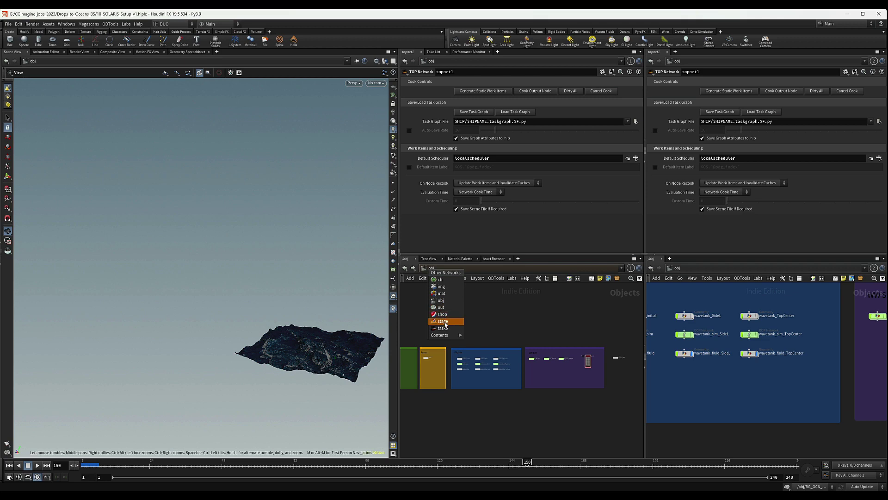
Step: Go to the stage network and delete the two existing Karma ocean nodes
click(444, 321)
mouse_move(526, 370)
mouse_down()
mouse_move(571, 337)
mouse_move(516, 371)
mouse_move(539, 370)
mouse_up()
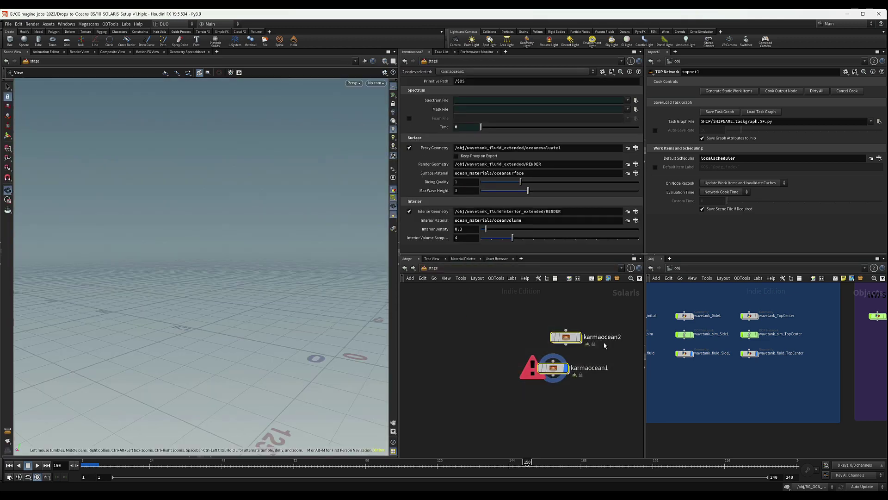
key(Delete)
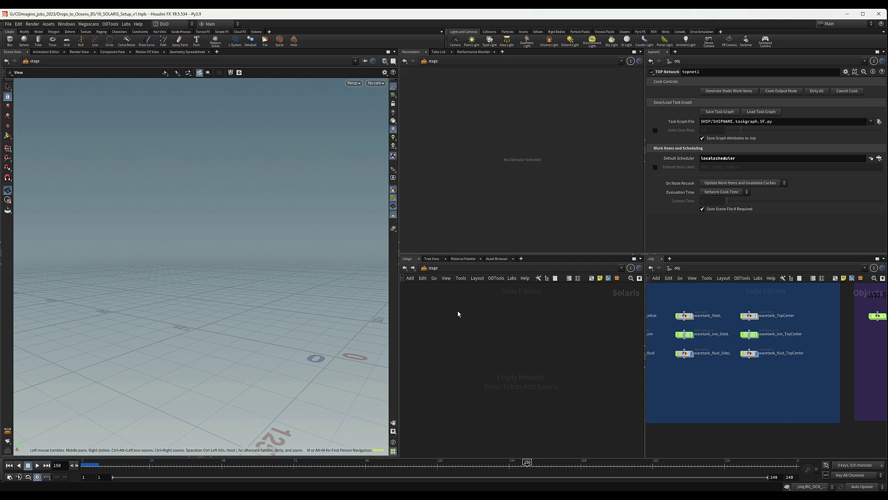
Step: Widen the parameter and network panes against the viewport and add a SOP Import node to the empty stage network
key(Tab)
key(Escape)
drag(401, 254, 353, 257)
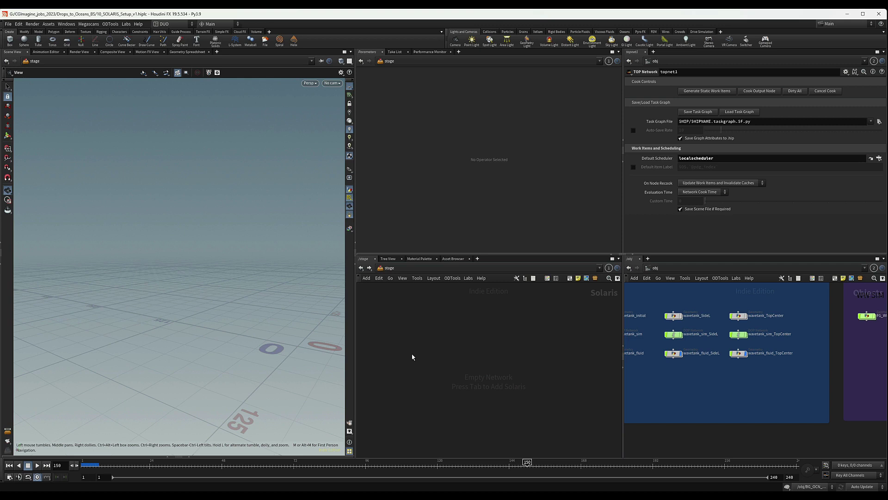
key(Tab)
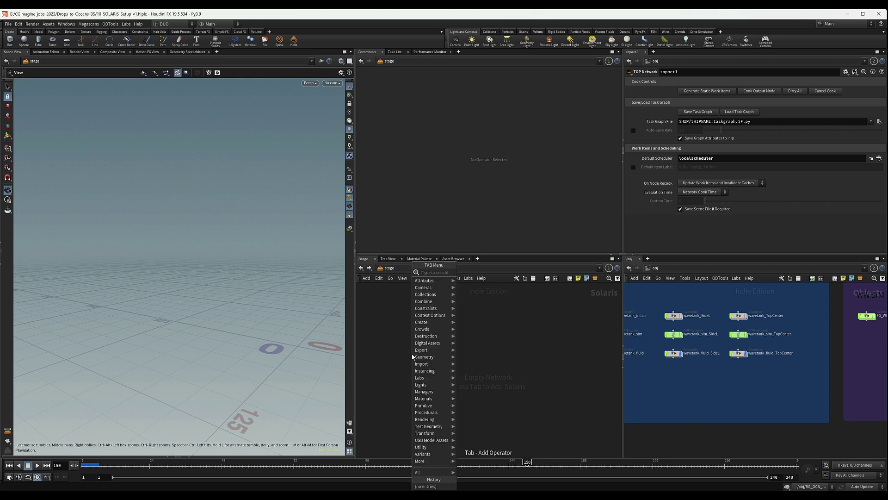
text(sop)
key(Return)
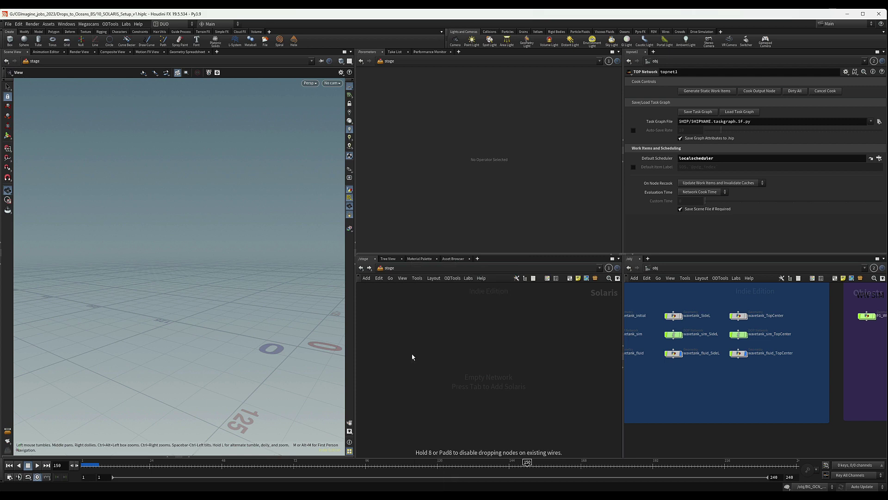
click(405, 303)
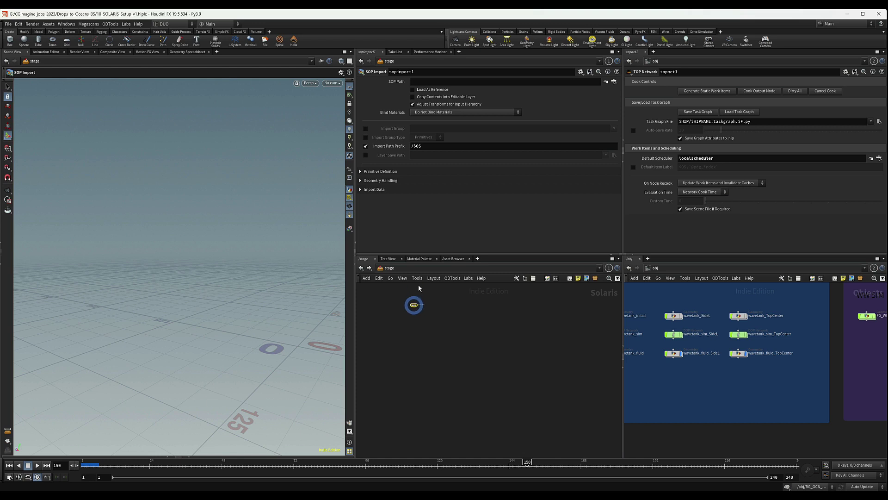
Step: Rename the SOP Import node as FG_WATER_GEO_in
scroll(411, 294, up, 3)
middle_drag(441, 305, 476, 323)
scroll(469, 325, down, 3)
scroll(467, 326, up, 5)
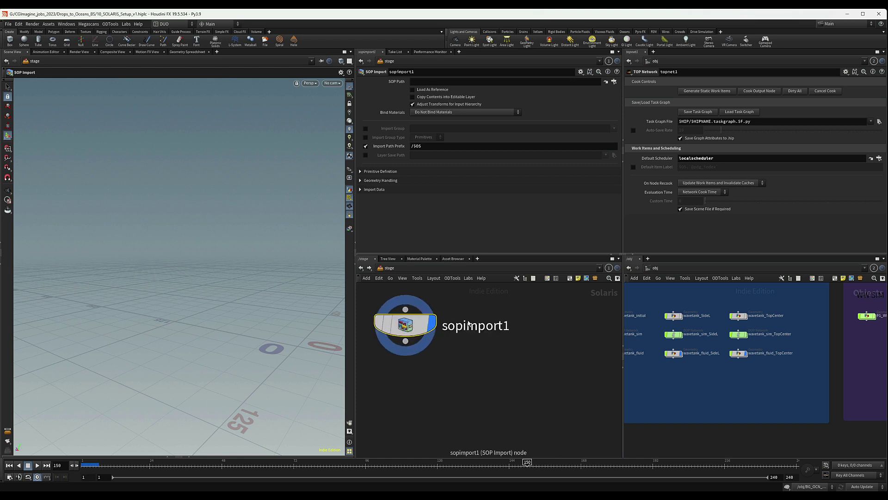
double_click(482, 326)
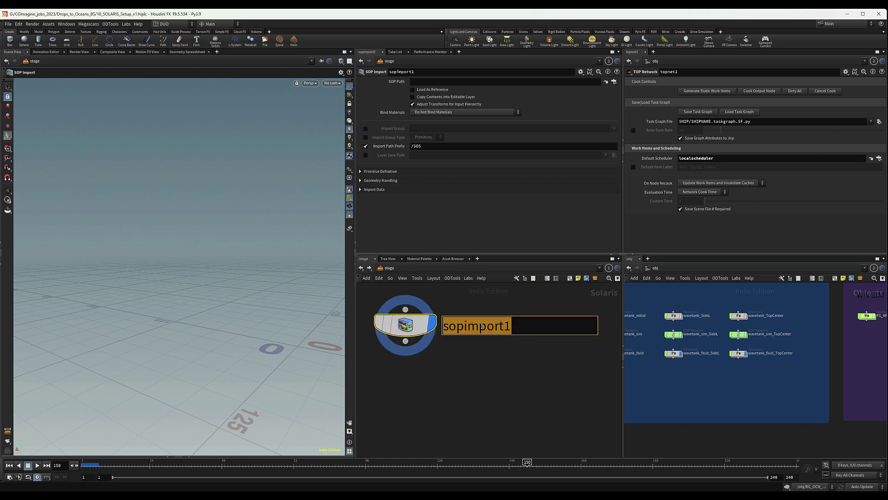
text(FG)
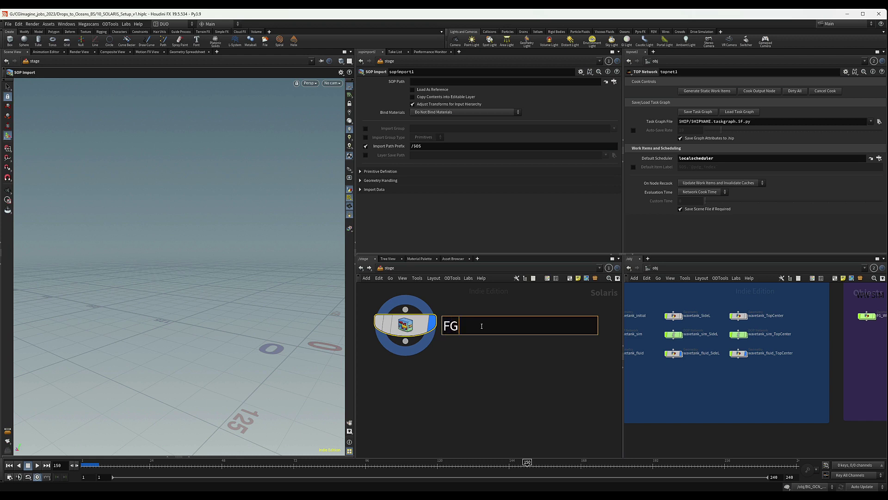
text(_WATER_GEO)
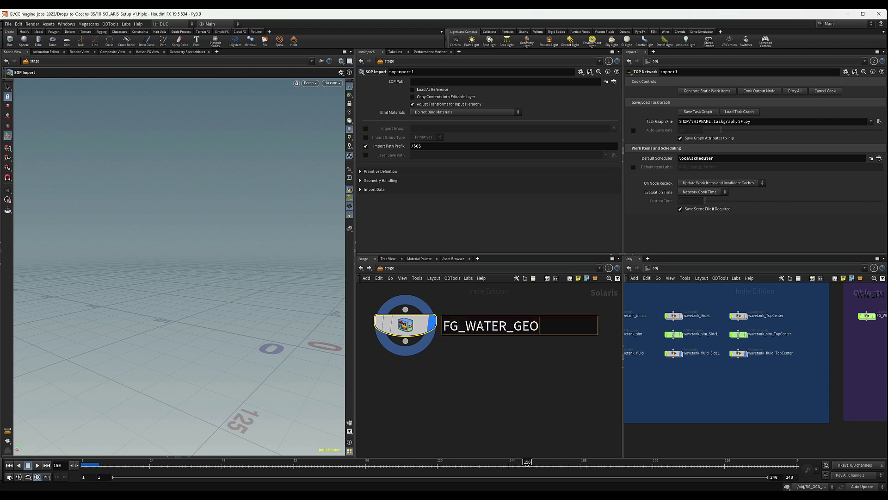
text(_in)
key(Return)
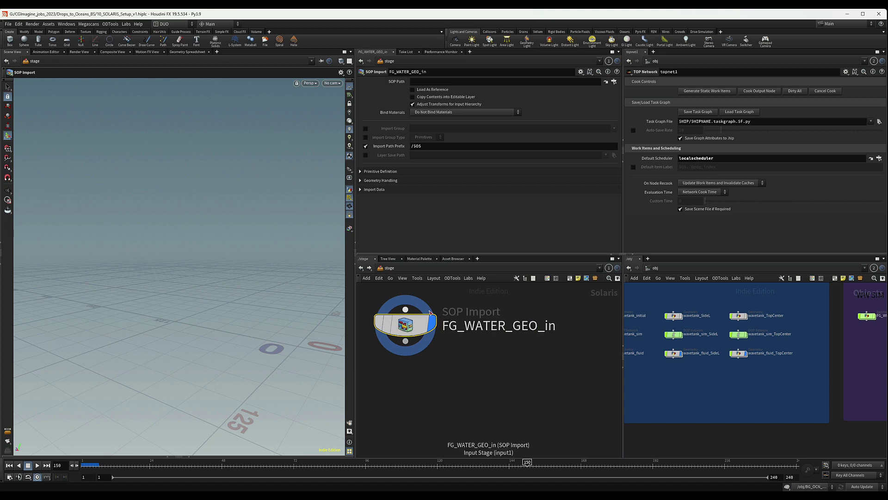
Step: Enable Load As Reference on the FG_WATER_GEO_in node
middle_drag(466, 353, 485, 360)
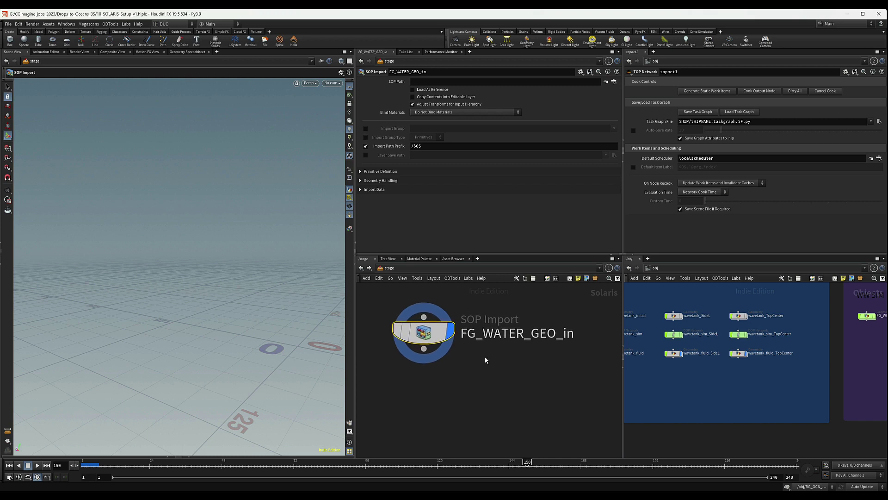
scroll(485, 359, down, 1)
click(426, 91)
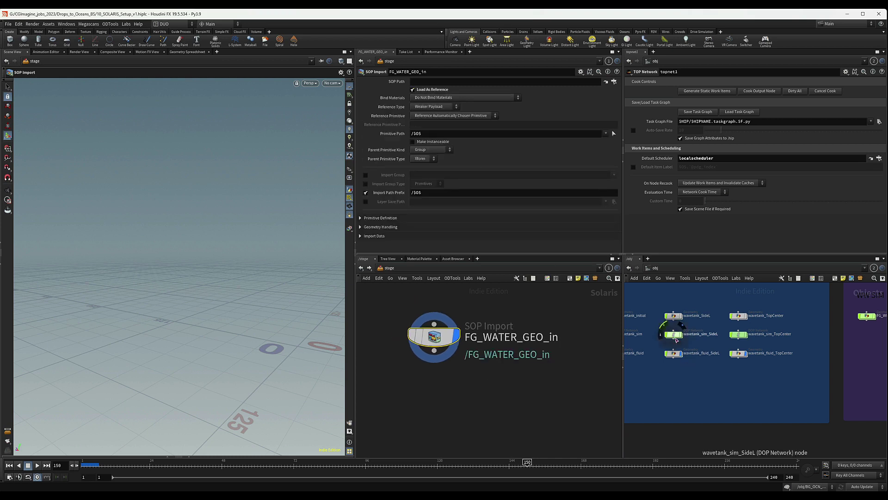
Step: Set the SOP Path of FG_WATER_GEO_in to the RENDER_Geo null inside the wavetank_fluid object
middle_drag(674, 370, 737, 383)
scroll(780, 389, down, 1)
scroll(779, 389, down, 2)
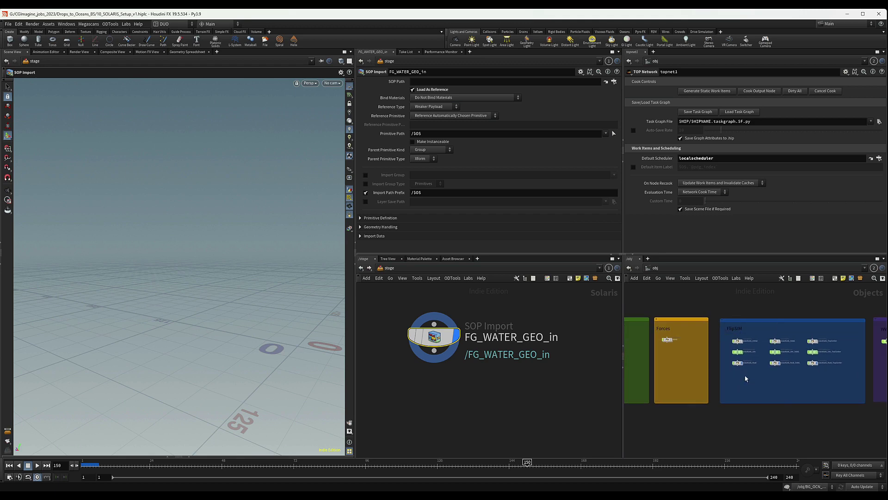
scroll(746, 366, up, 5)
click(725, 363)
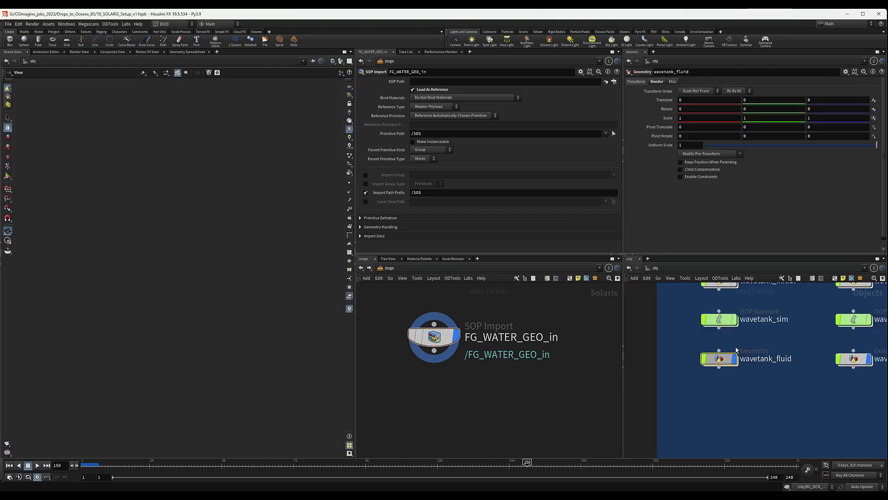
double_click(725, 359)
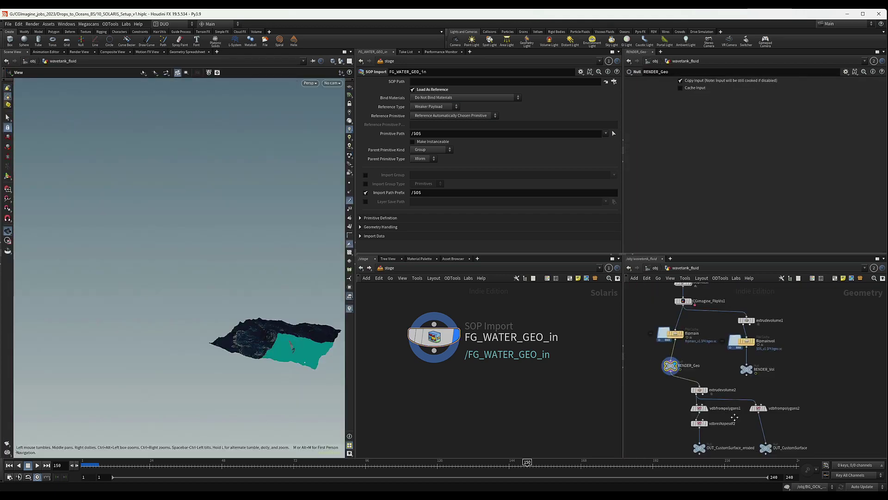
scroll(735, 407, up, 4)
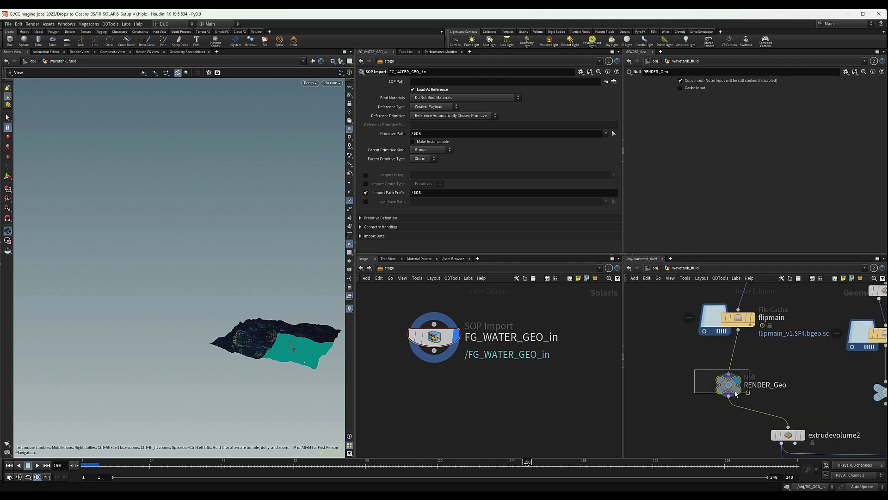
drag(736, 394, 425, 91)
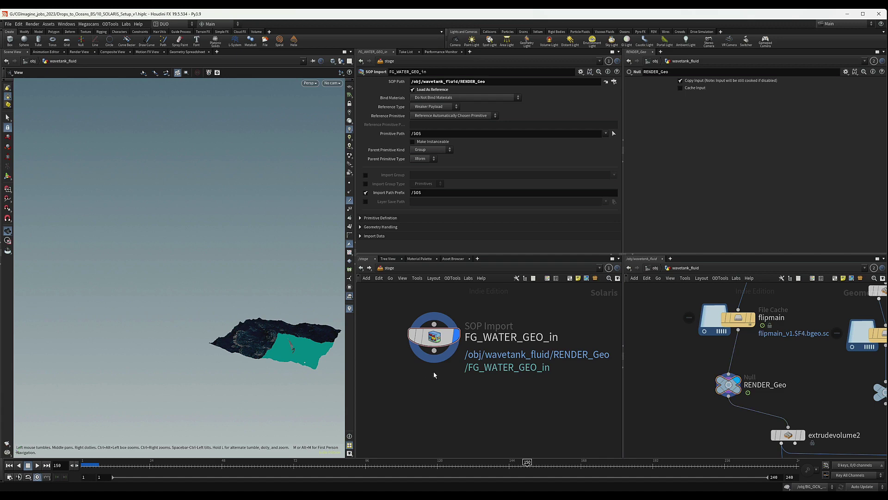
Step: Show the imported water surface up close in the stage viewport and hide the reference grid
click(438, 341)
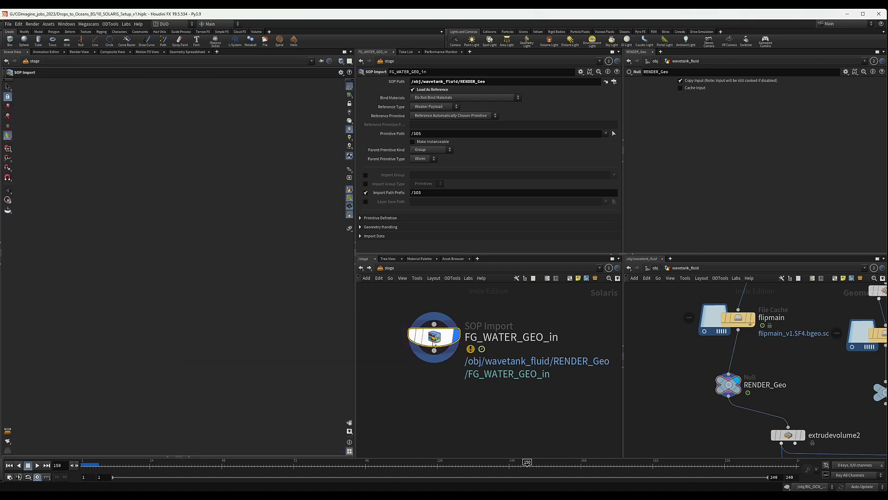
alt+middle_drag(300, 344, 221, 328)
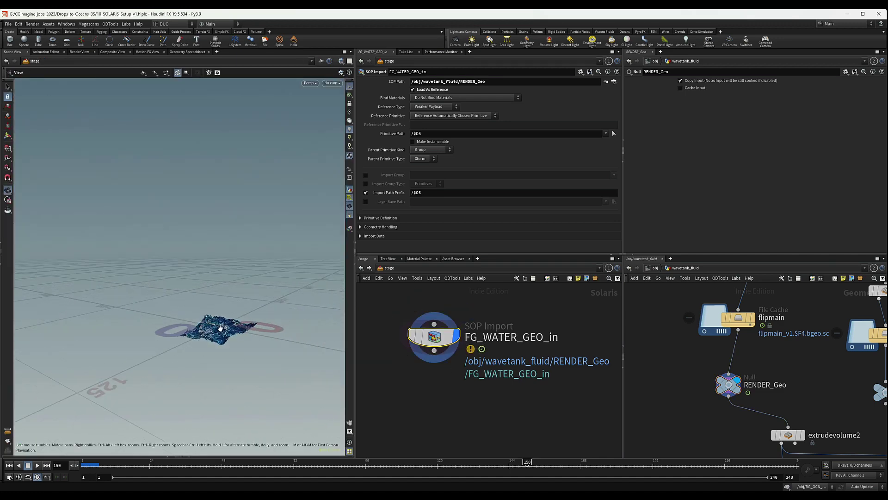
alt+right_drag(220, 328, 276, 318)
alt+drag(277, 318, 301, 335)
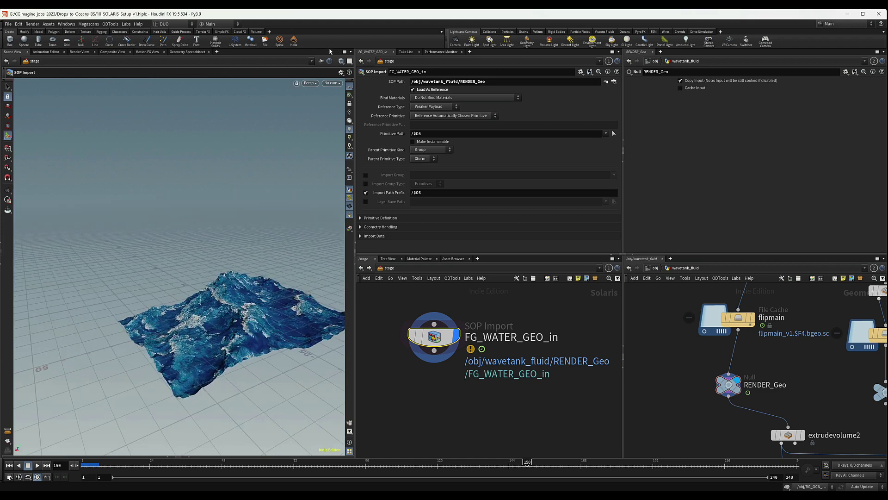
click(349, 87)
Step: Duplicate the FG_WATER_GEO_in node, name the copy FG_WATER_VOL_in, and space the two nodes slightly further apart
middle_drag(446, 379, 464, 367)
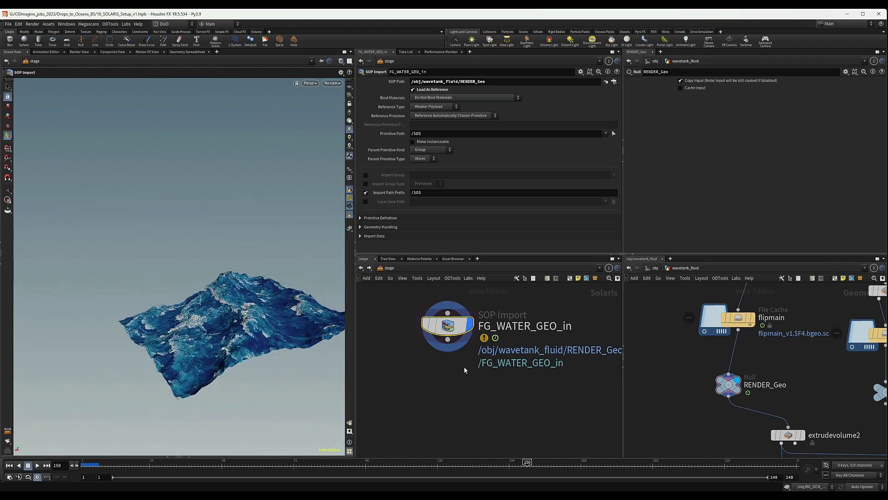
scroll(424, 380, up, 2)
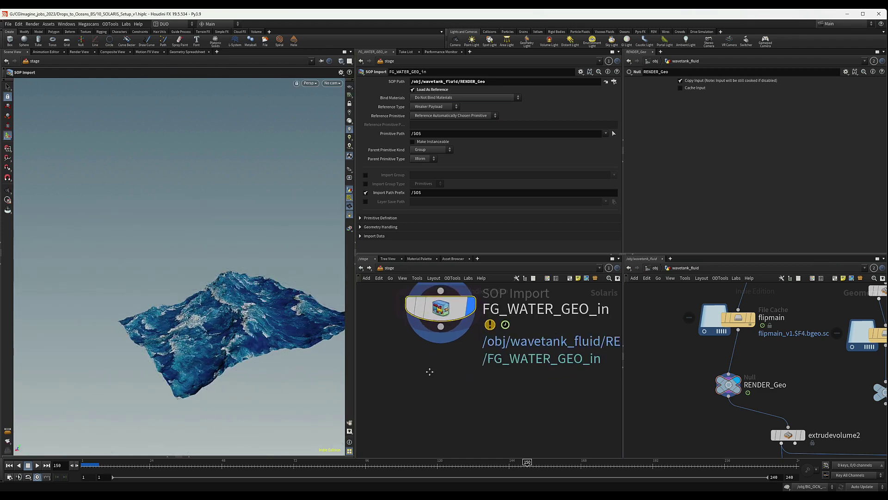
scroll(429, 369, down, 5)
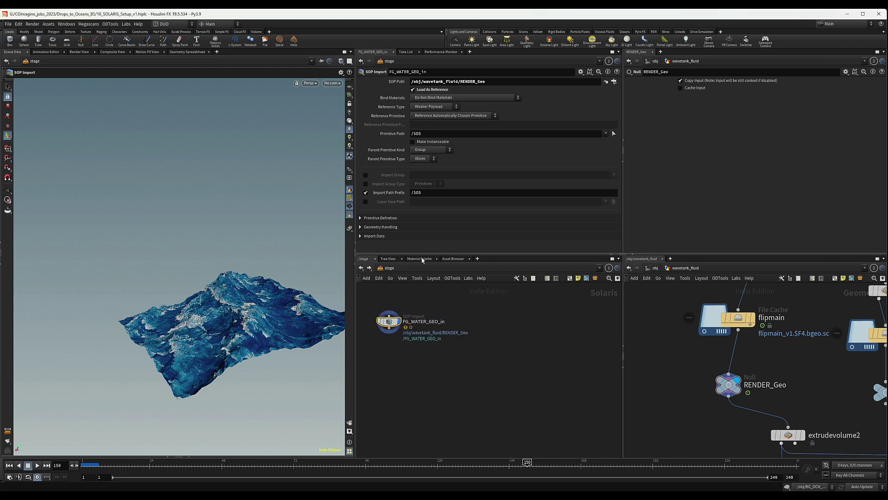
drag(389, 321, 514, 322)
double_click(513, 321)
text(VOL_in1)
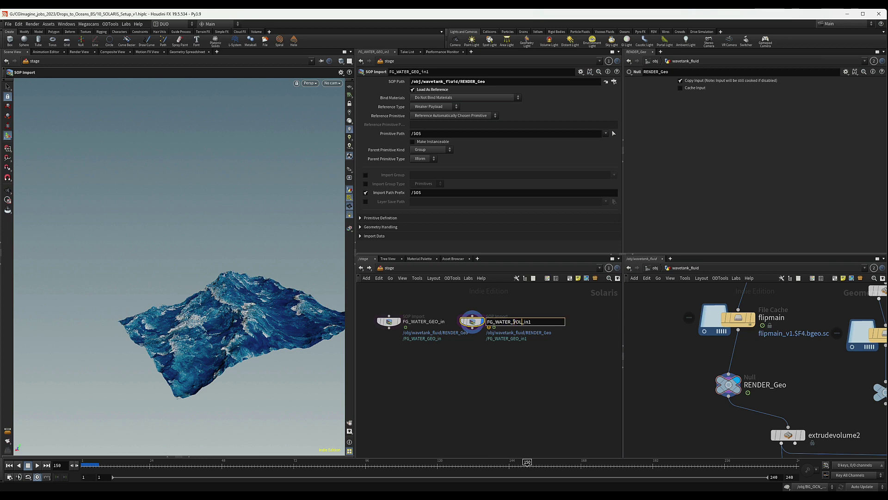
click(535, 322)
key(BackSpace)
key(Return)
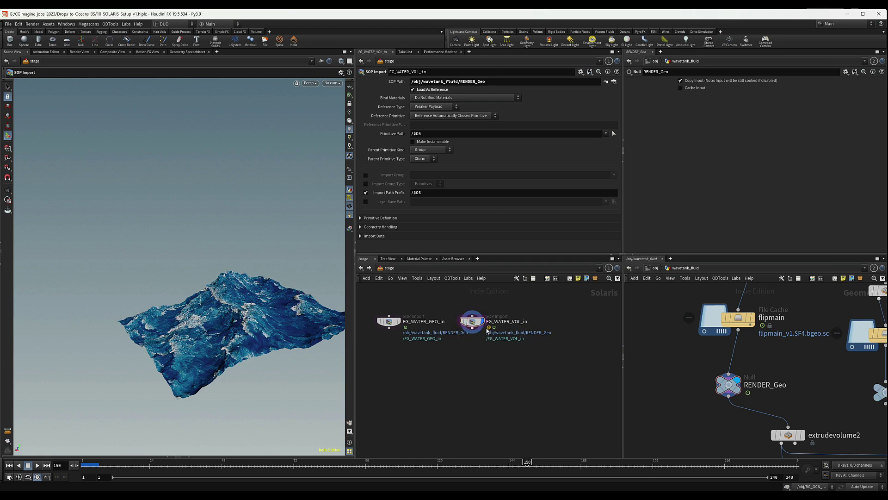
middle_drag(475, 356, 500, 361)
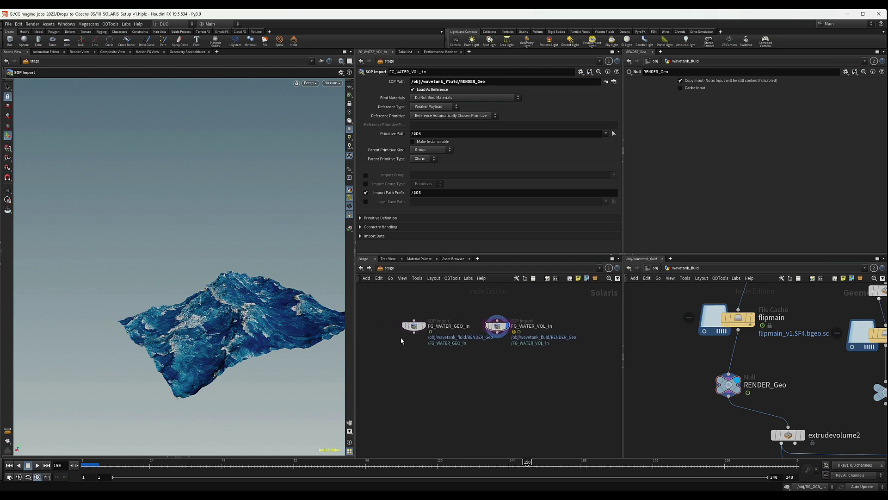
drag(413, 326, 401, 327)
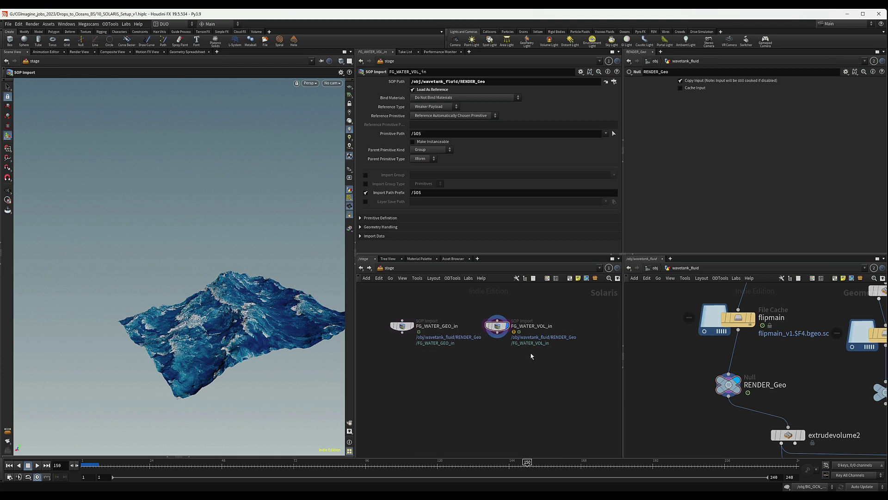
Step: Set the SOP Path of FG_WATER_VOL_in to the RENDER_Vol null of wavetank_fluid
scroll(689, 369, down, 5)
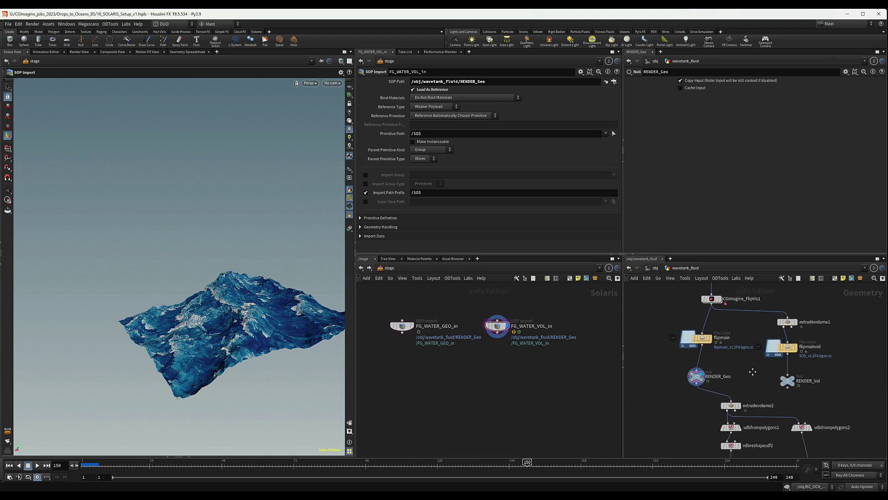
drag(785, 381, 467, 83)
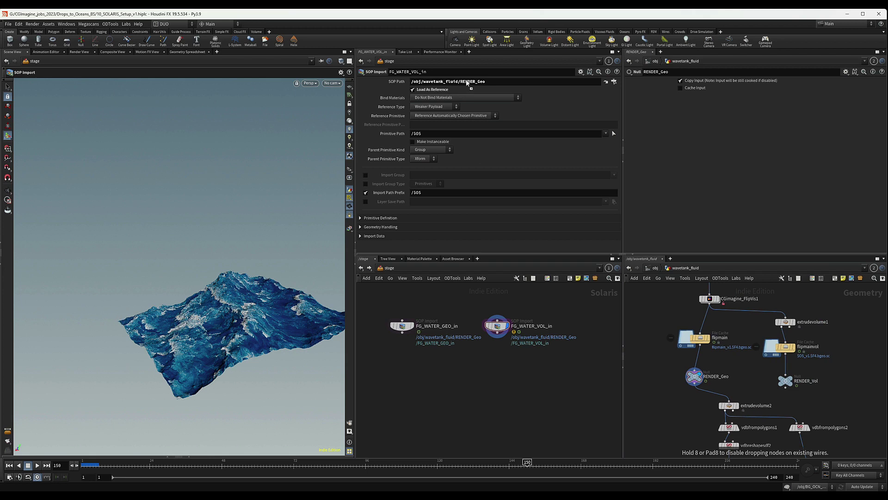
drag(463, 114, 464, 83)
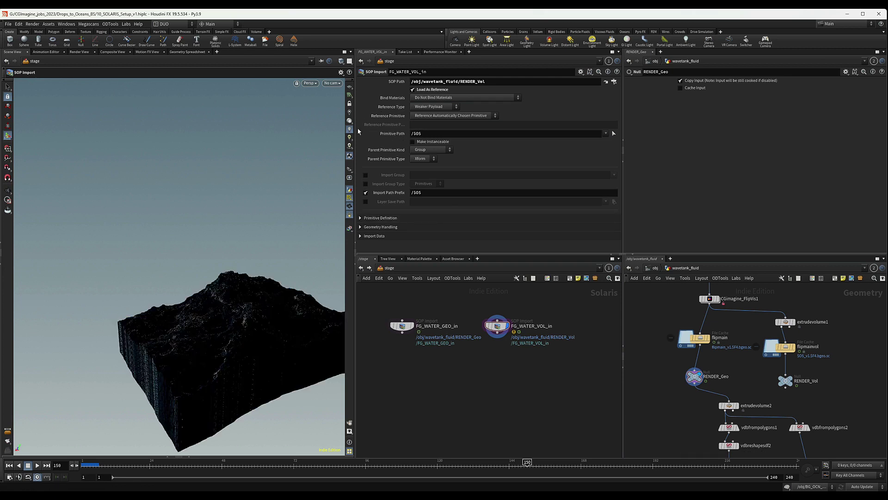
Step: Set the Primitive Path of FG_WATER_VOL_in to /FLIP/$OS
click(414, 134)
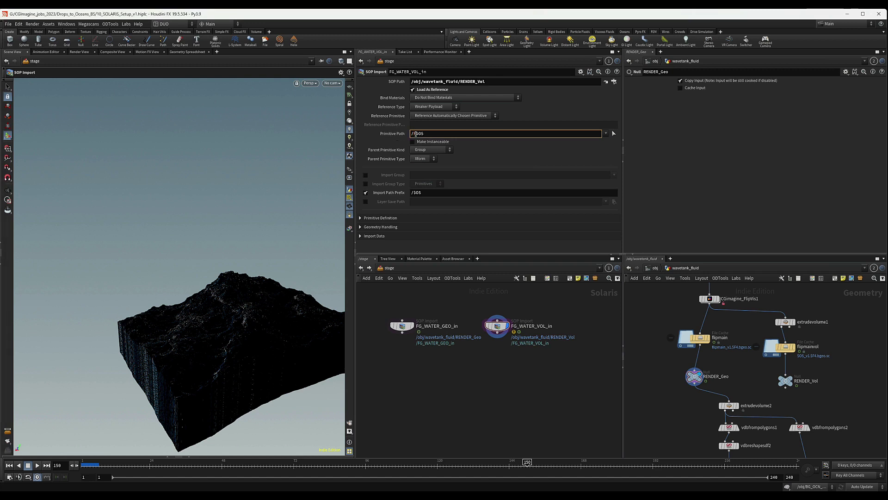
text(FLIP?)
key(BackSpace)
text(/)
drag(426, 133, 413, 133)
key(Return)
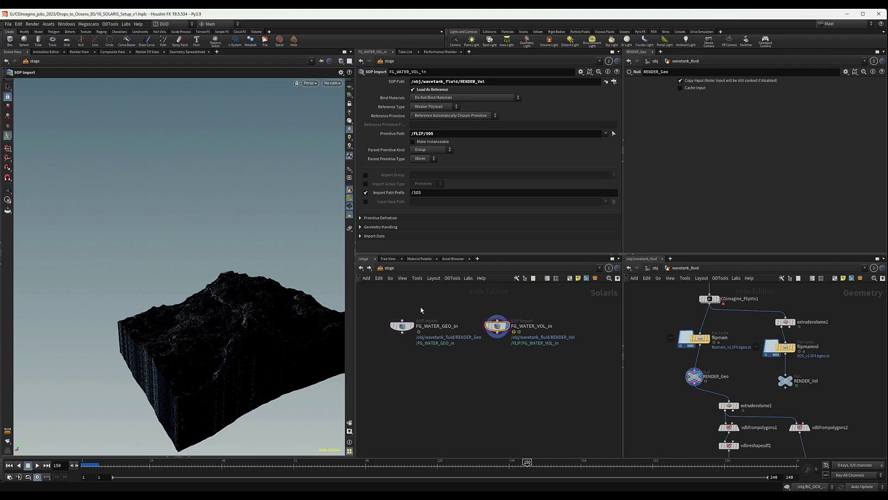
Step: Set the Primitive Path of FG_WATER_GEO_in to /FLIP/$OS
click(402, 326)
click(413, 134)
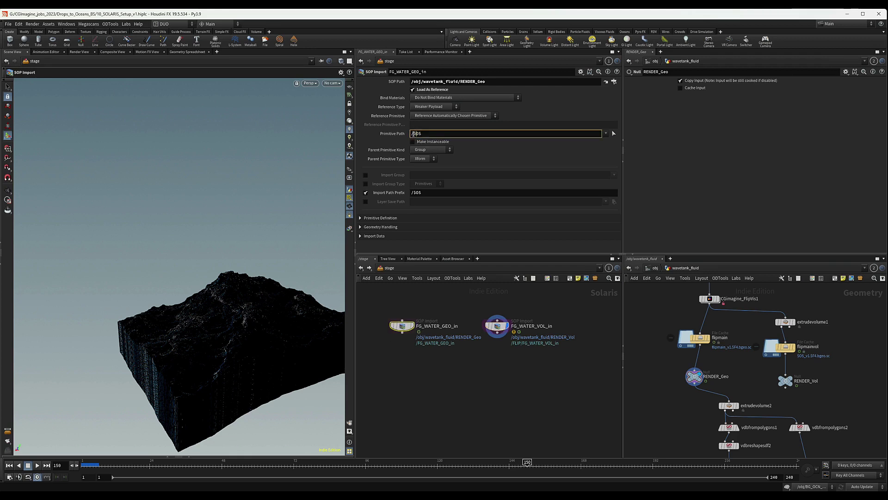
text(FLIP/)
click(445, 296)
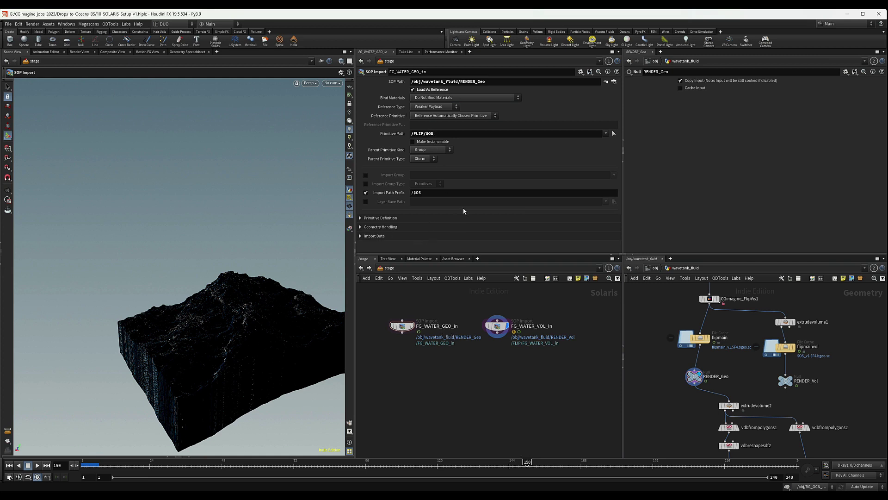
Step: Examine the water volume in the viewport and compare it with the surface by switching the display to FG_WATER_GEO_in
scroll(493, 379, down, 2)
middle_drag(494, 379, 504, 361)
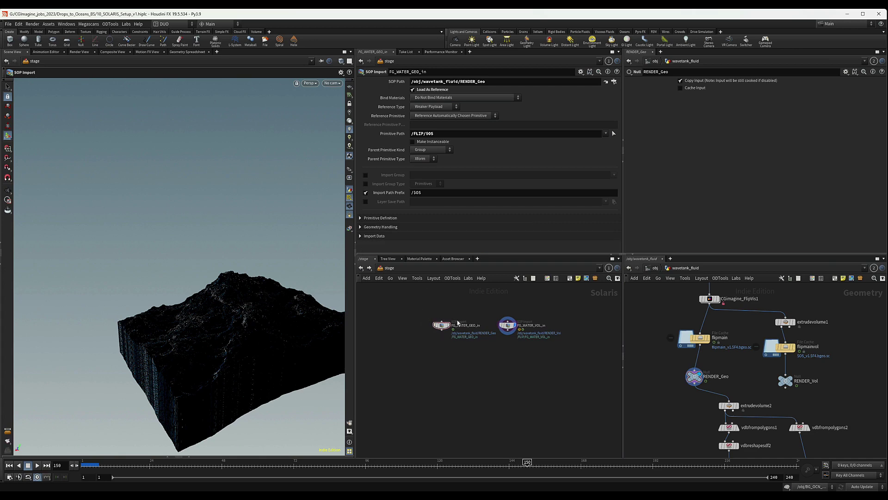
key(Escape)
drag(276, 312, 241, 294)
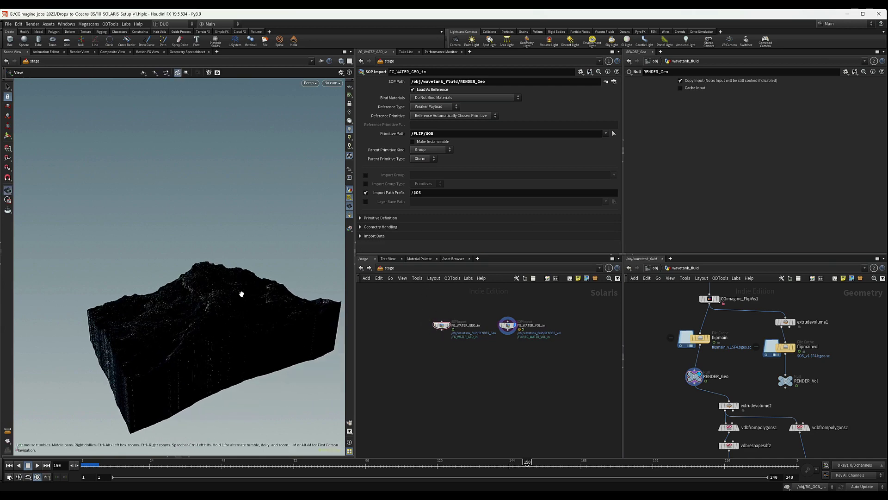
key(Return)
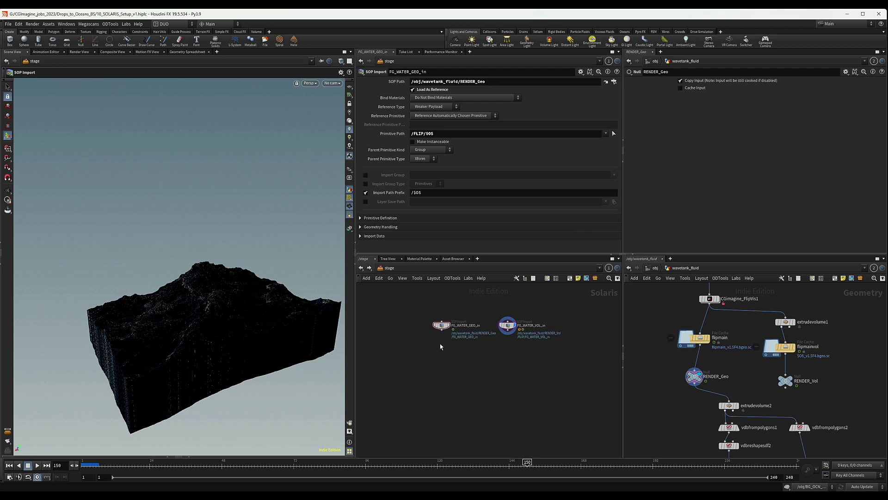
scroll(440, 346, up, 3)
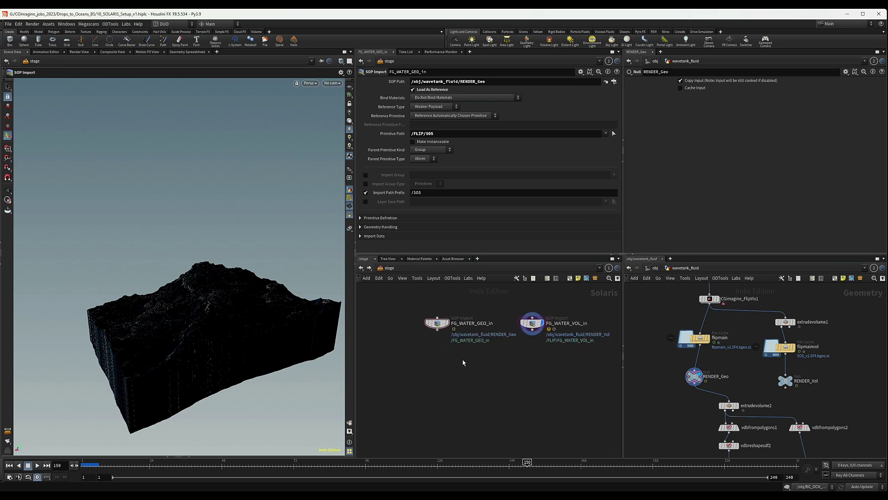
middle_drag(462, 363, 455, 363)
mouse_move(208, 298)
alt+mouse_down()
mouse_move(217, 317)
mouse_move(207, 301)
alt+mouse_up()
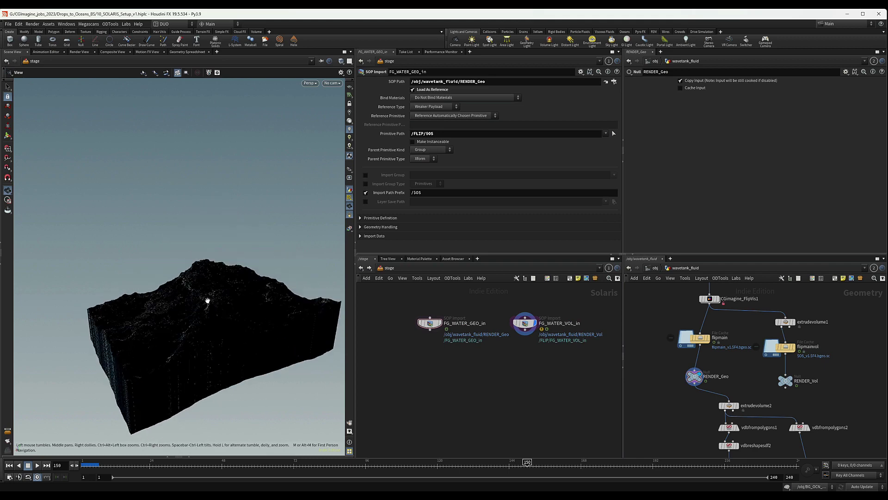
click(439, 323)
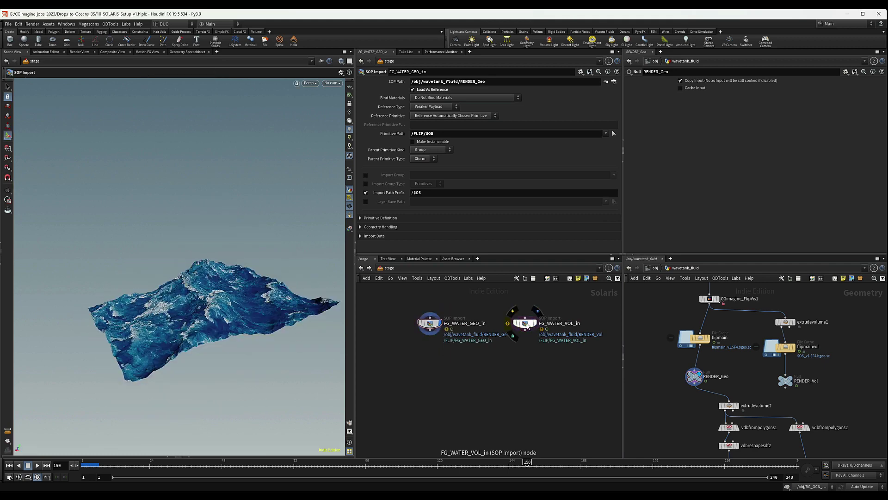
Step: Add a Render Geometry Settings node below FG_WATER_VOL_in and connect the volume import to its input
middle_drag(505, 376, 508, 334)
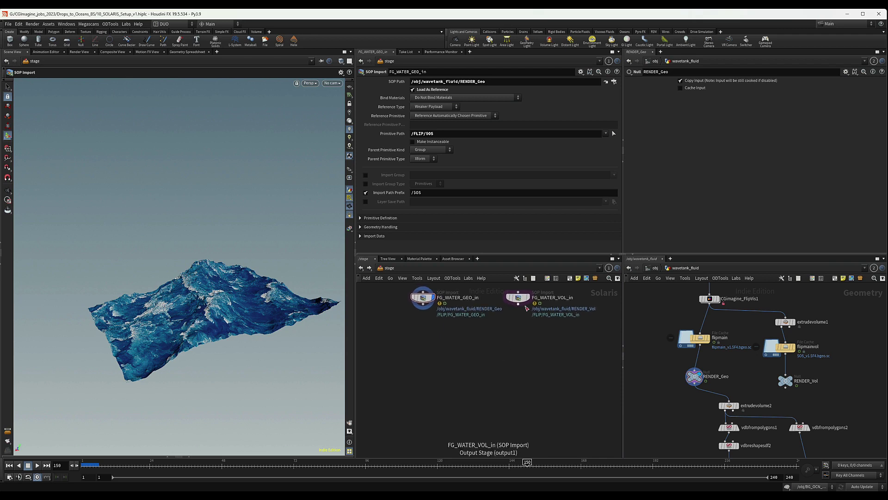
key(Tab)
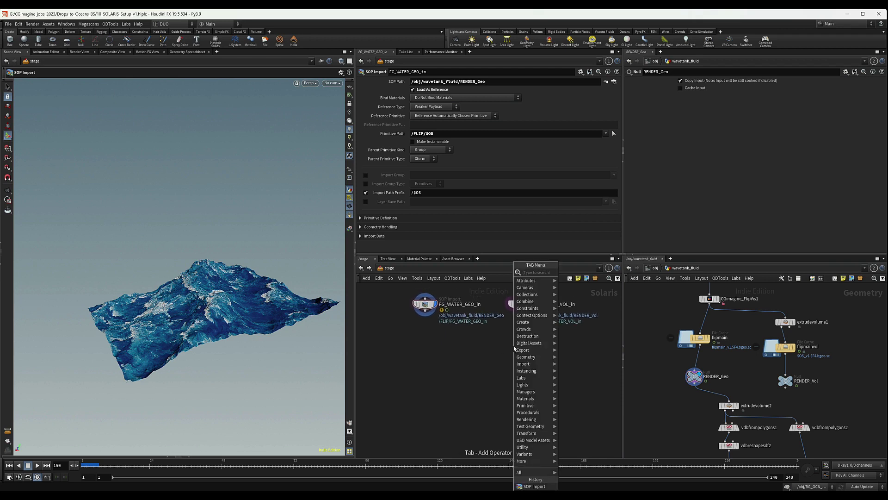
text(geo)
key(Down)
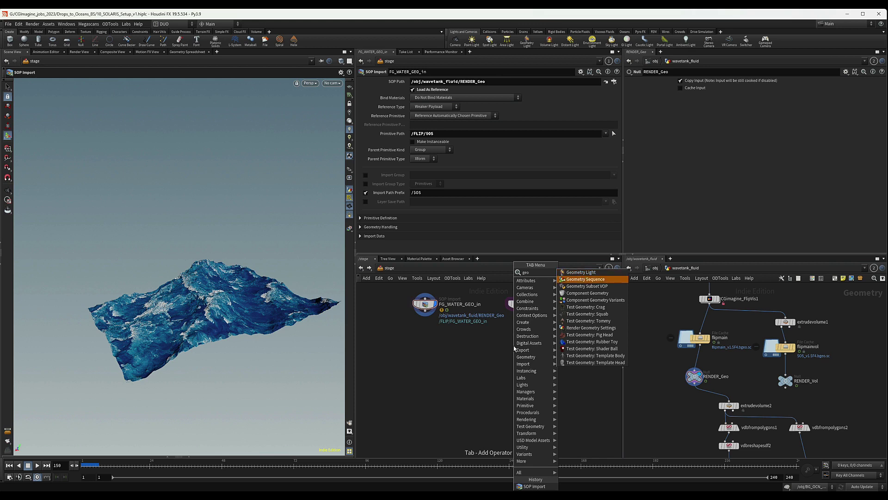
key(BackSpace)
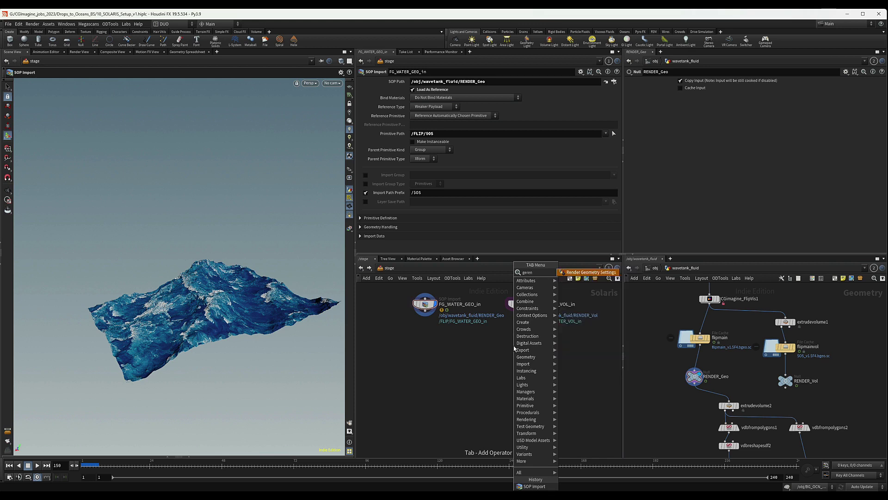
key(Return)
click(514, 347)
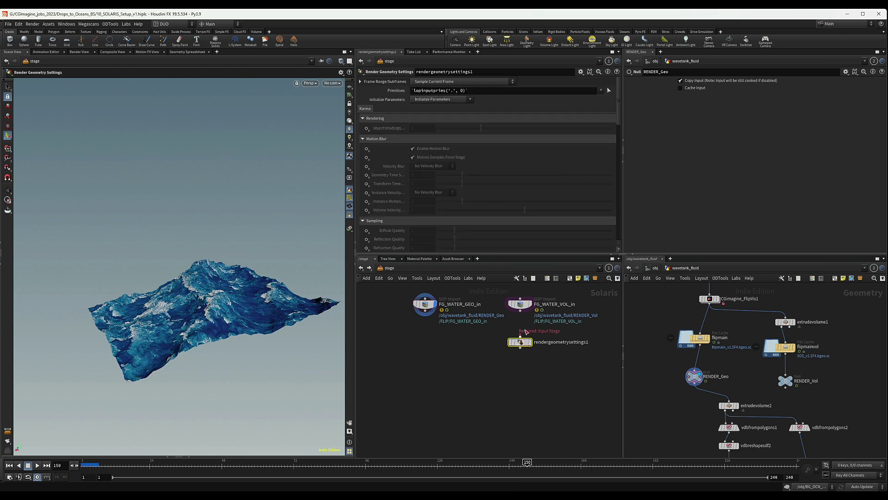
scroll(520, 316, up, 3)
drag(519, 310, 519, 344)
Step: Set Uniform Volume to Set or Create and enable it for the volume's render geometry settings, and display FG_WATER_VOL_in
scroll(383, 150, down, 5)
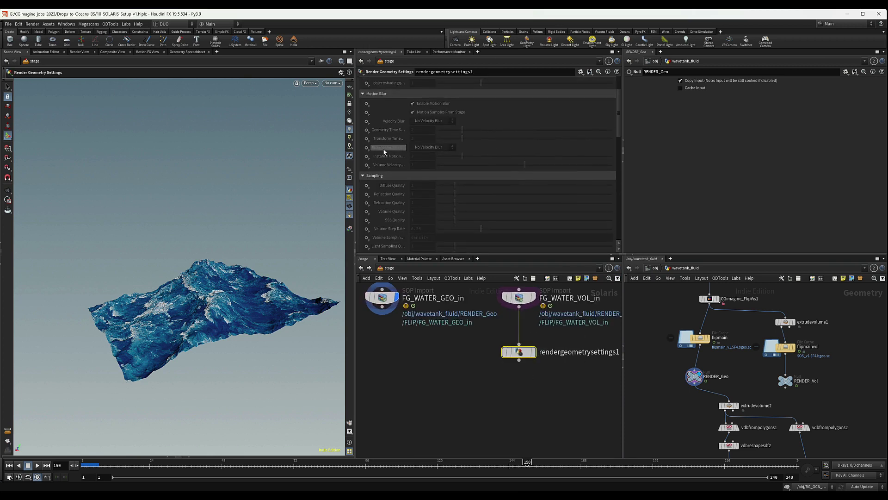
scroll(394, 157, down, 1)
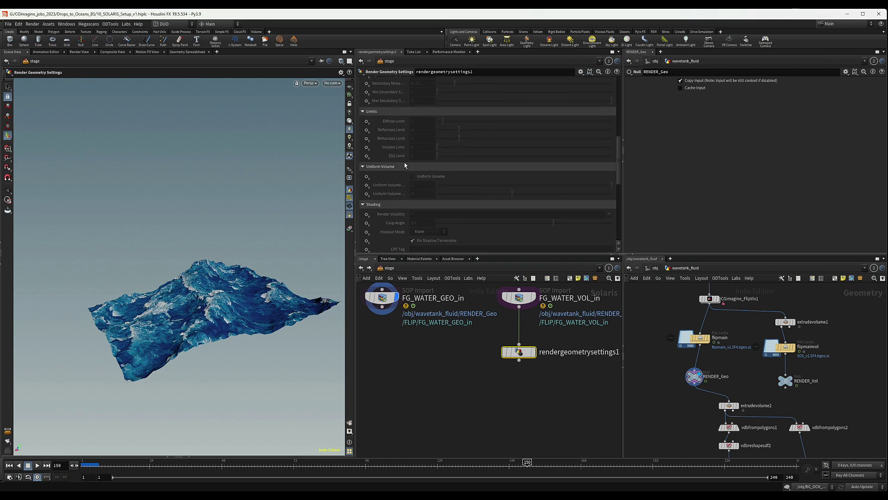
click(366, 177)
click(380, 184)
click(440, 179)
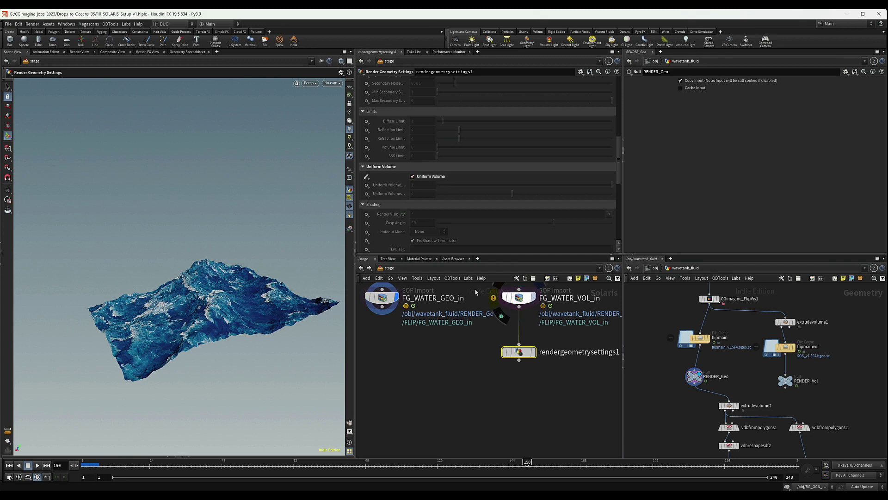
click(529, 297)
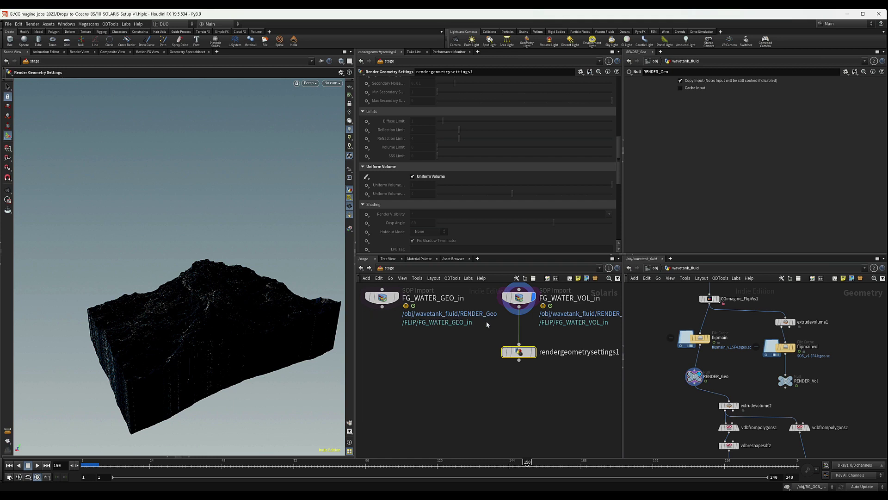
Step: Activate the Uniform Volume parameter directly below the Uniform Volume checkbox, with a value of 1
scroll(487, 324, down, 3)
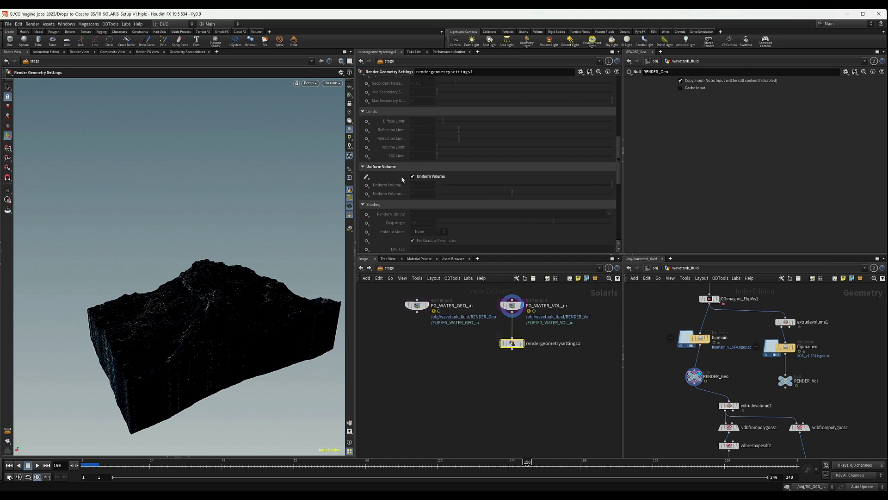
click(367, 185)
click(388, 214)
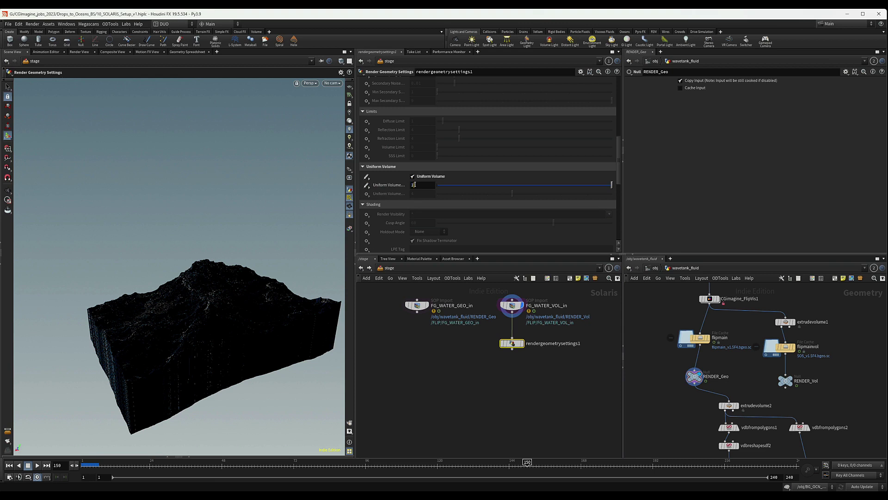
click(413, 186)
Step: Set Render Visibility to Set or Create and choose Invisible to primary rays (Phantom) for the water volume
click(367, 214)
click(384, 221)
click(368, 214)
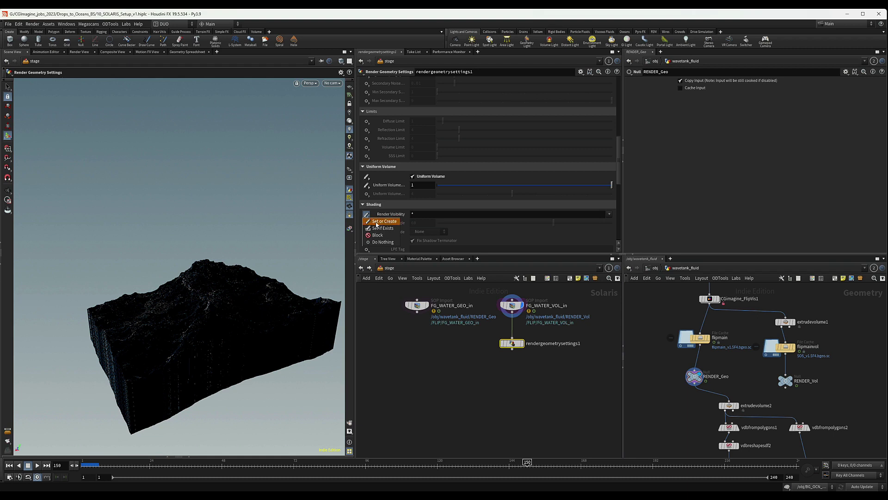
click(366, 216)
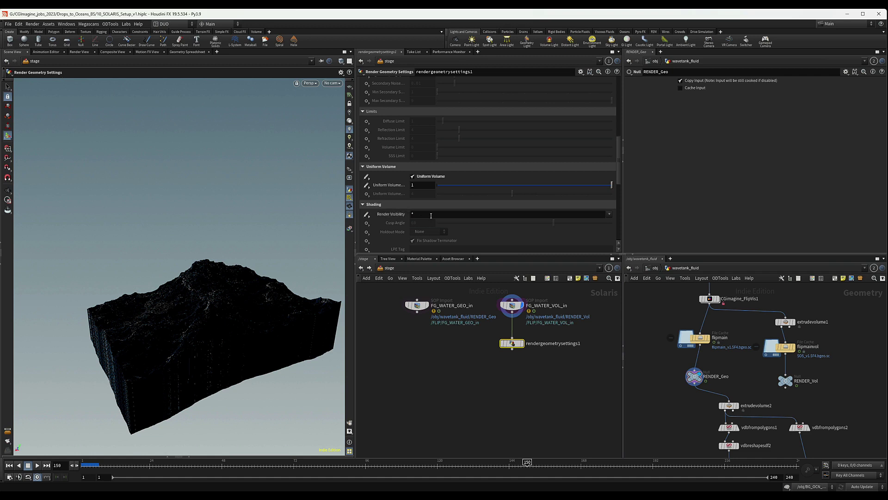
click(609, 214)
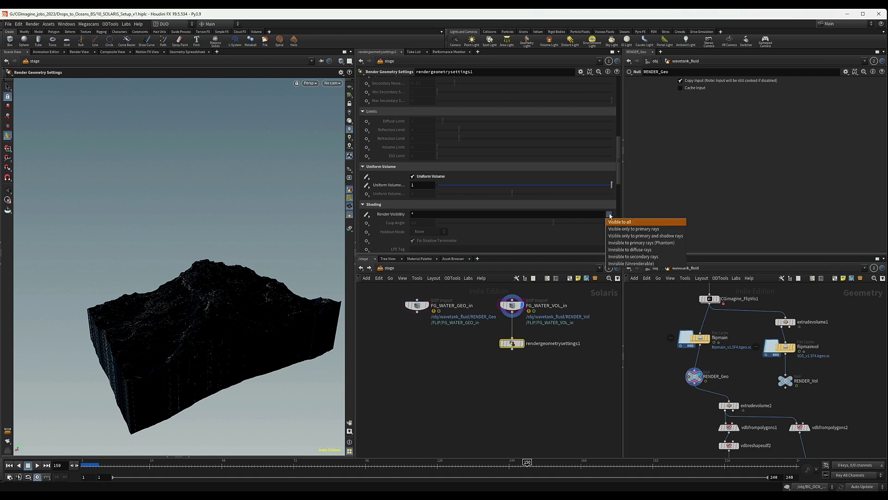
click(646, 244)
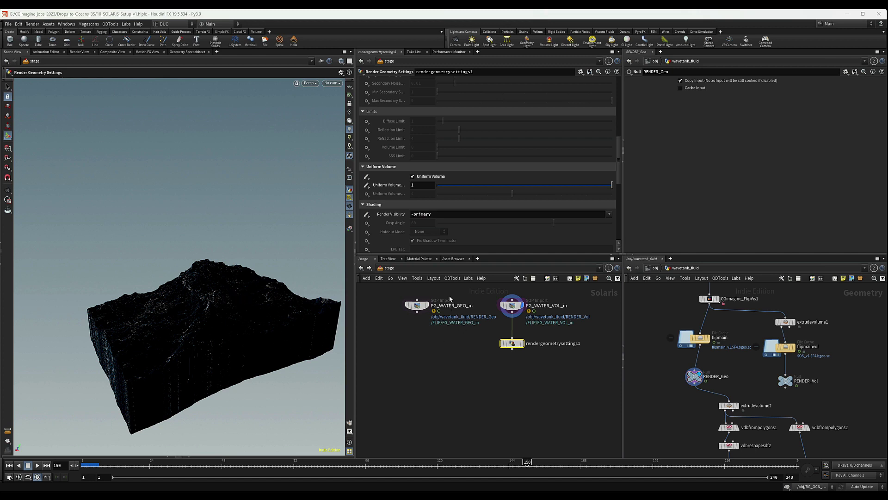
Step: Examine the water volume from several angles and review the Render Visibility entry of its render geometry settings
click(418, 305)
click(512, 343)
drag(180, 325, 254, 198)
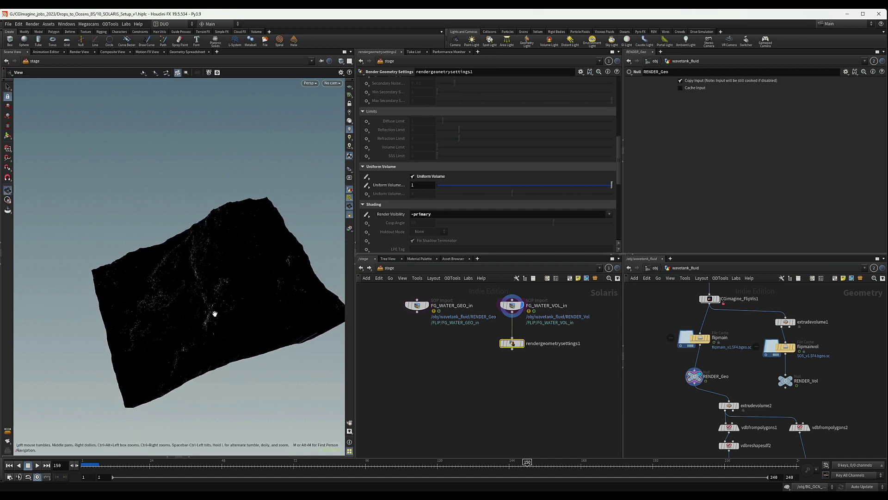
alt+drag(214, 313, 211, 273)
drag(421, 306, 385, 330)
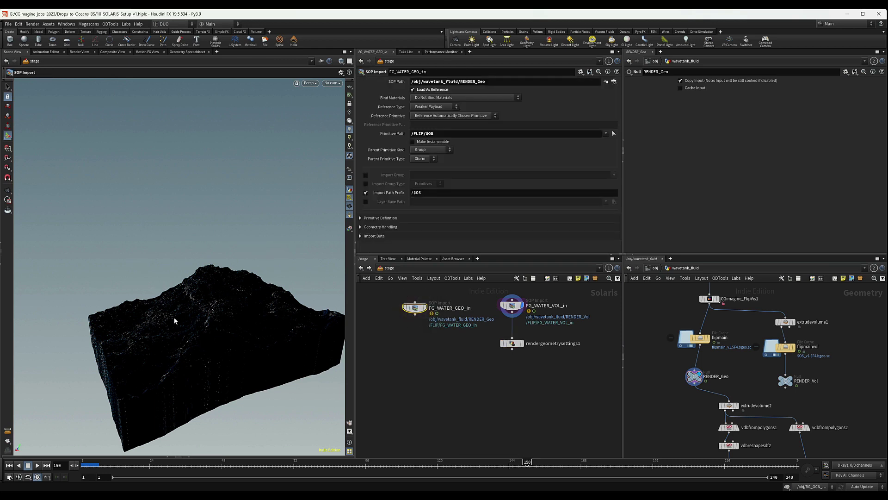
click(512, 343)
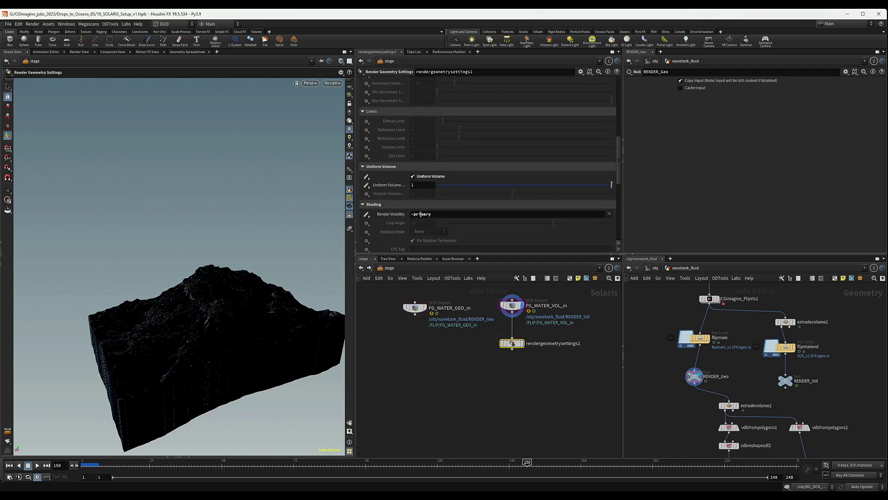
click(444, 214)
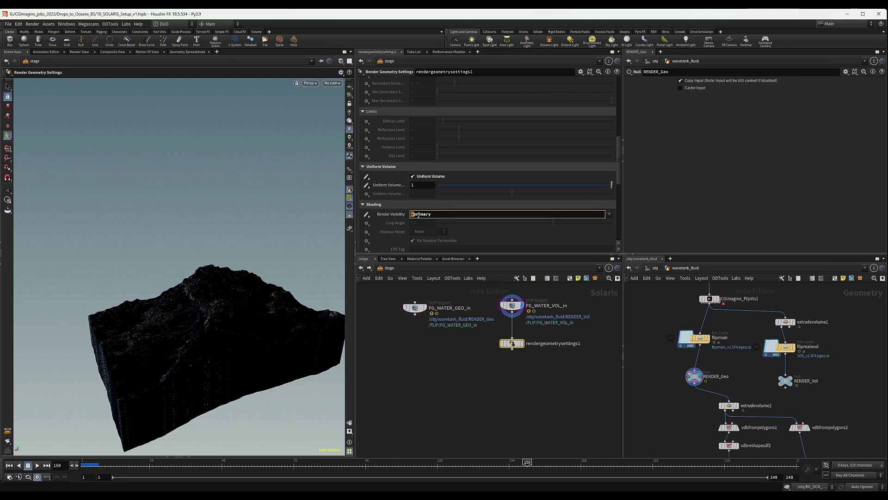
scroll(479, 382, down, 2)
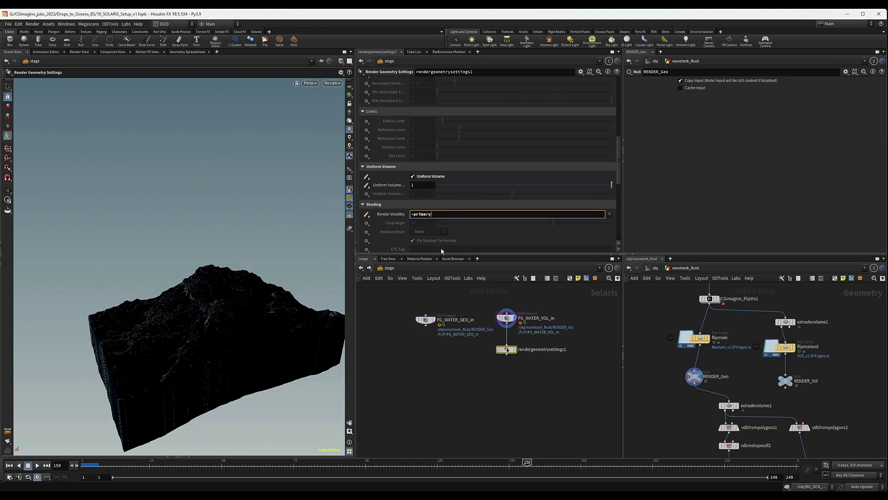
click(227, 289)
alt+drag(232, 271, 232, 298)
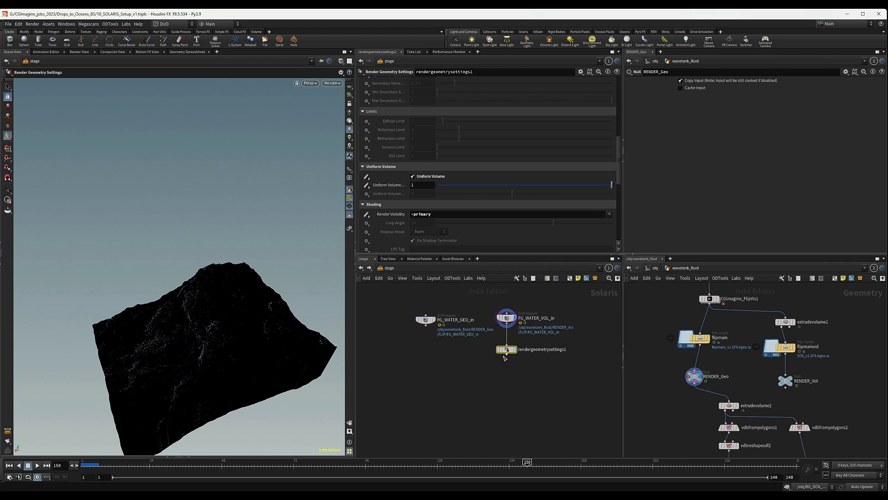
Step: Add a second Render Geometry Settings node below FG_WATER_GEO_in and connect it to that surface import
middle_drag(505, 356, 535, 351)
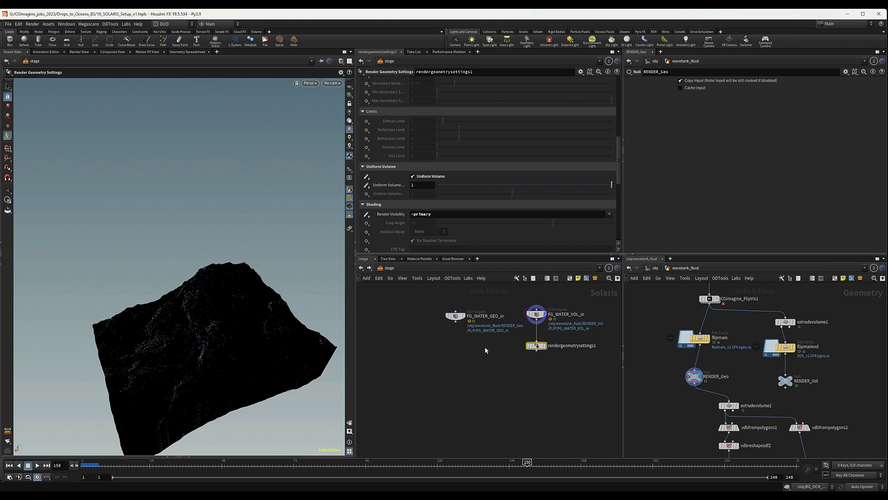
key(Tab)
text(re)
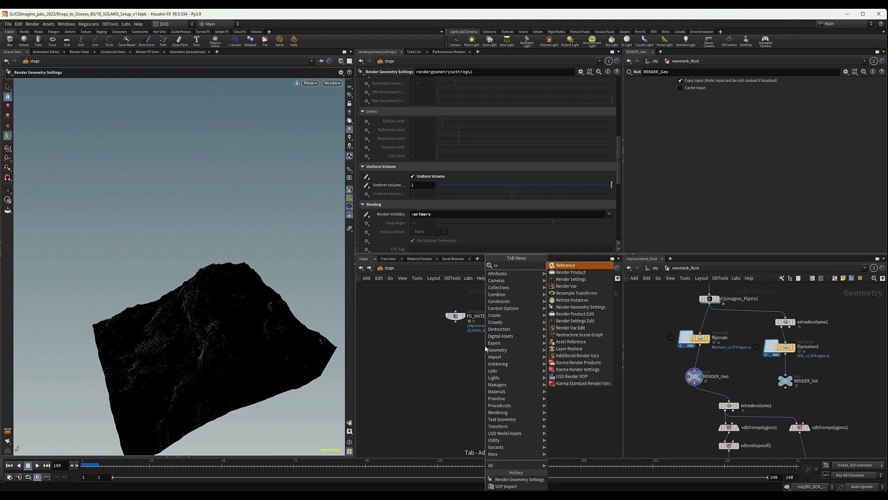
click(516, 480)
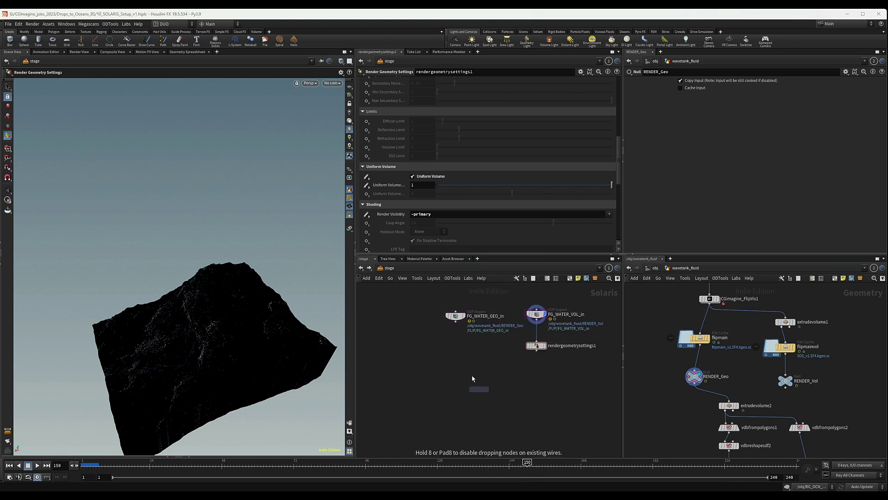
click(457, 347)
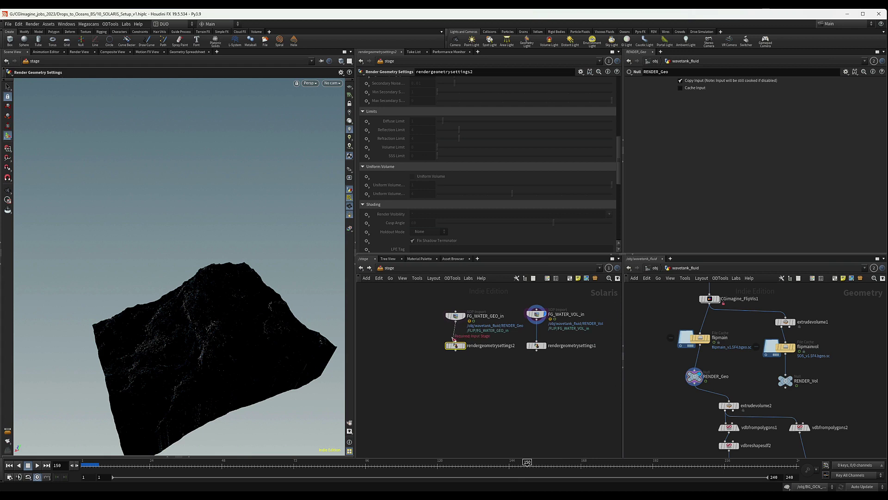
click(455, 342)
click(456, 320)
Step: Enable motion blur on the water surface's render geometry settings and set its Velocity Blur mode to Velocity Blur
scroll(382, 131, up, 10)
scroll(382, 130, up, 1)
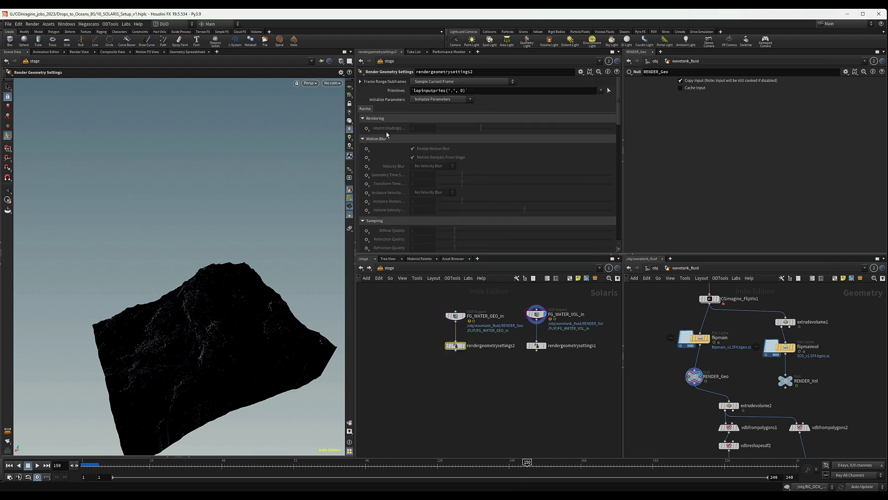
click(369, 149)
click(378, 157)
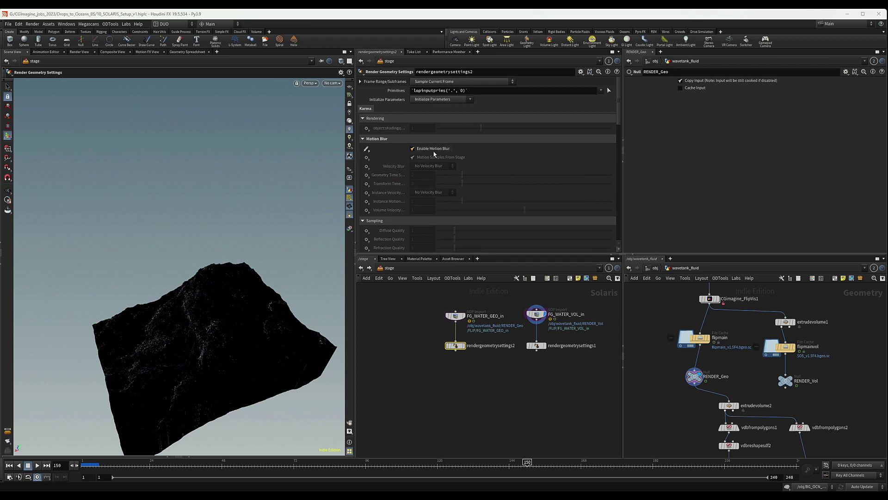
click(367, 166)
click(377, 175)
click(433, 166)
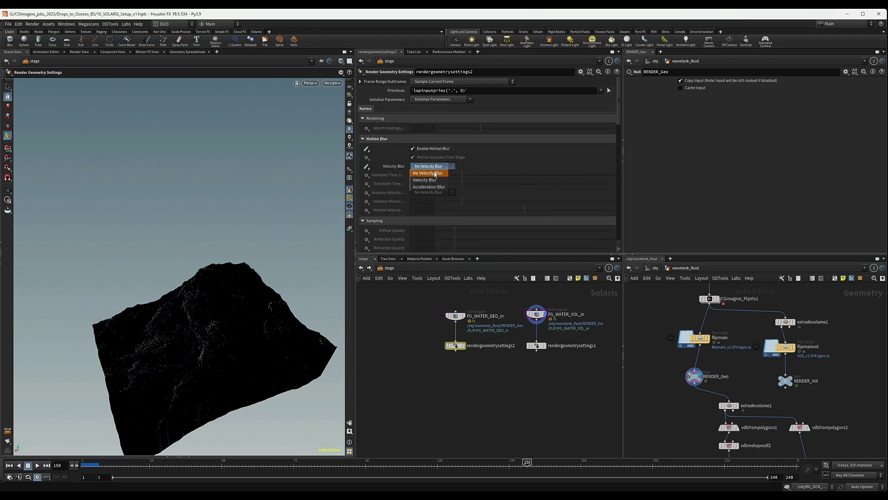
click(425, 179)
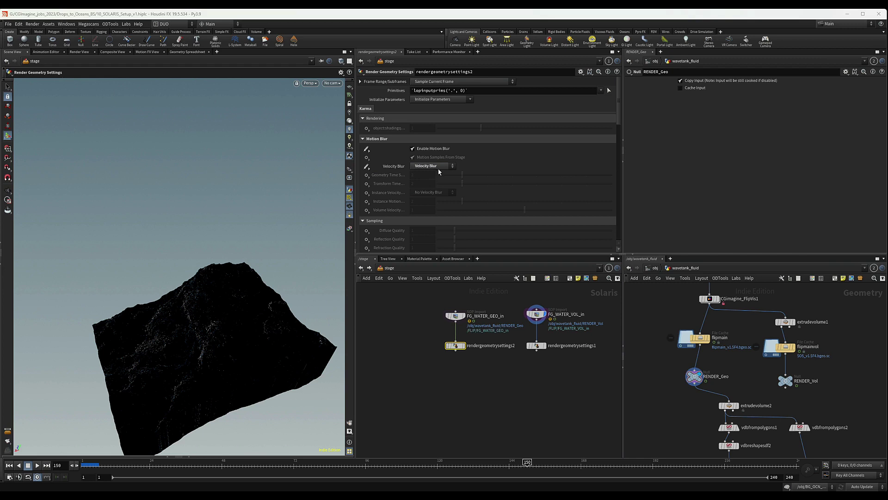
Step: Enable the Dicing Quality override on the water surface's render geometry settings and set it to 1
scroll(404, 160, down, 10)
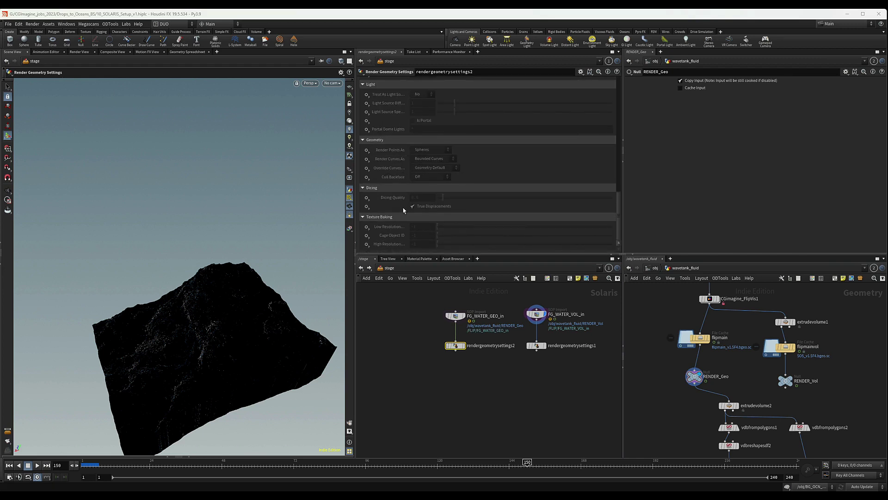
scroll(403, 211, up, 1)
click(367, 224)
click(379, 231)
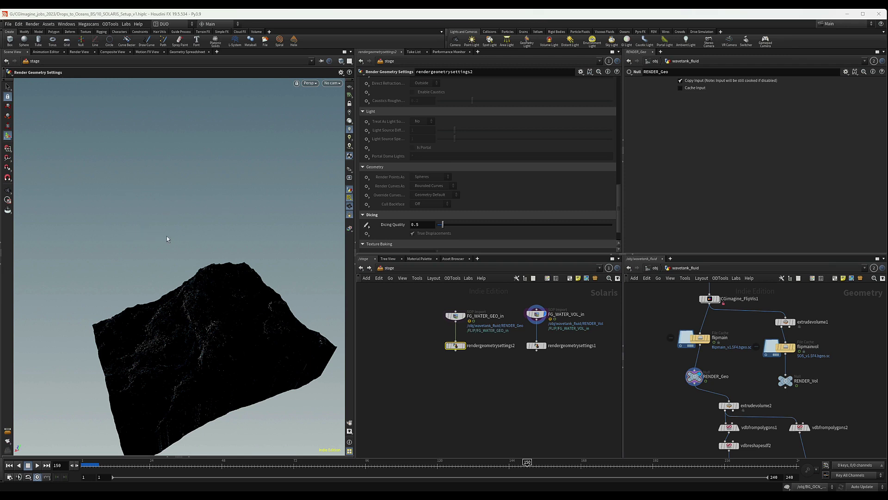
click(427, 223)
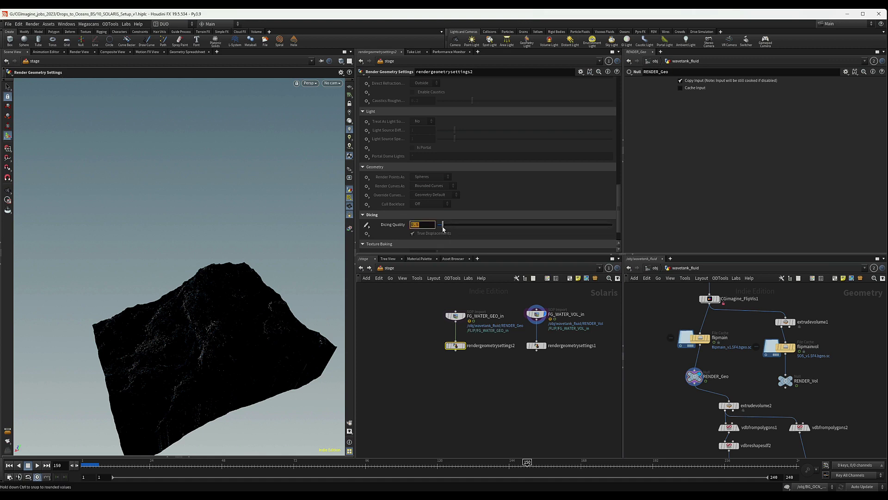
drag(442, 228, 448, 227)
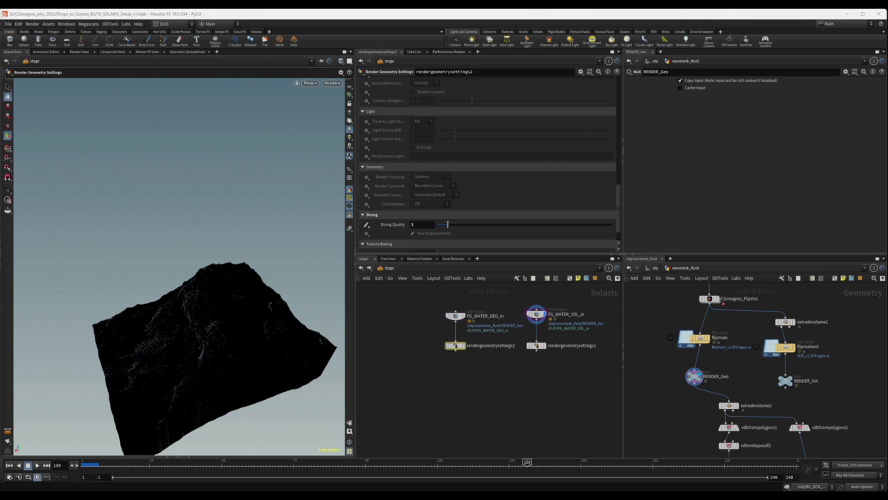
drag(408, 331, 445, 354)
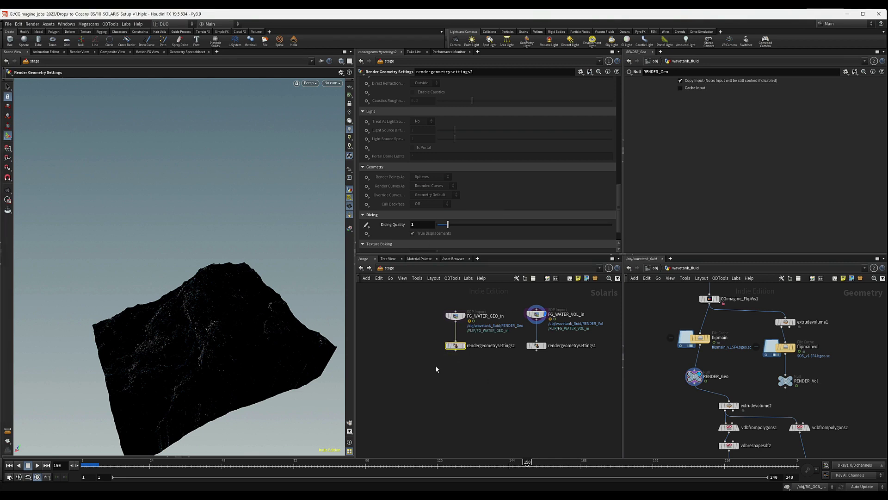
Step: Add a Merge node below the two render geometry settings nodes and connect both of them to it
alt+drag(209, 296, 202, 328)
alt+middle_drag(202, 328, 196, 265)
alt+drag(196, 265, 231, 232)
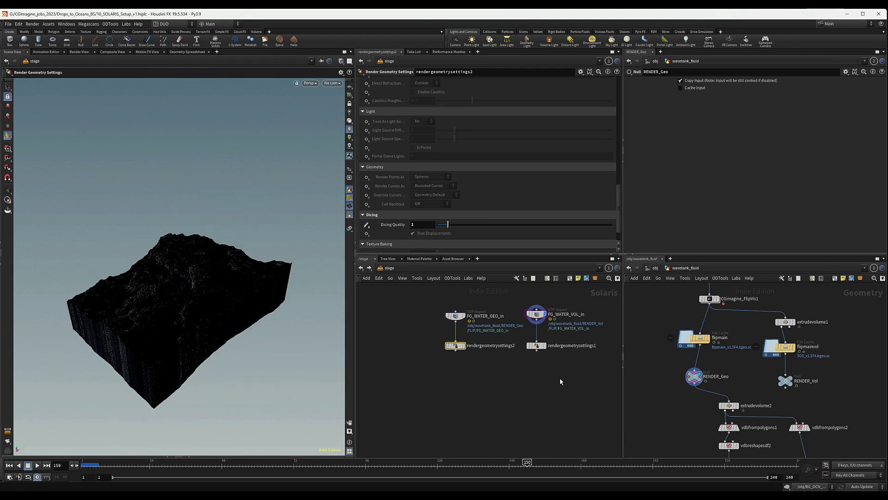
middle_drag(558, 378, 553, 370)
key(Tab)
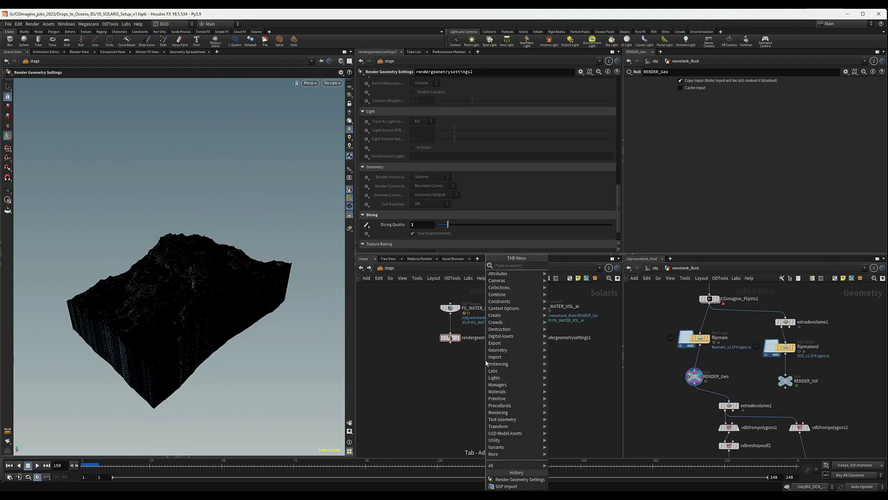
text(merge)
key(Return)
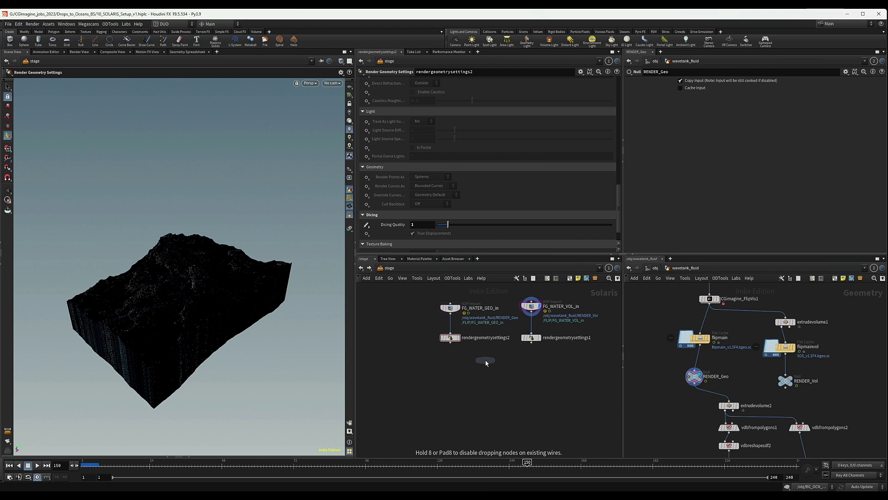
click(486, 363)
drag(451, 343, 497, 343)
scroll(513, 380, down, 3)
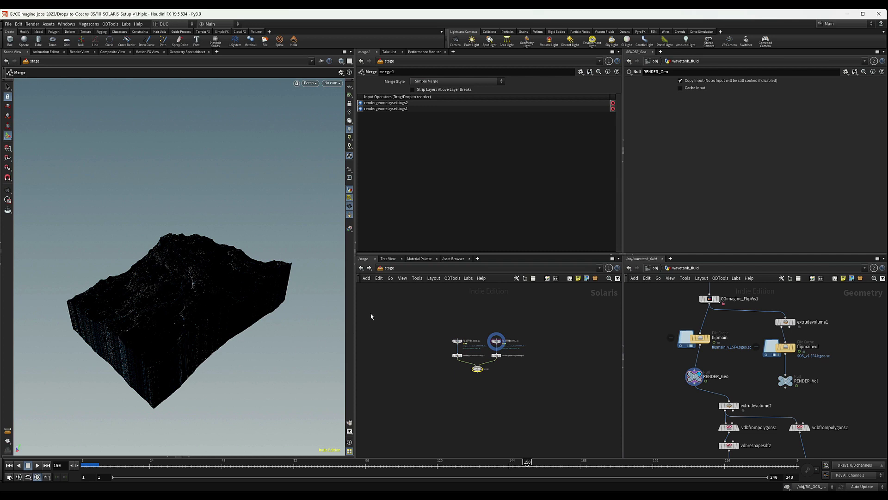
Step: Add a Scene Import (Cameras) node below merge1
middle_drag(491, 402, 463, 359)
scroll(492, 379, down, 2)
scroll(515, 362, down, 1)
key(Tab)
text(so)
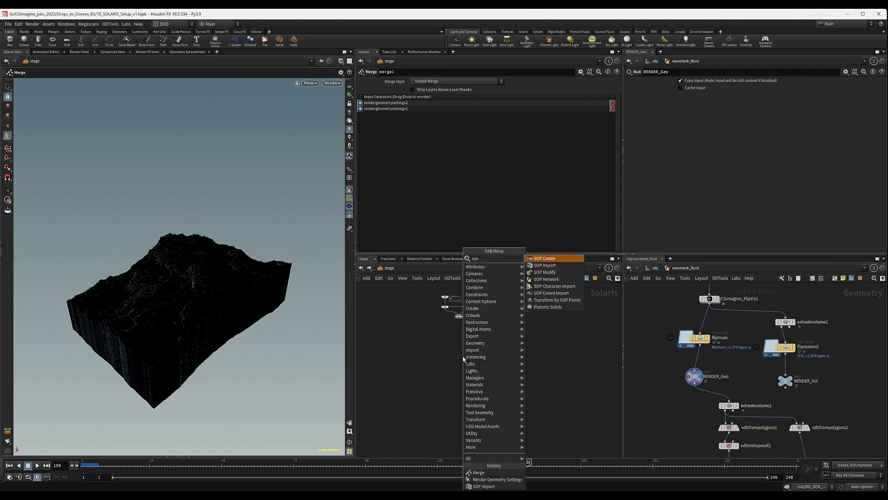
text(p)
key(BackSpace)
key(BackSpace)
key(BackSpace)
text(came)
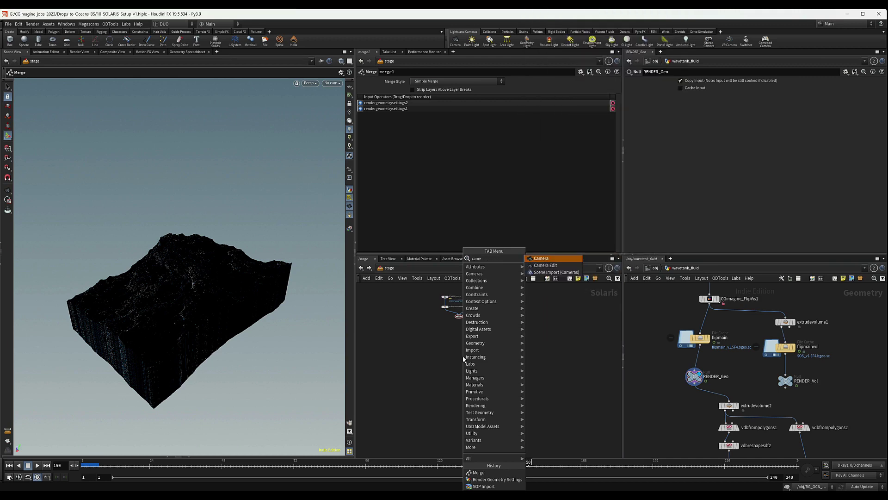
key(Return)
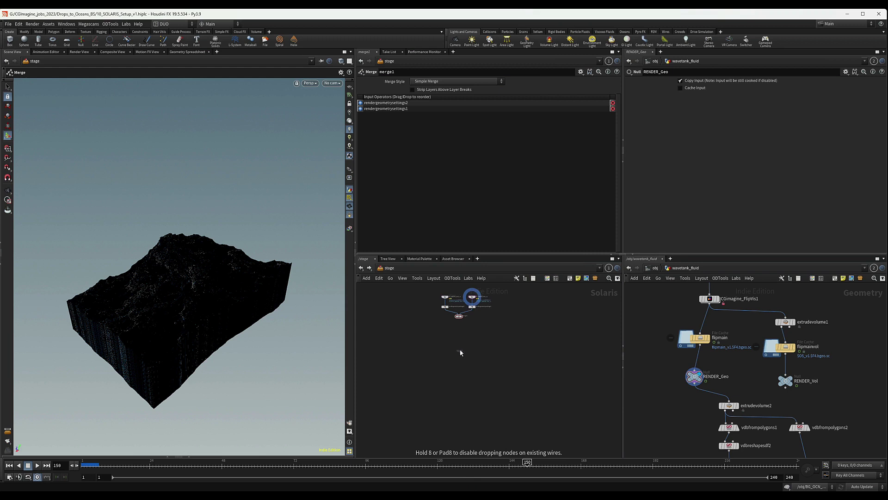
click(459, 339)
scroll(460, 335, up, 3)
drag(457, 351, 456, 359)
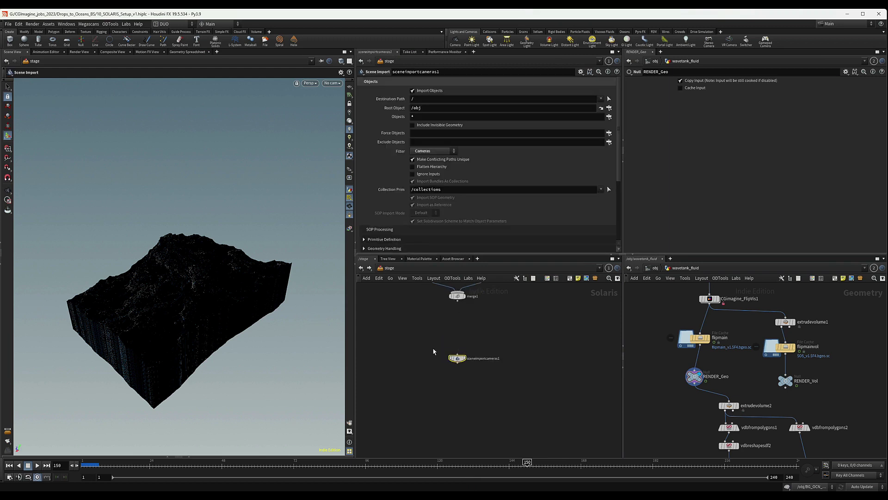
Step: Color the camera import node blue and rename it CamShot1
key(c)
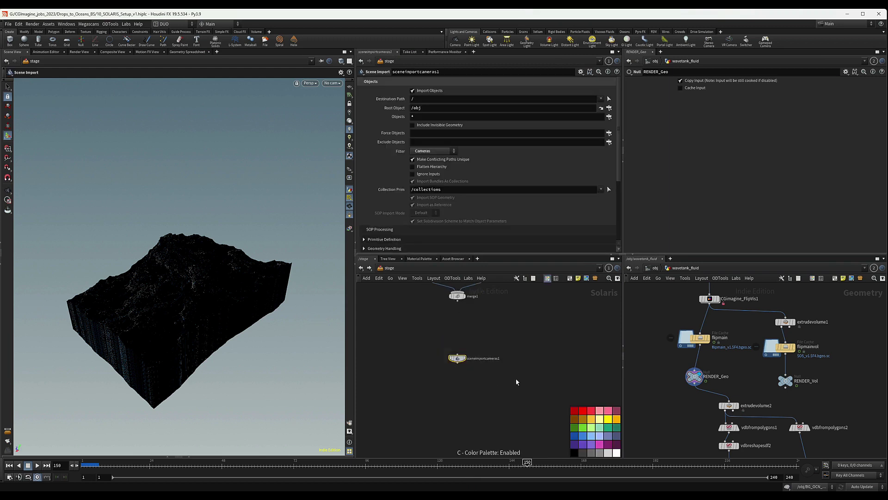
click(578, 435)
double_click(484, 359)
text(Cam)
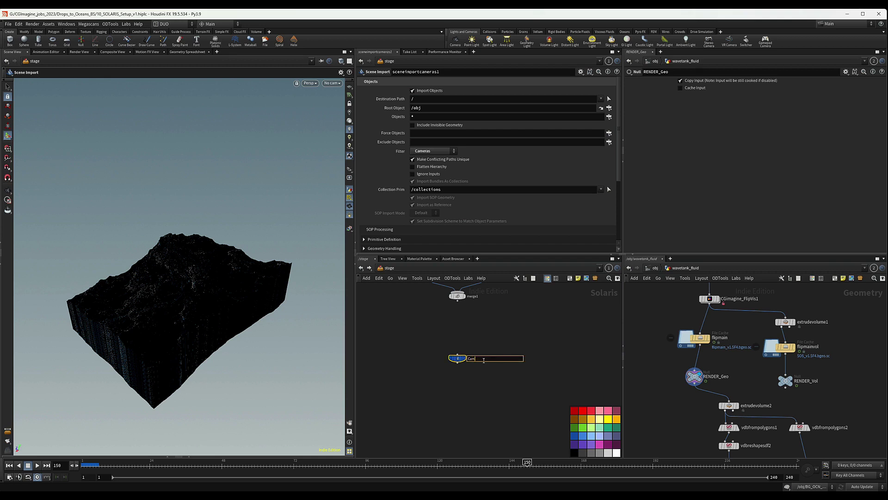
text(Shot1)
key(Return)
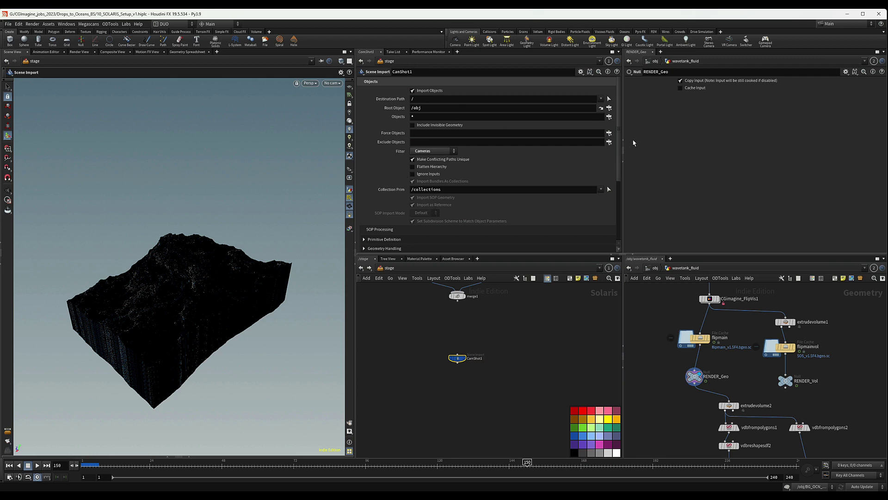
Step: Set CamShot1's imported object to /obj/Cam_Mid_Shot1 and connect merge1 to the node's input
click(610, 117)
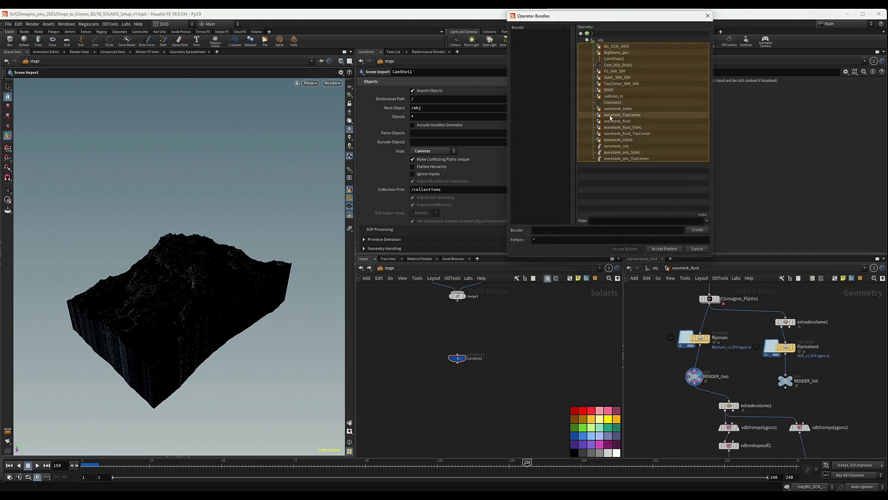
click(615, 65)
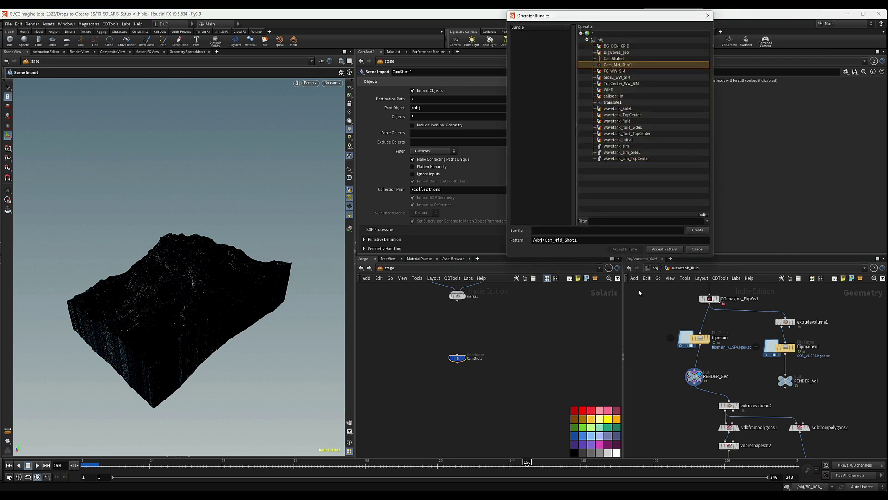
click(664, 249)
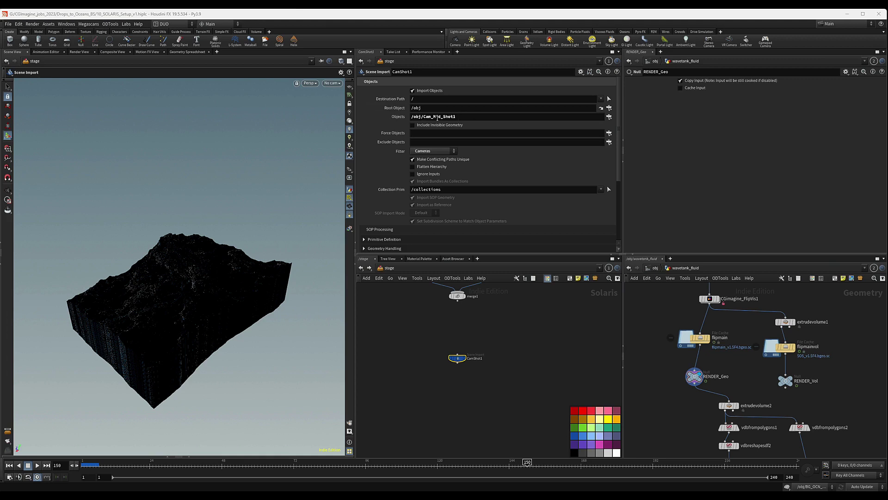
drag(458, 301, 460, 368)
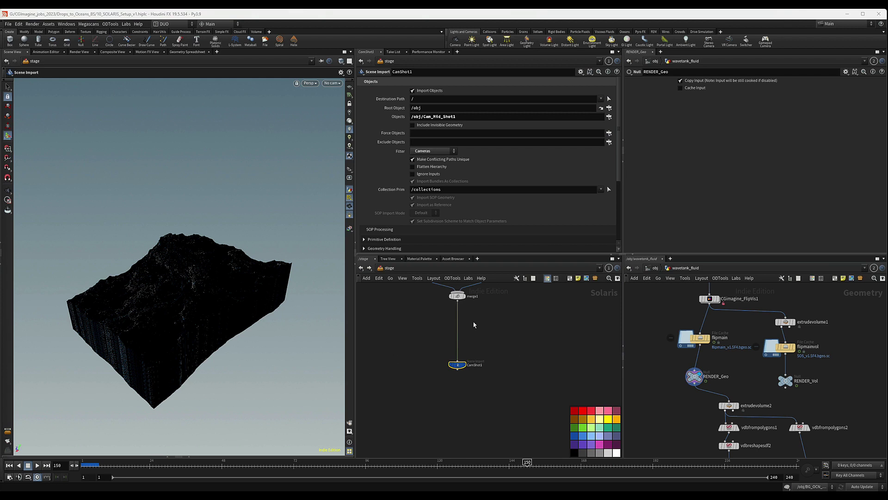
Step: Insert a Dome Light node on the wire between merge1 and CamShot1 and tidy the node spacing
middle_drag(474, 325, 482, 358)
key(Tab)
text(dome)
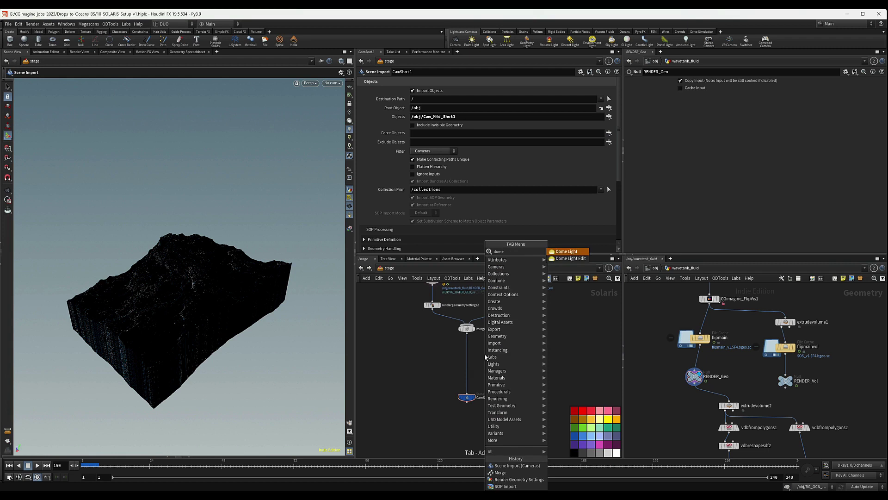
key(Return)
click(472, 361)
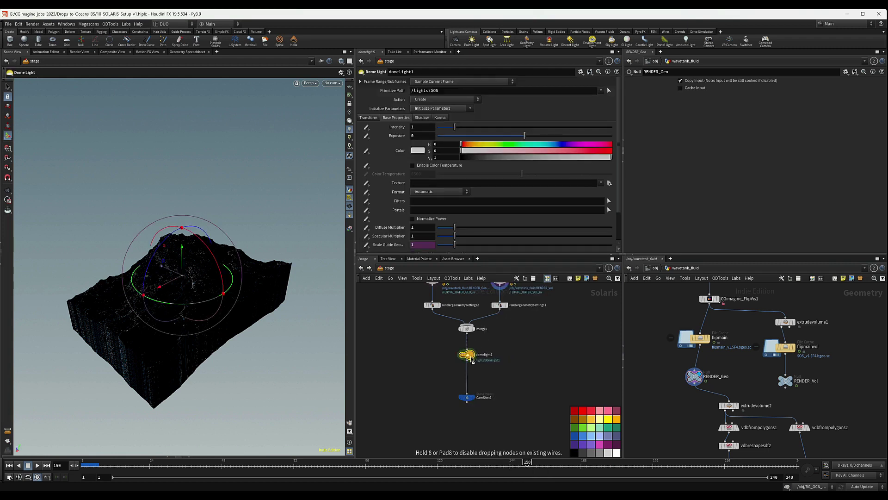
mouse_move(436, 345)
mouse_down()
mouse_move(491, 371)
mouse_move(467, 375)
mouse_move(541, 408)
mouse_up()
scroll(442, 343, down, 2)
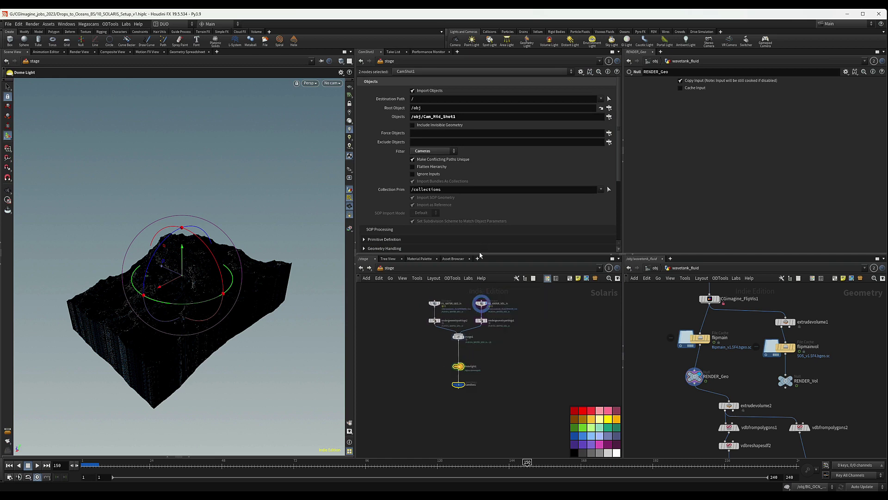
scroll(485, 336, down, 3)
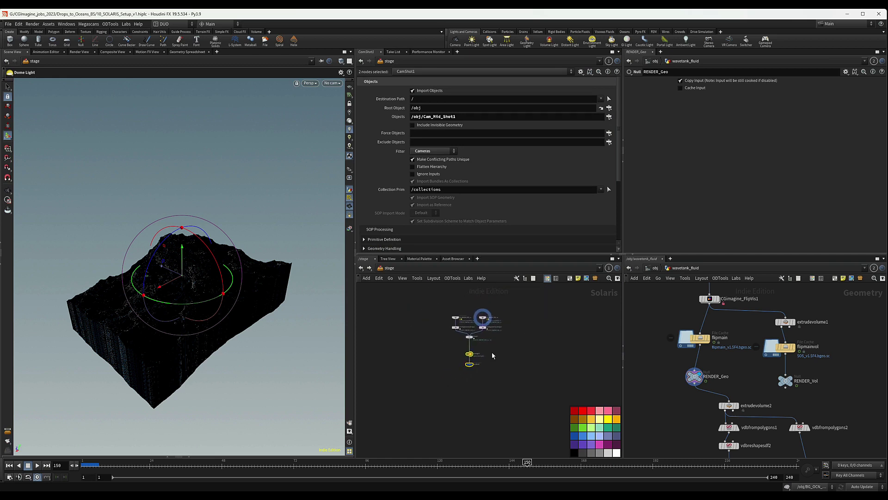
scroll(493, 355, up, 4)
middle_drag(415, 342, 422, 362)
Step: Add a second Merge node and connect merge1, the dome light and CamShot1 to it as separate branches
mouse_move(448, 375)
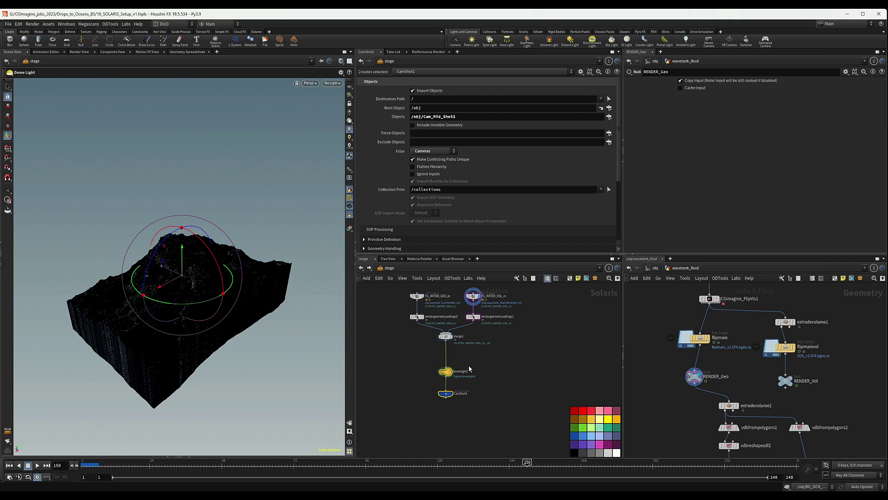
drag(447, 375, 483, 367)
click(432, 387)
key(Tab)
text(me)
key(Return)
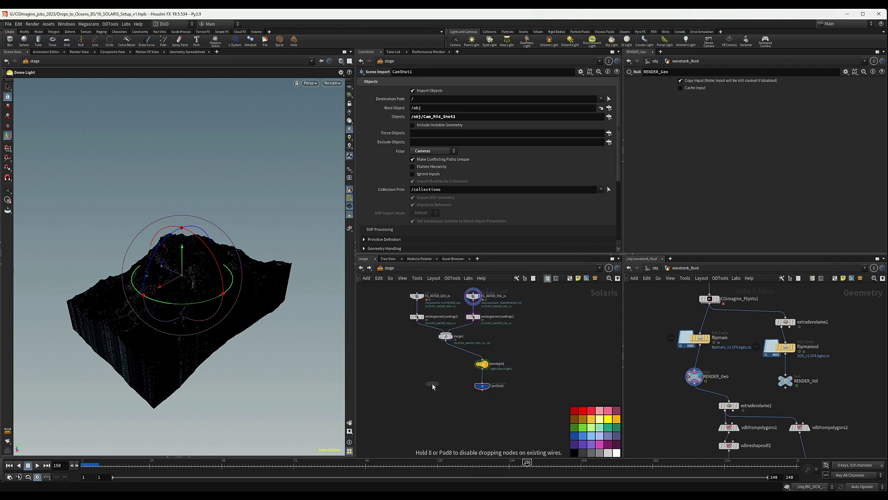
click(451, 385)
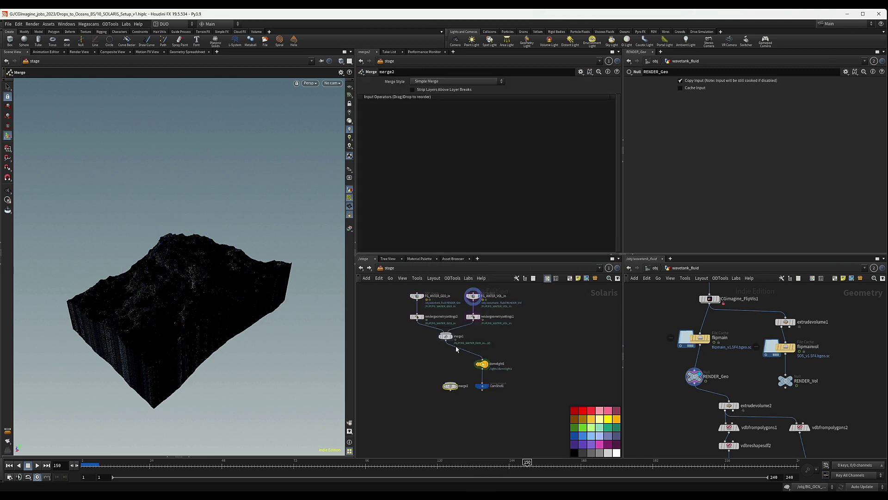
drag(457, 346, 452, 382)
drag(535, 366, 531, 373)
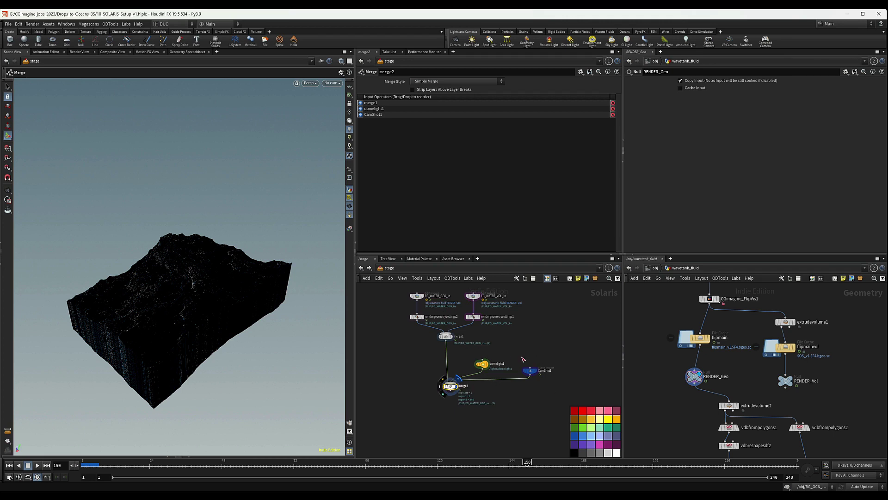
drag(457, 394, 457, 403)
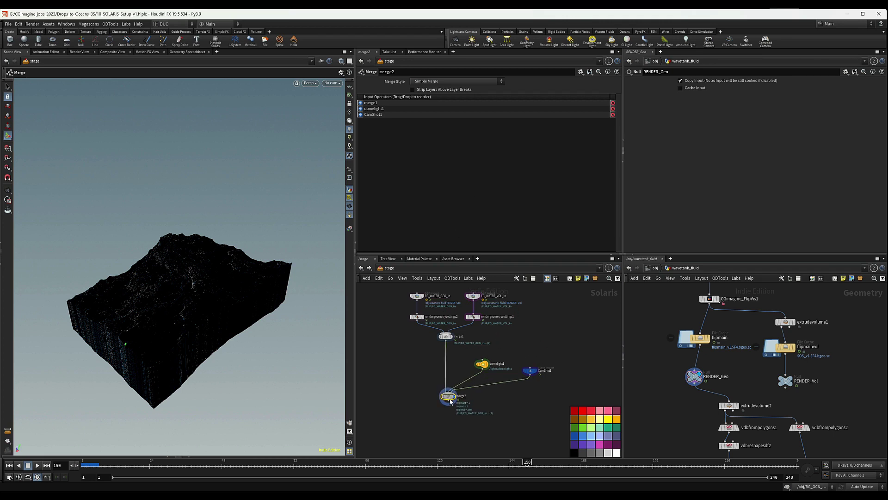
Step: Put the dome light and CamShot1 back in line below merge1 and delete the second Merge node
drag(487, 365, 449, 374)
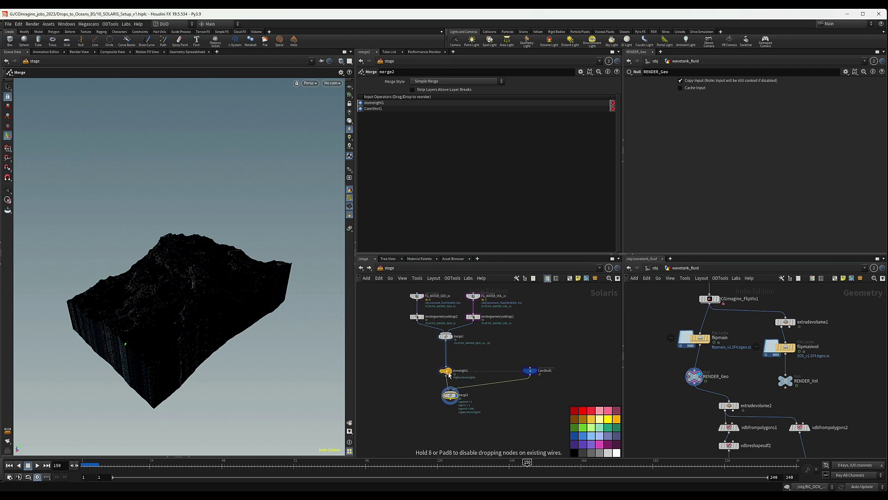
drag(533, 376, 451, 390)
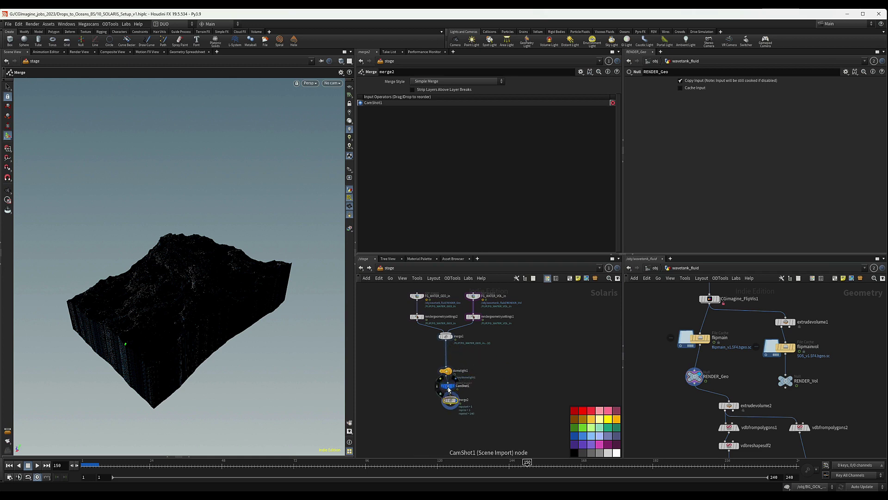
click(451, 395)
key(Delete)
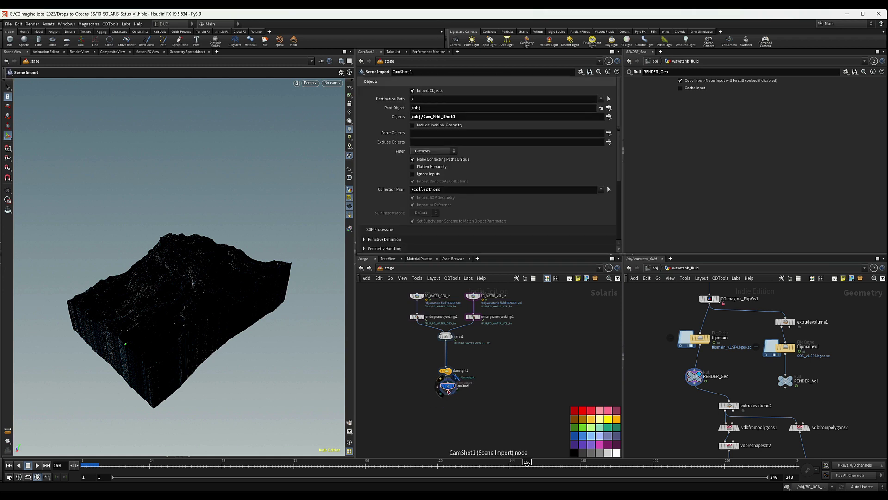
Step: Set the dome light's texture to the NightFullMoon_V5.exr file in the CGimagineHDRI folder
click(445, 370)
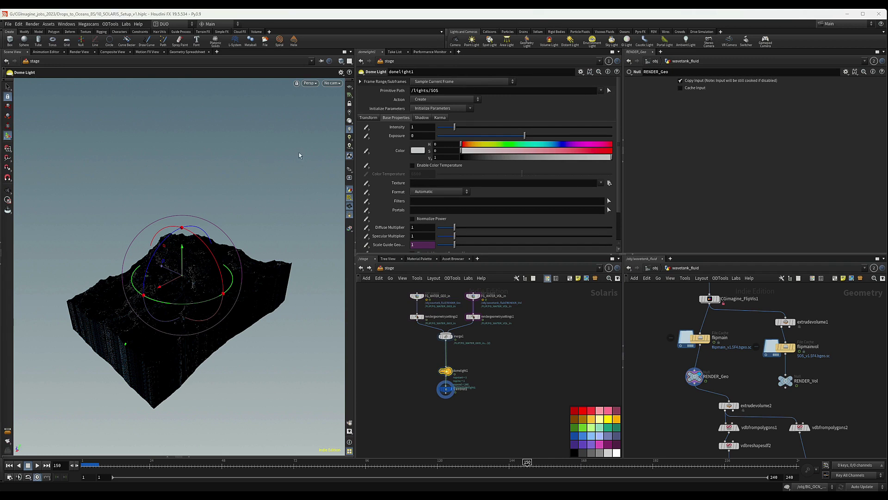
click(419, 182)
key(ctrl+v)
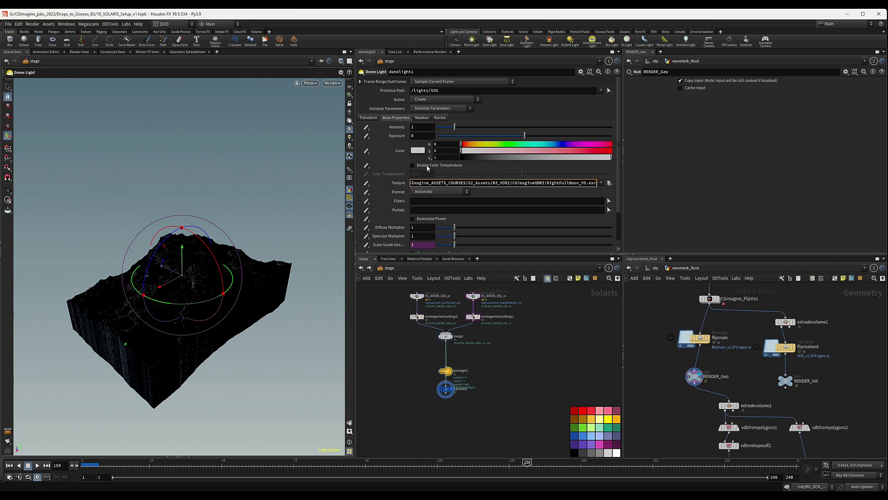
click(419, 127)
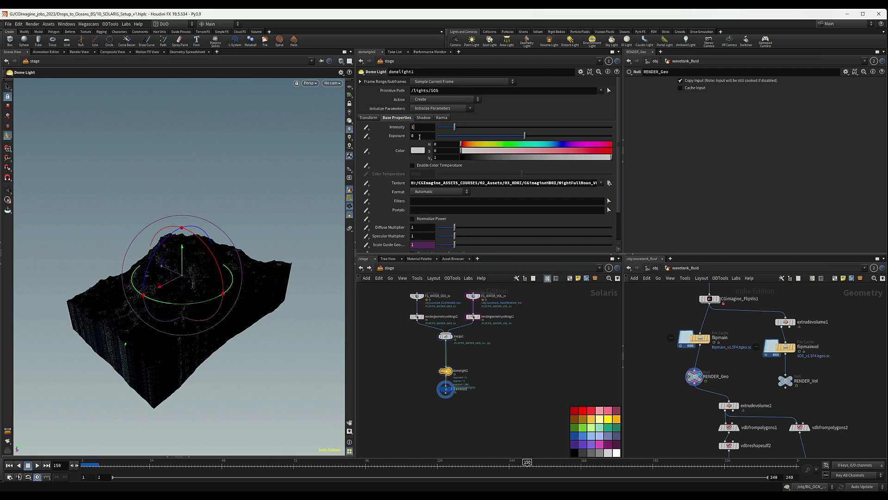
Step: Set the dome light's exposure to 0.5, check its Karma properties and bring up its transform parameters
click(415, 135)
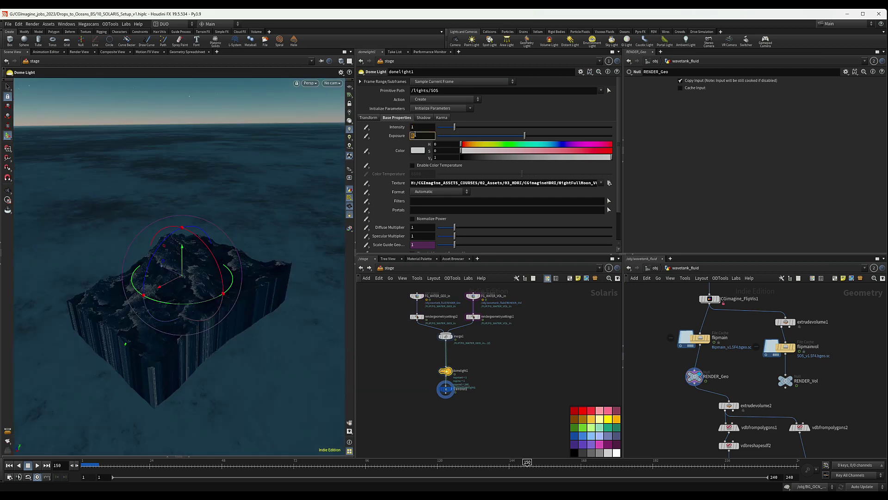
text(0.5)
key(Return)
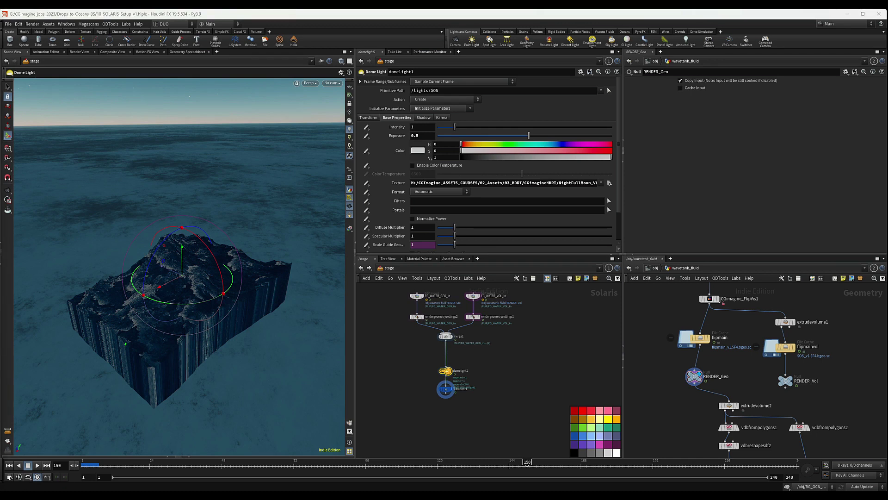
click(441, 118)
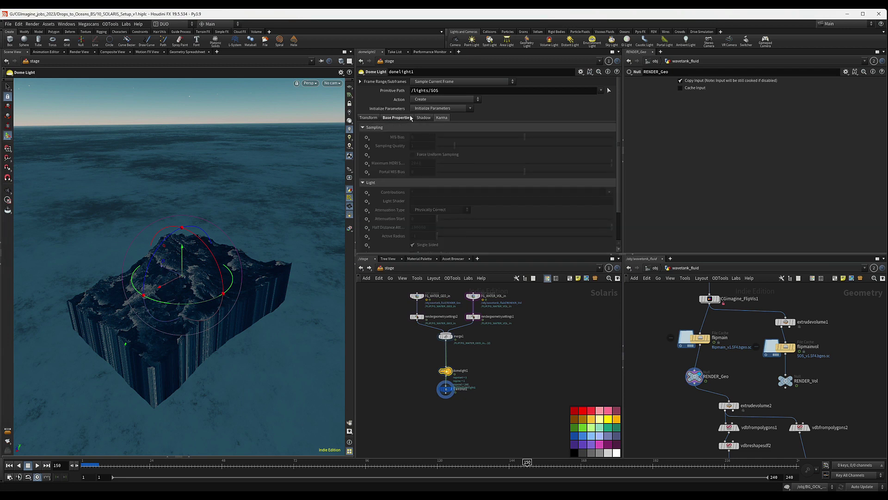
click(371, 119)
Step: Examine the dome-lit water surface in the Solaris stage from several angles and up close
middle_drag(506, 379, 508, 353)
scroll(438, 393, up, 2)
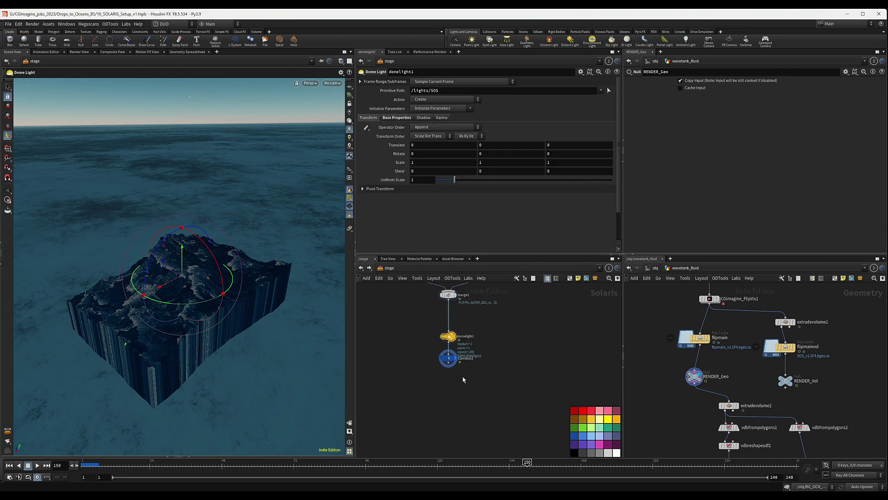
middle_drag(462, 380, 448, 410)
middle_drag(476, 359, 483, 394)
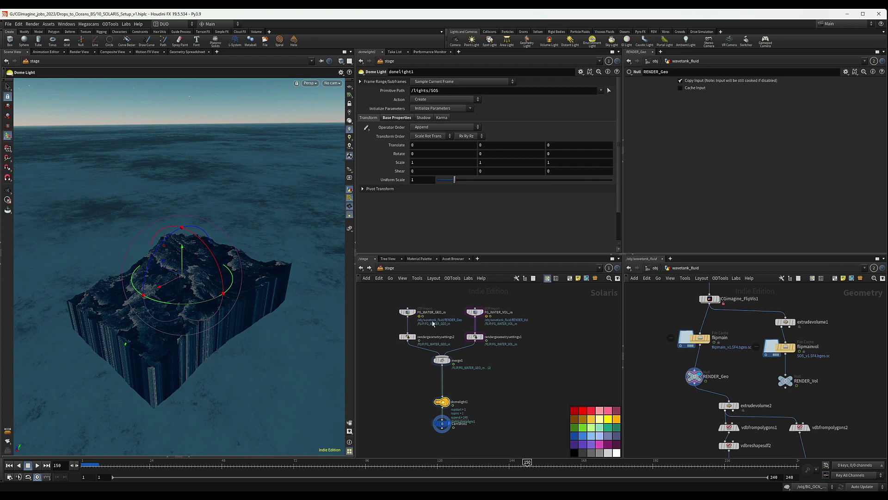
alt+drag(190, 256, 191, 281)
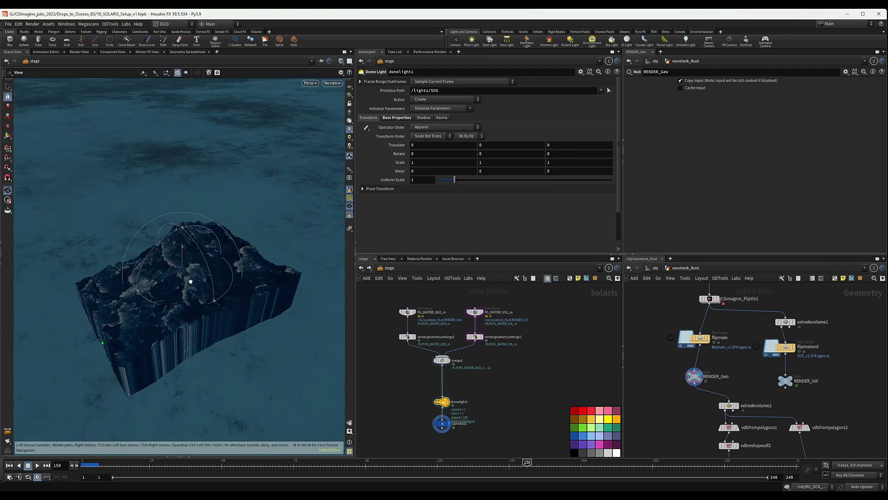
right_drag(190, 281, 235, 280)
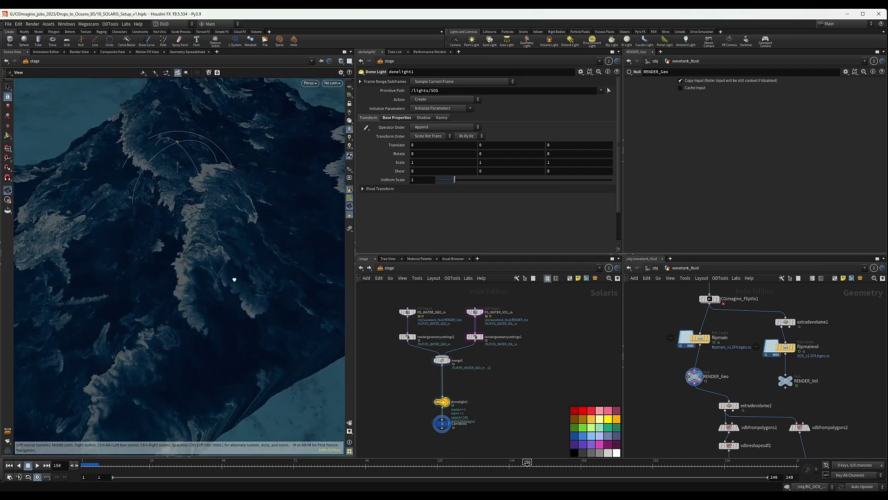
drag(234, 280, 178, 272)
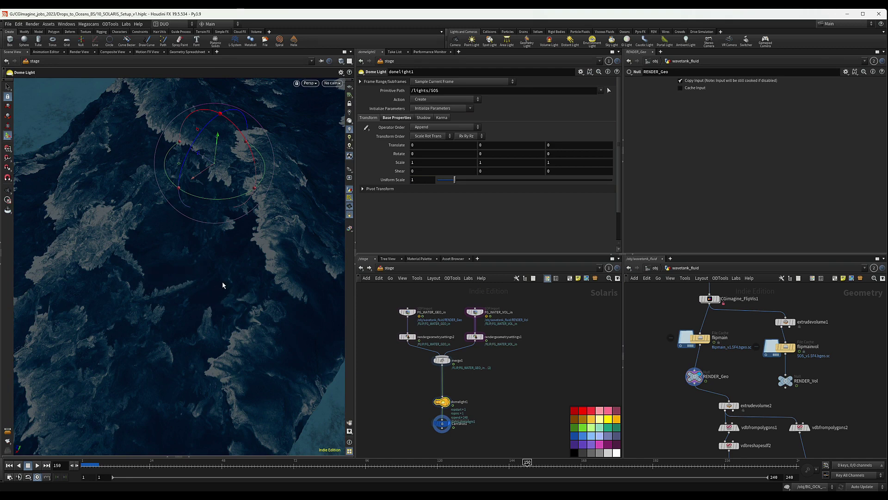
alt+drag(221, 295, 199, 262)
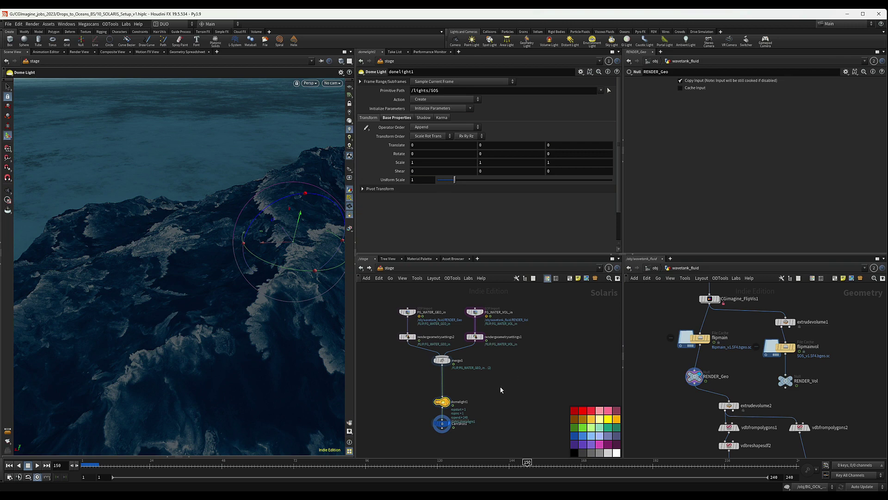
middle_drag(501, 387, 525, 353)
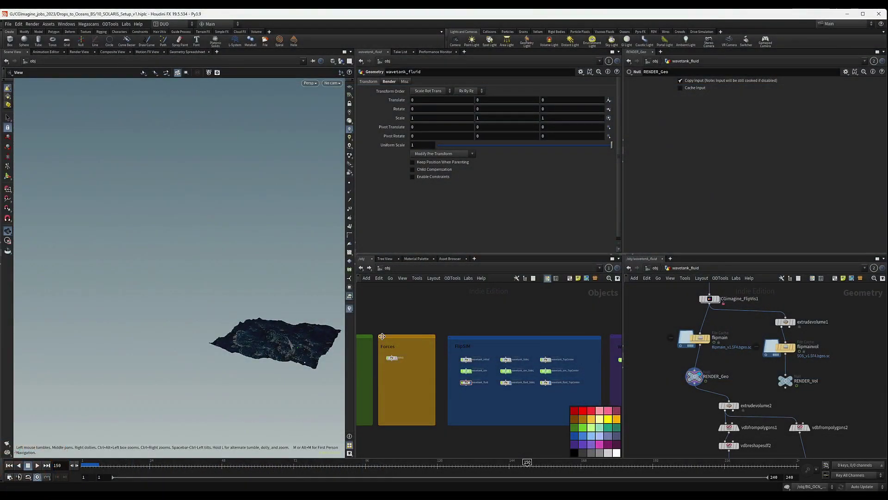
Step: At object level, inspect the wavetank_fluid surface detail around the wave crest up close
scroll(494, 366, up, 5)
middle_drag(458, 365, 518, 367)
drag(264, 333, 282, 344)
middle_drag(282, 344, 233, 343)
right_drag(233, 343, 278, 331)
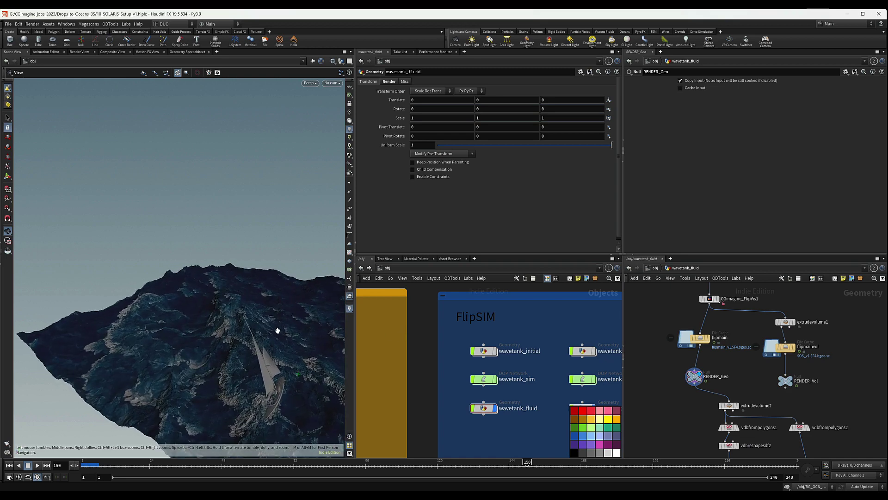
drag(278, 331, 139, 325)
right_drag(139, 326, 222, 340)
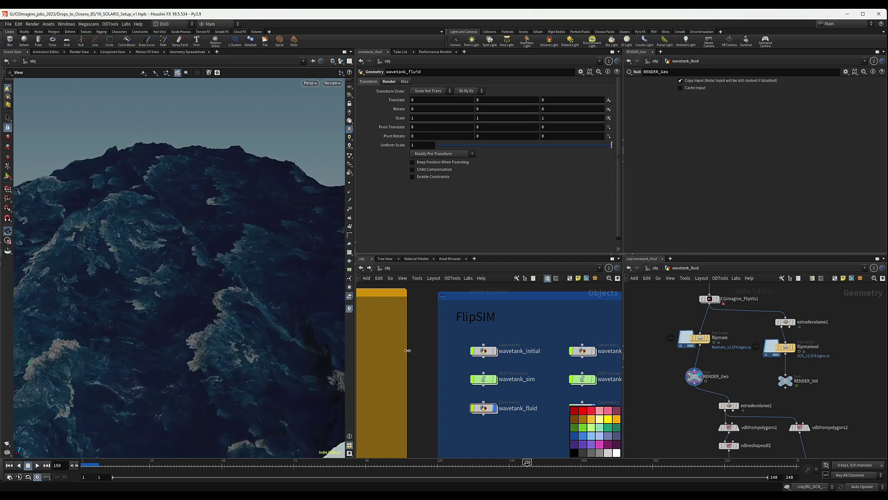
Step: Enter the wavetank_initial network, go to the empty area beside the ocean spectrum nodes and hide other objects in the viewport
double_click(485, 350)
scroll(511, 352, down, 3)
middle_drag(518, 356, 534, 335)
scroll(510, 339, up, 4)
scroll(520, 337, down, 3)
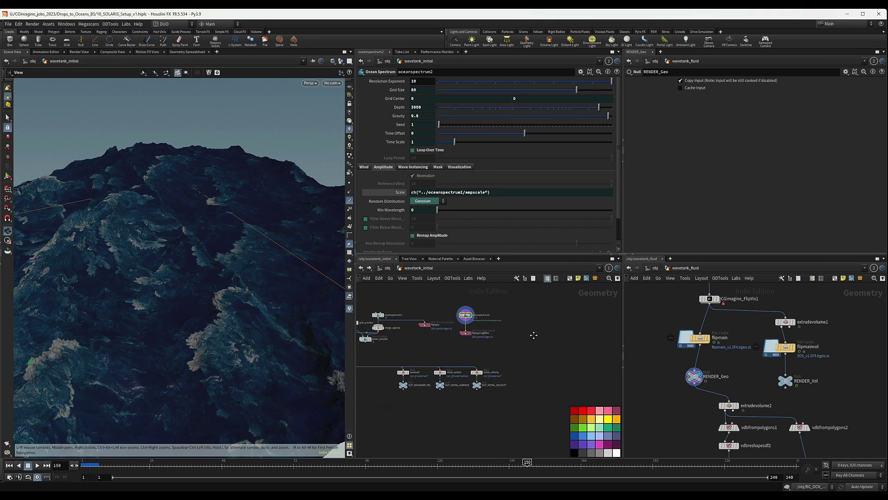
scroll(515, 317, down, 3)
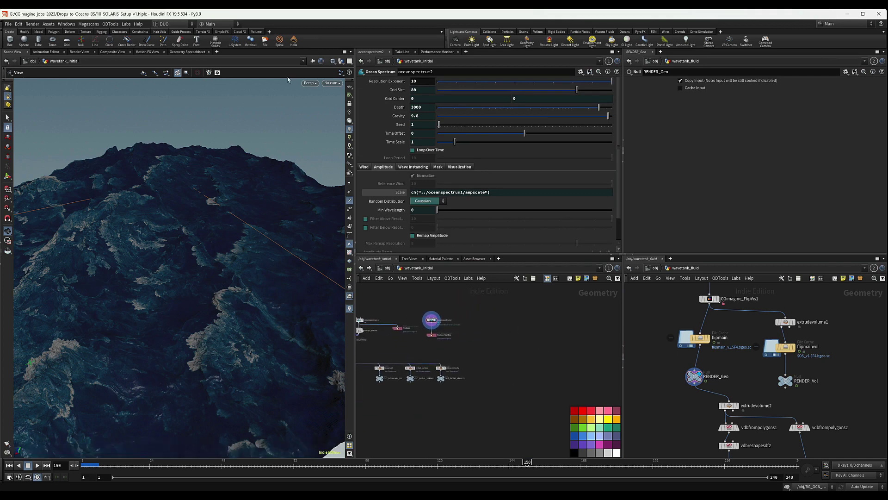
click(341, 60)
Step: Add a Grid node in the empty area of the network and set its rows and columns to 2048
key(Tab)
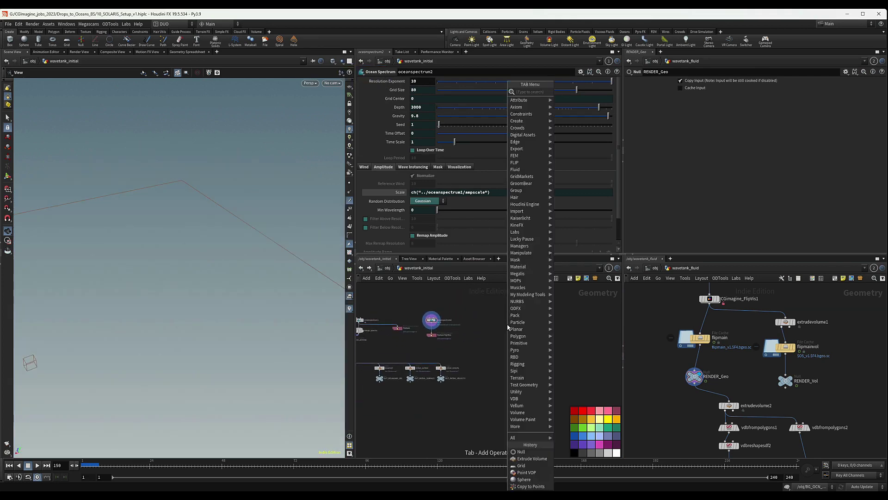
text(grid)
key(Return)
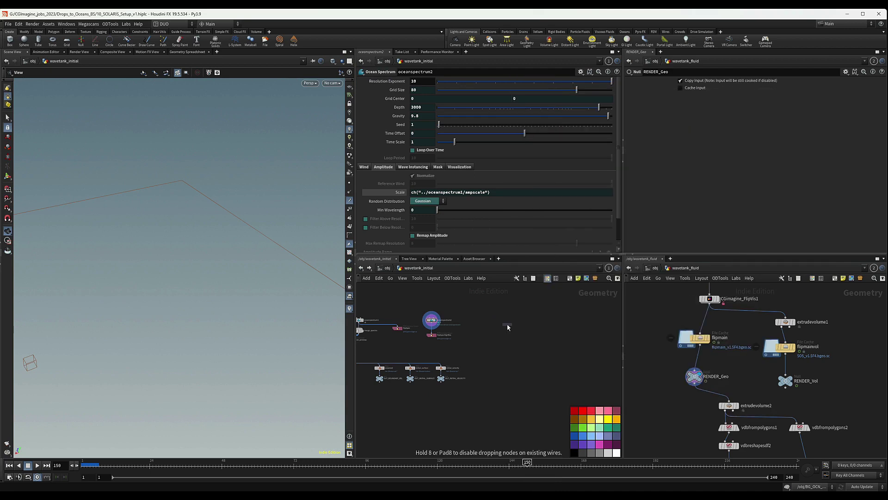
click(507, 324)
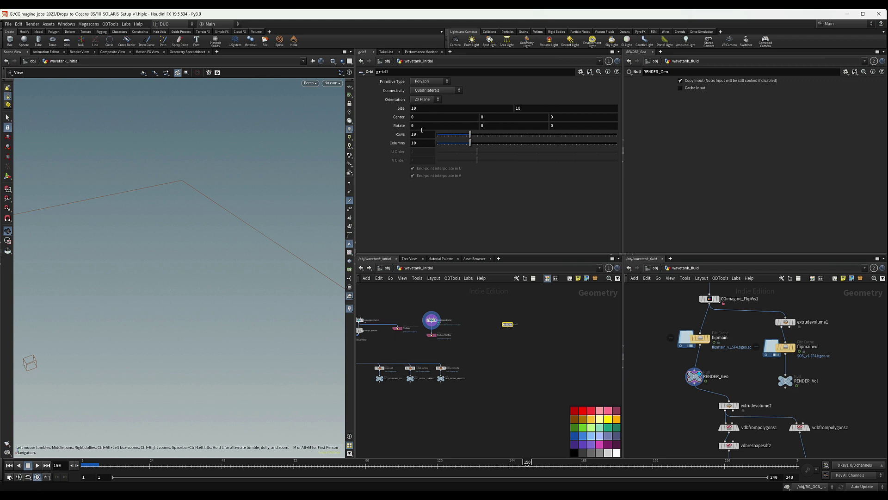
drag(421, 134, 344, 135)
text(2048)
key(Tab)
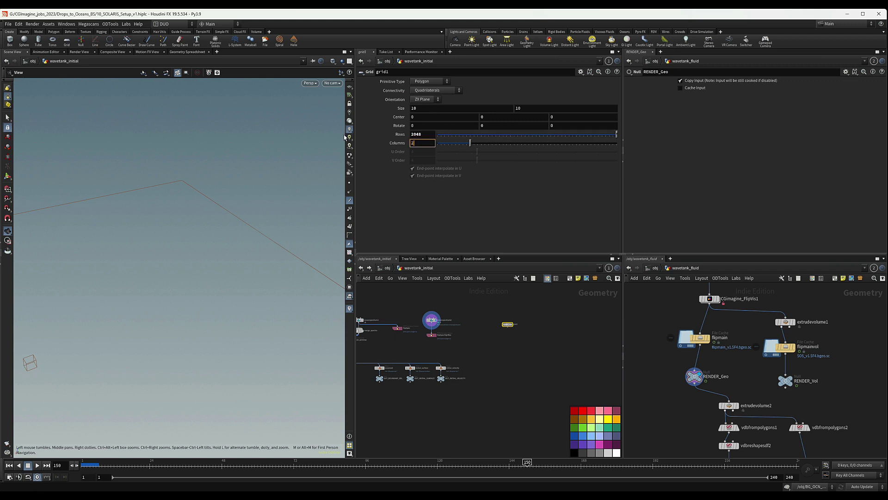
key(Return)
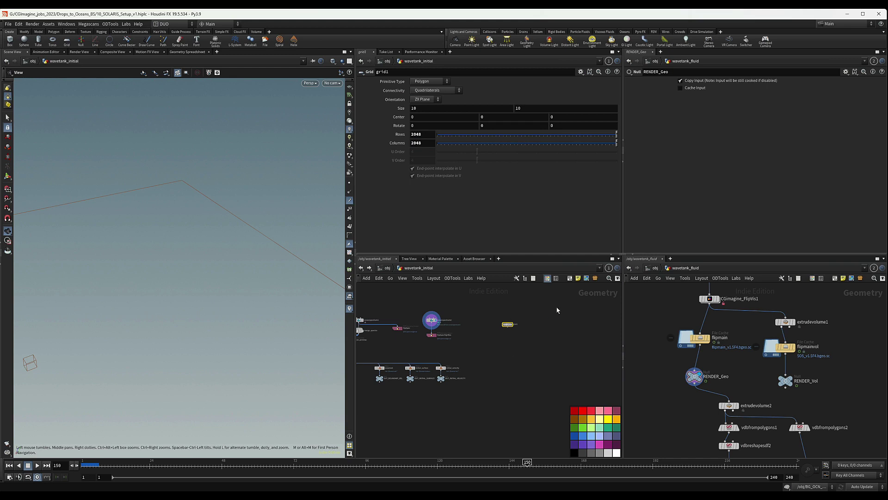
Step: Display the new grid in the viewport and check its mesh density up close
scroll(506, 336, up, 2)
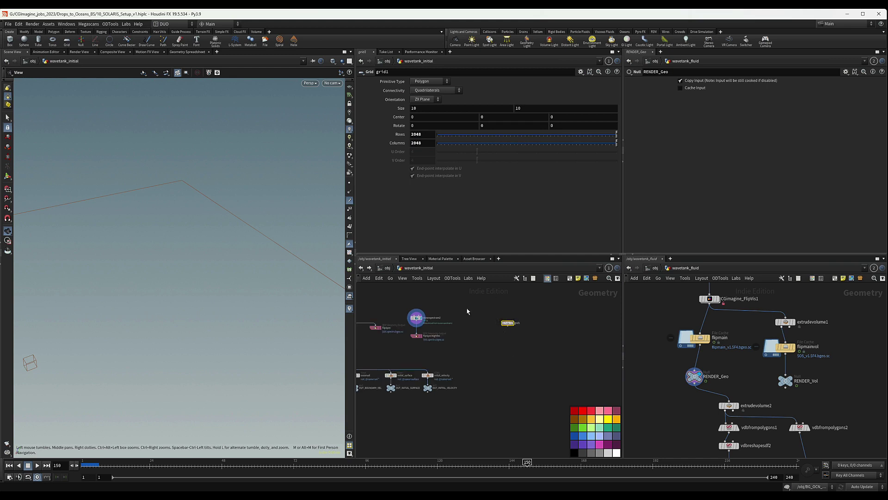
scroll(489, 339, up, 2)
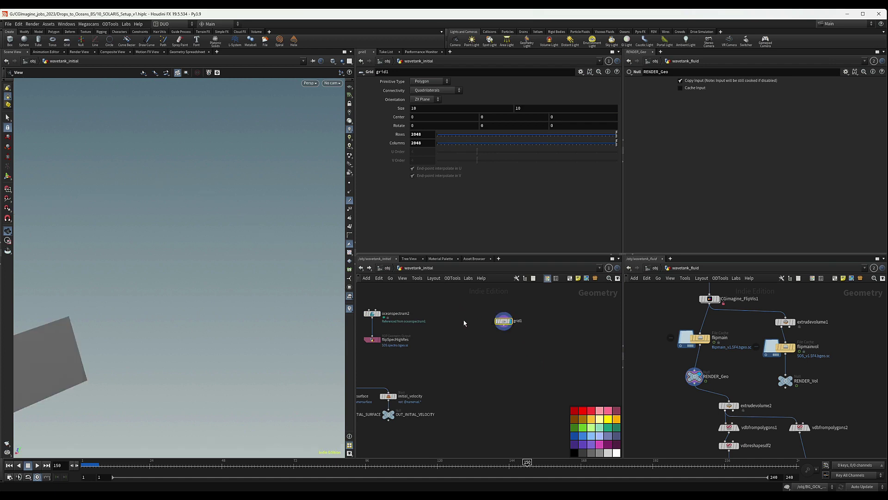
drag(470, 312, 529, 334)
middle_drag(44, 360, 420, 292)
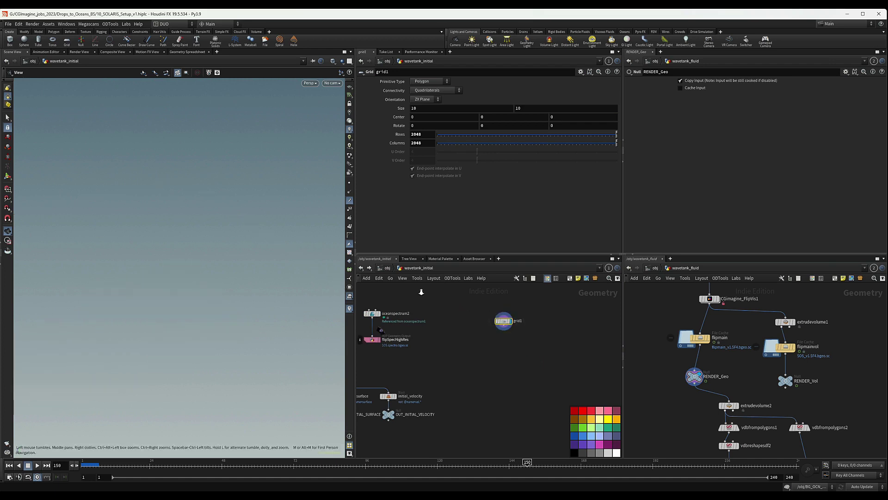
drag(316, 310, 250, 280)
drag(224, 206, 160, 276)
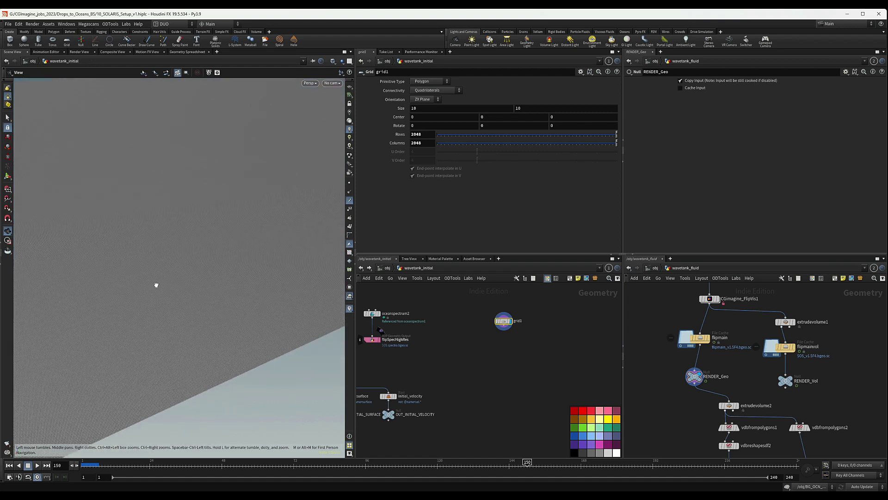
middle_drag(564, 352, 496, 342)
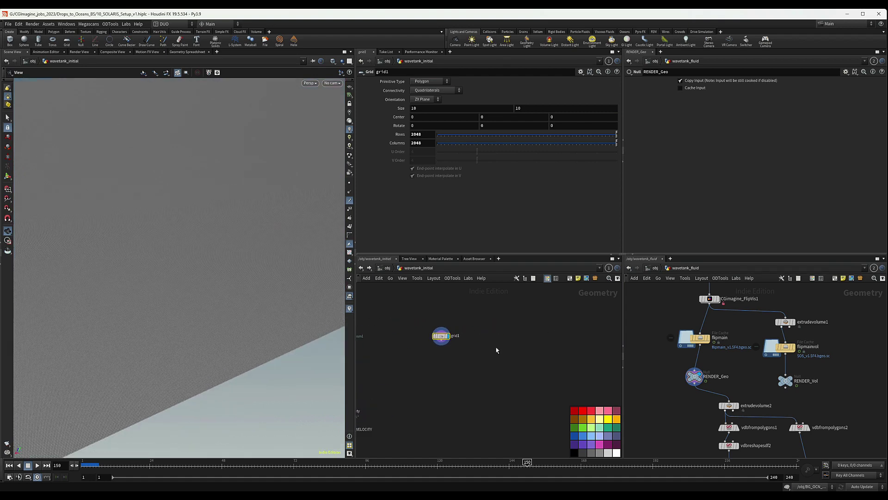
Step: Add an Ocean Spectrum node beside the grid node
key(Tab)
text(oce)
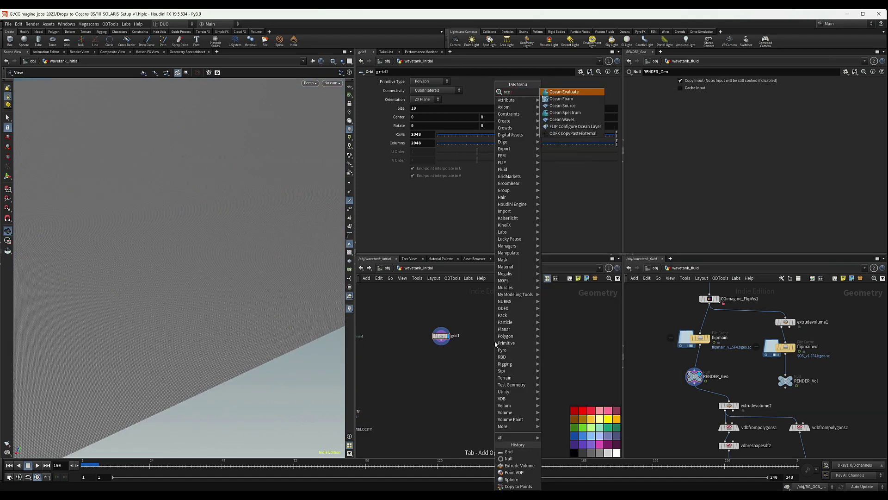
key(Down)
key(Down)
key(Down)
key(Return)
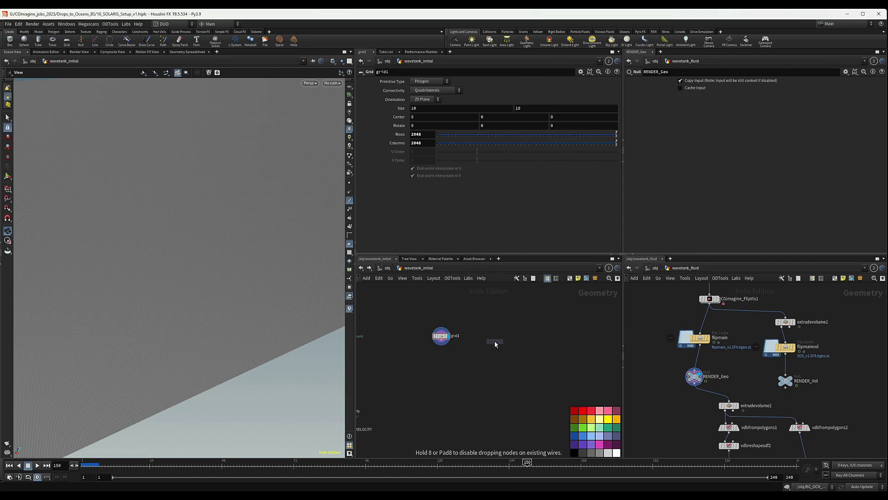
click(497, 341)
Step: Add an Ocean Evaluate node below and connect the grid to its first input and the new ocean spectrum to its second
key(Tab)
text(o)
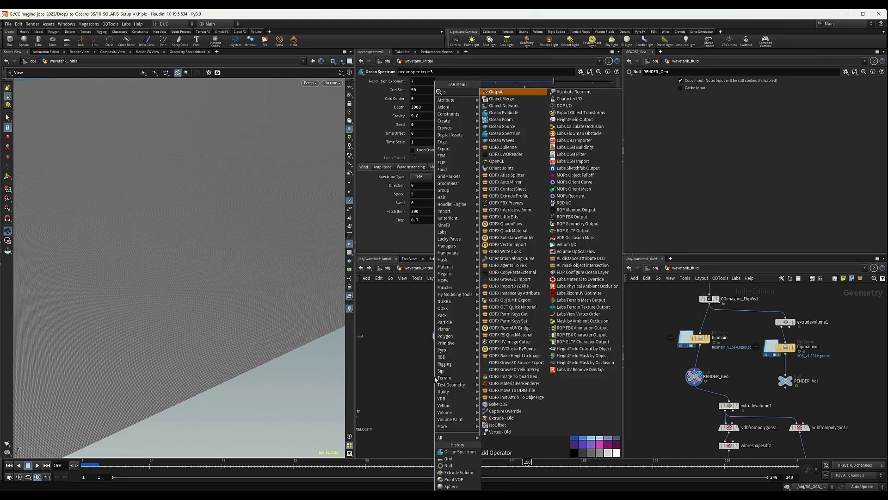
text(cean)
key(Return)
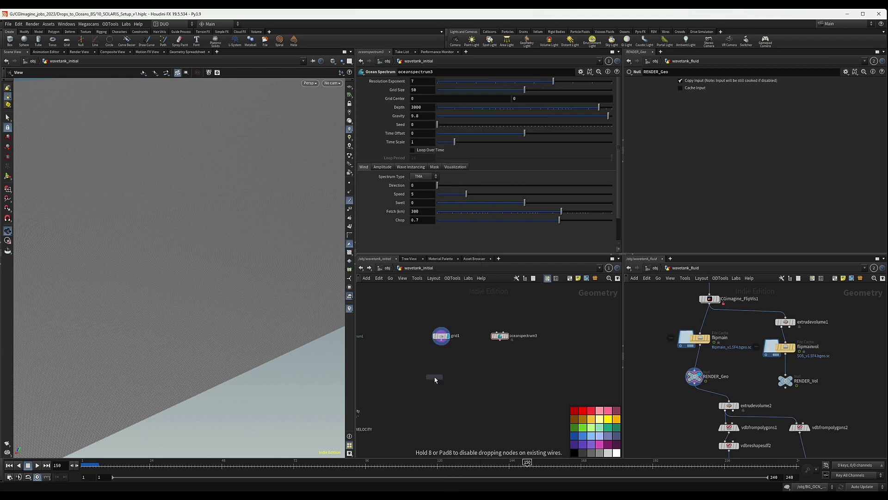
click(438, 379)
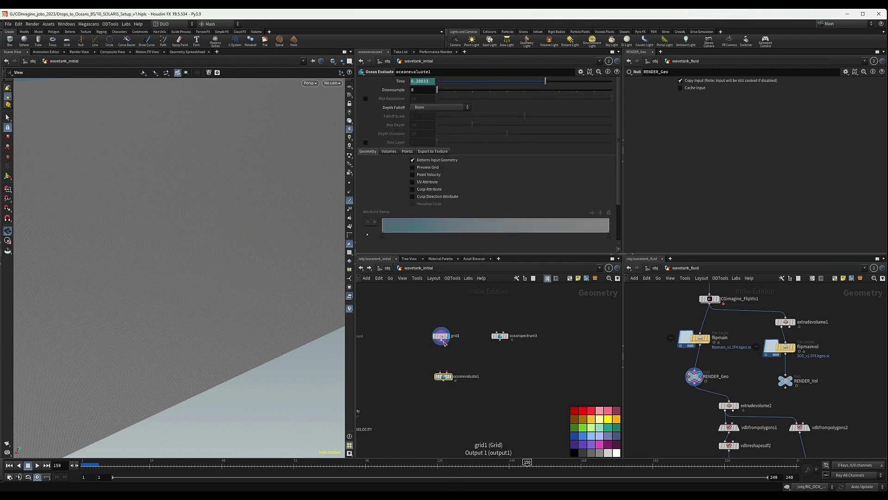
drag(441, 344, 500, 340)
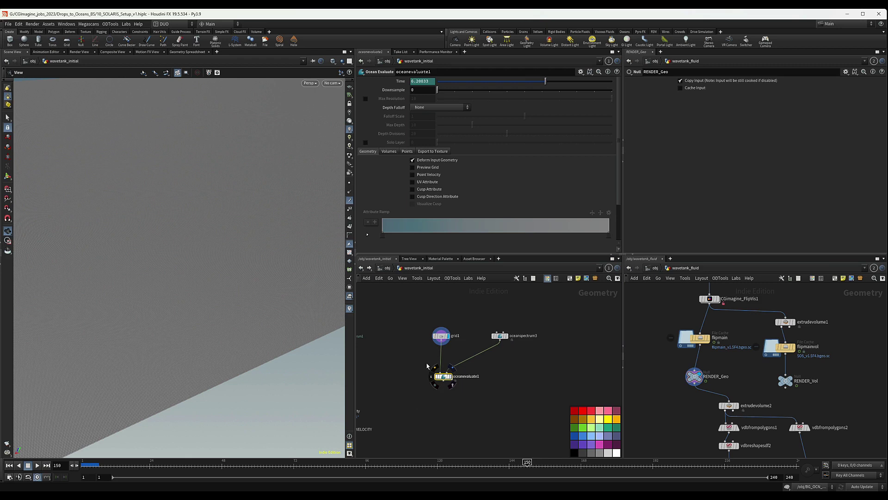
Step: Display the Ocean Evaluate node and frame the deformed grid in the viewport
key(r)
drag(419, 367, 470, 384)
drag(178, 242, 182, 275)
right_drag(182, 275, 214, 204)
drag(214, 204, 180, 290)
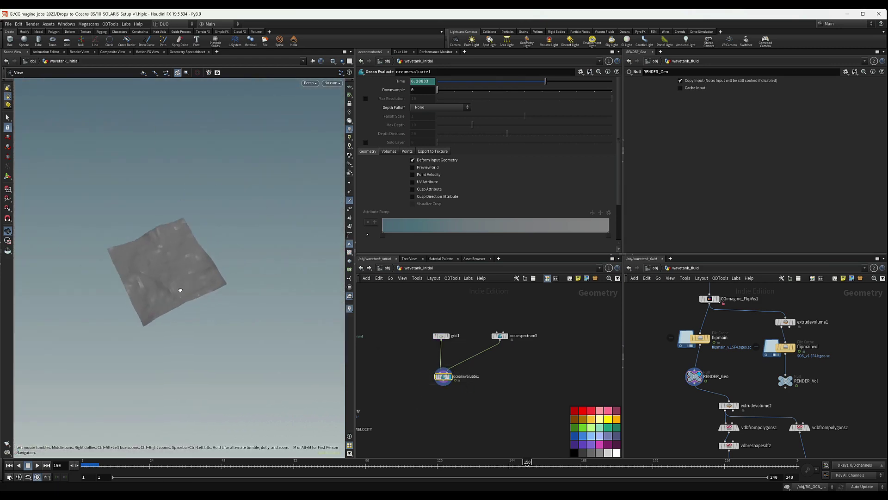
right_drag(180, 290, 232, 277)
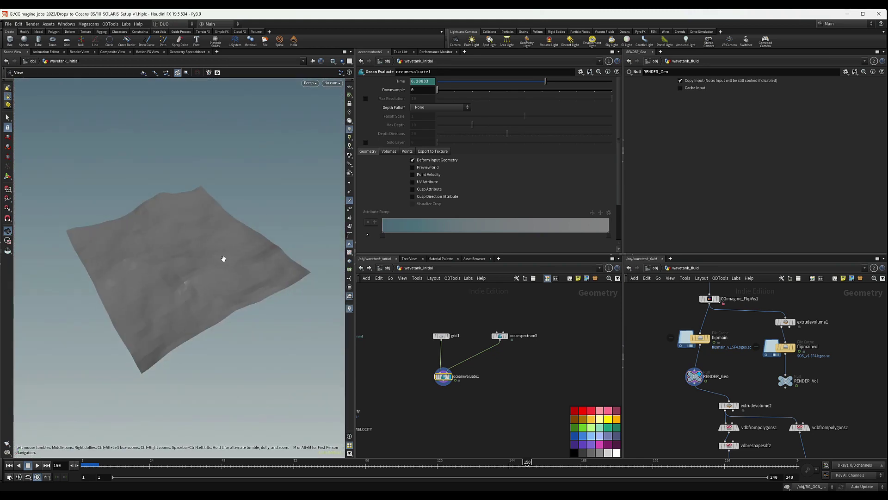
Step: Select the new Ocean Spectrum node to show its parameters and shift it slightly toward the grid node
click(500, 335)
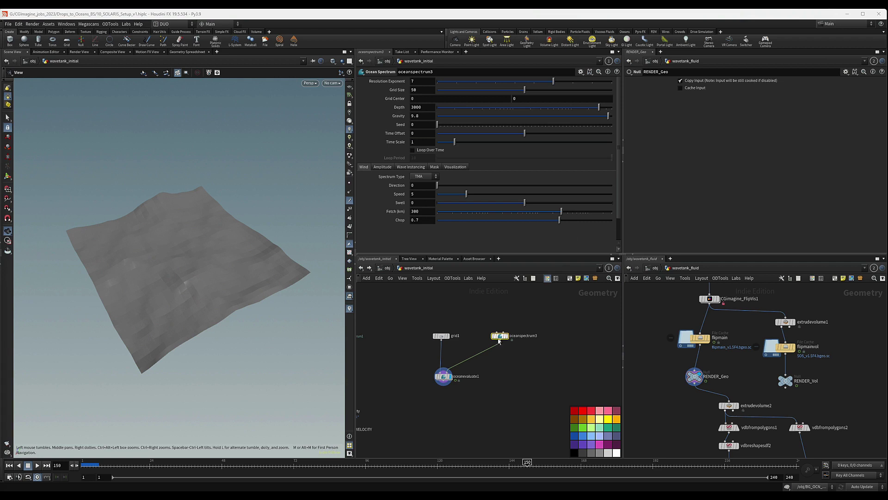
drag(500, 336, 498, 337)
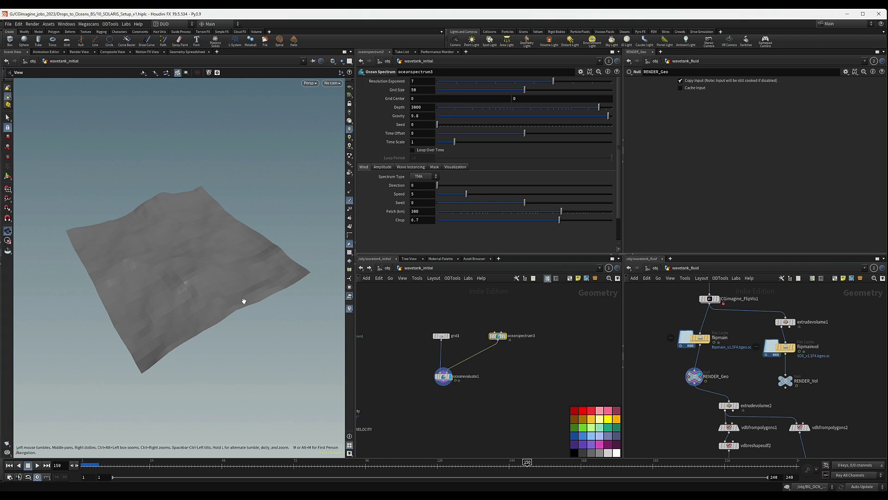
drag(239, 302, 222, 309)
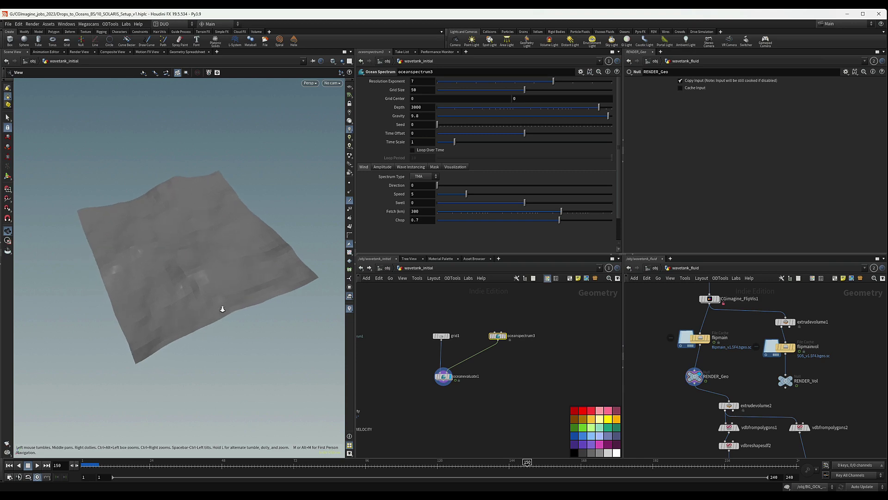
Step: Set the new ocean spectrum's resolution exponent to 12 and its grid size to 20
right_drag(222, 309, 279, 296)
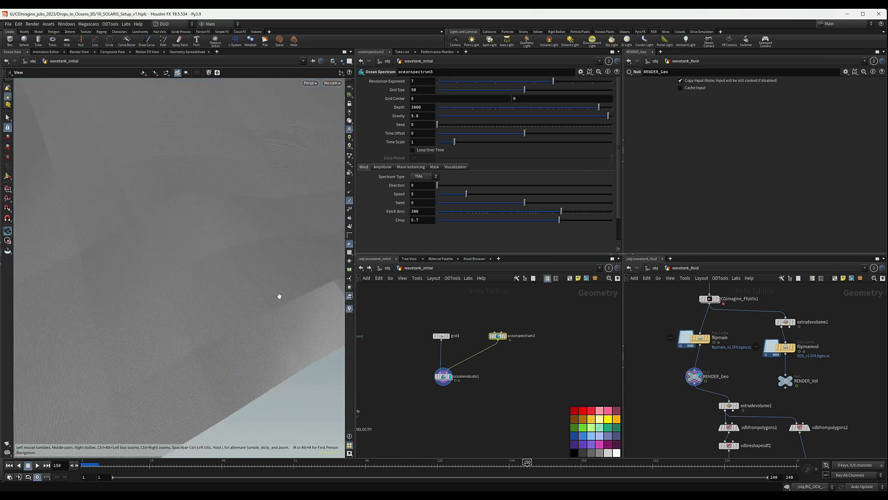
click(412, 81)
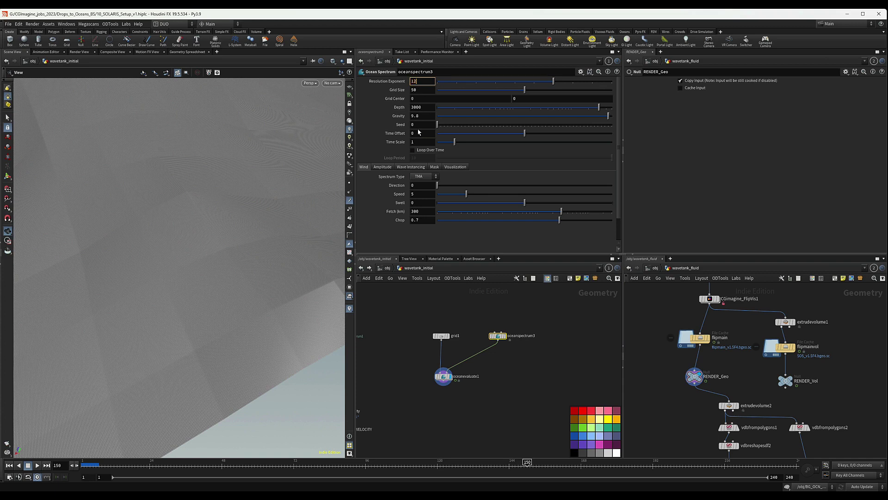
key(Return)
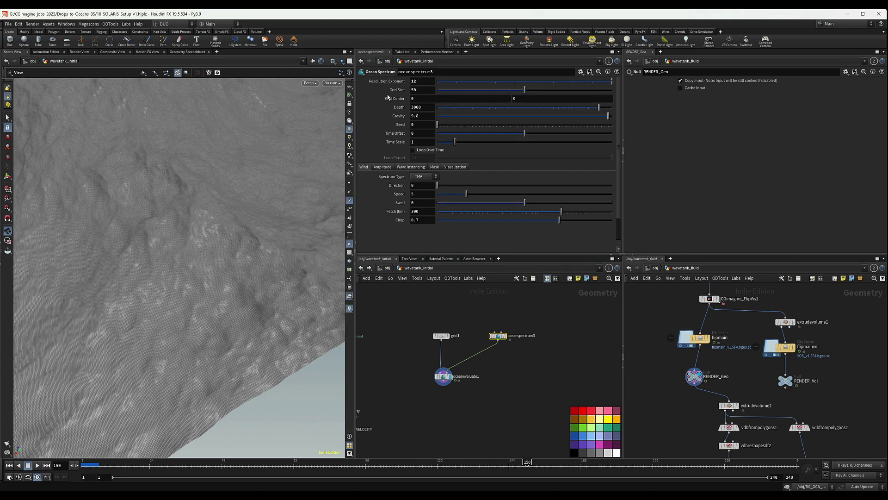
click(420, 89)
text(20)
key(Return)
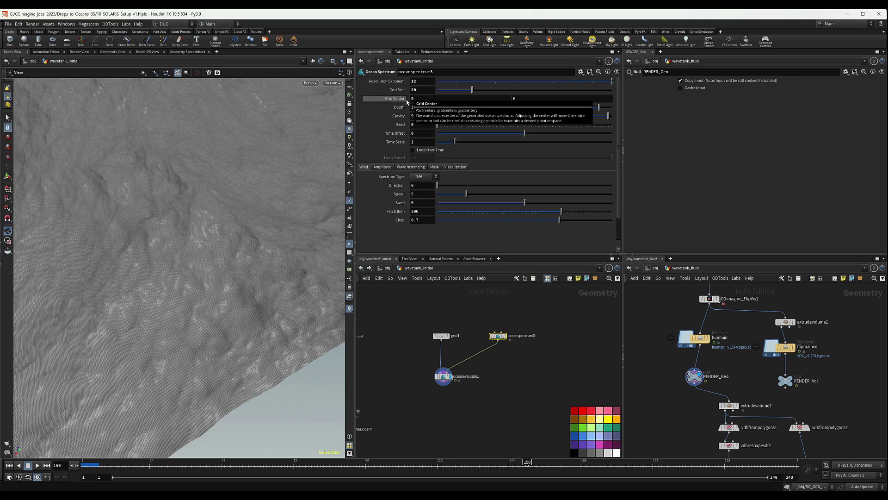
Step: Set the ocean spectrum's seed to 5 to vary the wave pattern on the grid
right_drag(200, 206, 174, 178)
drag(174, 178, 187, 214)
right_drag(186, 215, 206, 212)
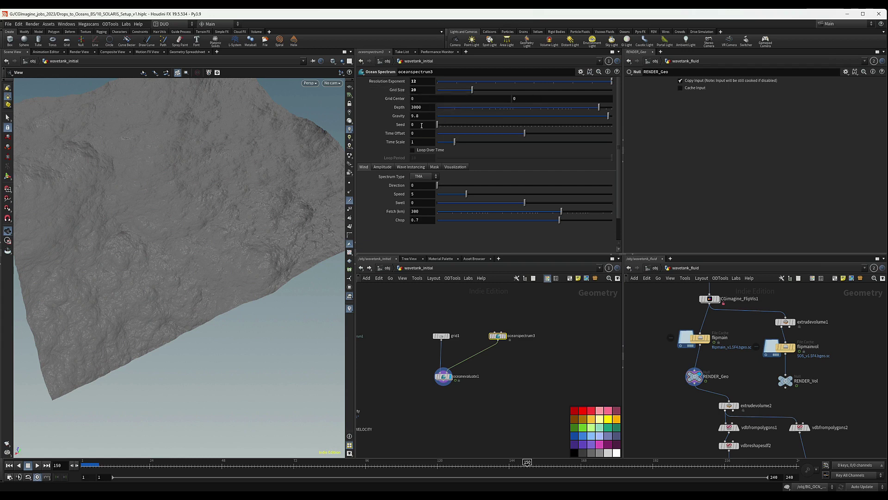
drag(437, 125, 447, 127)
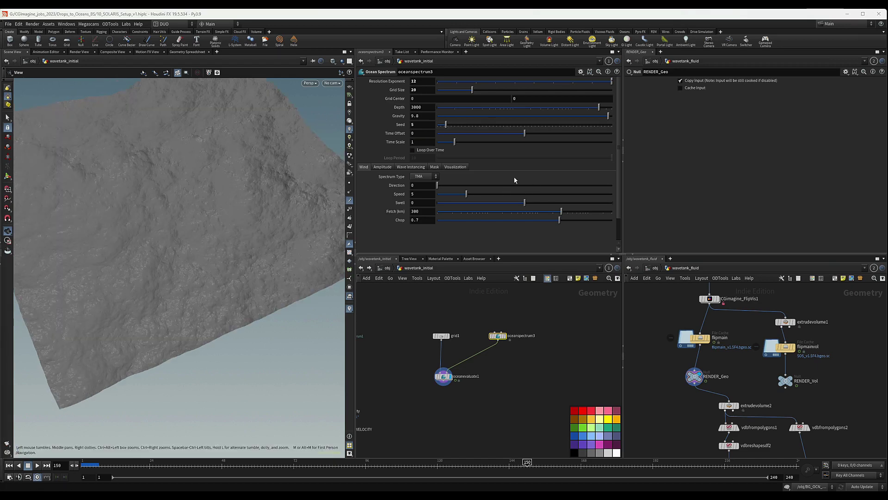
Step: Set the spectrum's wind direction to 45 and its wind speed to 1
click(416, 186)
text(45)
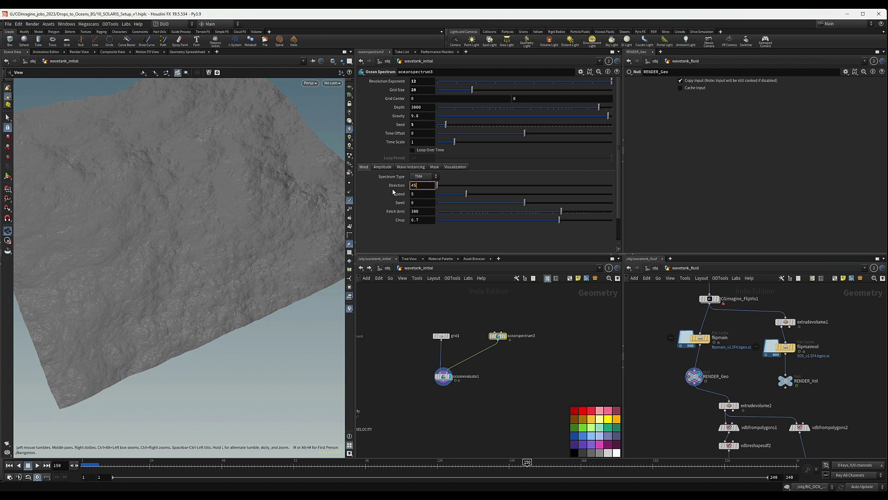
key(Return)
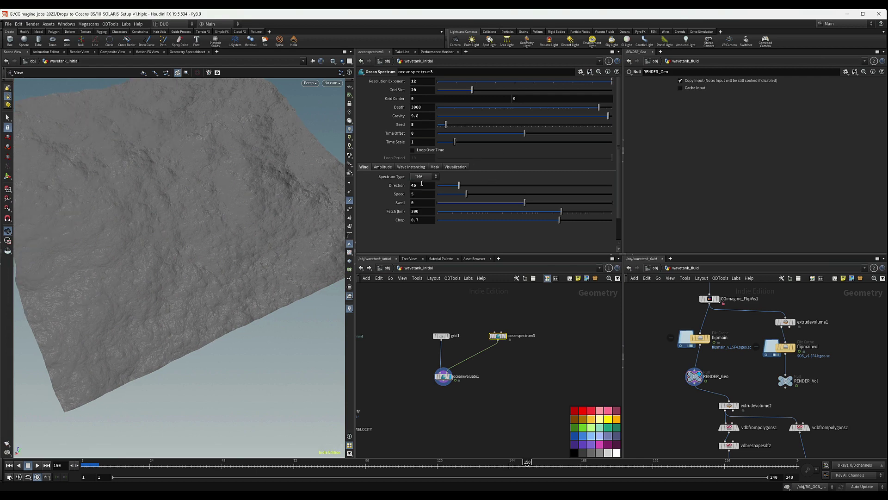
drag(419, 194, 391, 194)
text(1)
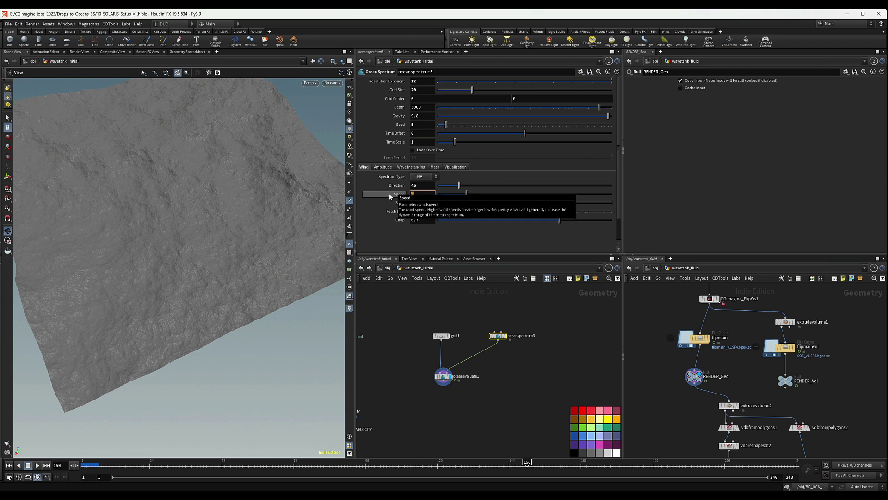
key(Return)
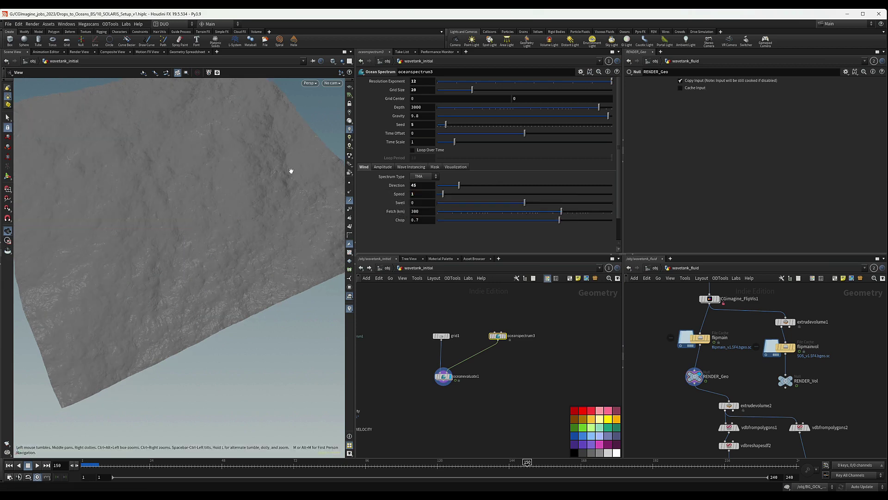
Step: Set the spectrum's wind fetch to 0.1 km and its swell to 0.5
double_click(425, 214)
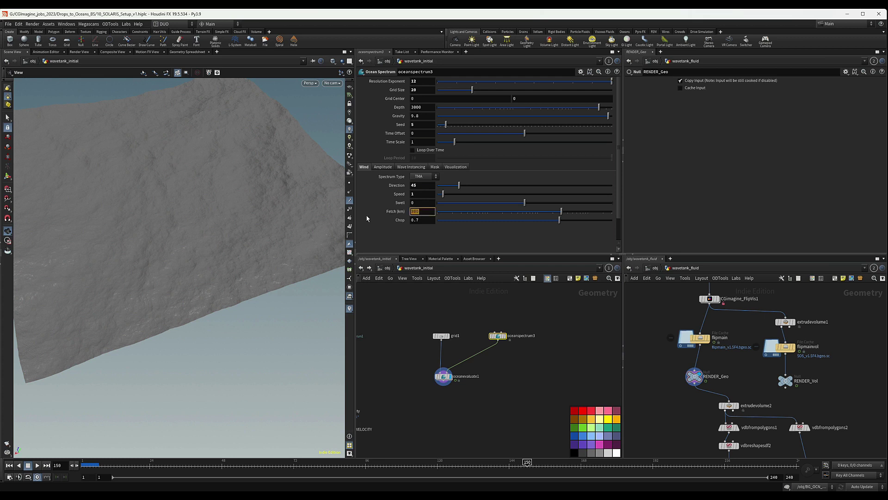
text(0.1)
key(Return)
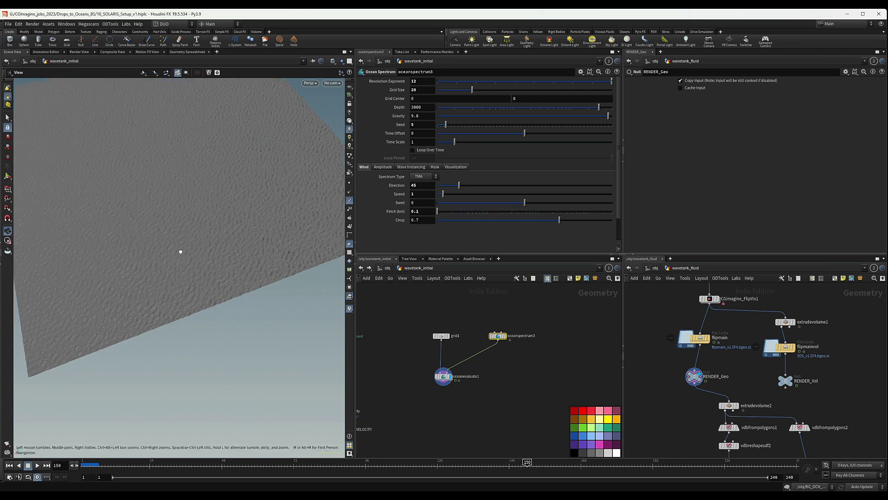
right_drag(180, 251, 206, 250)
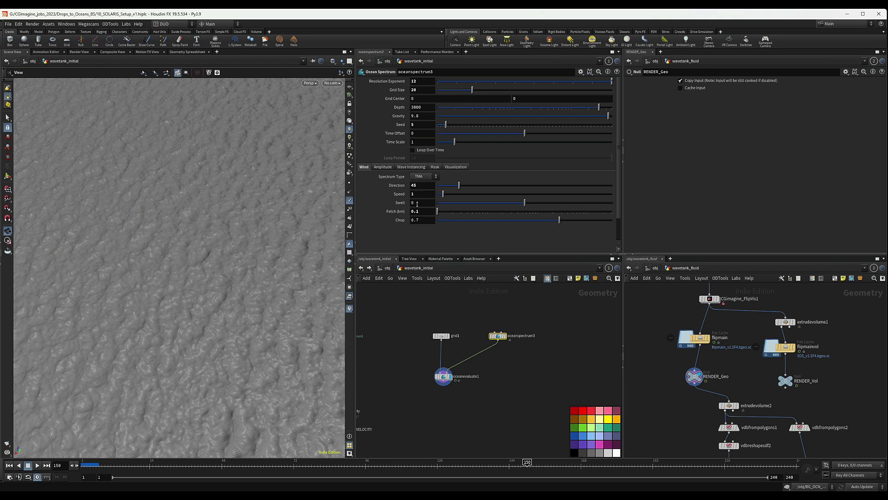
click(417, 204)
text(0.5)
key(Return)
Step: Try amplitude scales of 0.5 and 1 on the ocean spectrum
click(383, 167)
click(421, 192)
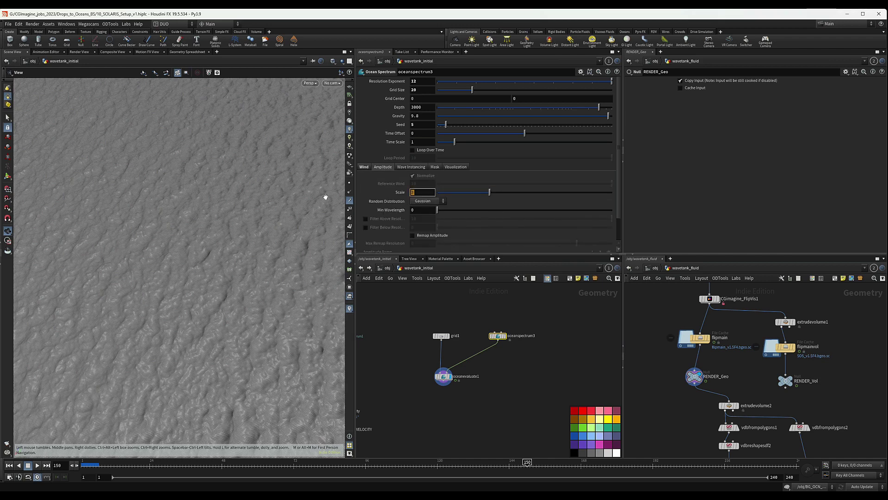
text(.5)
key(Return)
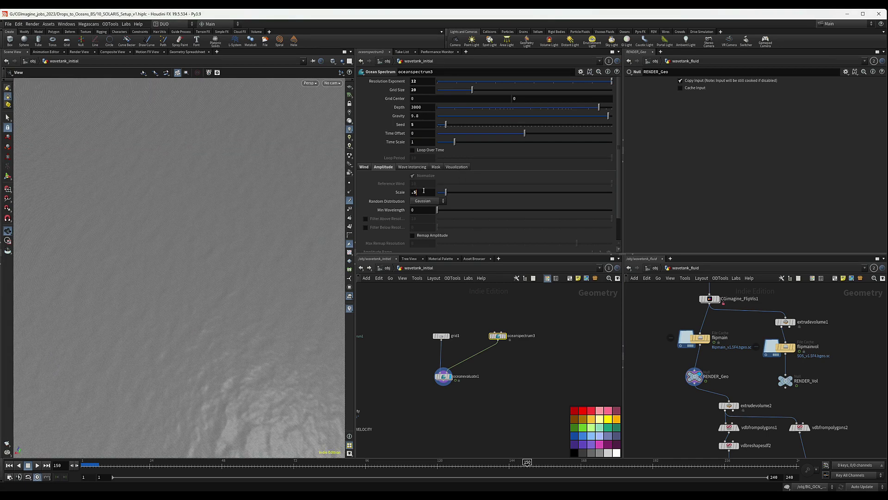
drag(422, 191, 323, 199)
text(1)
key(Return)
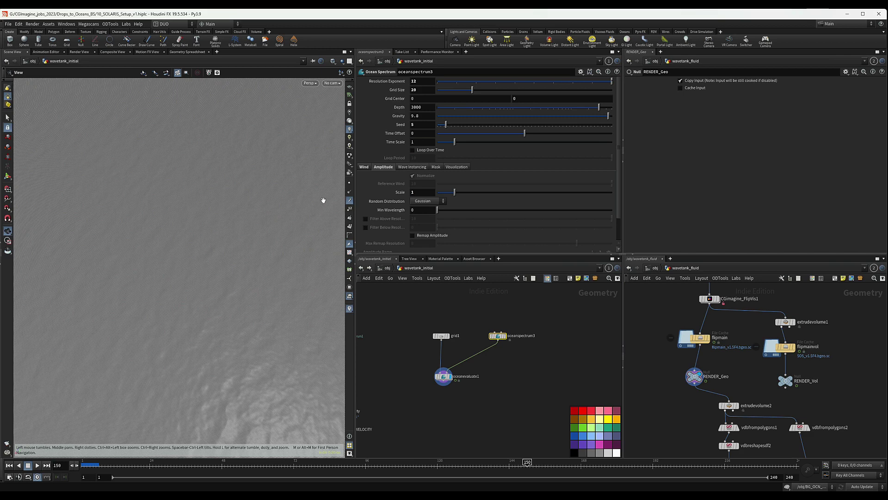
Step: Set the spectrum's amplitude scale to 2 and inspect the surface from a lower angle
drag(417, 192, 371, 199)
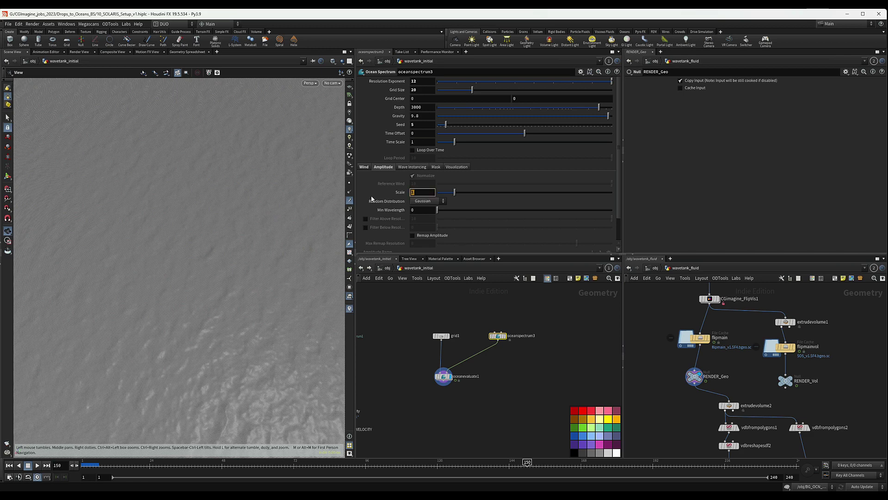
text(2)
key(Return)
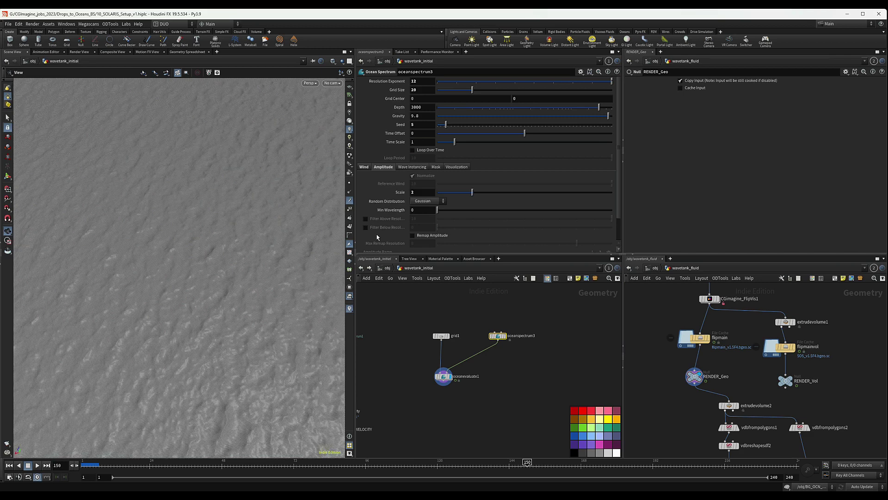
drag(206, 299, 243, 299)
drag(267, 255, 270, 258)
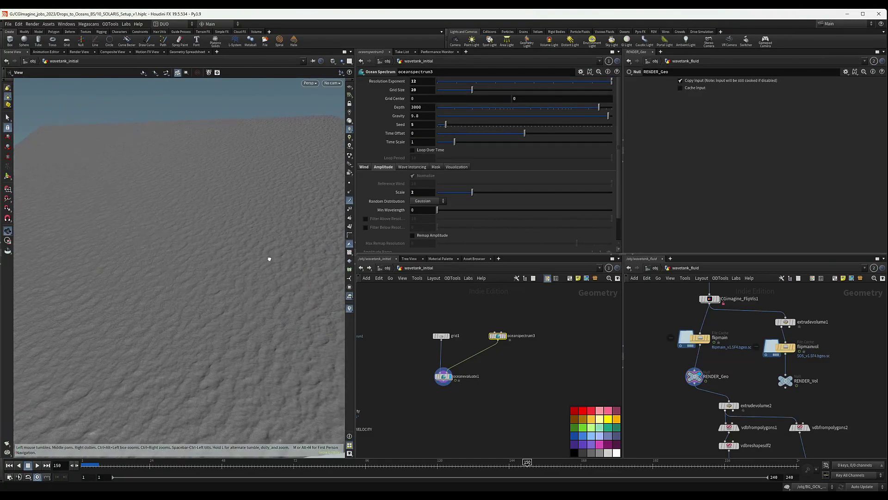
Step: Enable Add Noise on the spectrum's suppression mask and set the noise size to 15 by 15
click(426, 166)
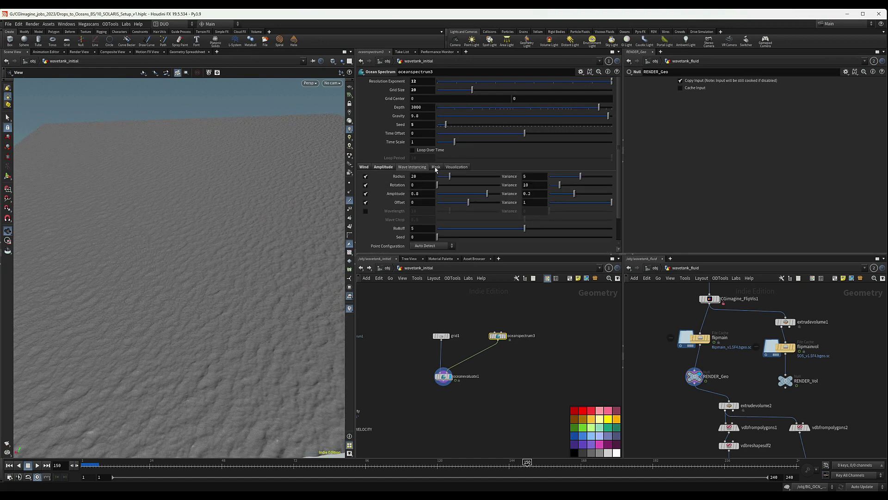
click(440, 167)
click(440, 167)
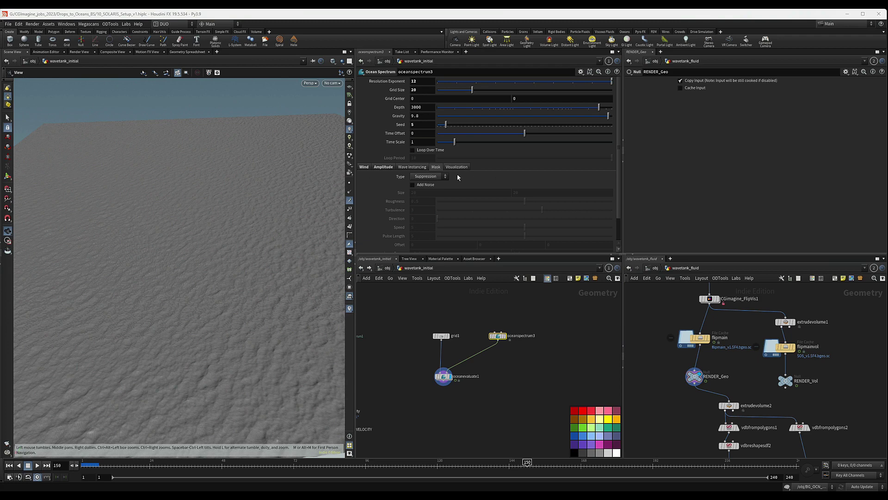
drag(307, 204, 297, 208)
right_drag(297, 208, 281, 200)
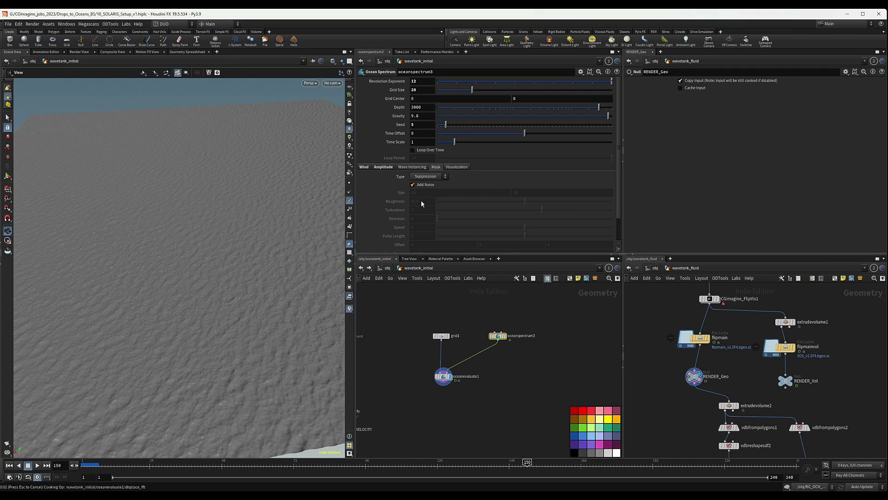
drag(425, 192, 381, 196)
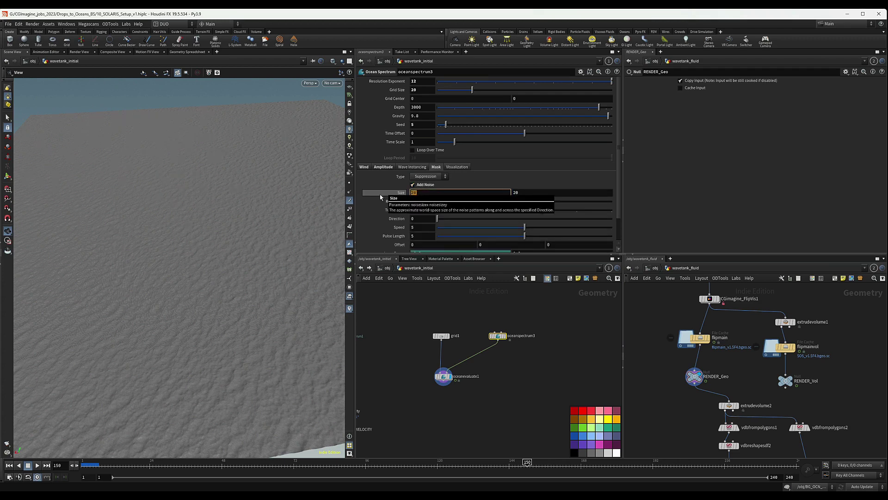
text(15)
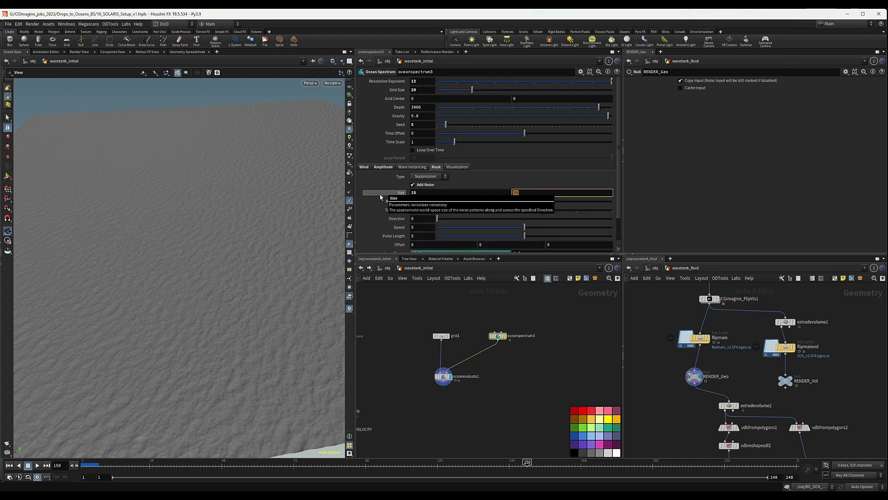
key(Return)
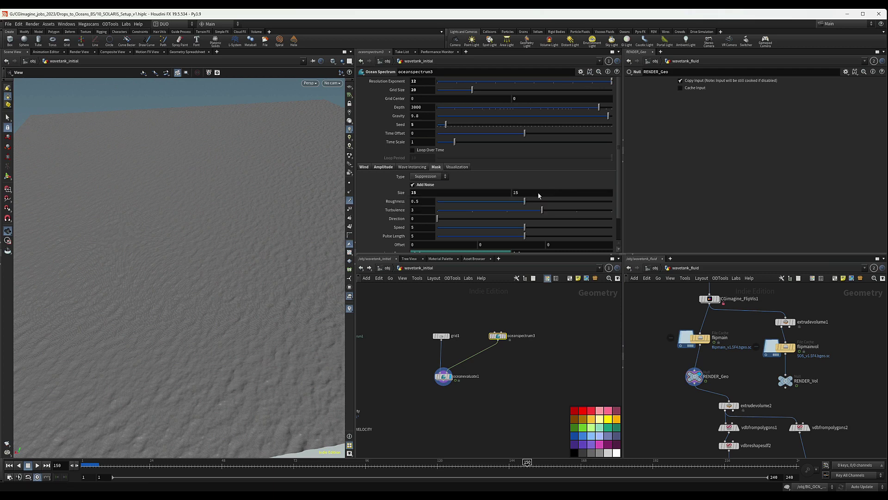
Step: Set the minimum of the mask noise's output range to 0.6
scroll(523, 175, down, 2)
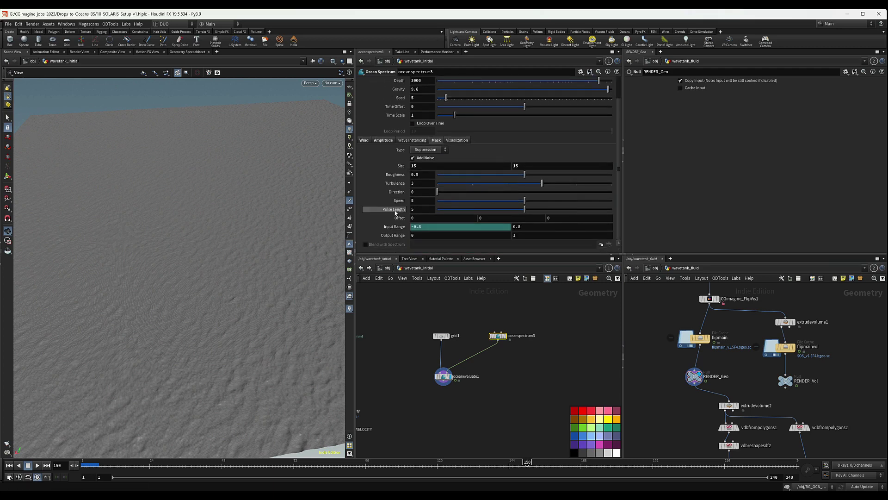
click(427, 237)
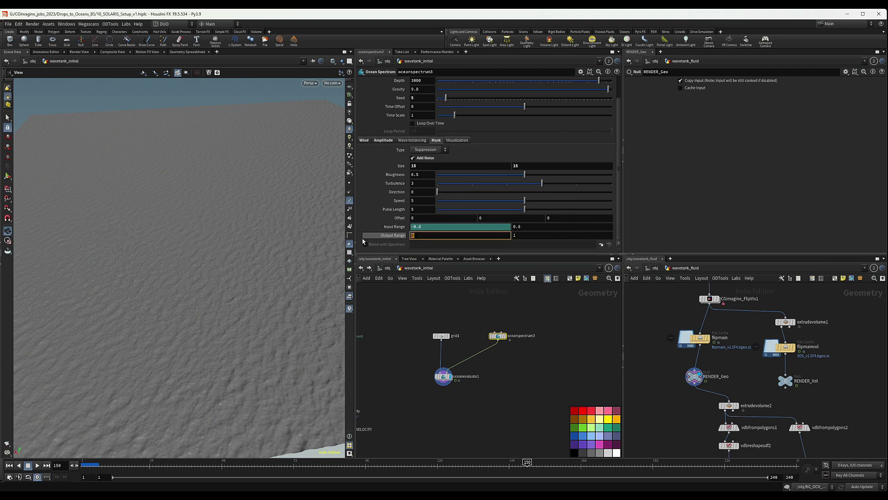
key(Return)
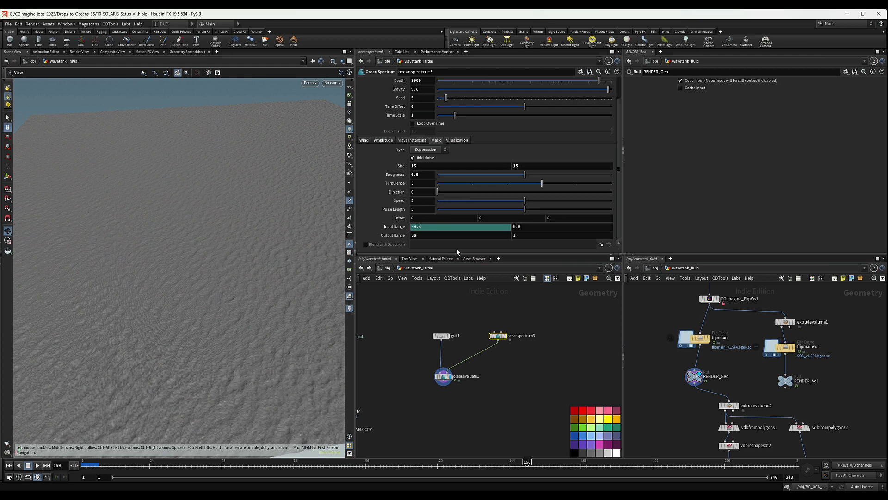
Step: Duplicate the existing flipSpecHighRes ROP Geometry Output node beside the test setup and connect it to the new ocean spectrum
scroll(512, 401, down, 5)
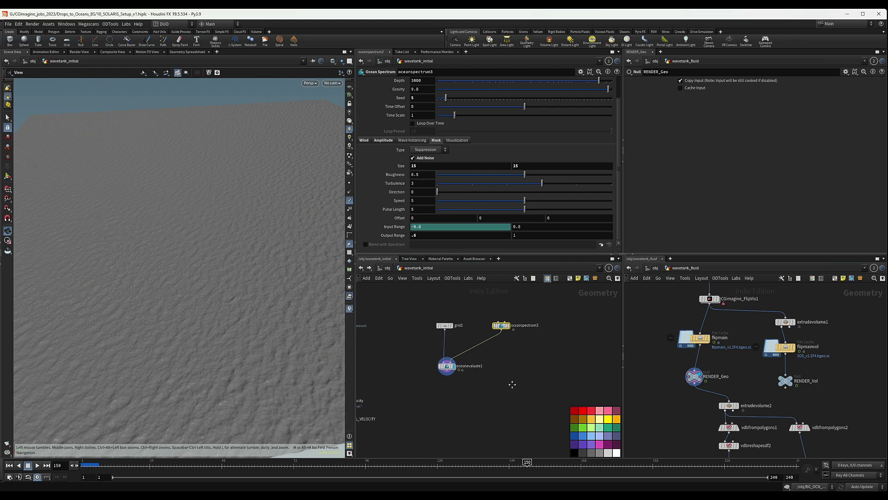
scroll(495, 399, up, 2)
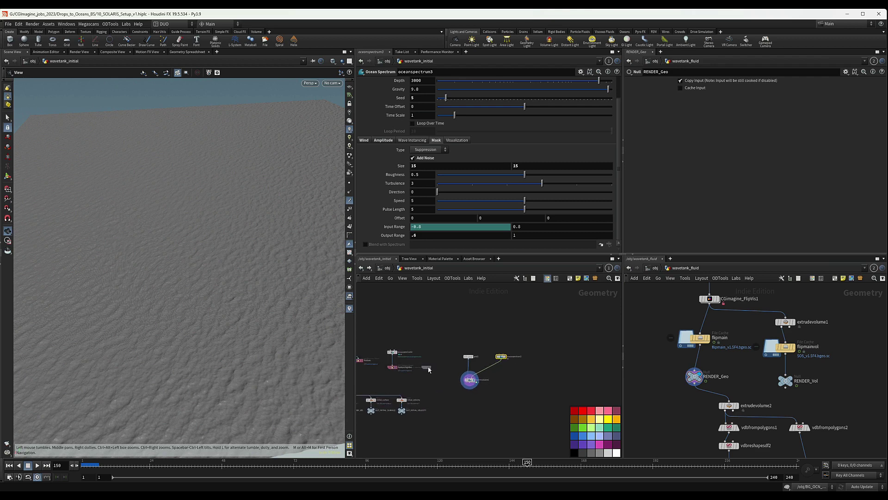
drag(395, 372, 530, 360)
scroll(510, 371, up, 3)
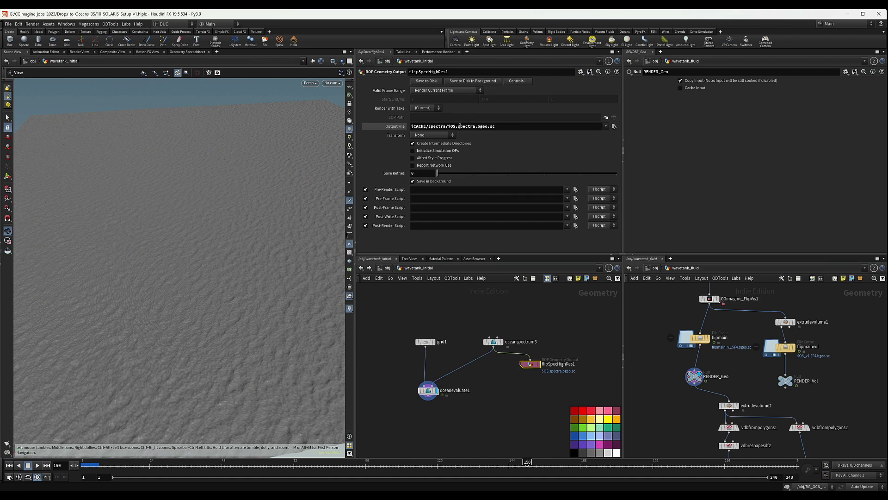
scroll(546, 372, up, 1)
Step: Rename the duplicated ROP Geometry Output node to HighFreq_Spectra and nudge it into place below the ocean spectrum
double_click(558, 364)
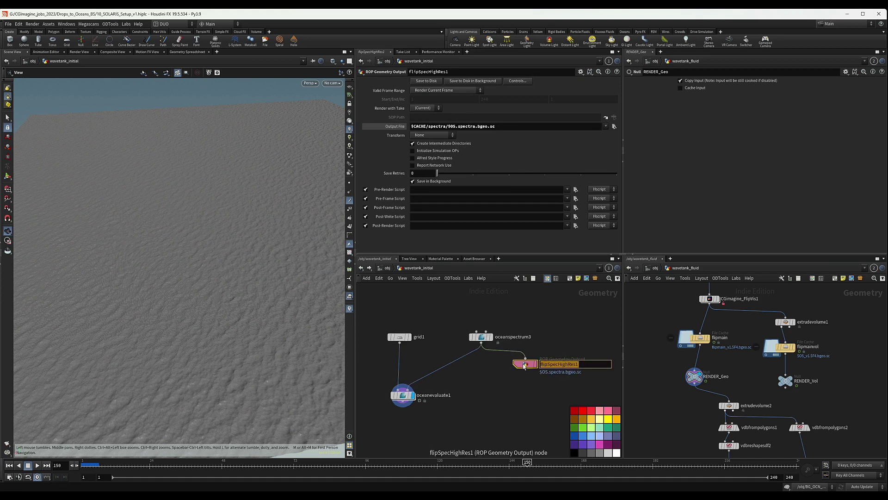
text(HighFreq_Spectra)
key(Return)
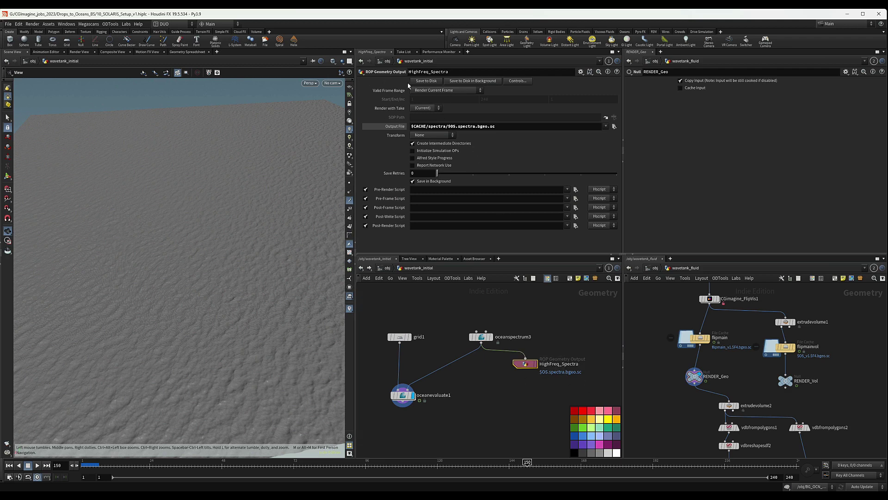
drag(525, 364, 523, 367)
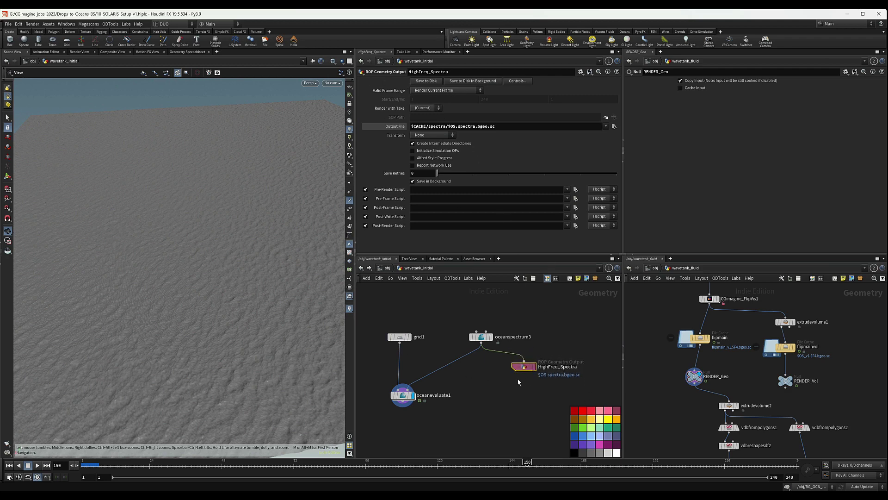
scroll(553, 391, down, 6)
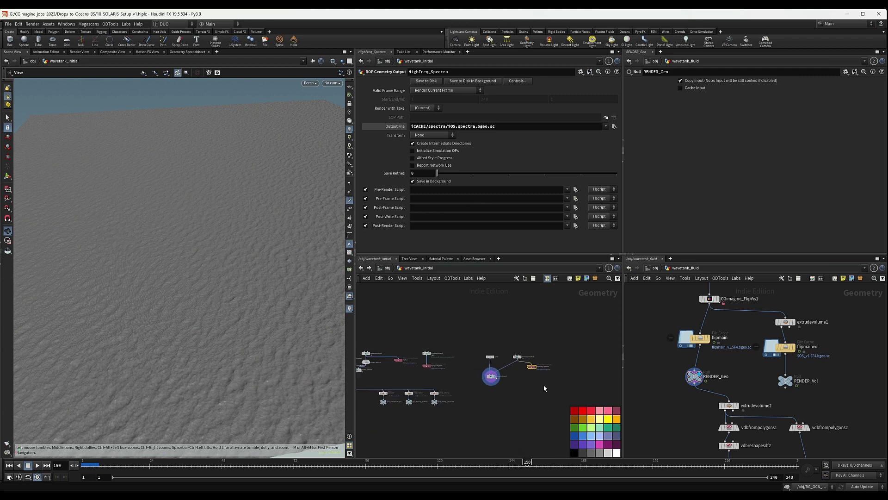
Step: Switch the network editor to the mat context and select the basicliquid and uniformvolume materials
click(391, 268)
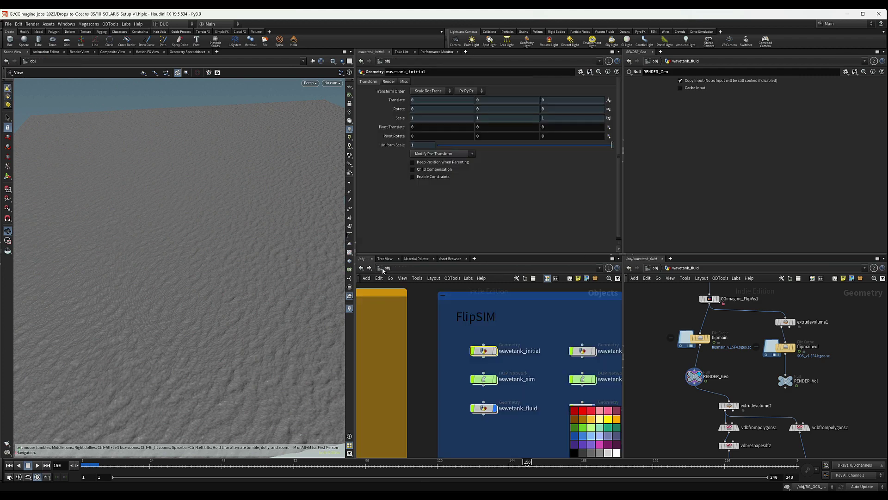
click(386, 269)
click(393, 292)
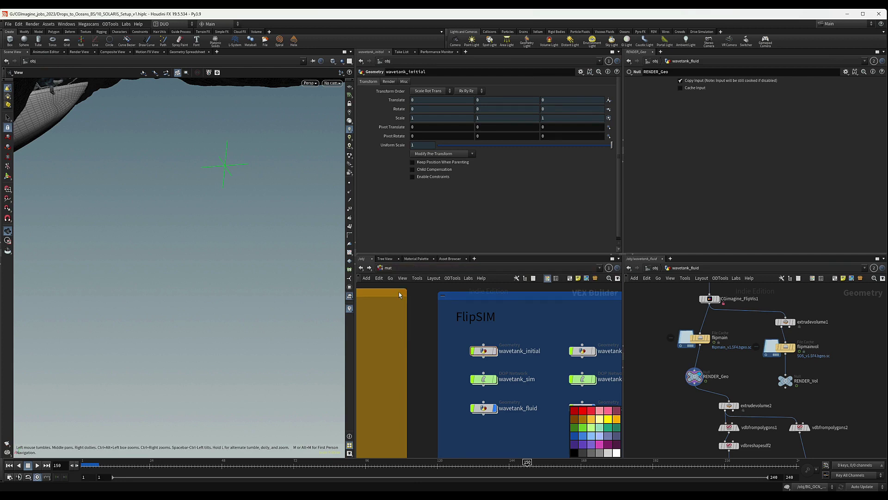
scroll(475, 319, up, 3)
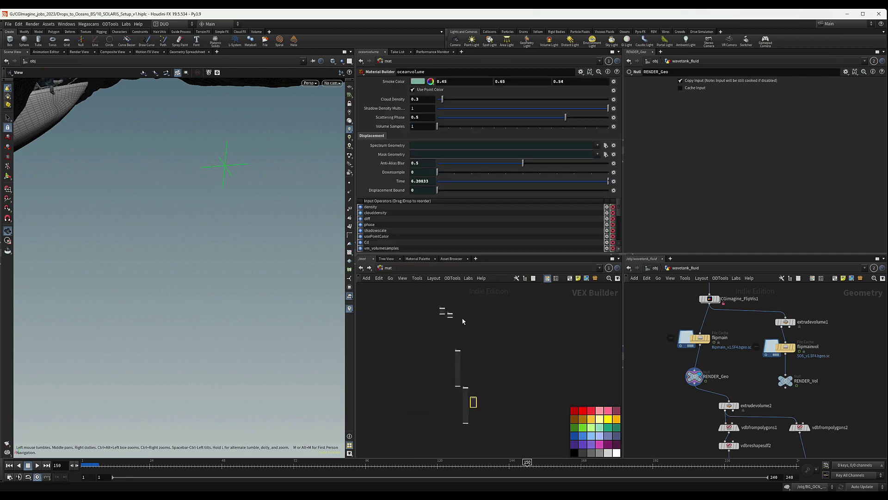
scroll(416, 300, up, 3)
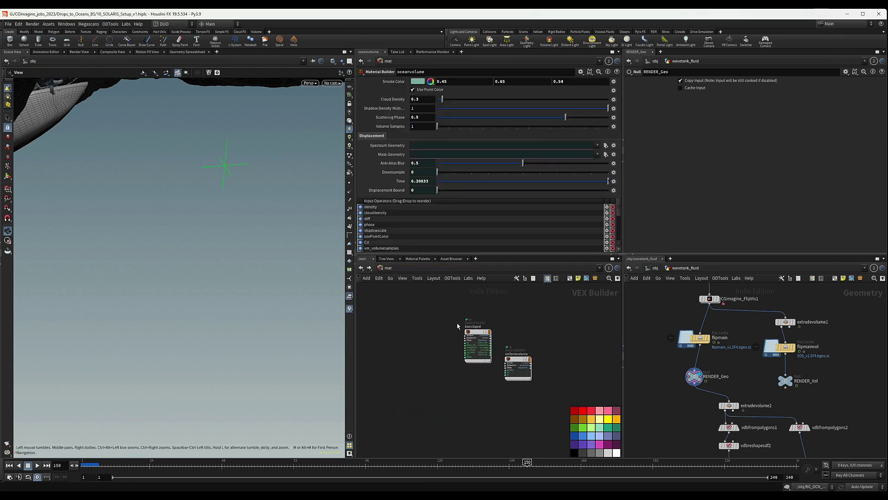
drag(438, 310, 559, 376)
middle_drag(548, 450, 468, 356)
Step: Move the oceansurface2 and oceanvolume material builders together up beside oceansurface
drag(447, 349, 518, 379)
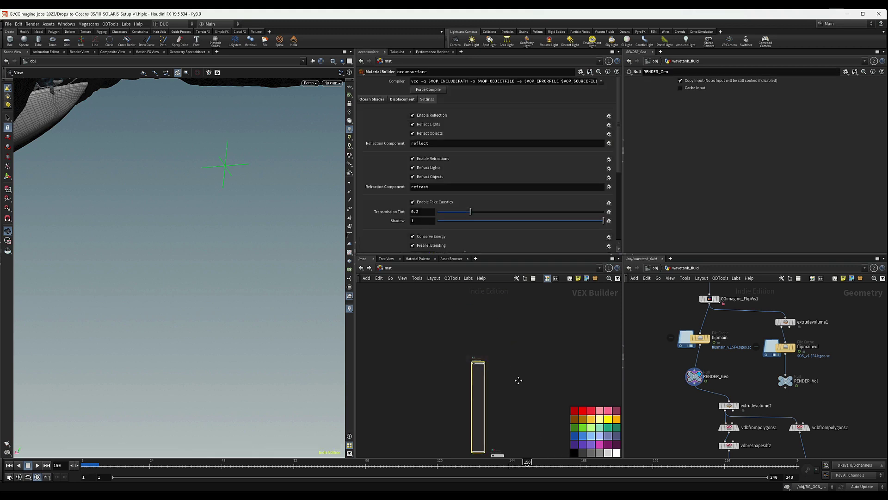
middle_drag(517, 379, 464, 293)
drag(480, 343, 448, 403)
scroll(449, 403, down, 2)
drag(456, 363, 462, 298)
scroll(476, 298, up, 2)
scroll(472, 306, up, 3)
middle_drag(473, 303, 500, 340)
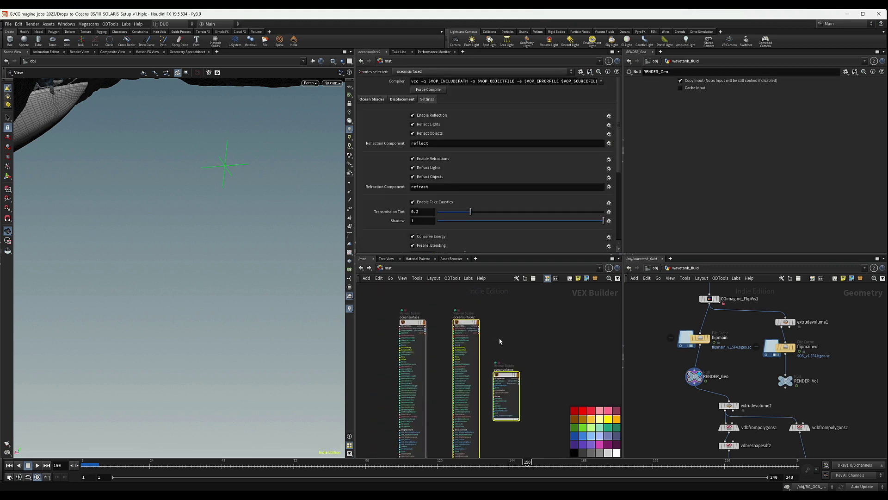
Step: Space the oceansurface and oceanvolume materials apart and delete the duplicate oceansurface2
click(499, 340)
scroll(454, 339, down, 3)
middle_drag(447, 336, 486, 334)
drag(473, 330, 426, 321)
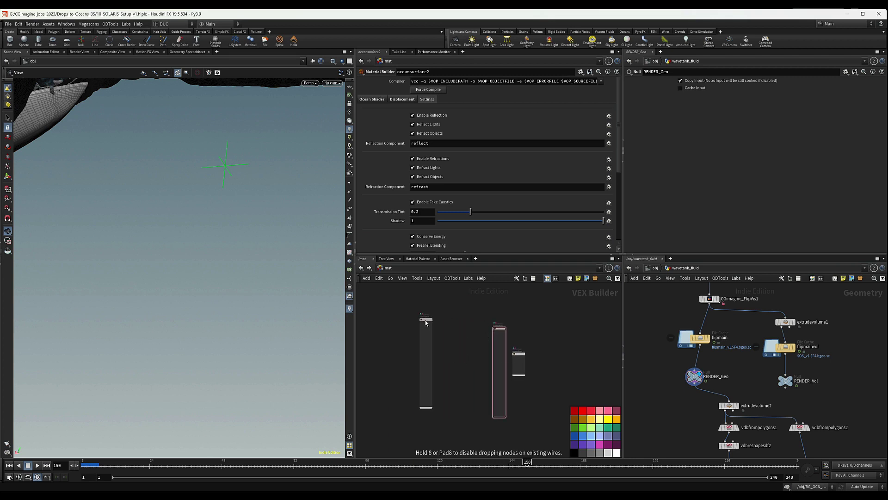
drag(521, 355, 542, 347)
key(Delete)
scroll(428, 322, up, 5)
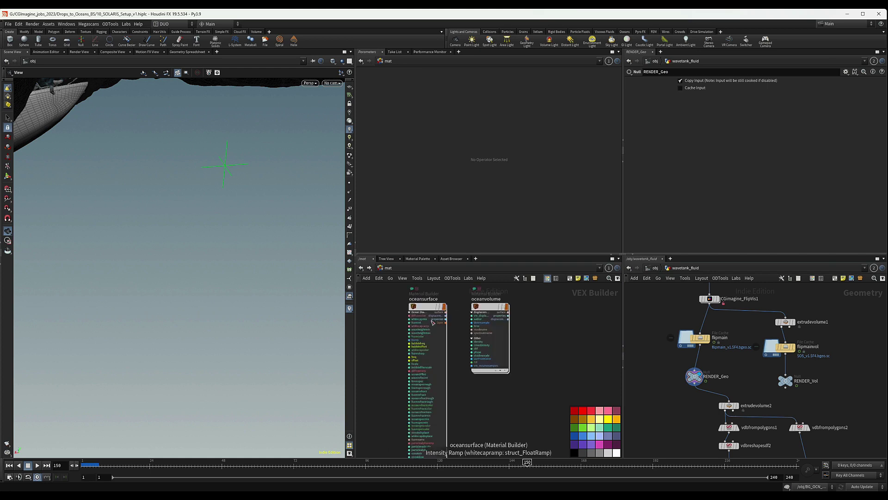
middle_drag(456, 313, 466, 321)
drag(494, 320, 501, 321)
middle_drag(474, 324, 515, 325)
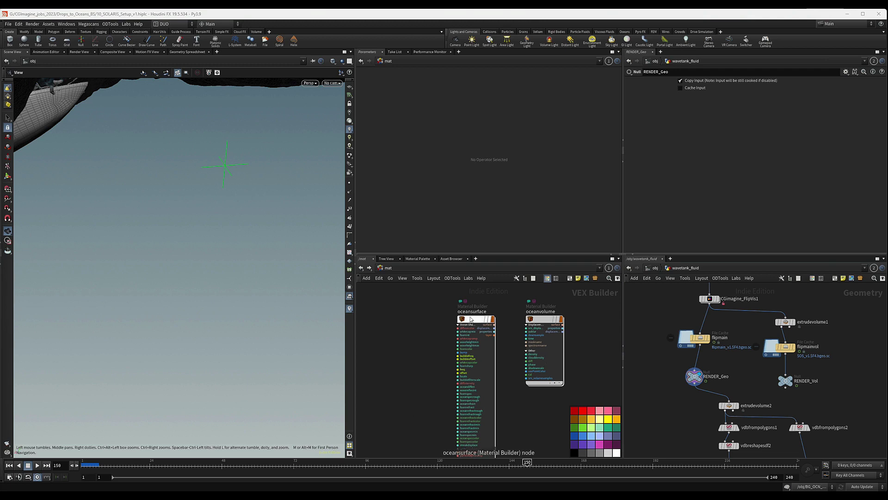
Step: Open the oceansurface material and examine its shader network up to the mix node feeding bind1
scroll(459, 321, down, 5)
double_click(455, 321)
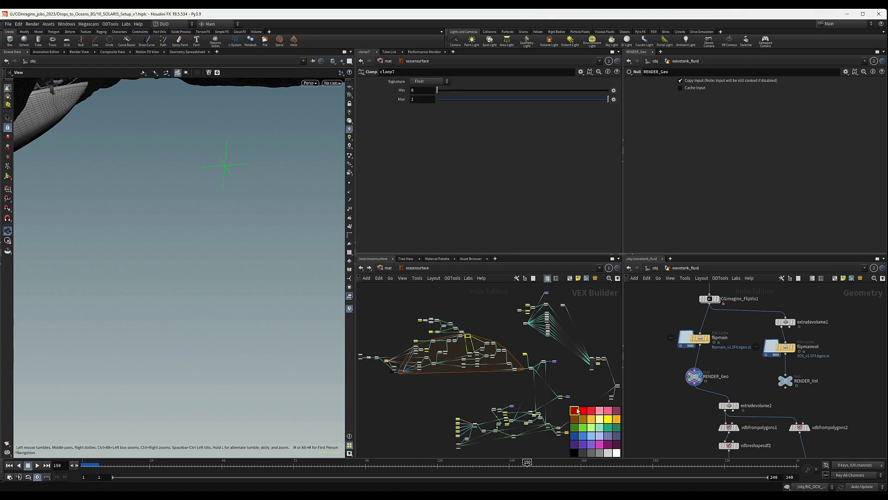
scroll(471, 389, down, 2)
middle_drag(471, 390, 547, 391)
scroll(505, 352, up, 3)
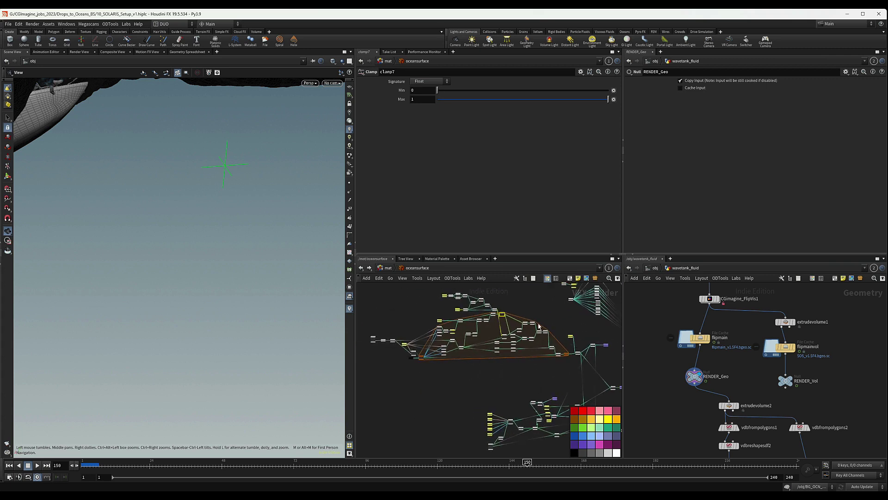
scroll(465, 367, up, 8)
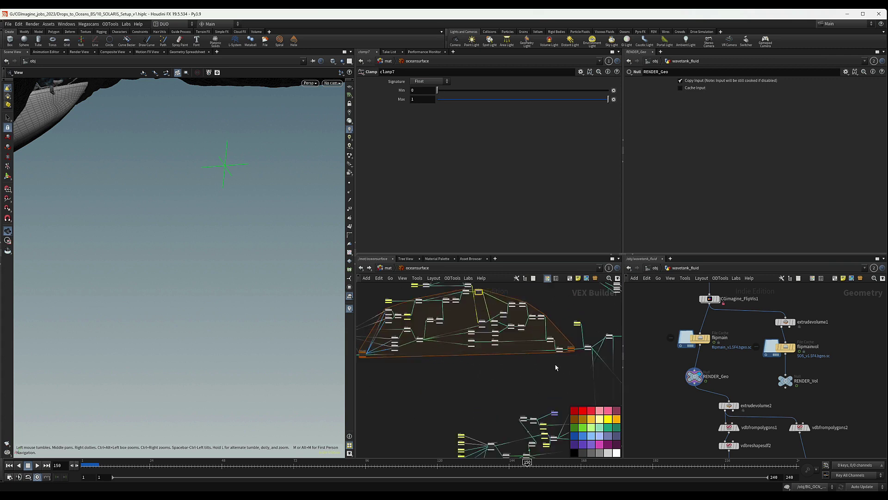
scroll(464, 368, down, 1)
middle_drag(562, 353, 455, 391)
middle_drag(592, 369, 561, 372)
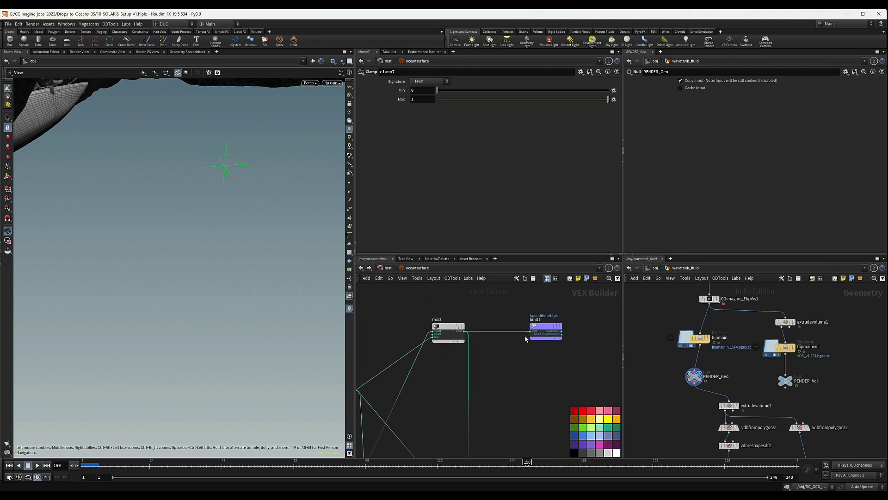
Step: Examine the colormix3 node, its incoming connections and its bind2 export in the oceansurface shader network
scroll(525, 336, down, 8)
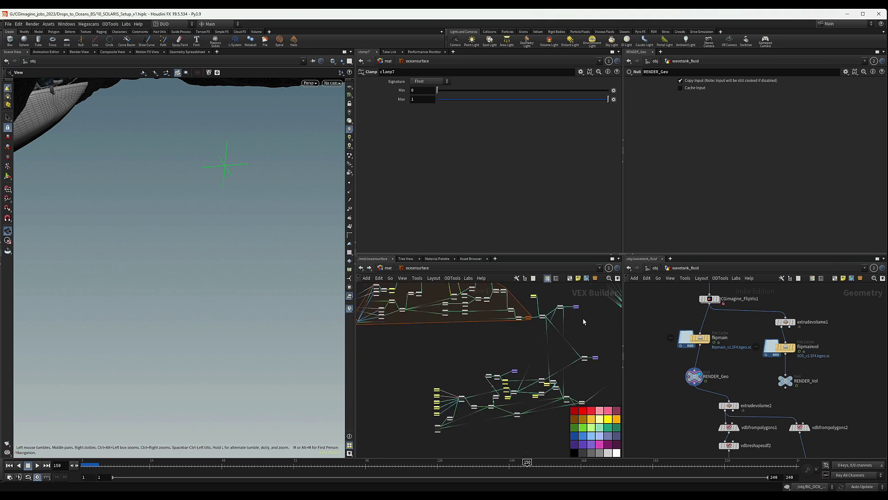
scroll(546, 341, up, 10)
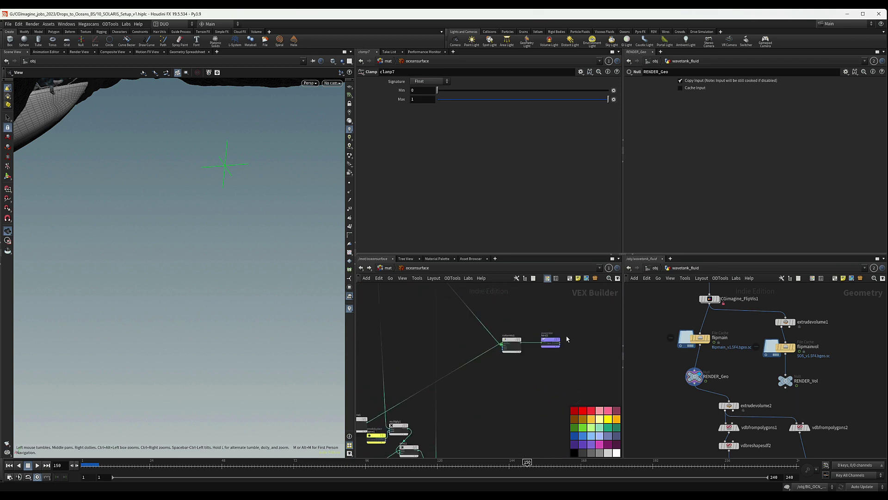
scroll(562, 340, down, 10)
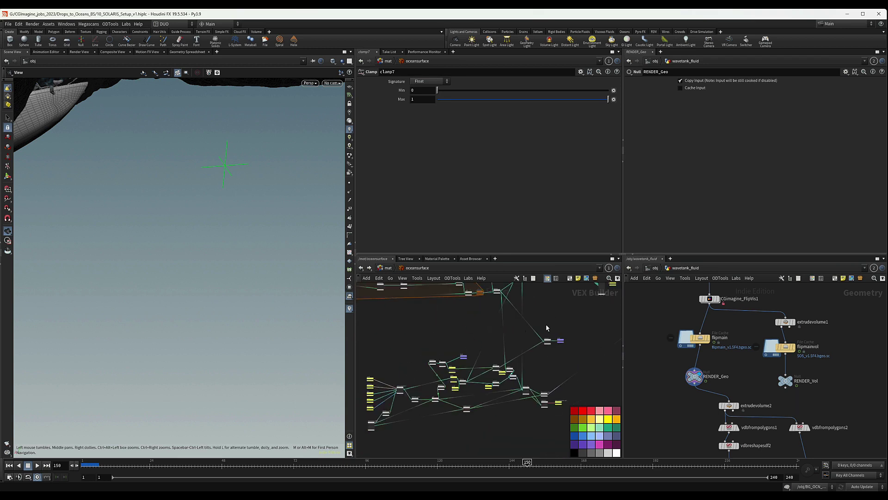
scroll(564, 331, up, 6)
scroll(523, 319, down, 5)
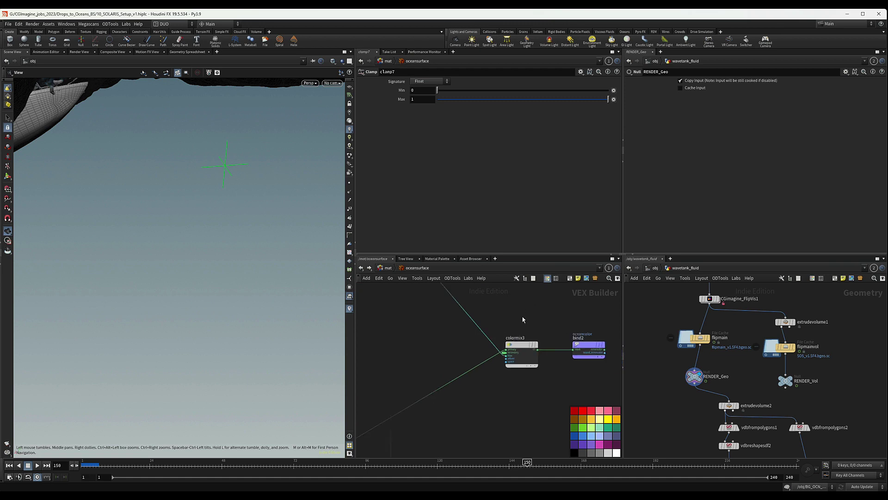
mouse_move(522, 315)
middle_down()
mouse_move(548, 388)
mouse_move(515, 321)
middle_up()
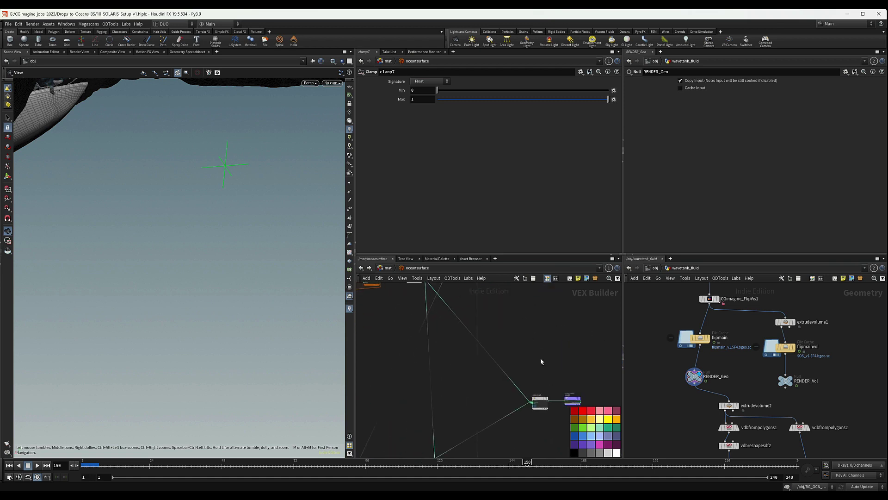
middle_drag(549, 419, 520, 384)
scroll(519, 386, down, 3)
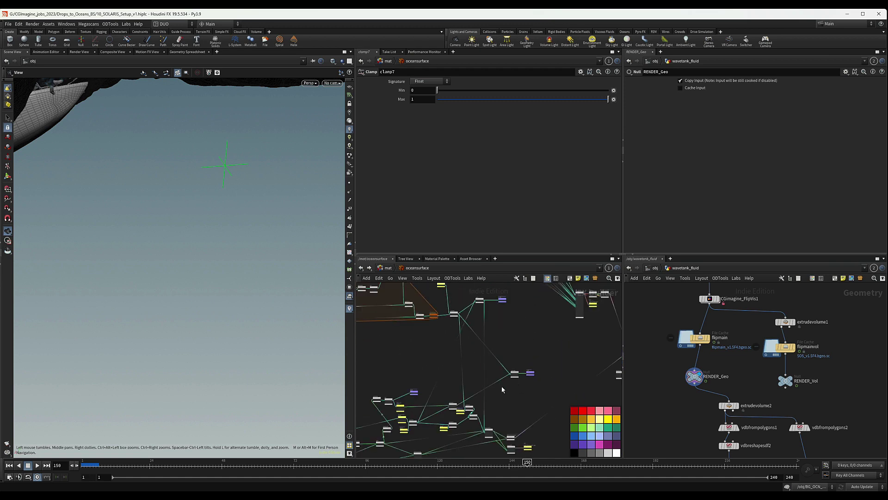
Step: Examine the ocean sample layers node in the displacement part of the shader and the parameters feeding it
scroll(502, 387, down, 4)
scroll(529, 366, up, 5)
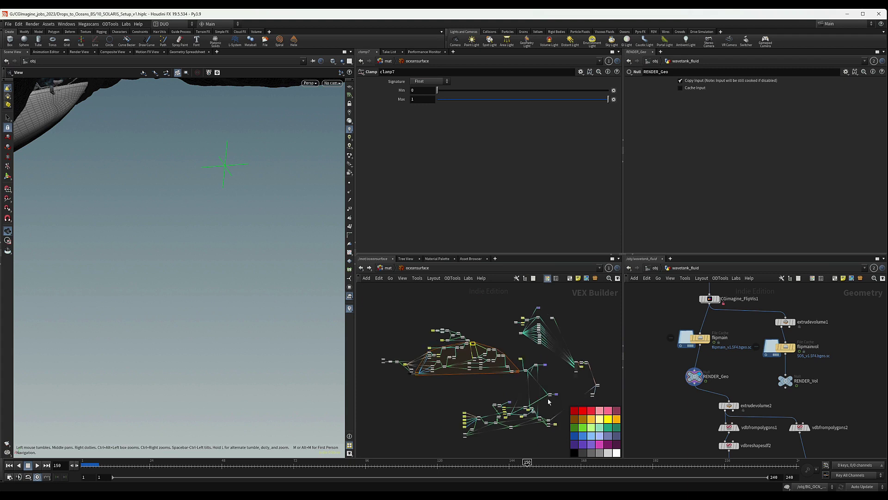
scroll(529, 366, down, 4)
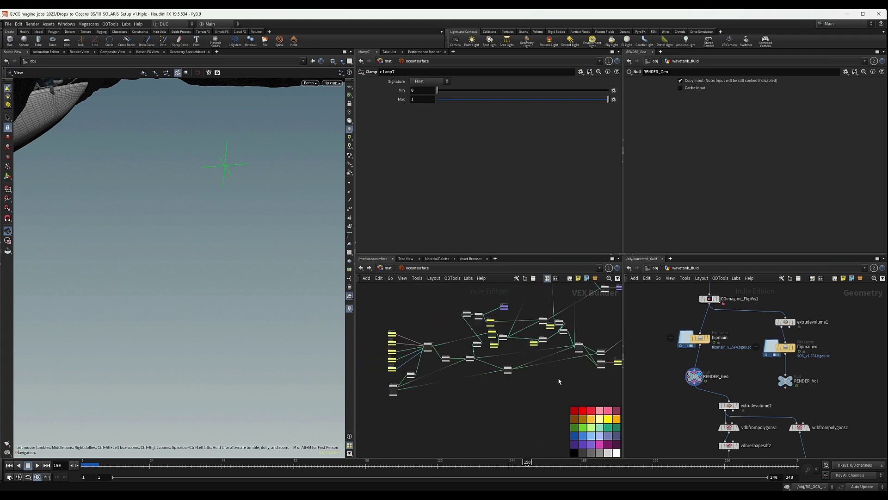
scroll(436, 353, up, 4)
scroll(437, 352, up, 4)
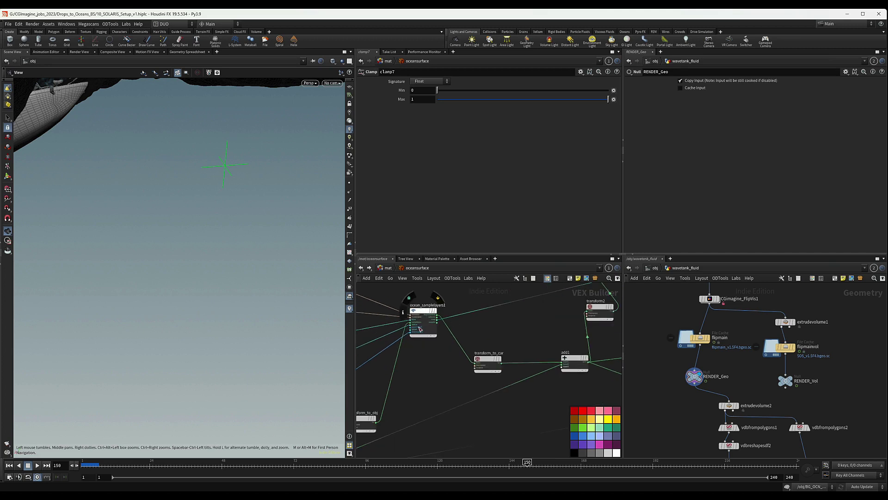
scroll(422, 356, down, 4)
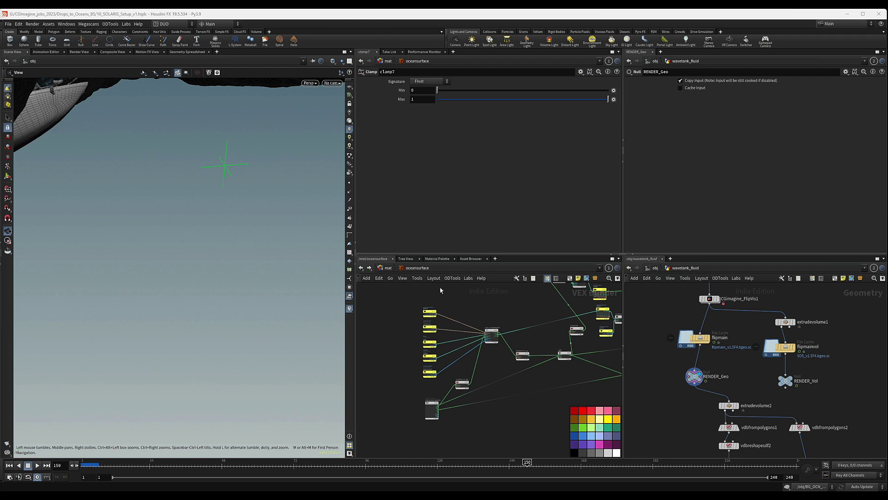
Step: Inspect the ocean surface and the sailboat in the viewport from several angles
drag(260, 218, 151, 242)
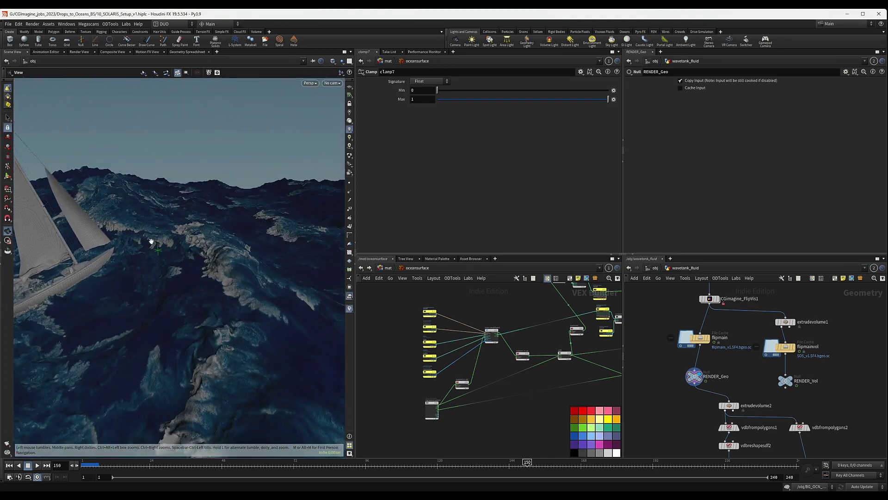
drag(163, 296, 228, 129)
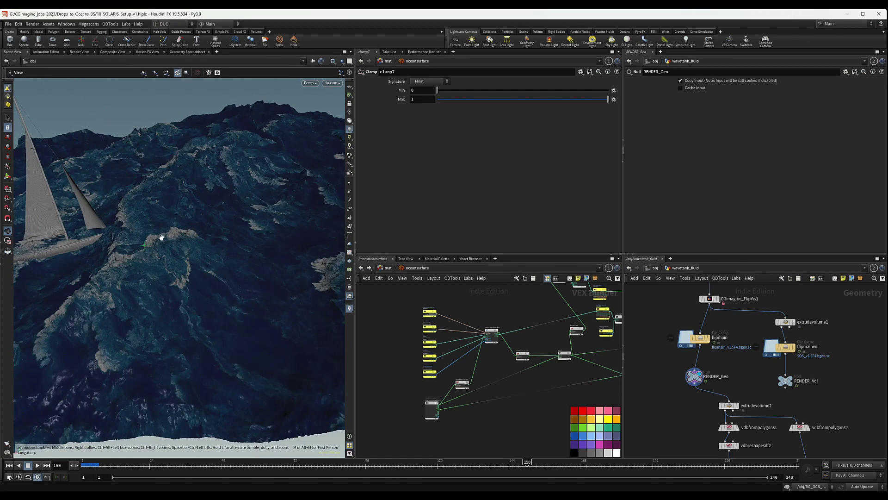
drag(182, 210, 192, 218)
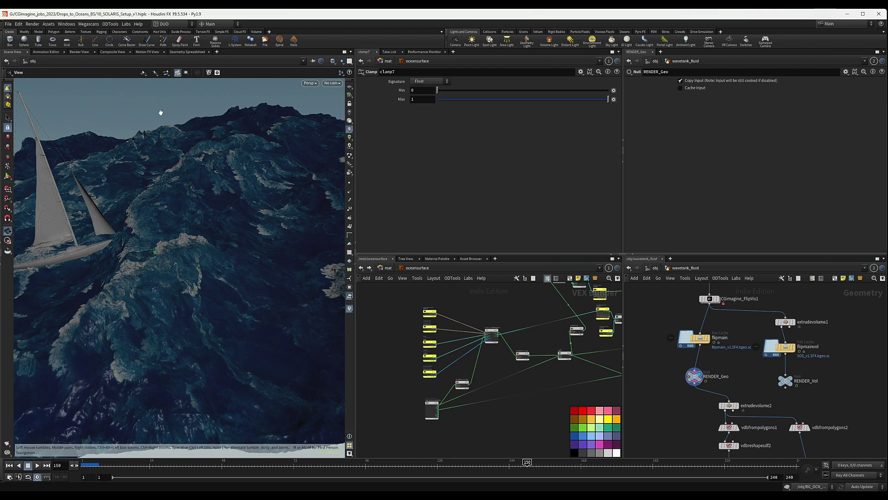
drag(196, 172, 211, 228)
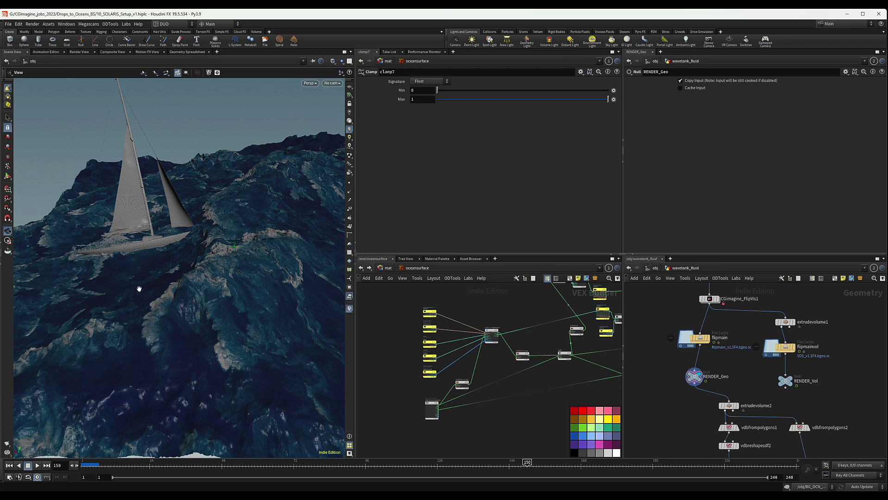
Step: Return to the obj context and open the wavetank_fluid geometry network at the dispMask node
click(387, 268)
click(386, 268)
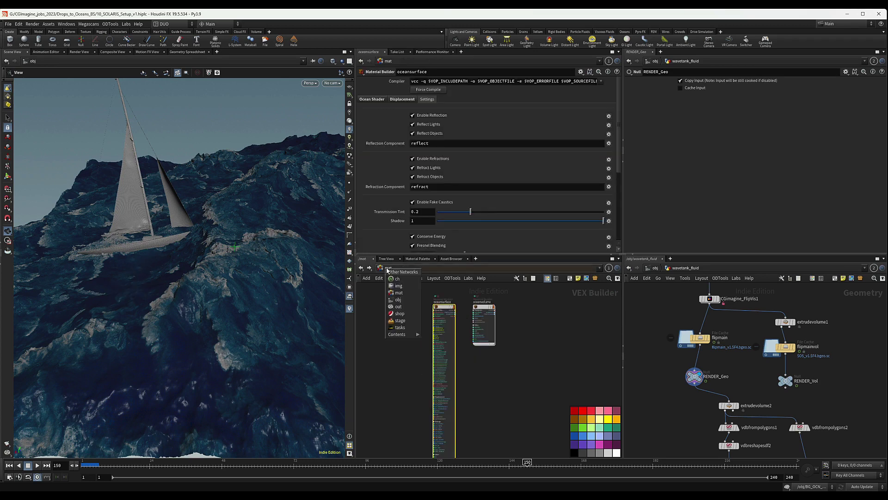
click(402, 293)
scroll(507, 360, down, 3)
middle_drag(519, 393, 486, 359)
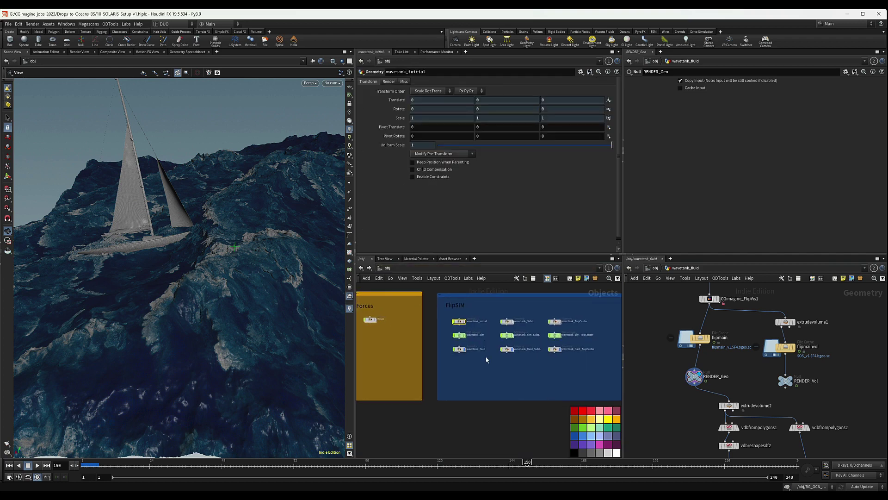
scroll(471, 361, up, 4)
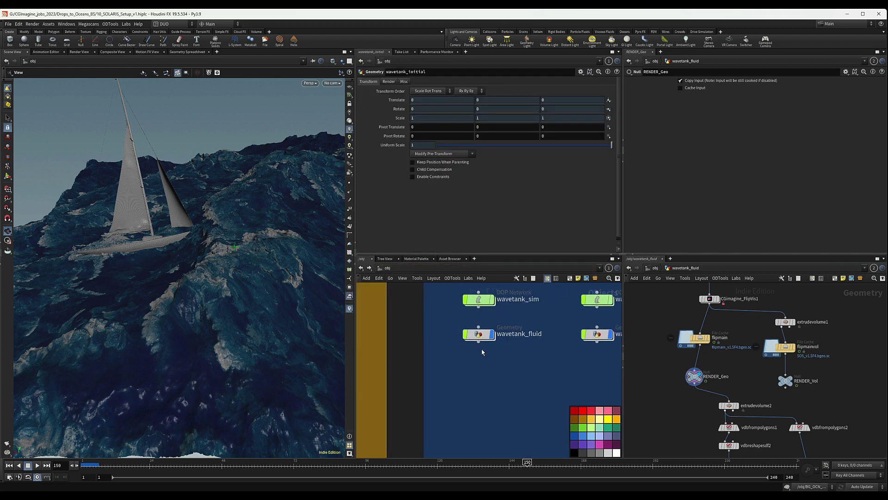
double_click(477, 332)
scroll(485, 343, up, 6)
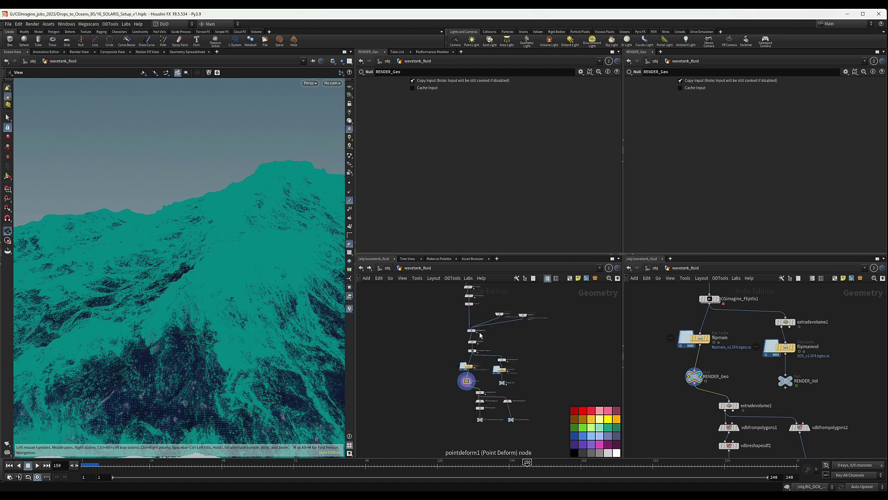
middle_drag(460, 344, 477, 352)
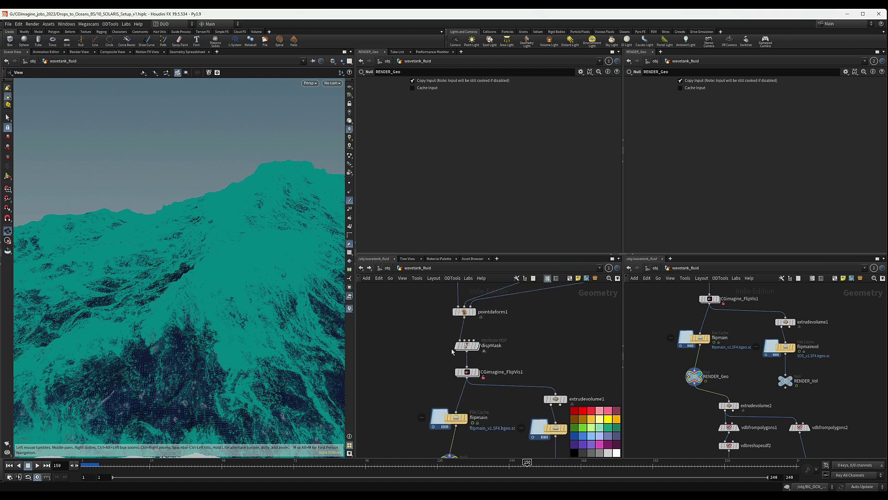
Step: Try displaying the output of the dispMask attribute VOP, and restore the display to RENDER_Geo
click(479, 348)
mouse_move(479, 348)
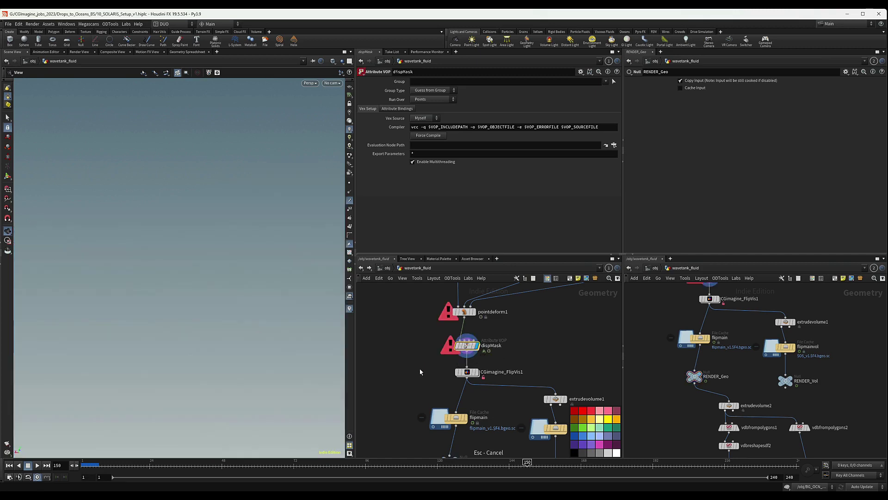
middle_drag(432, 394, 448, 327)
click(478, 384)
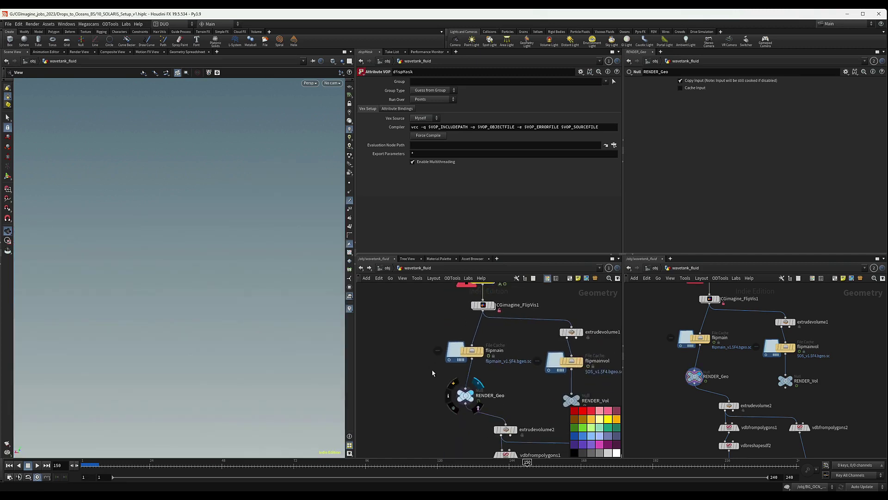
middle_drag(409, 398, 467, 382)
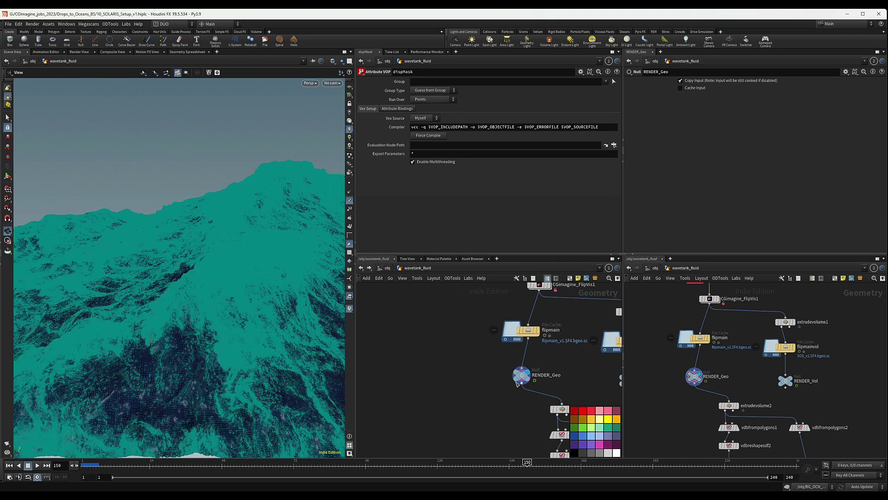
Step: Turn off the point display in the viewport, and add a displayed Color node fed by RENDER_Geo
click(532, 380)
click(350, 200)
middle_drag(465, 447, 464, 411)
key(Tab)
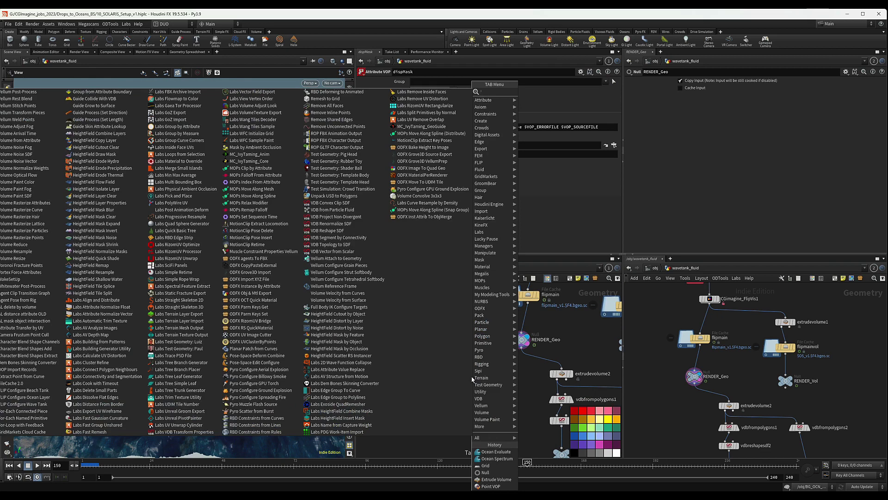
key(Escape)
key(Tab)
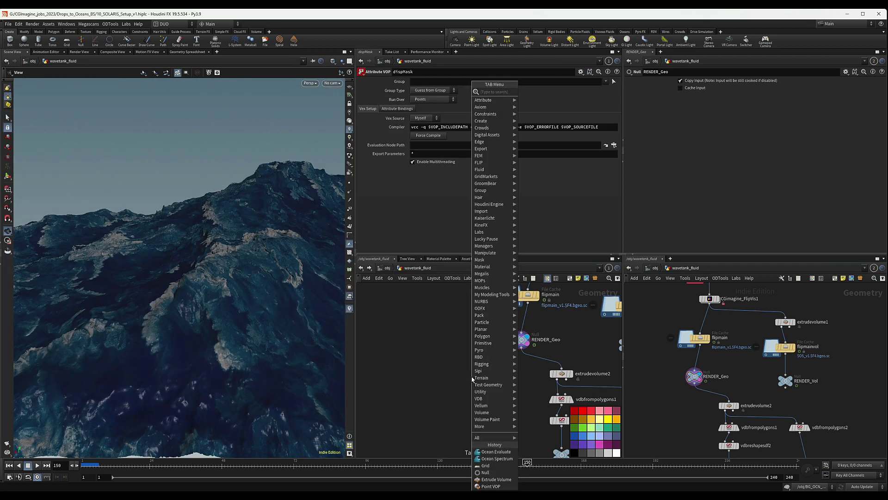
text(color)
key(Return)
click(472, 378)
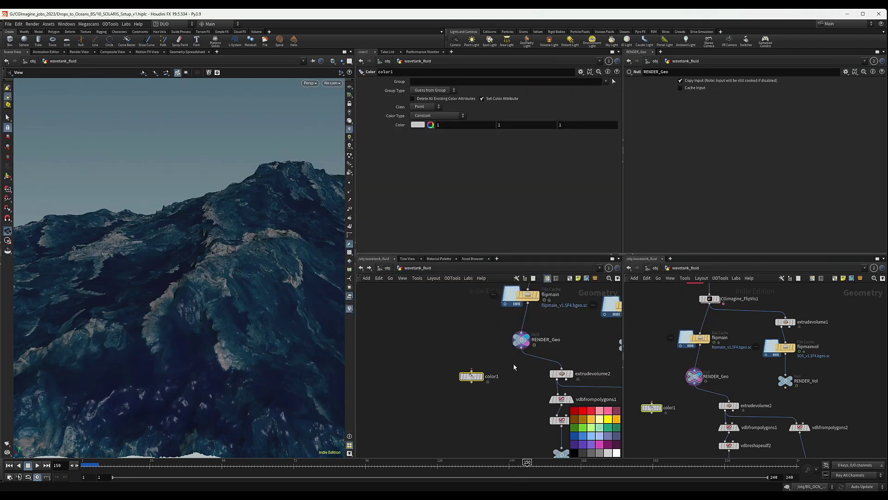
drag(522, 351, 461, 375)
Step: Set the Color node's color type to Ramp from Attribute, using the dispMask attribute
click(424, 116)
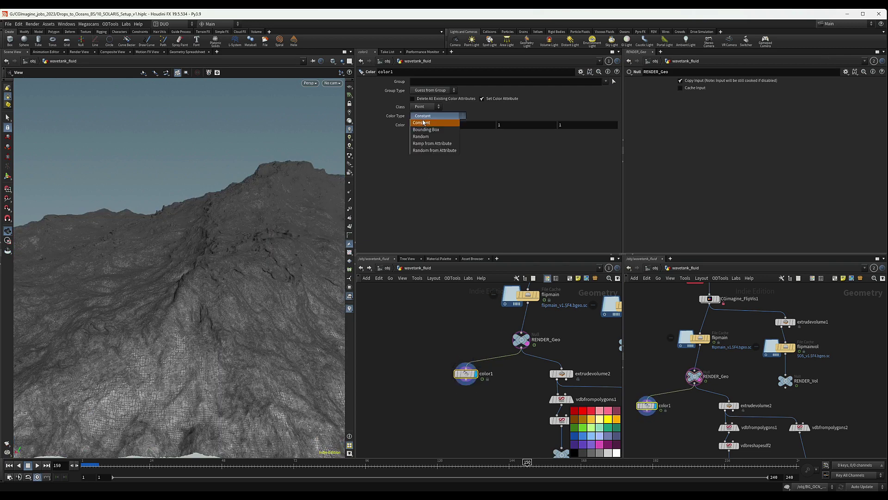
click(428, 144)
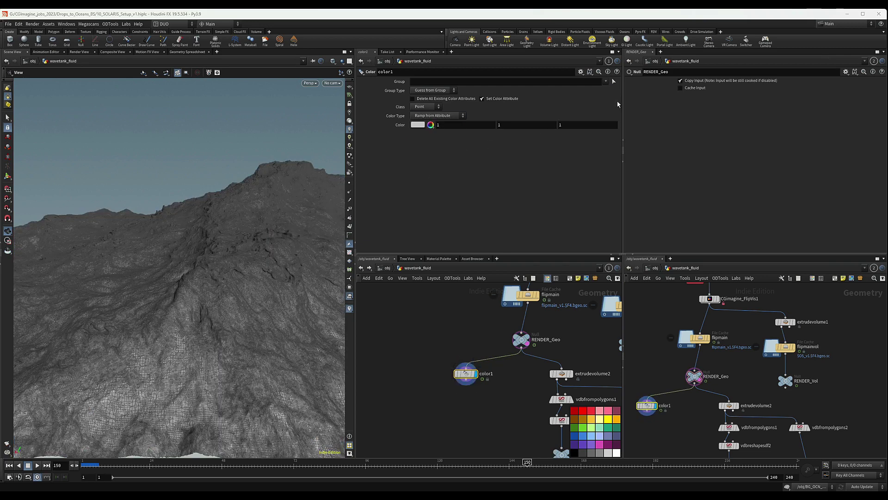
click(615, 125)
click(625, 148)
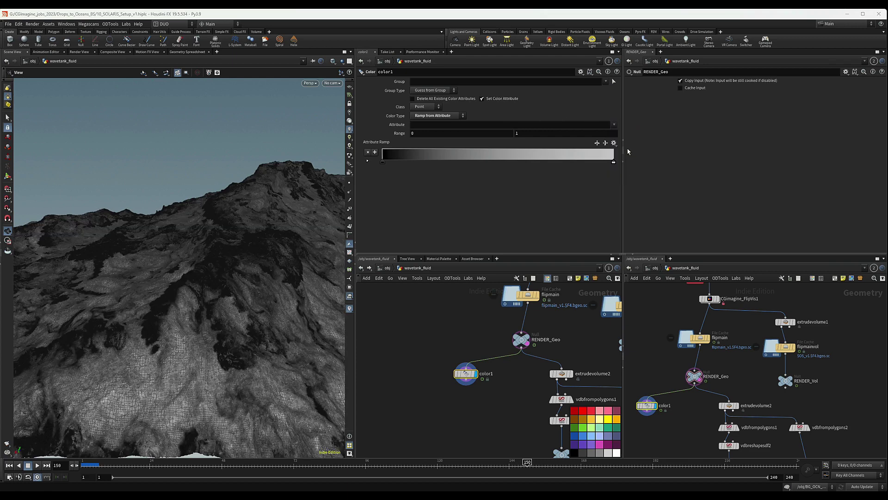
Step: Switch the viewport to Flat Shaded, turn off RENDER_Geo's template display, and inspect the mask across the whole water surface
drag(236, 290, 241, 314)
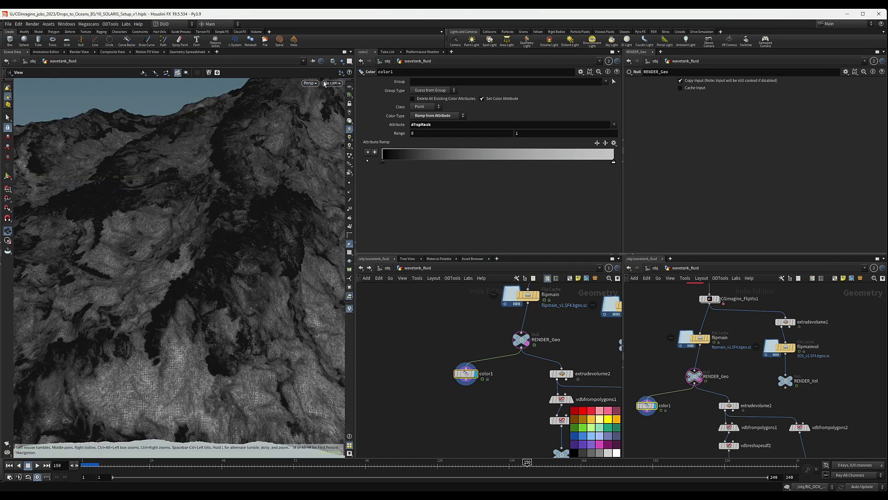
click(333, 61)
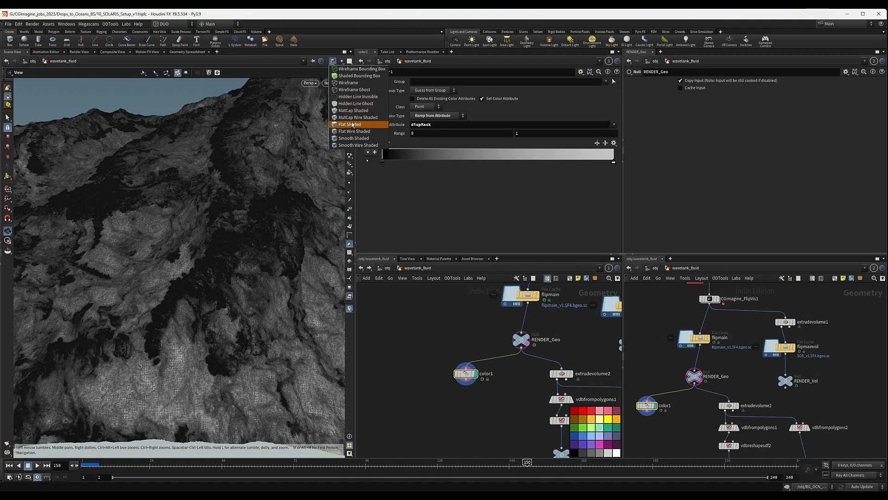
click(339, 124)
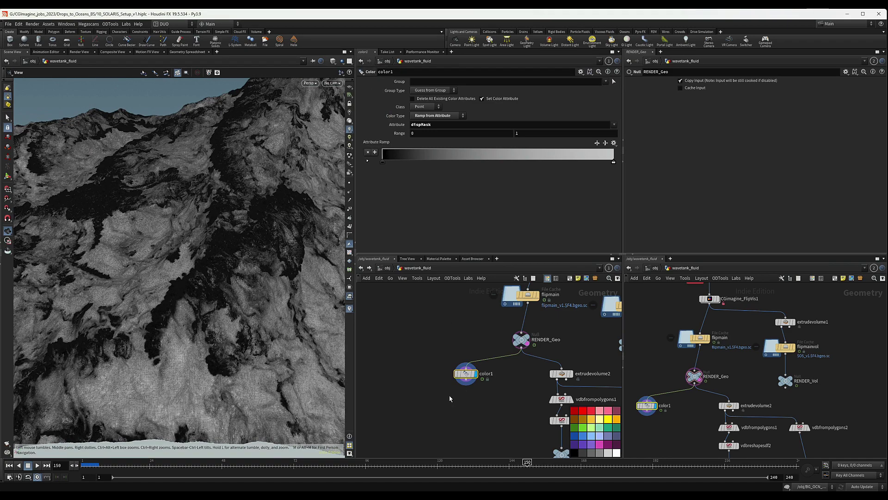
click(479, 386)
drag(209, 218, 243, 270)
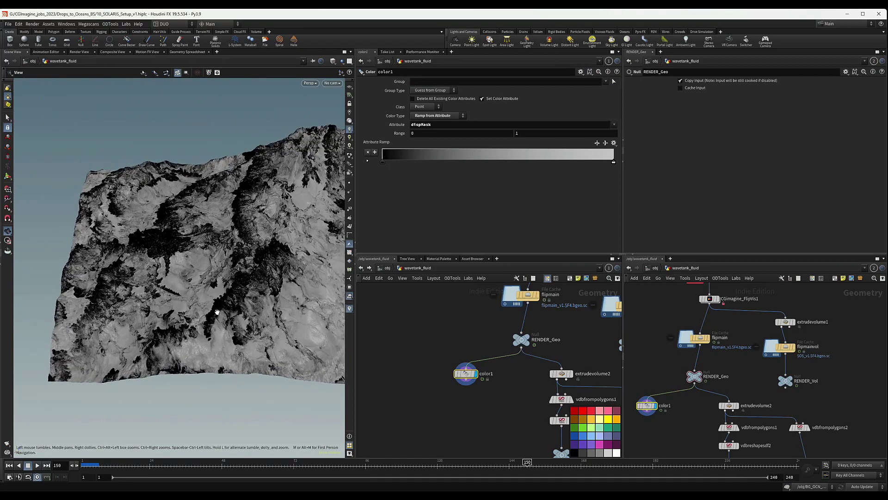
mouse_move(180, 236)
mouse_down()
mouse_move(195, 239)
mouse_move(175, 241)
mouse_up()
Step: Copy the dispMask attribute name from color1 and open the oceansurface material network in the mat context
drag(417, 348, 484, 380)
double_click(440, 124)
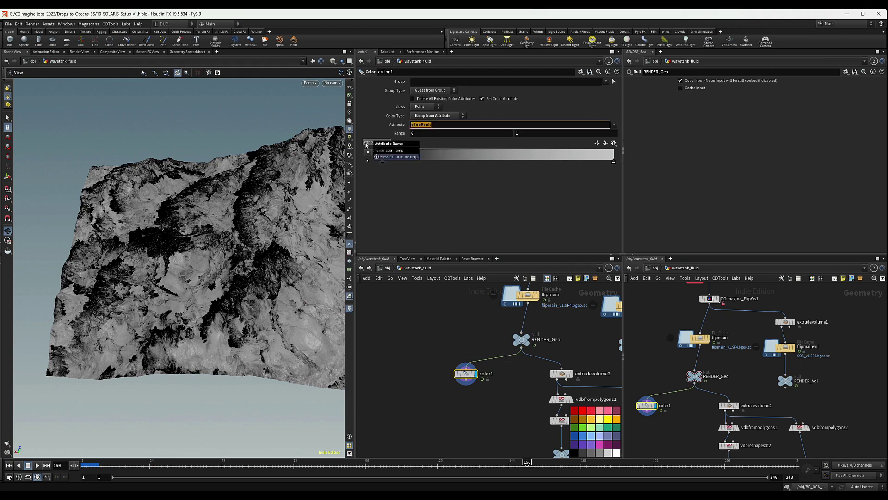
click(384, 269)
scroll(474, 368, down, 4)
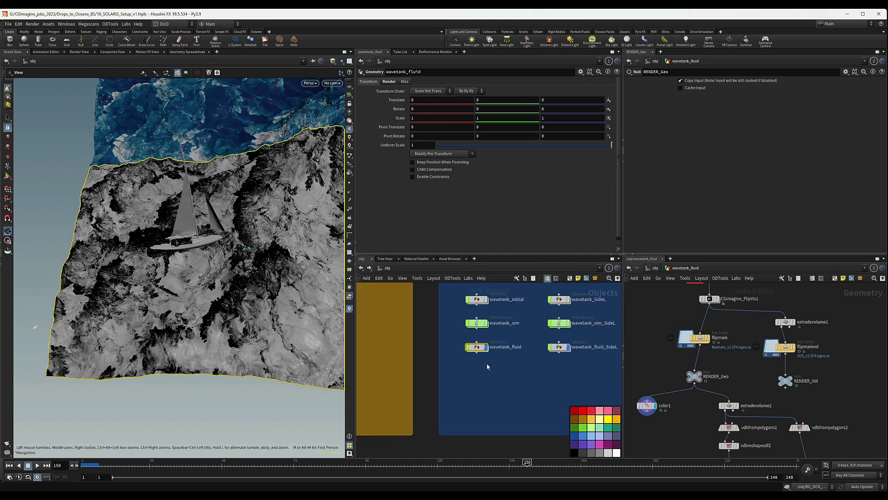
click(388, 267)
click(401, 290)
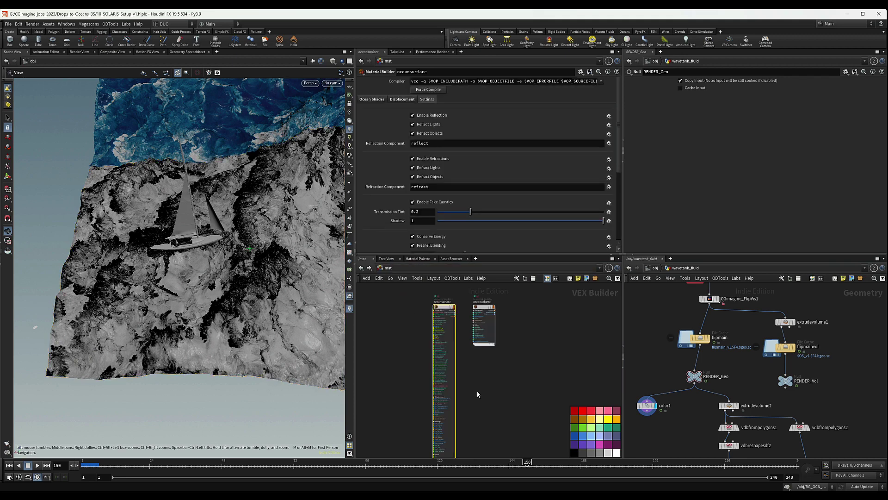
double_click(441, 310)
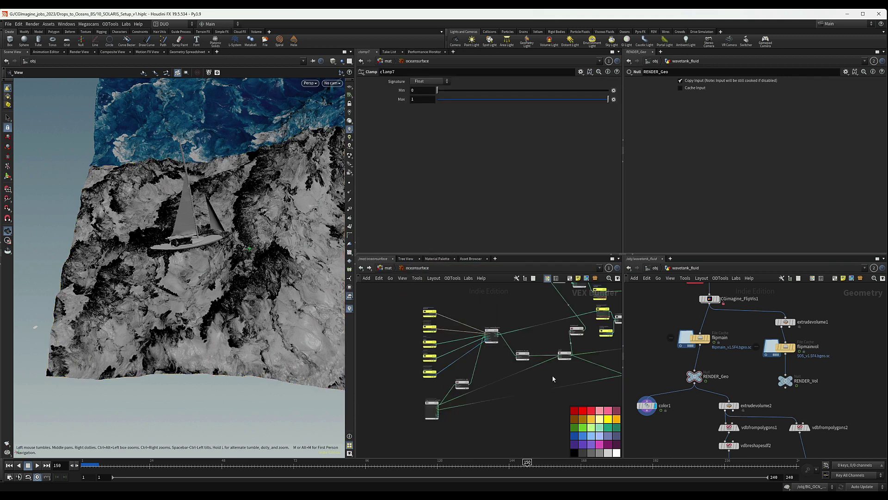
Step: Move the transform_to_cur node upward, closer to ocean_samplelayers1, in the displacement part of the network
scroll(558, 365, up, 1)
middle_drag(558, 365, 547, 409)
scroll(459, 355, up, 4)
scroll(475, 377, down, 2)
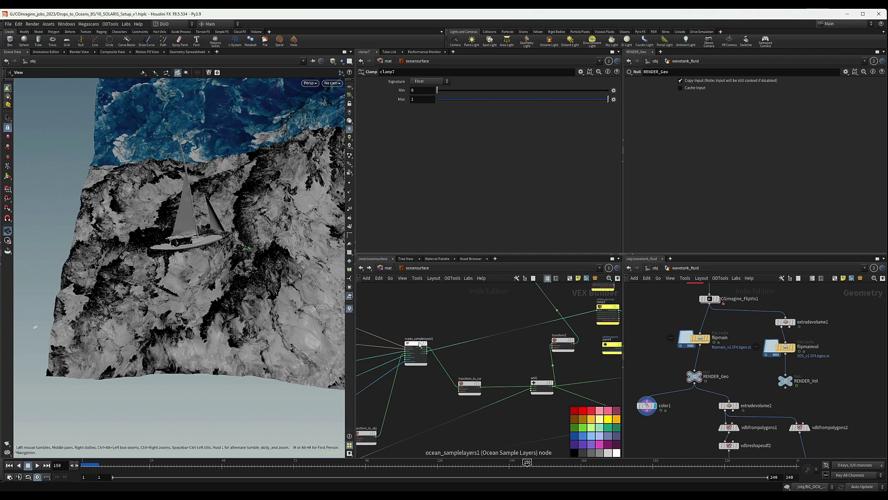
middle_drag(470, 364, 449, 353)
drag(448, 373, 443, 357)
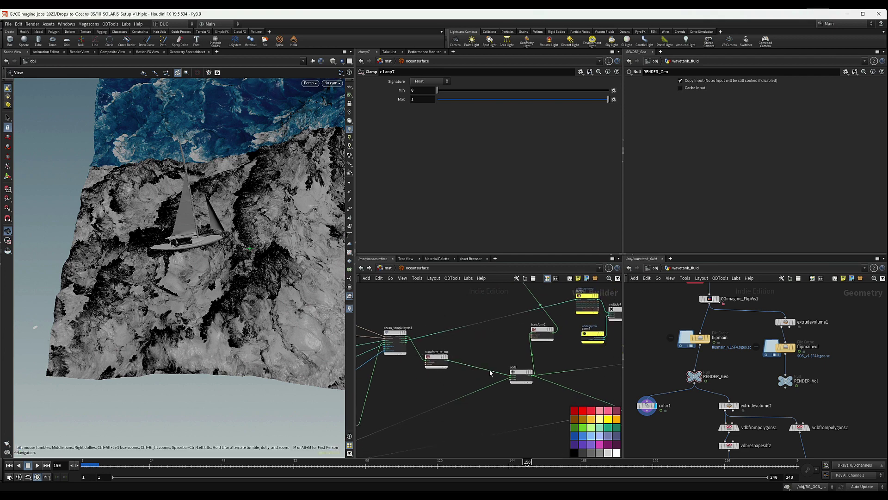
Step: Add a Bind node below transform_to_cur and name its parameter dispMask
scroll(453, 378, up, 3)
middle_drag(466, 373, 440, 383)
key(Tab)
text(bin)
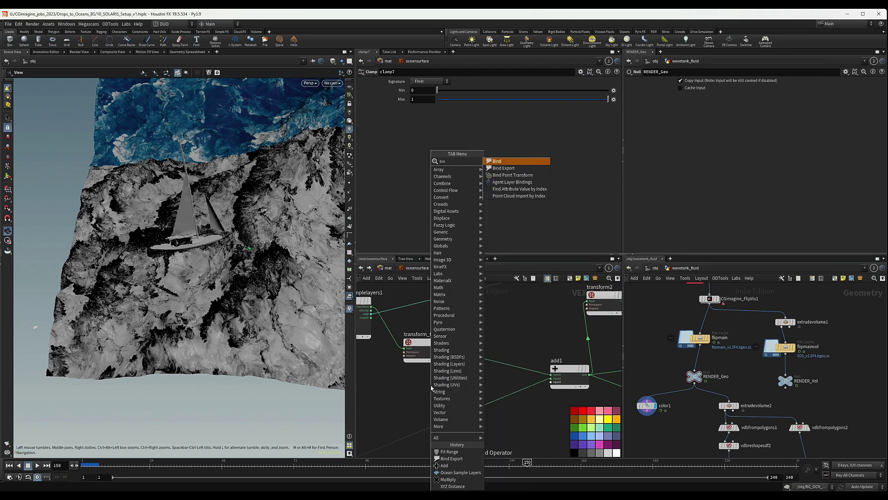
key(Return)
click(431, 389)
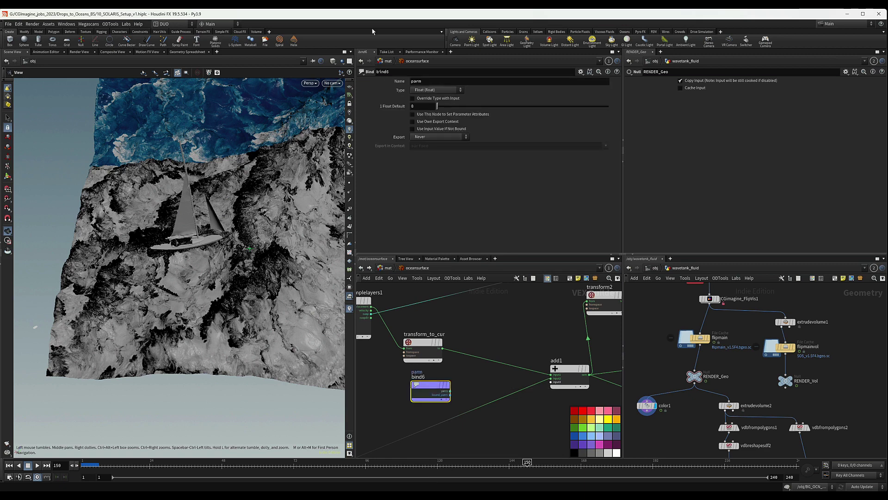
click(456, 81)
text(dispMask)
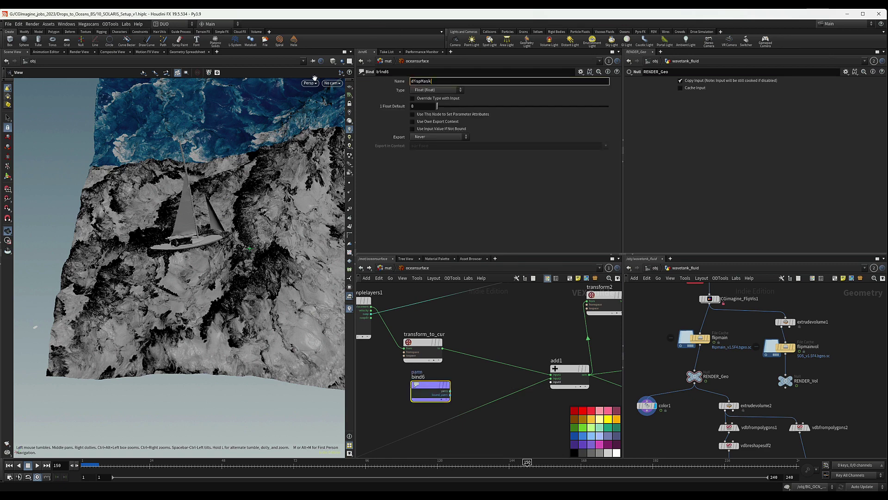
key(Return)
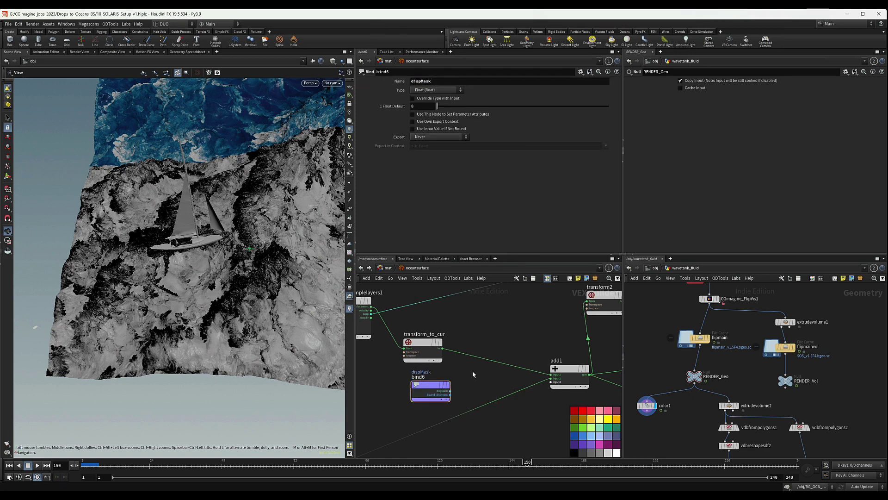
Step: Add a Multiply node combining transform_to_cur with the dispMask bind, and feed its product into add1
key(Tab)
text(mu)
key(Return)
click(473, 374)
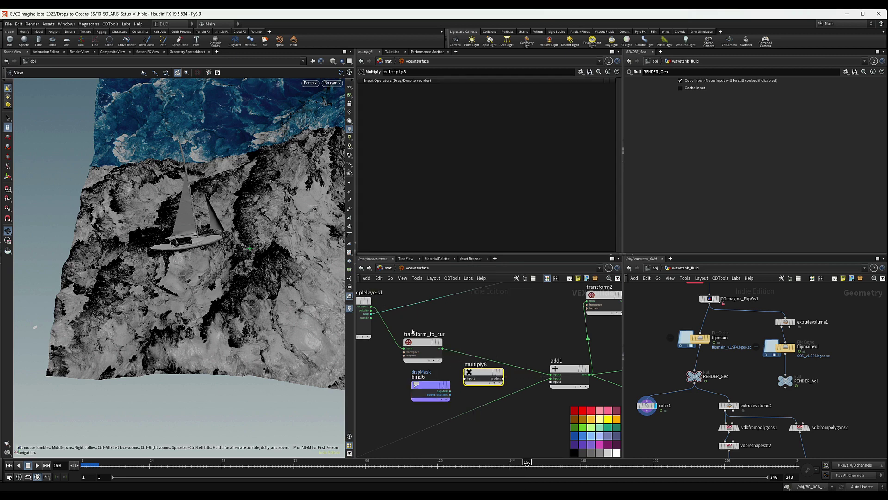
mouse_move(477, 371)
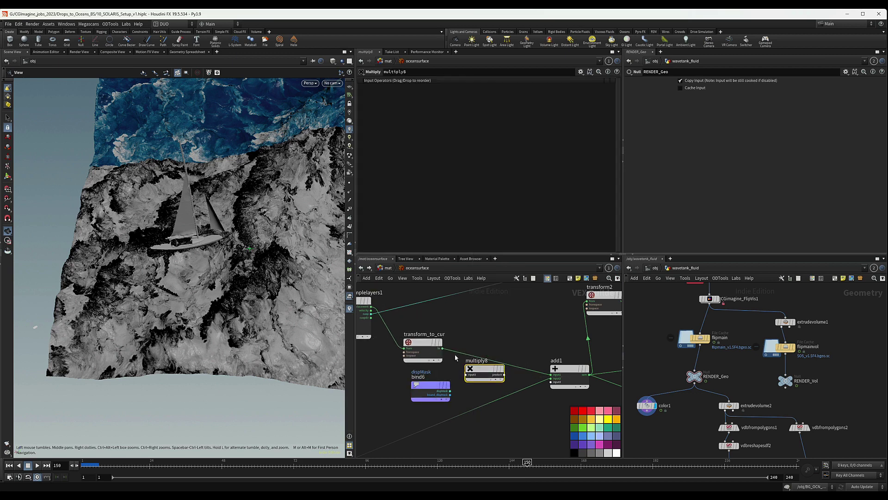
drag(442, 348, 465, 378)
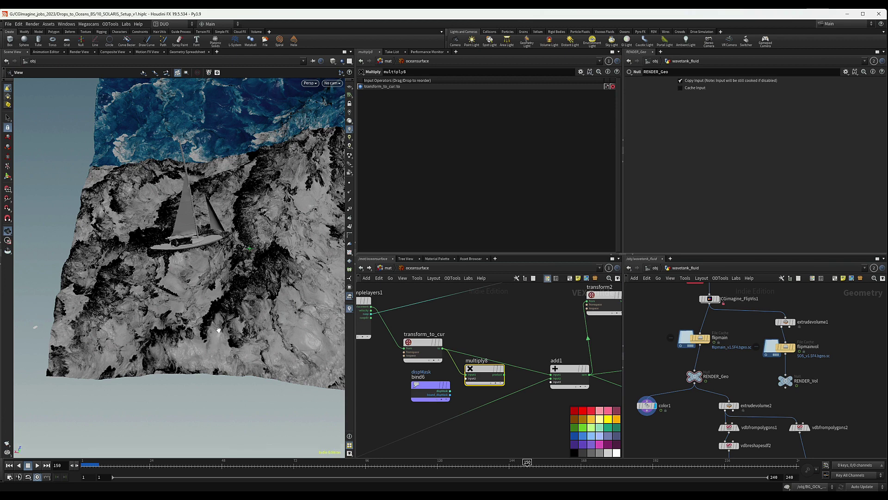
drag(433, 387, 513, 382)
scroll(435, 389, up, 3)
scroll(489, 379, down, 4)
scroll(512, 368, up, 3)
scroll(536, 344, down, 5)
middle_drag(537, 347, 500, 350)
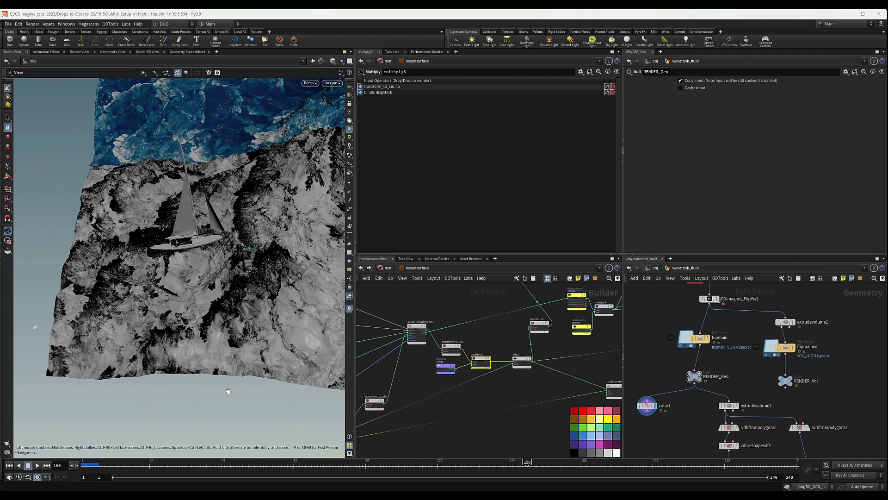
scroll(498, 337, down, 2)
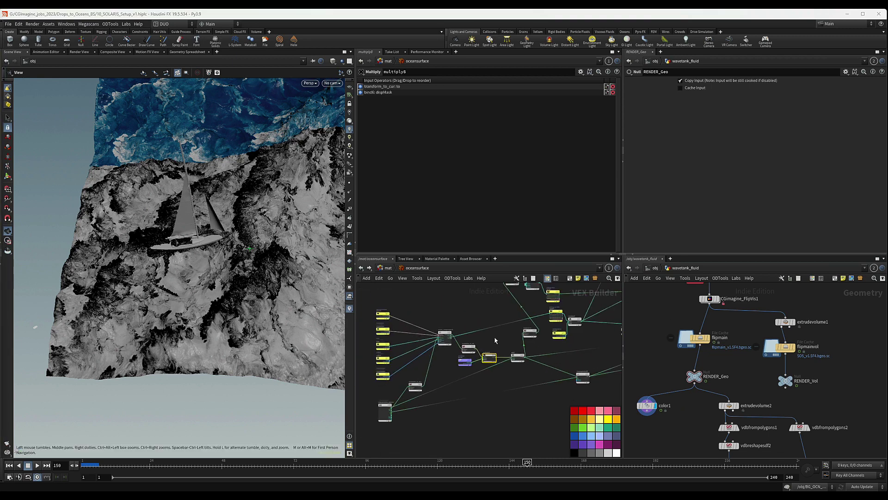
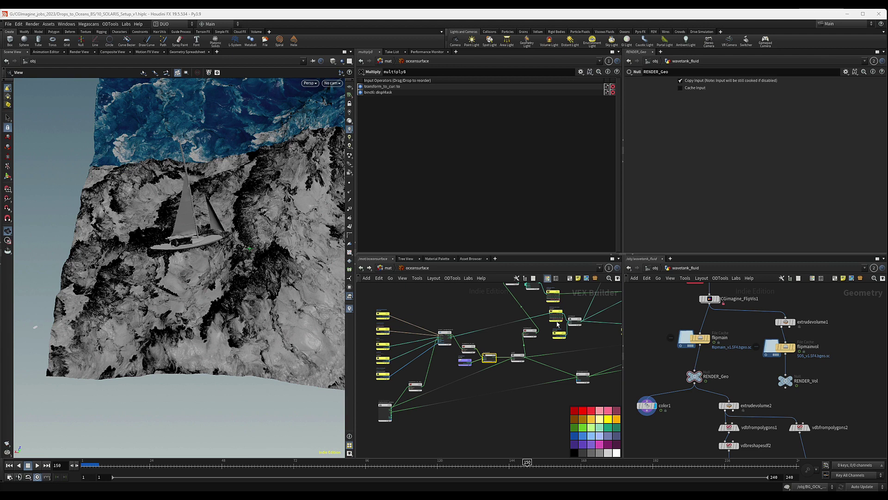
Step: Add another Bind node in the empty area above the final shader nodes of the oceansurface network
scroll(506, 346, down, 6)
scroll(507, 345, up, 6)
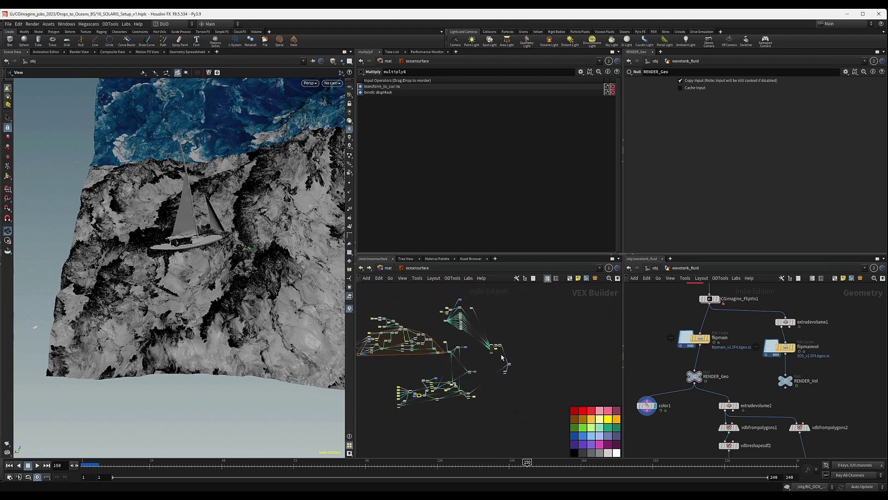
scroll(509, 391, down, 4)
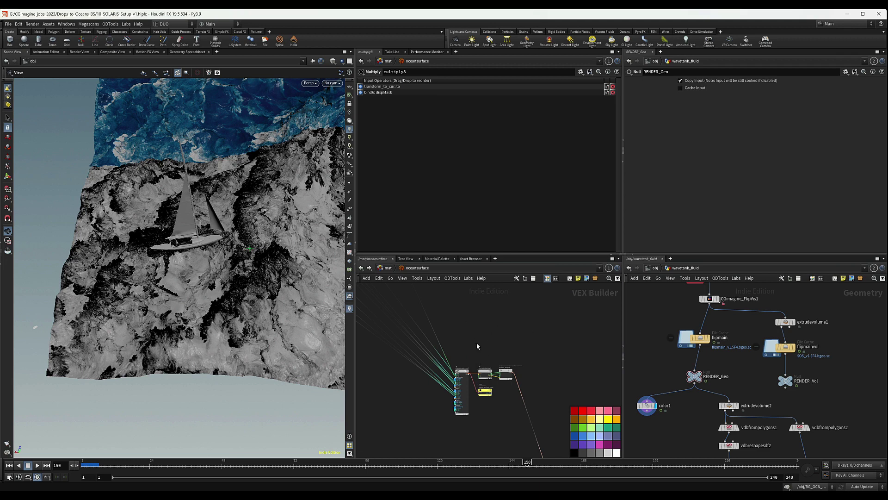
middle_drag(475, 313, 537, 340)
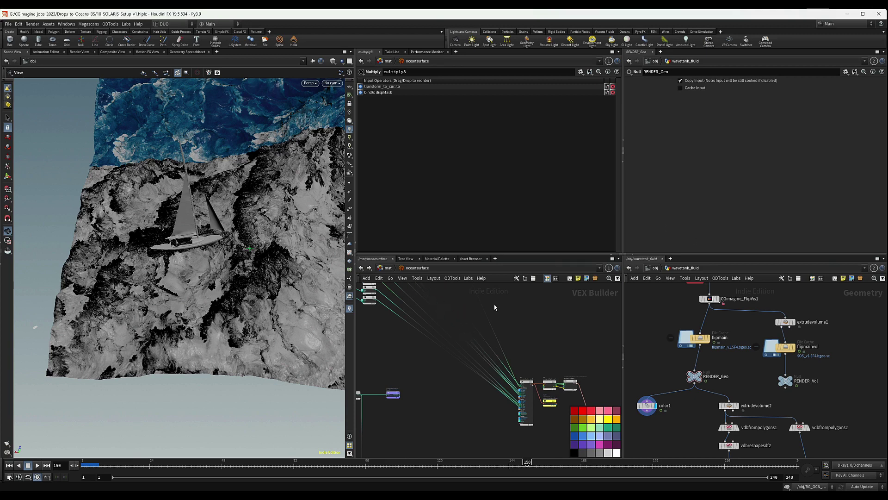
middle_drag(501, 311, 491, 339)
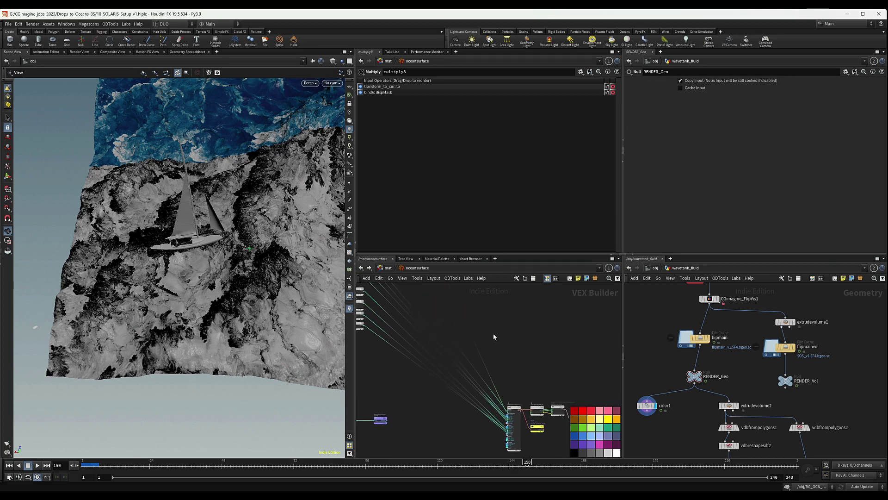
key(Tab)
text(bun)
key(BackSpace)
key(BackSpace)
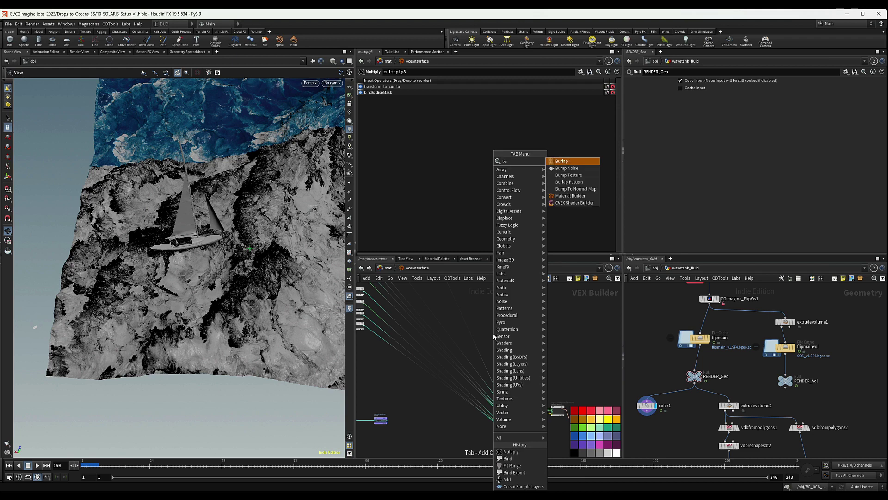
text(ind)
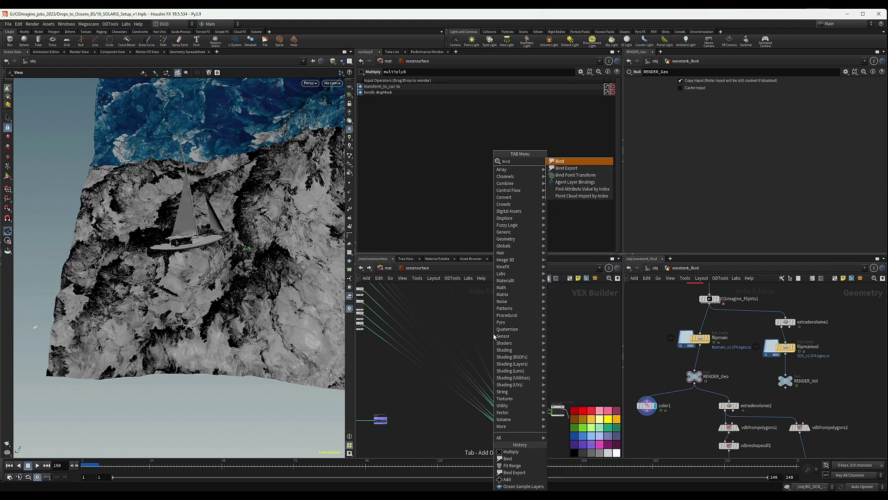
key(Return)
click(493, 334)
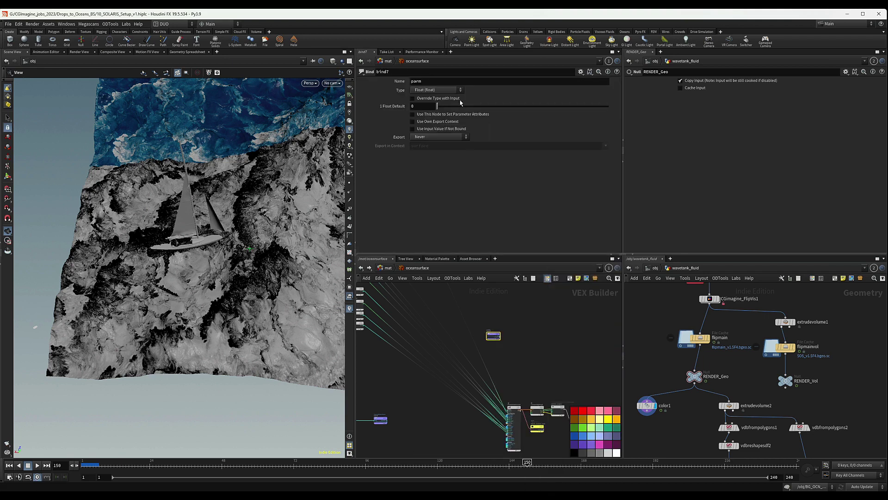
Step: Set the new Bind node's type to Color (color) and name its parameter displayColor
double_click(438, 83)
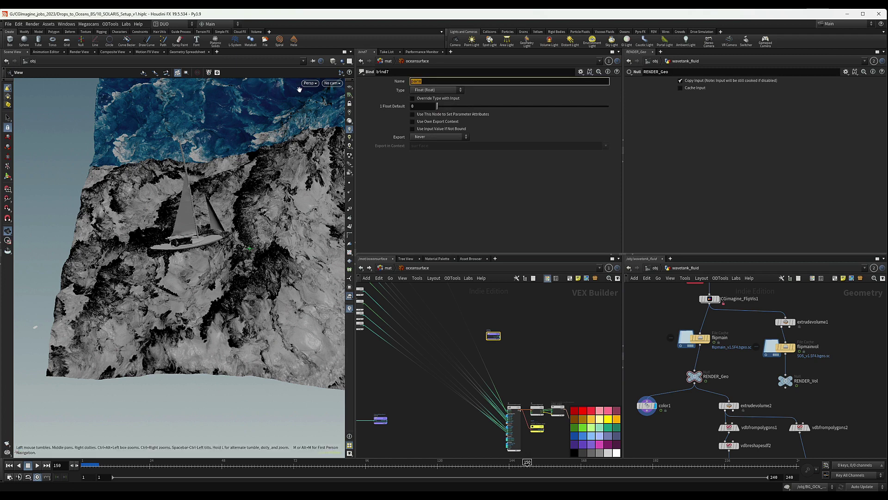
click(426, 91)
click(426, 90)
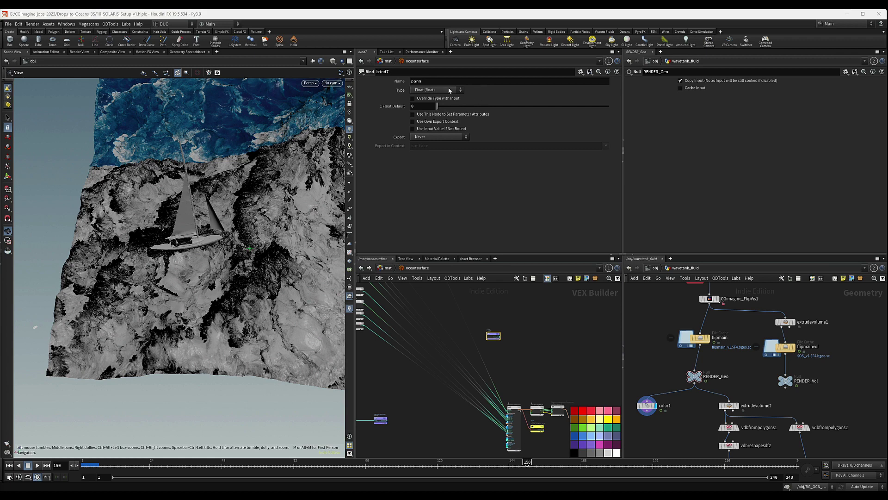
click(448, 91)
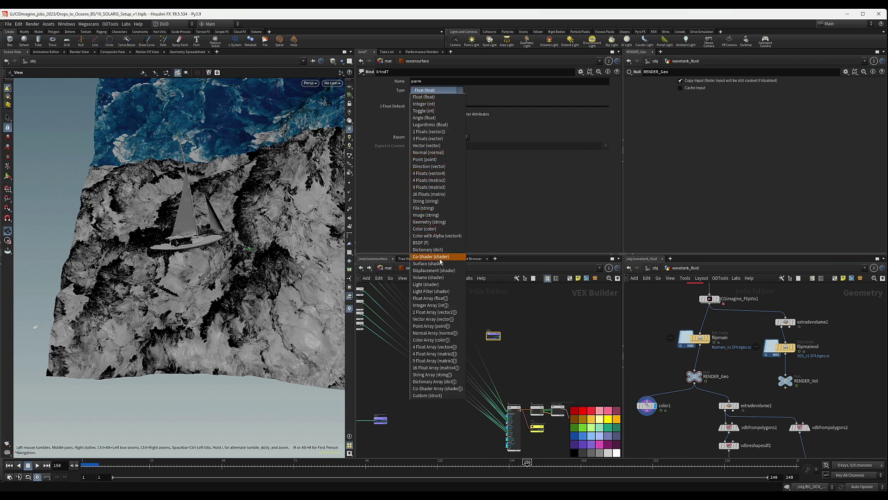
click(424, 228)
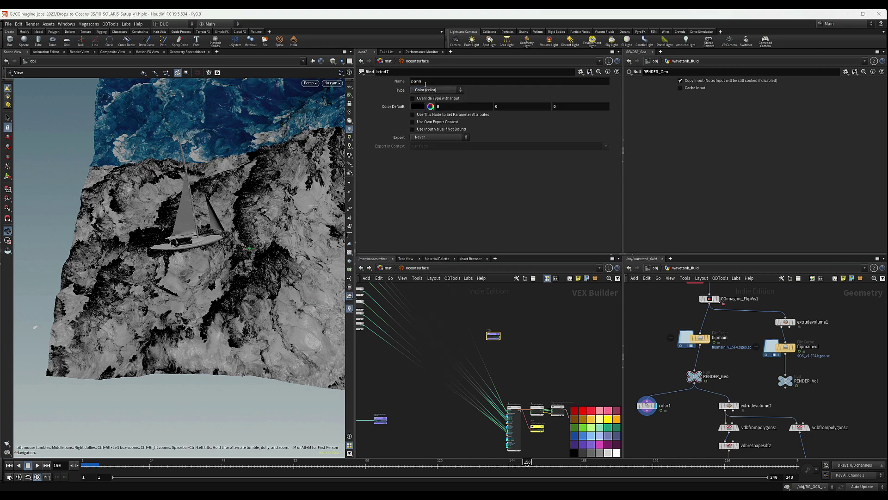
double_click(425, 83)
text(display)
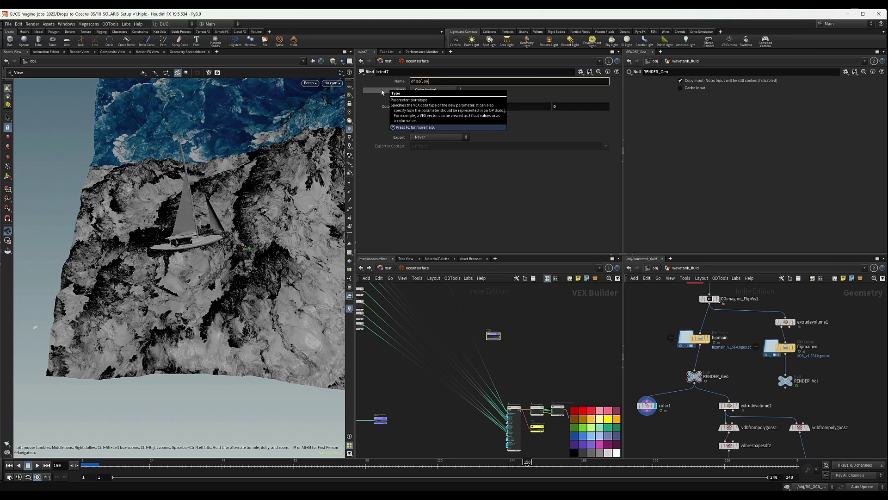
text(Color)
key(Return)
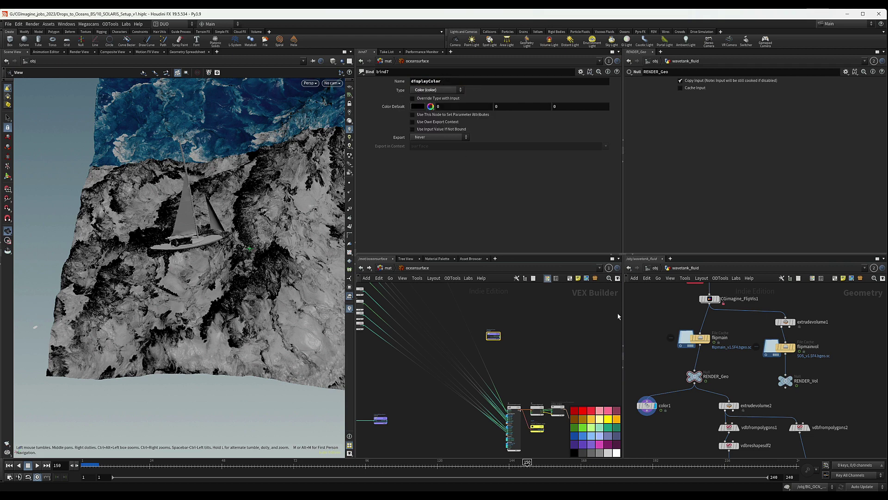
Step: Move the displayColor bind beside classicshadercore1 and wire its output into the shader's diffuse color input
middle_drag(521, 320, 482, 340)
scroll(511, 322, down, 5)
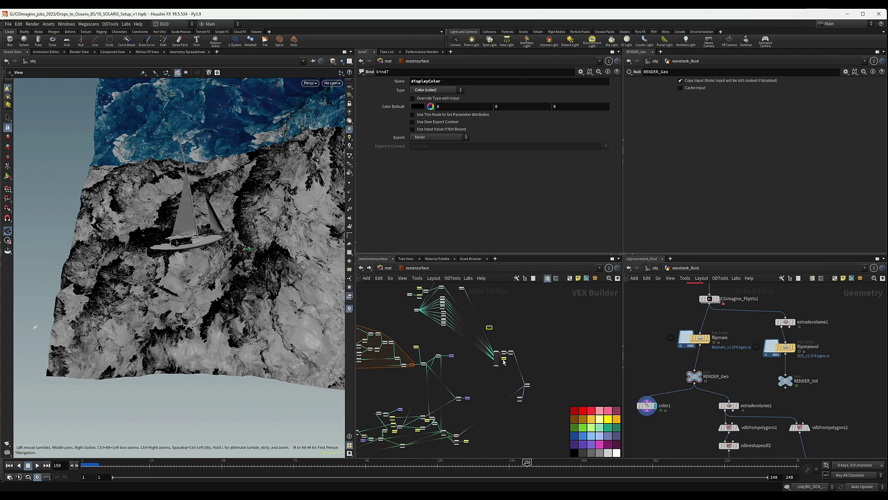
scroll(503, 359, up, 6)
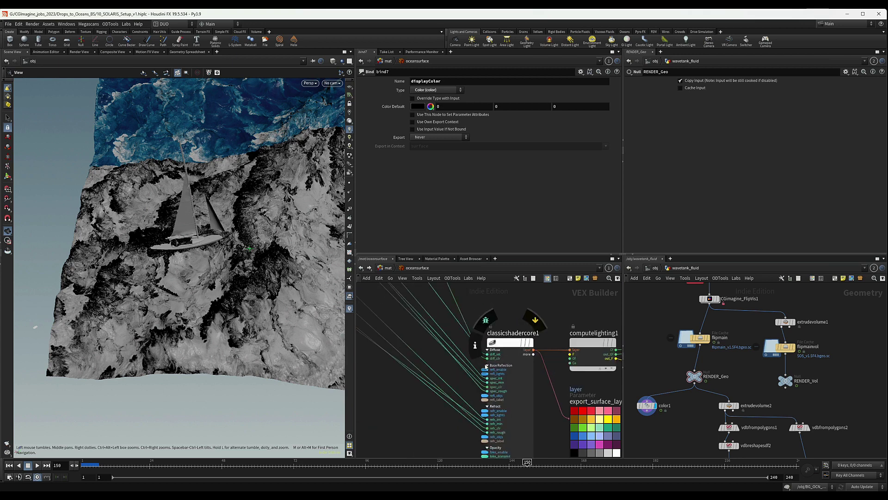
scroll(515, 325, down, 4)
middle_drag(514, 326, 511, 361)
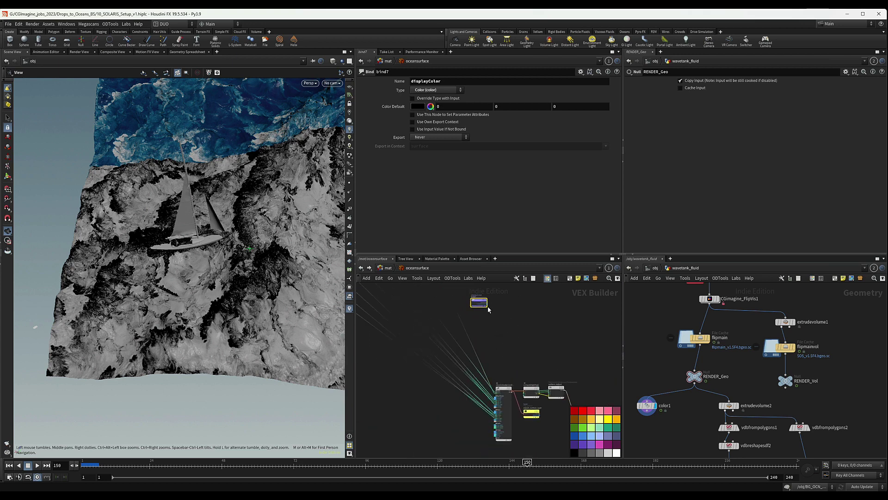
drag(473, 291, 531, 383)
scroll(454, 404, up, 3)
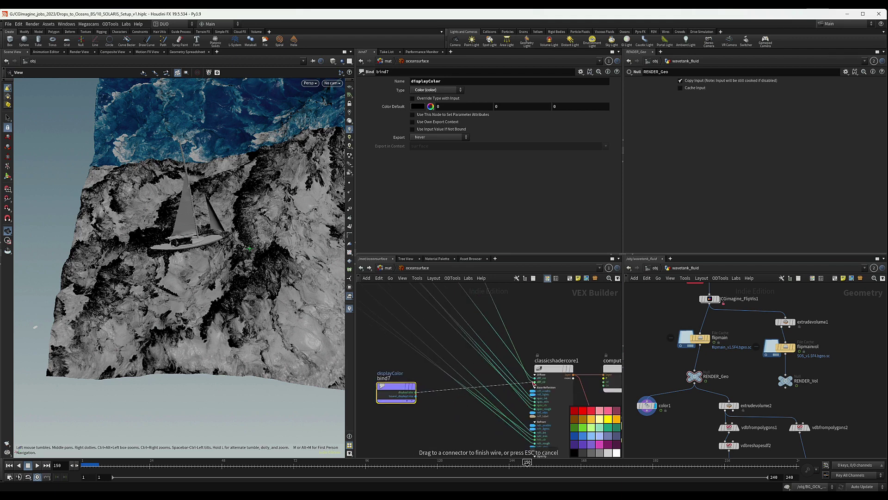
click(535, 383)
drag(391, 388, 391, 381)
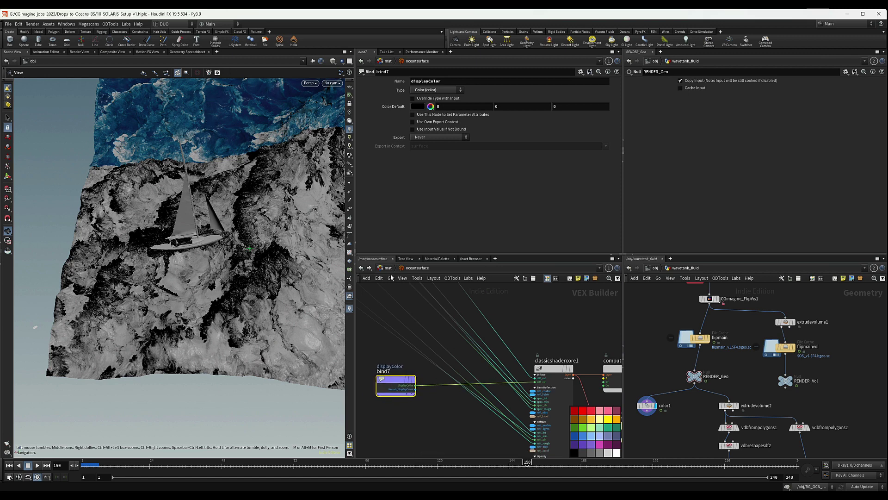
Step: In the wavetank_fluid geometry network, display RENDER_Geo instead of color1 and nudge both nodes into place
key(u)
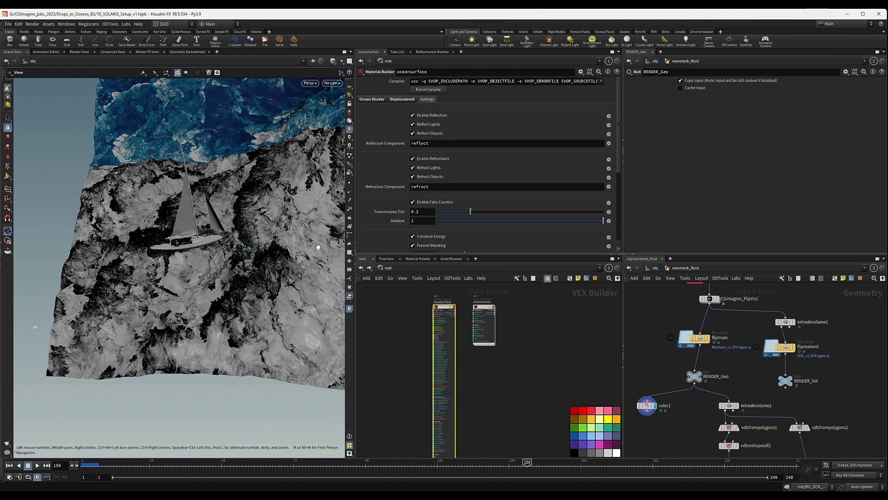
click(388, 269)
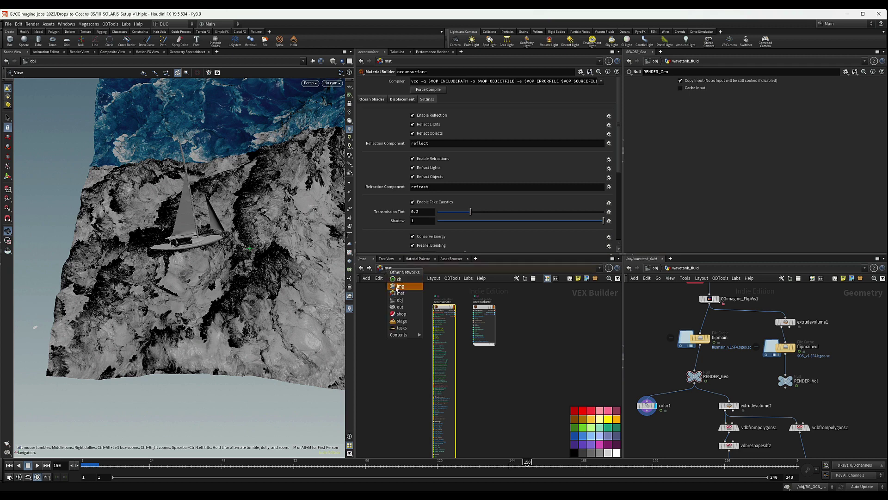
click(404, 305)
double_click(488, 357)
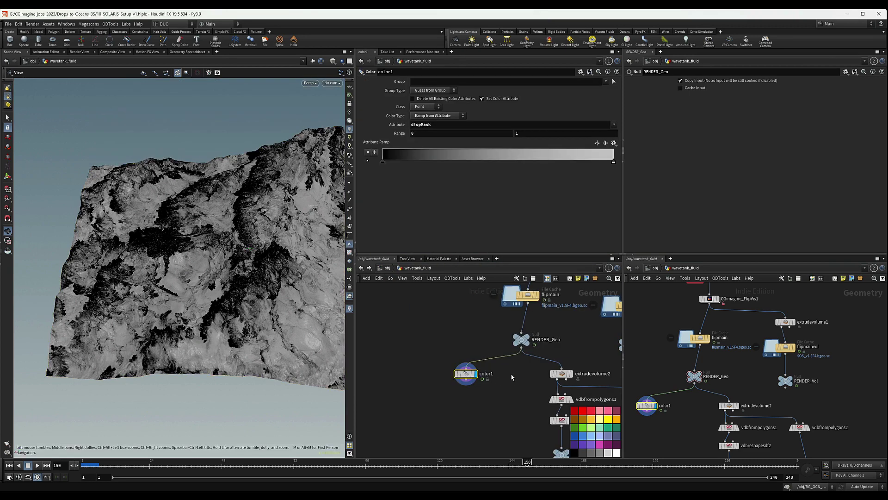
click(530, 336)
click(536, 347)
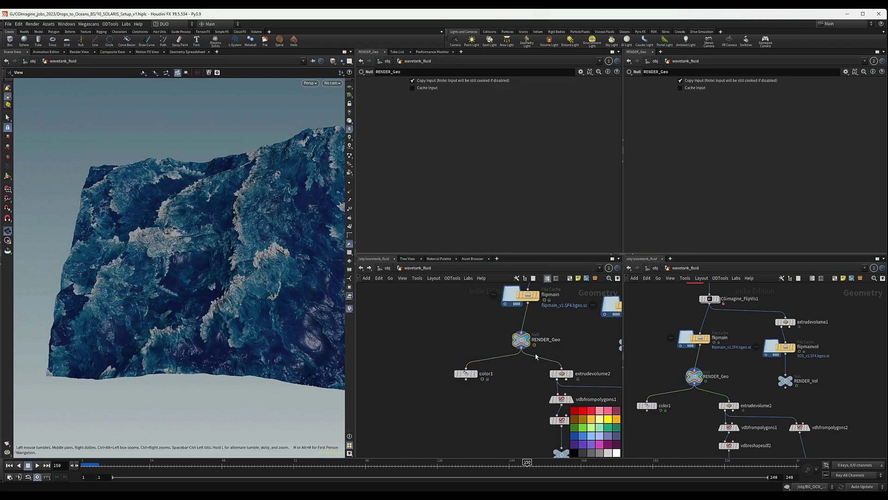
click(523, 373)
drag(514, 343, 521, 340)
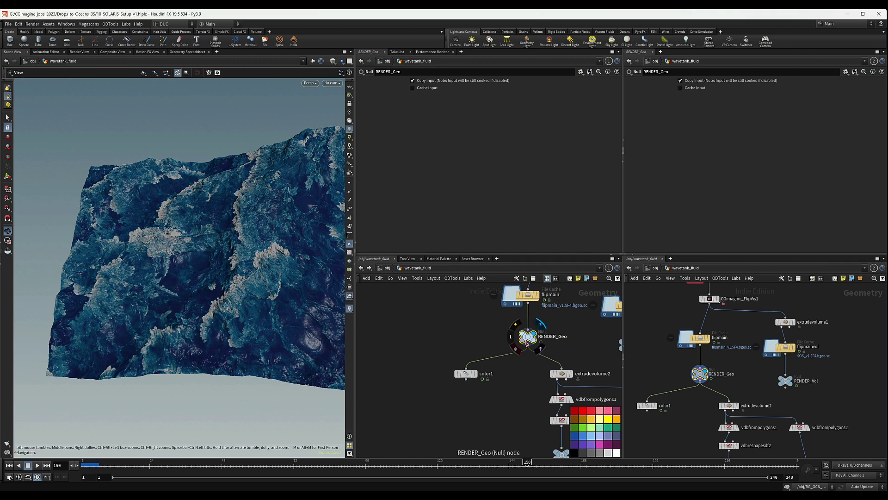
mouse_move(467, 377)
drag(468, 377, 470, 372)
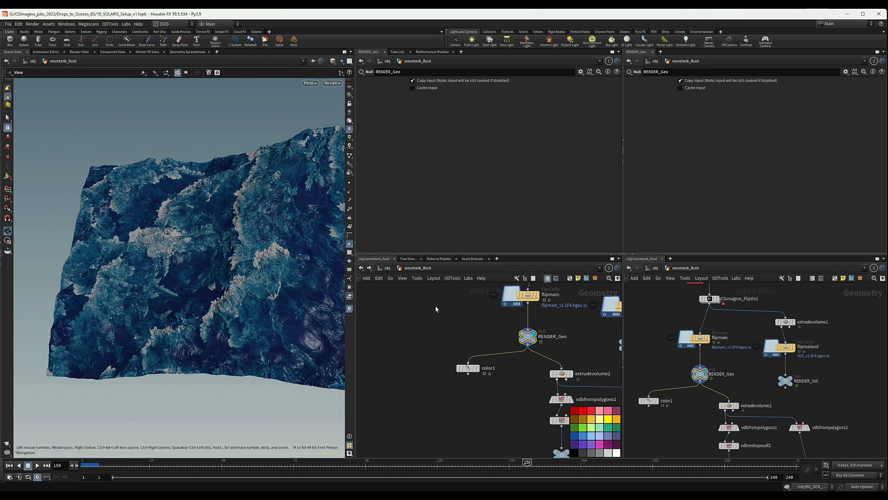
Step: Return to the mat network and examine the displayColor connection to classicshadercore1 inside oceansurface
click(387, 268)
click(389, 270)
click(395, 293)
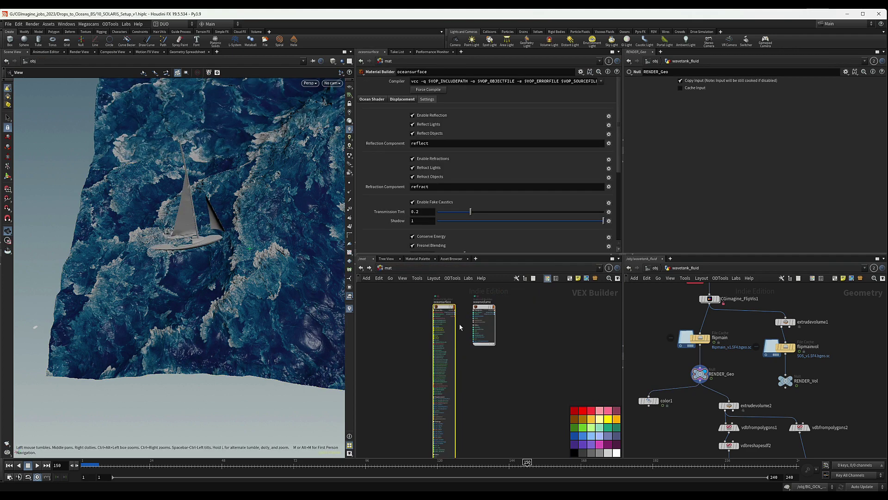
scroll(459, 326, up, 2)
double_click(428, 307)
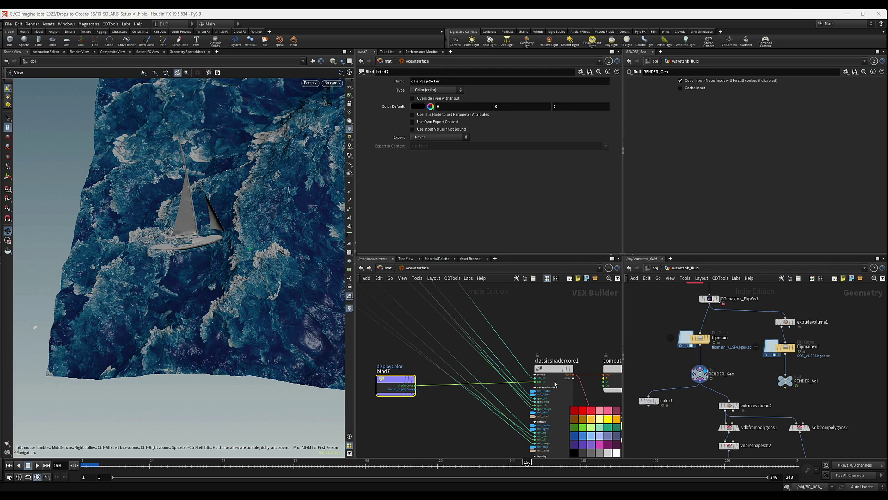
scroll(511, 356, down, 5)
middle_drag(511, 356, 485, 350)
scroll(485, 350, down, 1)
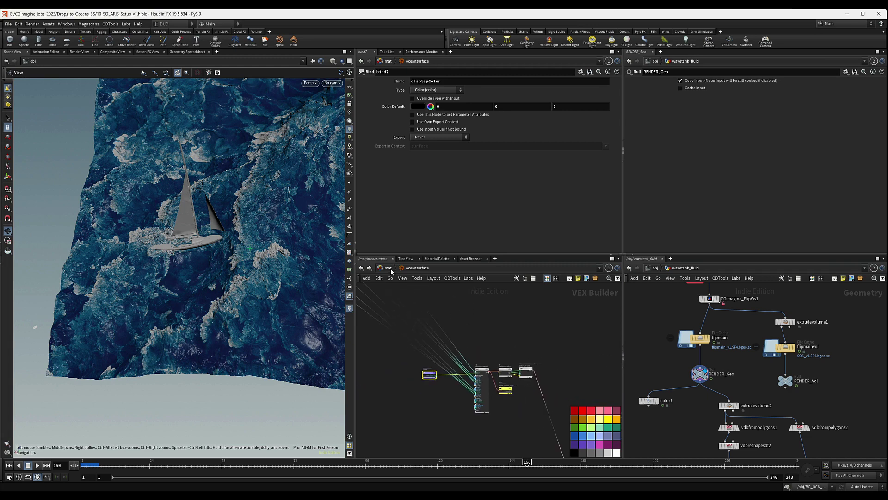
click(390, 269)
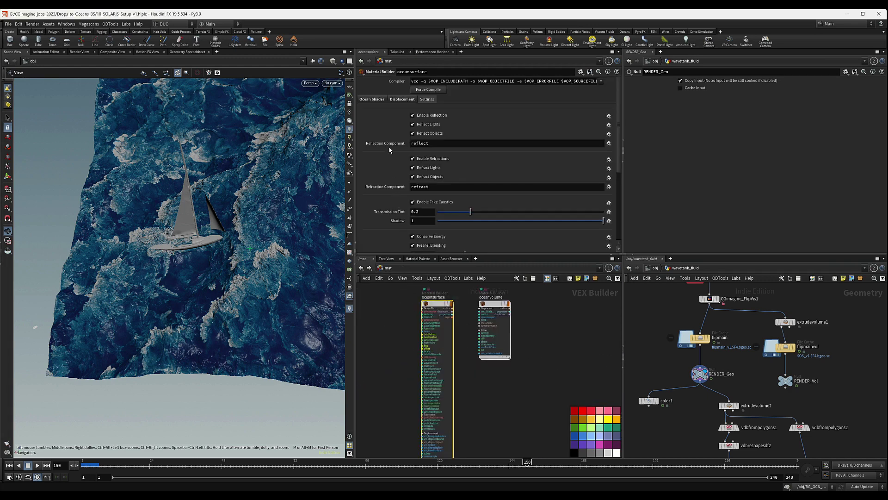
Step: Set the oceansurface material's wave height range to Min -2.5 and Max 2.5
click(374, 100)
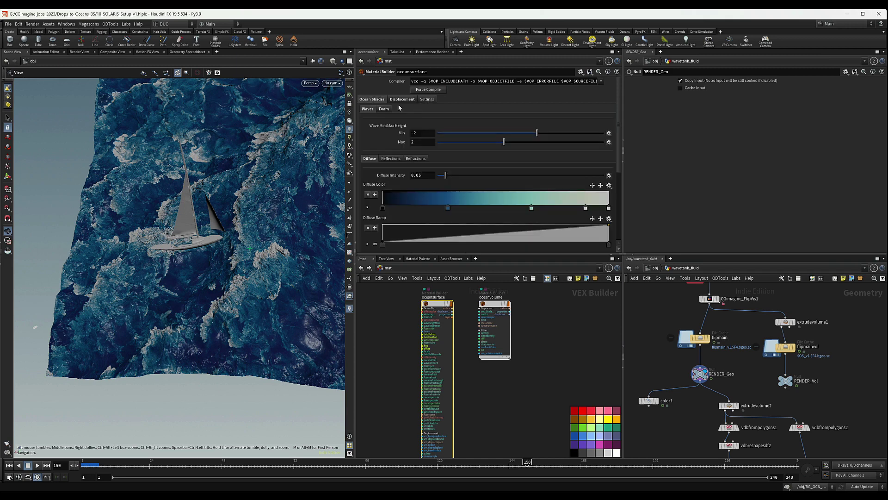
click(384, 109)
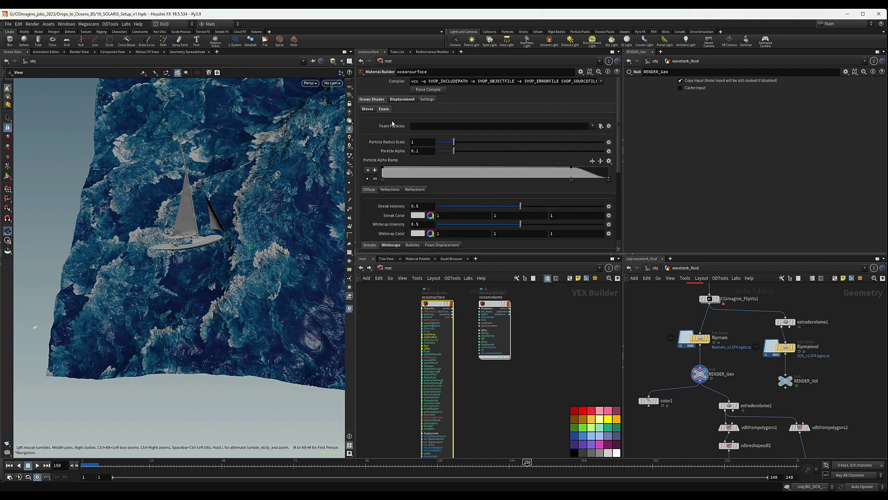
click(369, 109)
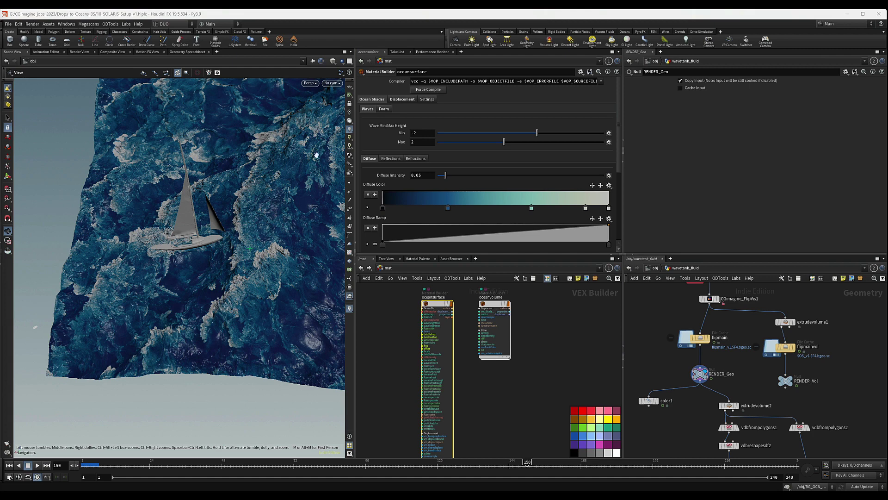
click(420, 133)
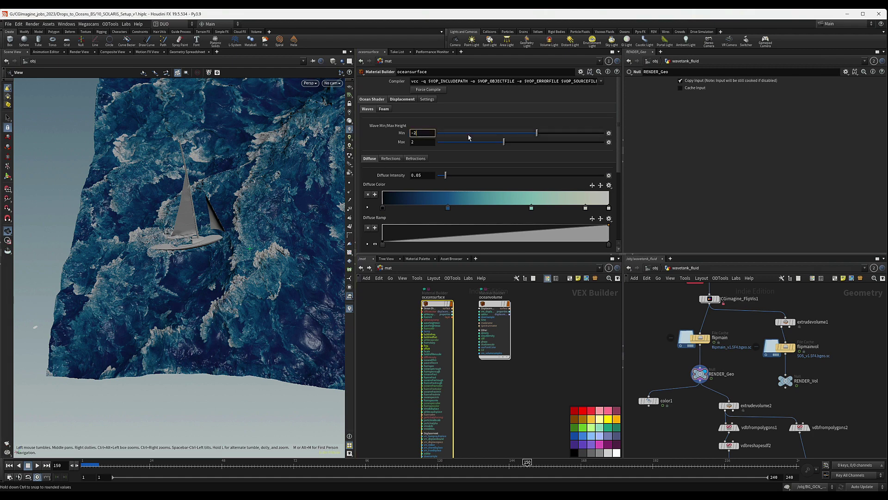
key(Tab)
text(2.5)
key(Return)
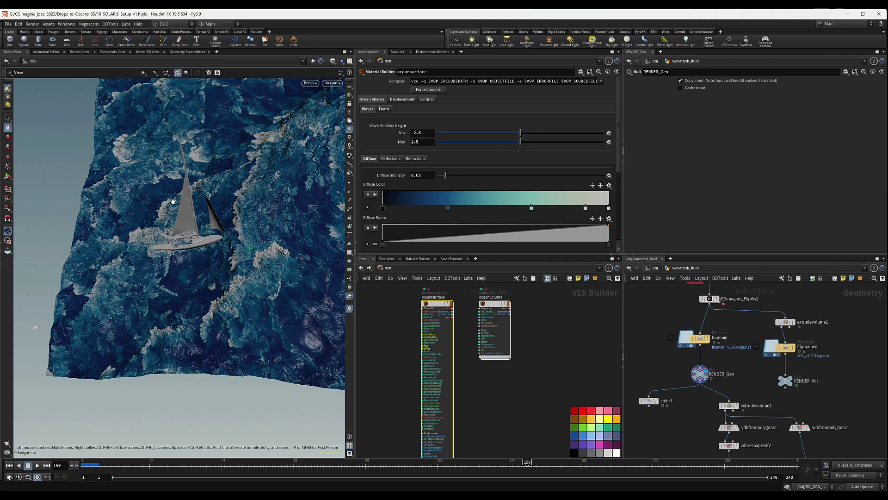
Step: Set the wave Diffuse Intensity to 0.2 and check the material's Displacement Bound
double_click(416, 175)
text(2)
key(Return)
click(401, 99)
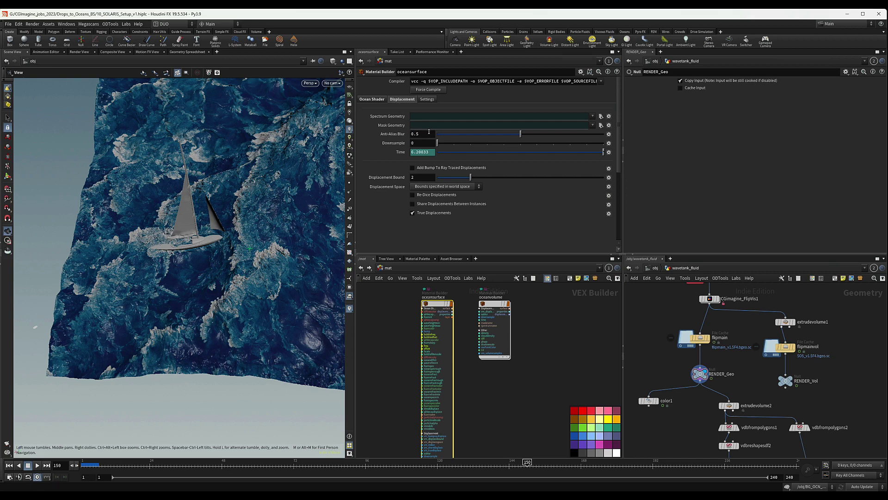
click(422, 178)
key(Return)
Step: Set the oceansurface wave height Min to -2, try a Max of 5, and settle on a Max of 2
click(372, 99)
drag(423, 133, 404, 134)
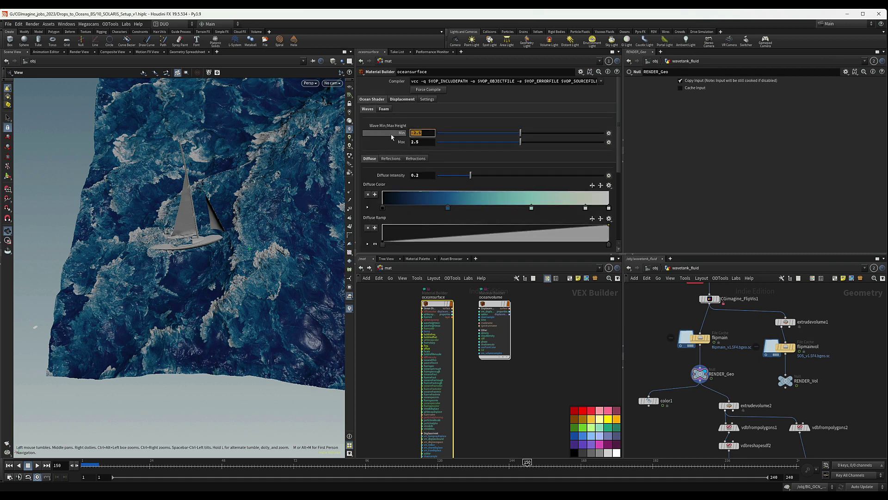
text(-2)
key(Return)
text(5)
key(Return)
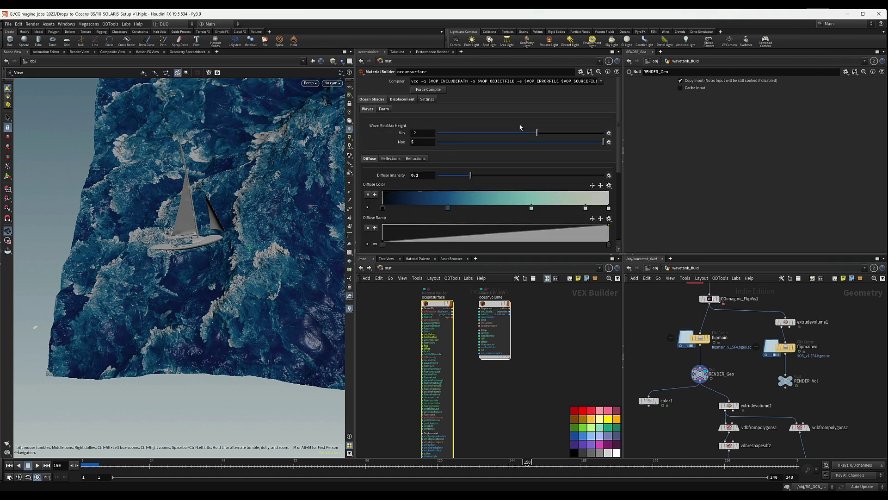
drag(423, 142, 377, 144)
text(2)
key(Return)
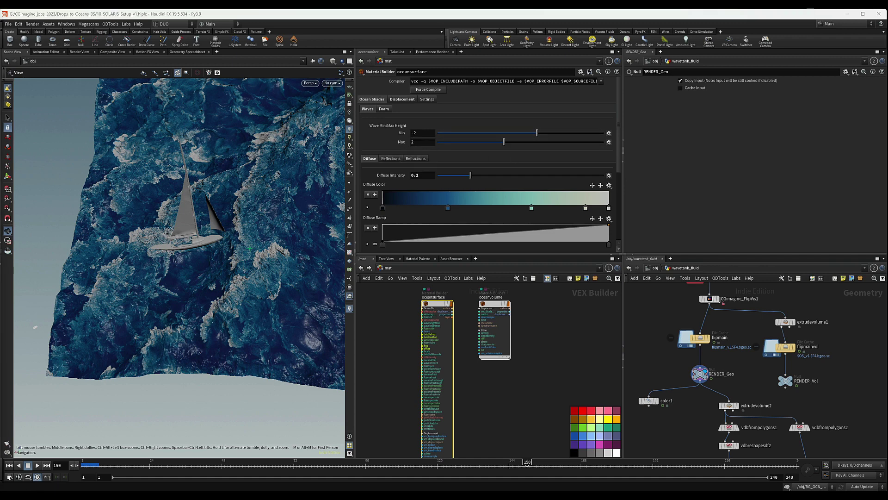
Step: Load $HIP/geo/Spectra/HighFreq_v2.bgeo.sc as the Spectrum Geometry in oceansurface's displacement settings
click(402, 99)
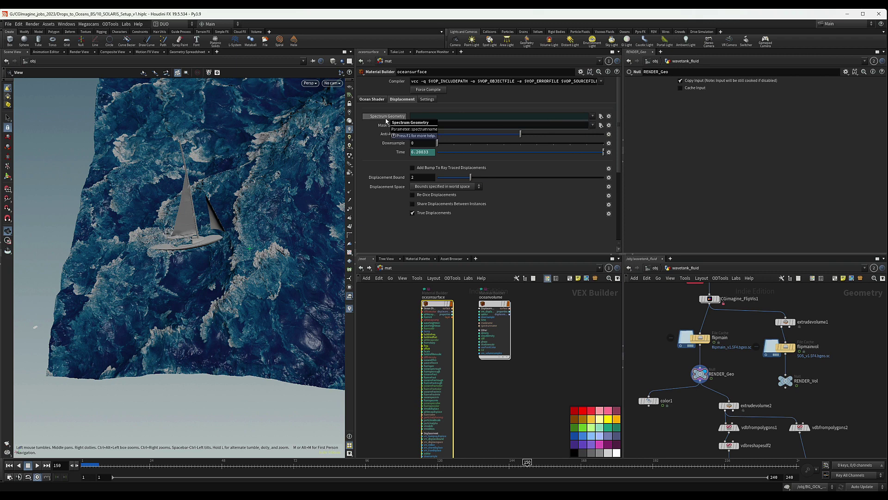
click(601, 117)
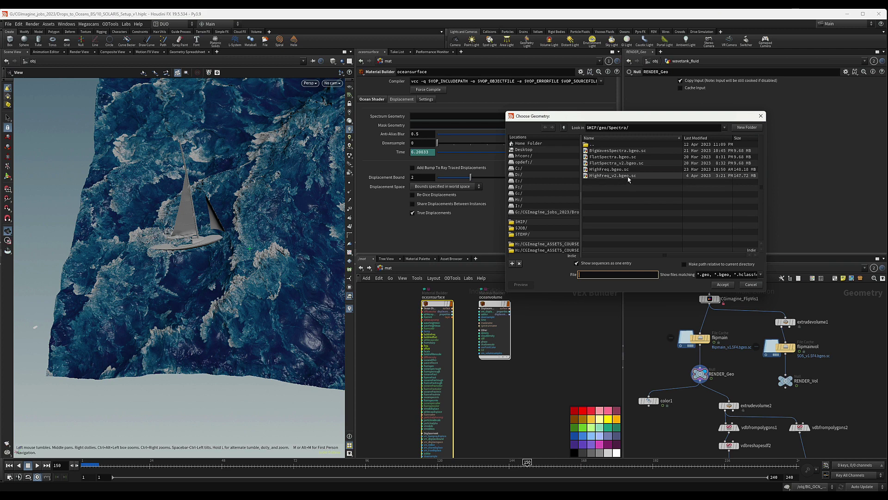
double_click(616, 176)
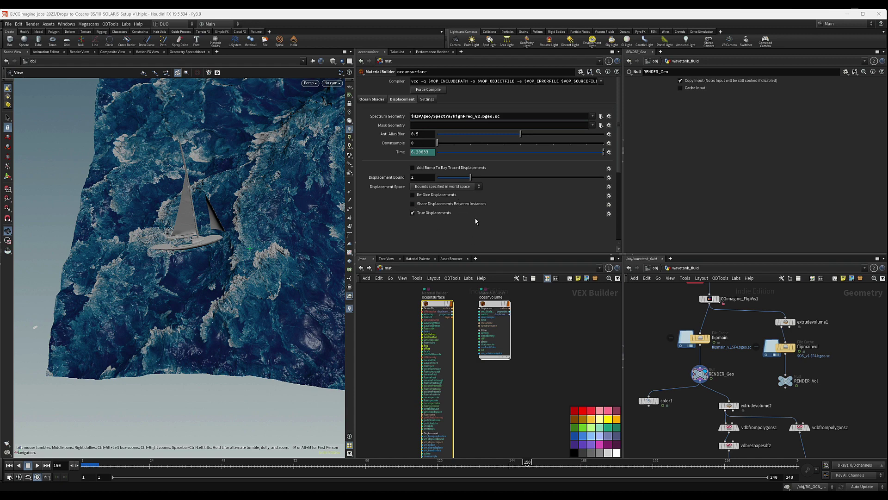
Step: Copy oceansurface's Spectrum Geometry parameter and paste it as a relative reference into oceanvolume's Spectrum Geometry
right_click(394, 116)
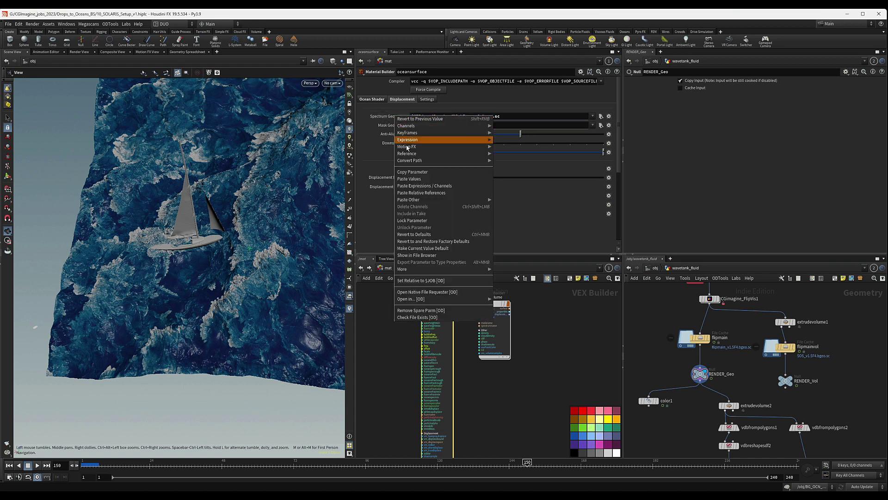
click(413, 172)
click(494, 315)
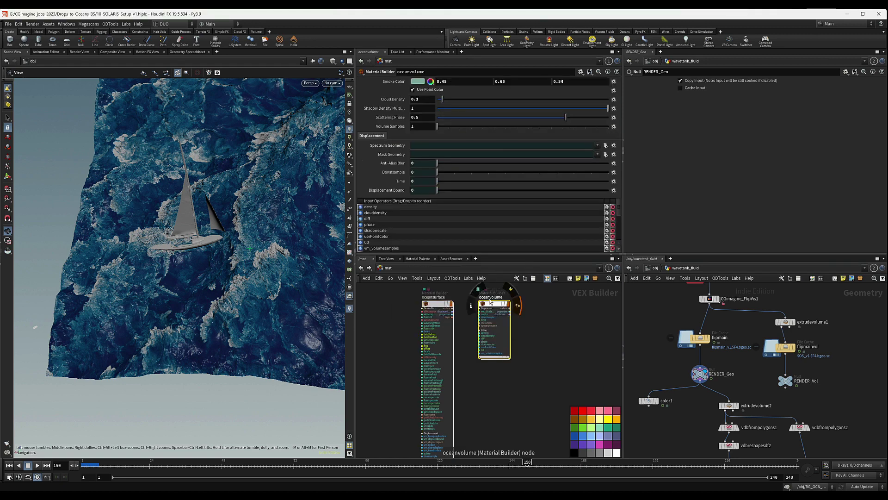
right_click(400, 149)
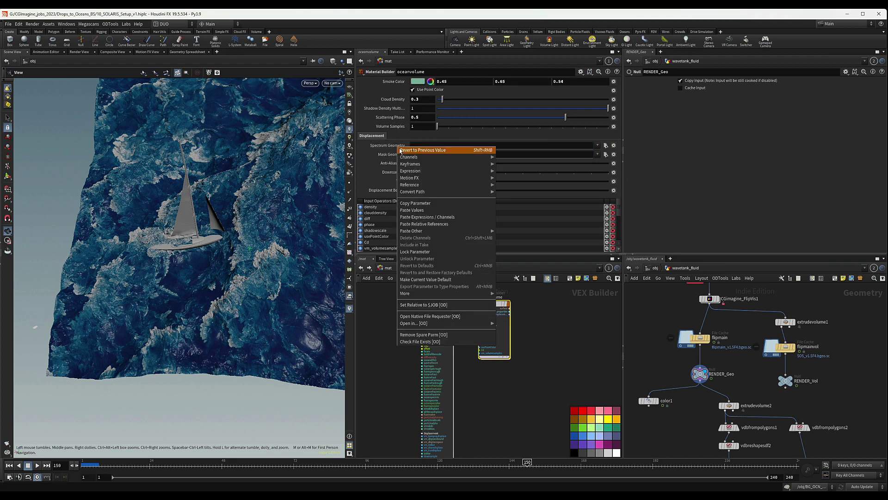
click(434, 224)
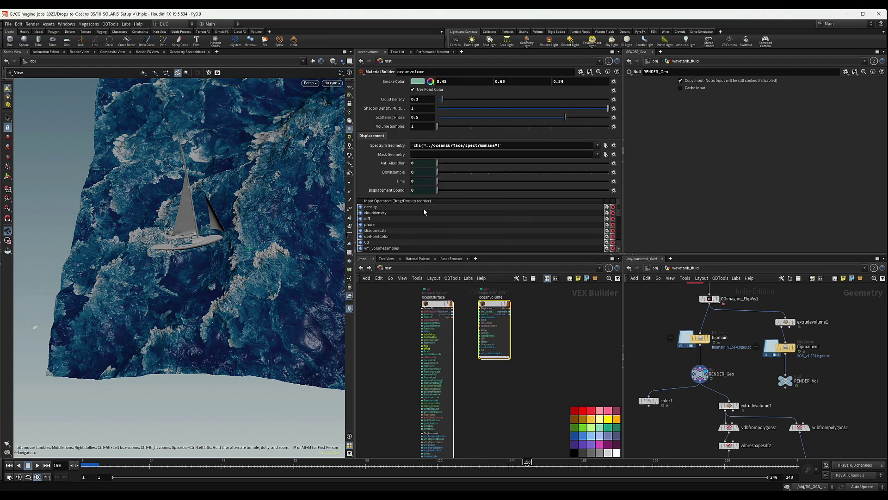
click(393, 145)
click(497, 145)
Step: Inside the oceansurface material, select the dispMask bind node and its multiply node and copy them
double_click(433, 306)
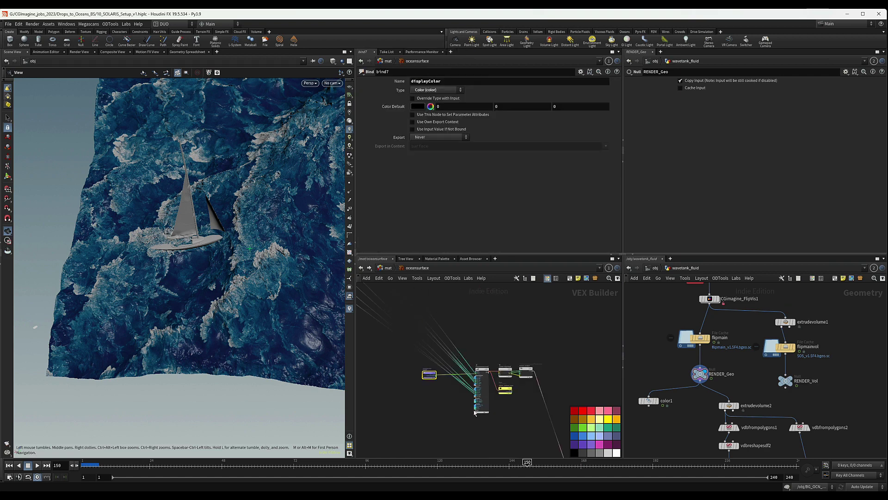
middle_drag(453, 411, 508, 312)
scroll(465, 393, down, 4)
scroll(430, 387, up, 2)
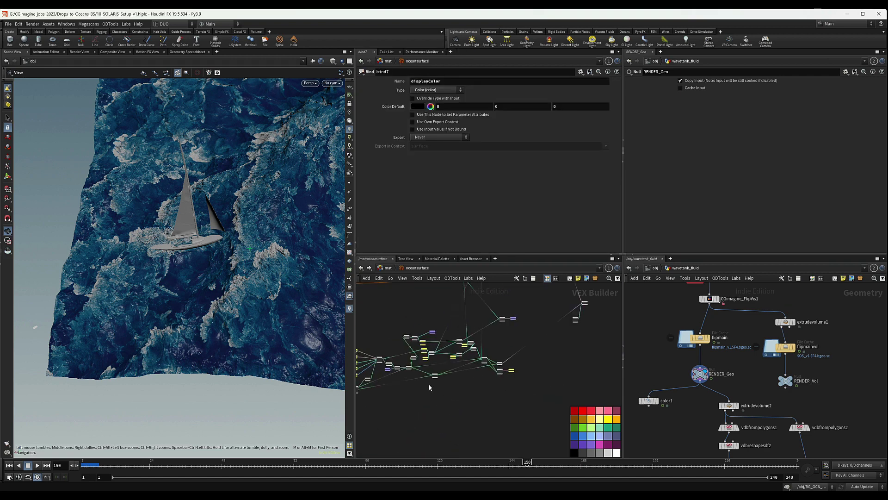
scroll(448, 358, up, 6)
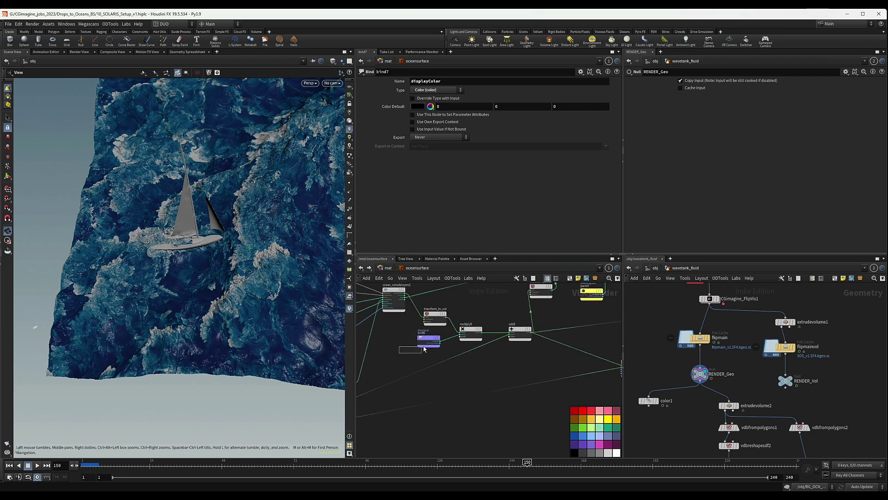
drag(399, 354, 456, 334)
shift+click(480, 337)
key(ctrl+c)
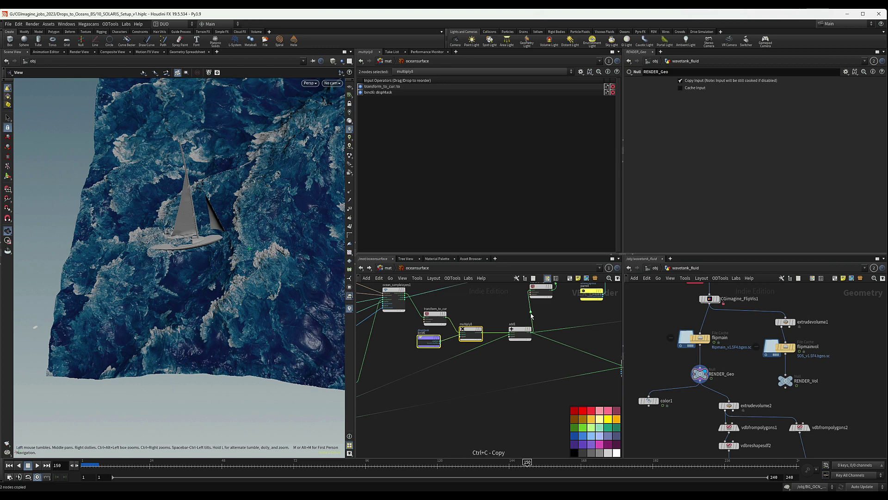
Step: Paste the dispMask bind and multiply nodes into the oceanvolume network between transform_to_cur and add1
click(387, 267)
double_click(494, 305)
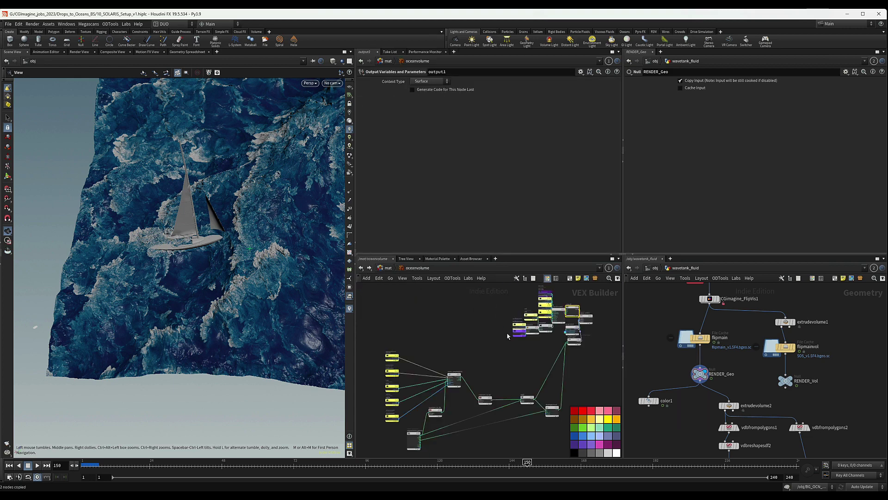
scroll(440, 329, up, 2)
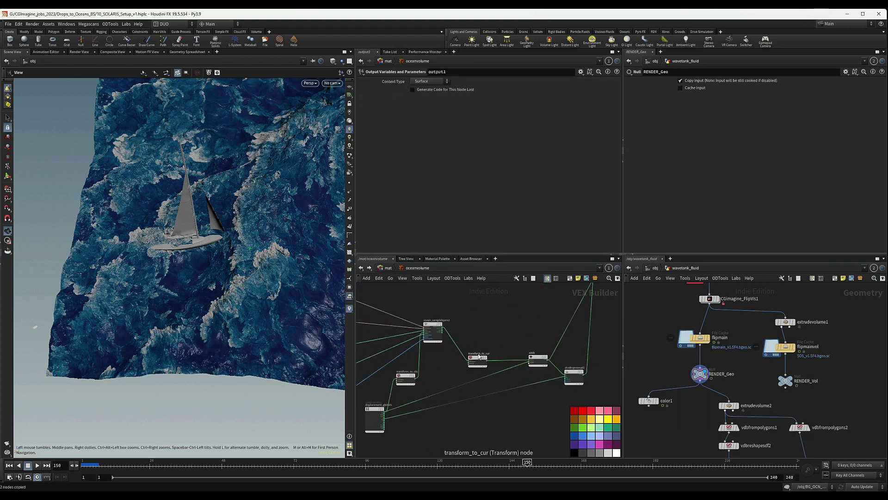
drag(477, 359, 509, 365)
key(ctrl+v)
scroll(509, 365, up, 3)
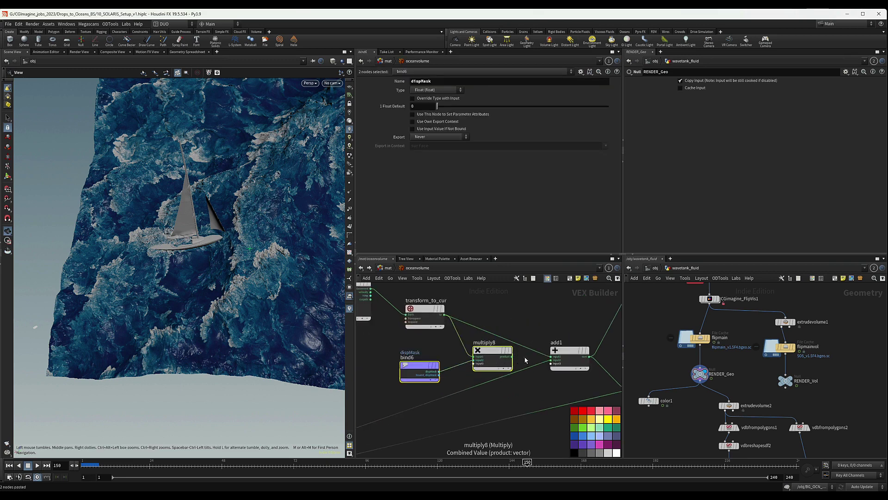
Step: Connect the multiply node's product output to add1's first input in oceanvolume and return to the mat network
click(513, 357)
click(551, 356)
scroll(562, 391, down, 3)
scroll(566, 395, down, 2)
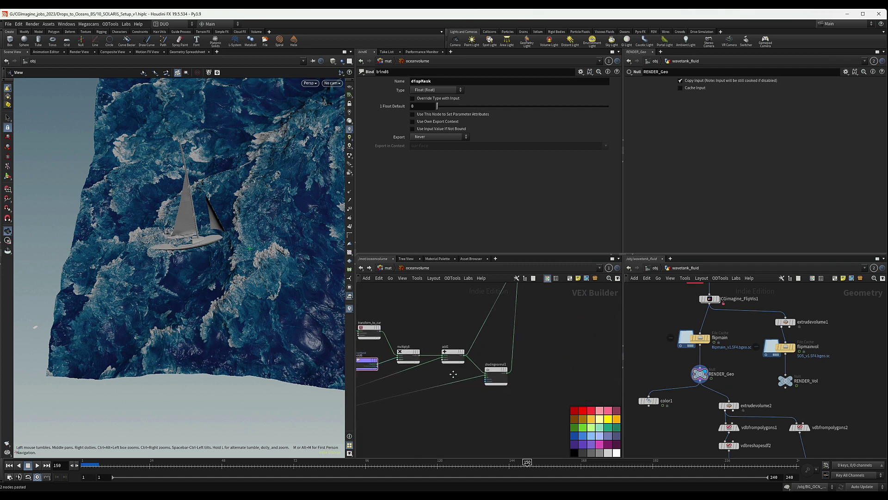
scroll(460, 353, down, 2)
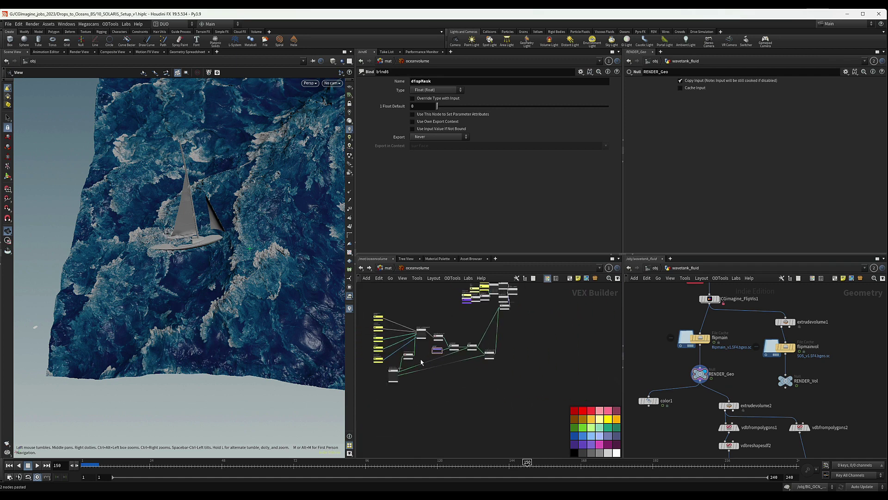
scroll(431, 360, up, 4)
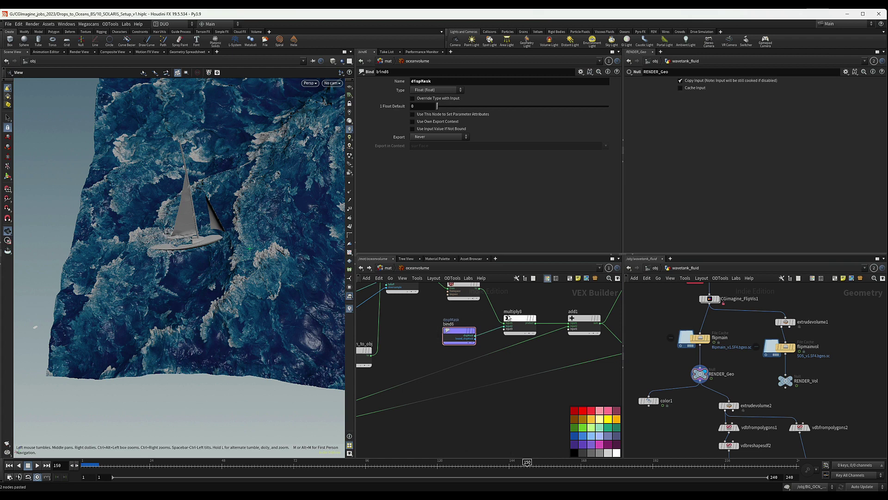
click(520, 319)
middle_drag(509, 299, 493, 314)
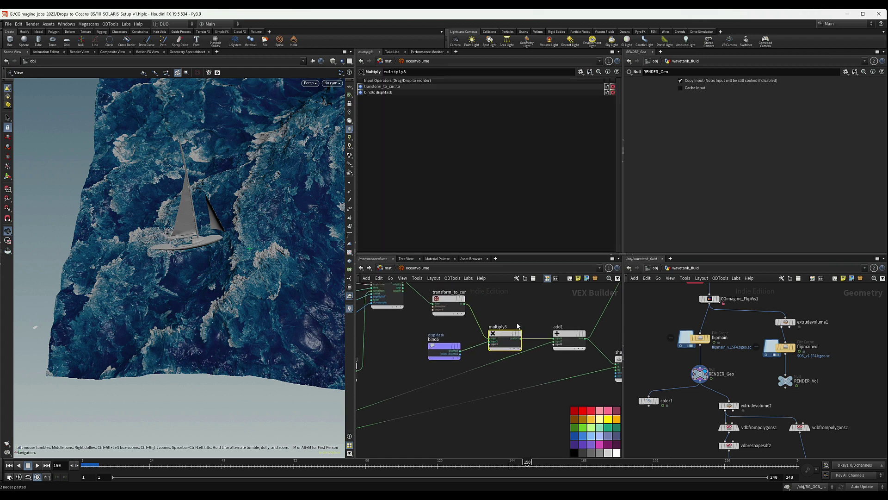
scroll(454, 324, down, 5)
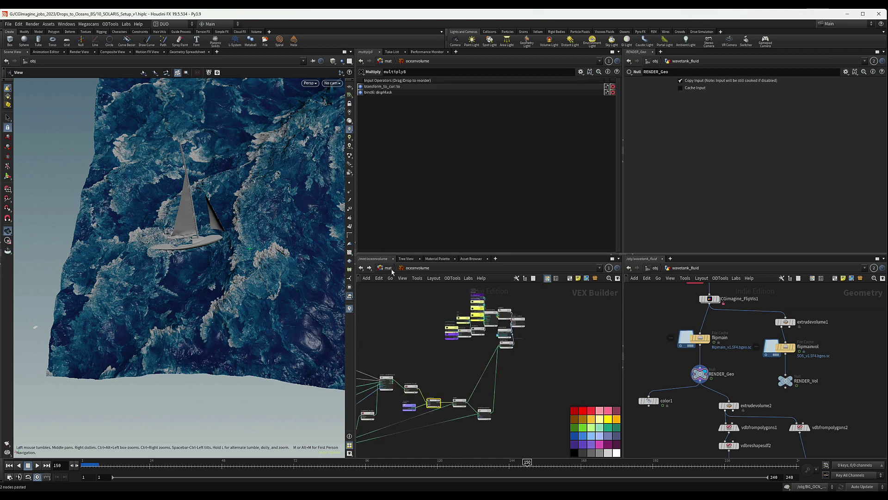
click(392, 271)
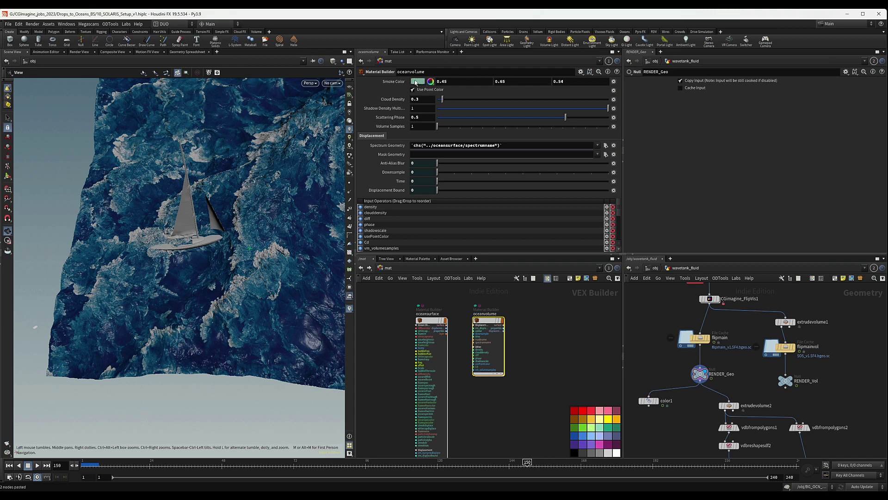
Step: Copy the oceanvolume material's Cloud Density parameter
right_click(402, 101)
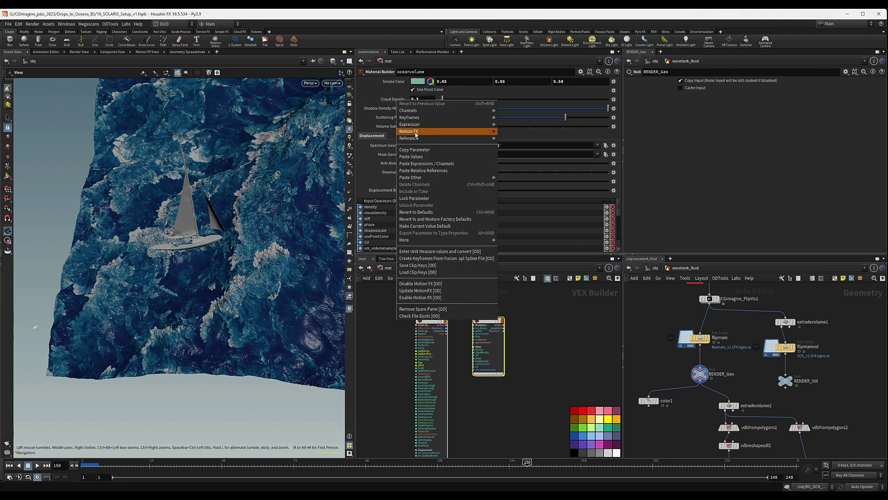
click(424, 147)
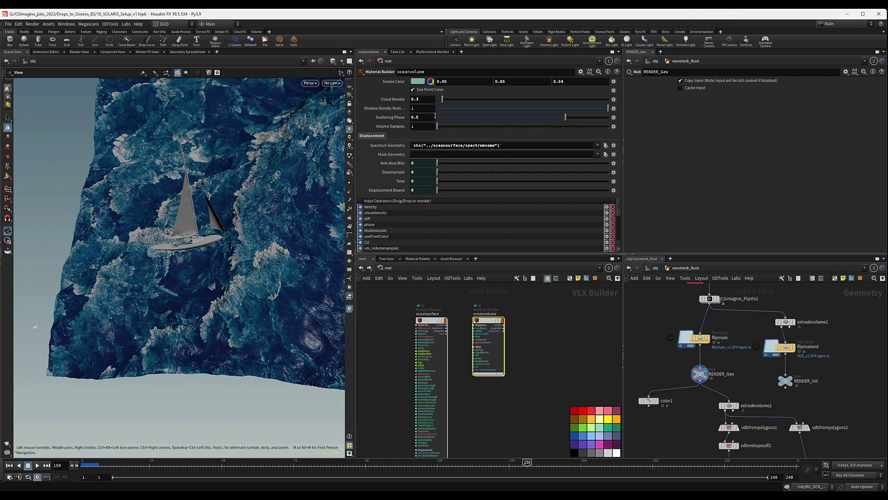
click(413, 126)
right_click(401, 100)
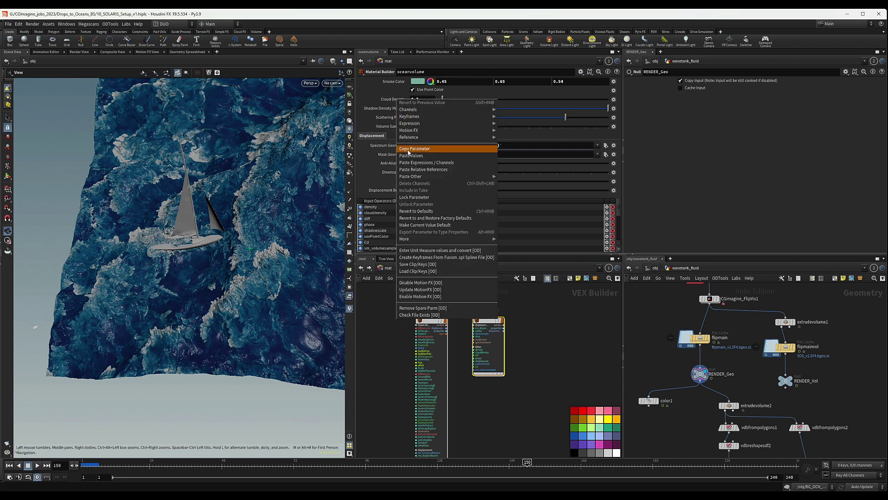
click(424, 147)
Step: In the stage network, link the first Uniform Volume value of rendergeometrysettings1 to the copied Cloud Density through a relative reference
click(384, 268)
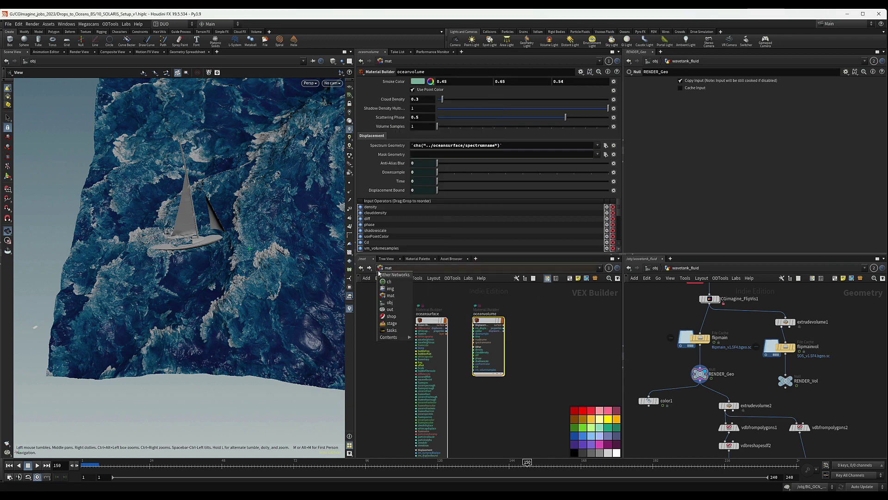
click(392, 323)
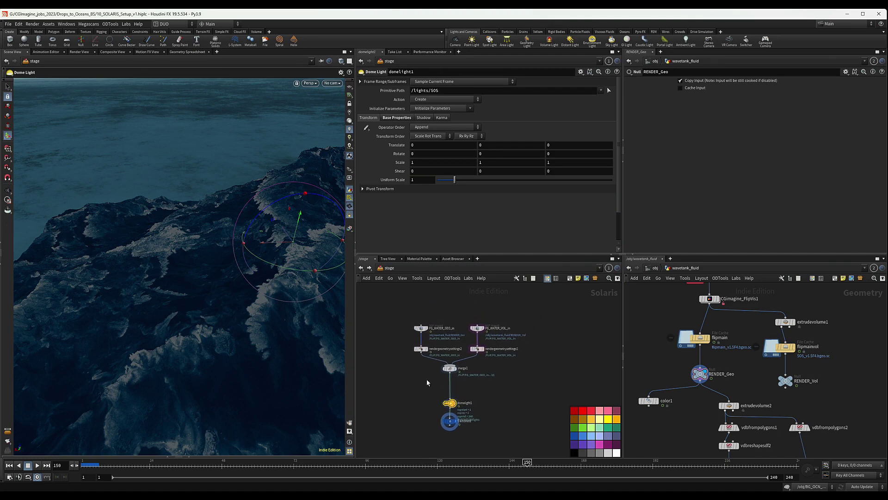
click(477, 348)
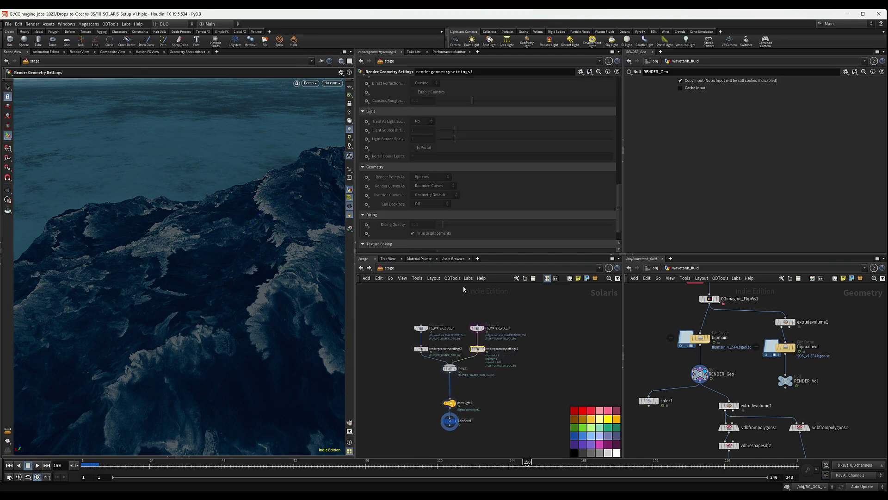
scroll(422, 104, up, 5)
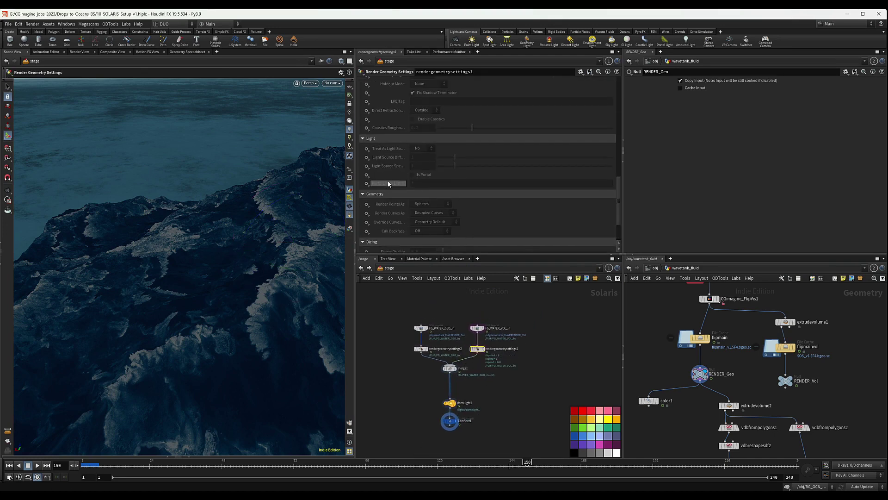
scroll(393, 176, up, 2)
right_click(387, 138)
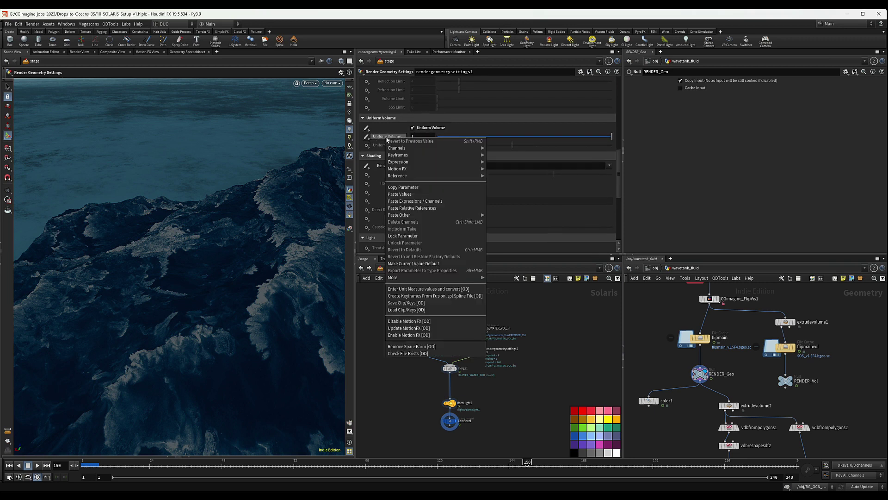
mouse_move(399, 215)
click(509, 222)
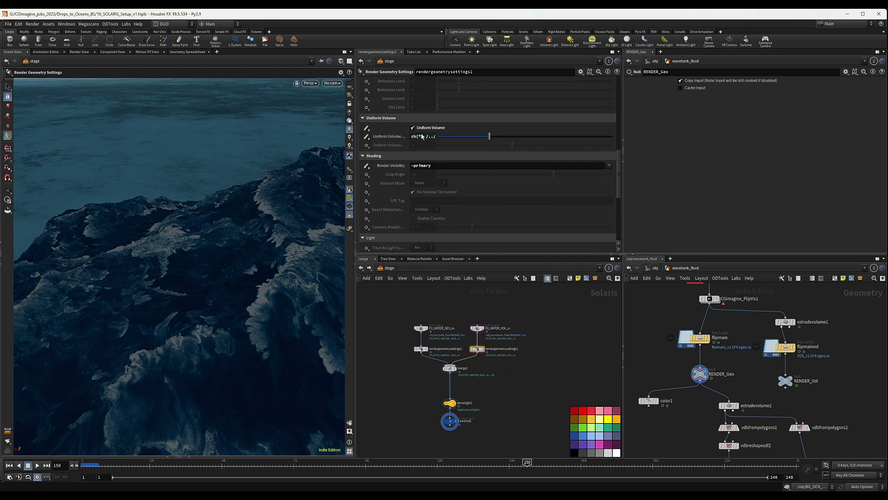
click(401, 136)
Step: Add a Material Library node between merge1 and domelight1 in the stage network
middle_drag(491, 370, 470, 356)
scroll(457, 377, up, 2)
key(Tab)
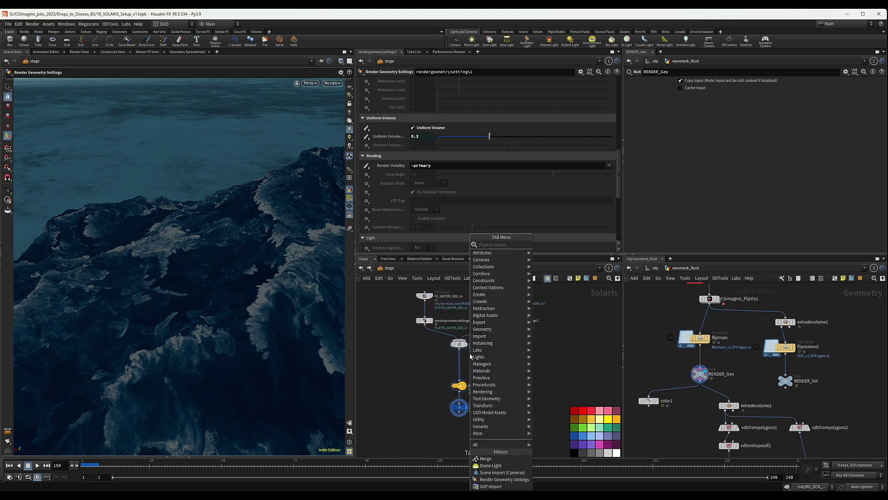
text(mat)
key(Down)
key(Return)
click(471, 356)
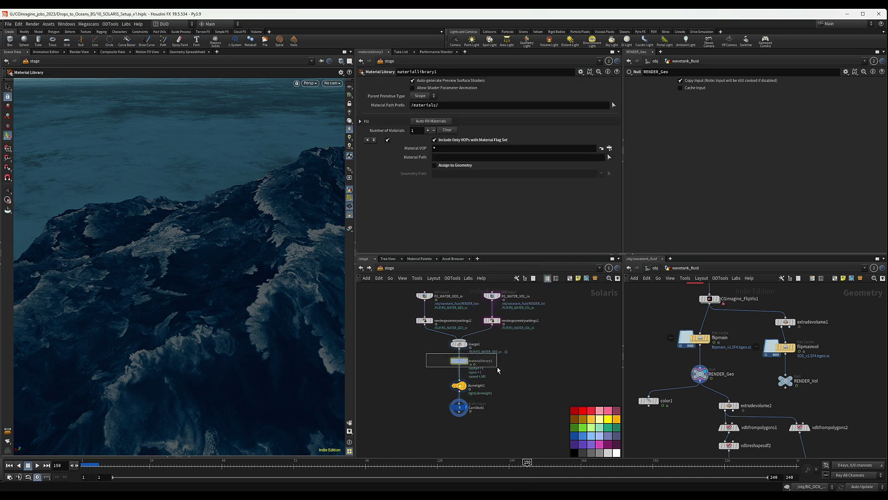
Step: Rename the Material Library node to MainFlip_Mat
scroll(482, 351, up, 4)
double_click(483, 370)
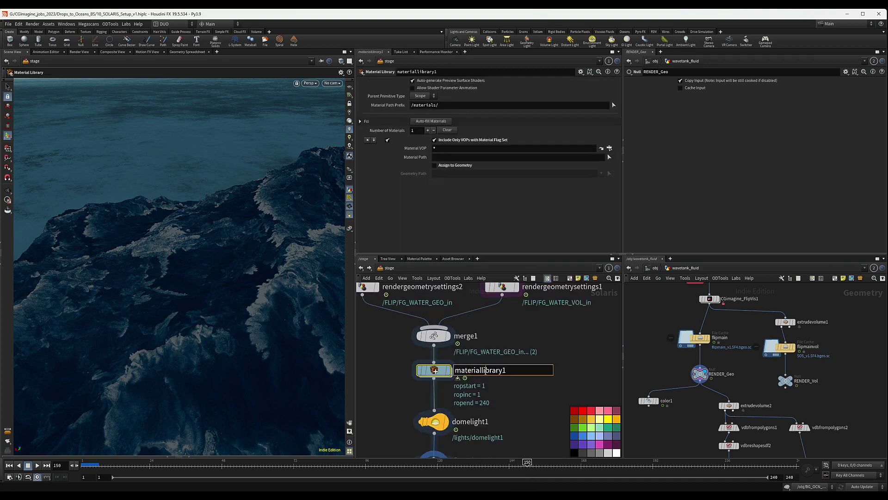
text(MainFlip_Mat)
key(Return)
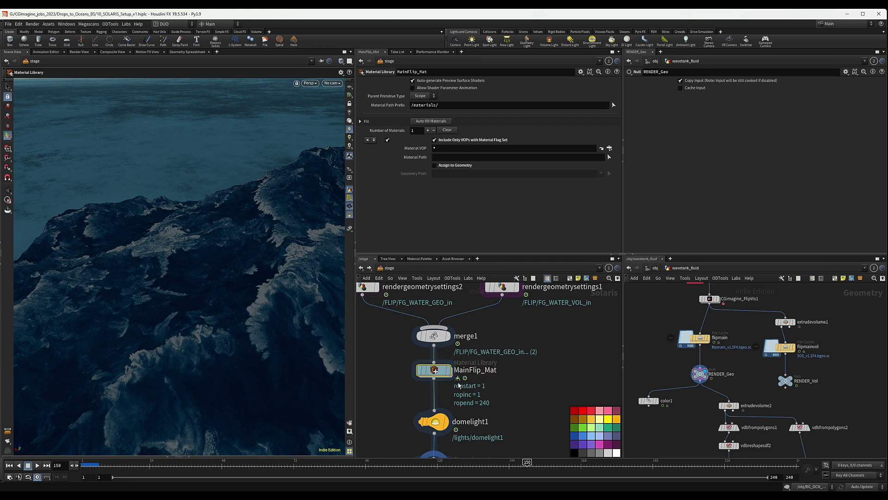
Step: Look inside the MainFlip_Mat node, return to stage, and set its Number of Materials to 2
double_click(435, 370)
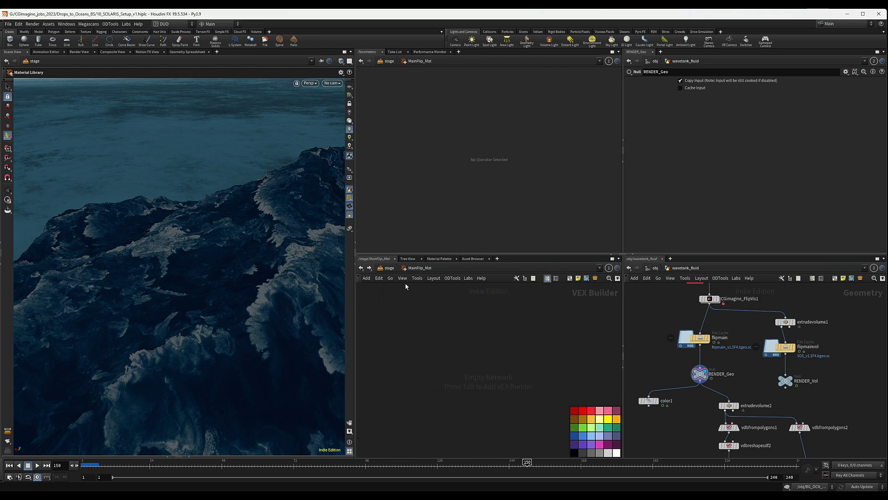
click(388, 268)
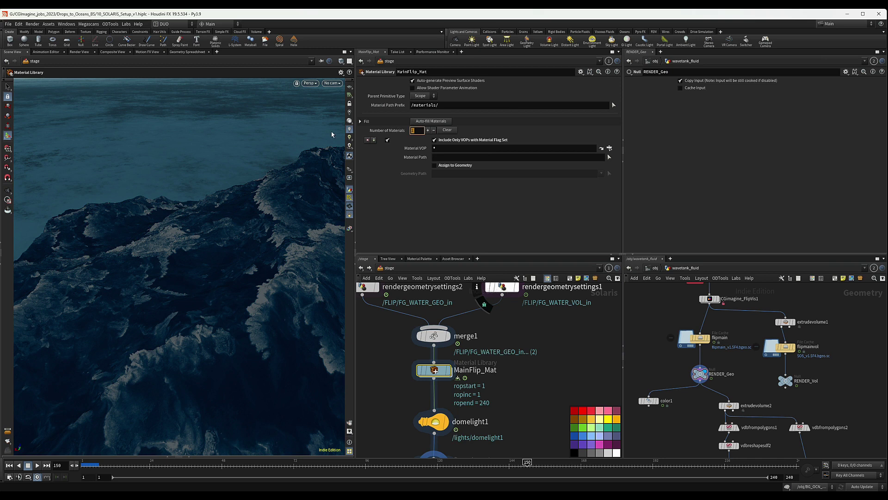
key(Return)
click(435, 181)
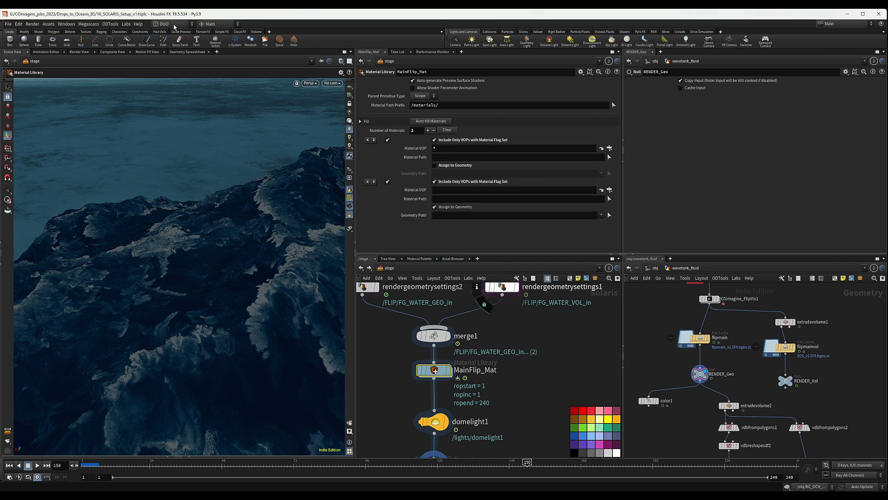
Step: Switch the desktop layout to Solaris
click(174, 25)
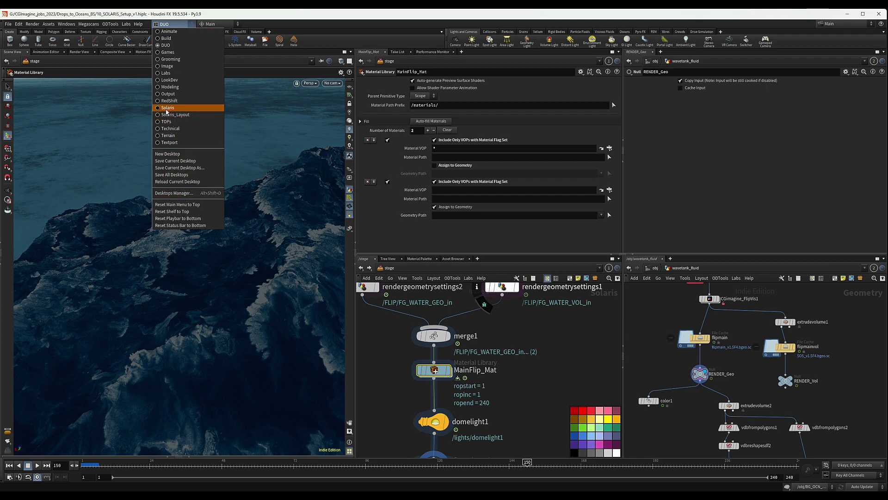
click(167, 109)
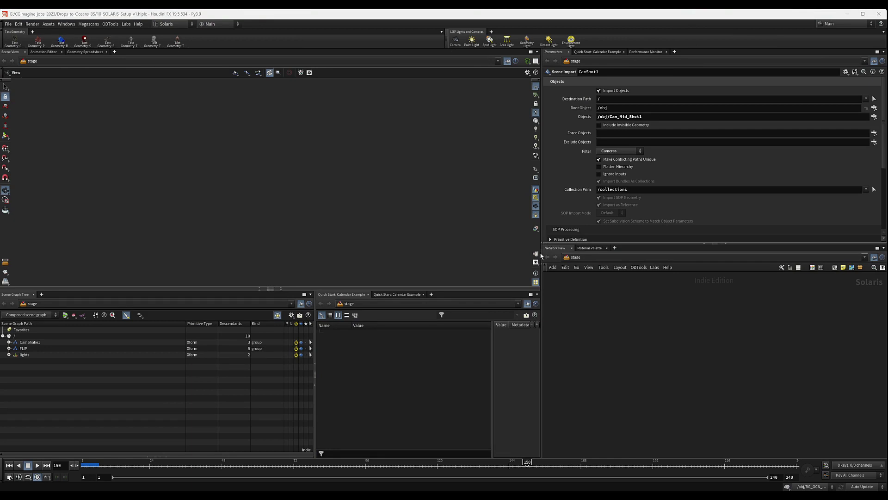
Step: Enable geometry assignment for MainFlip_Mat's first material and set the two geometry paths to /FLIP/FG_WATER_GEO_in and /FLIP/FG_WATER_VOL_in
drag(542, 256, 458, 255)
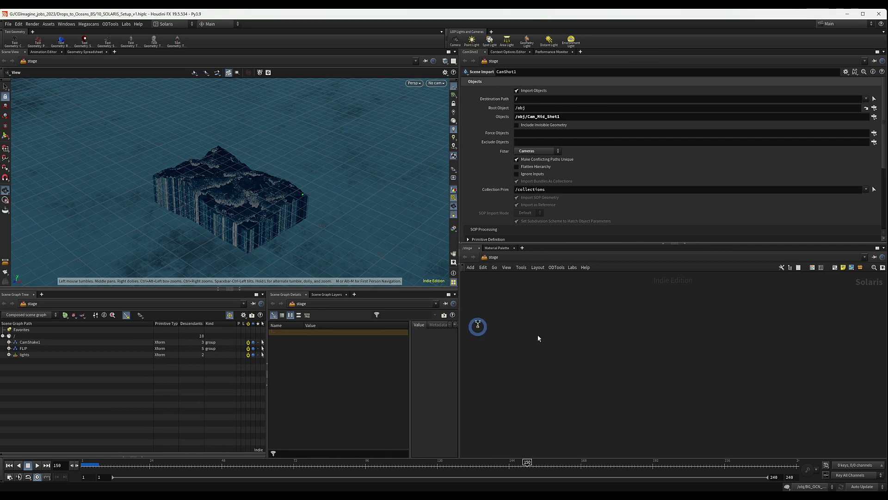
click(635, 368)
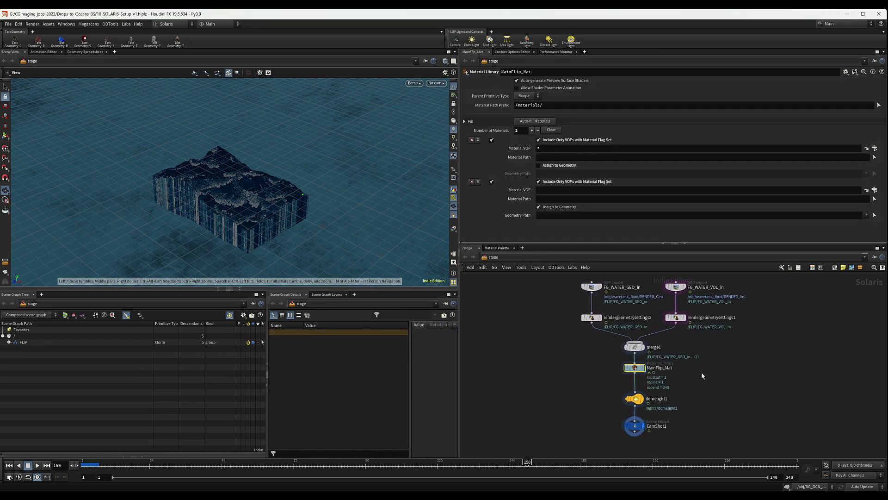
click(539, 165)
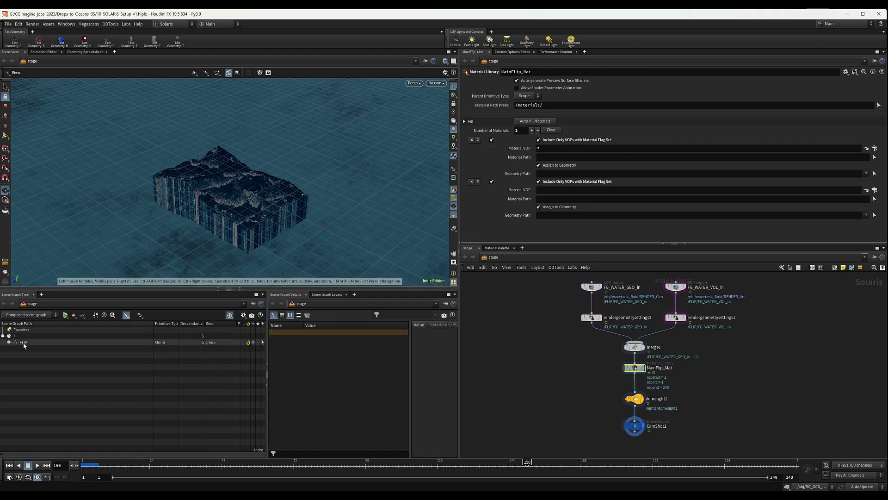
click(9, 342)
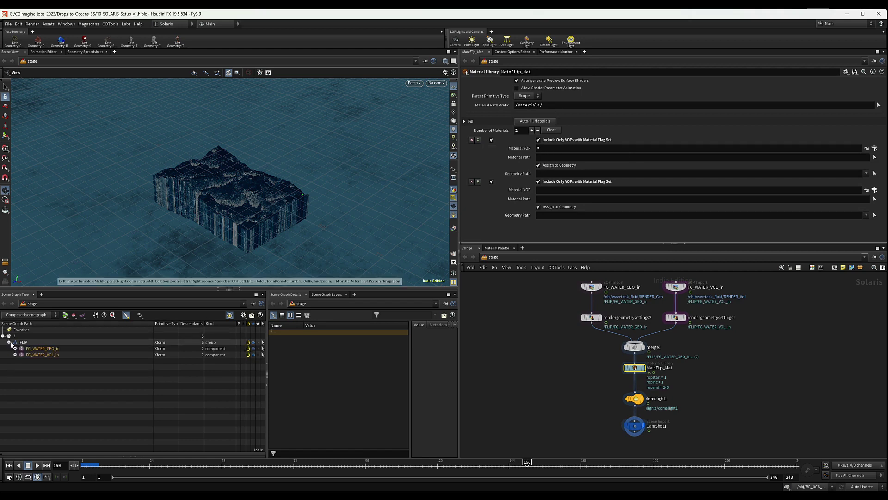
click(42, 348)
drag(42, 348, 546, 175)
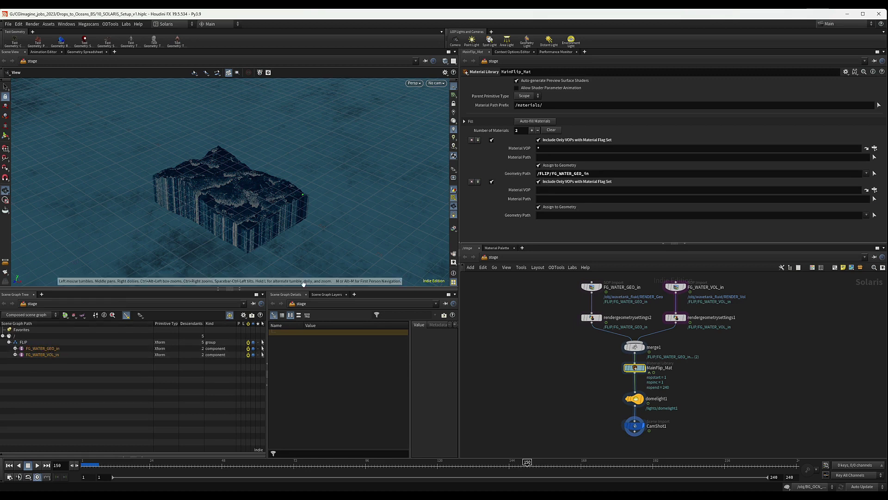
drag(41, 355, 542, 215)
Step: Set MainFlip_Mat's first Material VOP to /mat/oceansurface and the second to /mat/oceanvolume
click(874, 148)
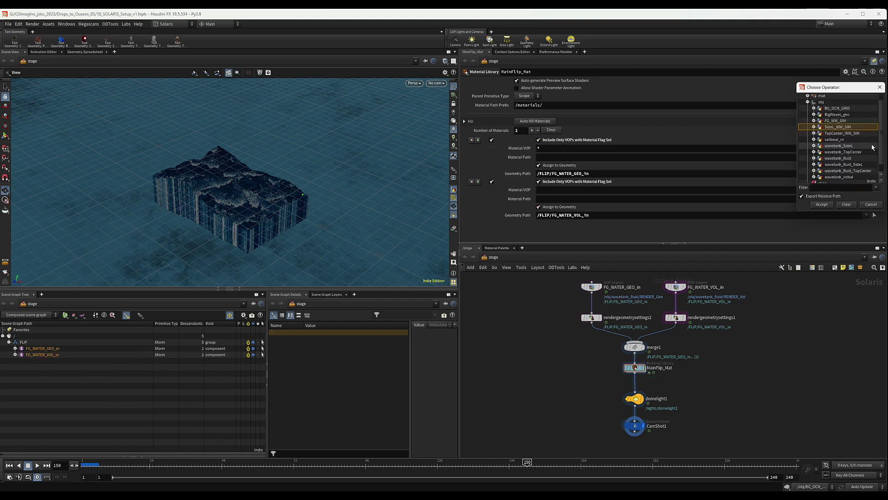
click(807, 103)
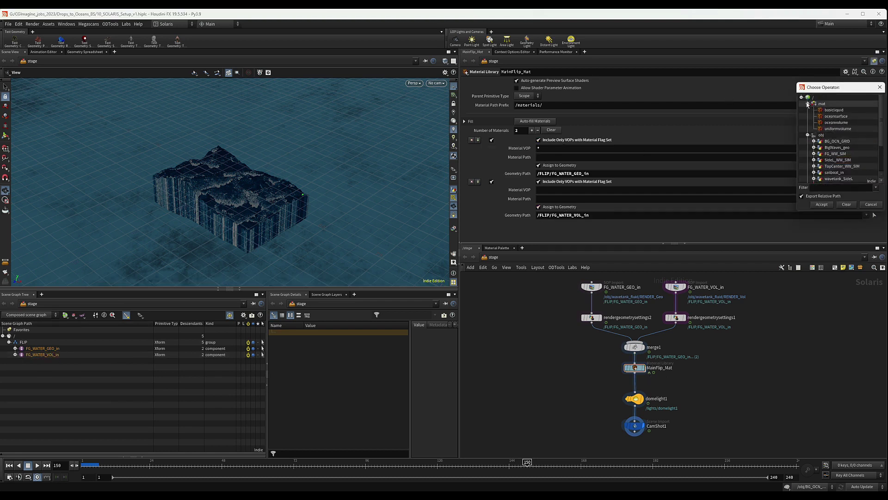
double_click(835, 118)
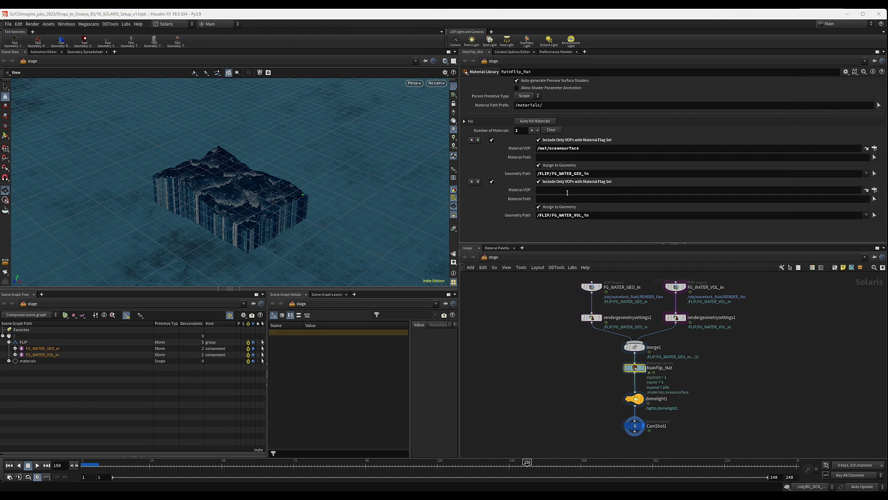
click(874, 188)
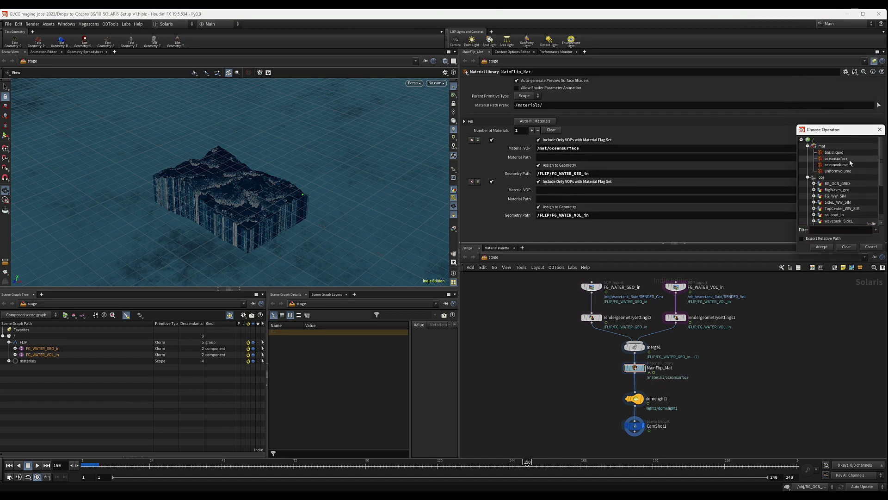
click(838, 164)
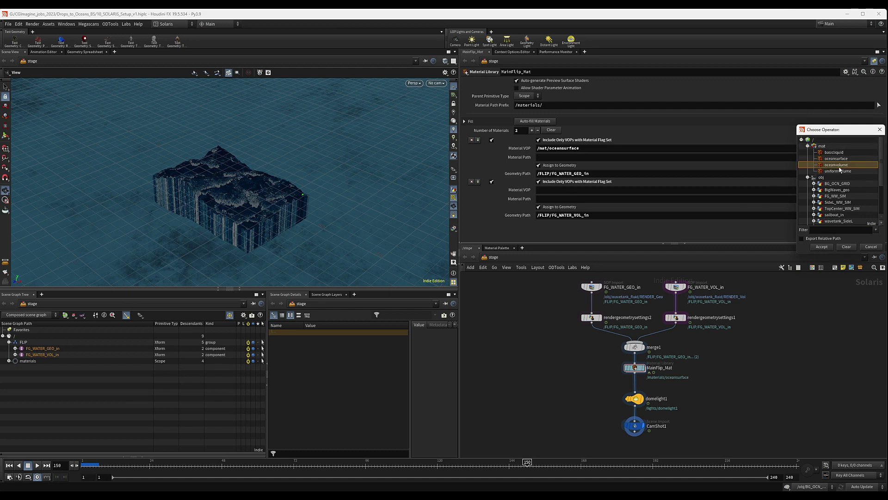
click(822, 248)
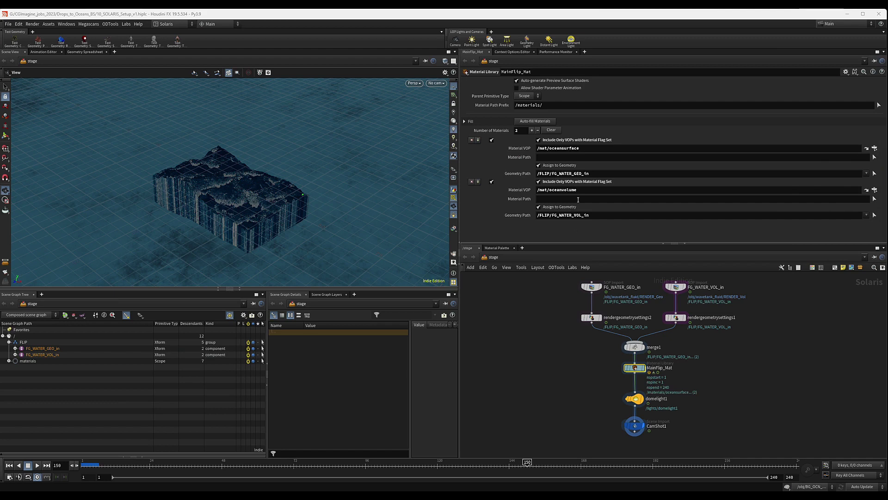
Step: Examine the oceansurface and oceanvolume materials in the mat network, including the displacement settings and the Waves diffuse settings
middle_drag(704, 375, 651, 331)
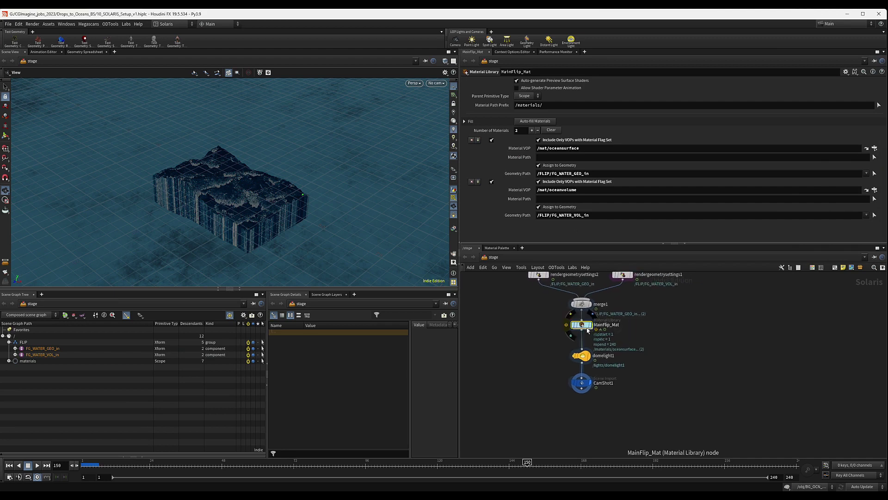
middle_click(588, 330)
middle_click(586, 329)
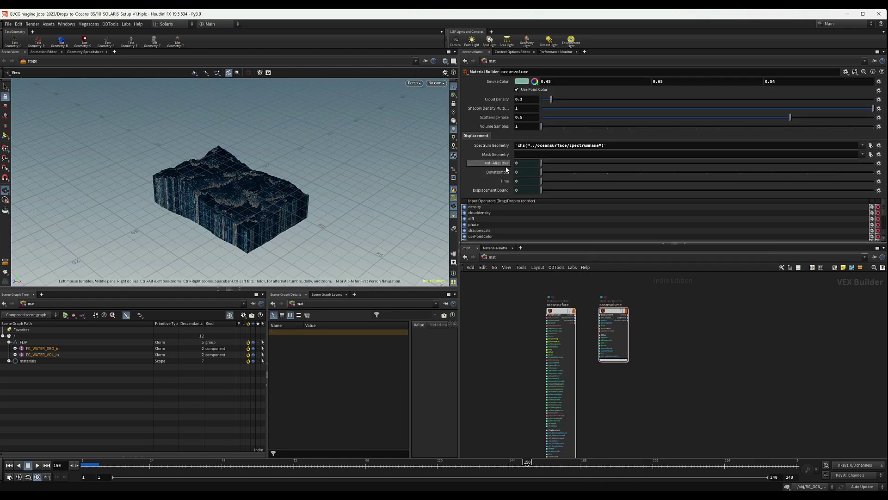
drag(586, 297, 559, 338)
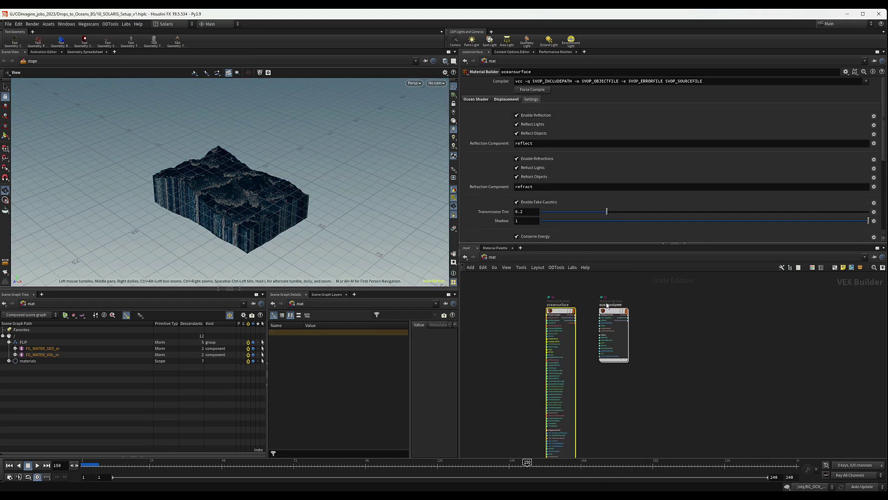
drag(639, 294, 604, 333)
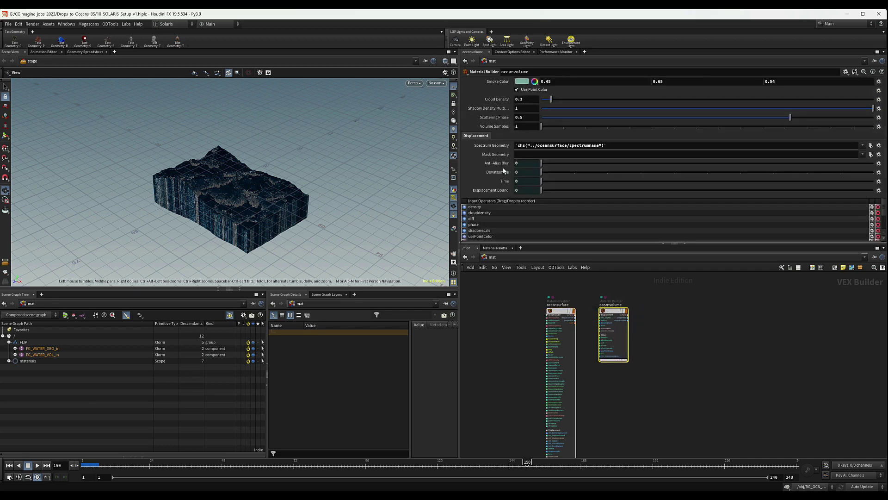
click(561, 321)
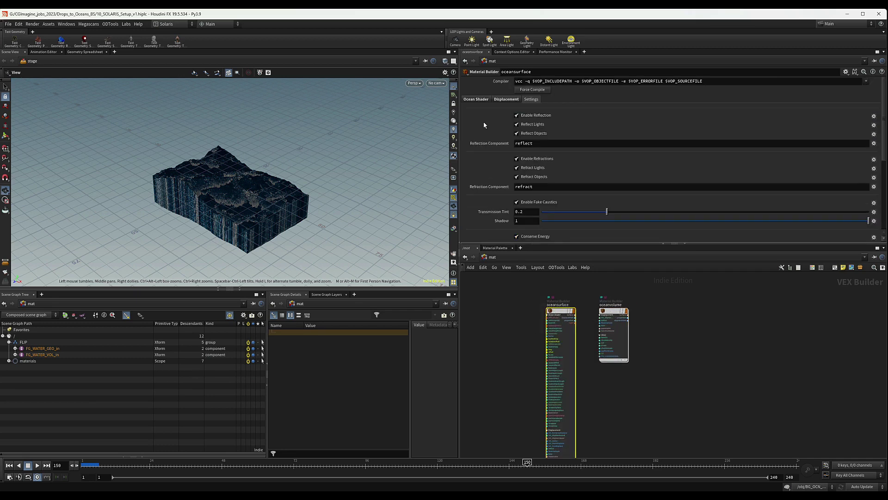
click(479, 99)
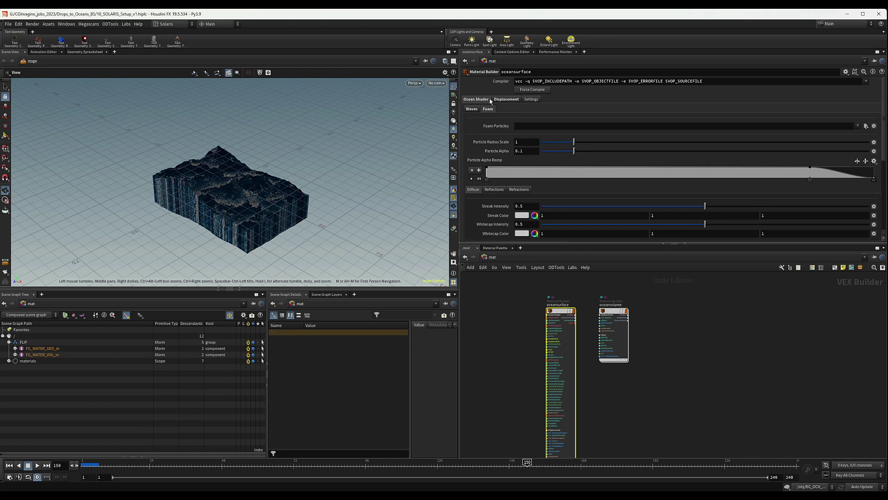
click(474, 109)
scroll(481, 177, down, 3)
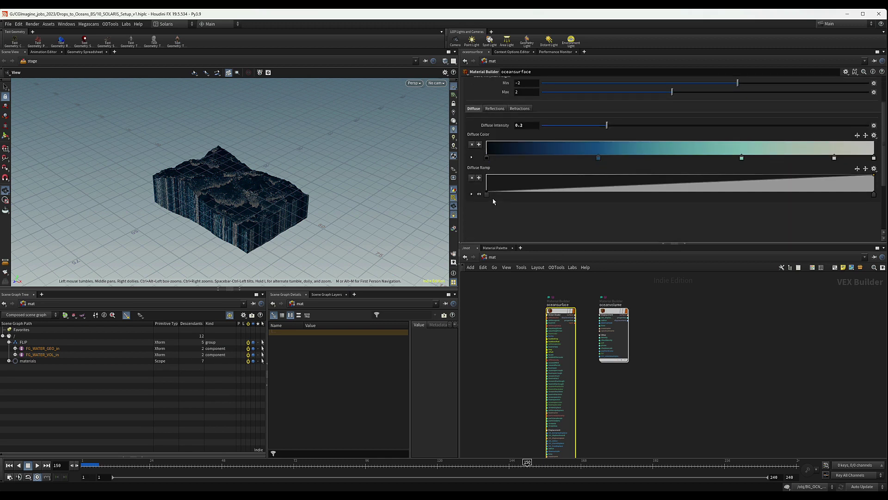
drag(659, 295, 570, 360)
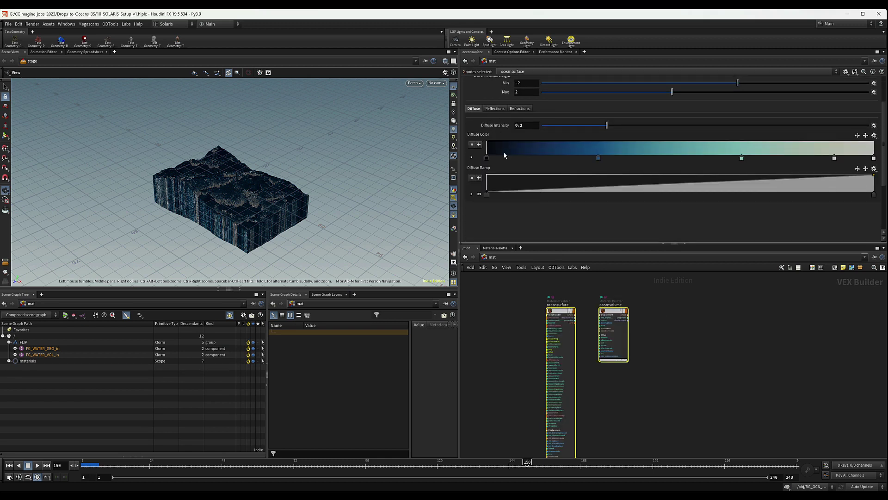
Step: Set the displacement Time of the oceanvolume material to $T
click(616, 311)
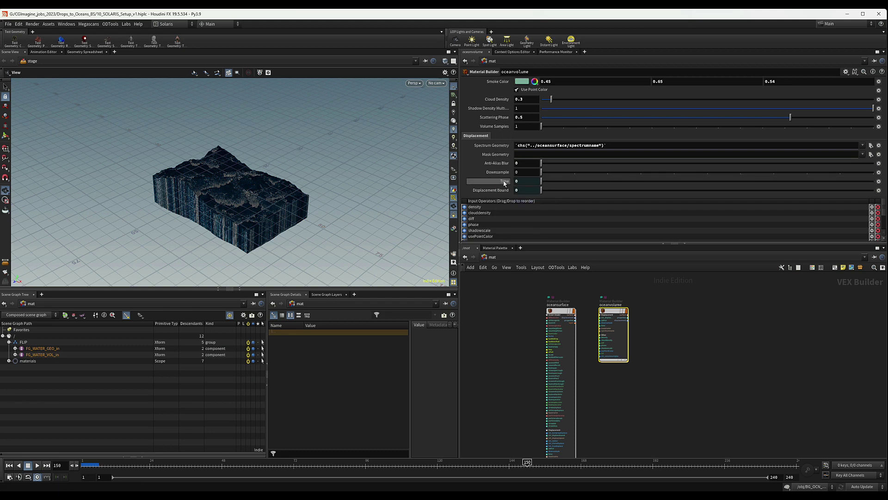
click(503, 183)
click(504, 184)
click(476, 183)
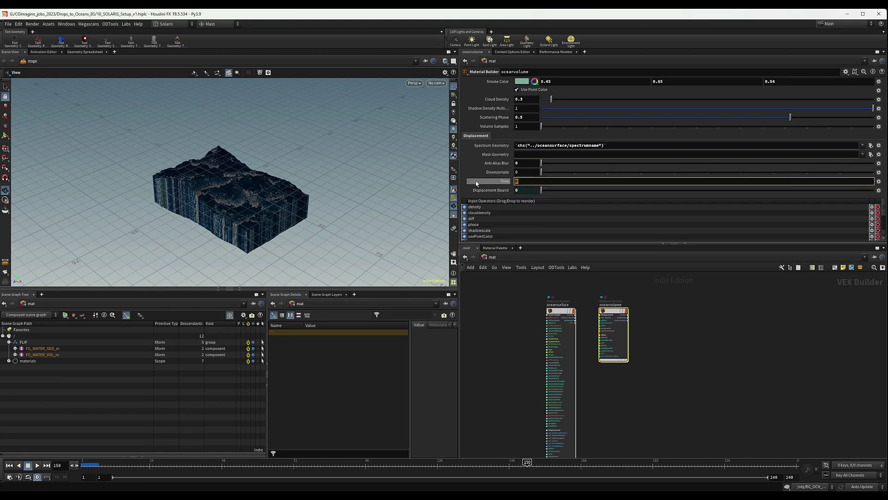
text($T)
click(738, 372)
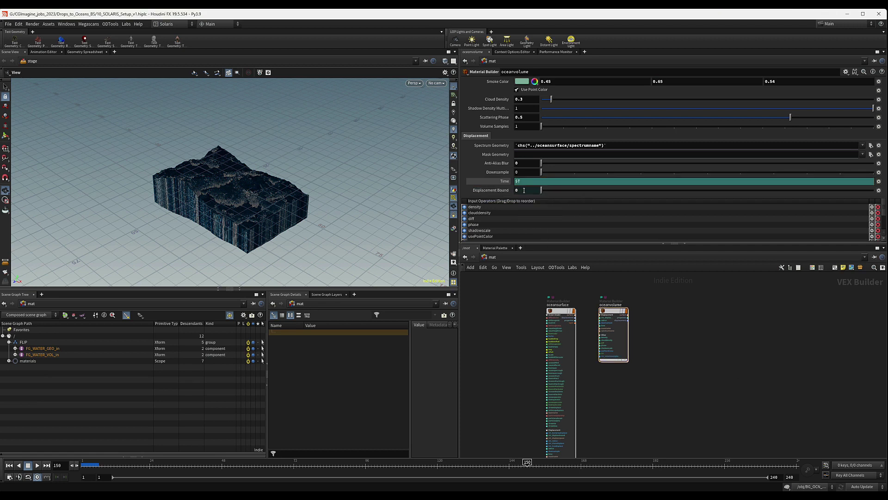
Step: Show the oceansurface material's Ocean Shader wave parameters
click(561, 311)
scroll(498, 113, up, 3)
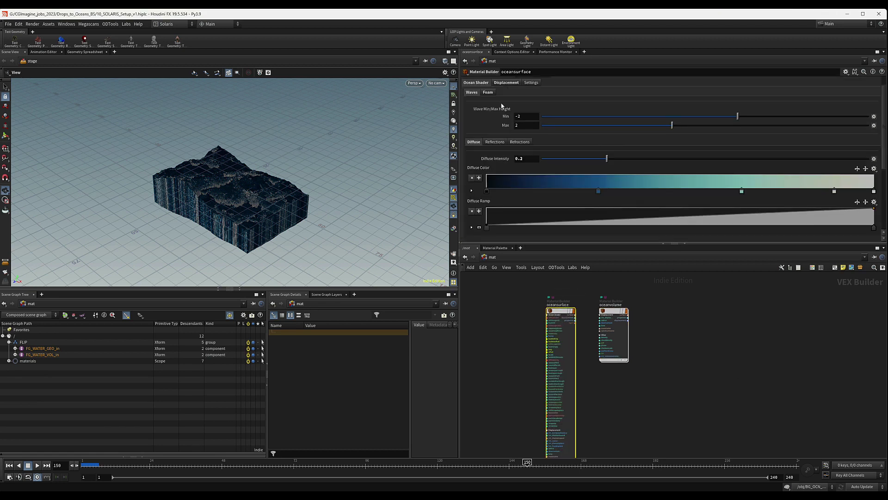
Step: Link the oceanvolume material's Displacement Bound to the oceansurface material's Displacement Bound with a relative reference
click(507, 90)
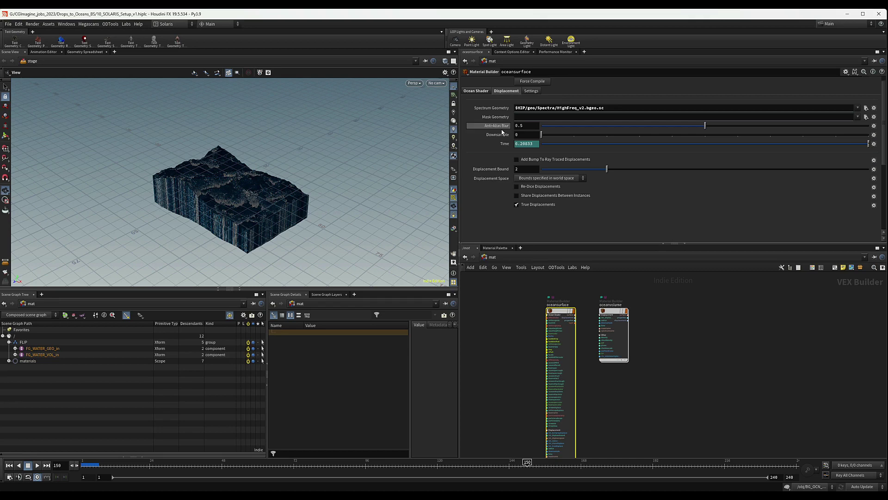
right_click(507, 145)
click(504, 146)
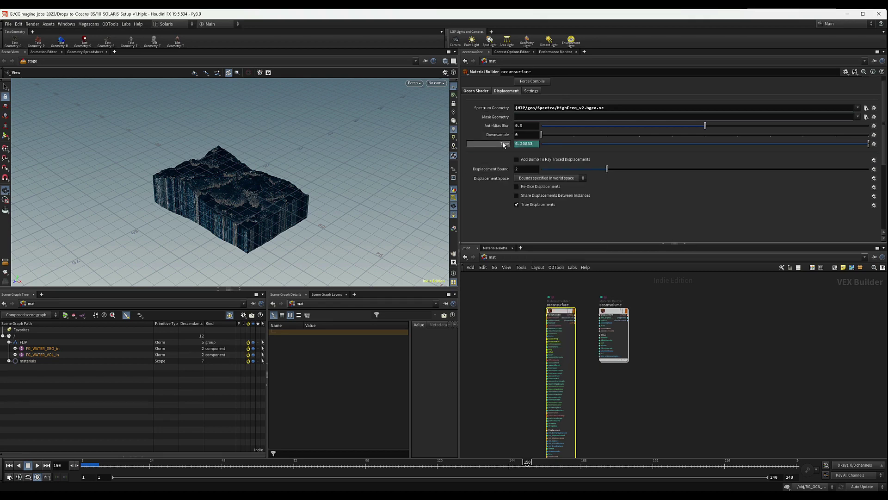
right_click(504, 144)
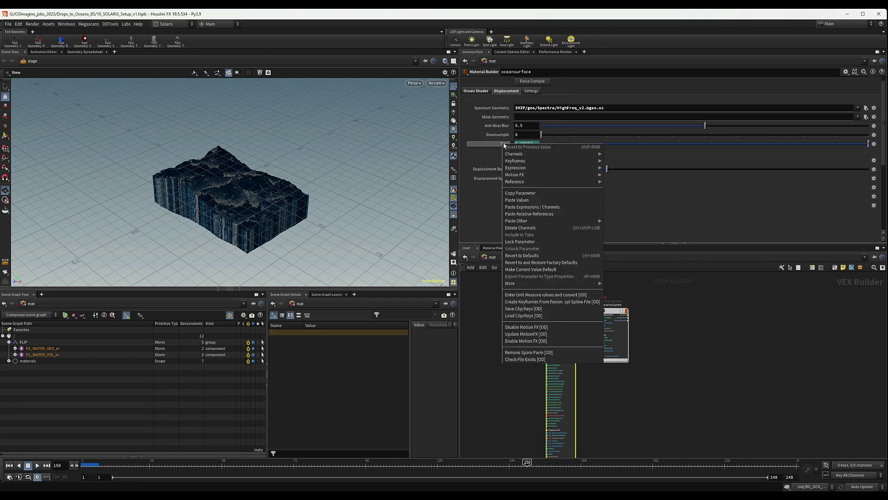
click(503, 144)
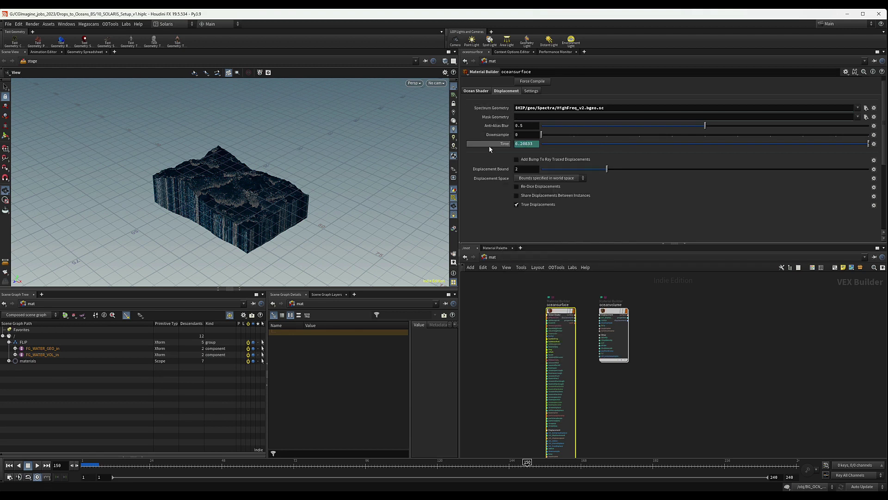
right_click(499, 170)
click(519, 220)
click(610, 313)
right_click(499, 188)
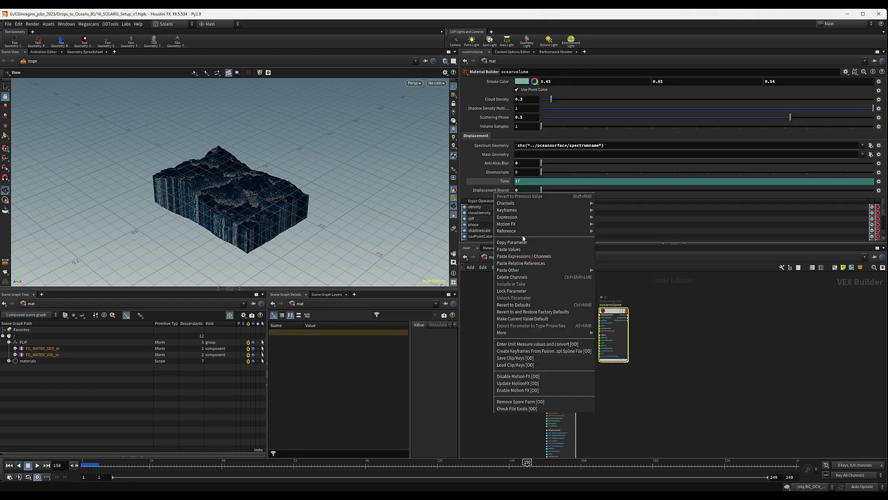
click(521, 263)
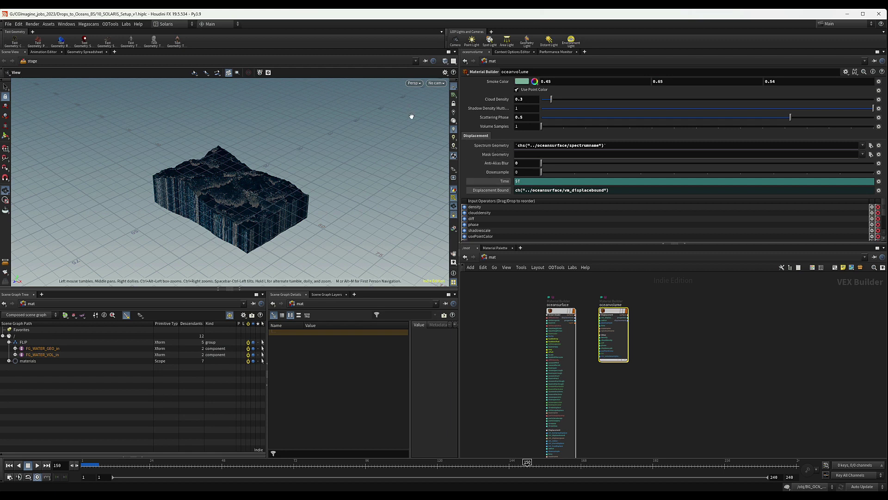
click(740, 344)
click(499, 191)
Step: Return to the stage network, add the Karma render nodes below CamShot1, and space usdrender_rop1 lower beneath karmarendersettings
click(490, 258)
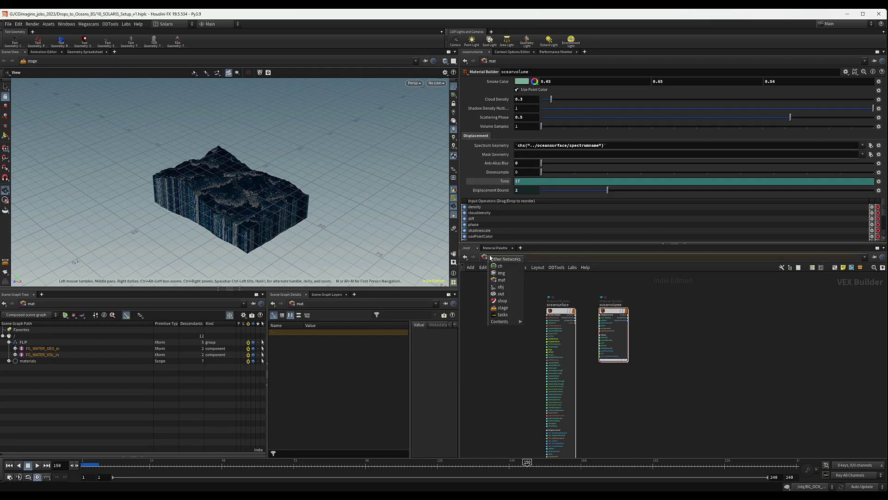
click(504, 298)
middle_drag(672, 355, 634, 299)
middle_drag(528, 383, 568, 370)
click(567, 370)
key(Tab)
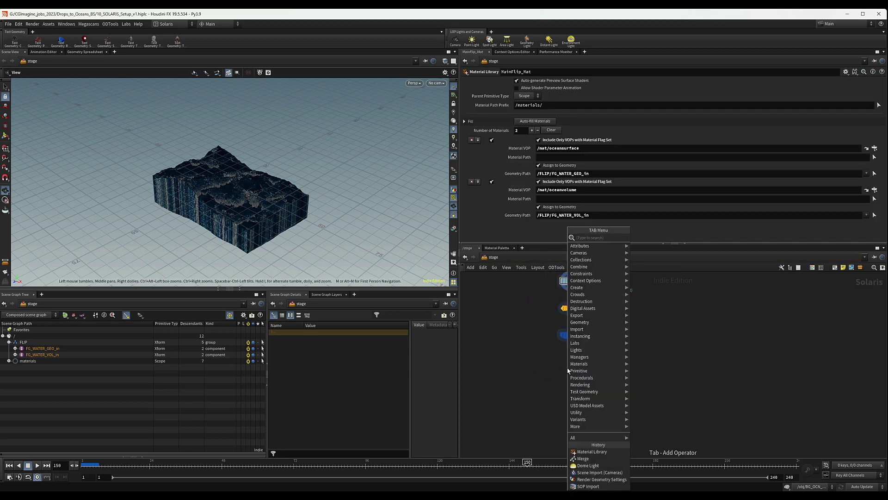
text(karm)
key(Return)
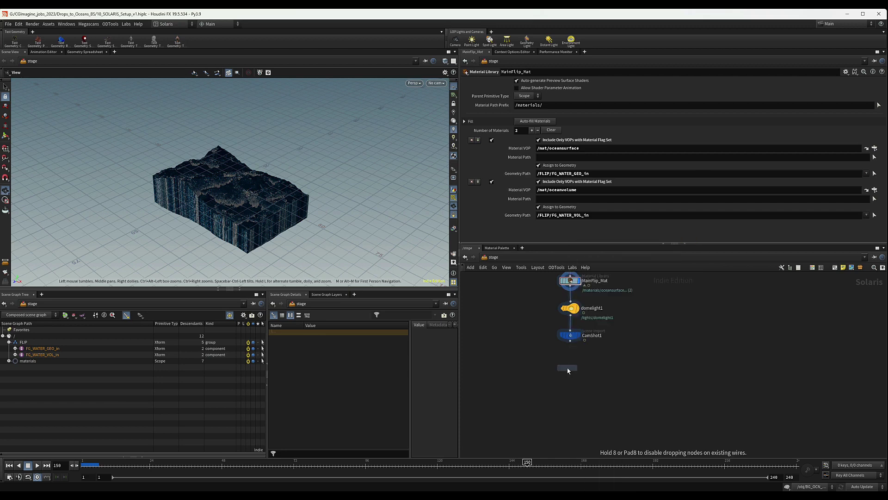
click(568, 370)
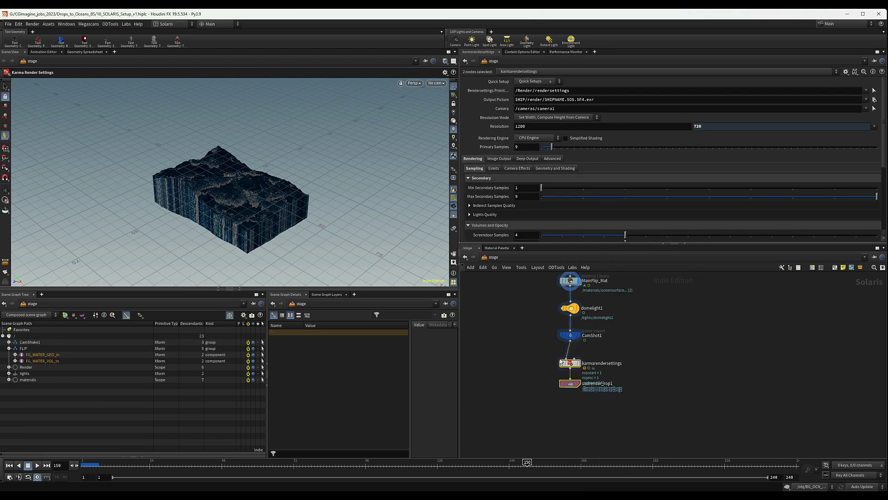
drag(532, 353, 567, 402)
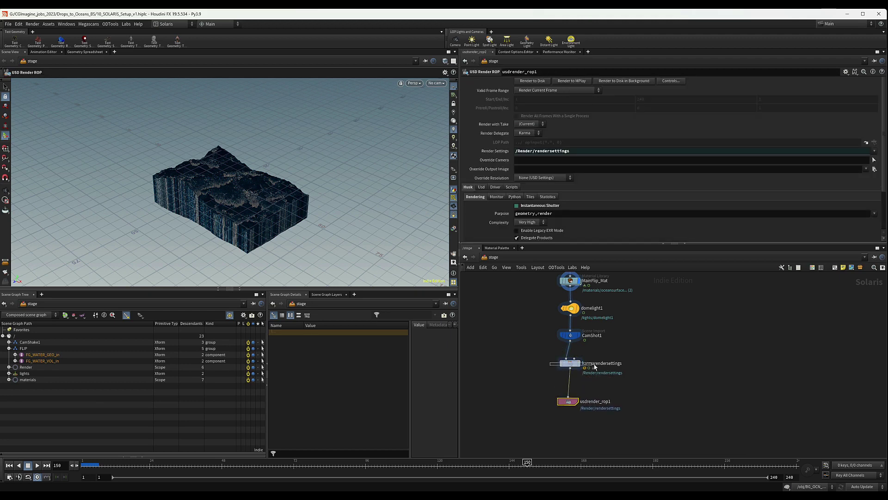
Step: Set the render camera of karmarendersettings to /CamShake1/translate1/Cam_Mid_Shot1
click(575, 363)
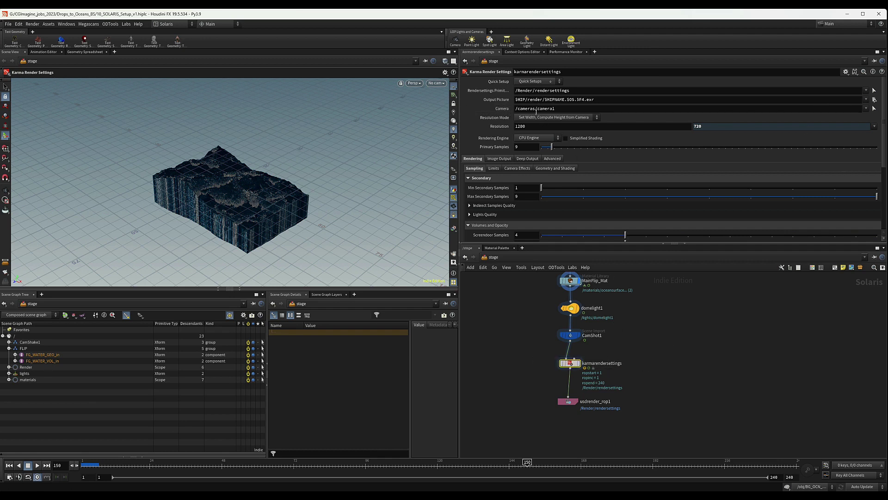
click(866, 108)
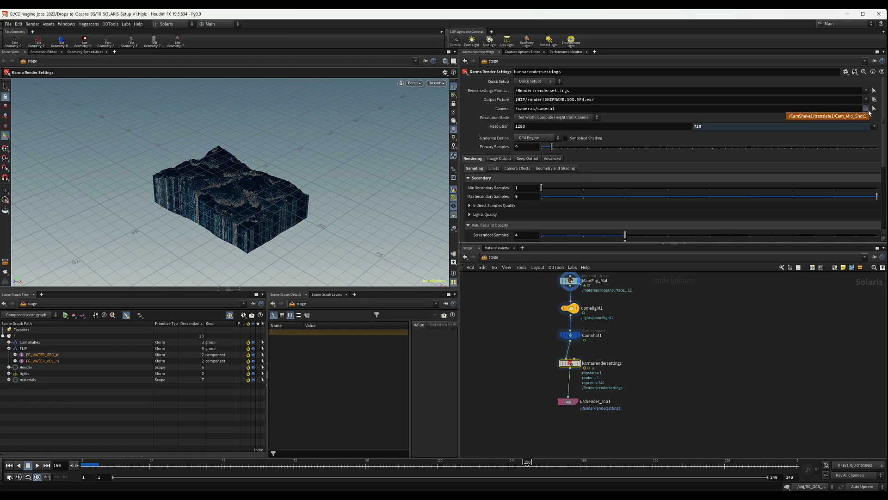
click(835, 117)
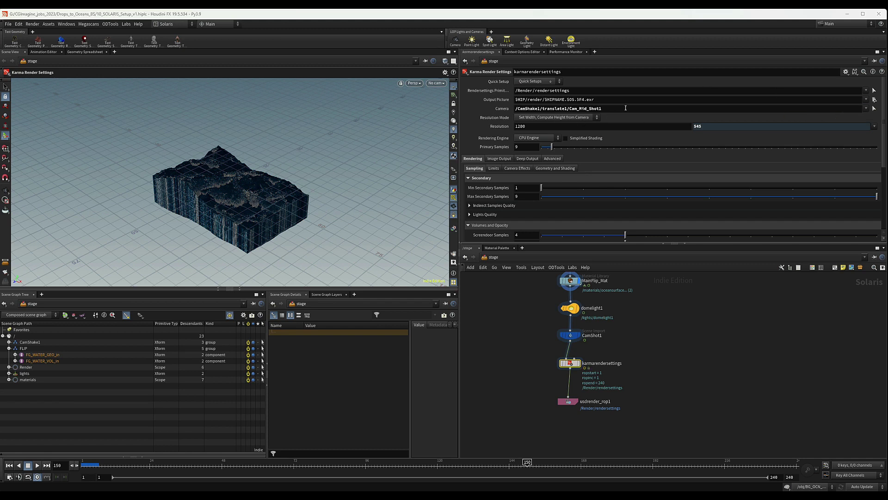
Step: Switch the karmarendersettings resolution mode to Manual and set the resolution to 1920 by 818
click(551, 118)
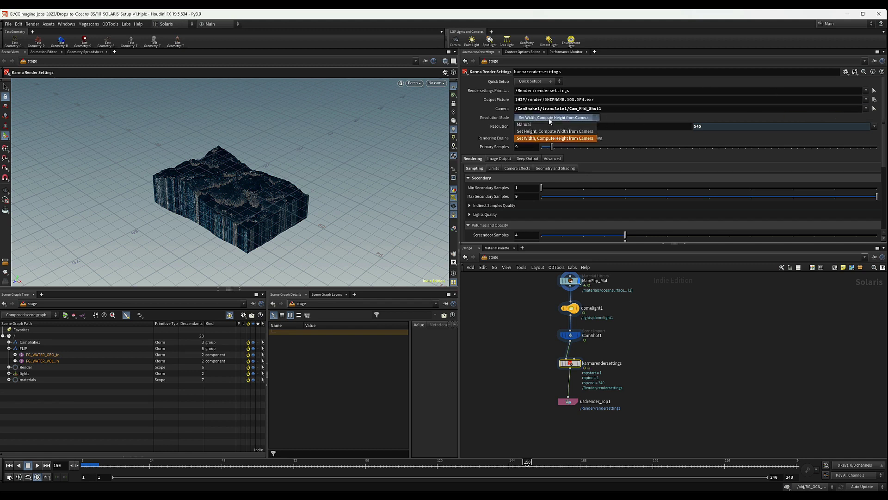
click(526, 125)
click(521, 126)
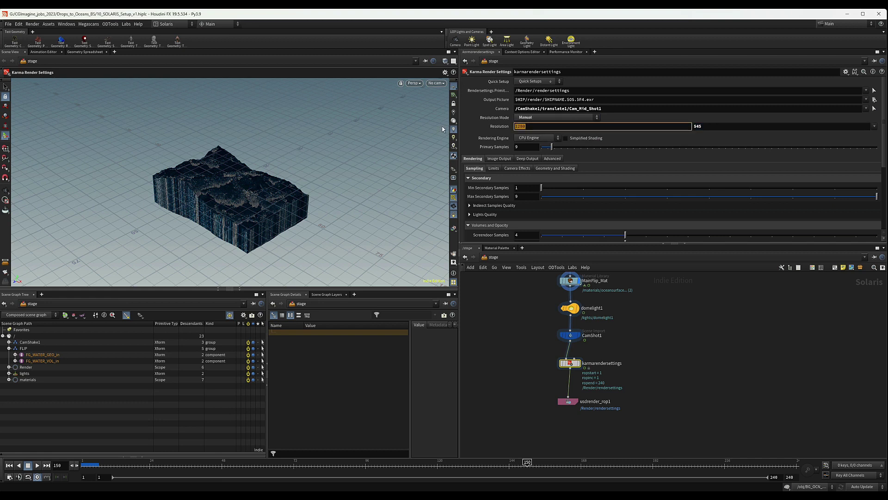
text(1920)
key(Tab)
text(8181)
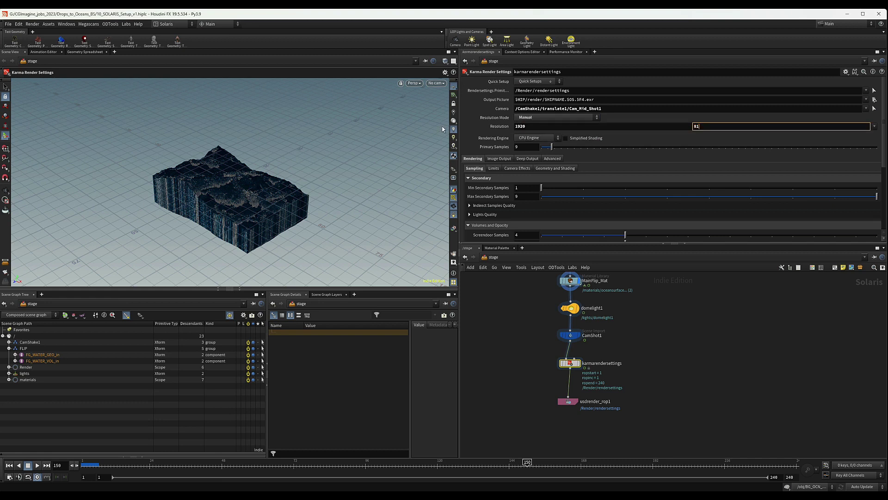
key(Return)
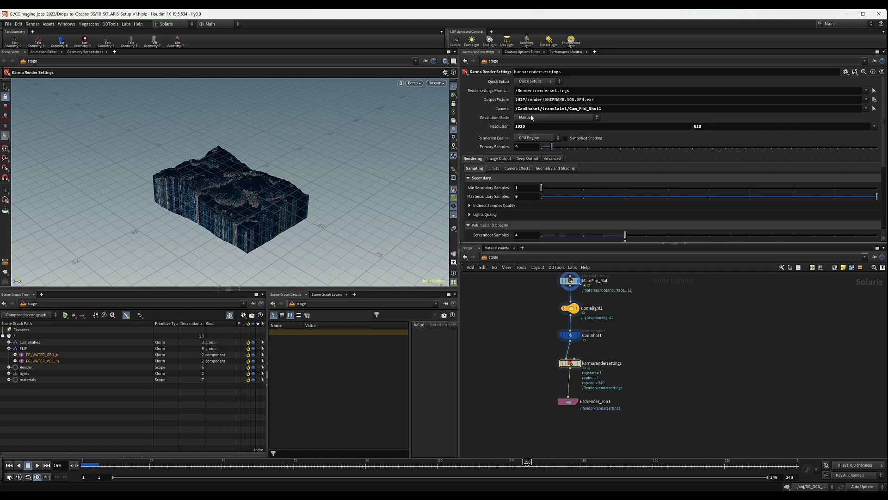
Step: Set the Karma primary samples to 32 and the max secondary samples to 4, and show the Camera Effects settings
drag(523, 146, 439, 150)
text(32)
key(Return)
click(518, 197)
text(9)
key(Return)
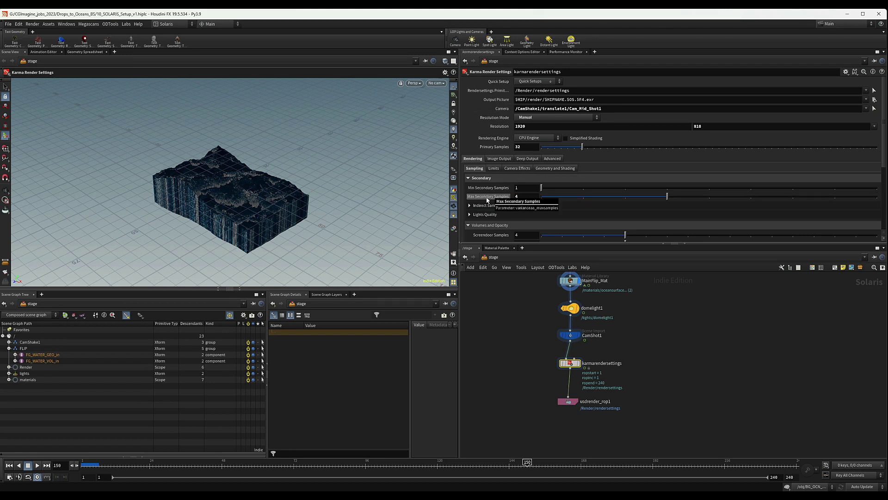
click(493, 168)
click(518, 168)
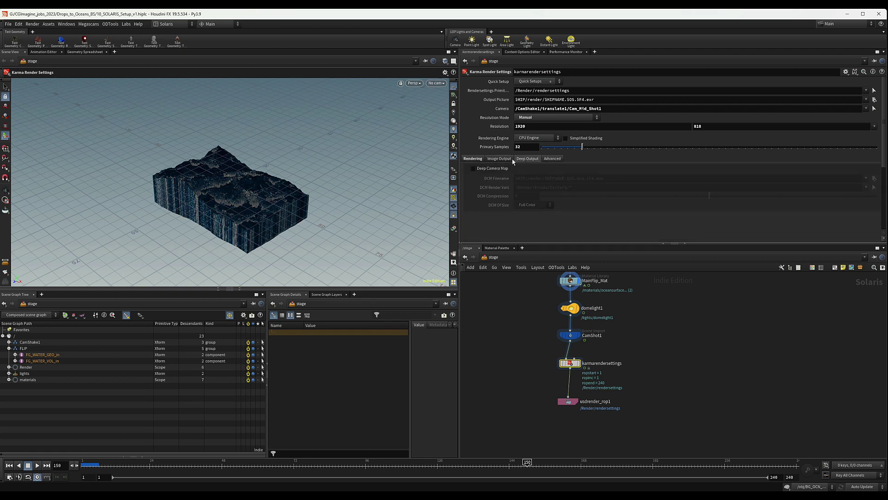
Step: Display the karmarendersettings node and look through Cam_Mid_Shot1 in a Karma viewport render
click(437, 84)
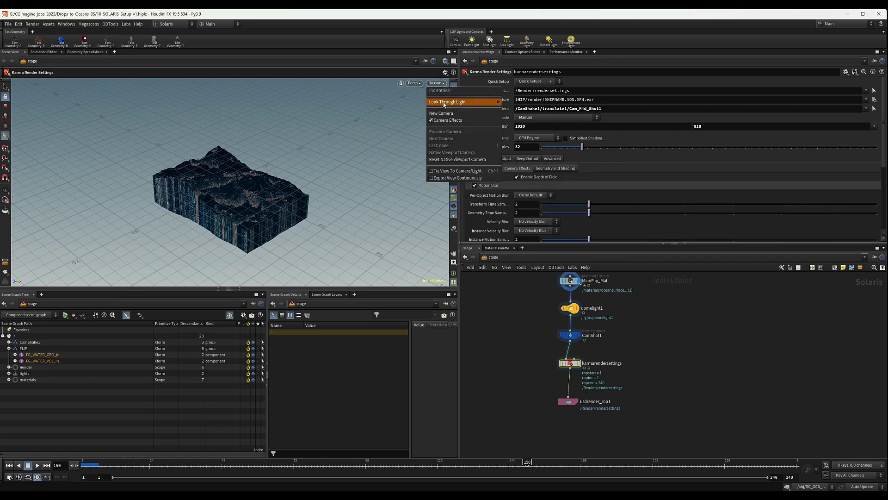
click(436, 83)
scroll(578, 357, up, 2)
click(582, 365)
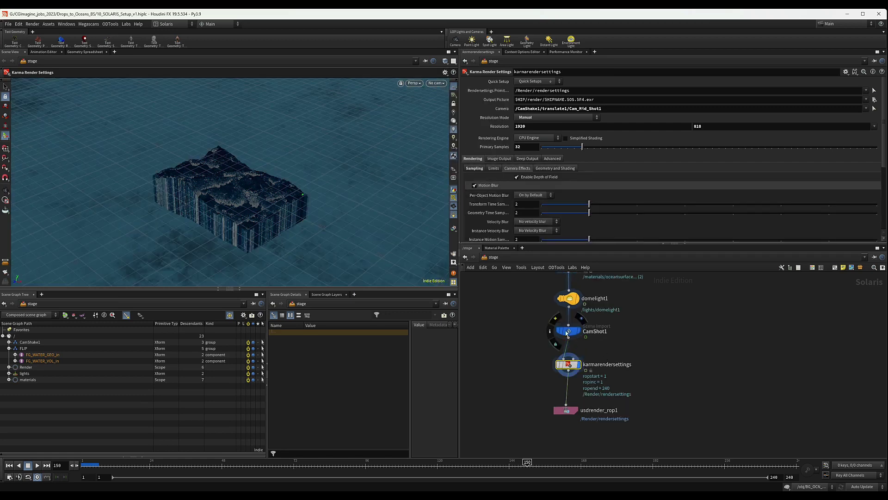
click(437, 84)
click(448, 98)
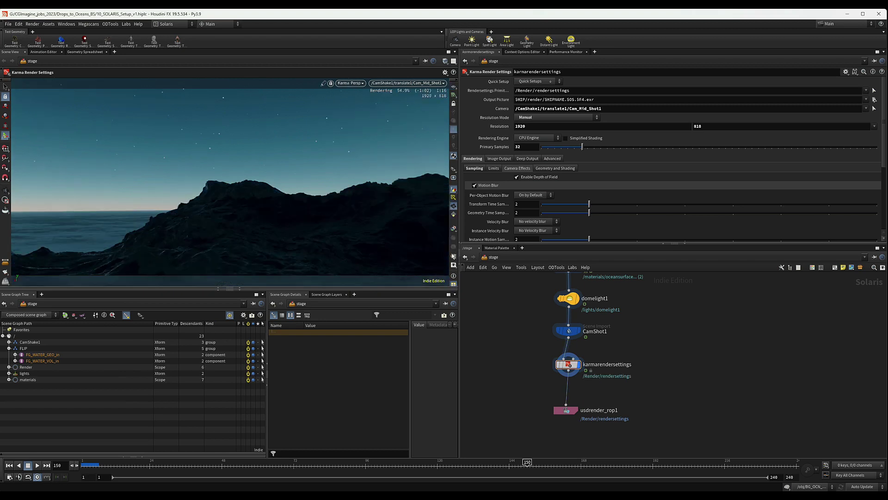
Step: Enlarge the scene view by collapsing the scene graph panes beneath it and widening it toward the network editor
click(238, 290)
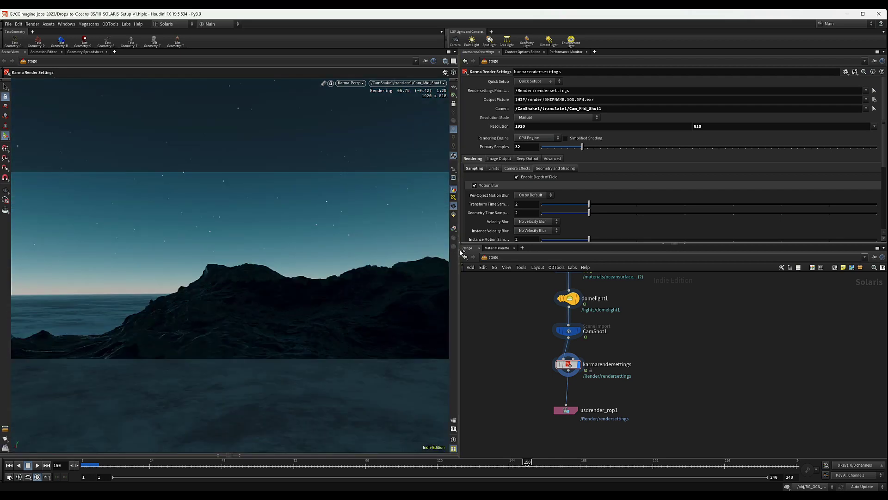
drag(460, 255, 569, 261)
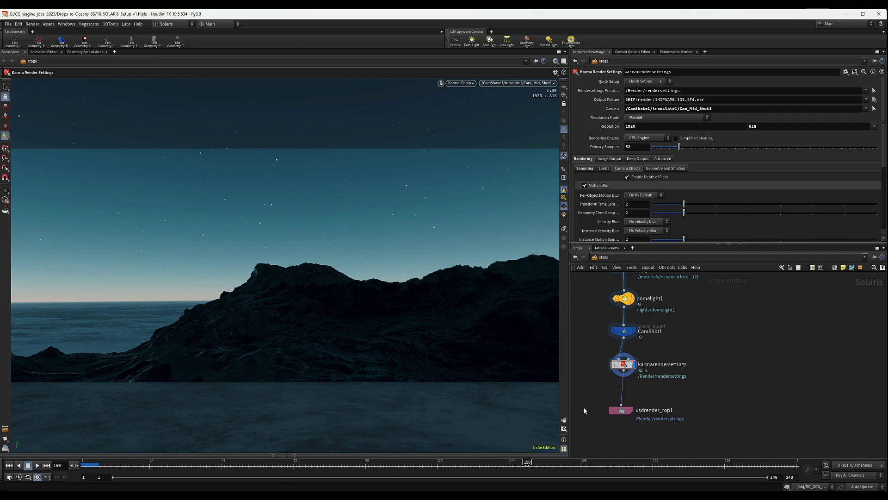
Step: Duplicate the MAIN_FLIP network box with all its nodes and place the copy beside the original
scroll(787, 341, down, 5)
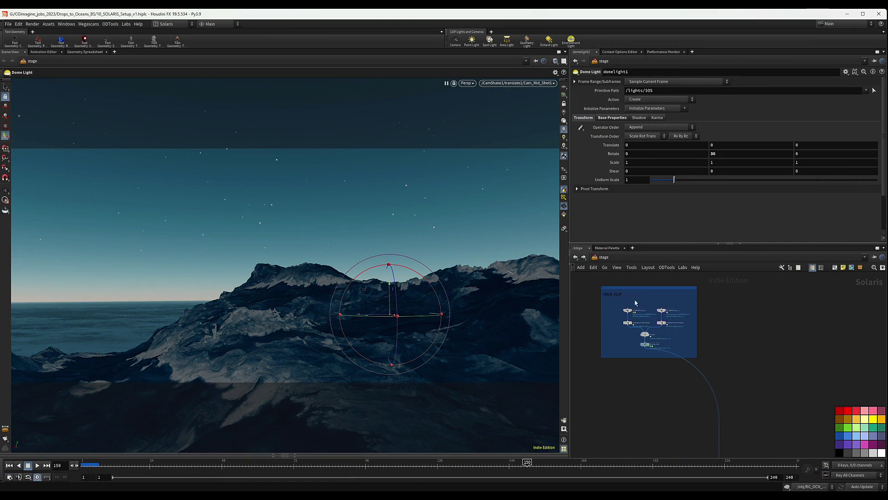
scroll(636, 302, up, 3)
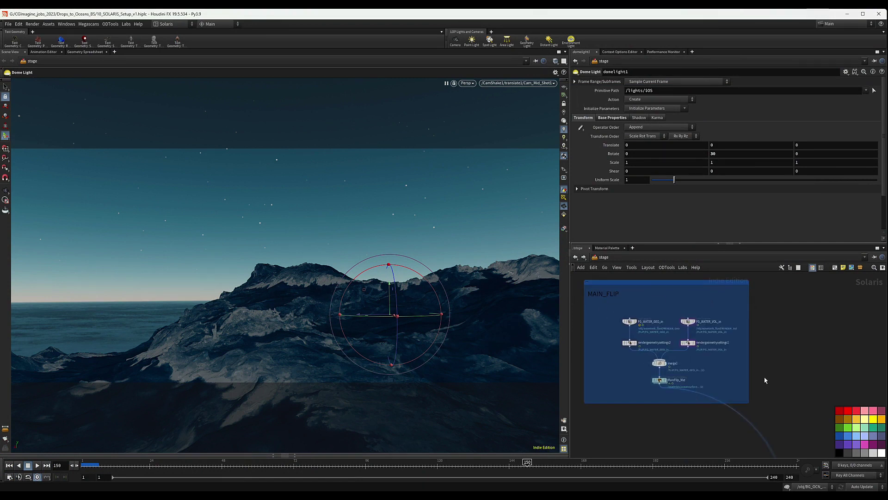
scroll(802, 369, down, 3)
middle_drag(796, 352, 755, 346)
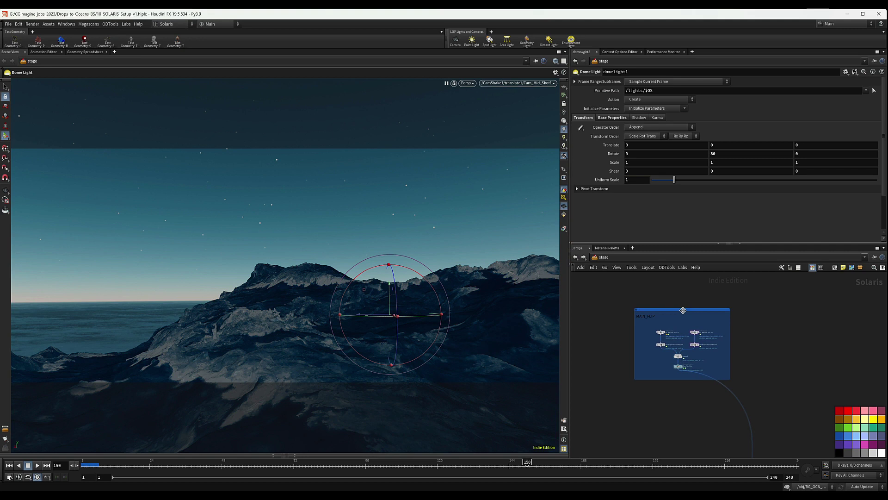
alt+drag(686, 310, 821, 314)
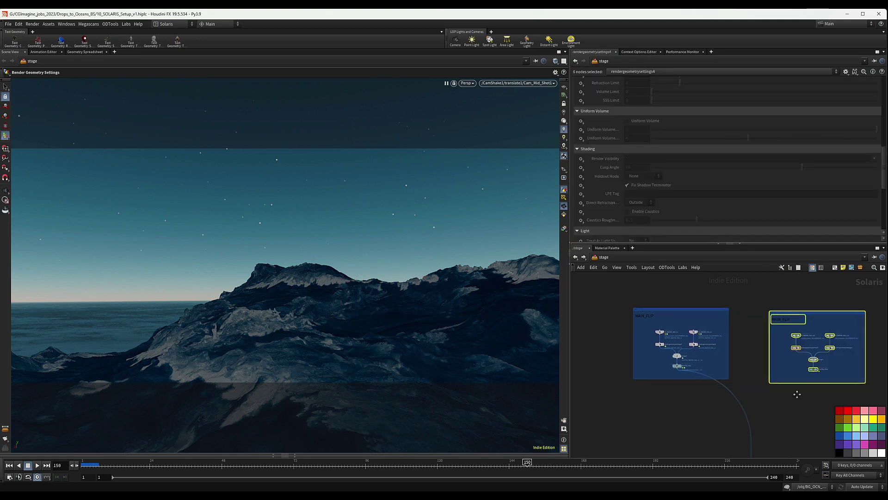
middle_drag(800, 393, 699, 370)
drag(719, 290, 709, 287)
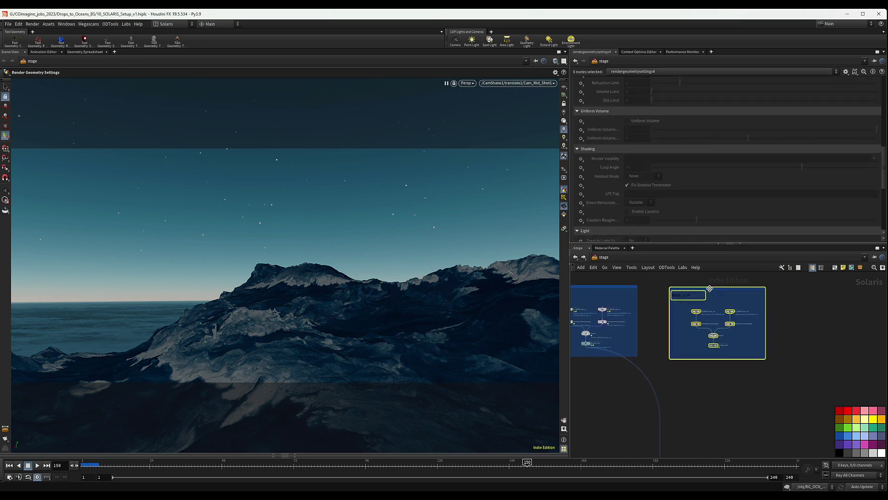
Step: Rename the label of the duplicated network box to SIDE_L_FLIP
middle_drag(705, 358, 728, 377)
scroll(708, 317, up, 5)
double_click(694, 313)
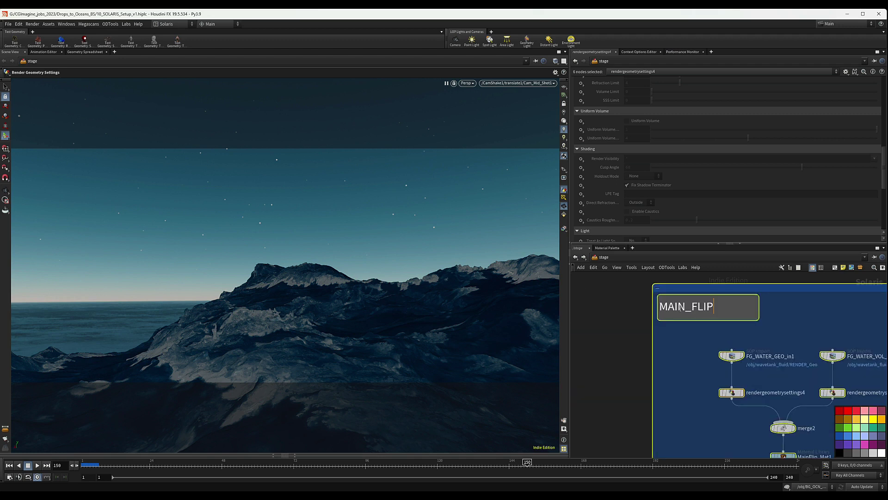
drag(723, 305, 653, 307)
text(SIL)
key(BackSpace)
text(DE_L_FLIP)
key(ctrl+a)
key(BackSpace)
text(SIDE_L_FLIP)
key(Return)
Step: Recolour the SIDE_L_FLIP network box to a lighter blue
scroll(655, 309, down, 3)
middle_drag(753, 318, 708, 318)
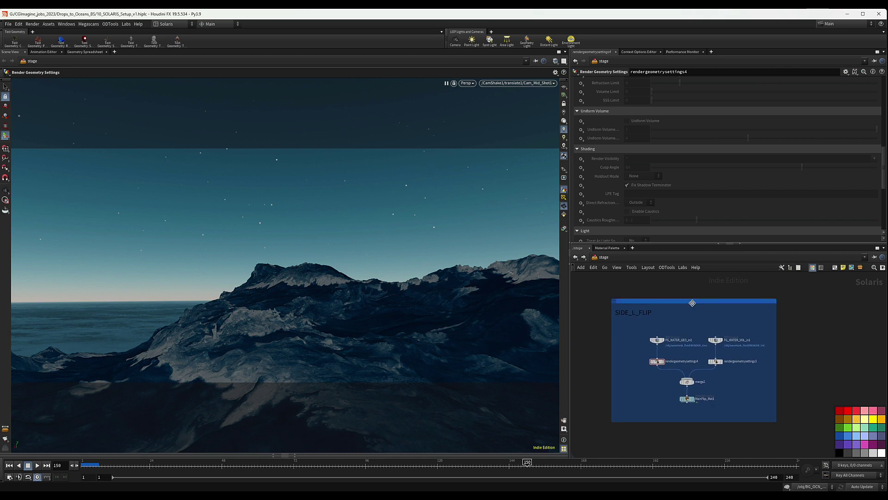
click(693, 303)
click(848, 435)
scroll(808, 342, down, 3)
middle_drag(824, 347, 788, 363)
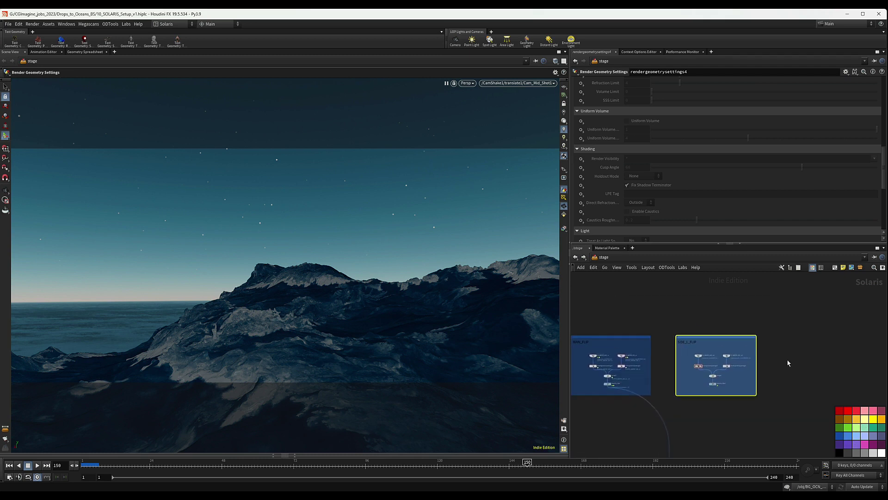
Step: Rename the FG_WATER_GEO_in1 import node in the SIDE_L_FLIP box to SIDE_L_WATER_GEO_in1, reusing the box label's SIDE_L_ prefix
scroll(723, 372, up, 5)
middle_drag(684, 348, 733, 348)
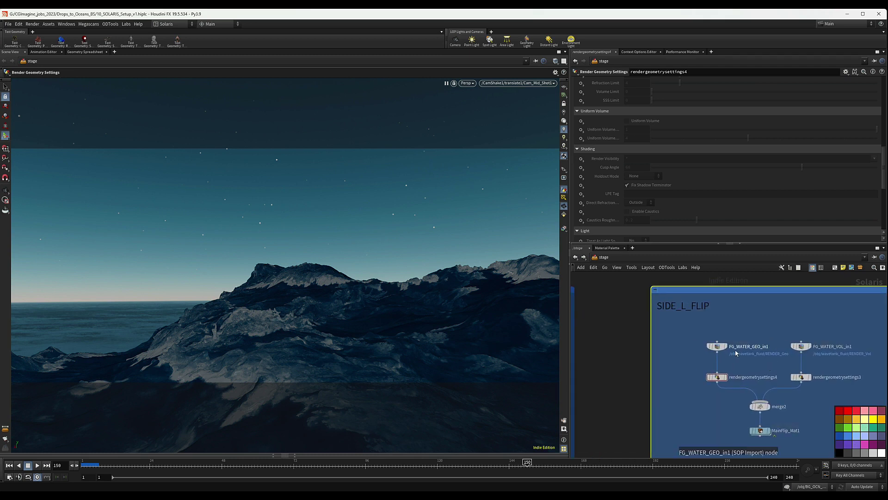
double_click(681, 304)
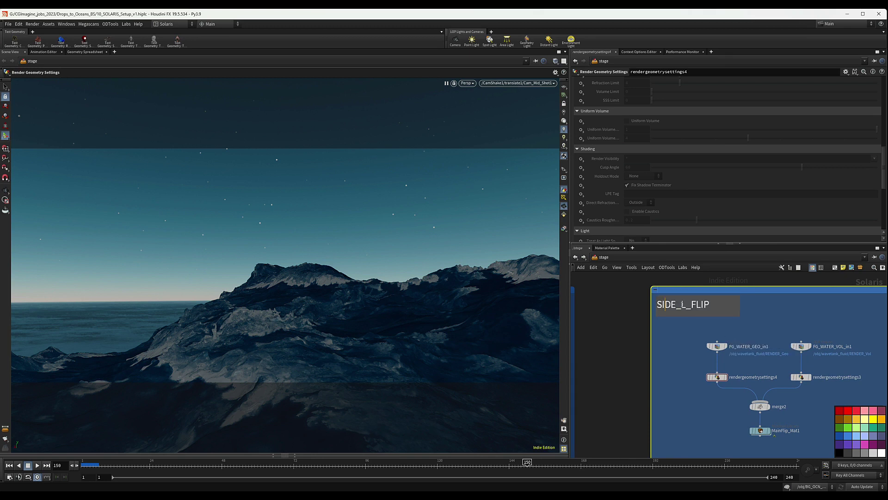
drag(691, 304, 658, 305)
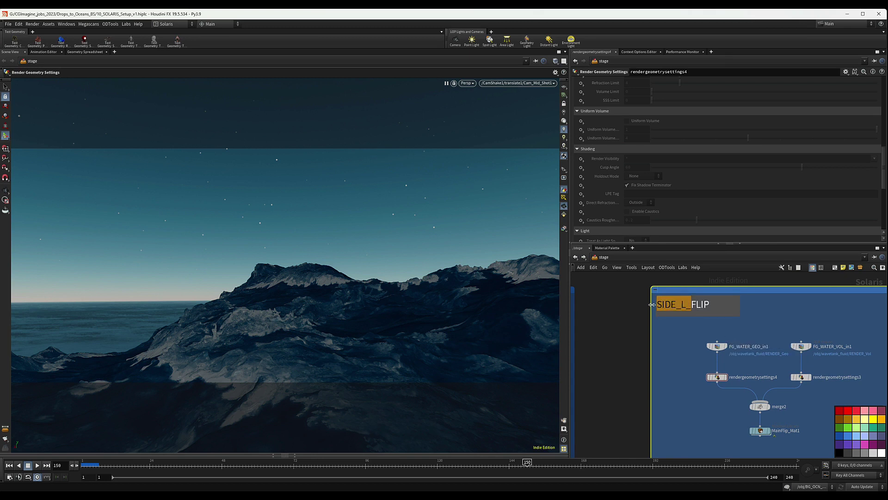
click(730, 348)
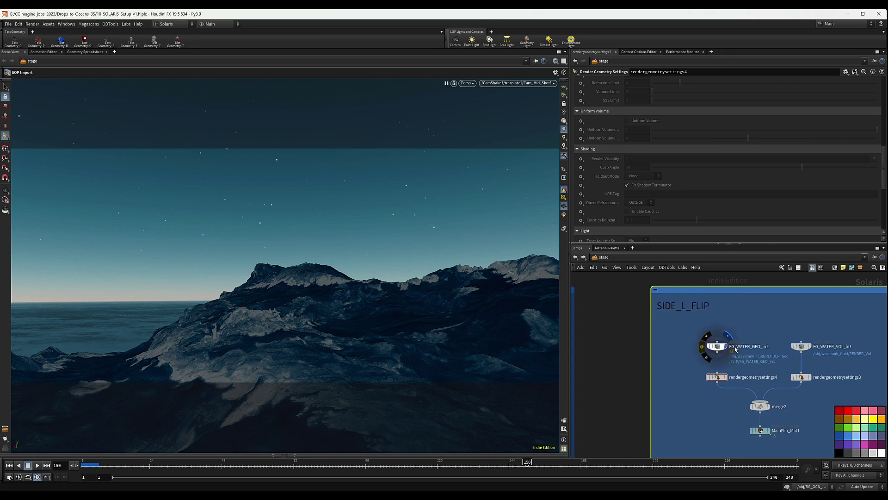
double_click(732, 350)
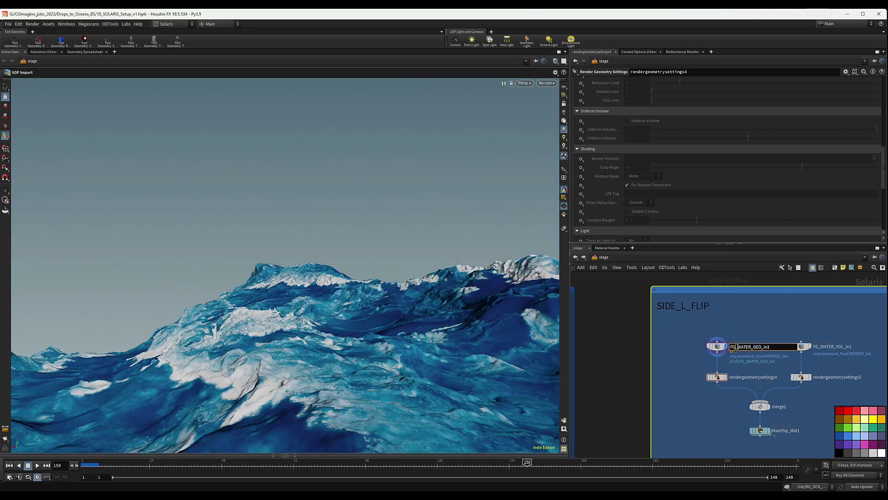
drag(738, 346, 725, 347)
text(SIDE_L_)
Step: Rename the FG_WATER_VOL_in1 import node in the SIDE_L_FLIP box to SIDE_L_WATER_VOL_in1
double_click(815, 347)
click(822, 350)
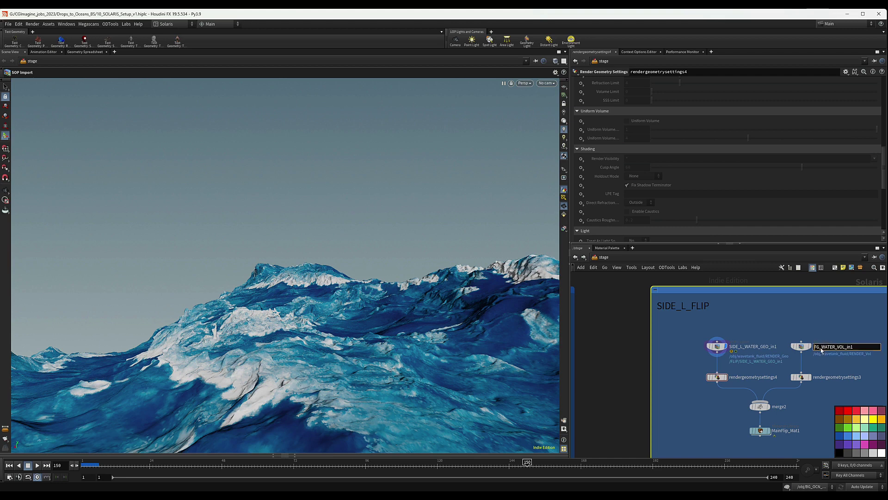
drag(822, 351, 806, 348)
text(SIDE_L_)
Step: Set the duplicated material library's geometry paths to /FLIP/SIDE_L_WATER_GEO_in for oceansurface and /FLIP/SIDE_L_WATER_VOL_in for oceanvolume
click(760, 431)
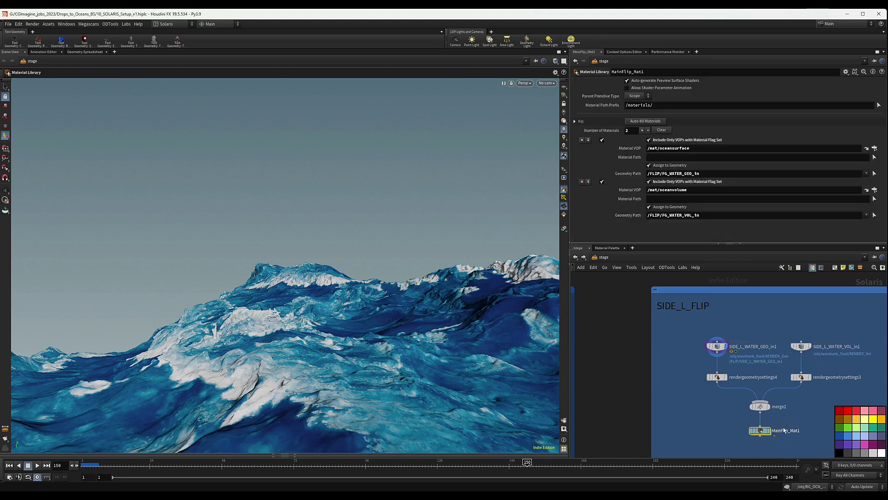
click(669, 173)
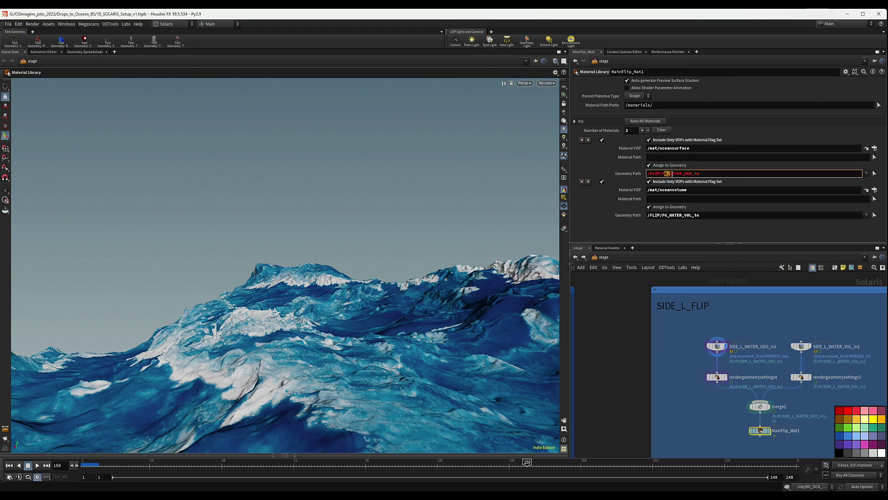
drag(671, 173, 664, 173)
text(SIDE_L_)
click(670, 215)
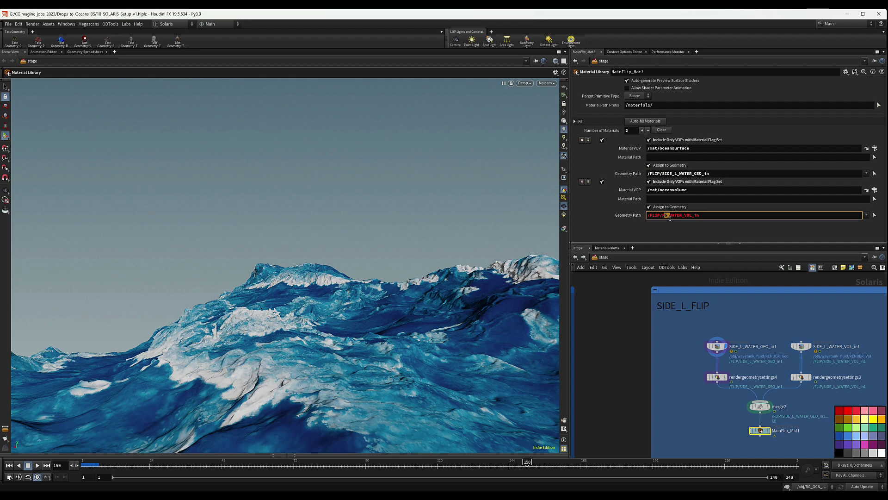
key(BackSpace)
text(SIDE_L_)
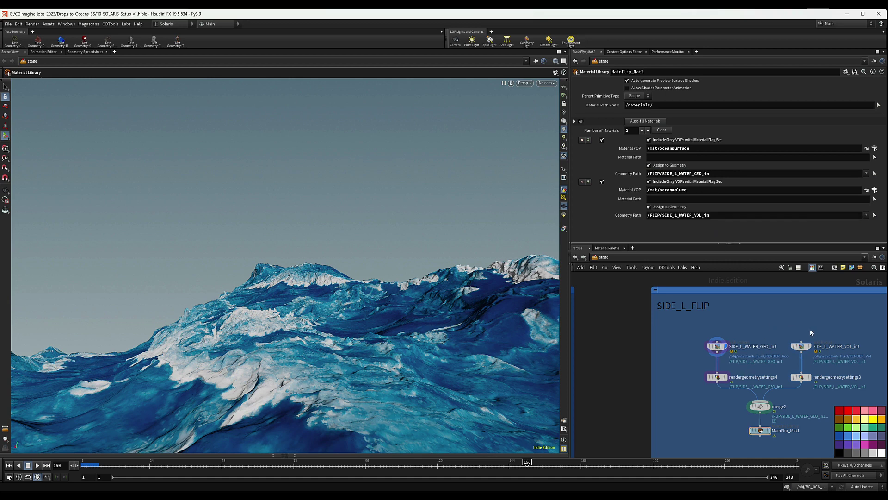
Step: Point the SOP path of SIDE_L_WATER_GEO_in1 to /obj/wavetank_fluid_SideL/RENDER_Geo
middle_drag(766, 332, 714, 332)
click(664, 346)
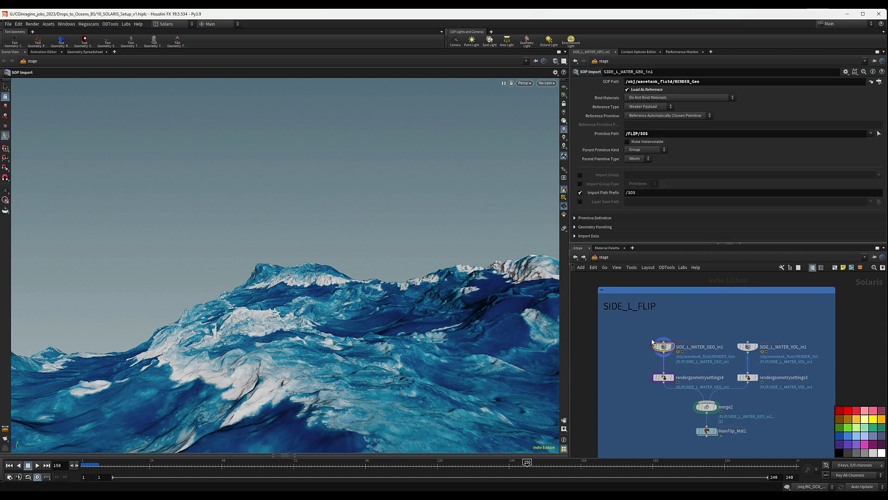
click(879, 81)
drag(841, 27, 659, 125)
scroll(643, 157, up, 5)
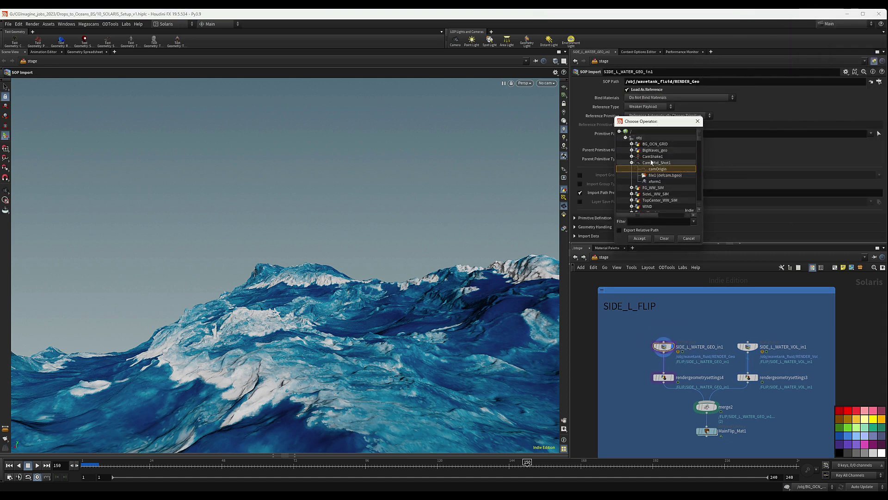
click(632, 163)
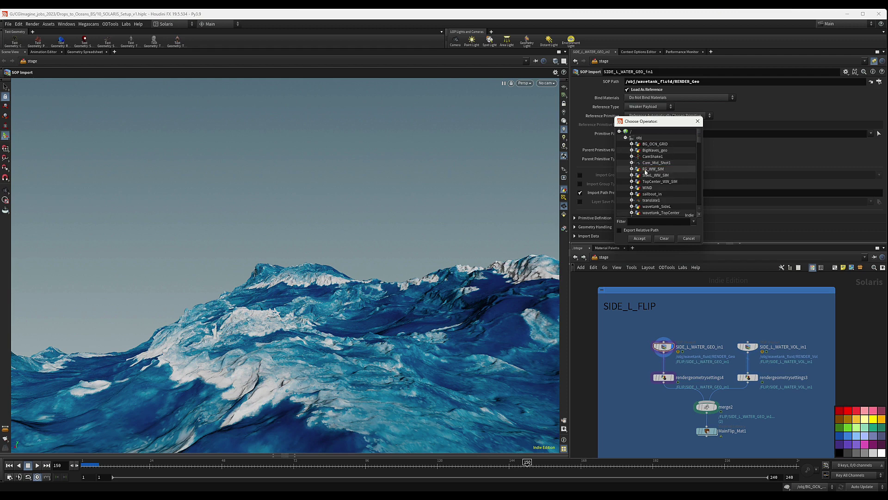
scroll(641, 167, down, 4)
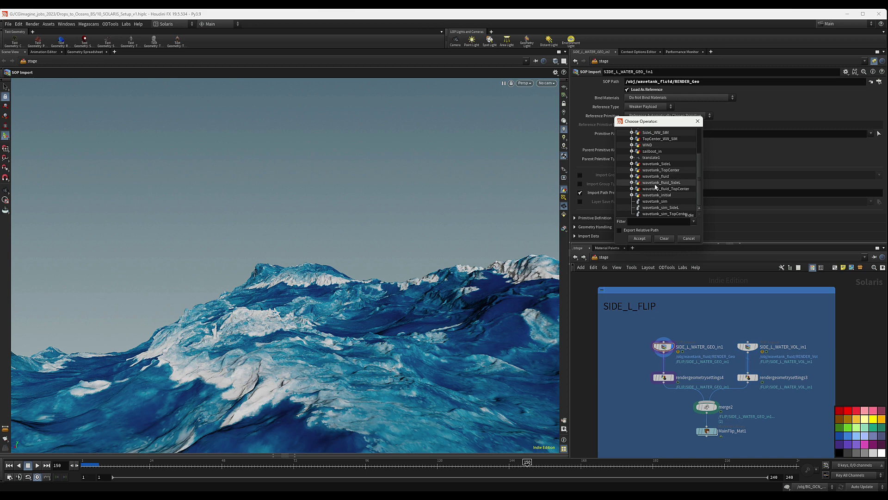
click(633, 183)
scroll(648, 181, down, 3)
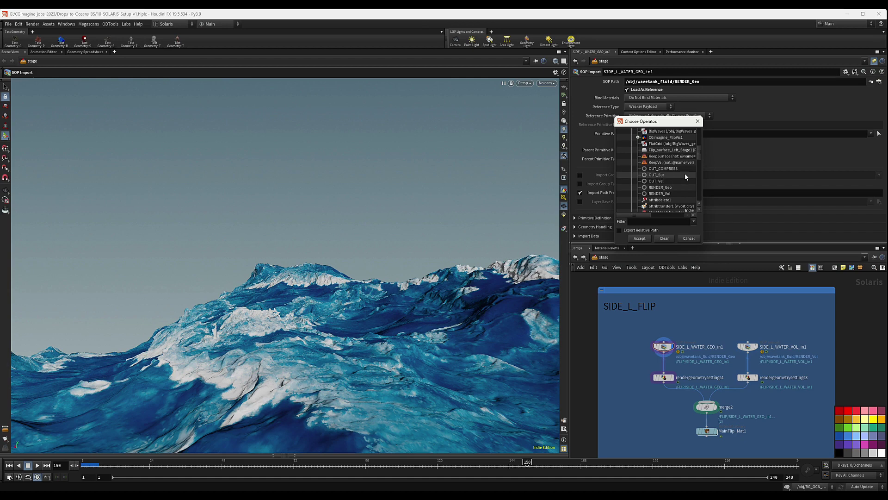
double_click(661, 188)
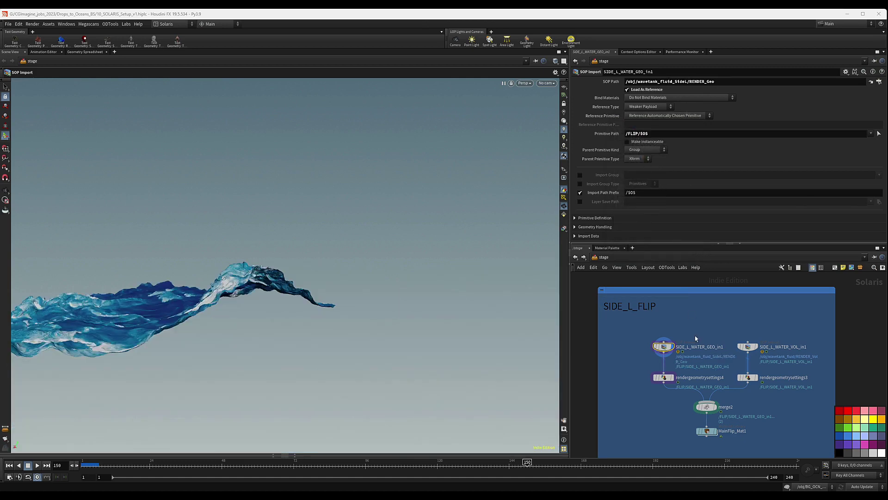
Step: Point the SOP path of SIDE_L_WATER_VOL_in1 to /obj/wavetank_fluid_SideL/RENDER_Vol
click(742, 342)
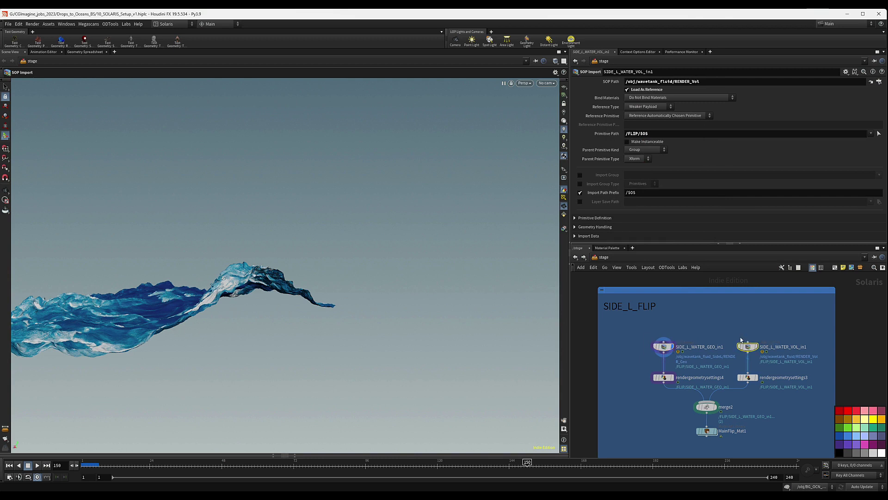
click(879, 82)
scroll(844, 90, up, 3)
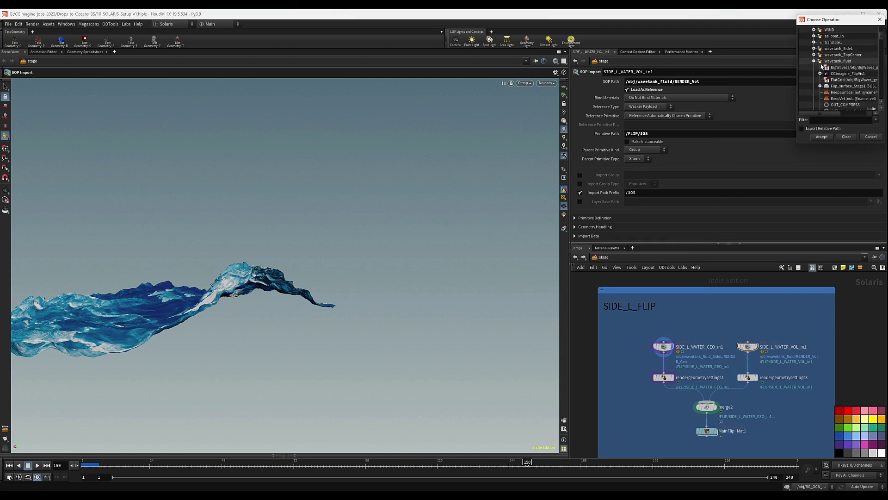
click(814, 61)
scroll(839, 76, down, 3)
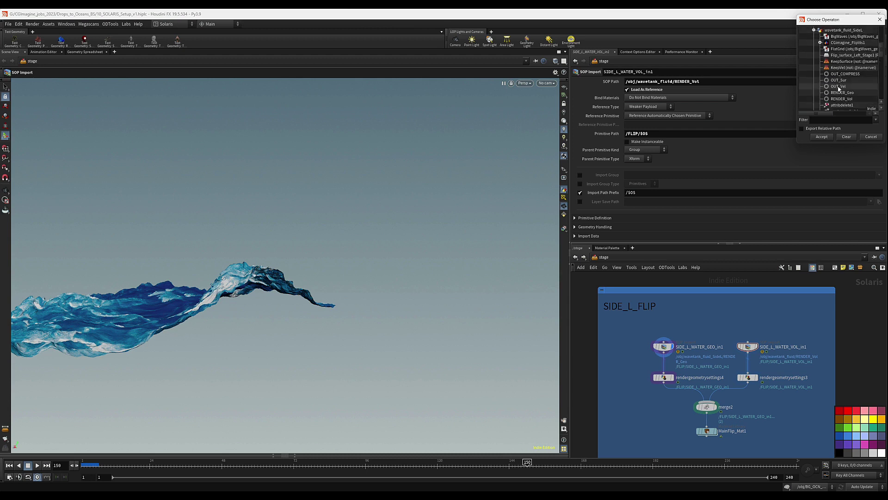
double_click(843, 80)
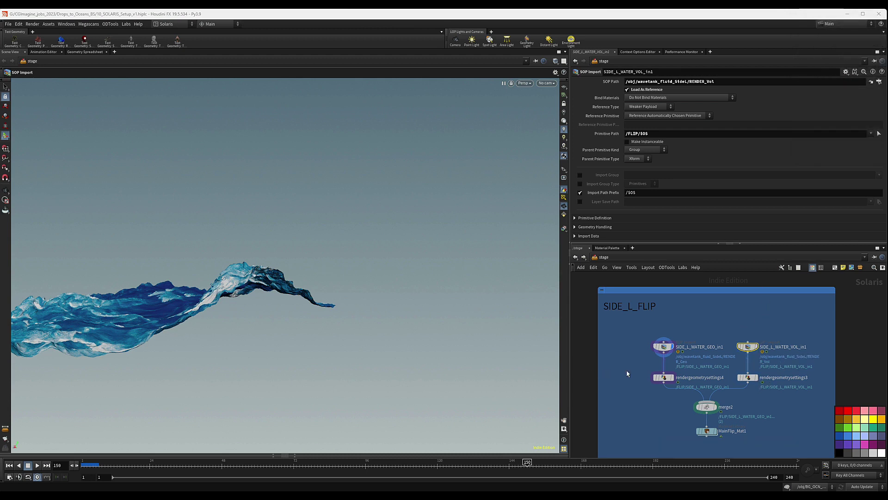
Step: Check the two render geometry settings nodes and rename the MainFlip_Mat1 material library to Side_L_Flip_Mat
click(664, 377)
click(748, 377)
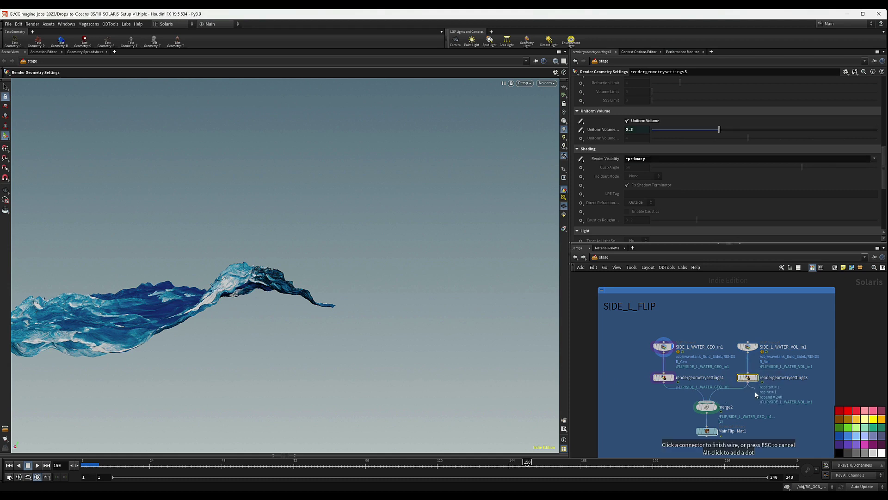
scroll(744, 393, up, 3)
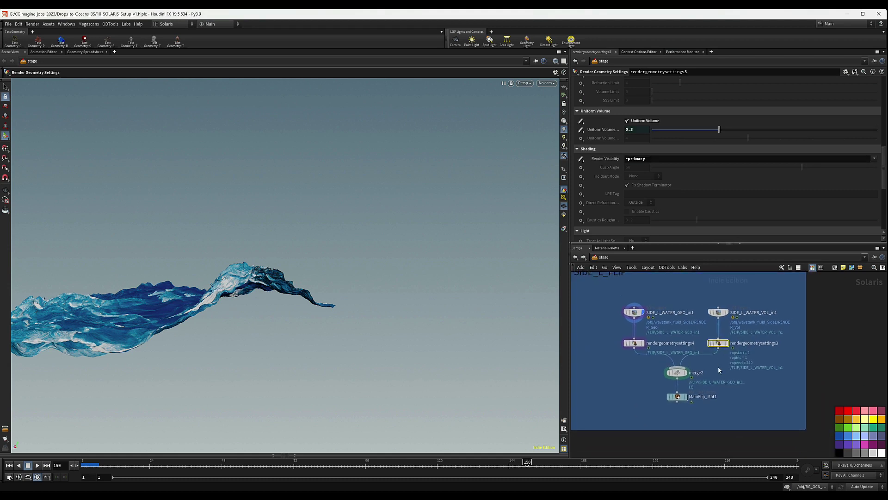
double_click(698, 393)
drag(698, 393, 682, 393)
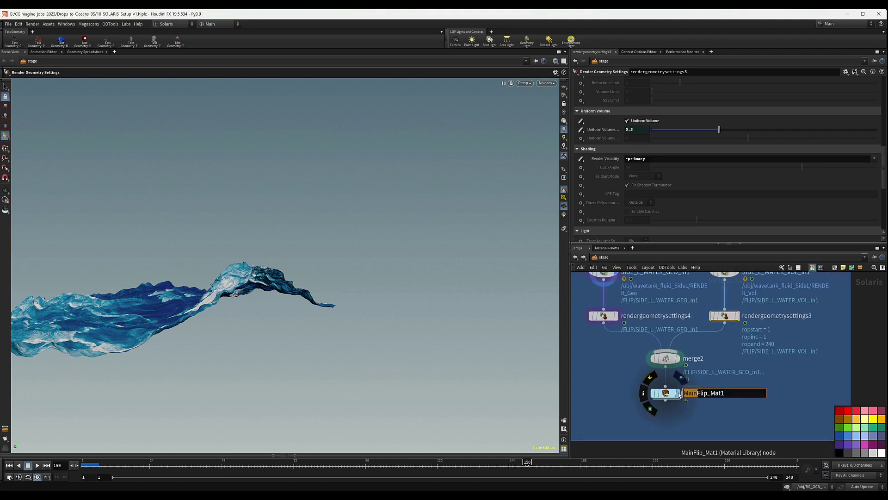
text(Side_L_)
key(End)
key(BackSpace)
key(Return)
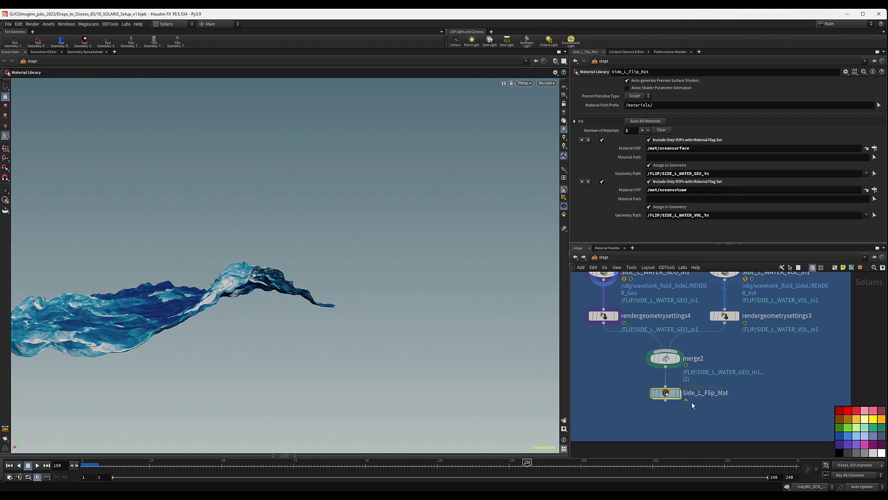
Step: Wire the output of Side_L_Flip_Mat down into domelight1 in place of the MAIN_FLIP connection
drag(672, 394, 672, 393)
scroll(697, 380, down, 6)
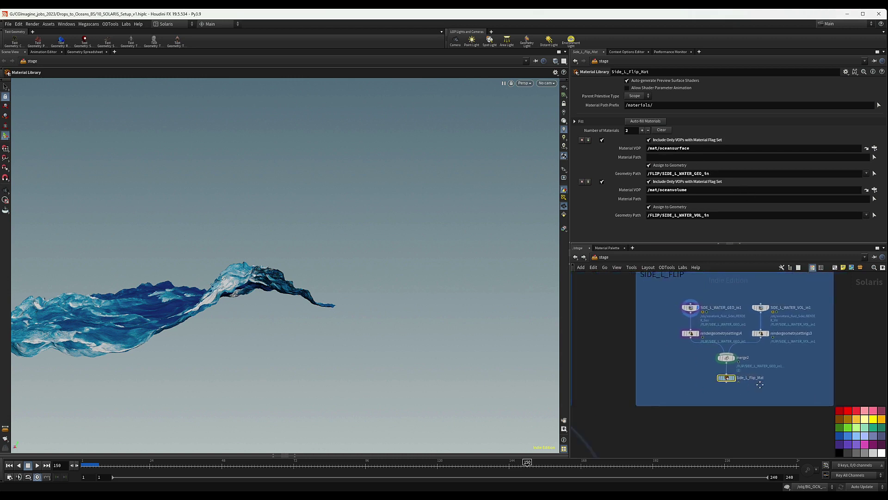
middle_drag(757, 394, 744, 338)
scroll(744, 342, down, 3)
middle_drag(747, 398, 706, 355)
scroll(738, 324, up, 3)
click(733, 305)
middle_drag(706, 400, 700, 357)
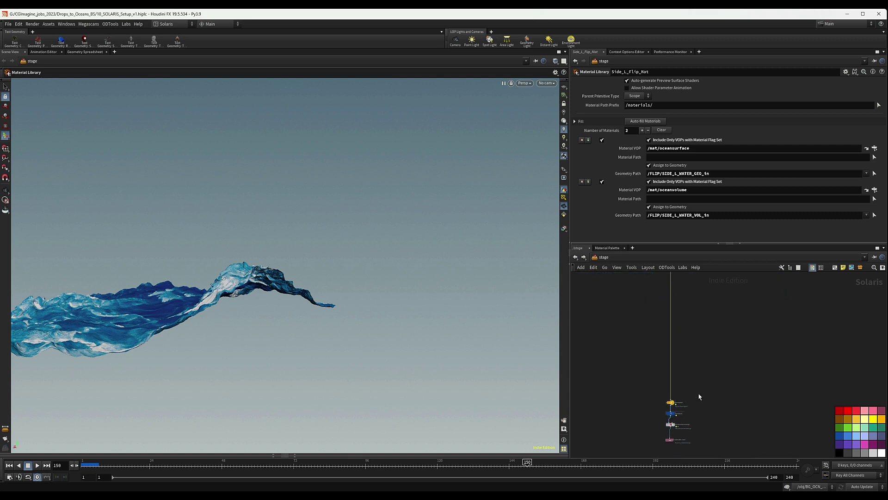
key(grave)
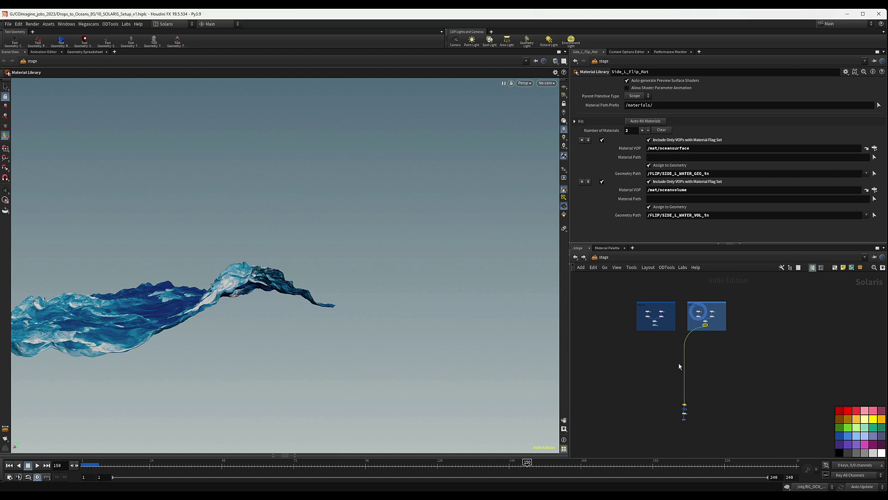
Step: Make the karmarendersettings node the displayed node so the scene view shows the whole side FLIP chain
click(547, 82)
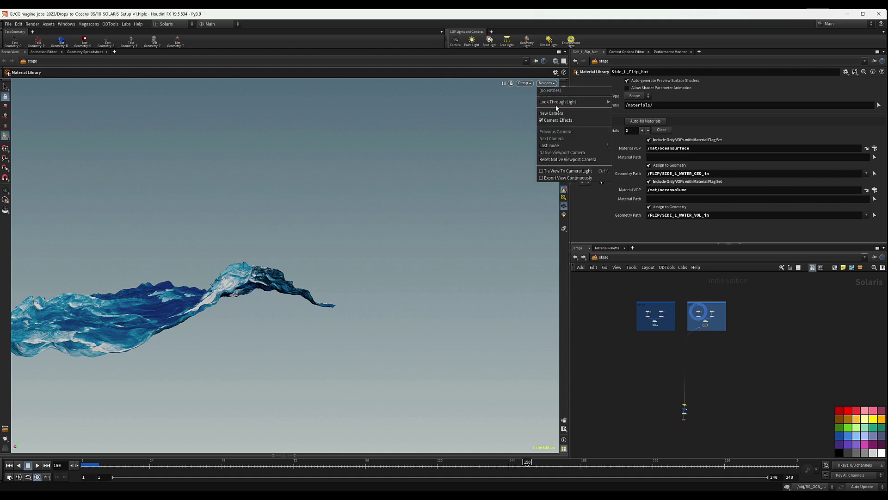
click(723, 396)
scroll(688, 415, up, 8)
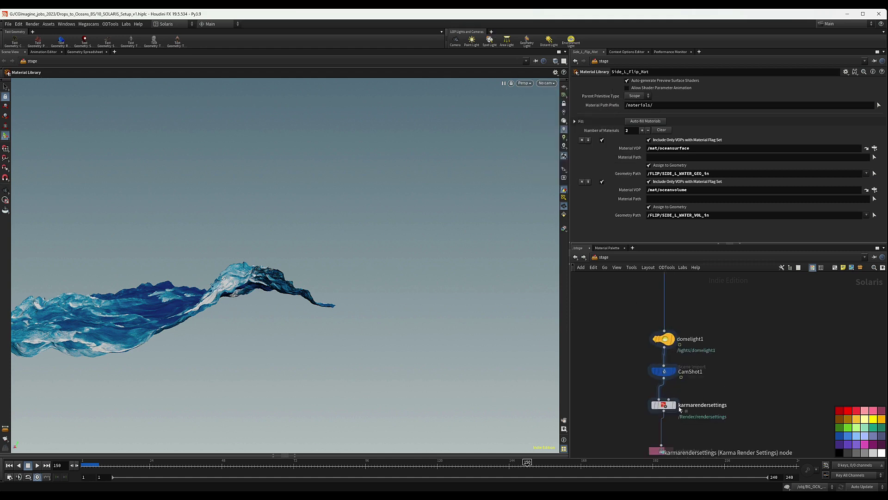
click(677, 406)
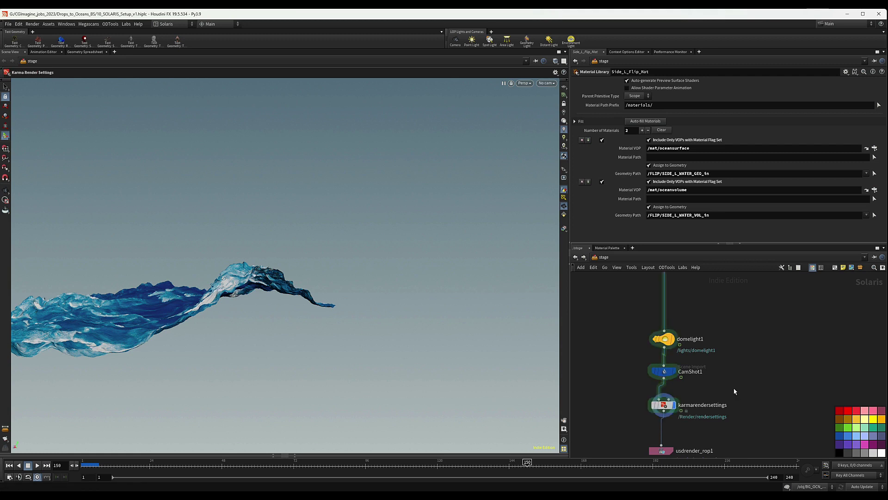
scroll(631, 326, down, 6)
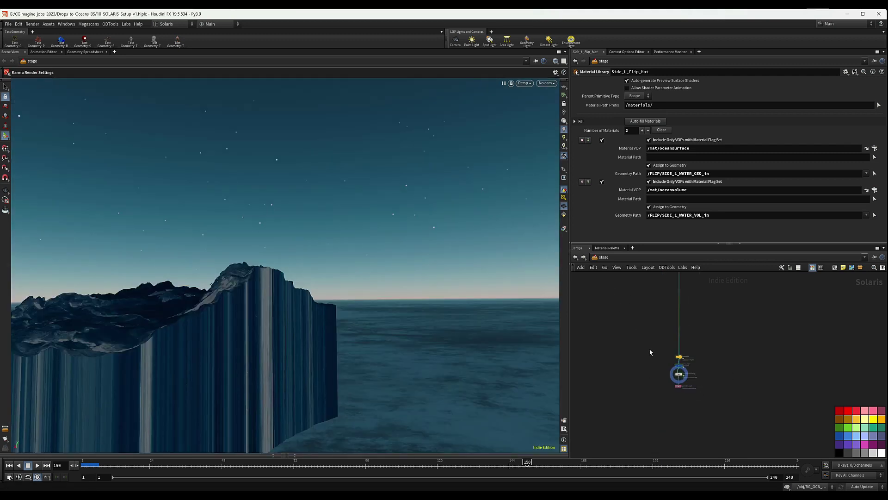
middle_drag(638, 318, 652, 357)
middle_drag(633, 297, 648, 335)
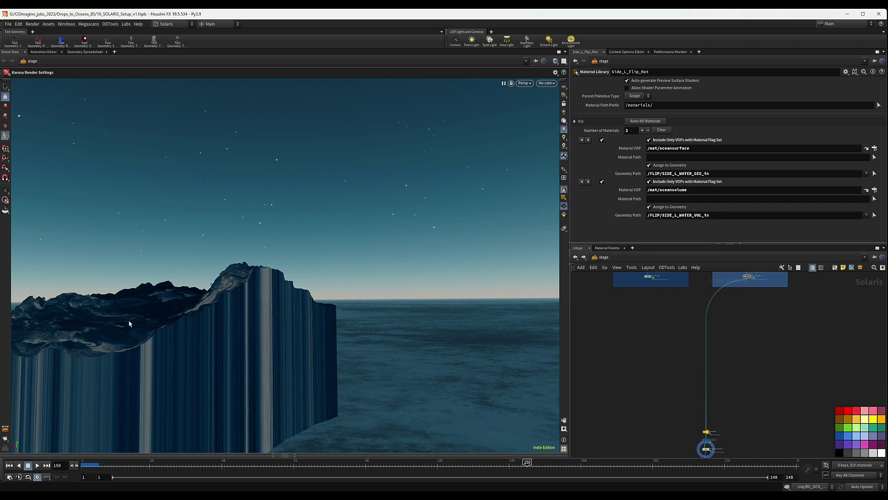
Step: Switch the scene view renderer to Karma and restart the render
click(525, 82)
click(530, 120)
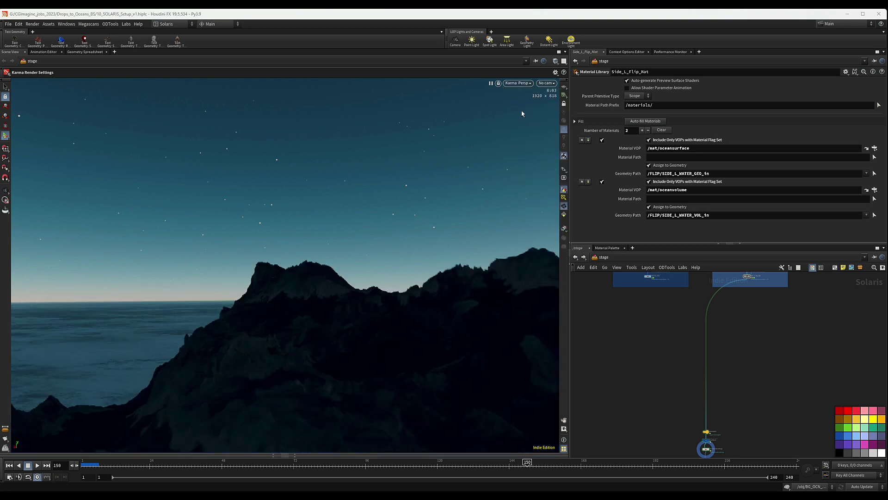
click(519, 83)
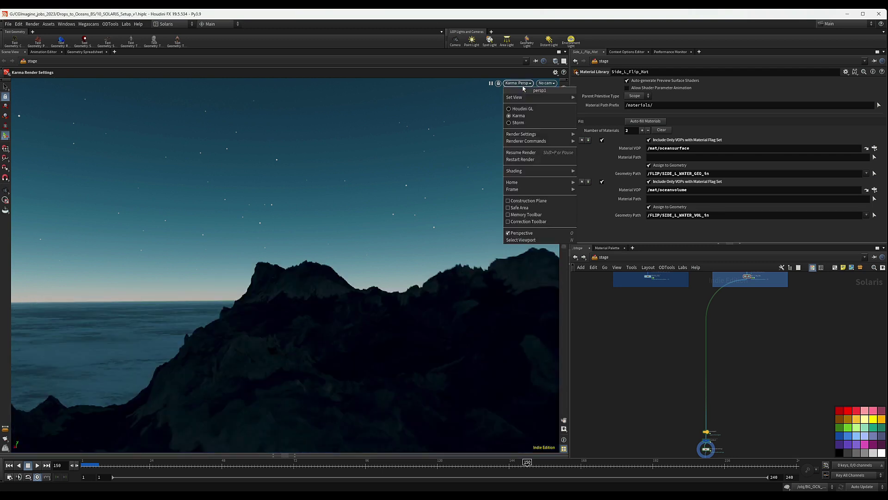
click(524, 160)
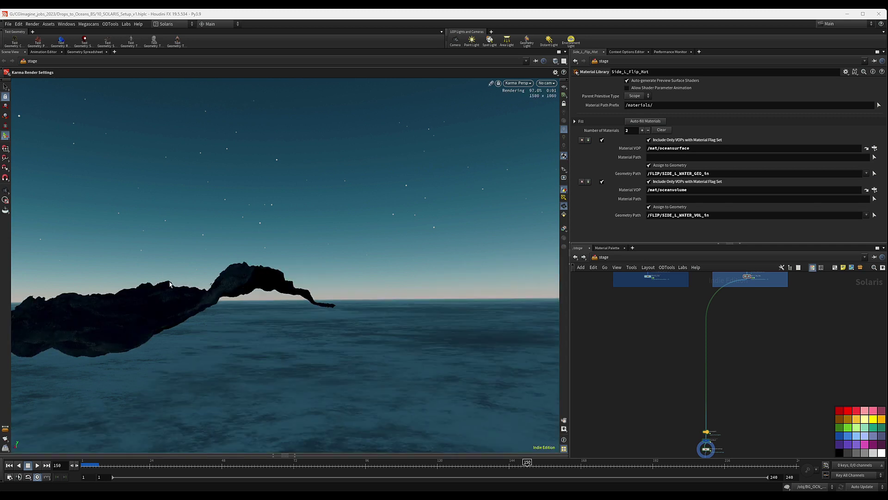
Step: Inspect the node information of the Side_L_Flip_Mat material library and pause the Karma render
middle_drag(748, 309, 710, 373)
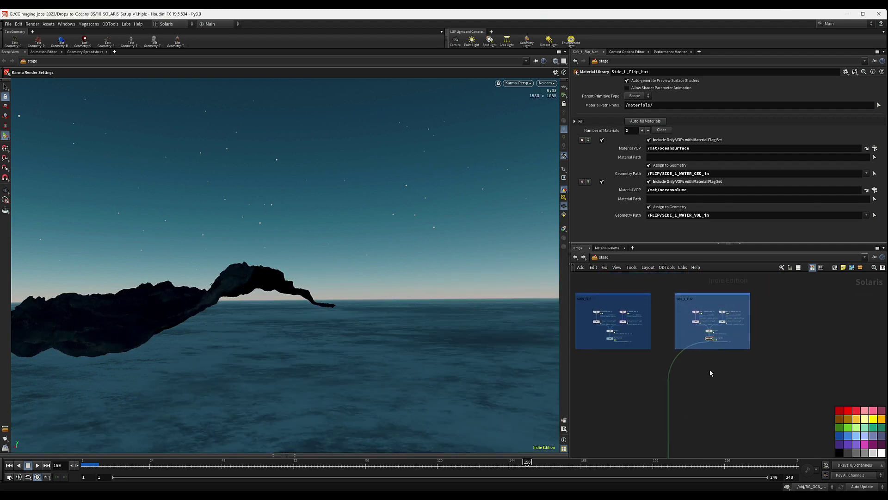
scroll(716, 335, up, 5)
click(694, 349)
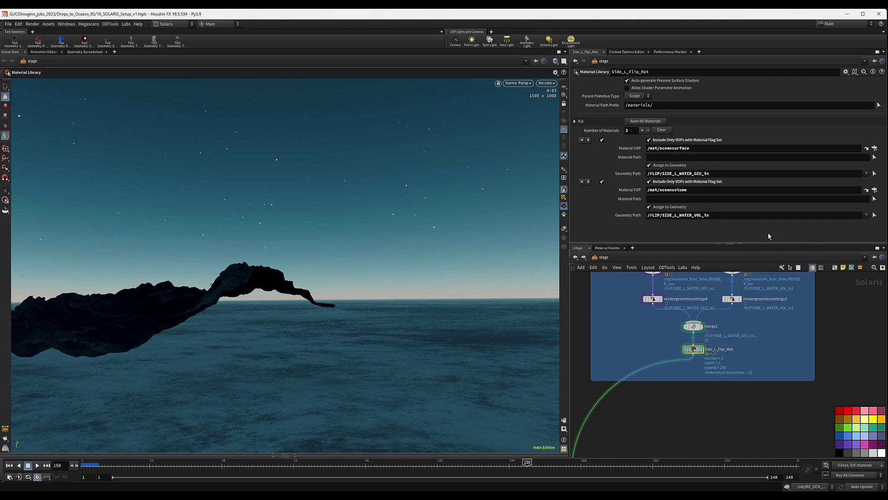
scroll(685, 348, up, 4)
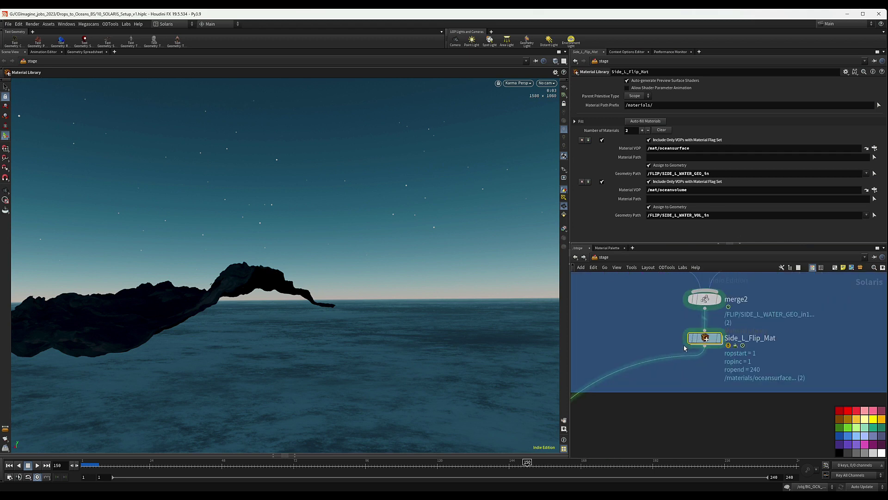
middle_click(705, 342)
click(517, 82)
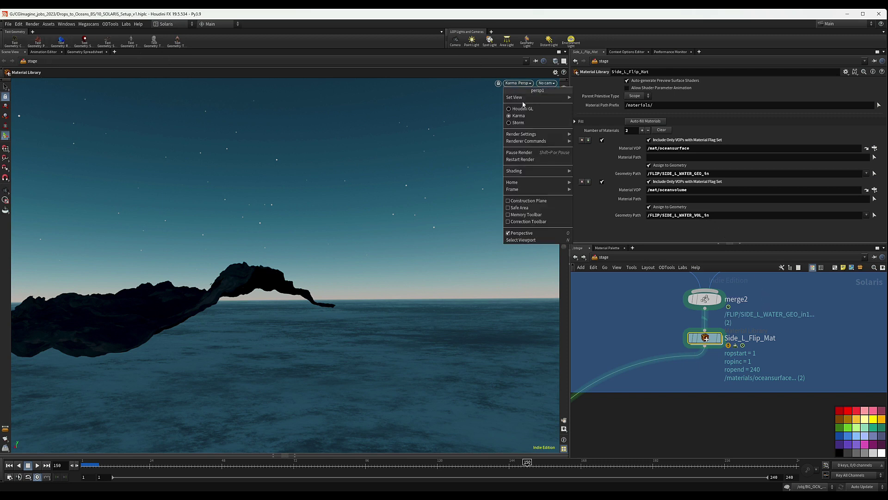
click(525, 153)
Step: Reveal the scene graph tree and set the oceansurface geometry path in Side_L_Flip_Mat to /FLIP/SIDE_L_WATER_GEO_in1
middle_drag(662, 329, 689, 344)
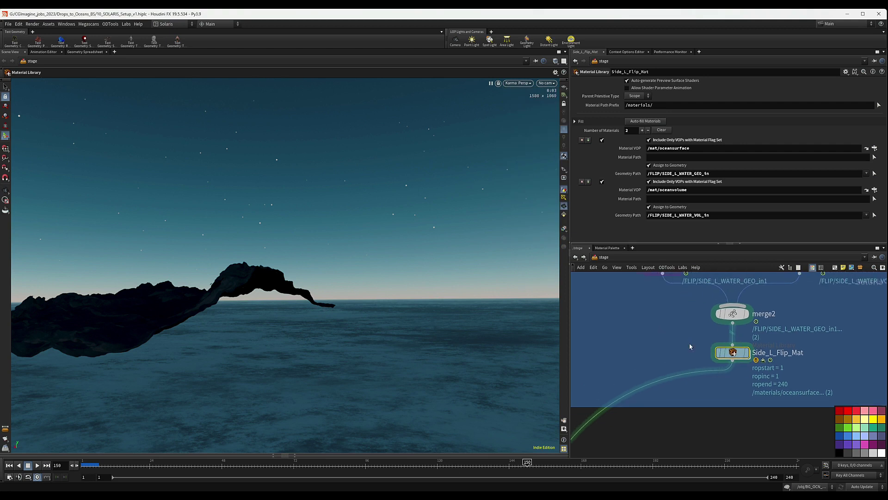
click(294, 456)
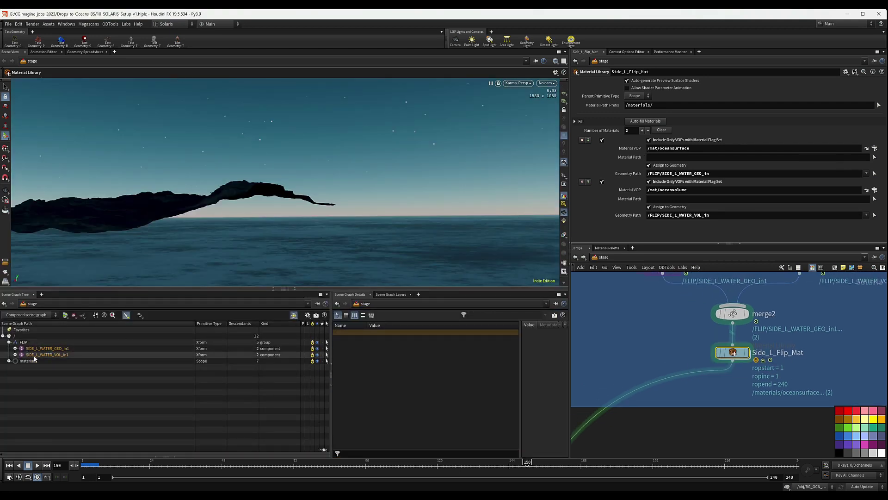
drag(53, 349, 713, 174)
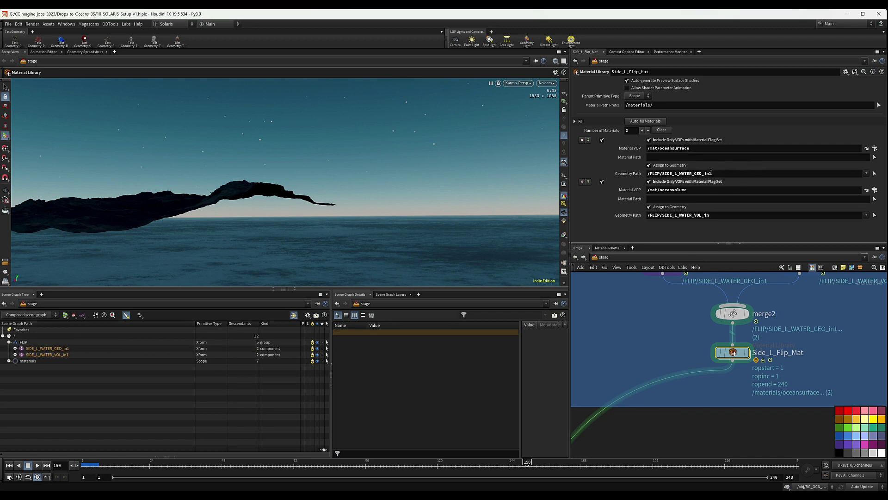
Step: Rename the two SOP imports in the SIDE_L_FLIP box to SIDE_L_WATER_GEO_in and SIDE_L_WATER_VOL_in
middle_drag(782, 278, 773, 330)
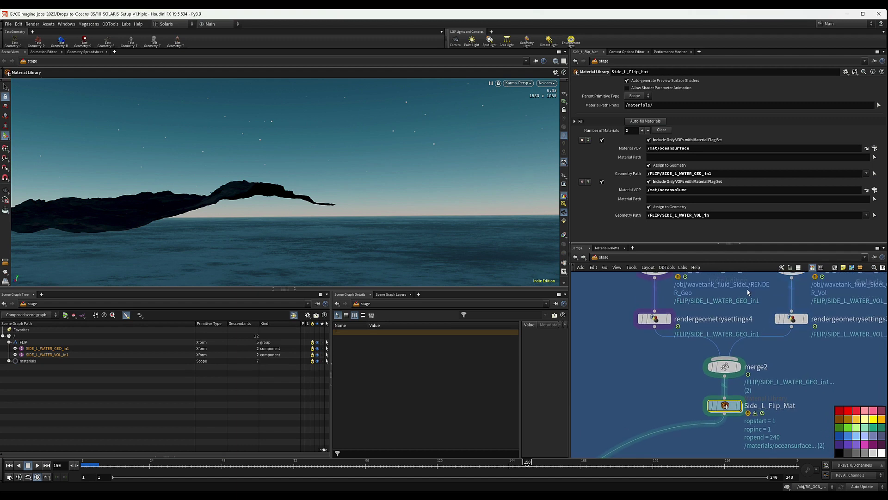
middle_drag(745, 291, 738, 367)
double_click(749, 347)
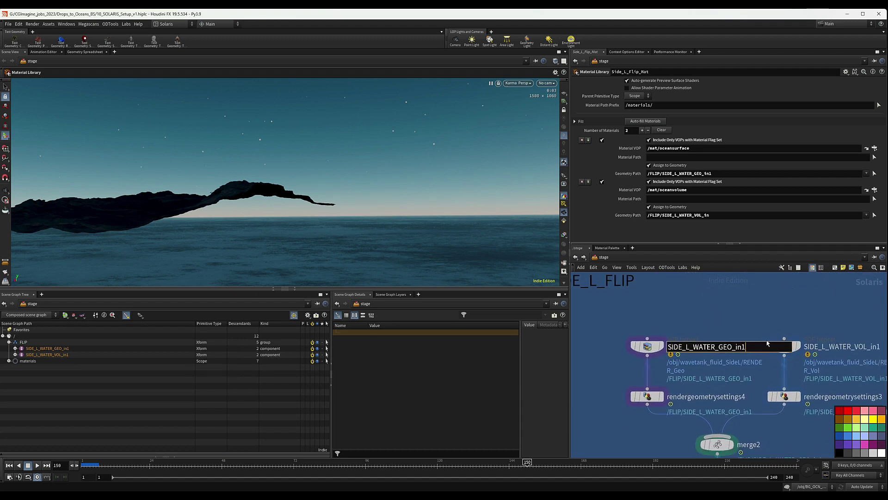
key(BackSpace)
double_click(842, 347)
key(BackSpace)
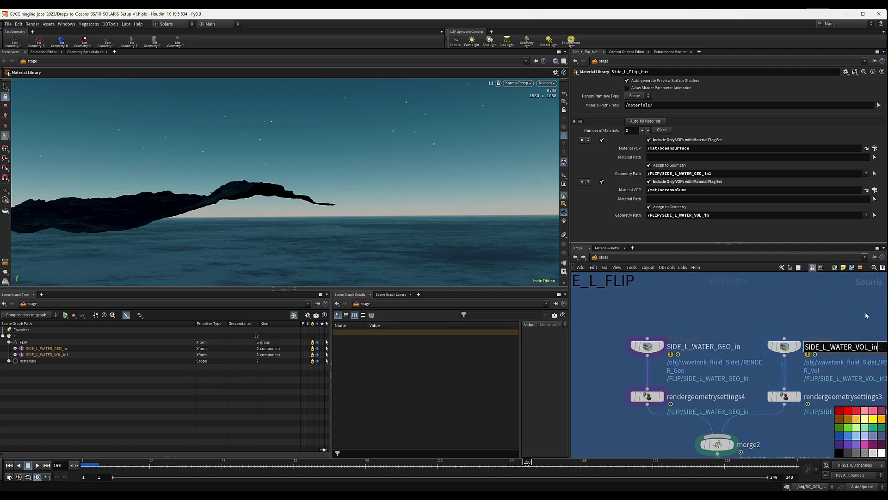
key(Return)
Step: Set the oceansurface geometry path in Side_L_Flip_Mat to /FLIP/SIDE_L_WATER_GEO_in and restart the Karma render
click(722, 175)
key(BackSpace)
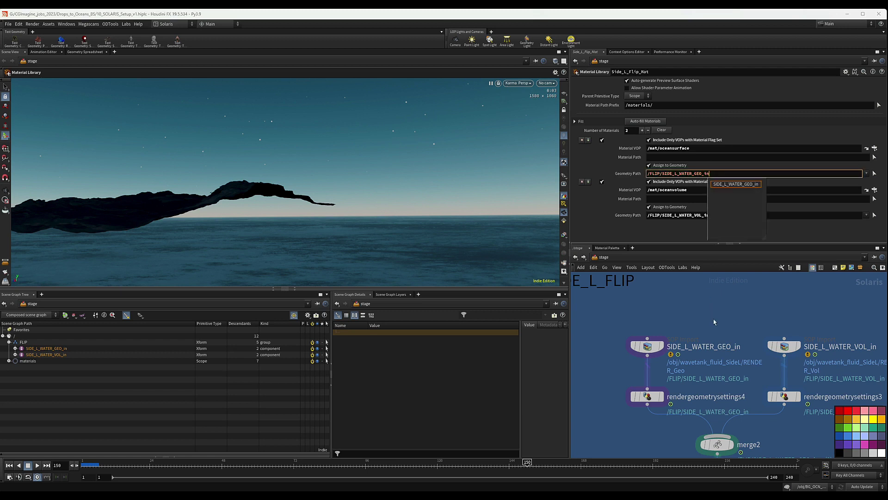
key(Return)
click(518, 83)
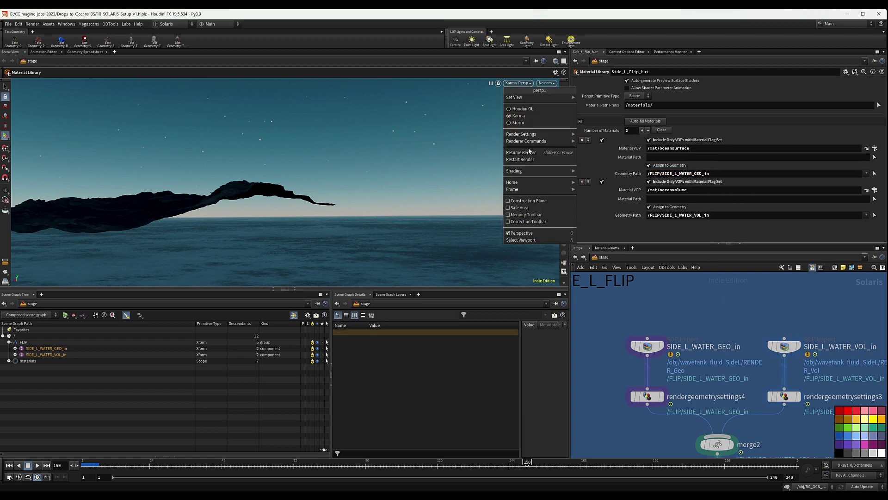
click(530, 160)
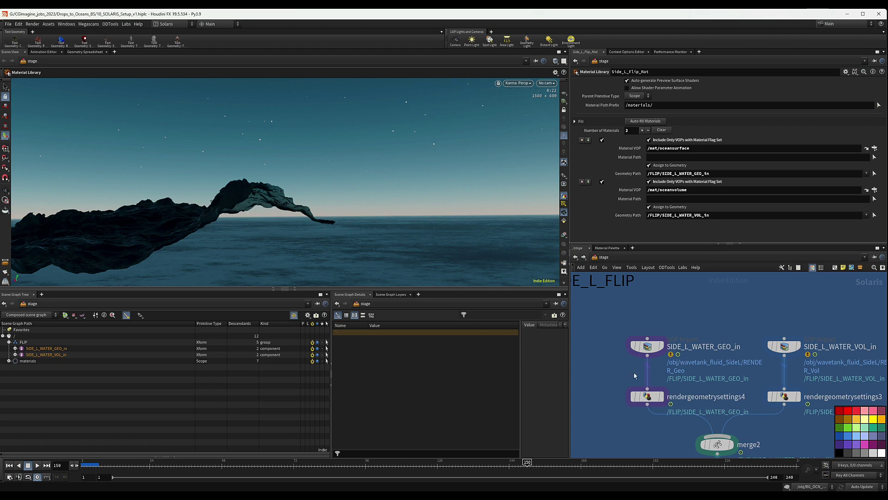
Step: Add a Merge node below the MAIN_FLIP and SIDE_L_FLIP boxes and pause the Karma render
scroll(613, 361, down, 5)
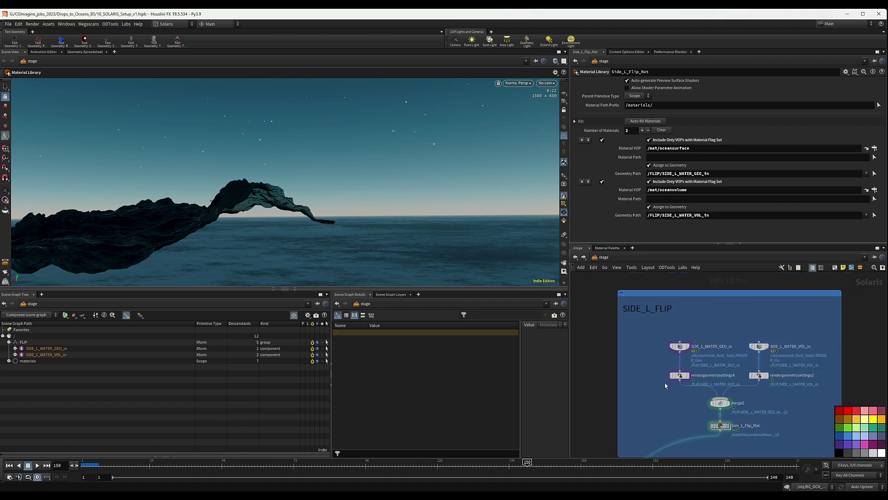
scroll(742, 366, down, 1)
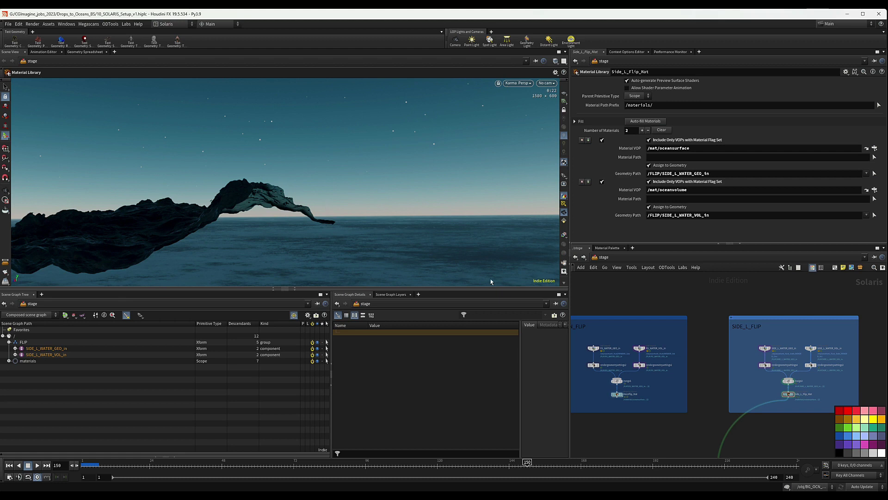
scroll(736, 363, down, 2)
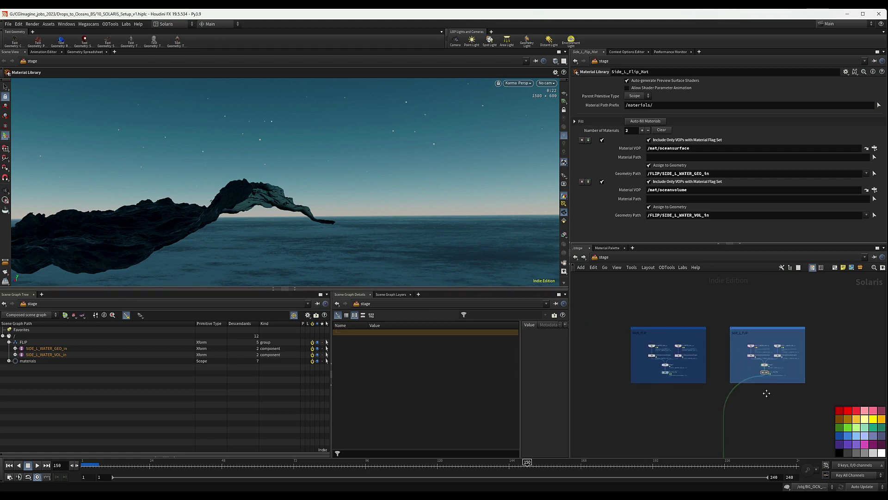
scroll(767, 393, down, 3)
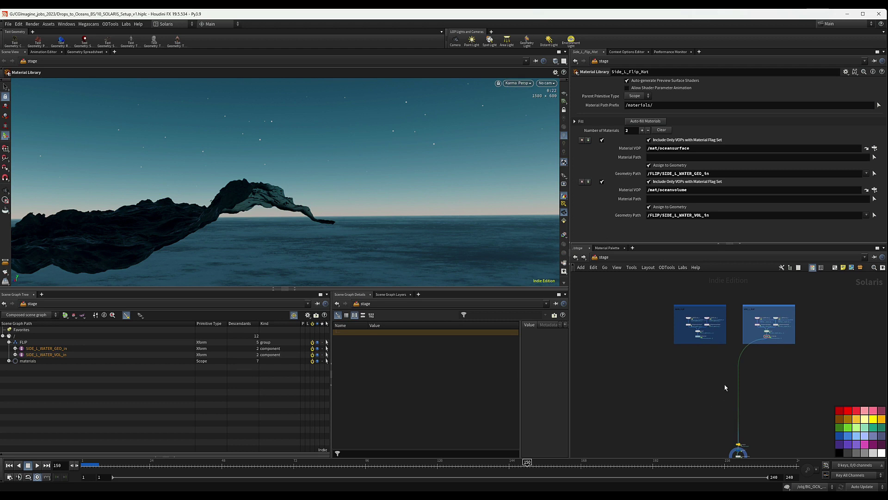
middle_drag(727, 393, 715, 384)
key(Tab)
text(me)
key(Return)
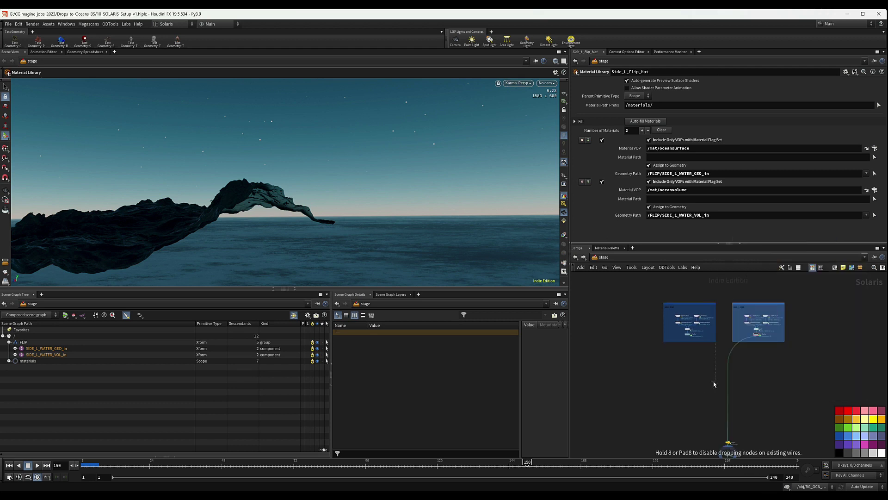
click(714, 383)
click(516, 83)
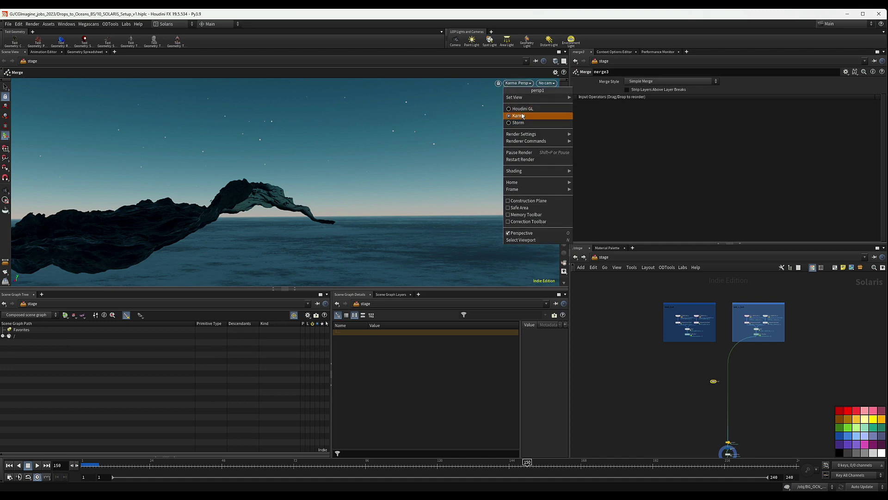
click(524, 159)
Step: Wire the outputs of MainFlip_Mat and Side_L_Flip_Mat into the new merge node
scroll(707, 364, up, 5)
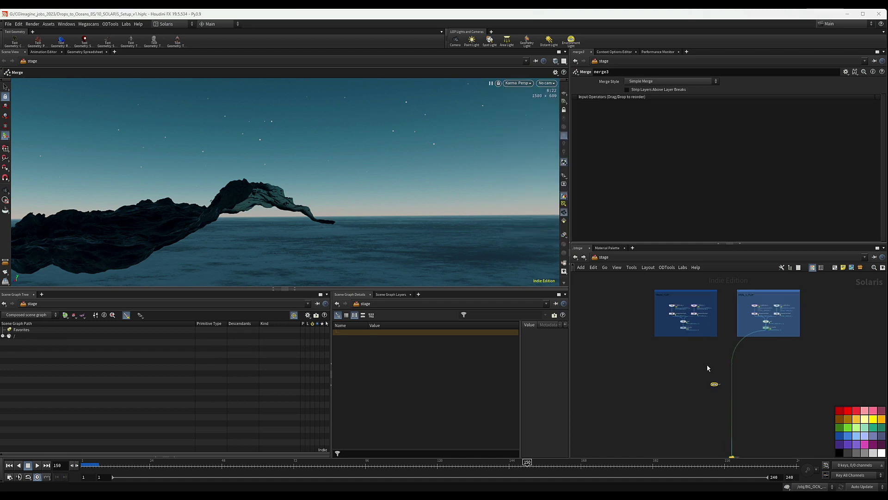
scroll(681, 321, up, 3)
drag(676, 318, 750, 448)
middle_drag(824, 385, 795, 339)
drag(778, 317, 721, 405)
middle_drag(740, 408, 723, 307)
scroll(724, 324, down, 6)
scroll(726, 326, up, 4)
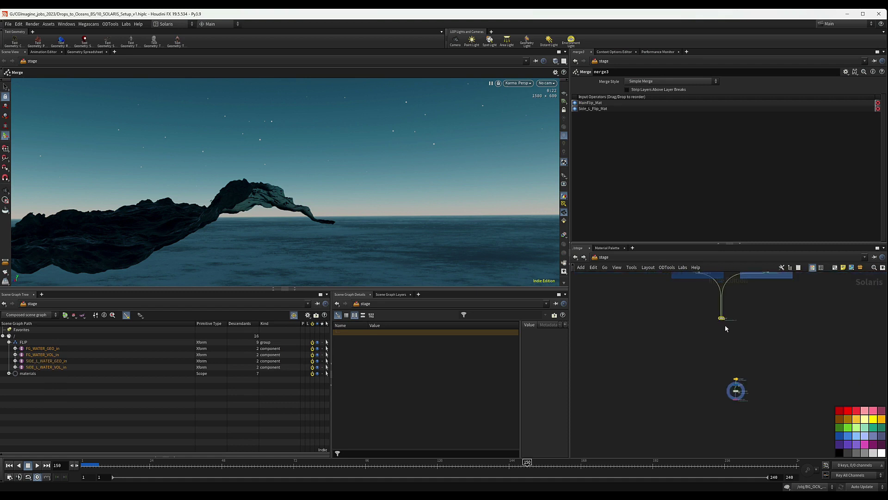
Step: Place the merge node just above domelight1 and wire its output into the dome light
scroll(721, 324, up, 3)
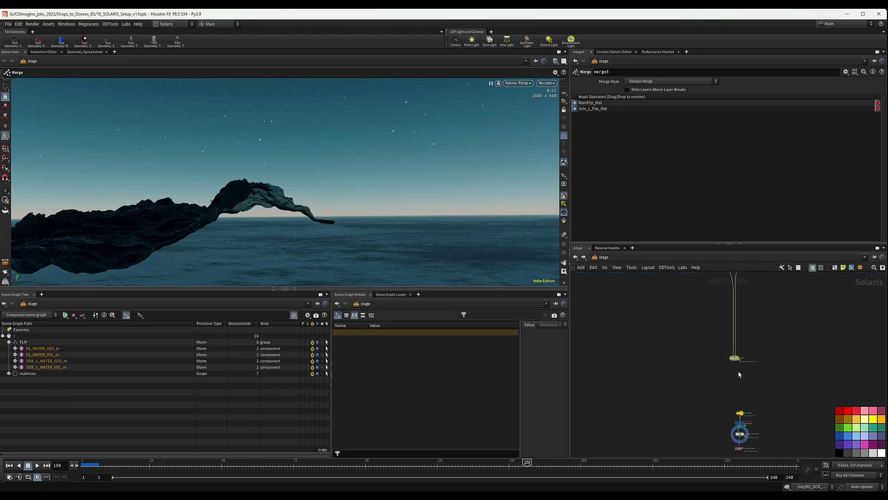
drag(722, 326, 736, 451)
middle_drag(765, 435, 738, 348)
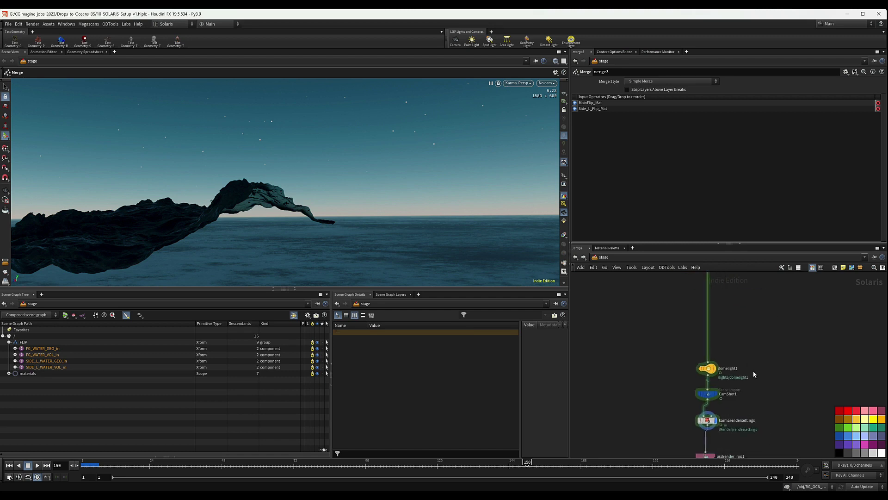
scroll(753, 371, down, 3)
middle_drag(758, 390, 743, 343)
Step: Select the karmarendersettings node and restart the Karma render with both FLIP setups merged
click(711, 353)
click(518, 83)
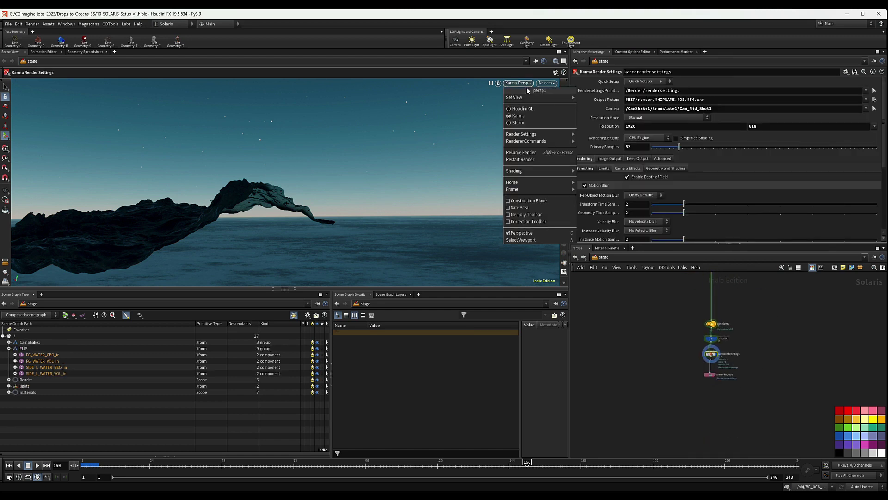
click(530, 160)
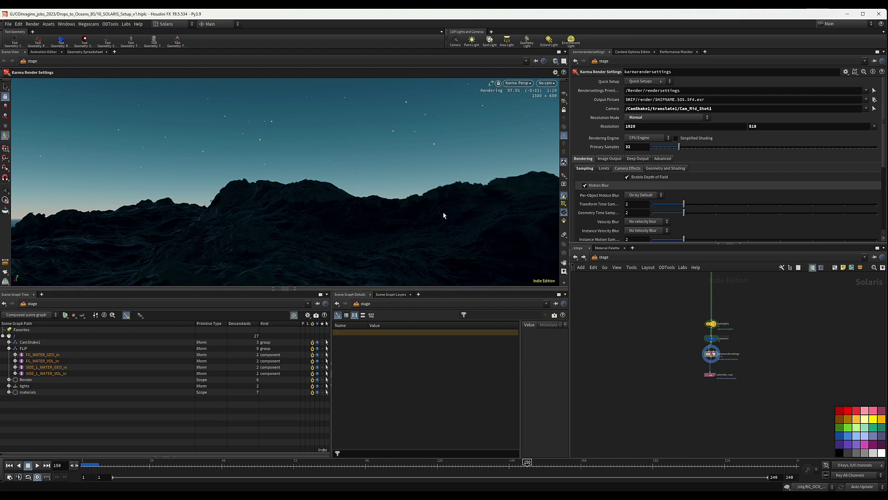
Step: Duplicate the whole SIDE_L_FLIP network box with its nodes and place the copy beside the original
drag(744, 312, 684, 368)
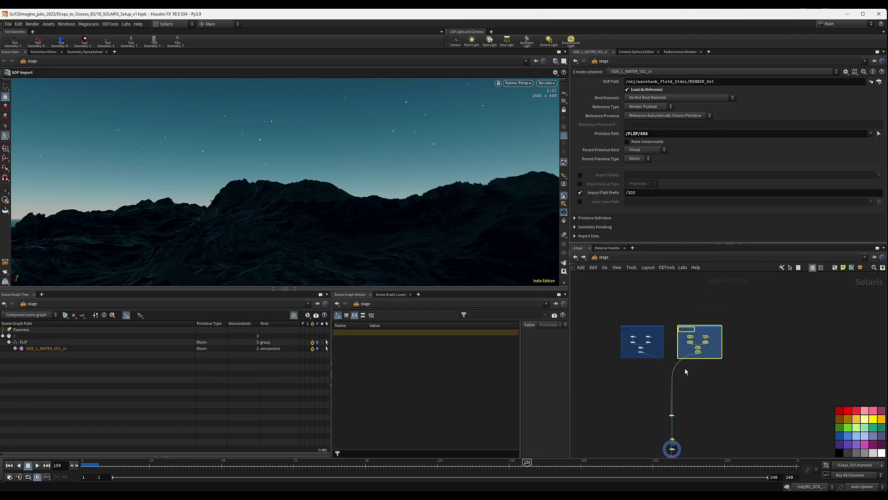
scroll(707, 370, up, 4)
middle_drag(707, 369, 658, 409)
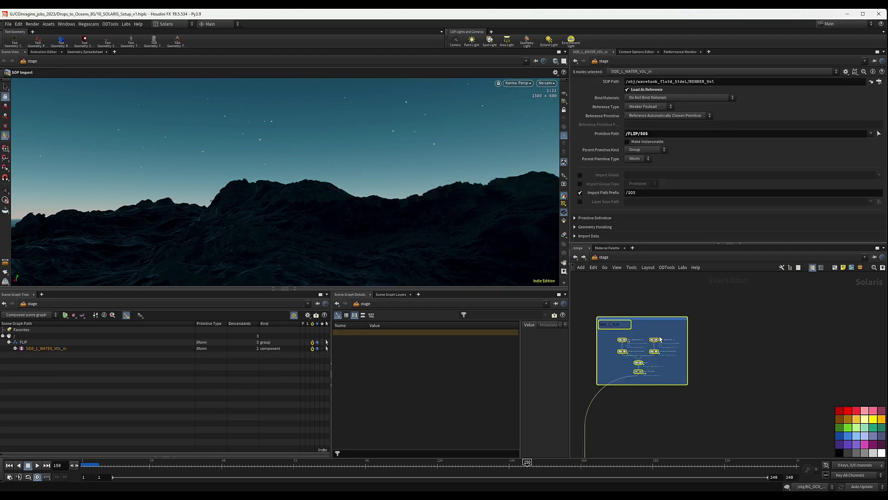
alt+drag(656, 341, 767, 343)
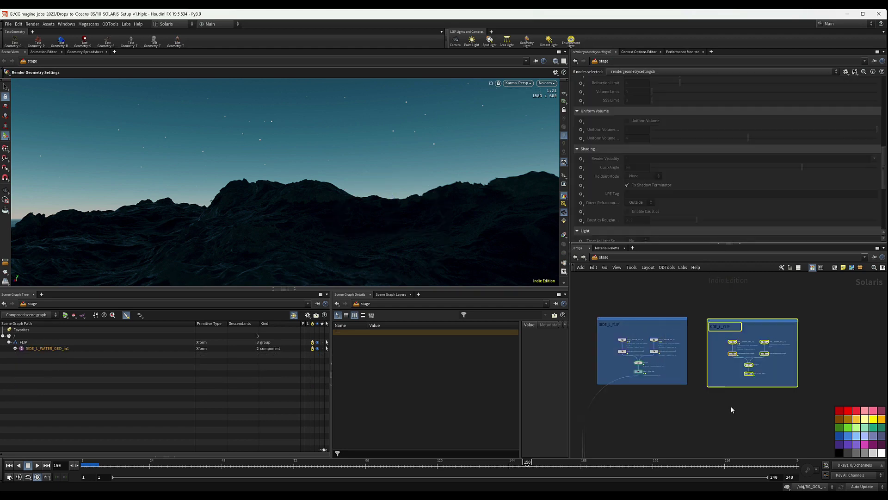
Step: Change the title note of the duplicated network box to TopCenter_FLIP
scroll(724, 333, up, 5)
click(716, 318)
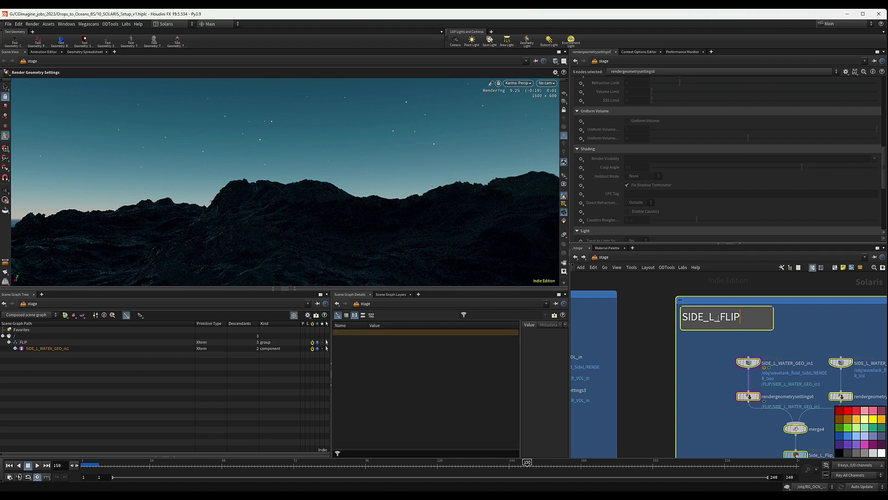
drag(715, 317, 676, 317)
text(Top)
text(Center)
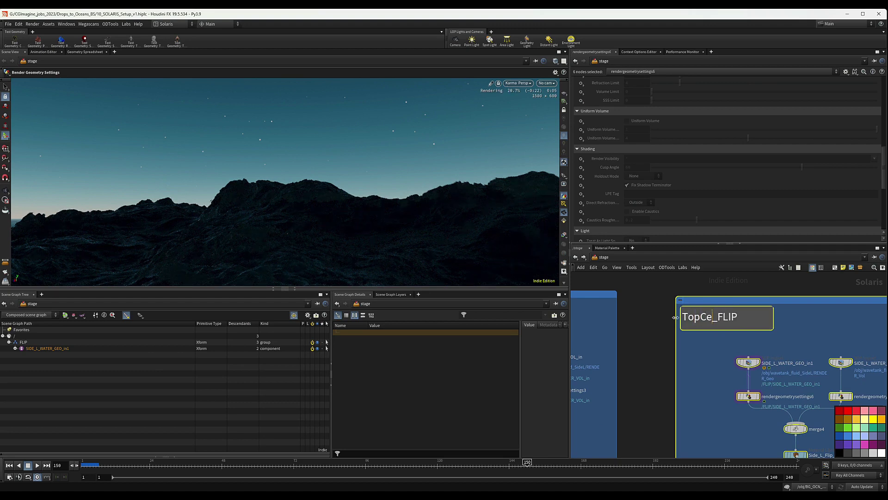
Step: Copy the TopCenter prefix from the title note and rename the duplicated geometry import to TopCenter_WATER_GEO_in
key(shift+Left)
key(shift+Left)
key(shift+Left)
key(shift+Left)
key(shift+Left)
key(shift+Left)
key(shift+Left)
key(shift+Left)
key(shift+Left)
key(ctrl+c)
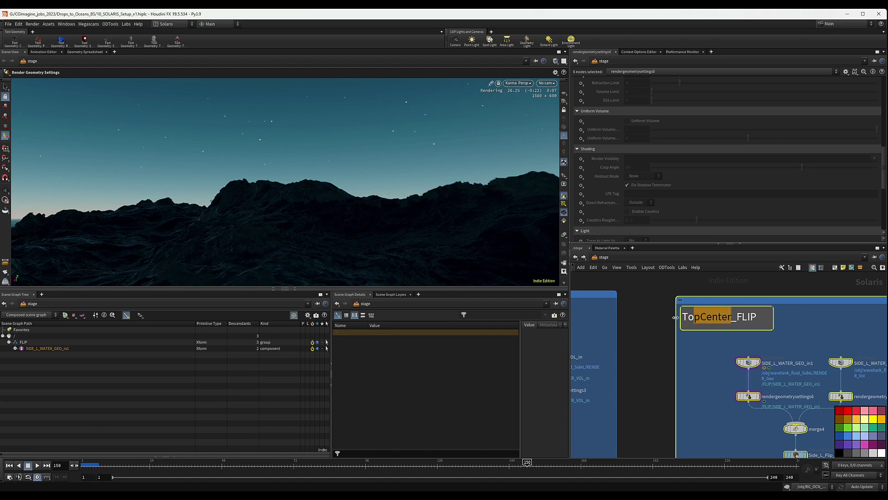
click(711, 361)
middle_drag(712, 361, 677, 357)
click(743, 361)
drag(743, 361, 730, 362)
key(ctrl+v)
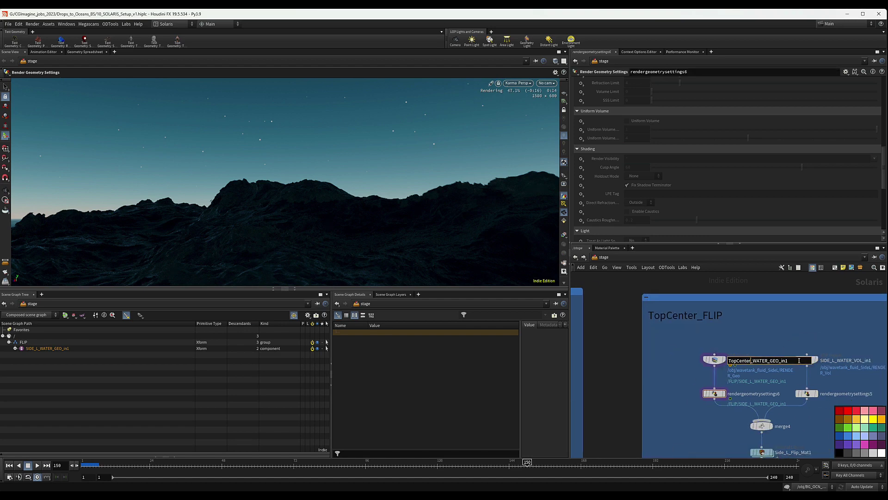
click(790, 361)
key(BackSpace)
Step: Rename the duplicated volume import to TopCenter_WATER_VOL_in using the copied prefix
click(836, 360)
drag(835, 361, 821, 360)
key(ctrl+v)
click(879, 361)
key(BackSpace)
key(Return)
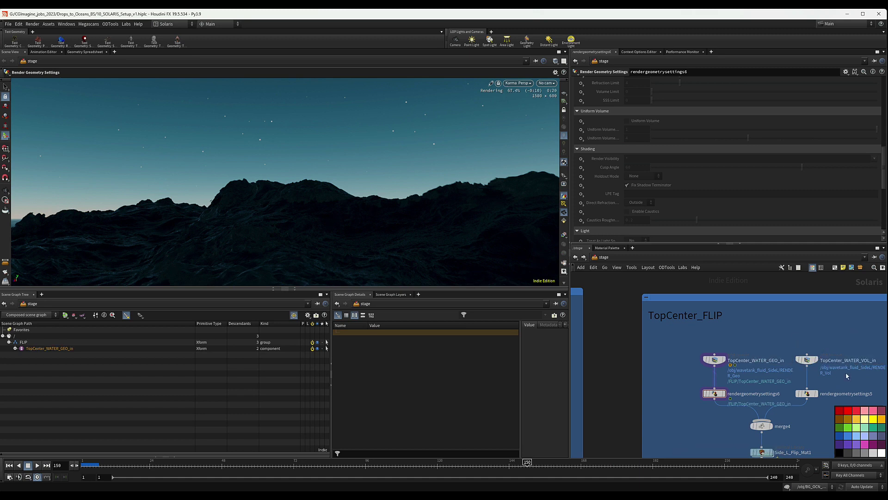
Step: Rename the duplicated Side_L_Flip_Mat1 material library to TopCenter_Flip_Mat
middle_drag(793, 427, 745, 339)
click(744, 364)
drag(744, 364, 727, 364)
key(ctrl+v)
click(785, 365)
key(BackSpace)
key(Return)
middle_drag(707, 396, 759, 392)
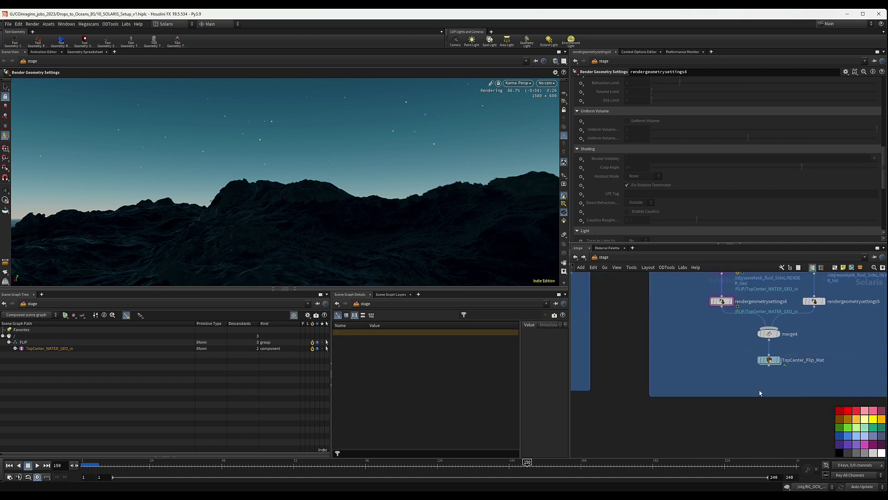
Step: In TopCenter_Flip_Mat, set the two material geometry paths to /FLIP/TopCenter_WATER_GEO_in and /FLIP/TopCenter_WATER_VOL_in
scroll(726, 373, down, 4)
scroll(789, 399, up, 6)
scroll(789, 398, down, 2)
drag(704, 400, 754, 412)
click(751, 410)
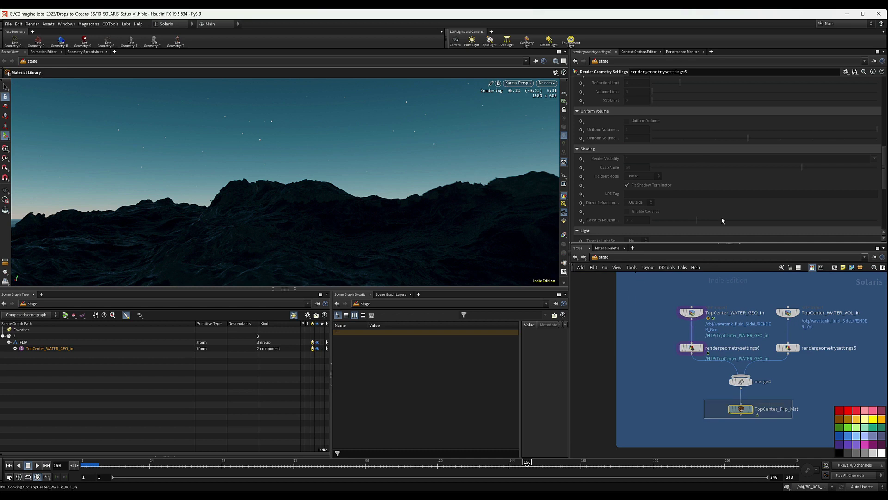
key(ctrl+v)
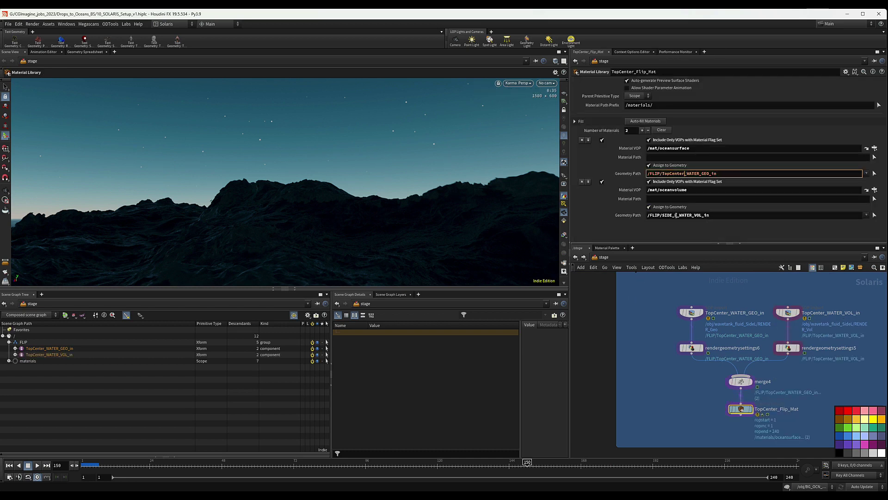
drag(677, 215, 662, 215)
key(ctrl+v)
click(653, 329)
Step: Wire the TopCenter_Flip_Mat output down into the main render chain below the three FLIP network boxes
scroll(786, 407, down, 3)
middle_drag(760, 415, 787, 341)
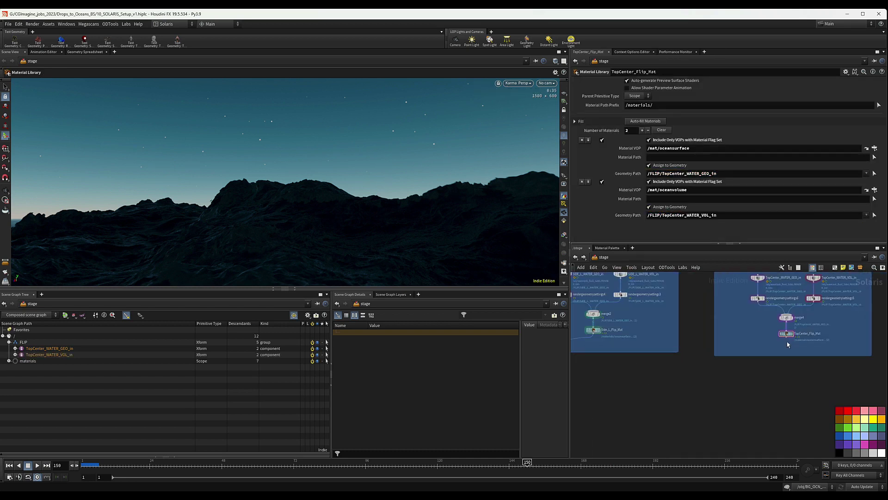
click(787, 341)
middle_drag(687, 395, 702, 287)
click(643, 429)
middle_drag(729, 419, 754, 289)
scroll(725, 402, down, 1)
scroll(724, 401, down, 4)
scroll(749, 357, up, 4)
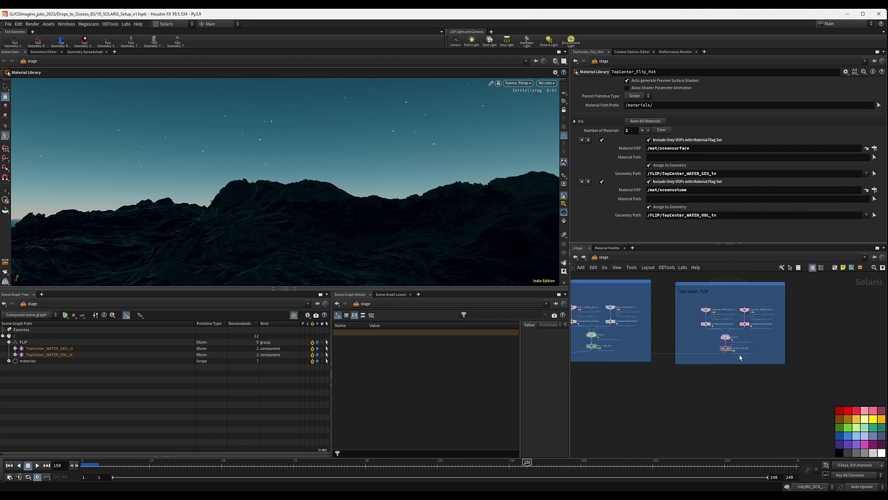
scroll(729, 351, up, 2)
click(728, 354)
middle_drag(665, 417, 833, 296)
scroll(839, 355, down, 2)
middle_drag(840, 382, 776, 370)
click(754, 318)
middle_drag(753, 318, 690, 298)
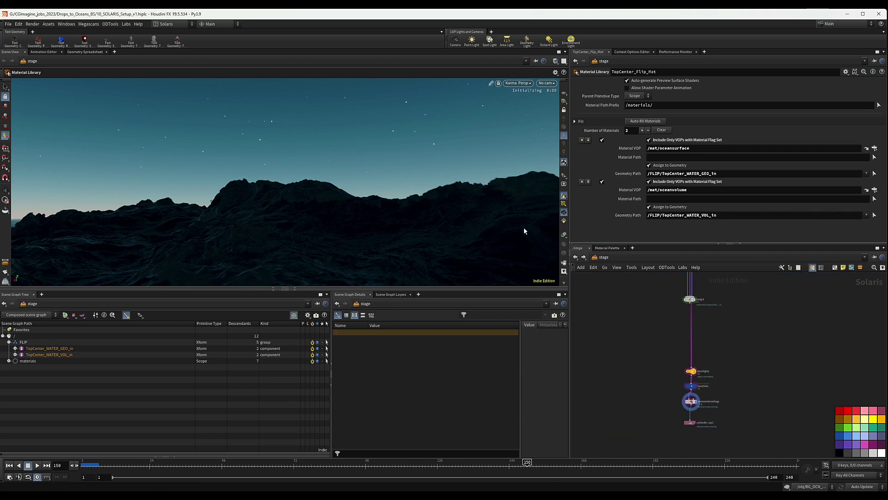
Step: Pause the Karma render and set the SOP path of TopCenter_WATER_GEO_in to /obj/wavetank_fluid_TopCenter/RENDER_Geo
click(518, 83)
click(519, 152)
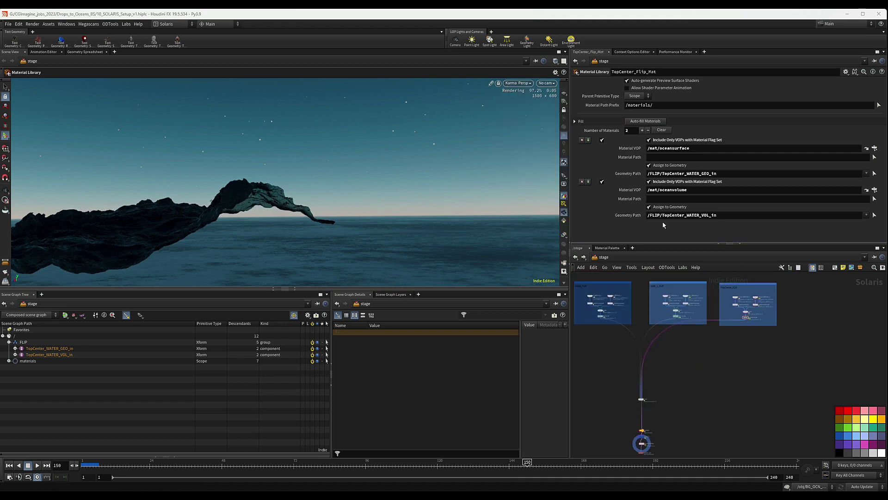
scroll(745, 292, up, 5)
drag(729, 302, 689, 328)
click(875, 82)
scroll(831, 60, up, 2)
scroll(829, 56, down, 10)
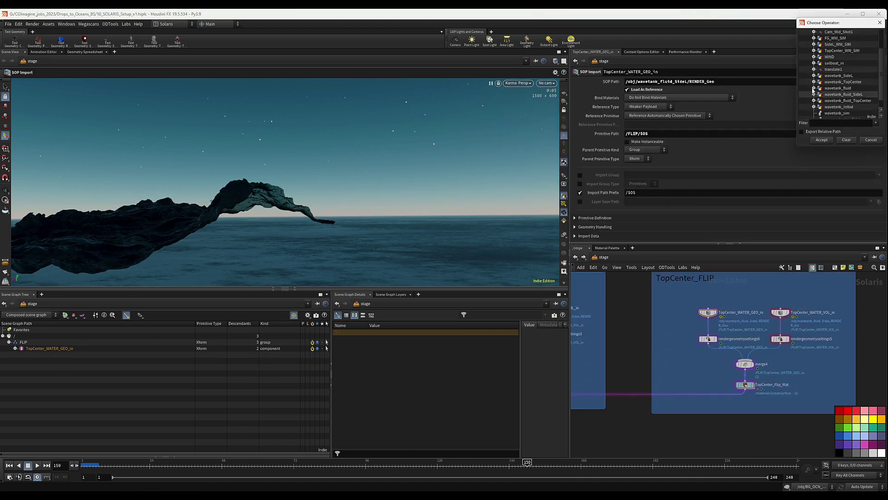
double_click(842, 76)
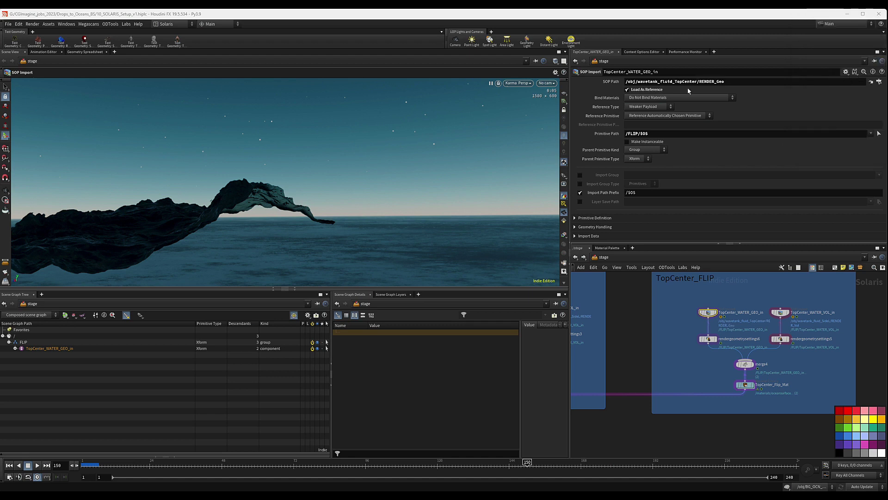
Step: Set the SOP path of TopCenter_WATER_VOL_in to /obj/wavetank_fluid_TopCenter/RENDER_Vol and restart the Karma render
drag(698, 81, 611, 86)
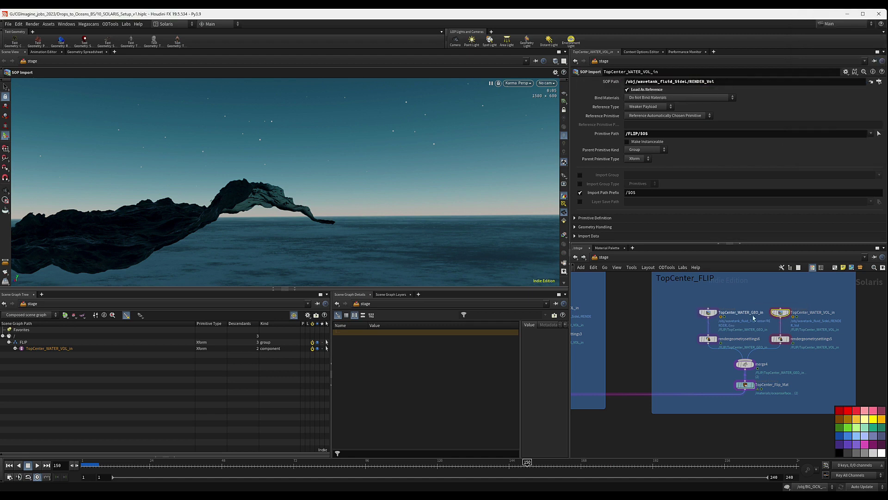
click(780, 313)
click(520, 83)
click(528, 162)
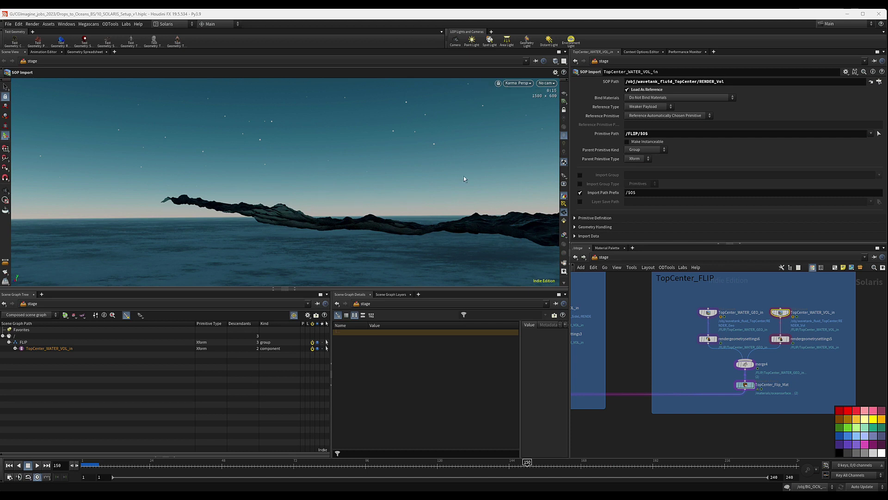
Step: Go to frame 115, let Karma render the wave, and pause the render
click(422, 464)
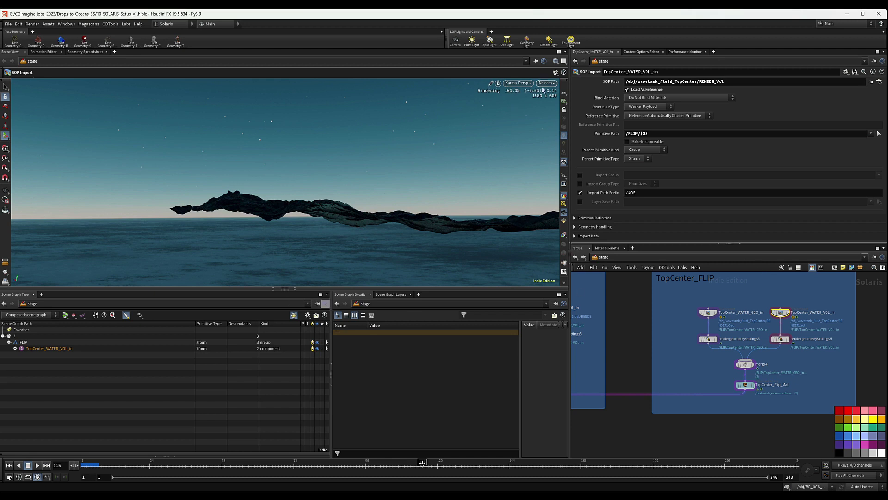
click(517, 82)
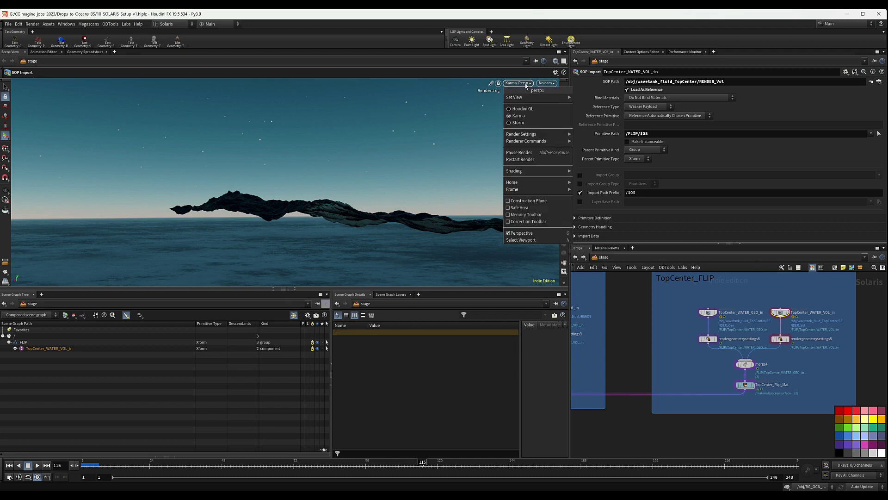
click(524, 152)
Step: Rewire the TopCenter branch through the merge node so all three FLIP setups feed the render chain
scroll(751, 346, down, 3)
middle_drag(750, 343, 846, 305)
scroll(794, 323, down, 3)
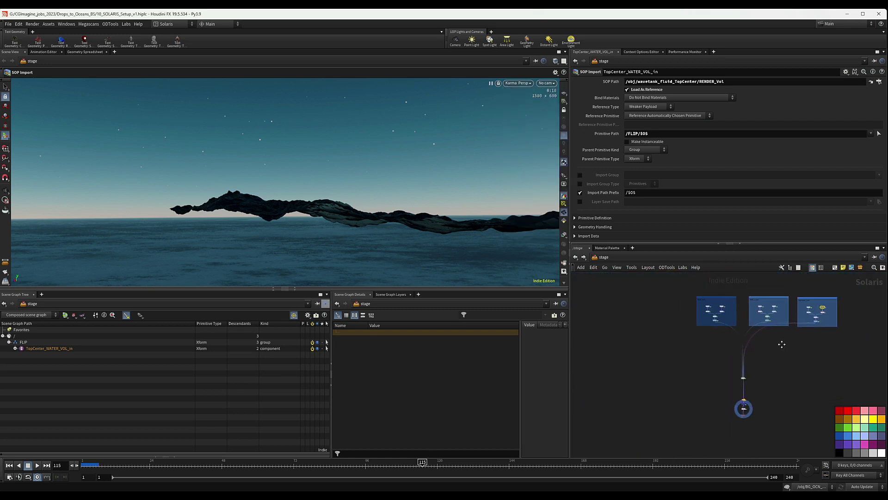
middle_drag(782, 343, 751, 324)
scroll(729, 354, up, 4)
drag(690, 385, 688, 376)
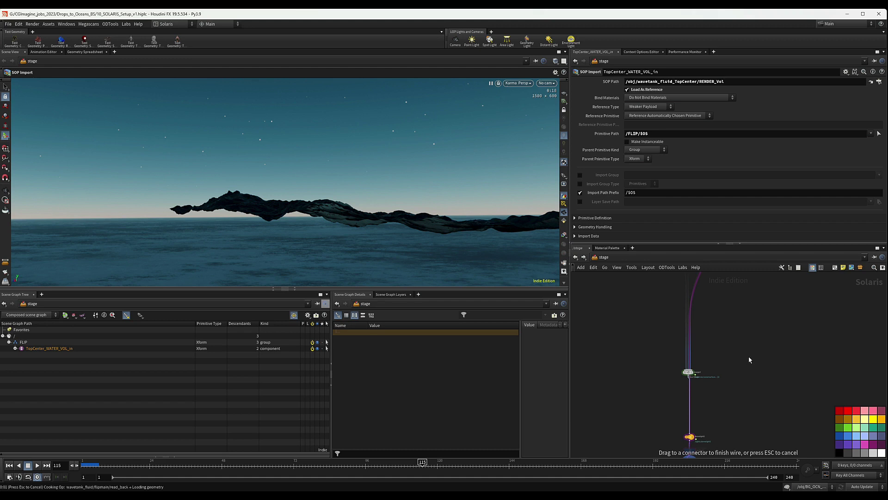
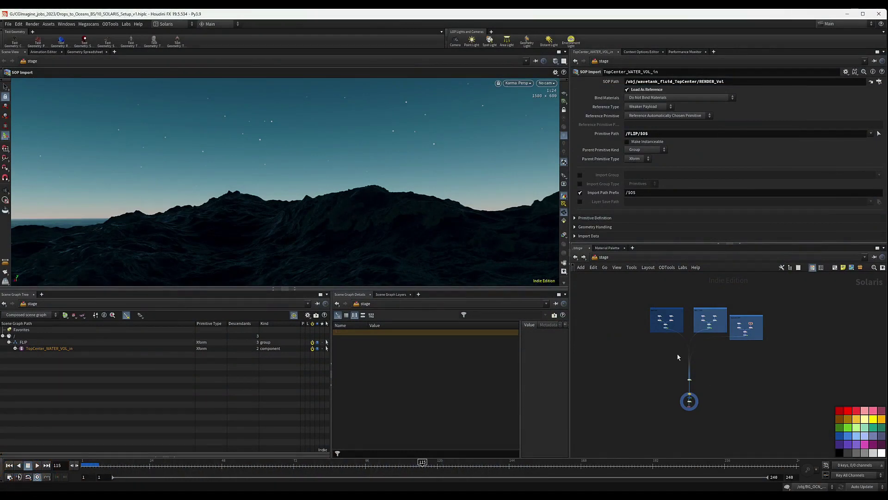
Step: Move the TopCenter_FLIP network box slightly up beside the SIDE_L box
middle_drag(778, 319, 740, 321)
scroll(715, 317, up, 1)
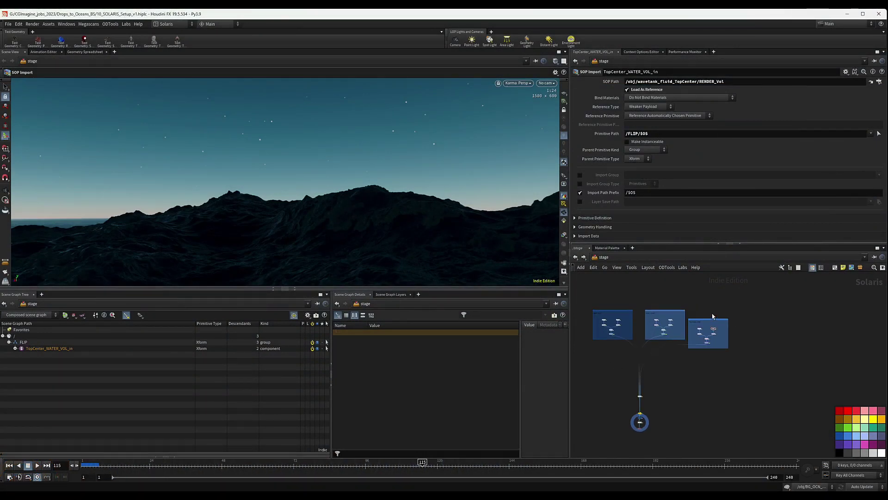
drag(707, 318, 707, 316)
middle_drag(645, 363, 652, 369)
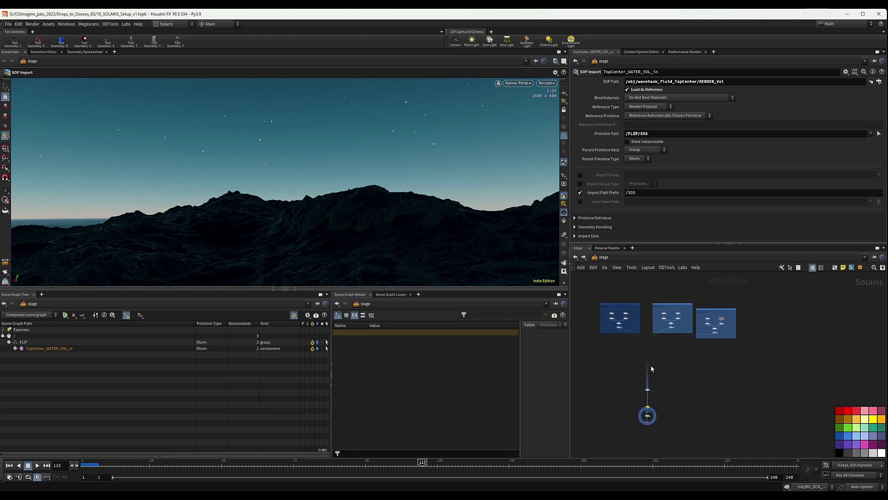
Step: Collapse the scene graph panes to enlarge the render view, and pause the Karma render of the merged ocean
click(293, 290)
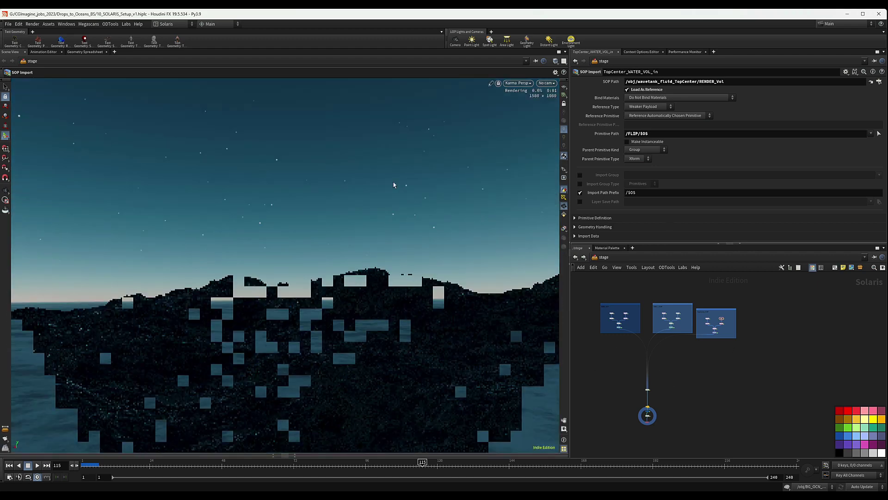
click(515, 84)
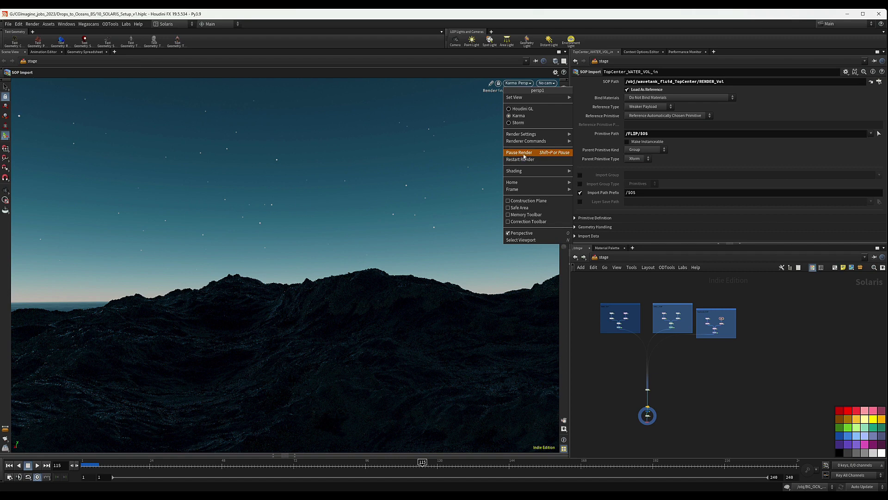
click(525, 156)
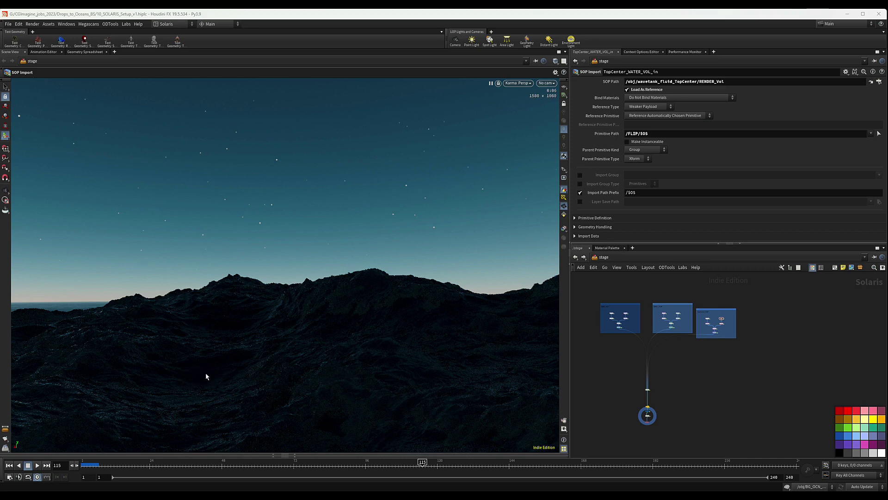
Step: Go inside the MainFlip_Mat material library of the main FLIP setup
scroll(722, 387, up, 8)
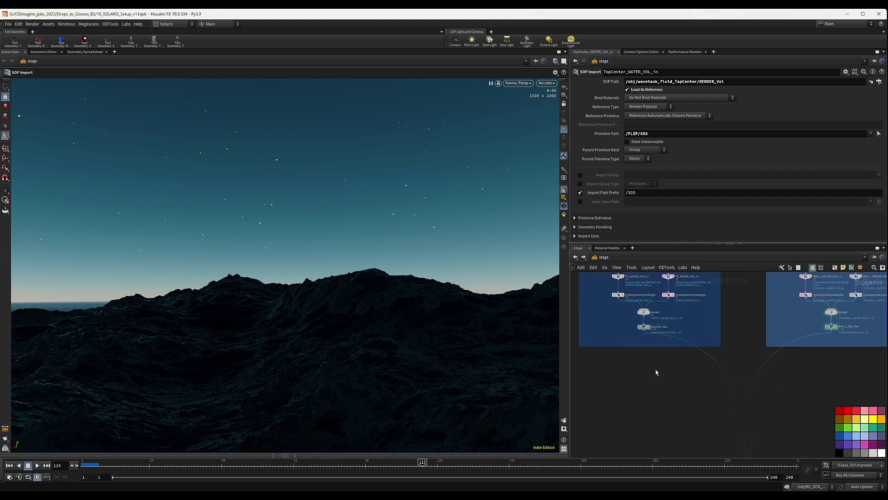
scroll(667, 393, down, 4)
scroll(646, 367, up, 8)
middle_drag(677, 395, 662, 365)
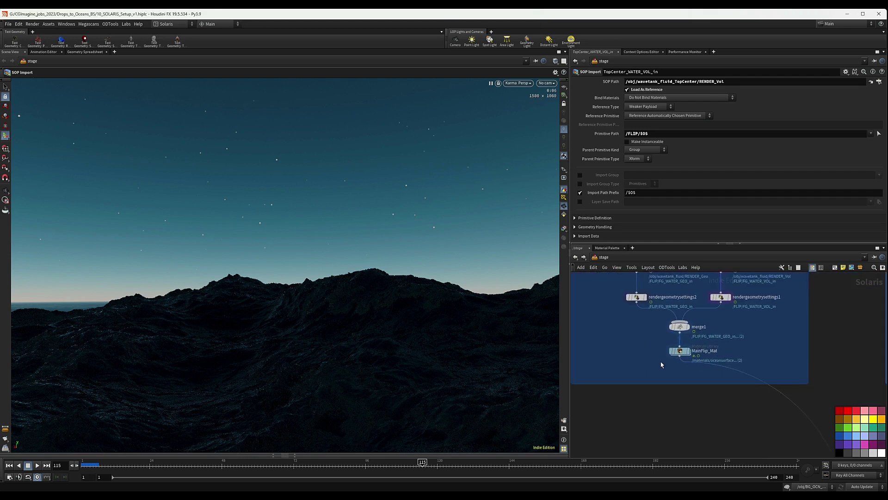
scroll(671, 364, up, 3)
double_click(678, 342)
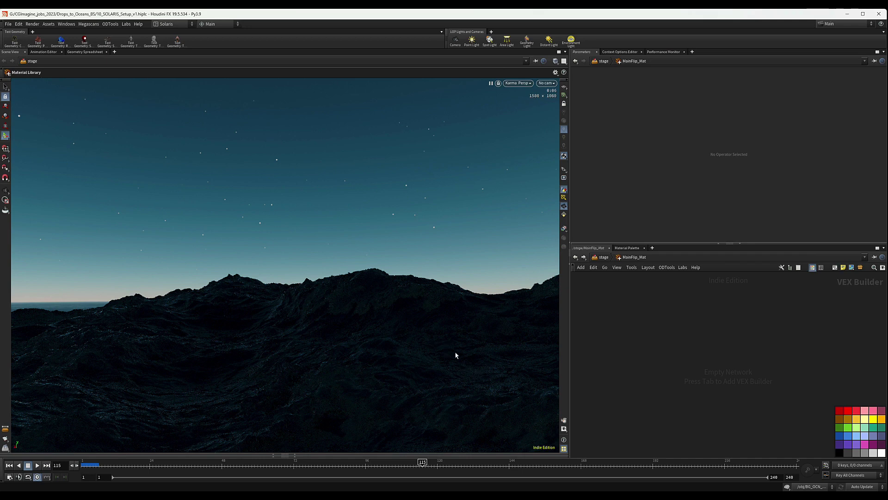
Step: Add a Karma MaterialX Subnet to the empty MainFlip_Mat network
key(Tab)
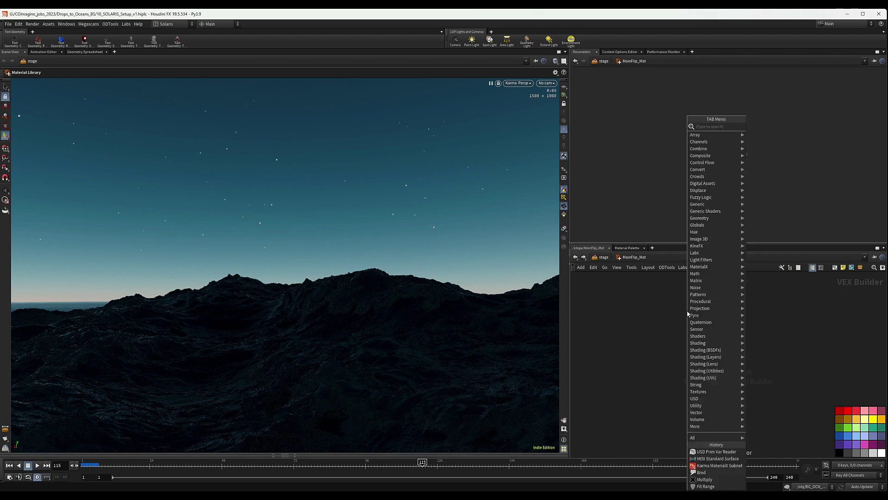
text(karm)
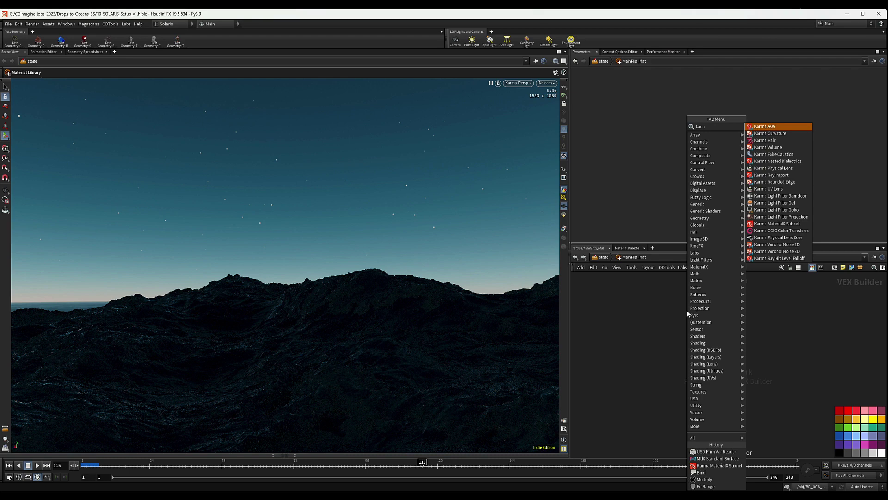
key(Down)
key(Down)
key(Down)
key(Down)
key(Down)
key(Down)
key(Down)
key(Down)
key(Down)
key(Down)
key(Down)
key(Down)
key(Down)
key(Down)
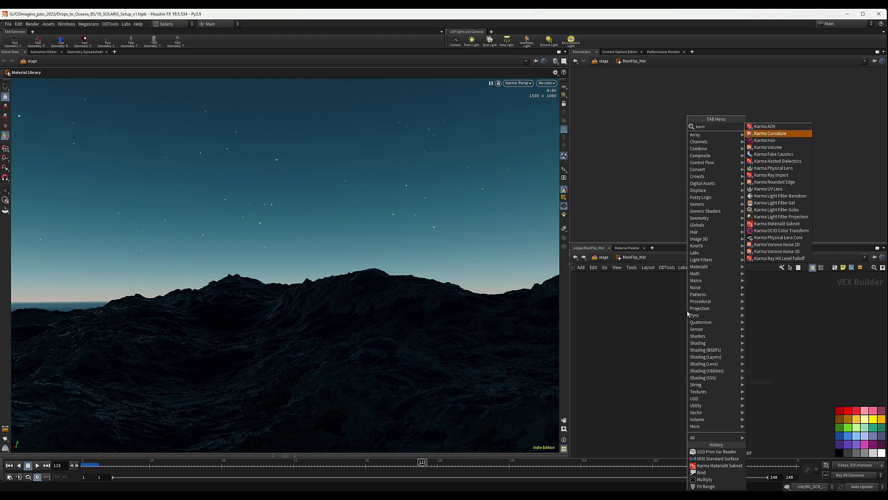
key(Return)
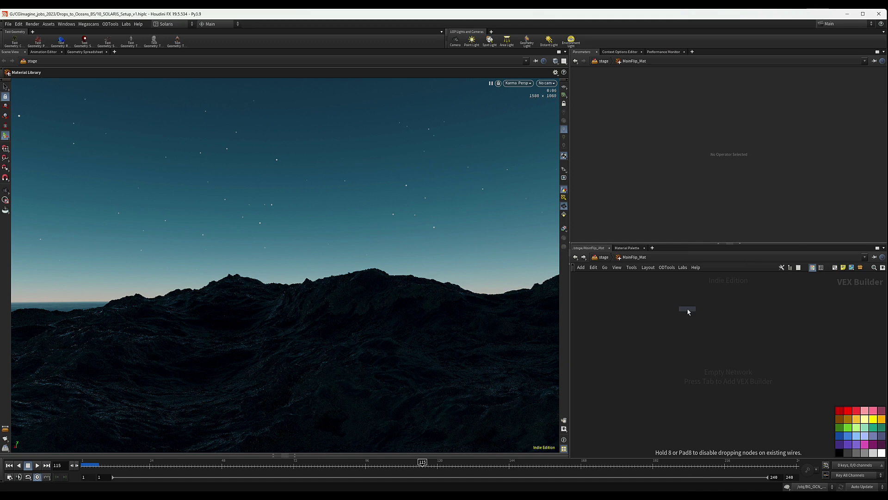
click(672, 319)
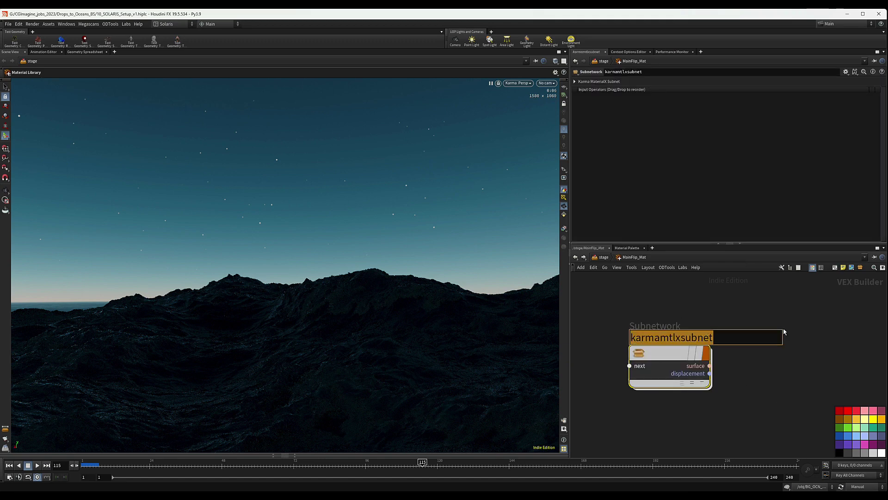
Step: Rename the new Karma MaterialX subnet to SimpleOCN
text(Simple)
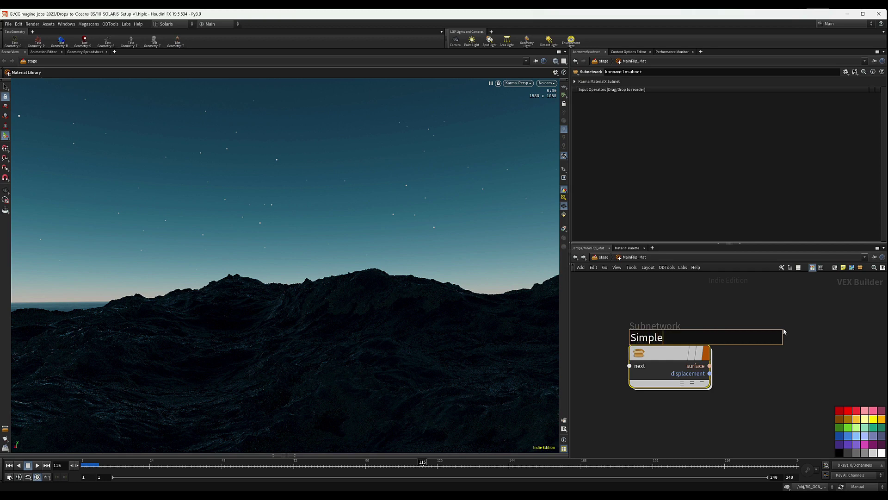
text(OCN)
key(Return)
Step: Go inside the SimpleOCN subnet and delete the mtlxdisplacement node
double_click(697, 354)
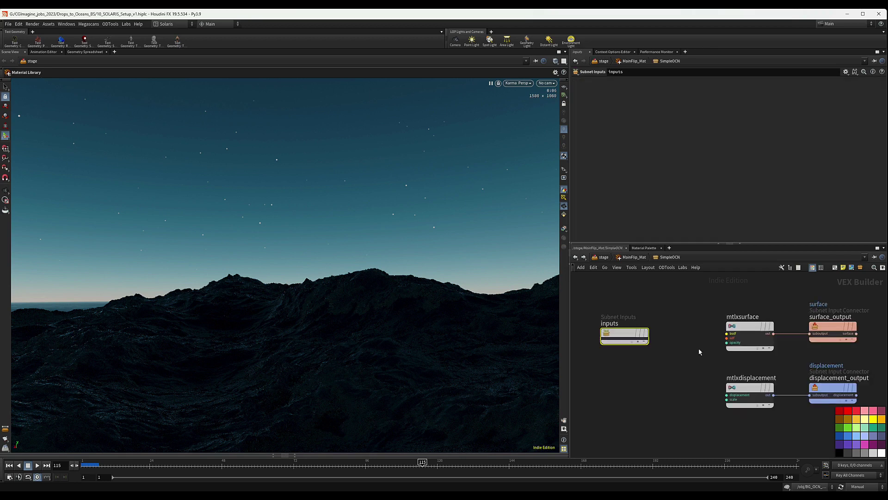
drag(676, 348, 782, 397)
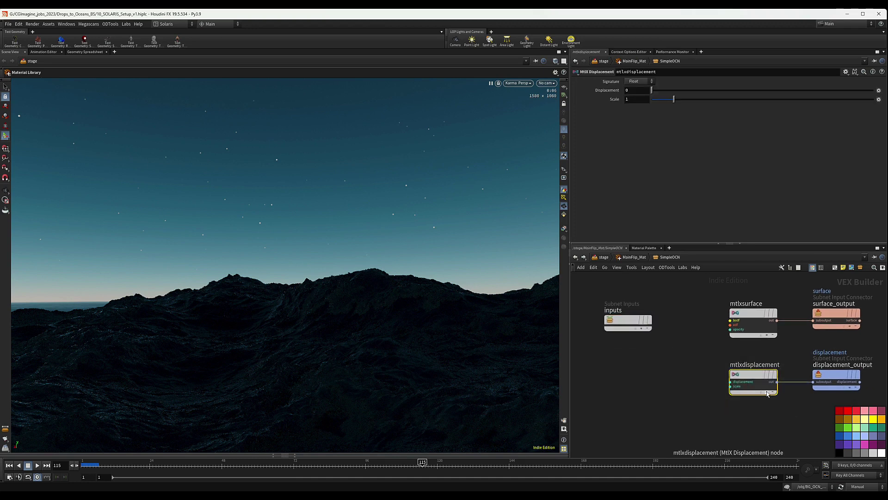
middle_drag(768, 397, 743, 368)
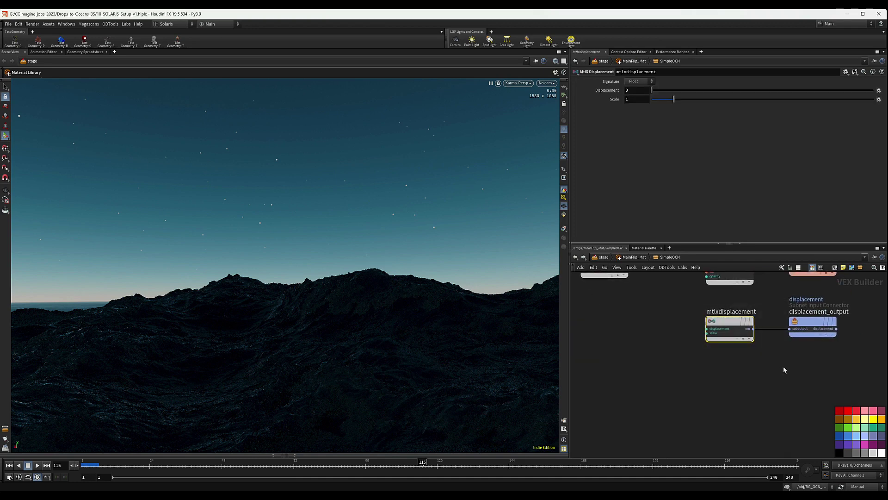
drag(677, 314, 752, 369)
drag(694, 294, 760, 367)
middle_drag(757, 332, 766, 352)
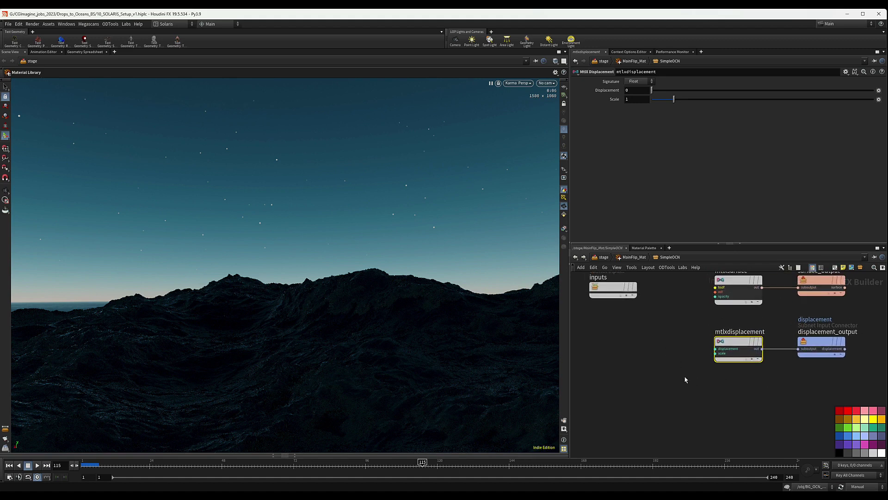
key(Delete)
scroll(656, 364, down, 4)
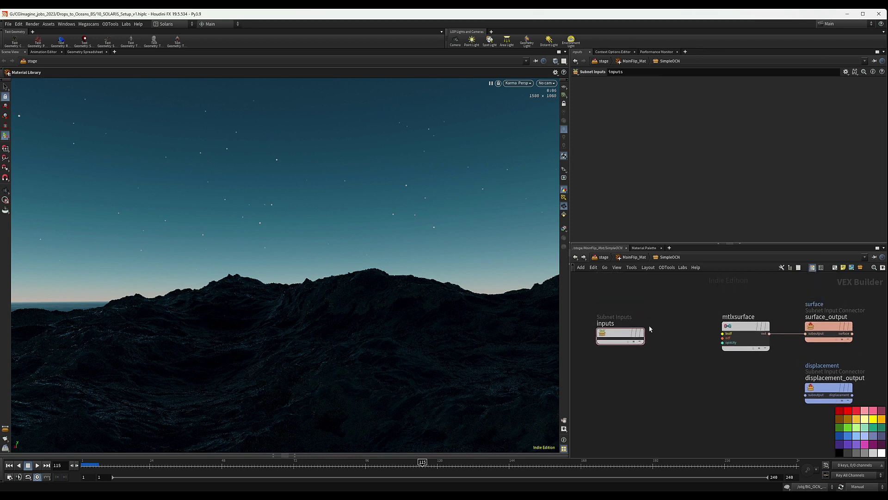
Step: Move the subnet inputs node lower and farther away from mtlxsurface to free space for shader nodes
middle_drag(656, 361, 675, 334)
drag(652, 322, 605, 350)
middle_drag(692, 320, 692, 337)
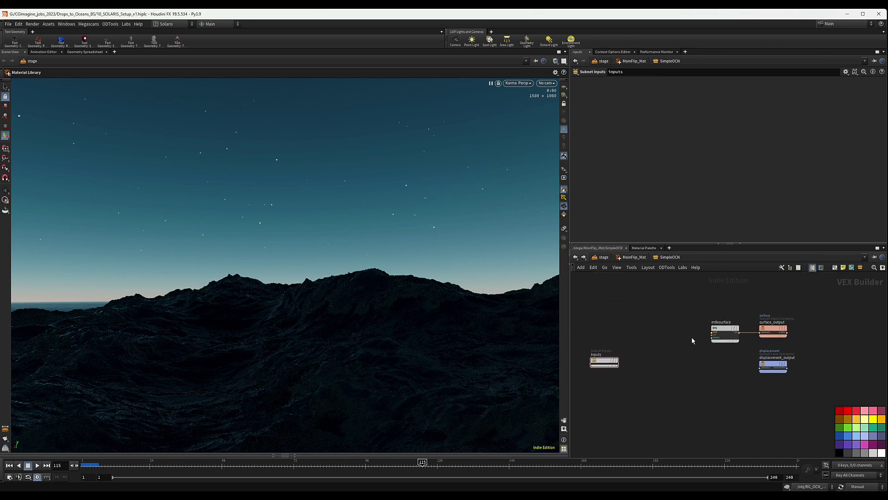
Step: Delete the mtlxsurface node from the SimpleOCN network
drag(673, 322, 763, 354)
drag(664, 303, 746, 356)
key(Delete)
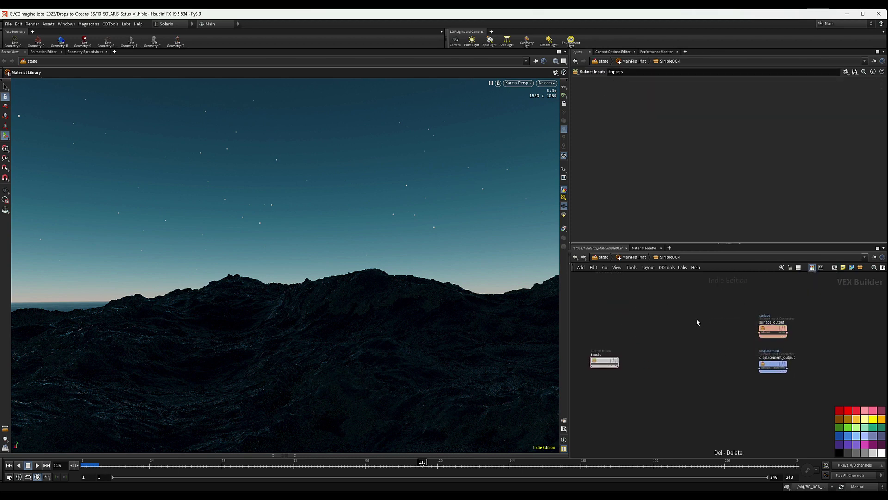
Step: Add a MtlX Standard Surface node and connect its output to the surface_output node
key(Tab)
text(sat)
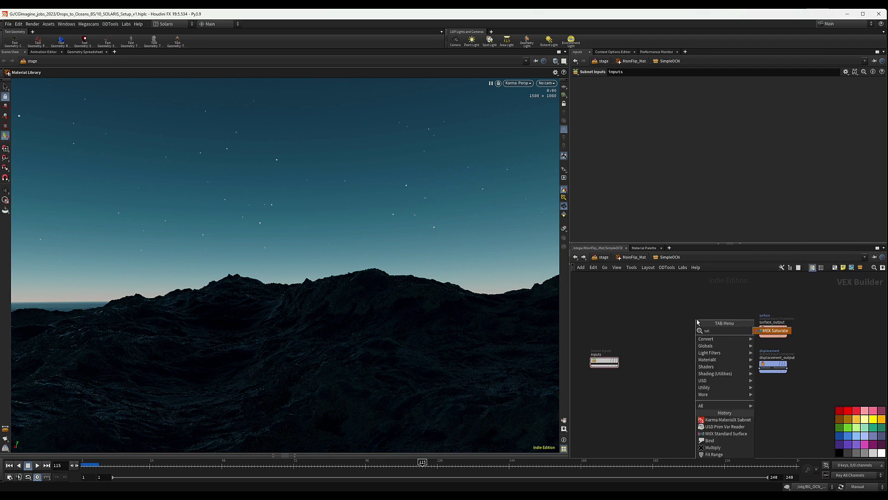
key(BackSpace)
key(BackSpace)
text(stand)
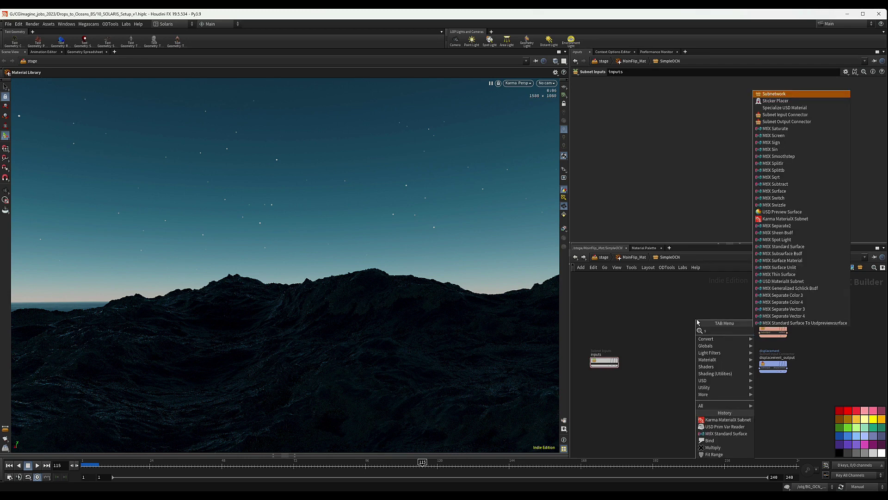
key(Return)
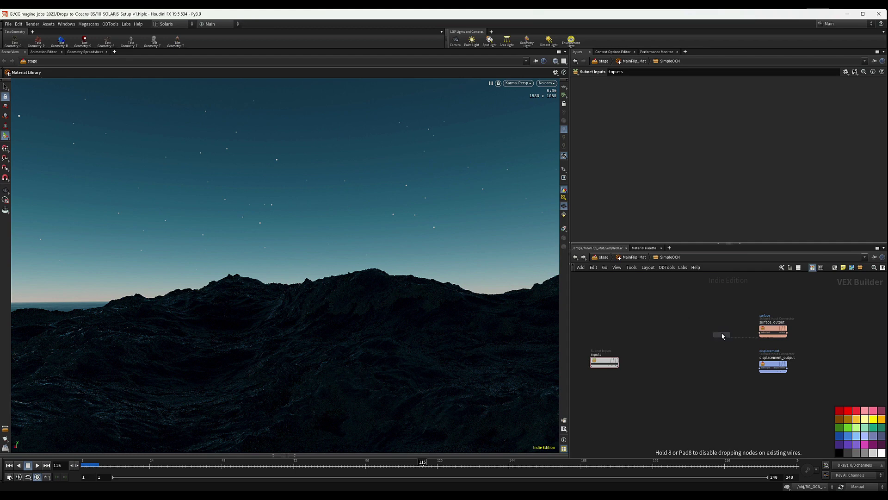
click(719, 332)
scroll(720, 331, up, 2)
drag(716, 325, 785, 331)
drag(689, 318, 691, 325)
middle_drag(589, 316, 646, 313)
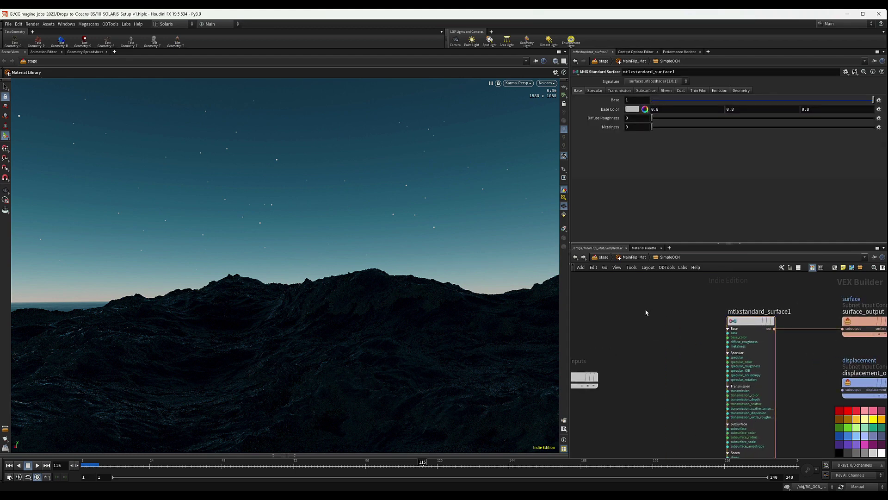
Step: Add a USD Prim Var Reader beside the standard surface and connect its result to the base_color input
key(Tab)
text(prim)
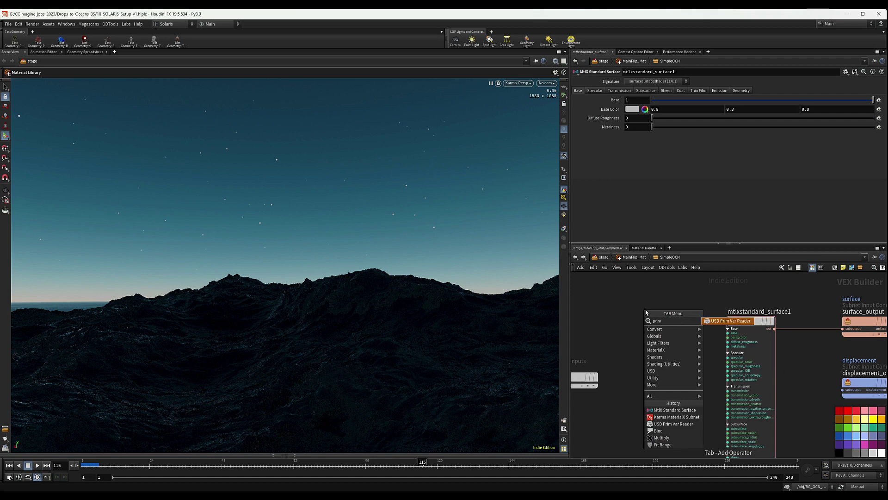
key(Return)
click(661, 326)
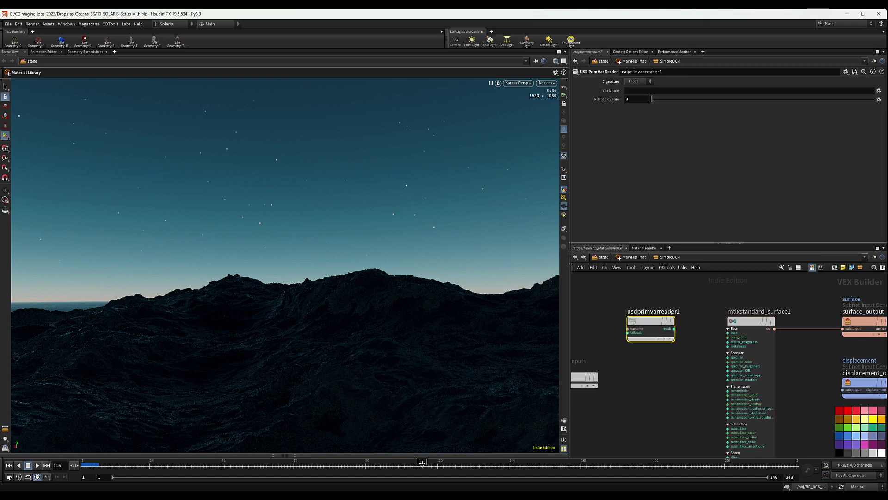
mouse_move(661, 325)
mouse_down()
mouse_move(656, 314)
mouse_move(645, 319)
mouse_up()
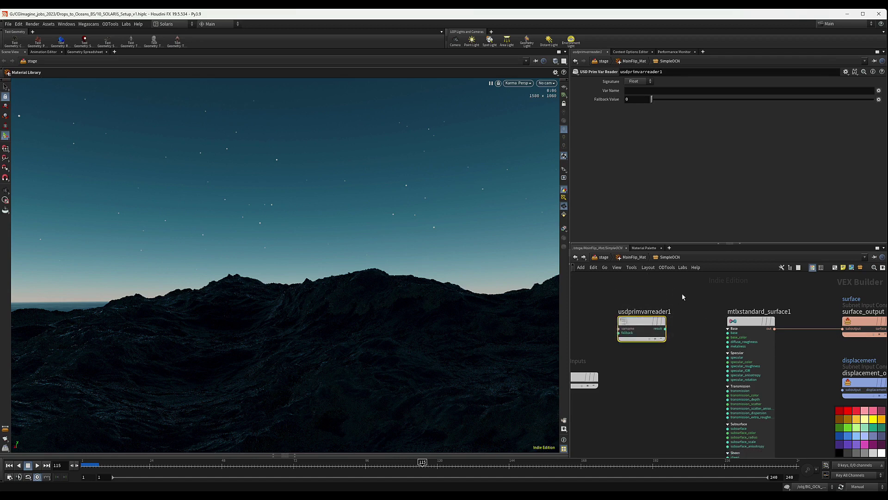
mouse_move(627, 324)
drag(665, 329, 731, 338)
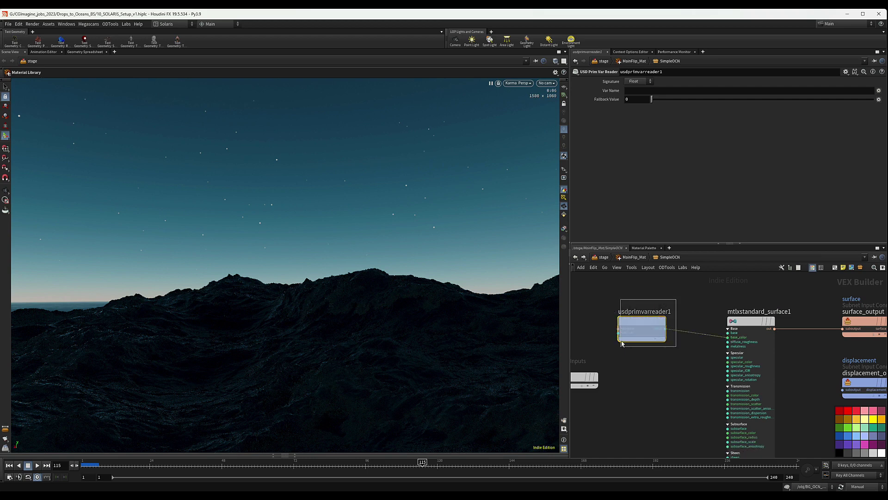
Step: Set the prim var reader's signature to Vector and its variable name to displayColor
click(639, 81)
click(633, 144)
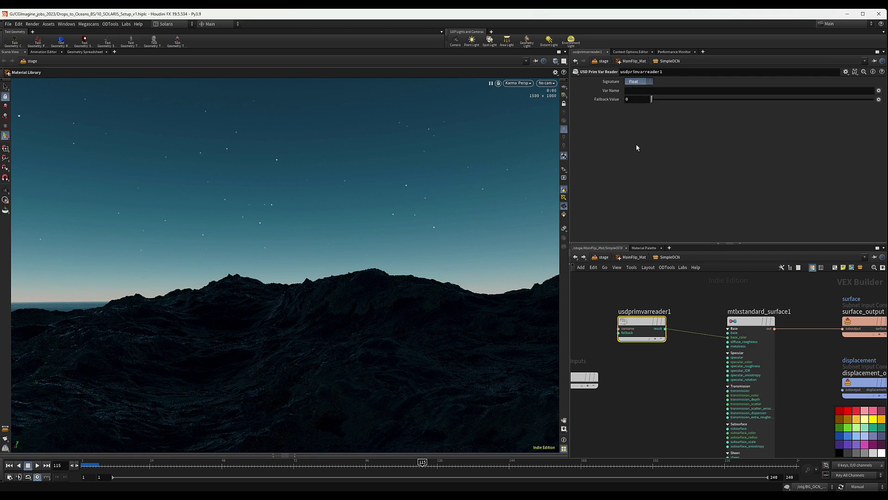
click(637, 92)
text(display)
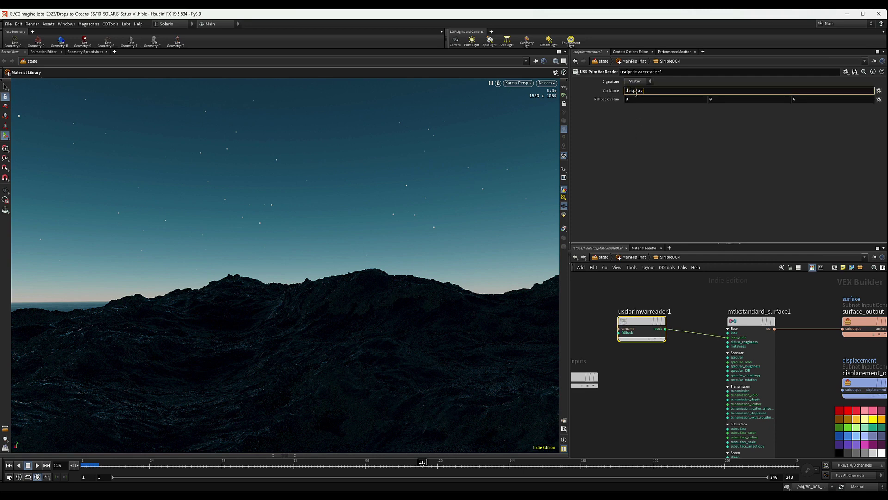
text(Color)
key(Return)
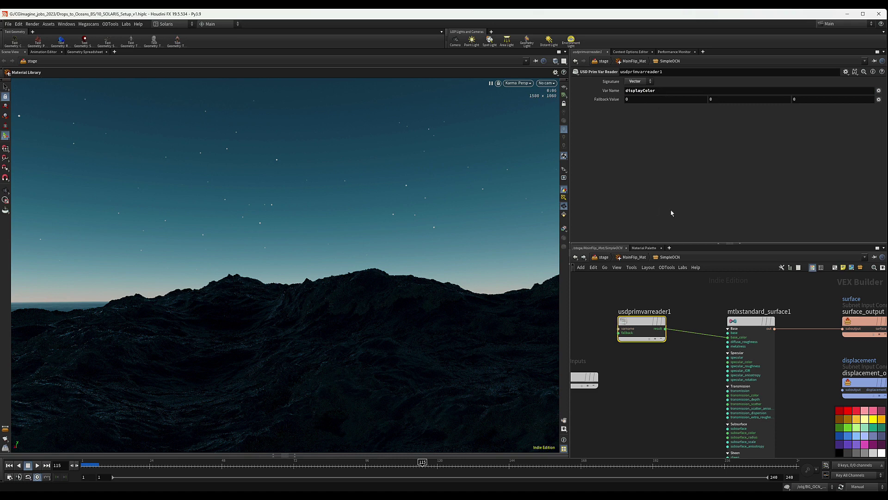
Step: Set the Base weight of mtlxstandard_surface1 to .2
middle_drag(668, 354, 670, 354)
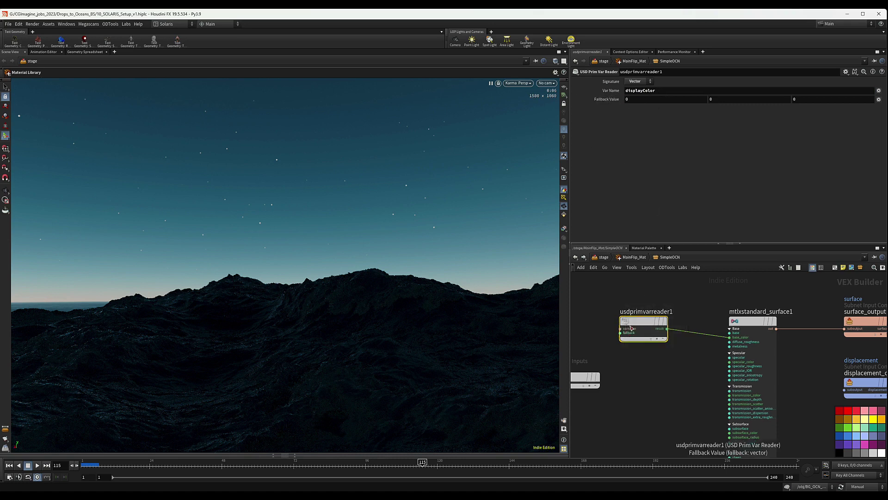
drag(631, 326, 629, 328)
scroll(616, 357, down, 4)
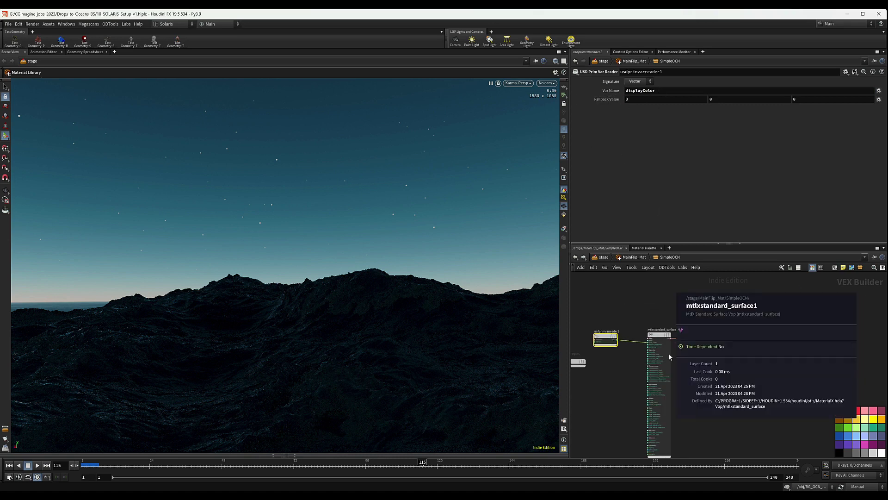
click(658, 335)
drag(618, 98, 595, 109)
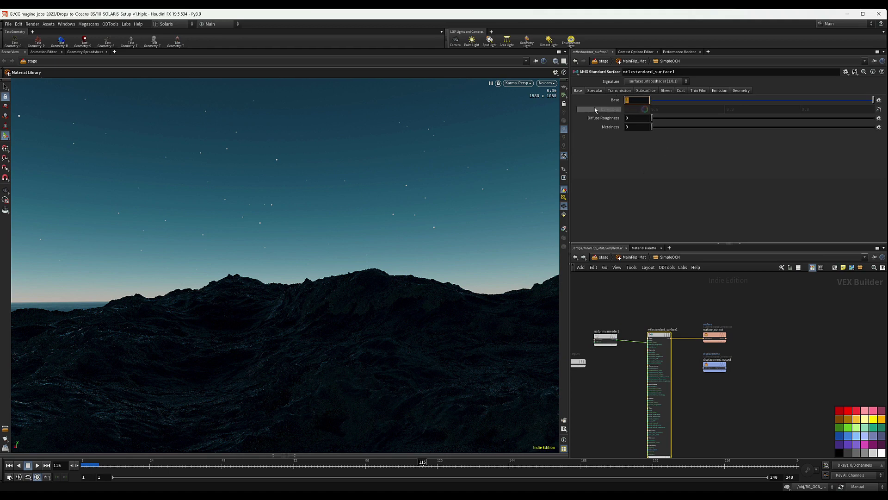
text(.2)
key(Return)
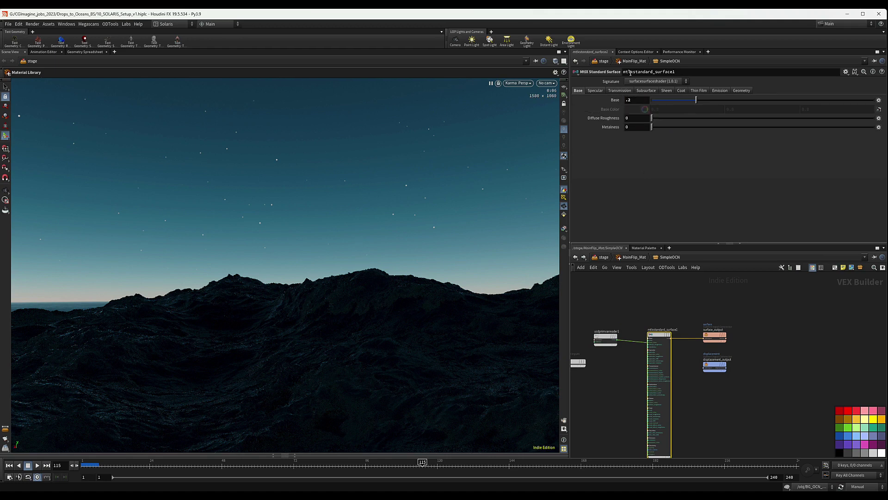
Step: Change the standard surface's specular index of refraction and set its transmission to 0.05
click(596, 91)
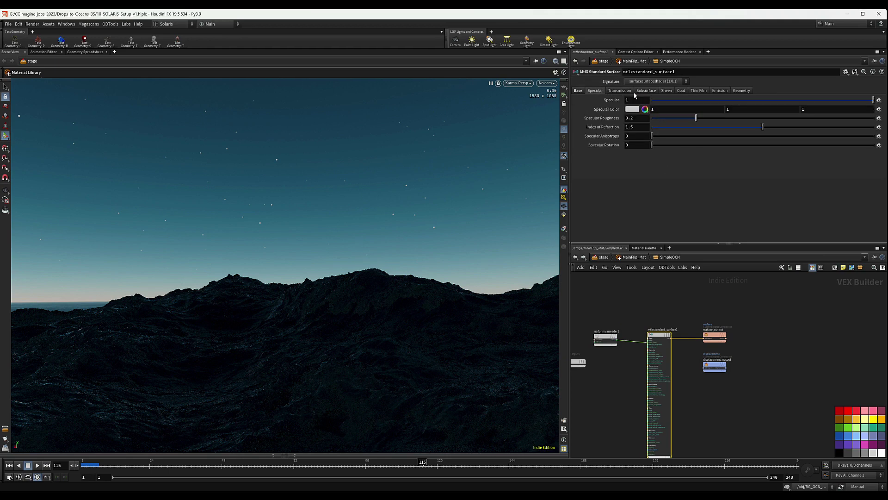
double_click(635, 126)
text(33)
key(Return)
click(619, 91)
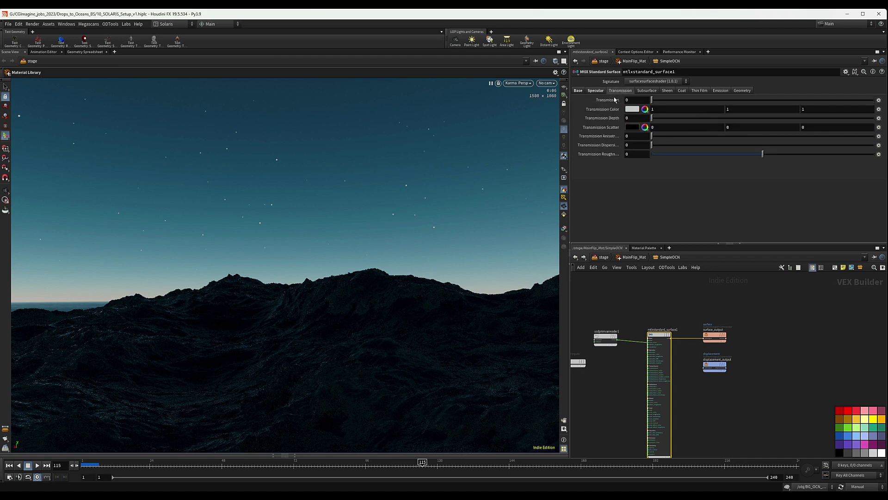
text(0.05)
key(Return)
Step: Return to the stage network and disable the oceanvolume material entry of MainFlip_Mat
middle_drag(773, 338, 789, 326)
scroll(788, 326, down, 1)
click(634, 257)
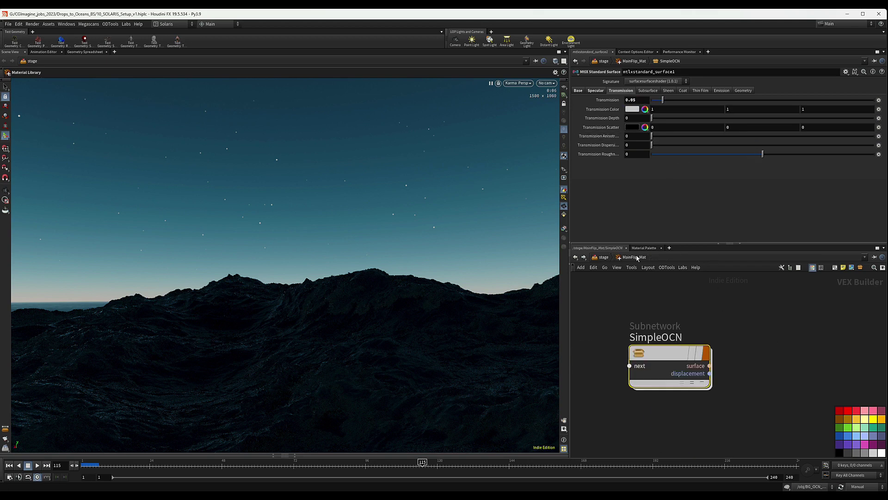
click(601, 257)
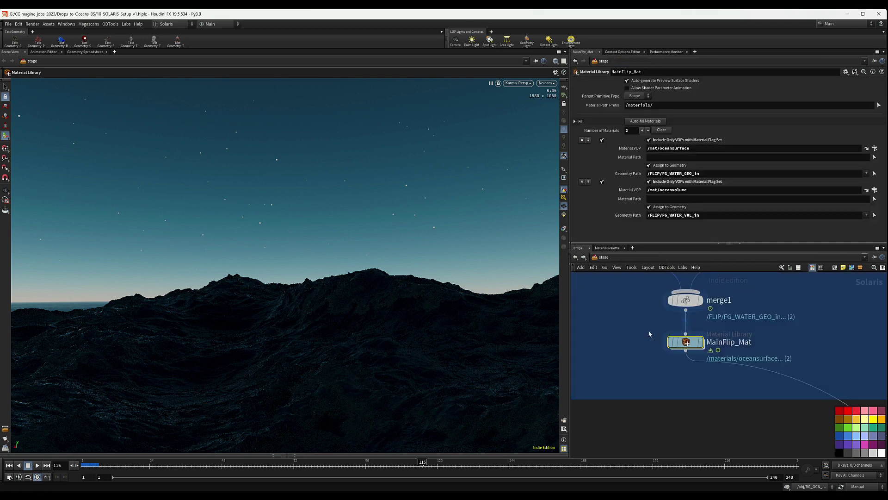
click(602, 182)
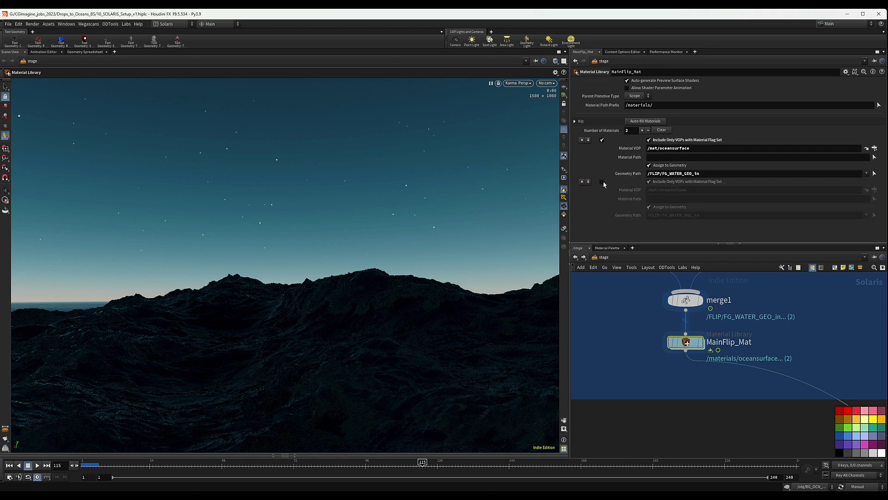
Step: Wire rendergeometrysettings2 straight into MainFlip_Mat, bypassing merge1 and the water volume branch
scroll(754, 323, down, 3)
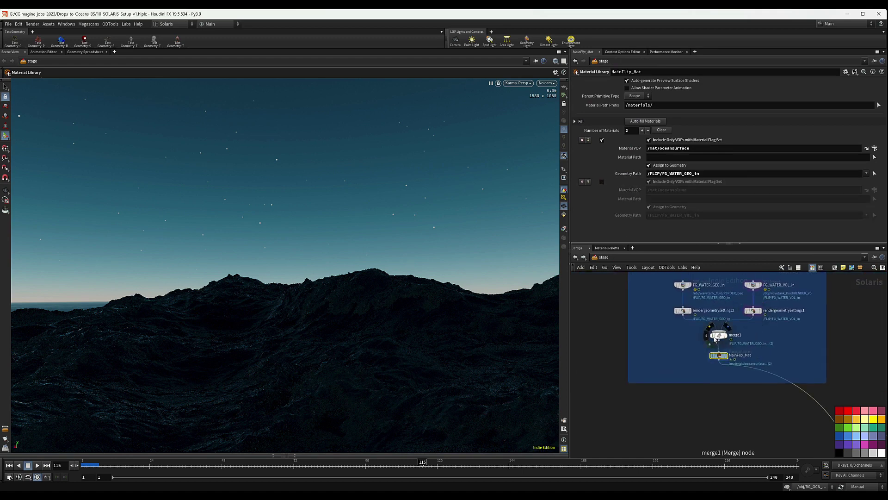
drag(684, 316, 719, 351)
drag(719, 355, 733, 337)
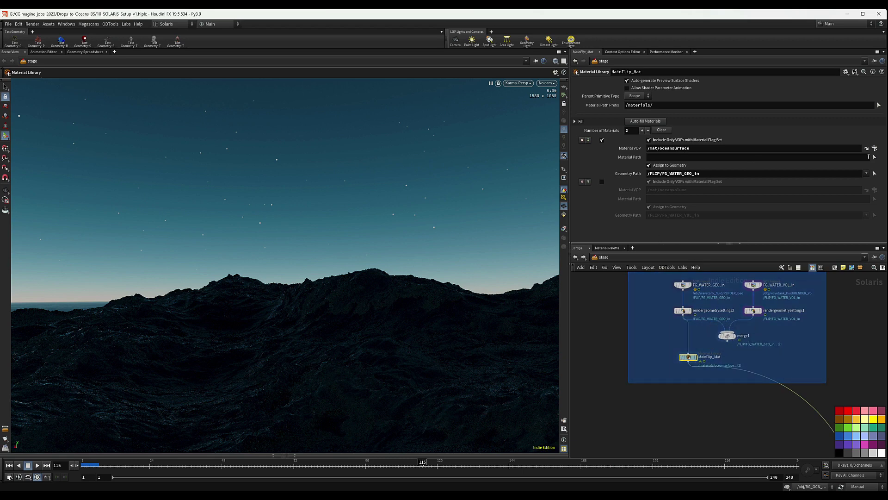
Step: Set the Material VOP of MainFlip_Mat's first material entry to /stage/MainFlip_Mat/SimpleOCN
click(875, 157)
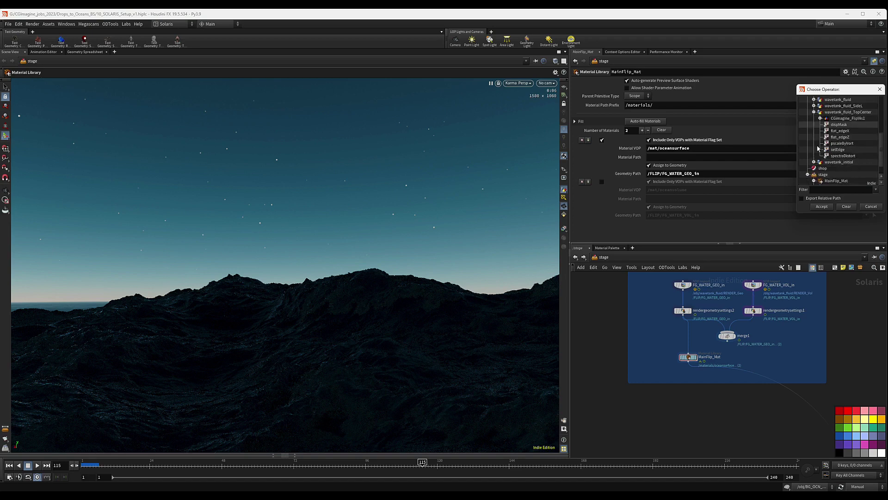
scroll(820, 153, down, 1)
click(808, 157)
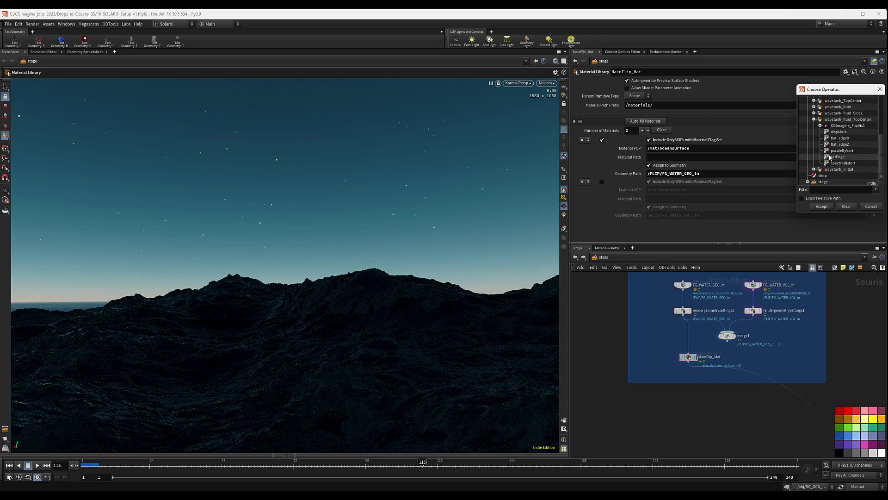
click(808, 182)
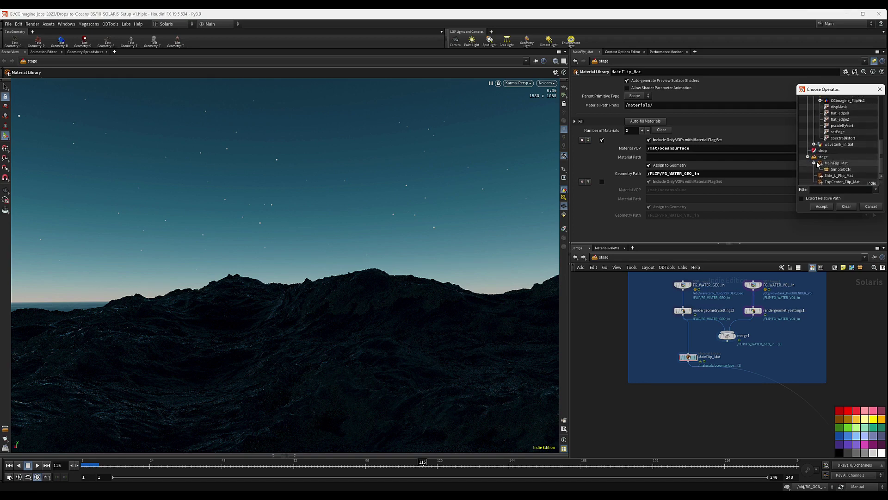
double_click(841, 170)
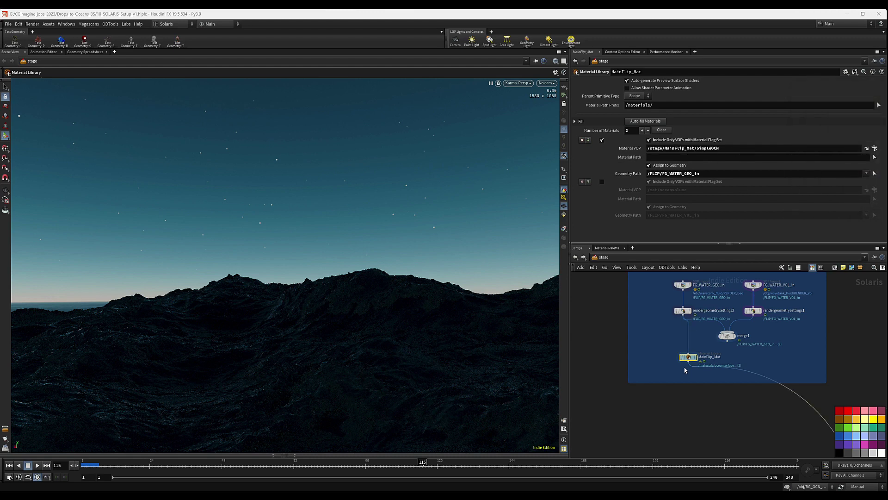
Step: Connect the output of MainFlip_Mat directly to the dome light, bypassing the final merge, and move the dome light aside
mouse_move(689, 360)
scroll(772, 354, down, 5)
middle_drag(786, 360, 718, 283)
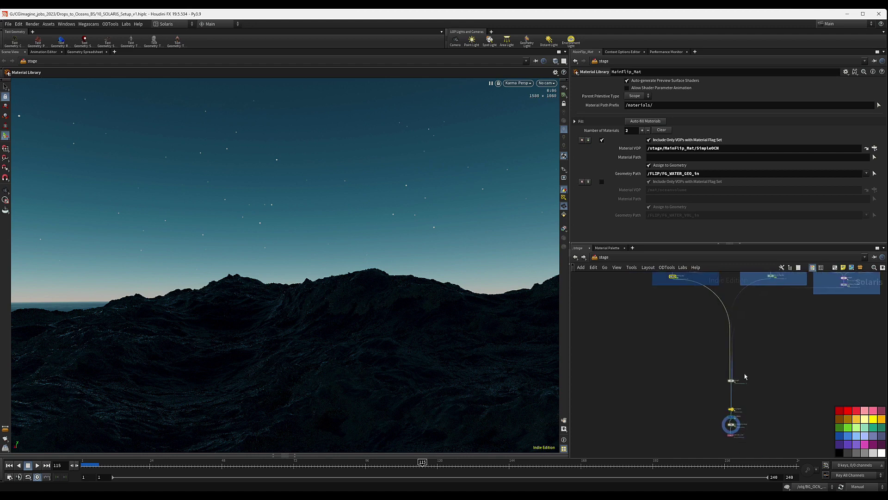
middle_drag(712, 333, 725, 345)
scroll(687, 297, up, 8)
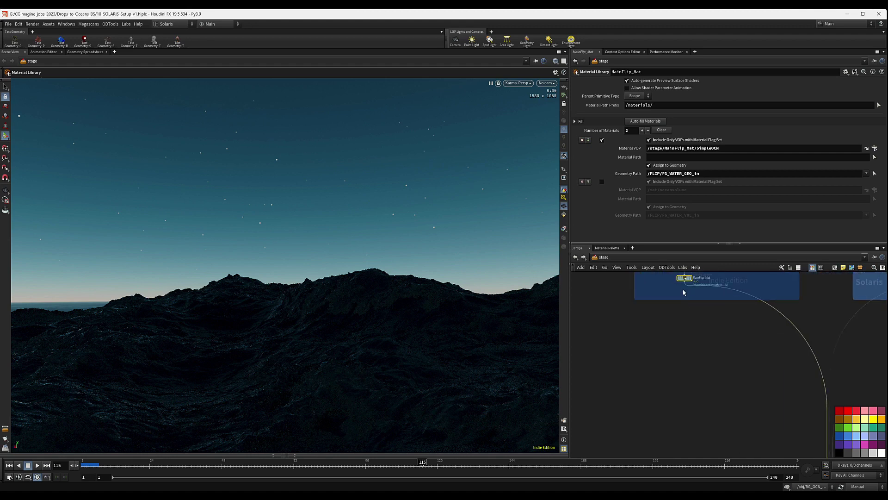
scroll(685, 284, down, 3)
click(686, 280)
middle_drag(729, 374, 688, 282)
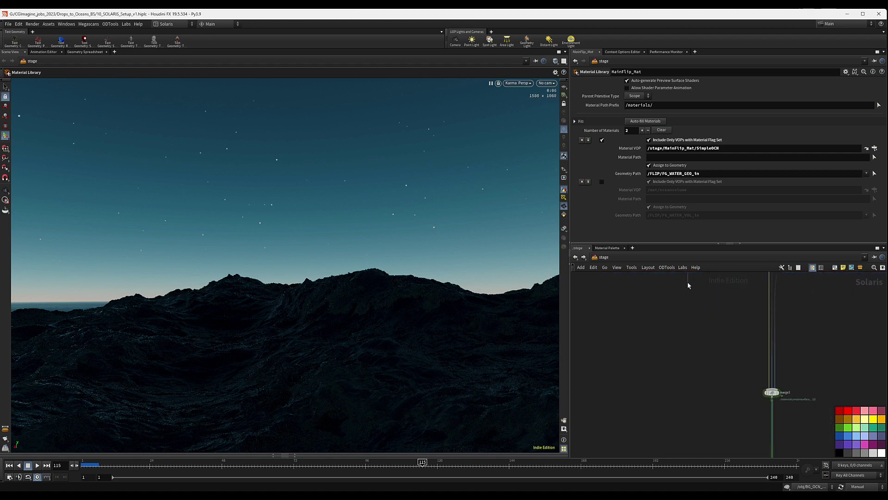
middle_drag(718, 395, 701, 298)
key(Escape)
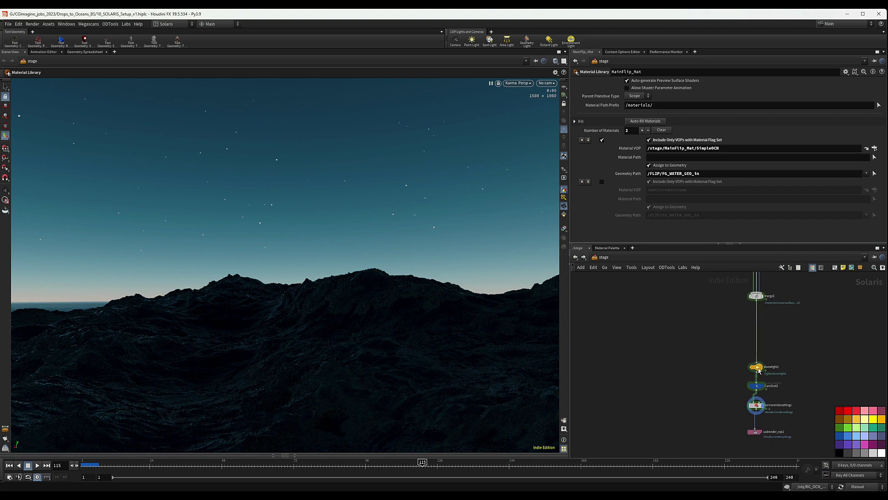
drag(756, 366, 724, 364)
mouse_move(761, 334)
middle_down()
mouse_move(761, 366)
mouse_move(756, 332)
middle_up()
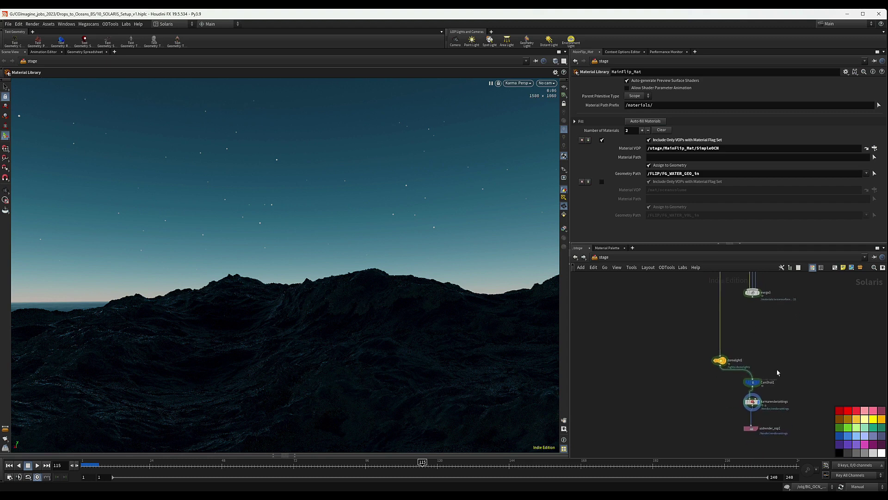
Step: Set the rendering engine of the karmarendersettings node to XPU Engine (Beta)
middle_drag(776, 369, 767, 338)
click(744, 372)
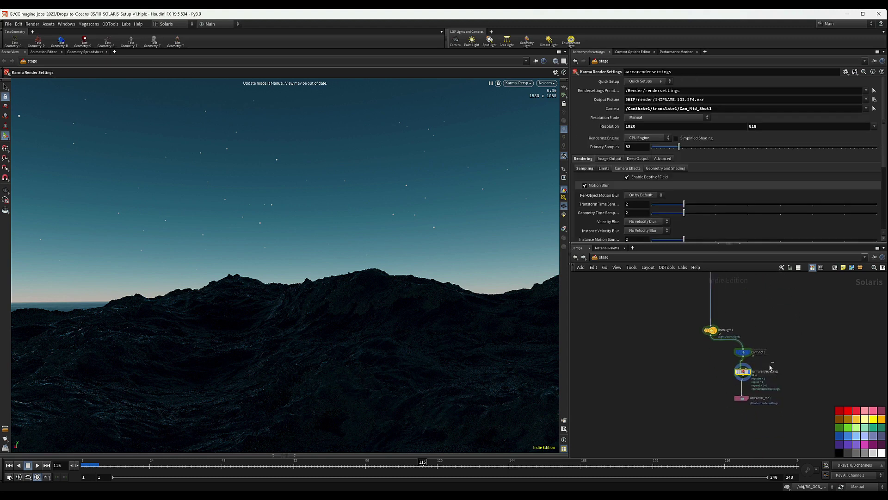
click(646, 138)
click(643, 152)
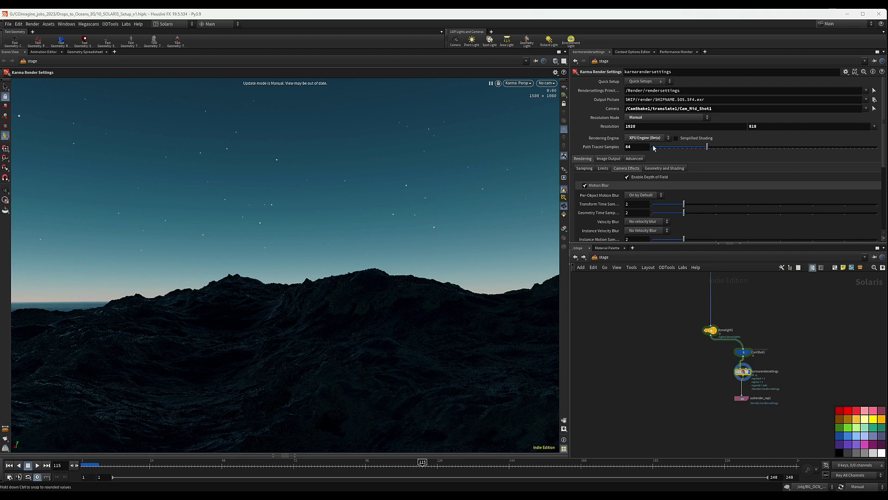
Step: Switch the update mode to Auto Update and restart the Karma viewport render to test the XPU engine
click(521, 84)
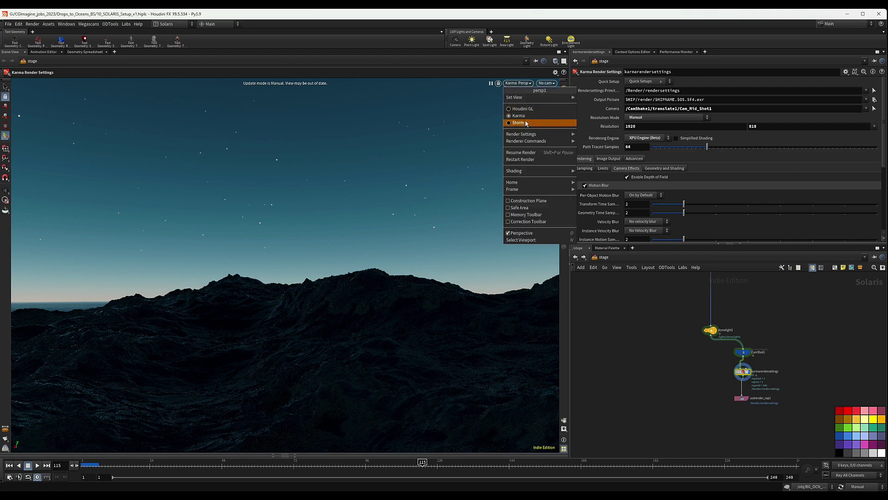
click(521, 159)
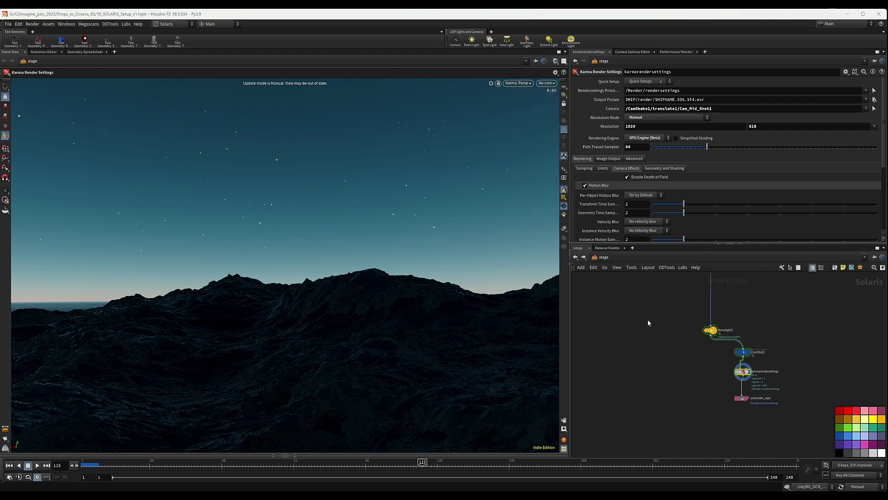
click(882, 487)
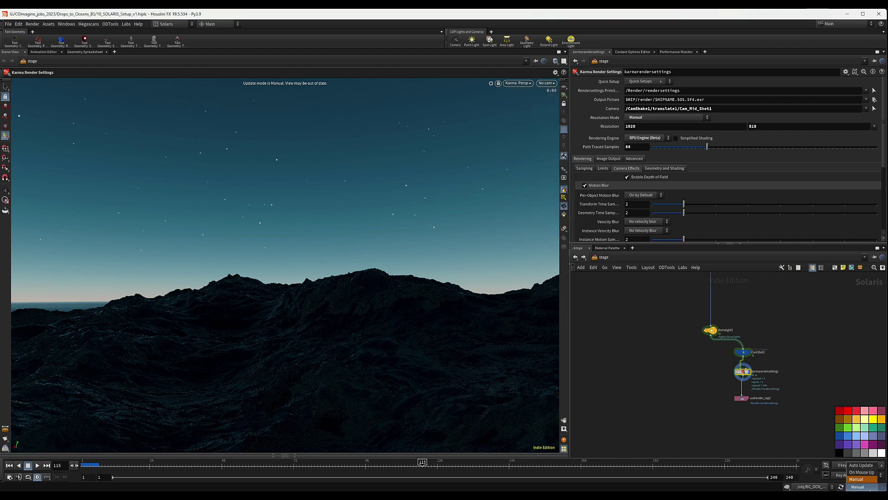
click(861, 466)
click(516, 83)
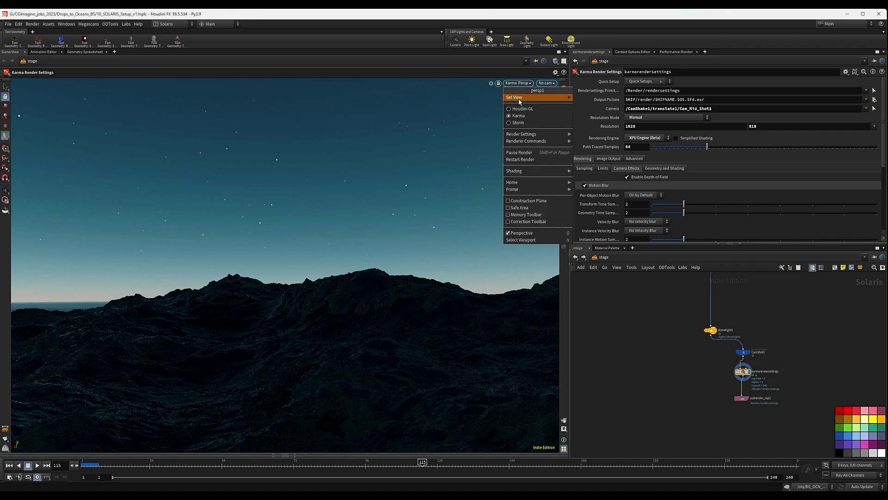
click(521, 159)
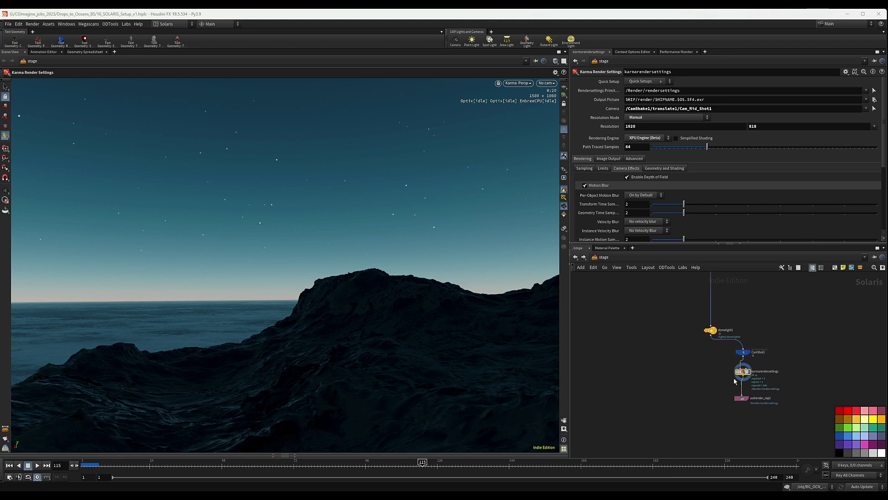
Step: Set the rendering engine of karmarendersettings to CPU Engine and let the viewport render with it
click(647, 138)
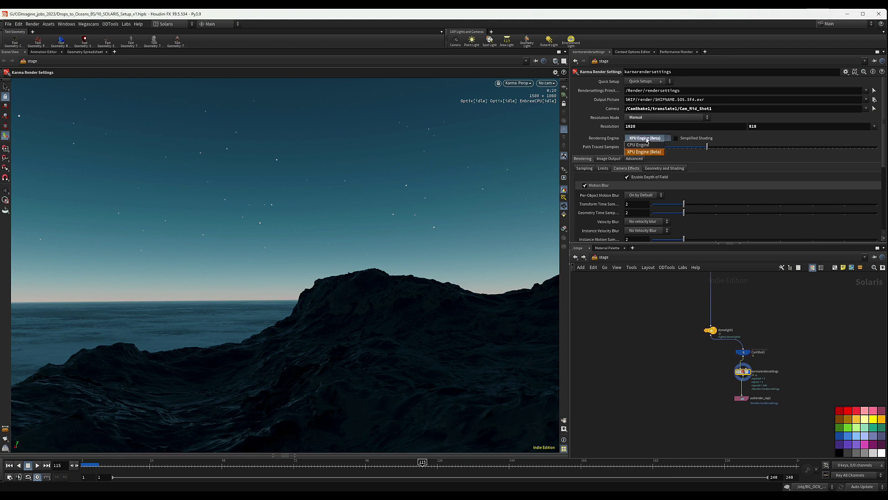
click(642, 145)
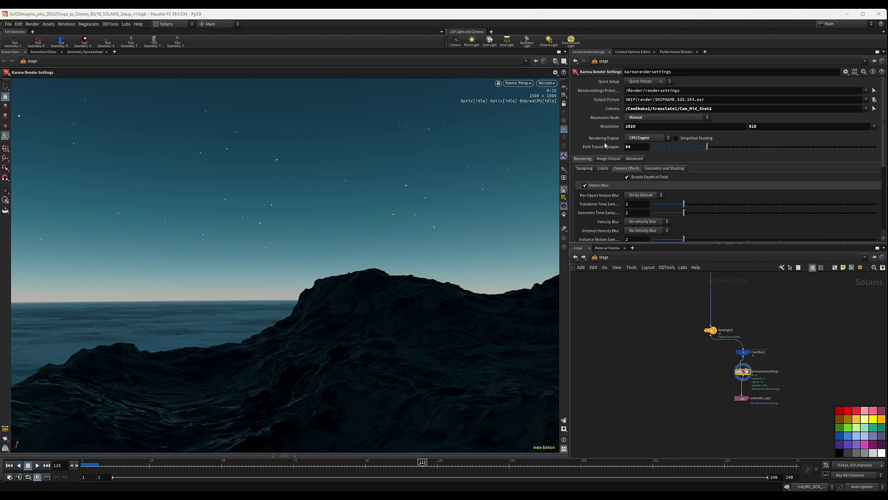
click(531, 83)
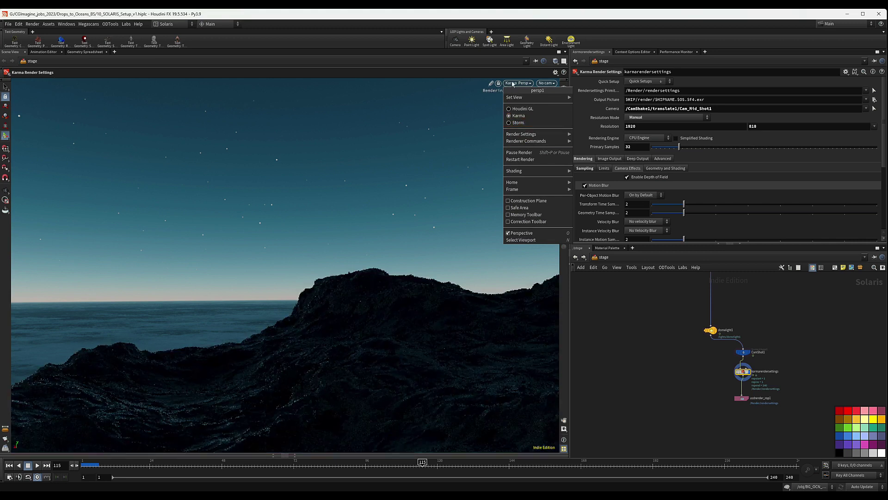
click(683, 384)
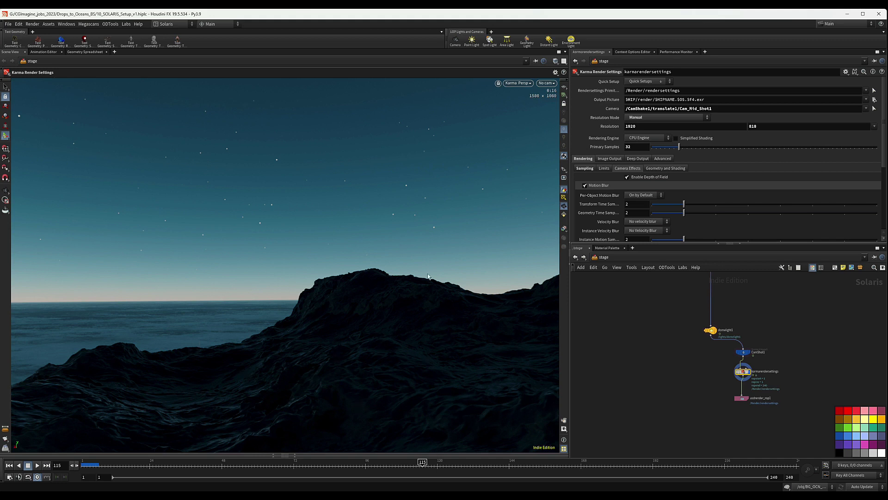
Step: Locate the MainFlip_Mat node in the network and pause the Karma viewport render
scroll(669, 331, down, 4)
middle_drag(669, 341, 669, 396)
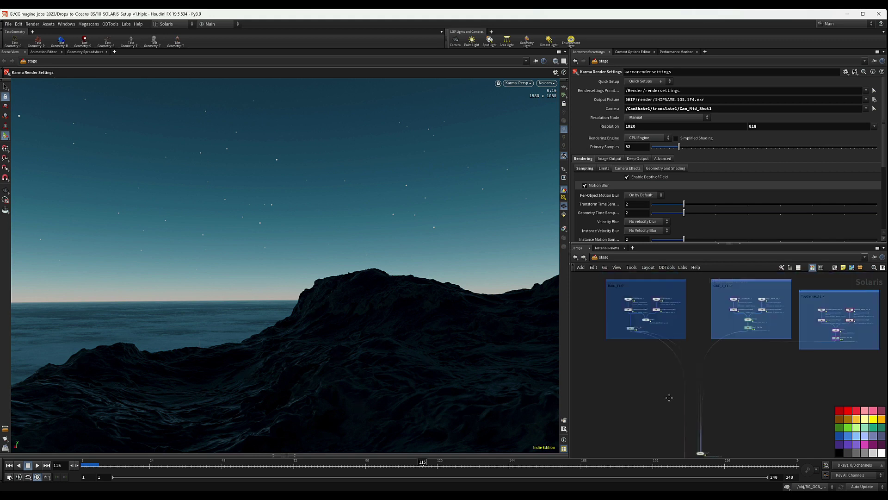
middle_drag(643, 352, 657, 396)
scroll(644, 378, up, 6)
scroll(644, 378, up, 3)
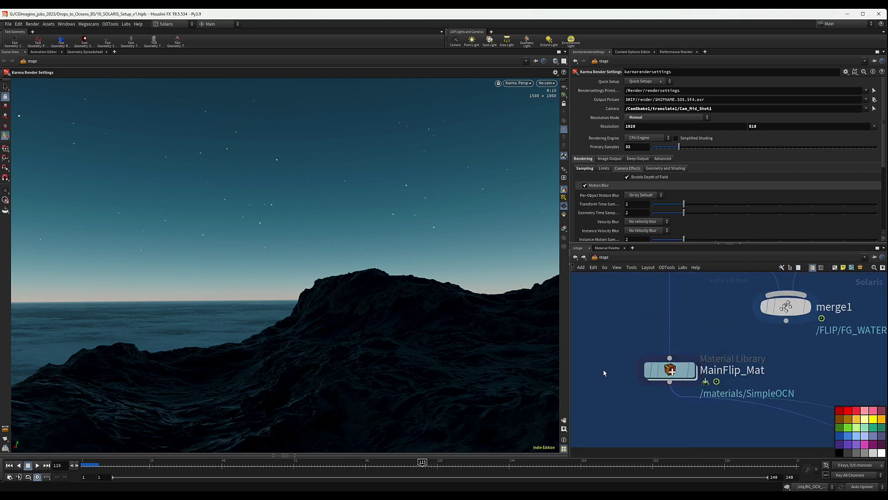
click(508, 85)
click(519, 152)
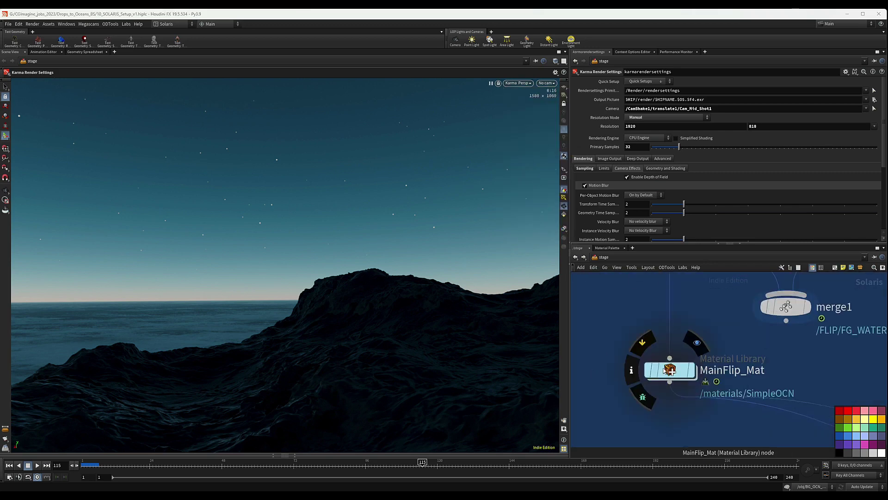
Step: Open the SimpleOCN material inside MainFlip_Mat and set the Subsurface weight of mtlxstandard_surface1 to 0.5
double_click(665, 369)
double_click(698, 345)
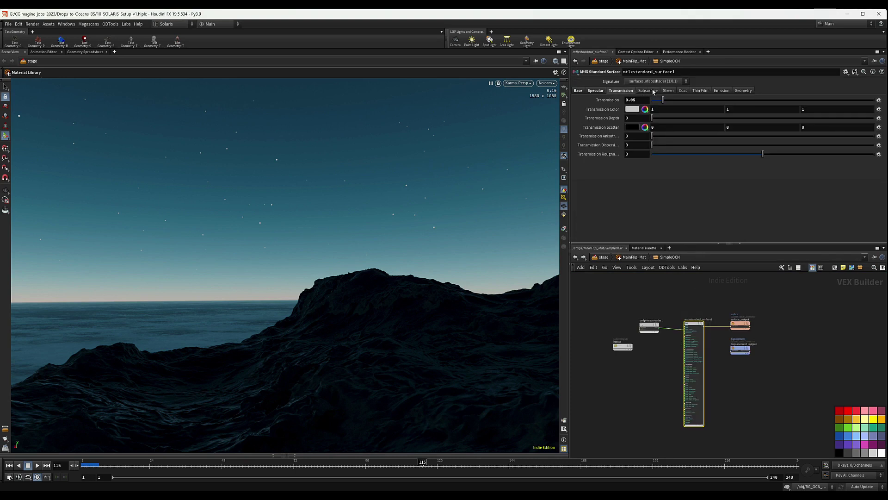
click(653, 91)
click(636, 100)
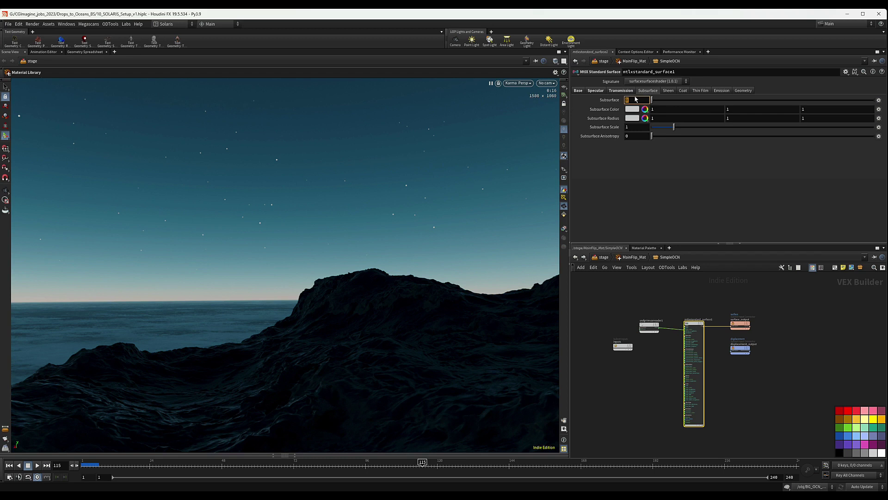
text(.5)
key(Return)
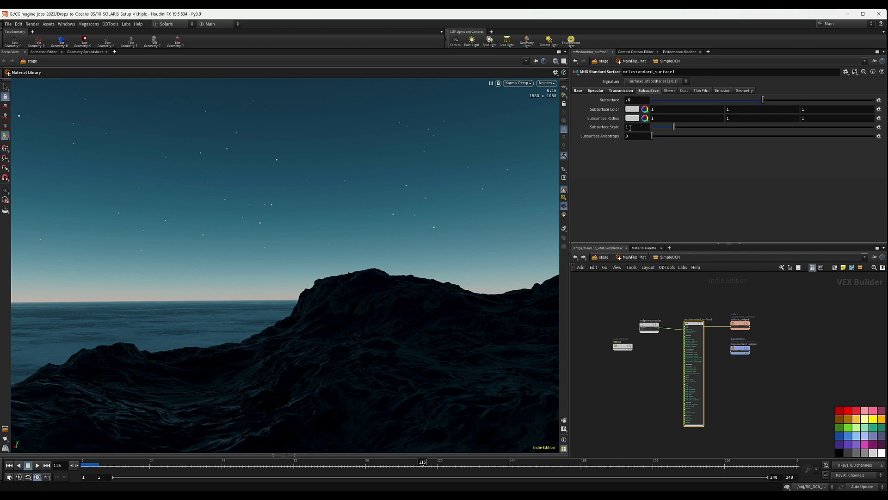
Step: Wire the result of usdprimvarreader1 into the subsurface_color and subsurface_radius inputs of mtlxstandard_surface1
scroll(637, 313, up, 5)
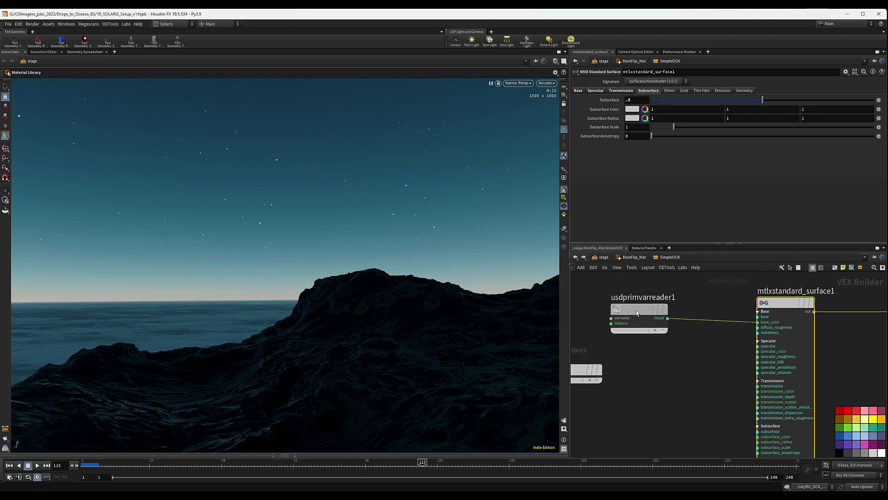
drag(636, 310, 628, 312)
middle_drag(680, 347, 648, 318)
click(626, 290)
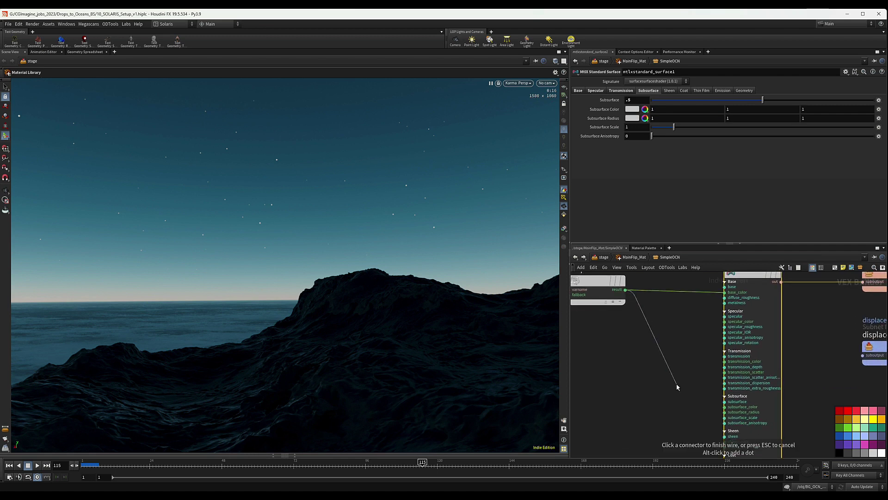
middle_drag(676, 387, 660, 363)
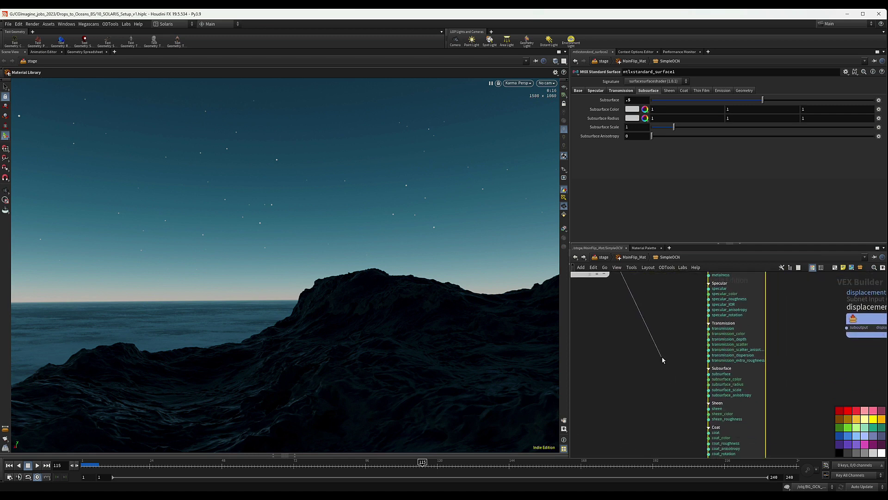
click(705, 380)
key(h)
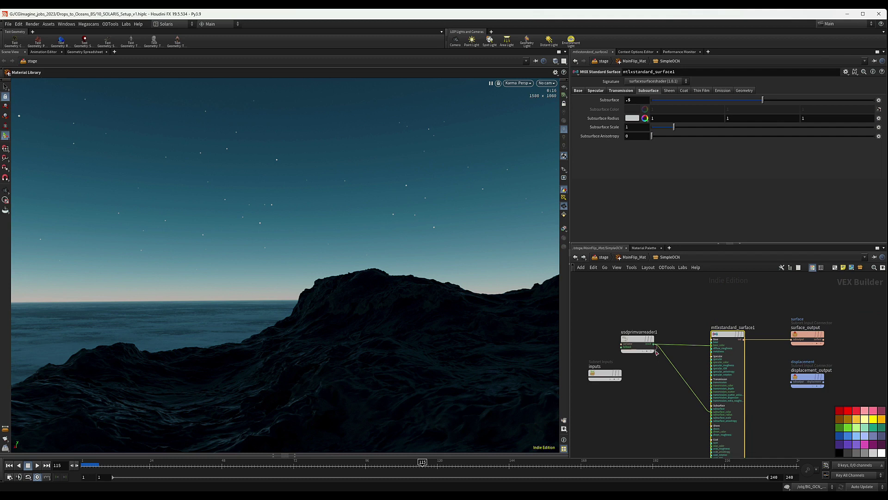
middle_drag(697, 420, 664, 392)
click(671, 385)
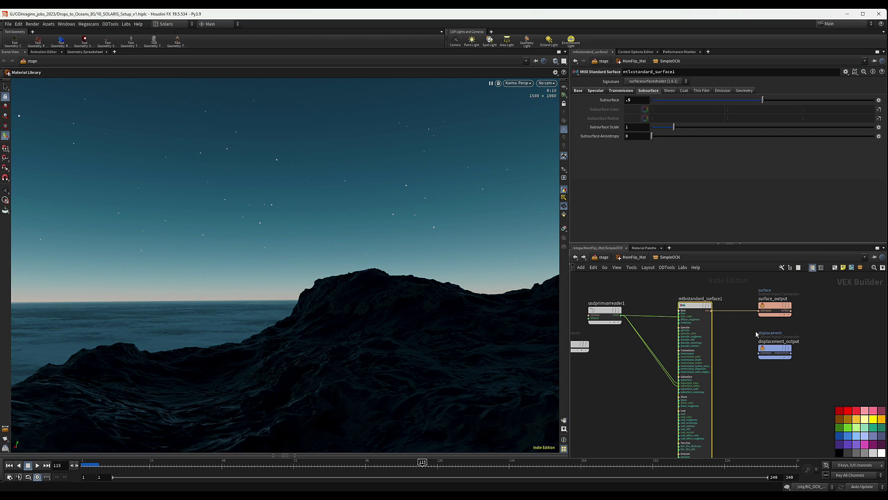
Step: Set the Subsurface Scale to 5 and restart the Karma viewport render
click(646, 127)
text(5)
key(Return)
click(518, 83)
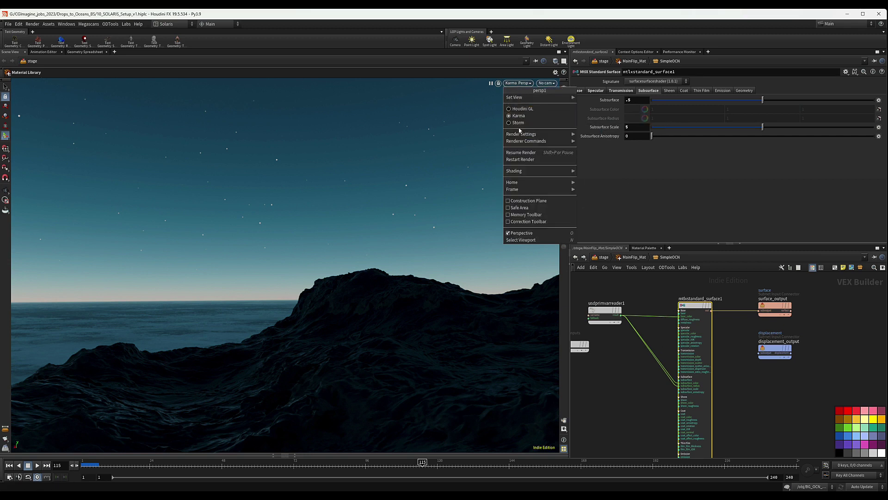
click(521, 160)
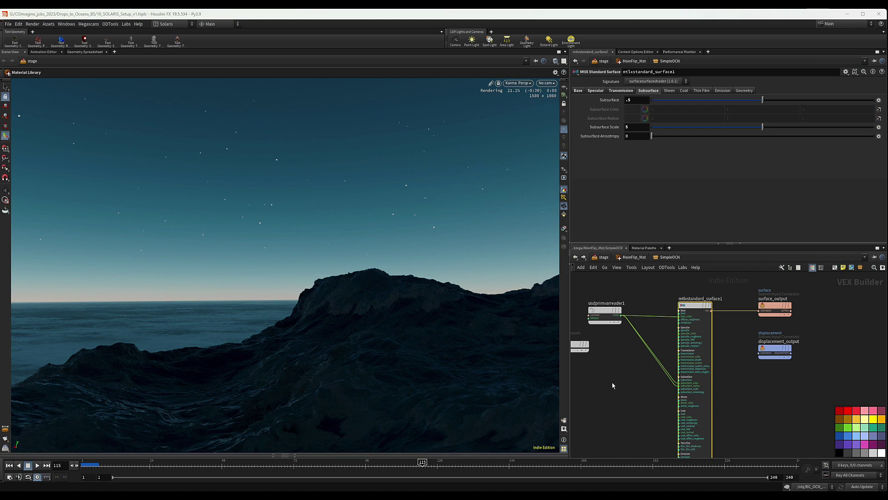
Step: Reset the Subsurface Scale to its default for a render comparison, and return it to 5
middle_drag(613, 385, 647, 379)
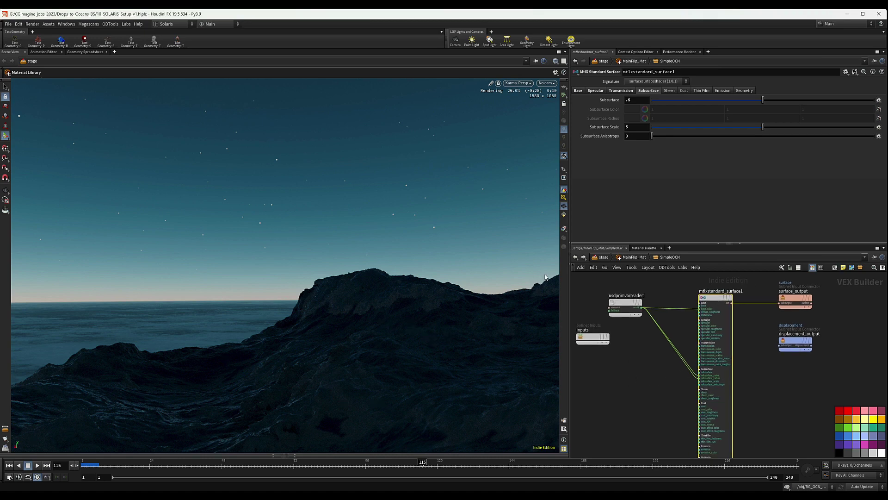
ctrl+middle_click(593, 129)
double_click(627, 127)
text(5)
key(Return)
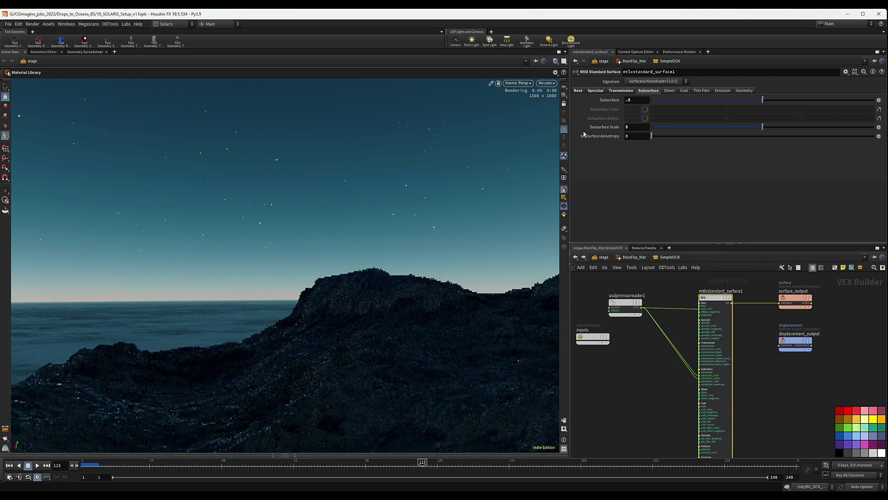
Step: Set the Subsurface weight of mtlxstandard_surface1 to 0.2
double_click(632, 99)
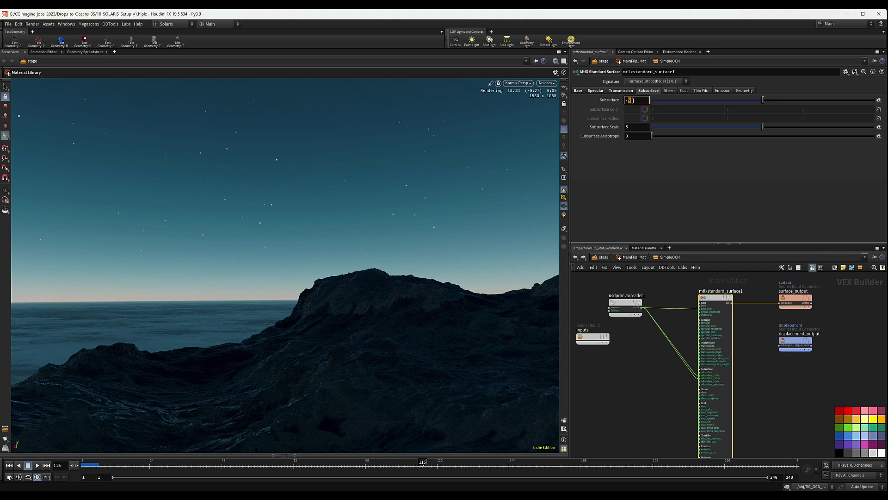
text(.5)
text(.2)
key(Return)
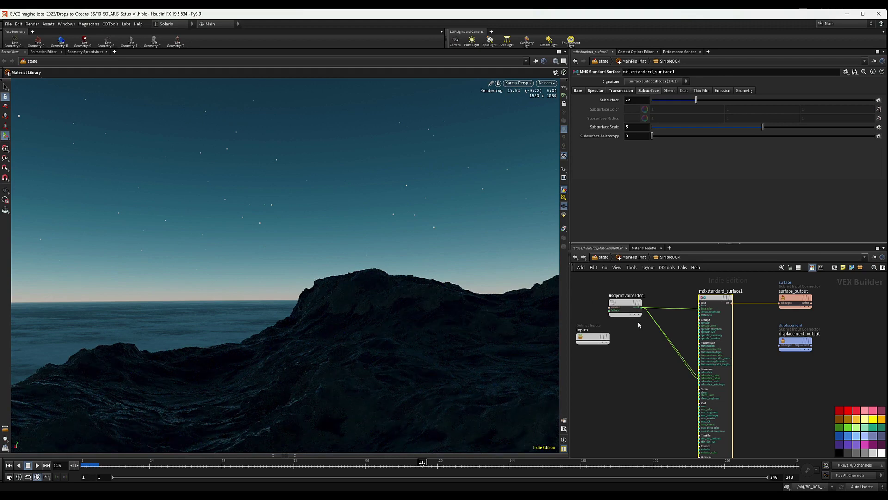
Step: Adjust the Base weight of mtlxstandard_surface1 and set its Subsurface weight to 0.45
click(578, 90)
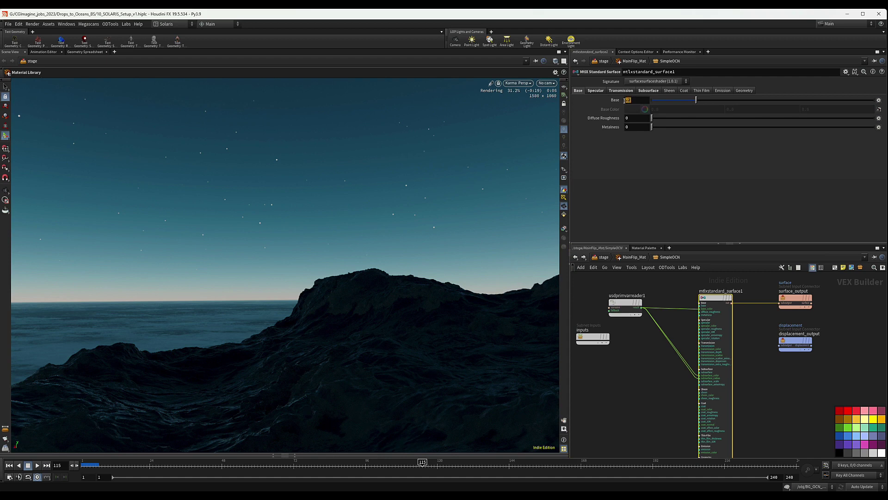
click(627, 100)
key(Return)
click(652, 91)
click(628, 99)
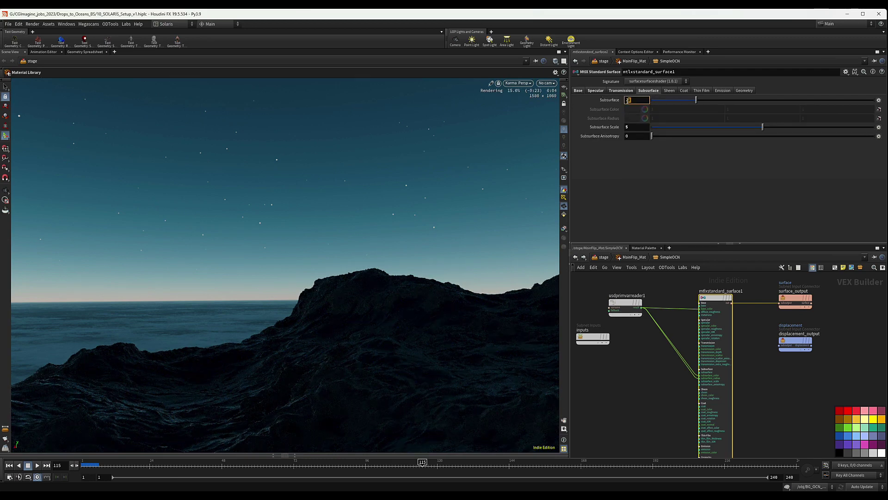
text(.45)
key(Return)
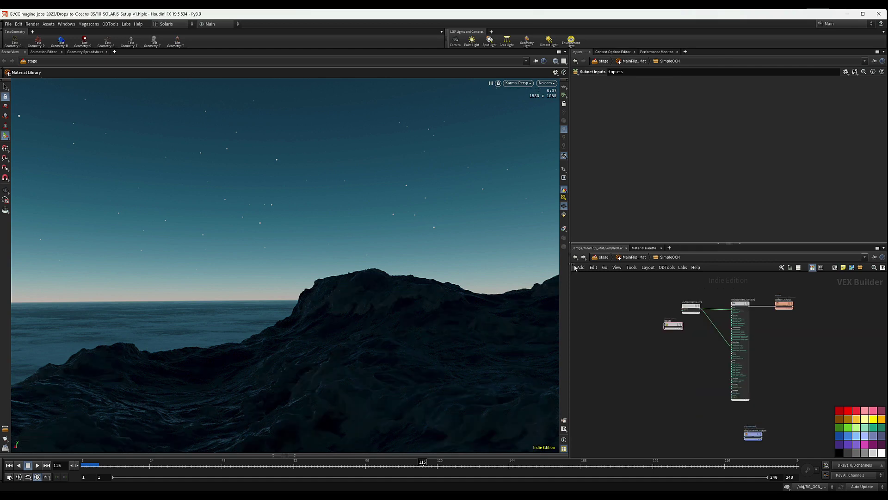
Step: Copy the SimpleOCN material subnetwork from MainFlip_Mat and return to the stage level
click(634, 257)
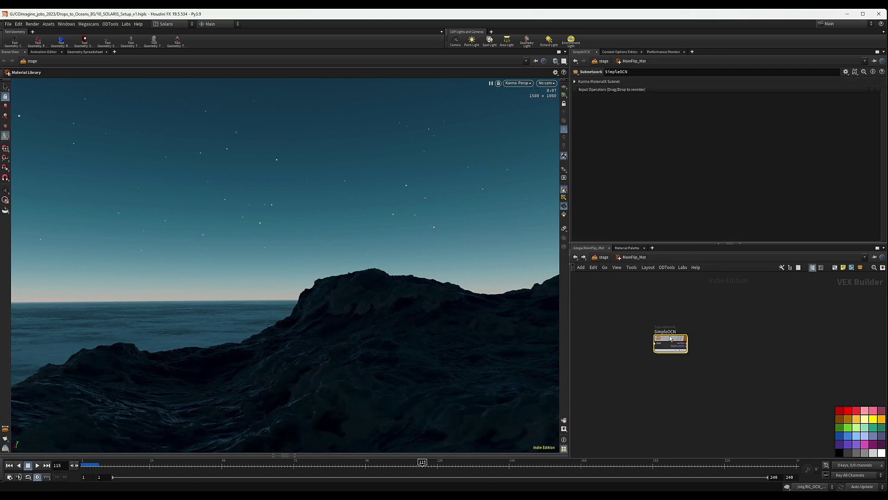
double_click(671, 343)
click(622, 260)
key(ctrl+c)
click(605, 258)
Step: Wire rendergeometrysettings4 straight into Side_L_Flip_Mat, bypassing merge2, and paste the SimpleOCN material inside Side_L_Flip_Mat
scroll(808, 388, down, 3)
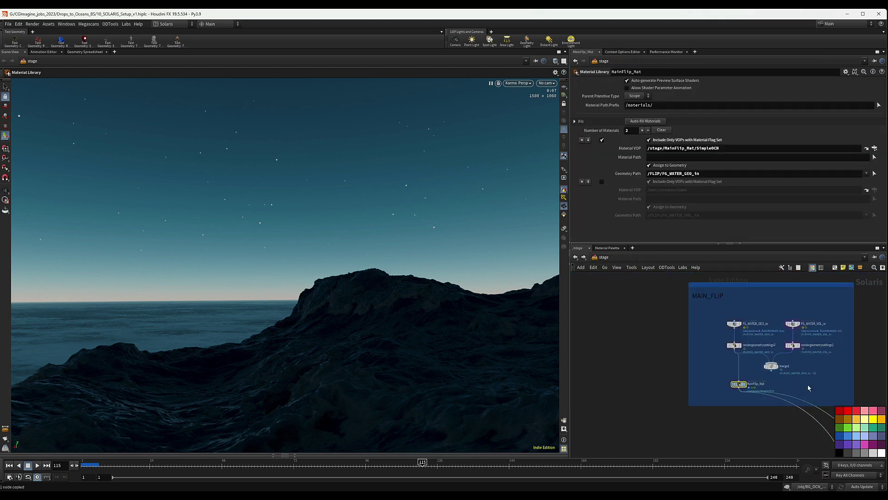
middle_drag(808, 388, 698, 384)
scroll(704, 366, down, 5)
scroll(781, 363, up, 6)
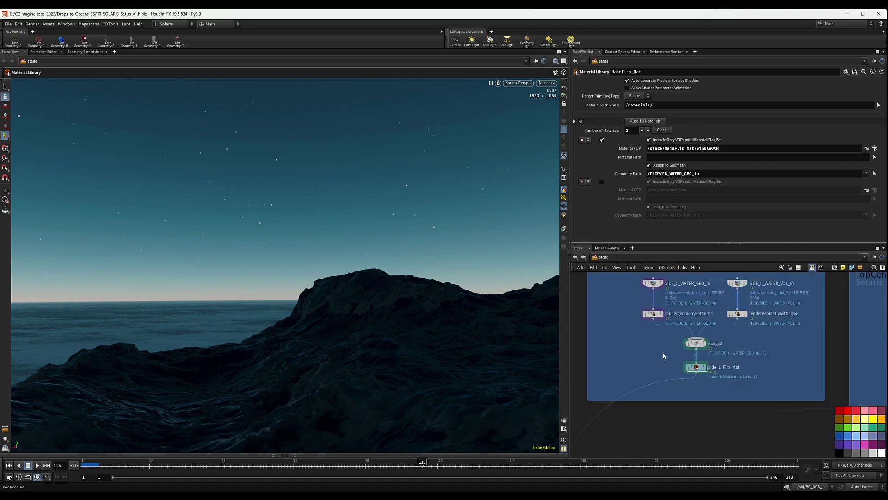
click(696, 367)
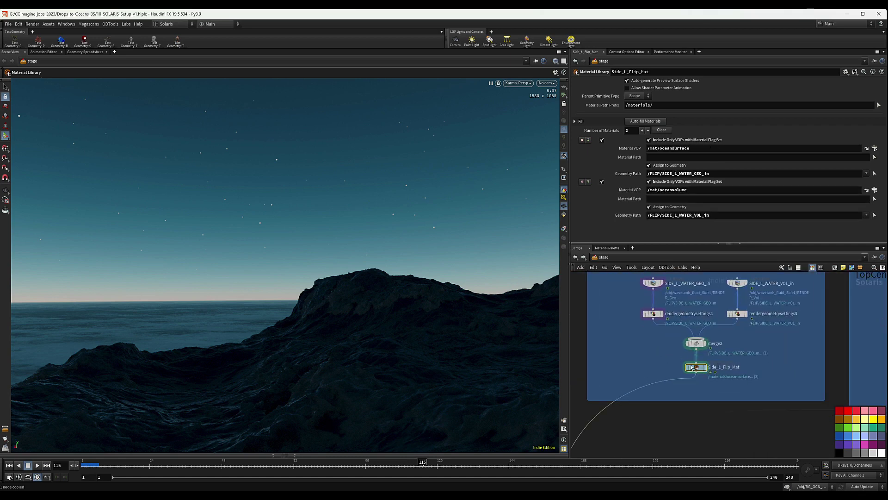
drag(693, 367, 661, 367)
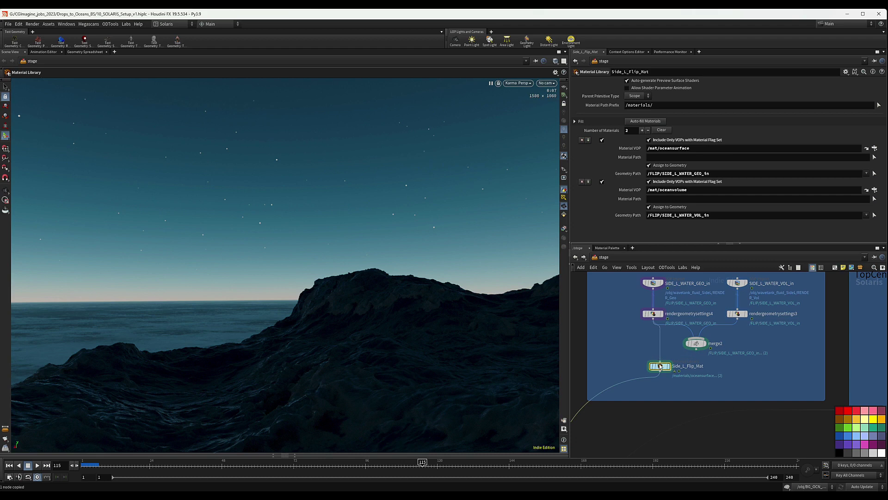
double_click(661, 366)
key(ctrl+v)
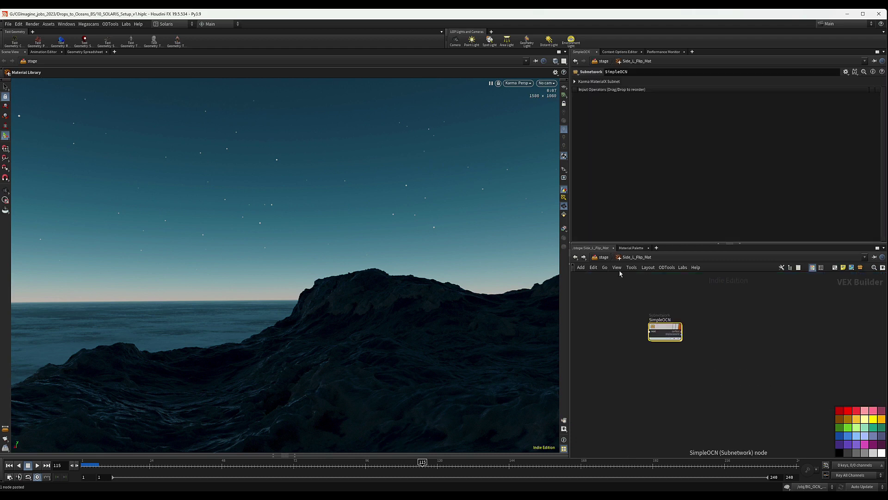
Step: In Side_L_Flip_Mat, disable the oceanvolume material entry and set the first Material VOP to /stage/Side_L_Flip_Mat/SimpleOCN
click(603, 256)
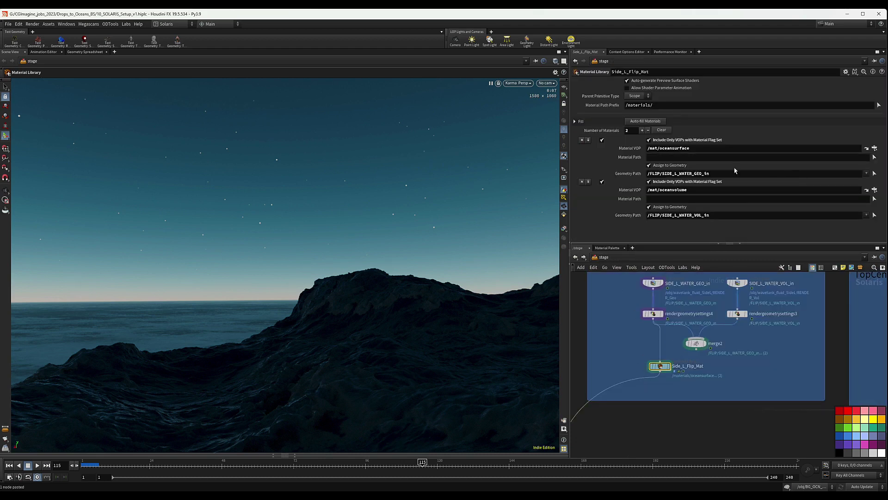
click(602, 182)
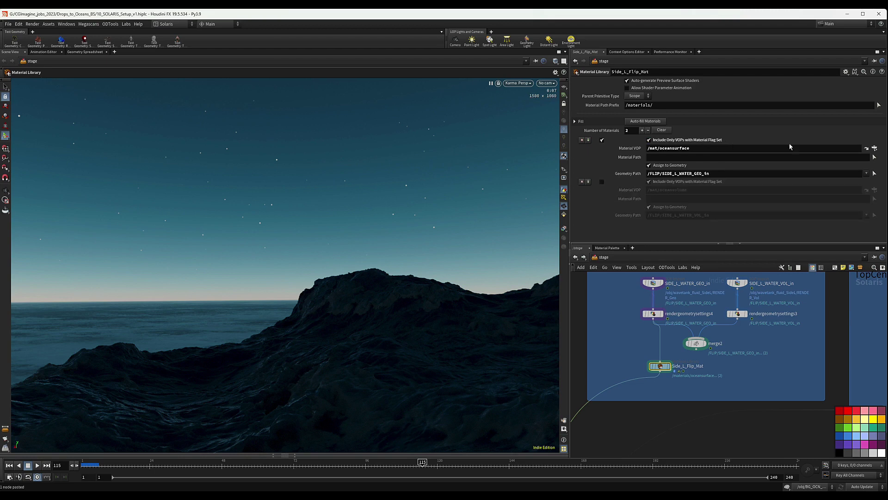
click(874, 148)
scroll(845, 153, down, 3)
double_click(845, 170)
scroll(638, 375, down, 4)
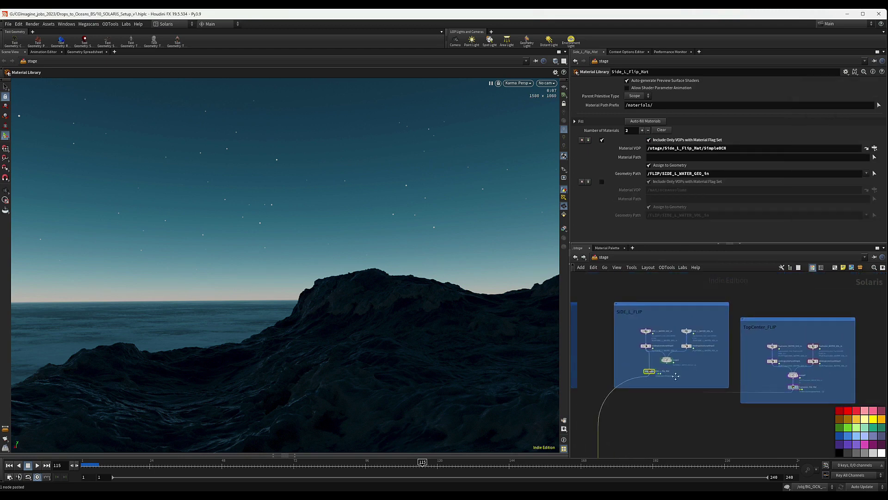
Step: Wire the TopCenter_WATER_GEO_in render geometry settings straight into TopCenter_Flip_Mat, bypassing merge4, and disable its second material entry
middle_drag(773, 368, 703, 363)
drag(704, 364, 725, 379)
drag(725, 382, 704, 382)
scroll(713, 380, up, 3)
click(701, 382)
click(602, 181)
Step: Paste the SimpleOCN material inside TopCenter_Flip_Mat and set its first Material VOP to /stage/TopCenter_Flip_Mat/SimpleOCN
key(i)
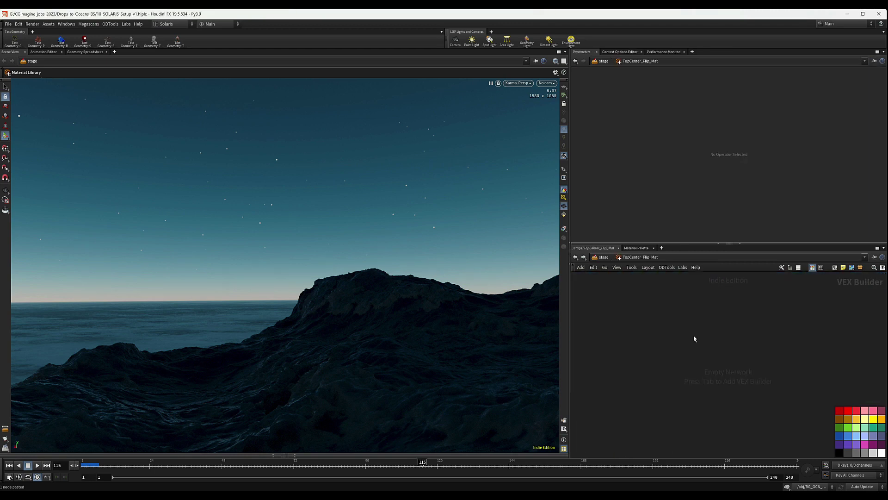
key(u)
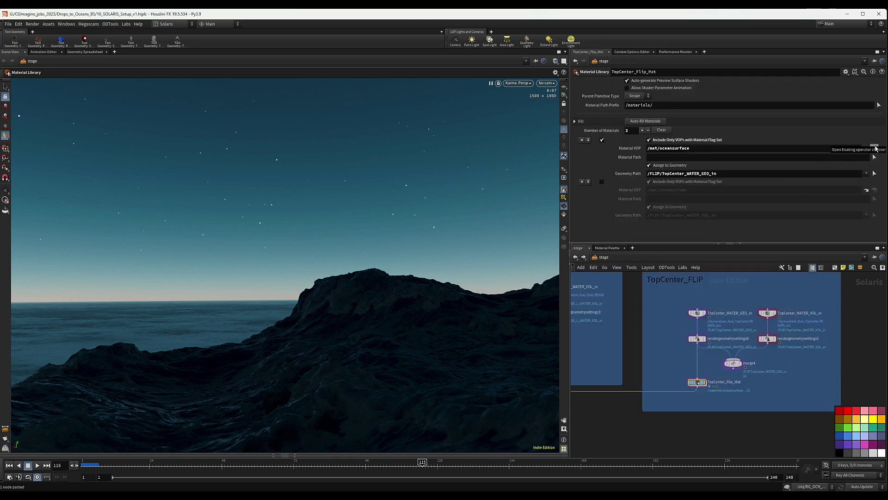
click(875, 148)
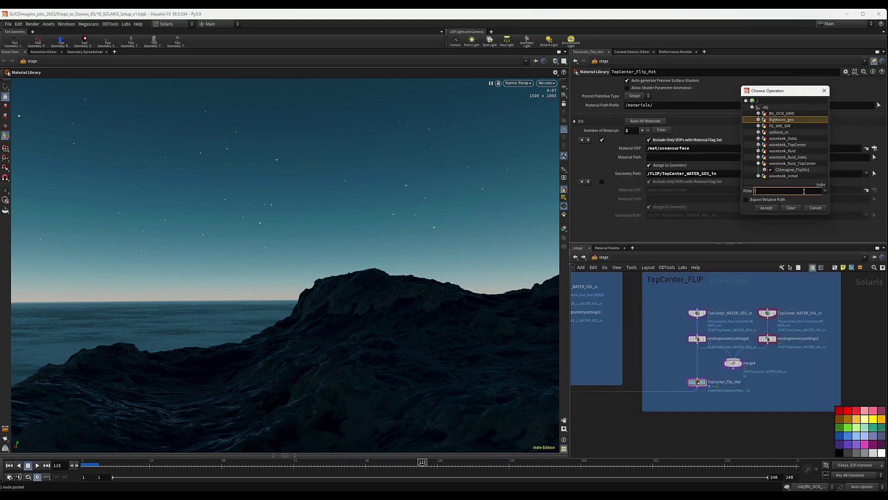
scroll(797, 163, down, 4)
double_click(787, 181)
scroll(728, 378, down, 4)
Step: Restart the Karma viewport render with the SimpleOCN material assigned to all the FLIP water surfaces
middle_drag(730, 381, 810, 364)
scroll(722, 384, down, 3)
scroll(773, 417, up, 5)
middle_drag(773, 417, 713, 385)
drag(686, 426, 709, 416)
scroll(708, 412, down, 5)
scroll(704, 389, up, 5)
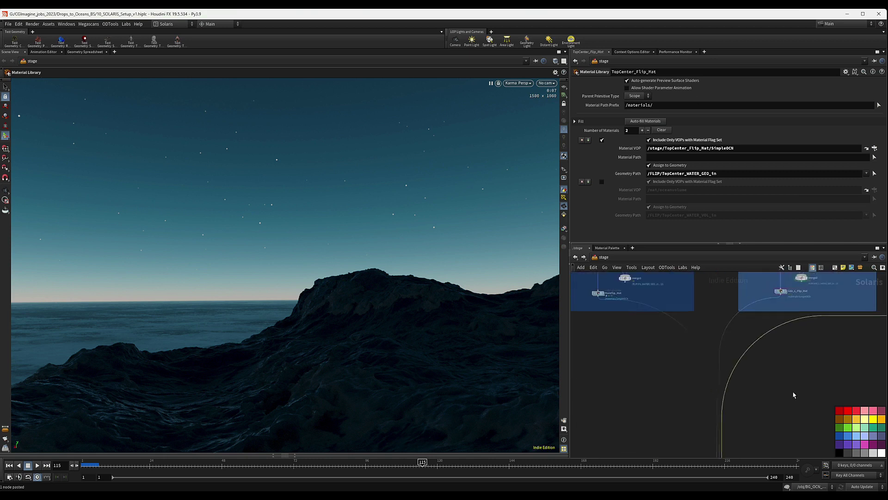
scroll(794, 395, down, 3)
middle_drag(794, 395, 774, 381)
click(525, 83)
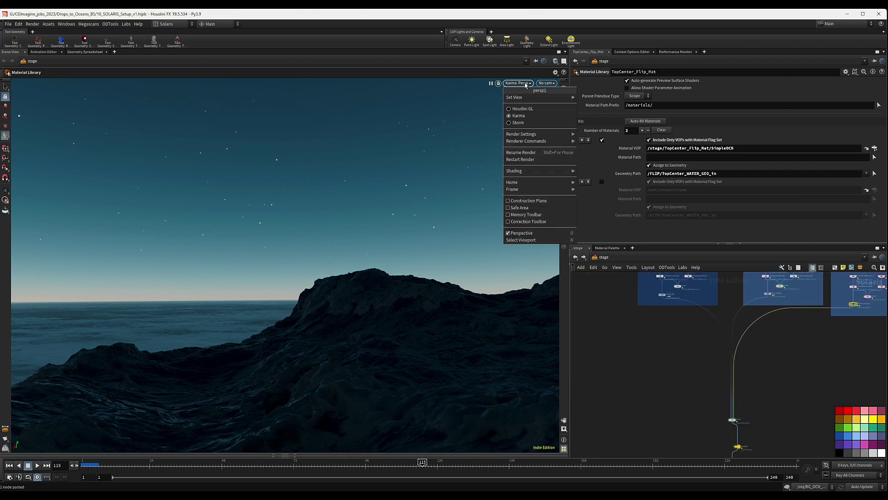
click(521, 159)
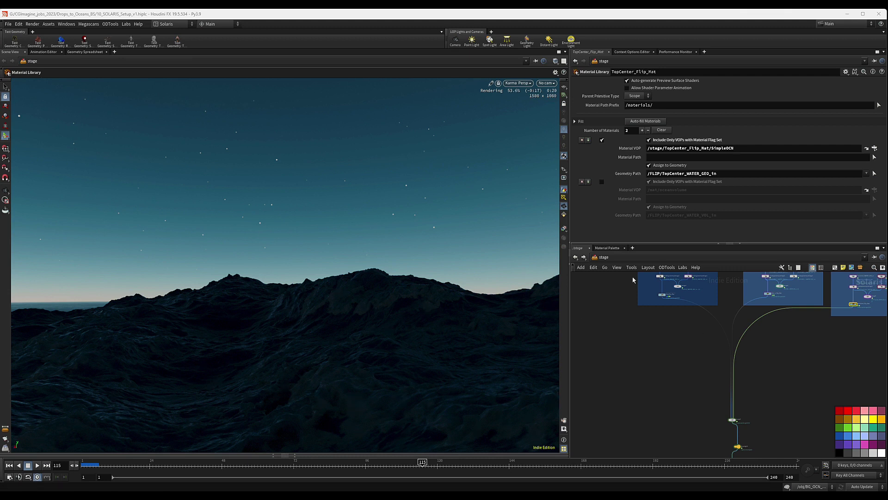
scroll(671, 341, down, 6)
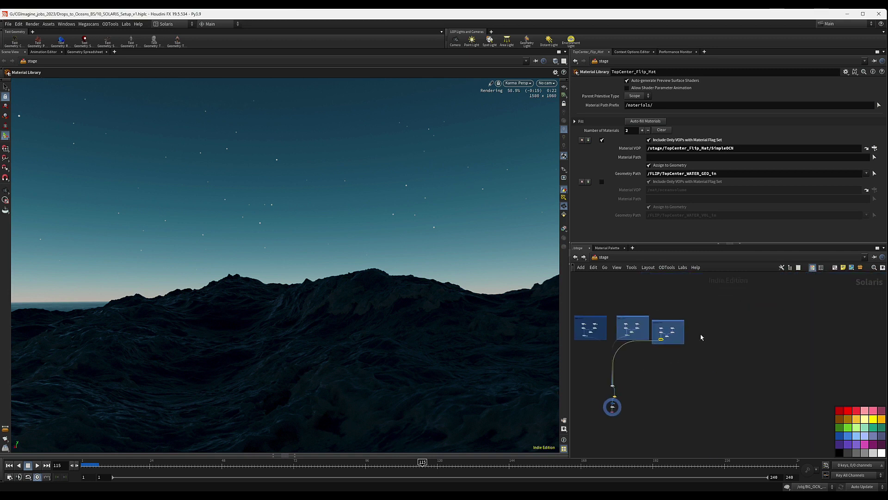
middle_drag(667, 343, 714, 326)
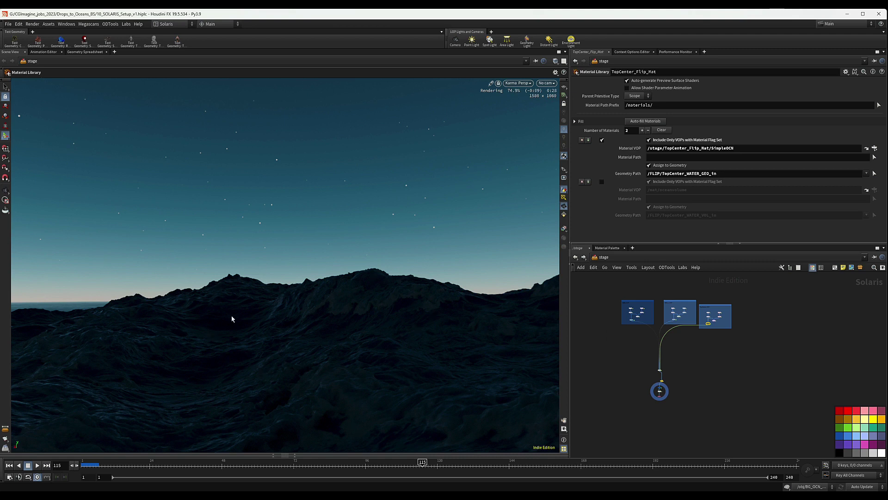
scroll(721, 333, down, 2)
scroll(728, 331, up, 5)
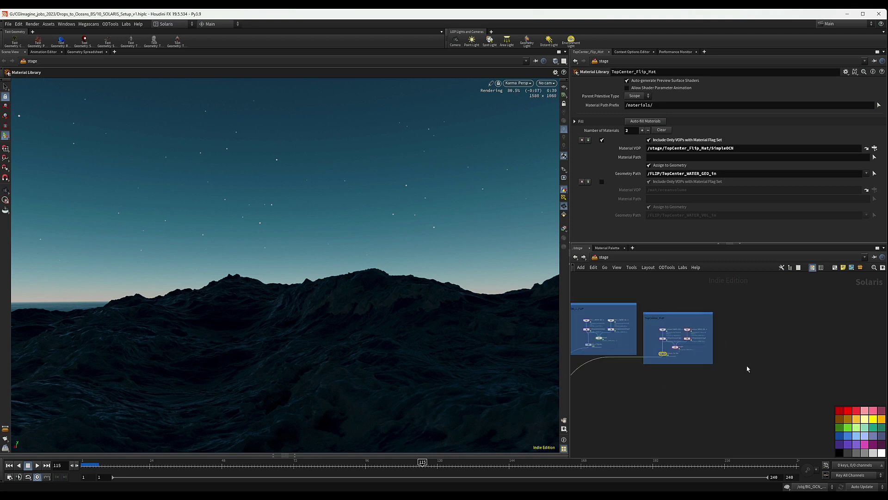
middle_drag(726, 375, 784, 353)
scroll(766, 355, down, 3)
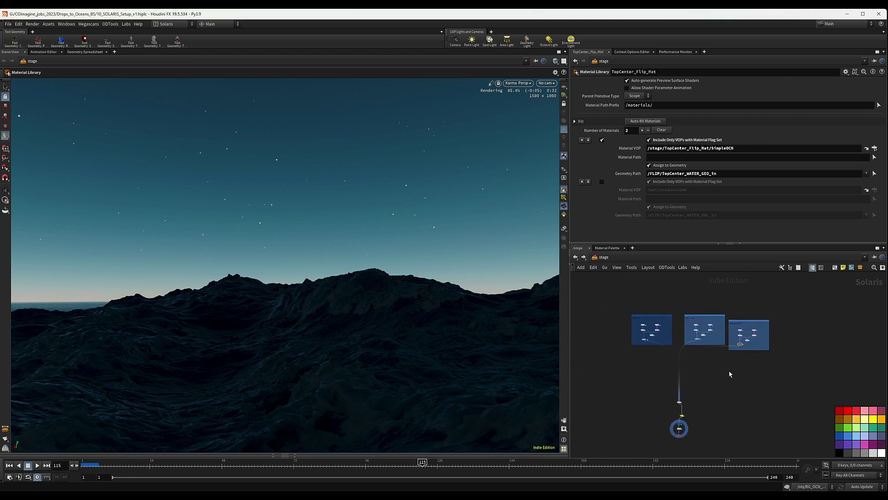
scroll(689, 419, up, 1)
scroll(689, 419, up, 2)
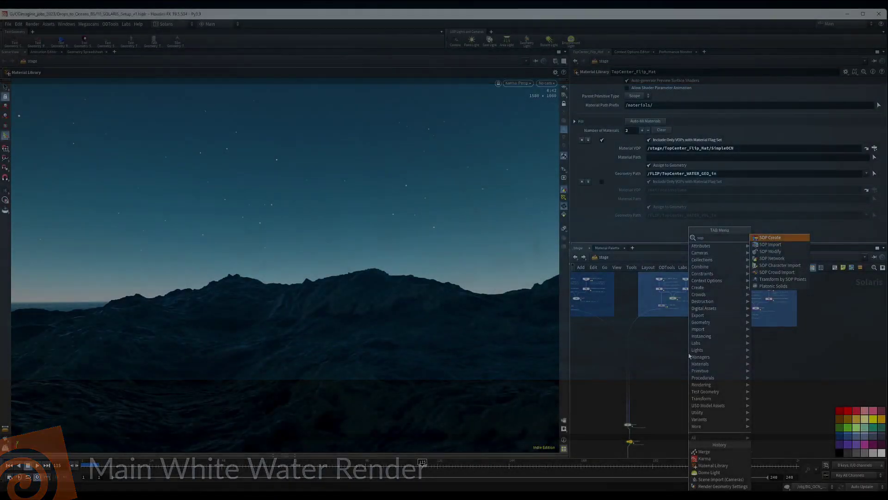
Step: Add a SOP Import node in the empty area below the FLIP groups and pause the Karma viewport render
key(Down)
key(Return)
click(689, 355)
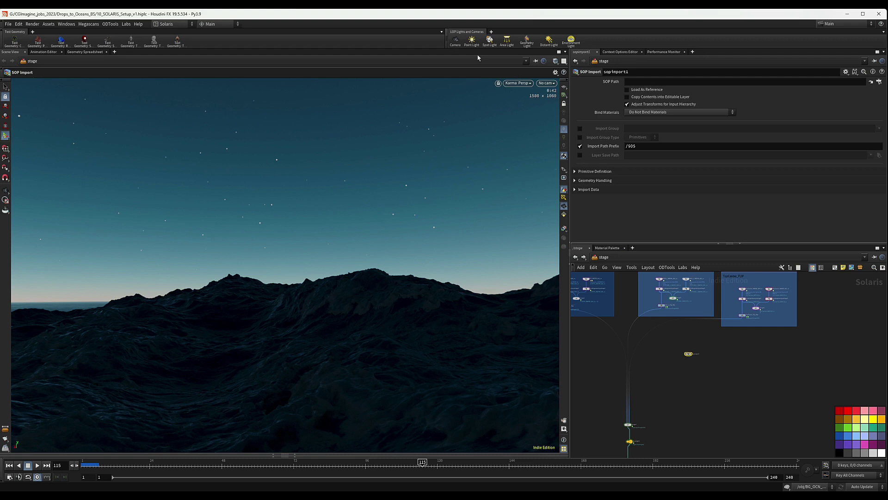
click(517, 83)
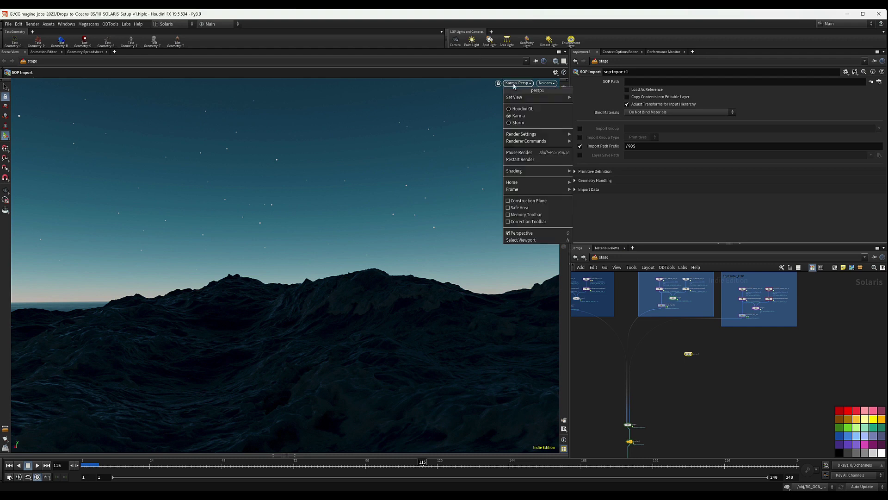
click(528, 154)
Step: Rename the new SOP Import node WW_MAIN_SURFACE and enable Load As Reference
scroll(682, 356, up, 3)
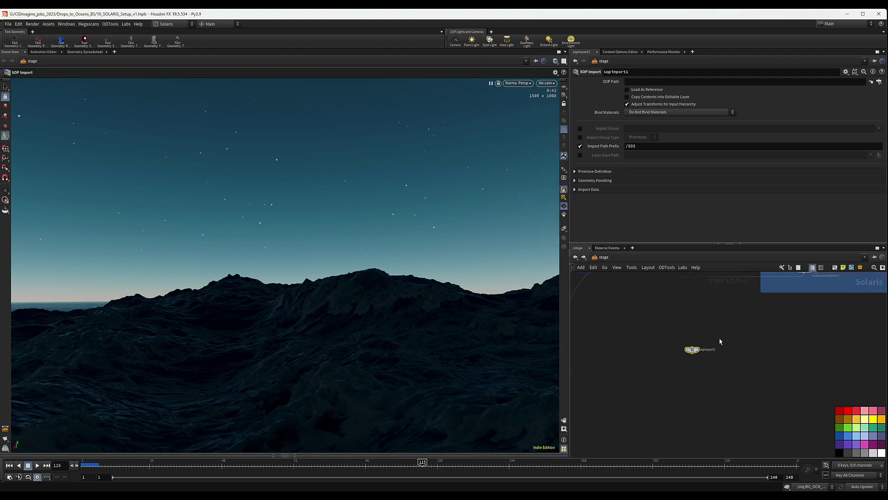
scroll(723, 357, up, 3)
double_click(693, 347)
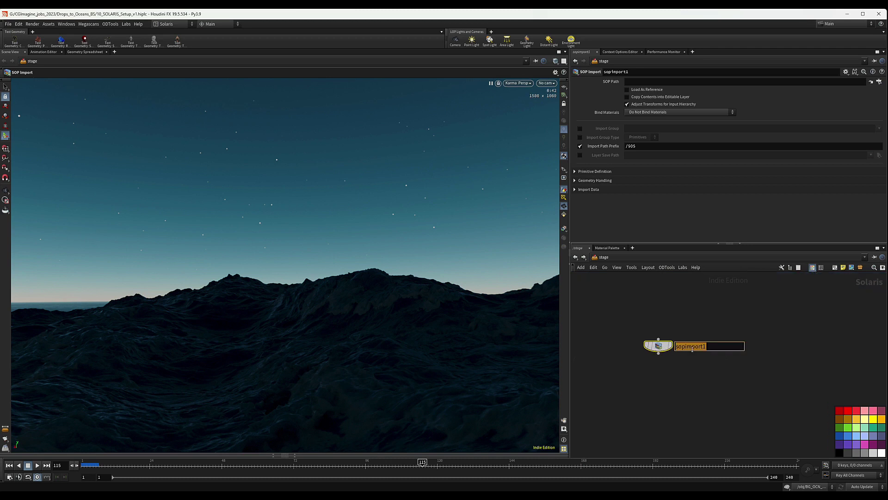
text(WW_MAIN_SURFACE)
key(Return)
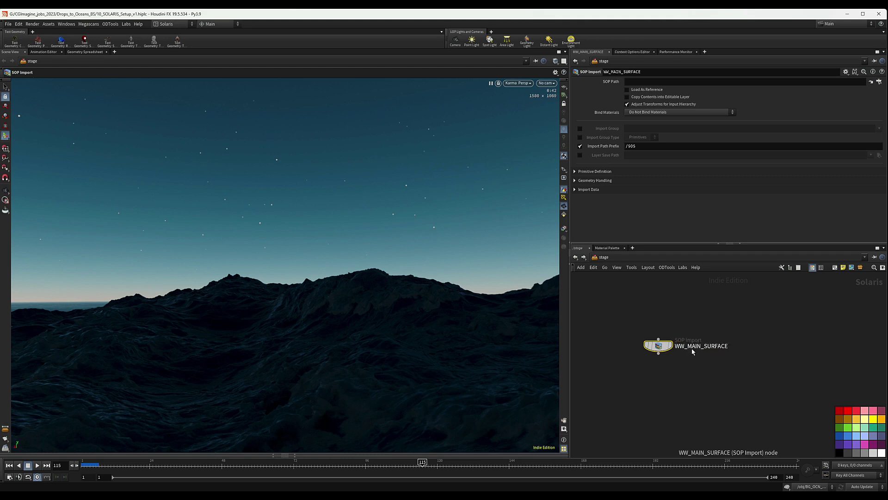
click(627, 90)
click(879, 81)
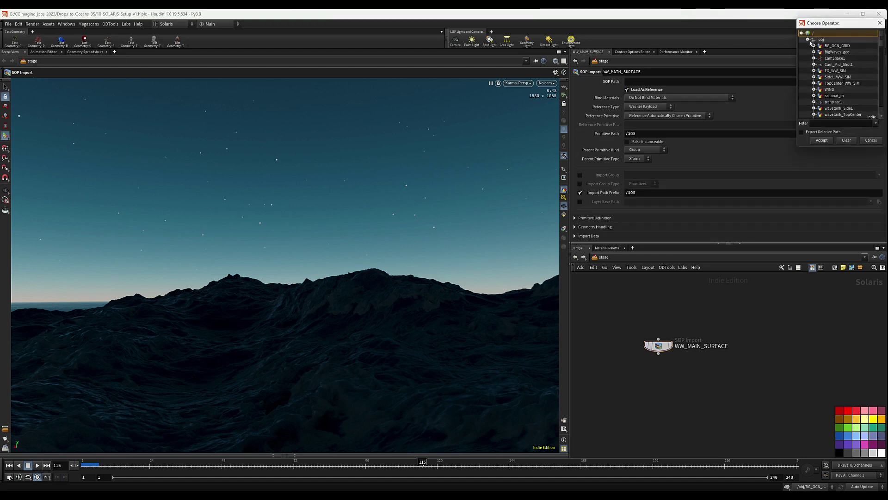
scroll(839, 83, down, 1)
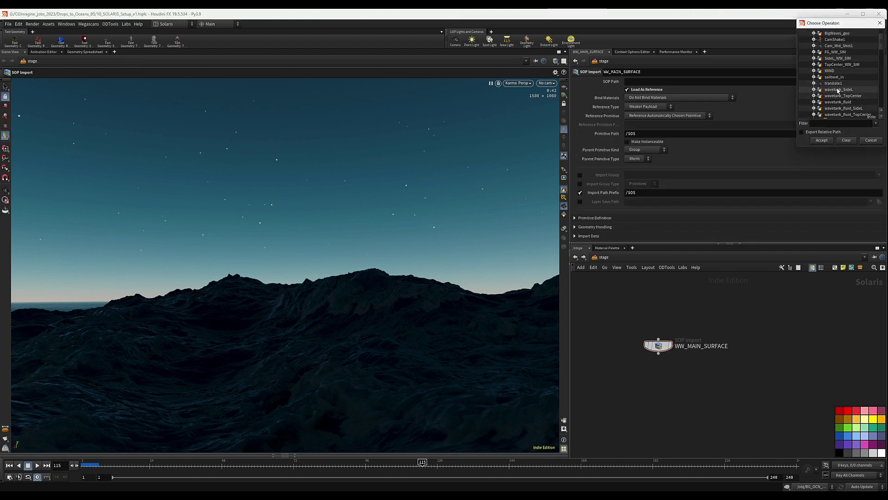
scroll(840, 88, down, 1)
scroll(843, 83, up, 1)
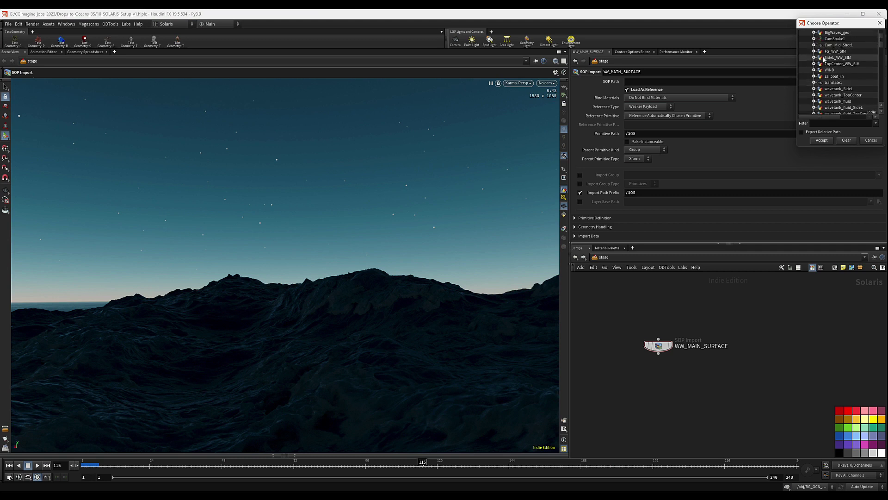
click(814, 51)
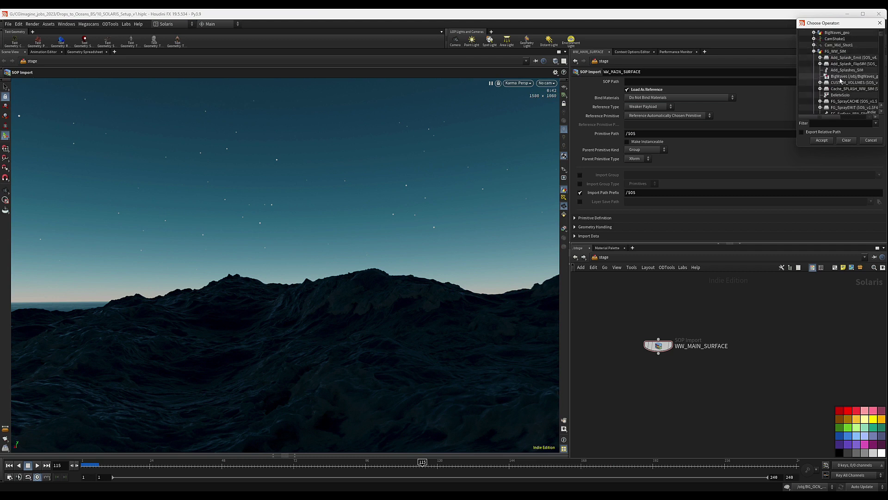
scroll(841, 80, down, 4)
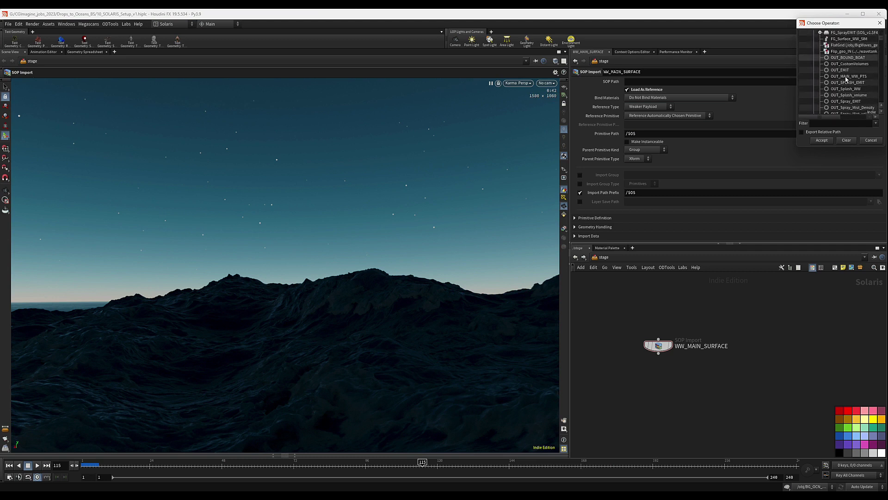
scroll(849, 90, down, 3)
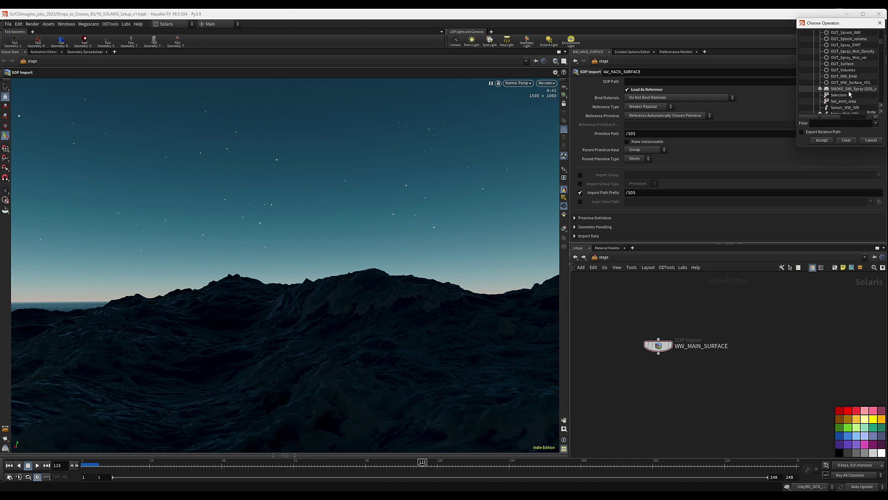
click(874, 141)
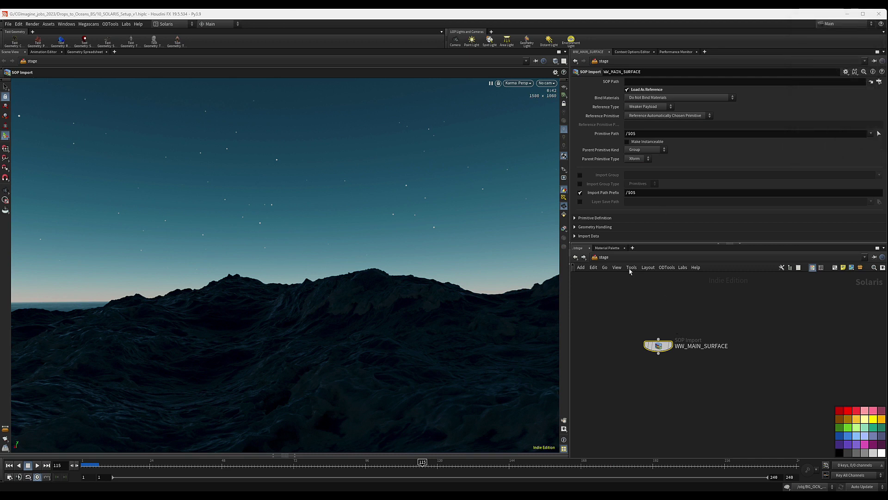
Step: Switch to the object level and open the FG_WW_SIM geometry network in the WW SIM group
click(600, 258)
click(605, 288)
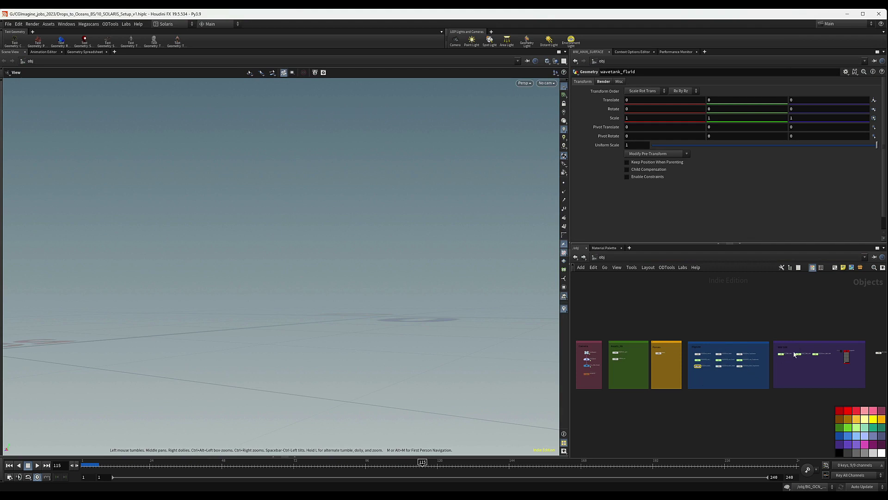
scroll(790, 352, up, 5)
middle_drag(769, 379, 665, 347)
scroll(775, 357, up, 4)
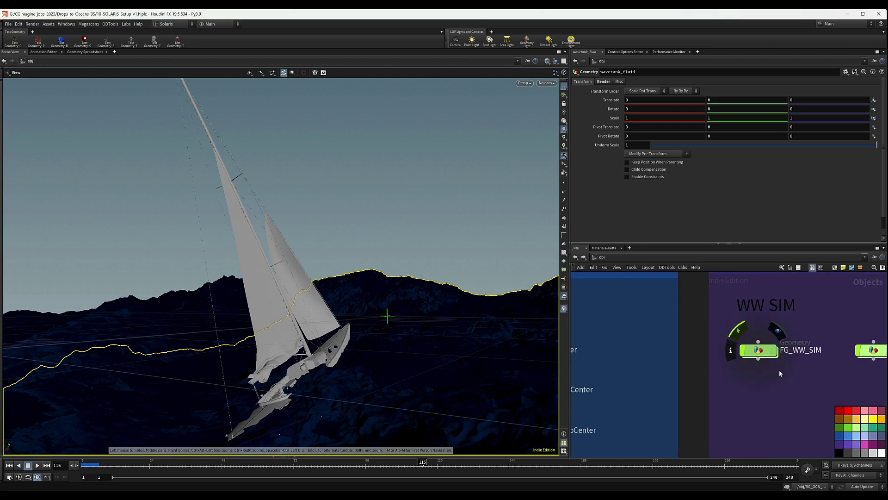
double_click(757, 350)
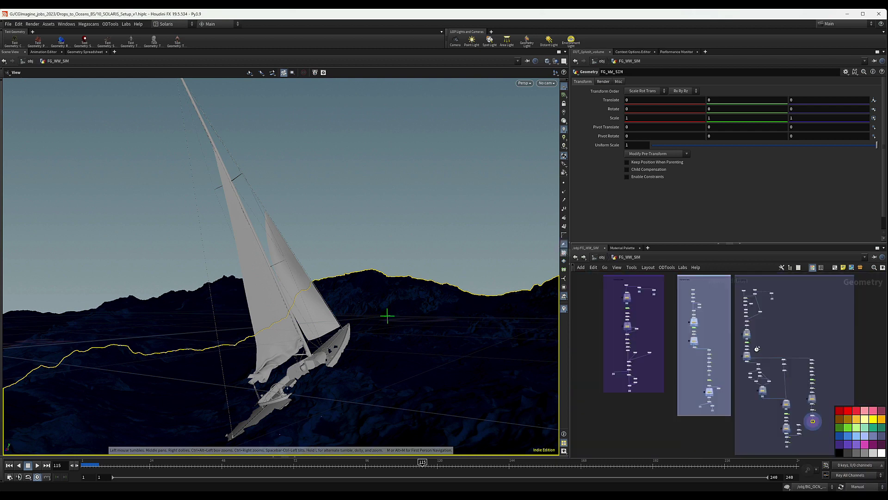
Step: Copy the OUT_WW_Surface_VOL null at the end of the surface white water network
click(618, 307)
scroll(616, 280, up, 5)
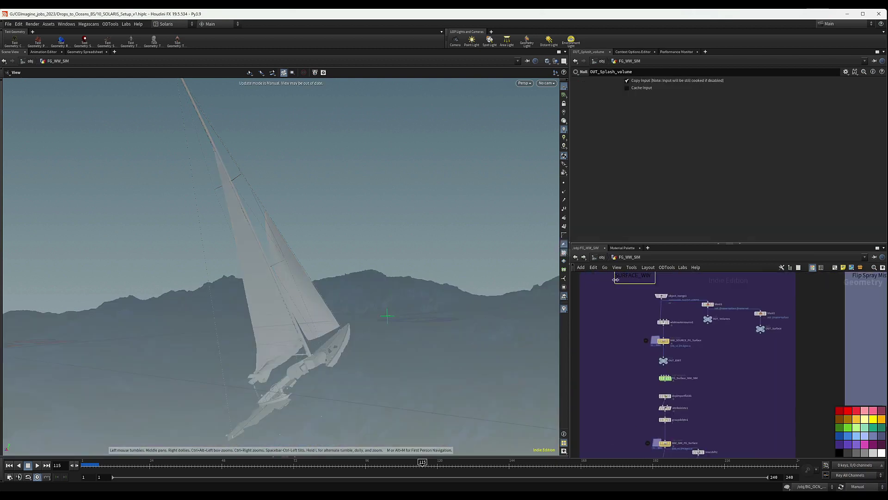
scroll(615, 361, down, 2)
middle_drag(625, 397, 633, 331)
middle_drag(634, 414, 626, 306)
scroll(650, 395, up, 6)
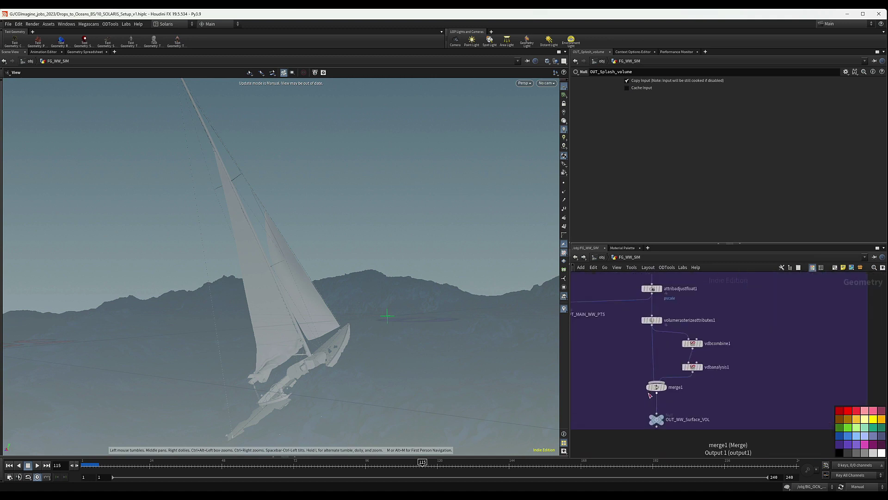
middle_drag(650, 396, 634, 350)
click(680, 373)
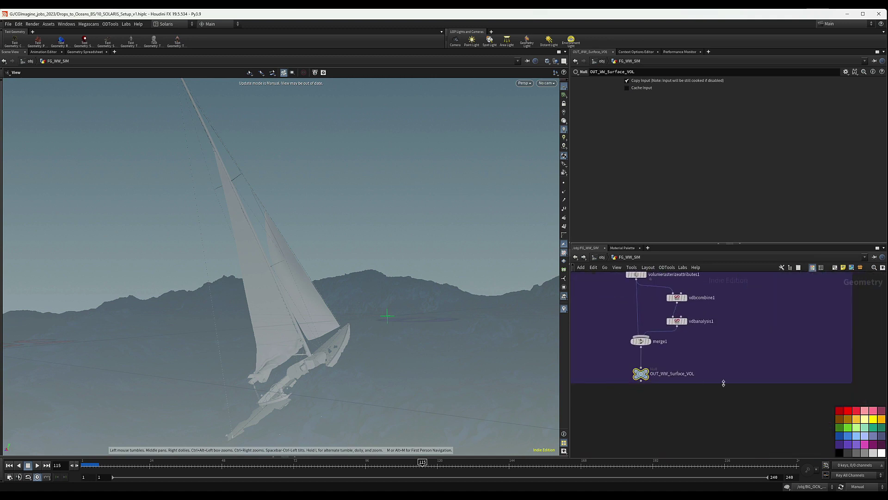
key(ctrl+c)
Step: Copy the OUT_MAIN_WW_PTS null from the white water simulation network
middle_drag(669, 374, 733, 416)
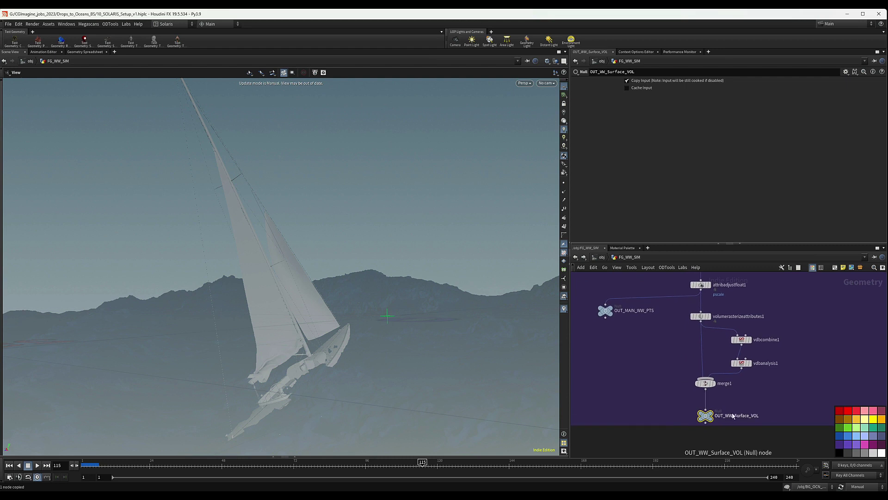
drag(641, 335, 574, 288)
middle_drag(609, 295, 614, 295)
key(ctrl+c)
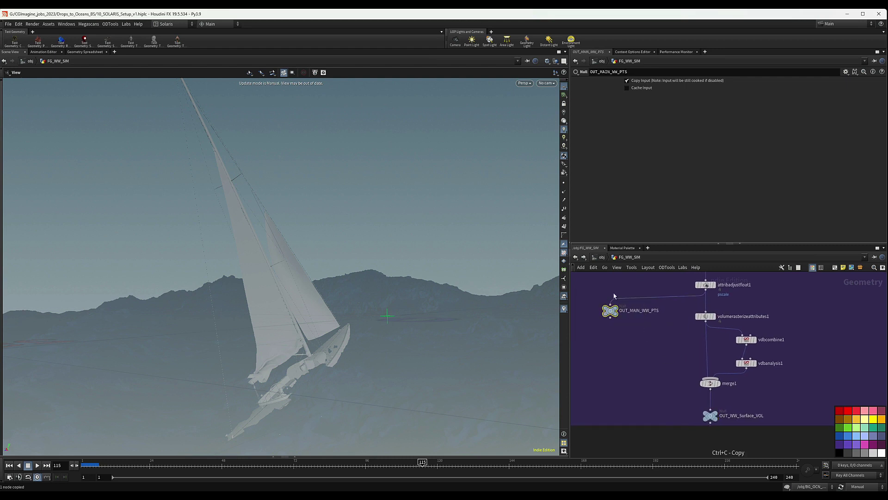
Step: Return to the stage and set WW_MAIN_SURFACE's SOP Path to /obj/FG_WW_SIM/OUT_MAIN_WW_PTS and its Primitive Path to /WW/$OS
click(601, 257)
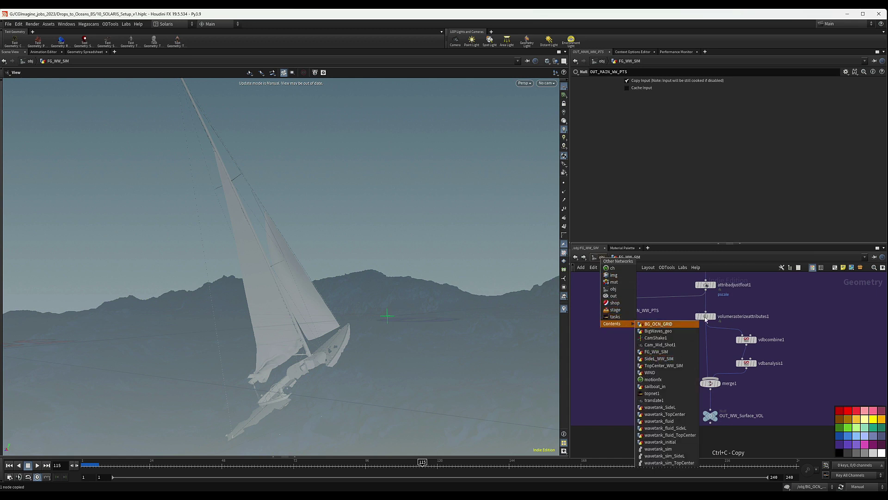
click(616, 309)
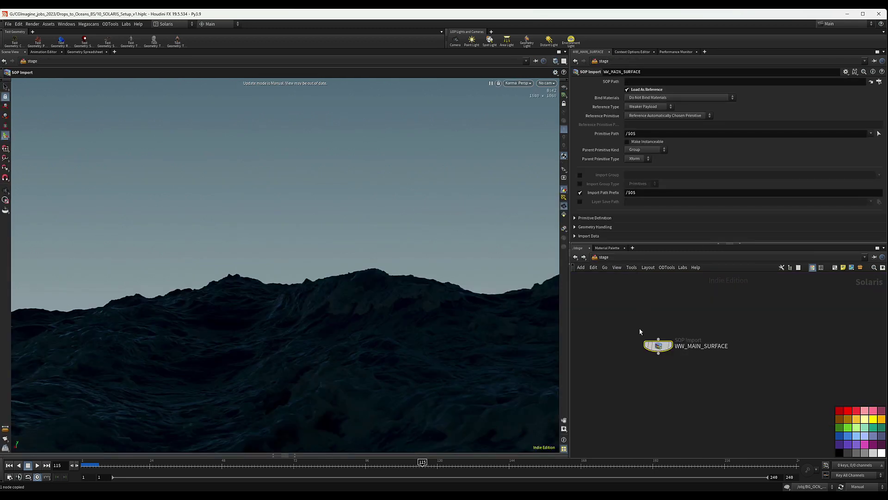
click(641, 83)
key(ctrl+v)
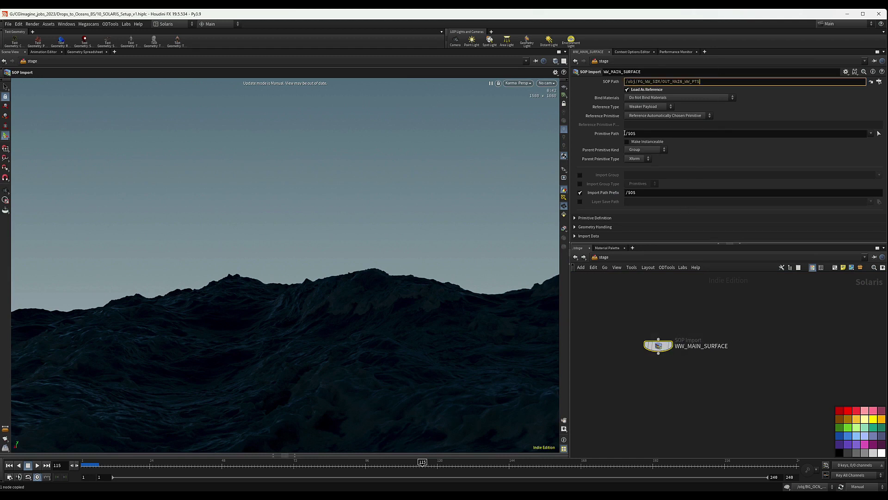
click(628, 133)
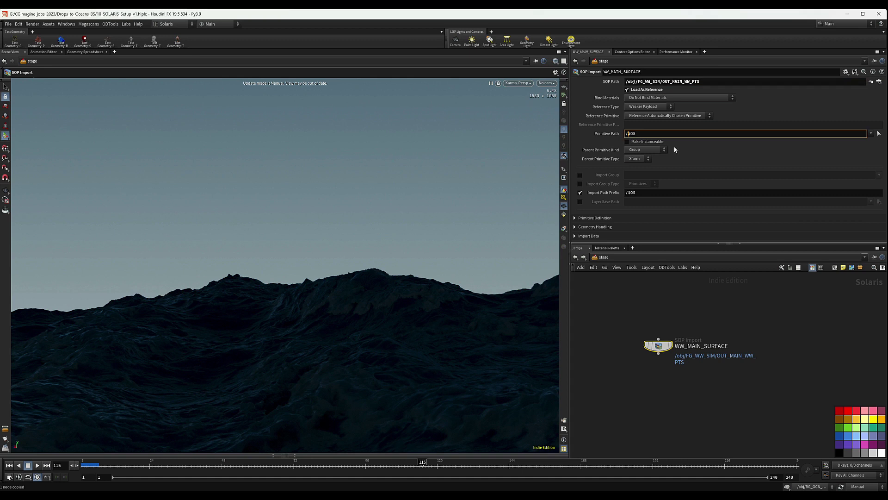
text(WW/)
key(Return)
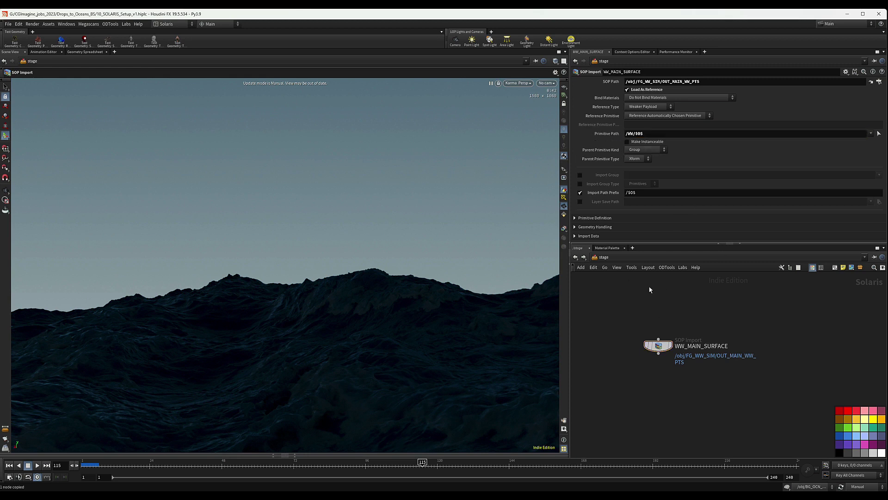
Step: Duplicate a Render Geometry Settings node from the FLIP groups and place it connected below WW_MAIN_SURFACE
scroll(652, 371, down, 5)
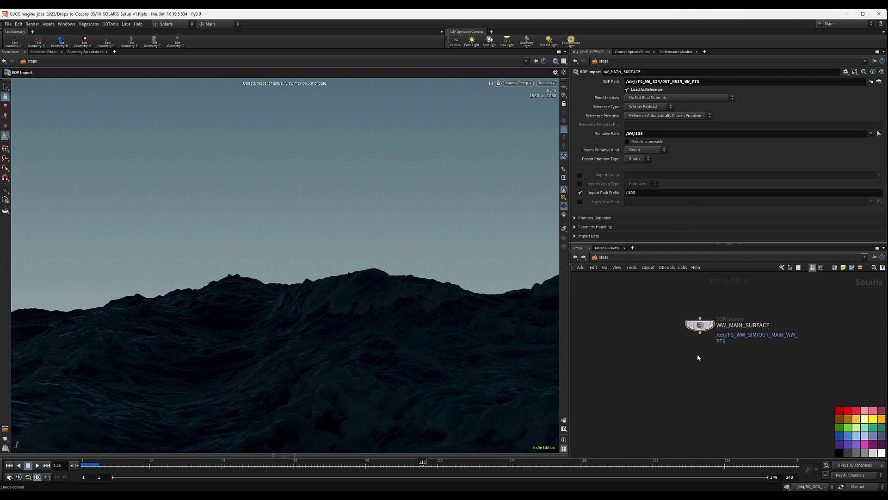
scroll(651, 371, up, 5)
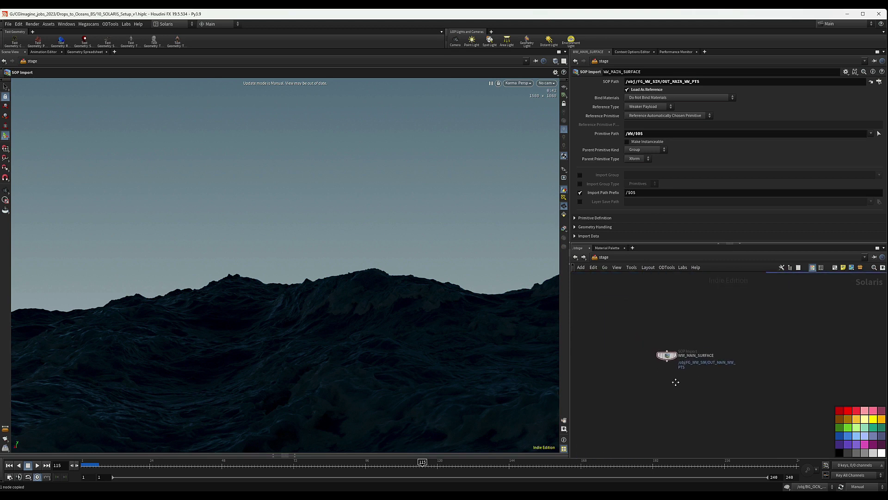
drag(657, 365, 647, 358)
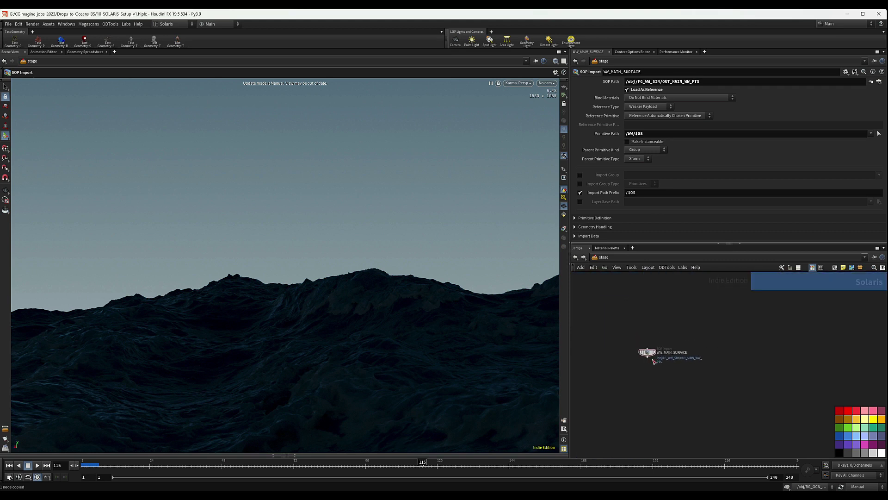
scroll(650, 382, down, 4)
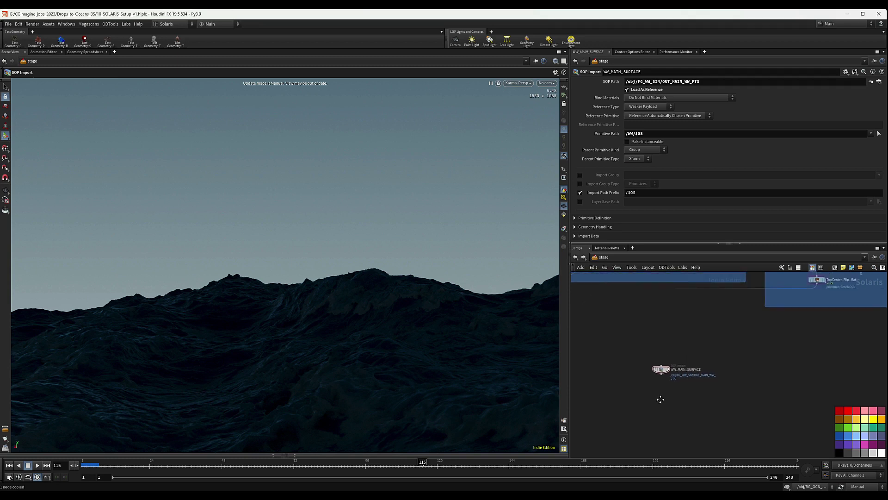
middle_drag(659, 408, 658, 400)
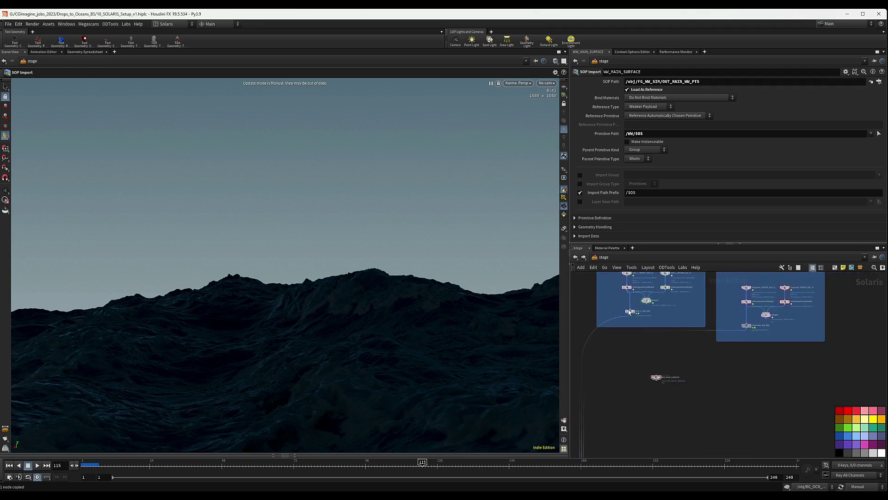
scroll(630, 312, up, 6)
scroll(651, 326, down, 5)
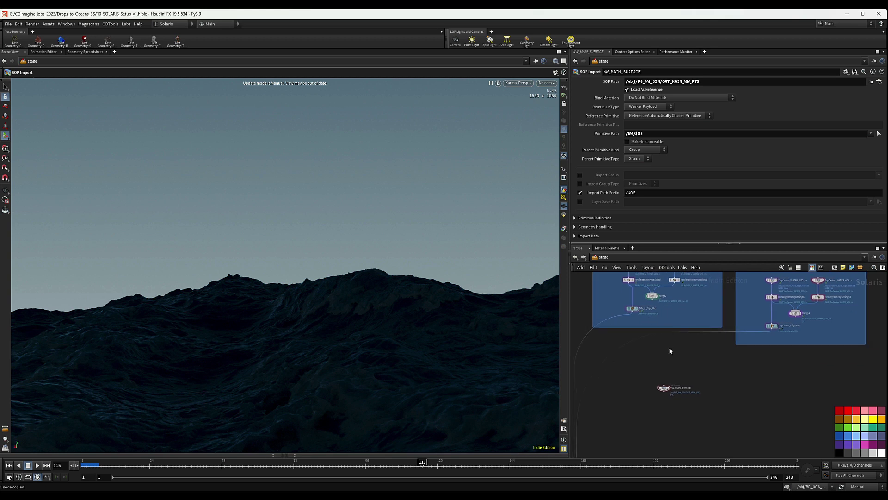
alt+drag(672, 280, 647, 408)
scroll(679, 402, up, 4)
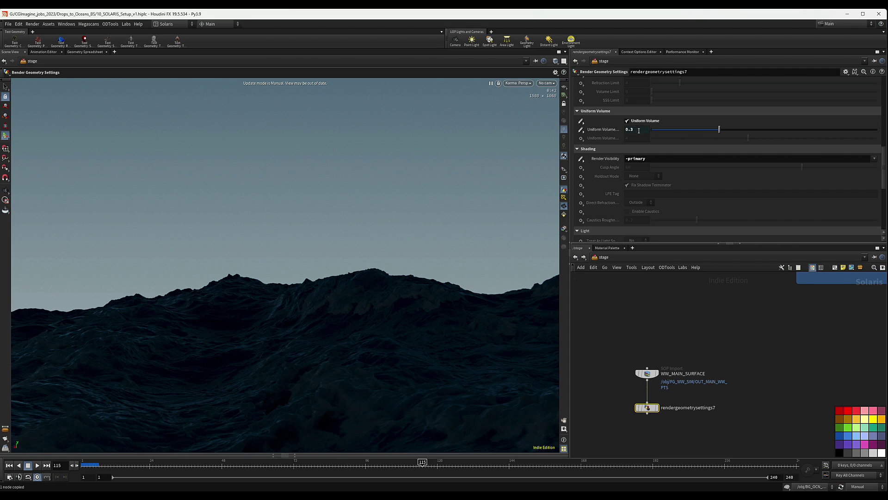
Step: In the duplicated render geometry settings, set Render Visibility to *, set Enable Motion Blur on, and choose Velocity Blur as the blur type
click(878, 161)
click(820, 166)
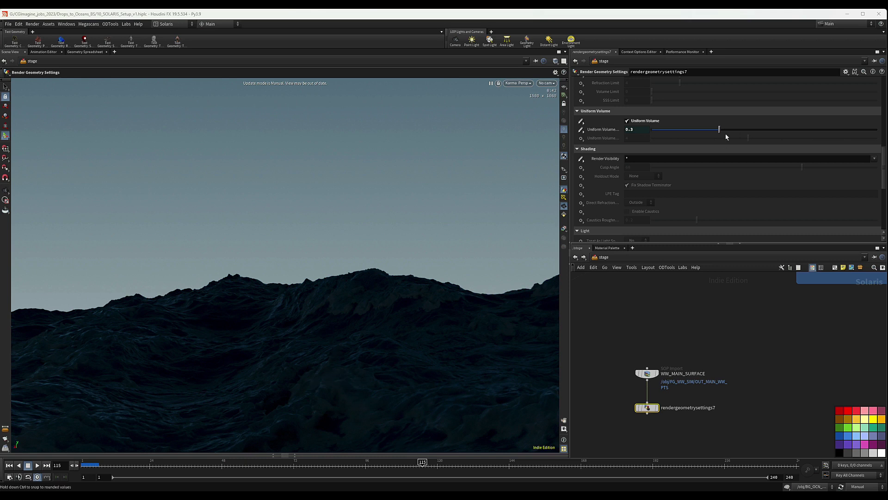
scroll(654, 125, up, 6)
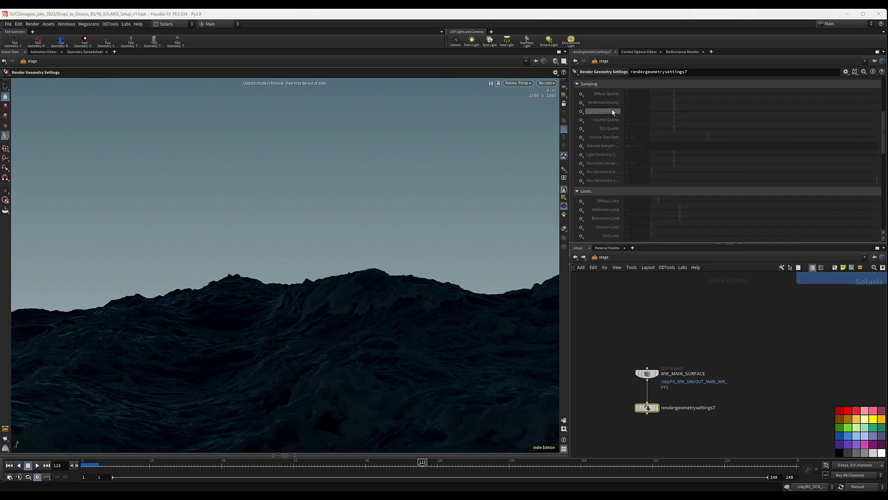
click(581, 149)
click(592, 156)
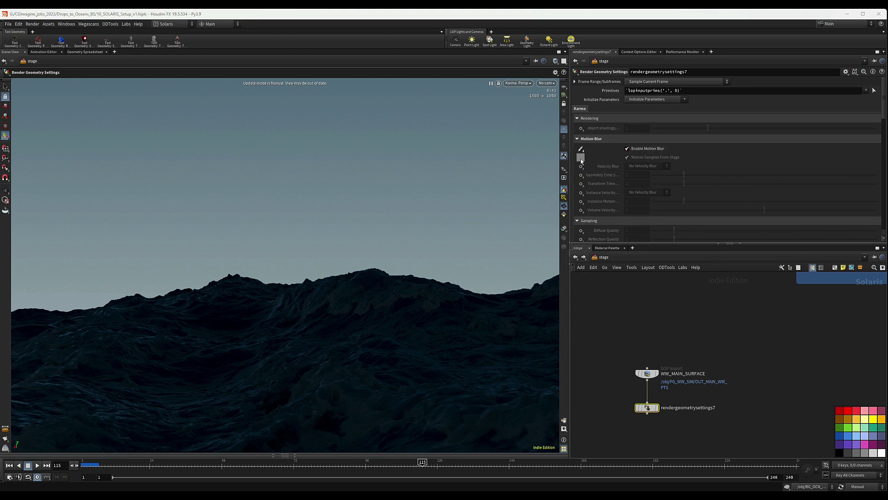
click(582, 166)
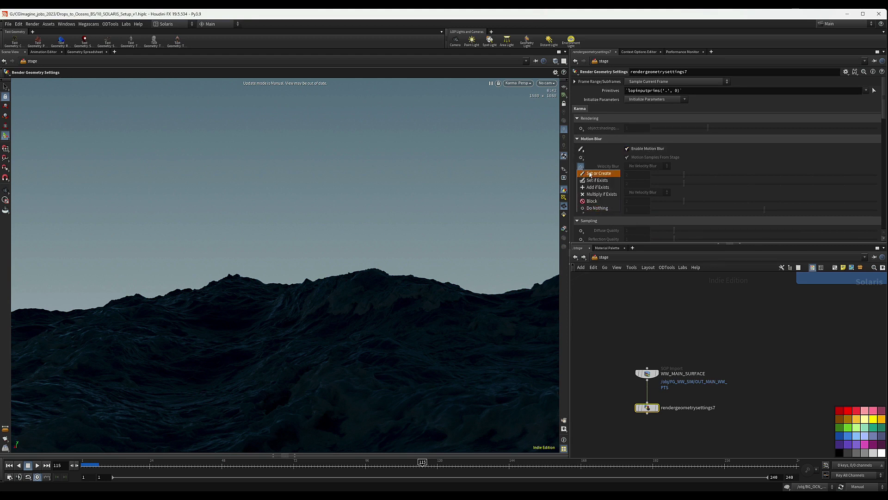
click(592, 173)
click(645, 166)
click(641, 175)
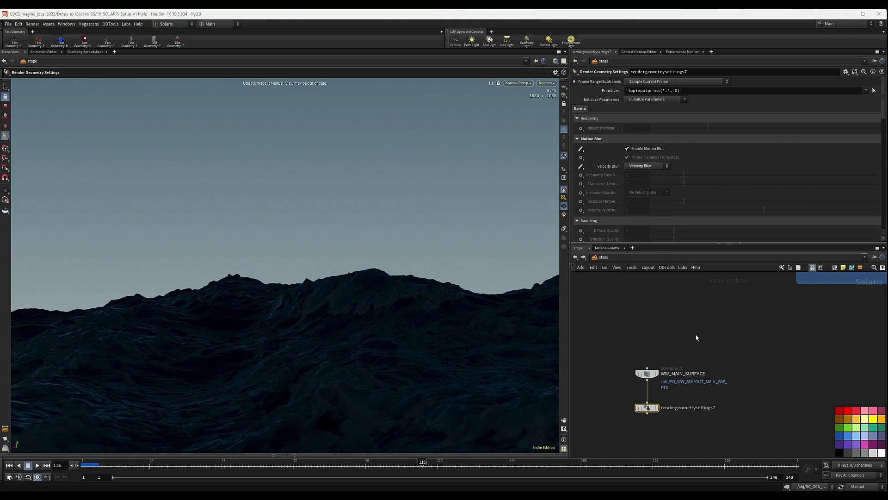
Step: Switch to the mat network and add the Basic Whitewater volume material to /mat from the material palette
scroll(685, 352, down, 3)
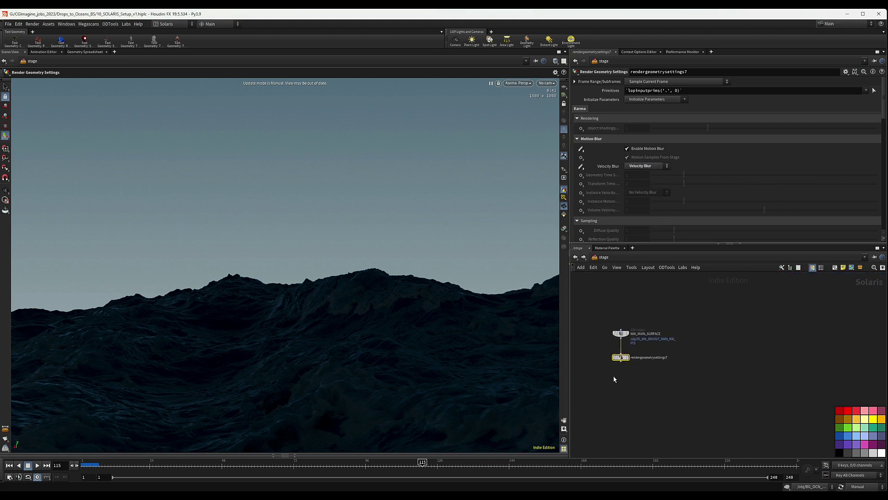
scroll(615, 379, up, 3)
click(603, 257)
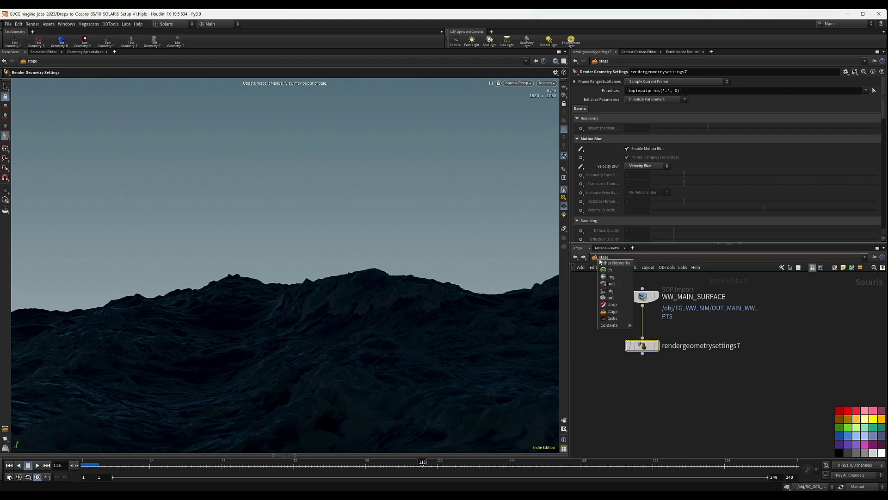
click(611, 283)
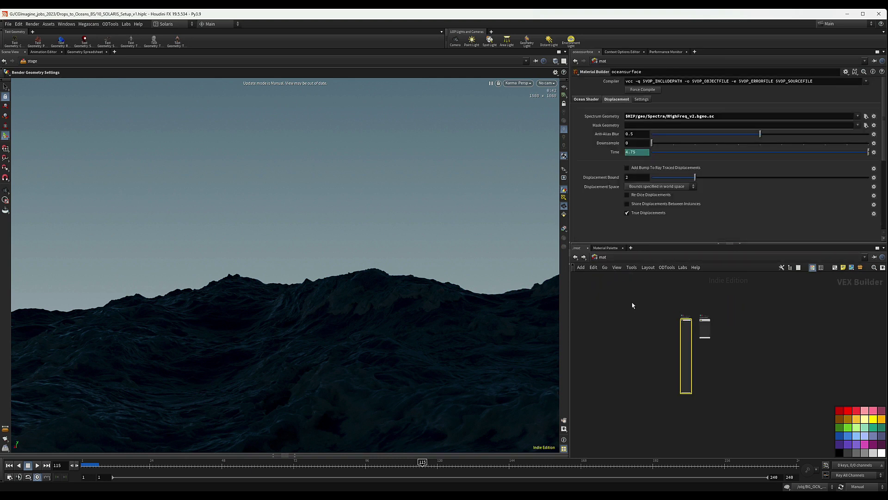
click(609, 249)
scroll(643, 352, down, 8)
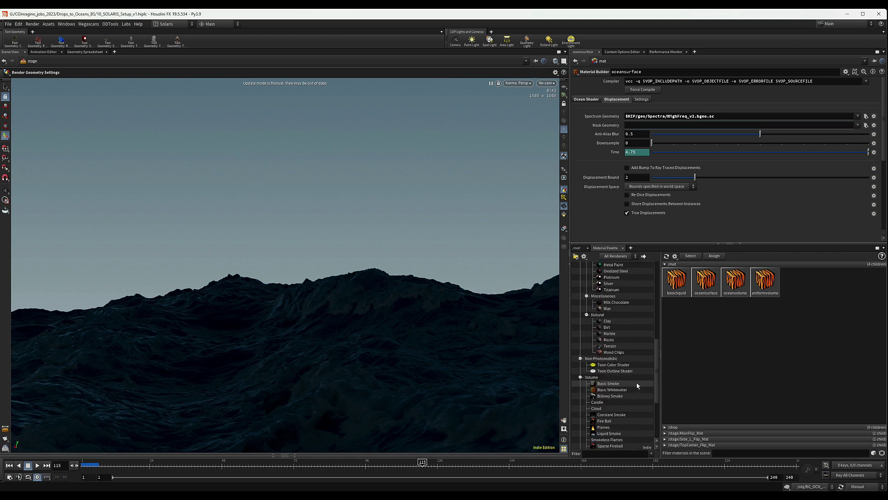
scroll(639, 379, down, 5)
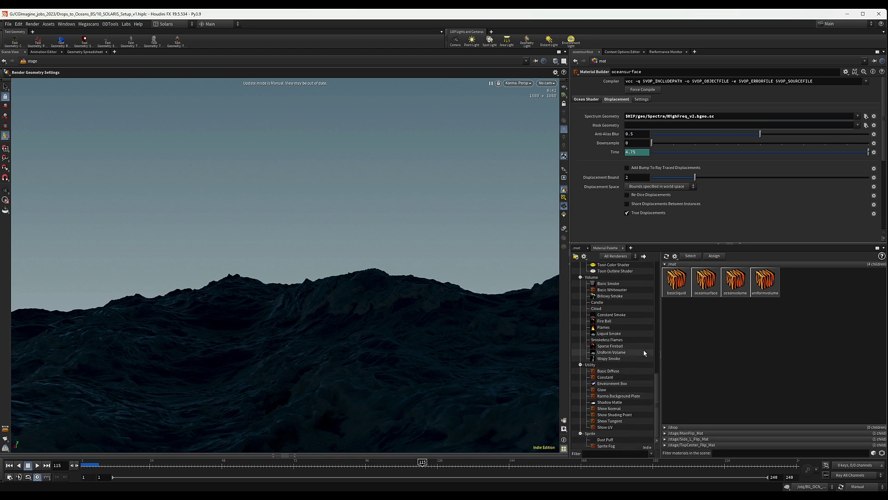
scroll(628, 398, up, 4)
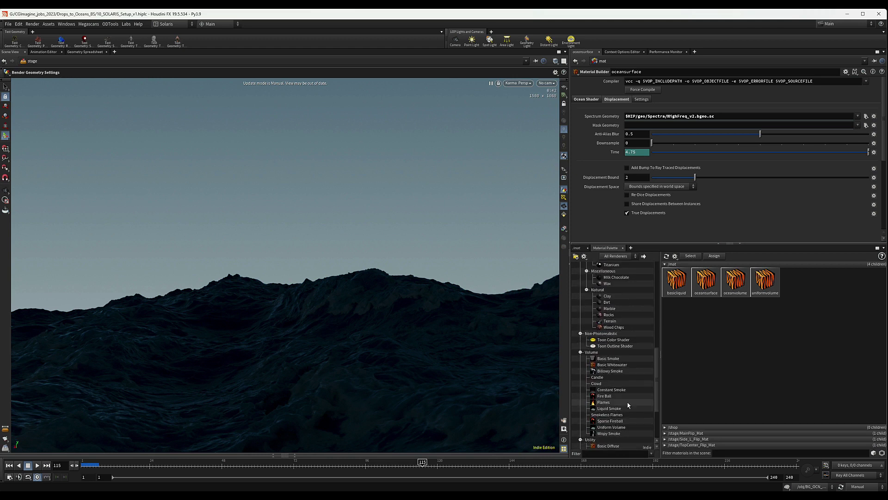
scroll(630, 407, down, 4)
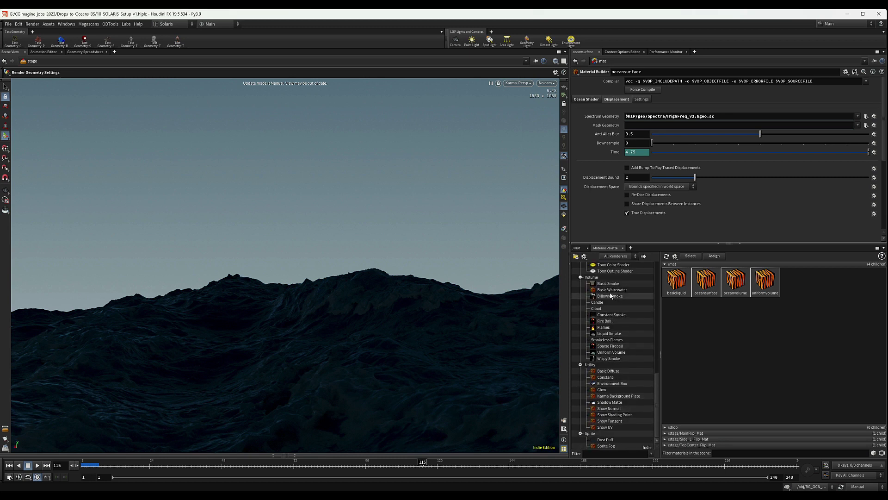
drag(616, 291, 786, 313)
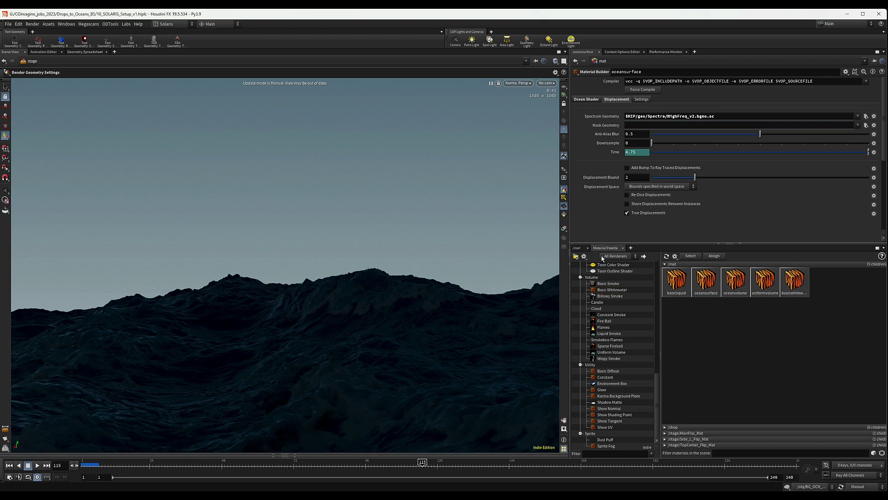
Step: Locate the new white water material in the mat network, reposition it and rename it basicwhitewater_PTs
click(579, 248)
scroll(712, 343, down, 10)
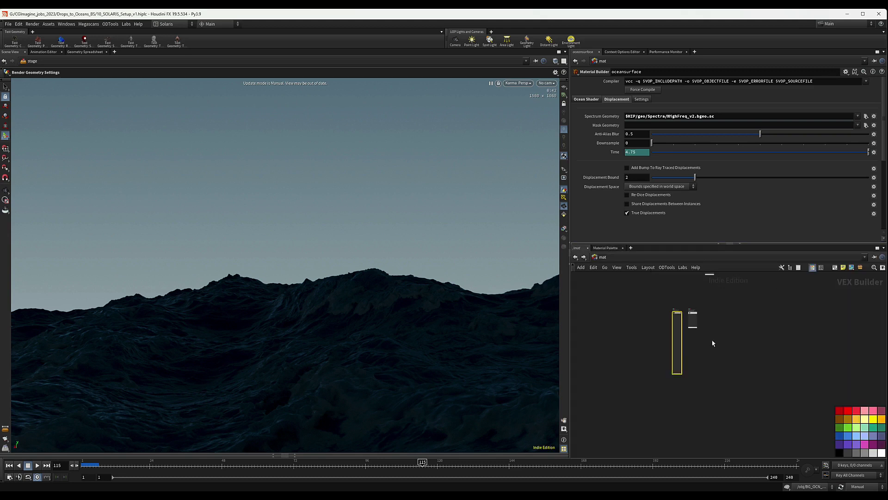
scroll(714, 345, up, 7)
scroll(705, 341, up, 5)
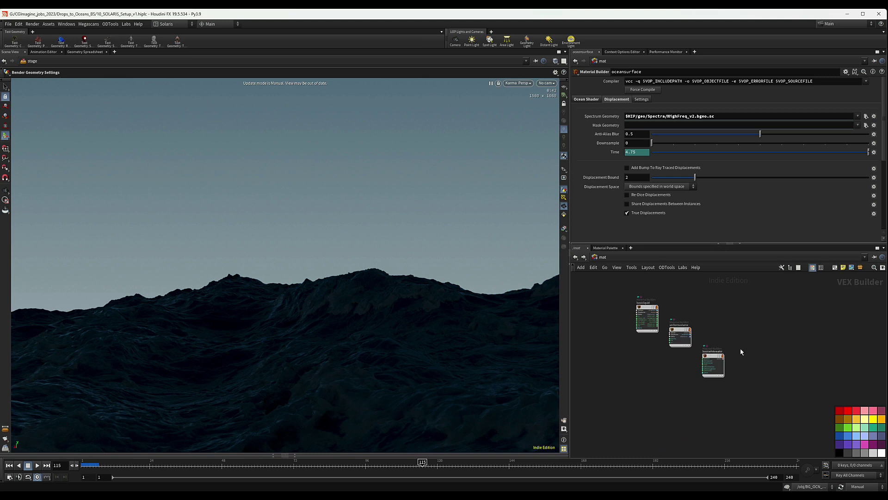
scroll(714, 360, up, 3)
click(708, 365)
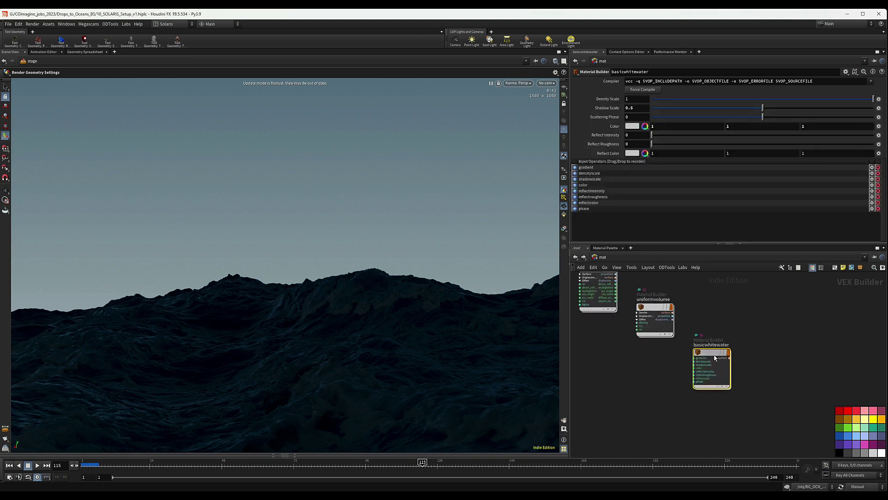
drag(708, 365, 718, 379)
double_click(736, 358)
text(_PTs)
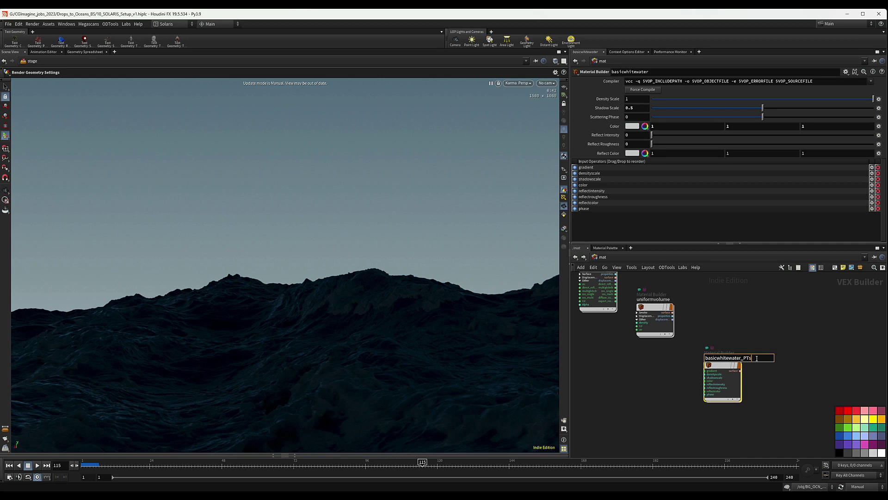
key(Return)
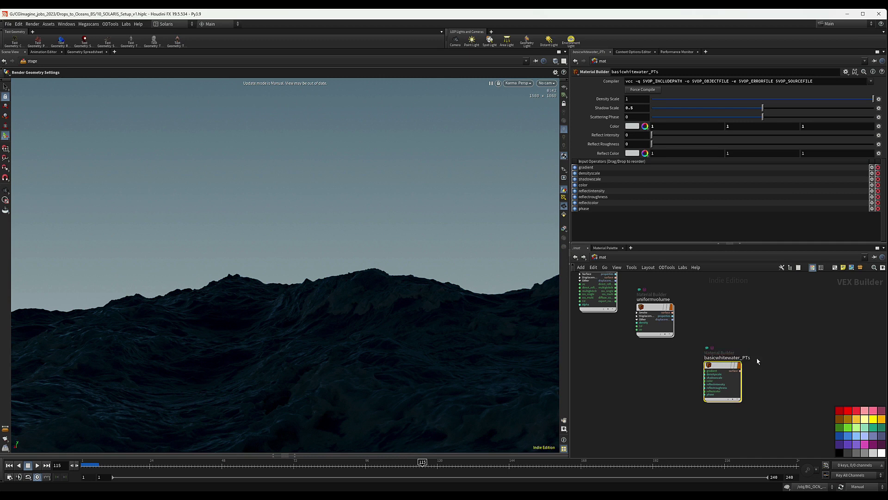
Step: Set the white water material's Density Scale to 35, Shadow Scale to 0.35 and Scattering Phase to -.6
click(635, 99)
text(35)
key(Return)
drag(632, 108, 637, 111)
key(Return)
click(637, 108)
text(5)
key(Return)
double_click(636, 117)
text(.6)
key(Return)
Step: Set the white water material's Reflect Intensity to .6 and Reflect Roughness to 0.4
drag(645, 136, 552, 142)
text(.6)
key(Caps_Lock)
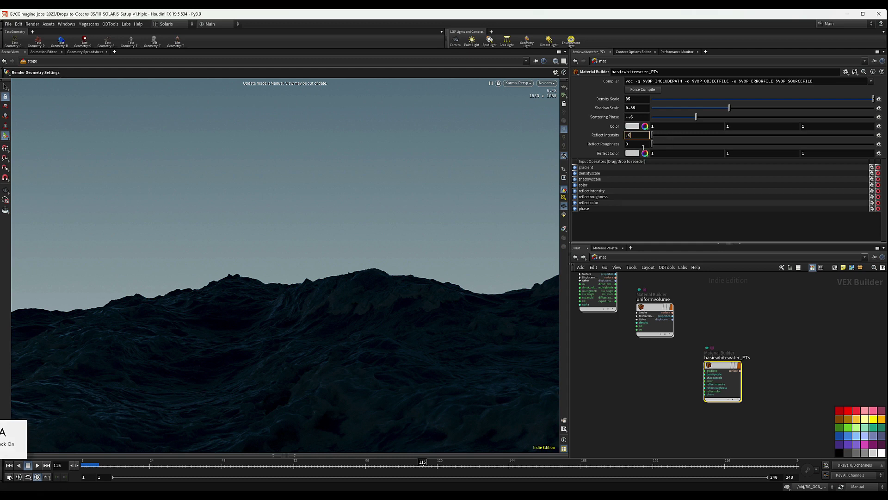
click(640, 145)
text(0.4)
key(Return)
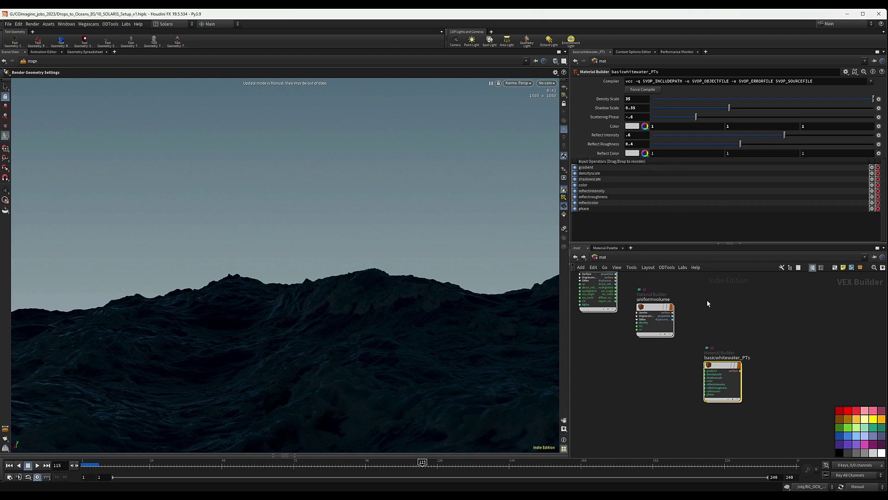
key(Caps_Lock)
middle_drag(782, 367, 785, 355)
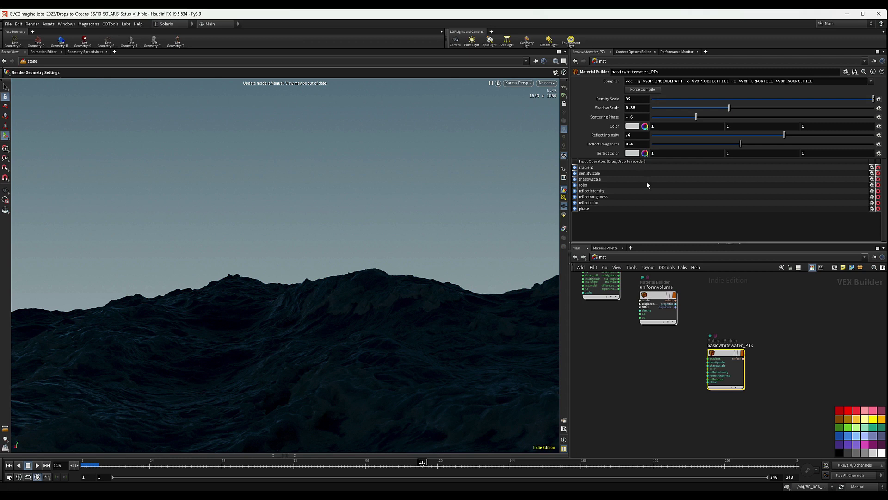
Step: Return to the stage network and add a Material Library node connected below rendergeometrysettings7
click(607, 267)
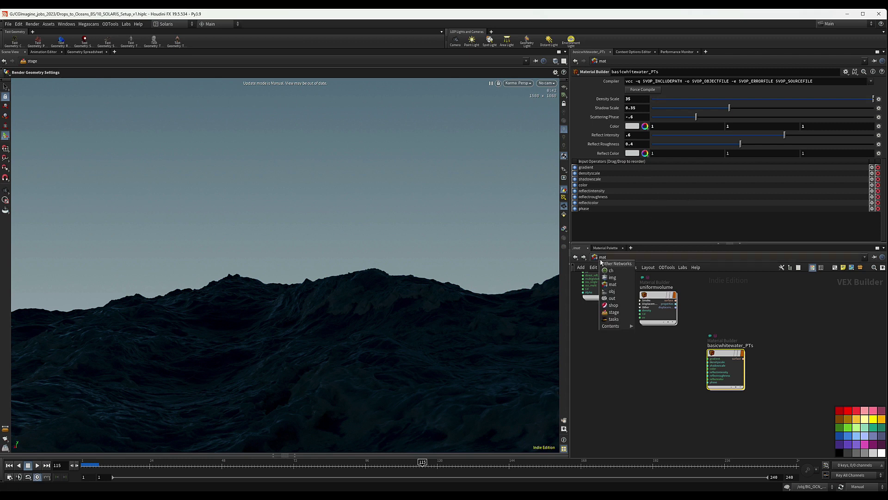
click(613, 305)
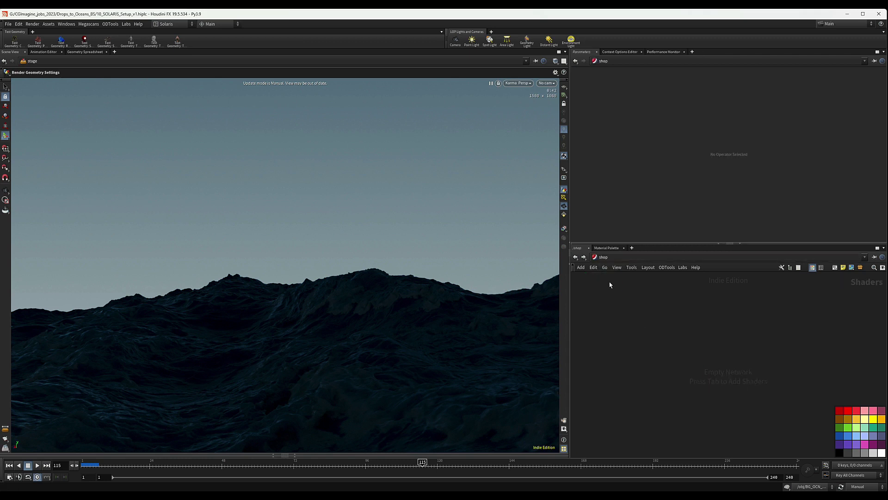
click(607, 267)
click(613, 311)
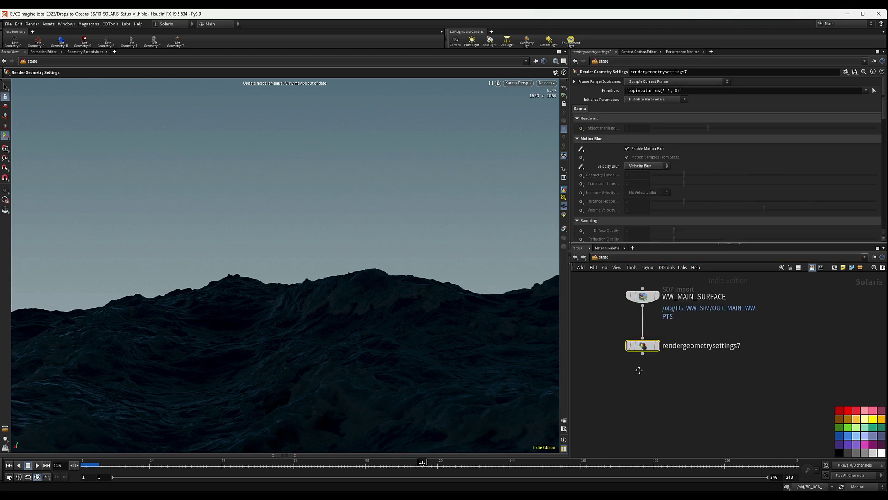
key(Tab)
text(mat)
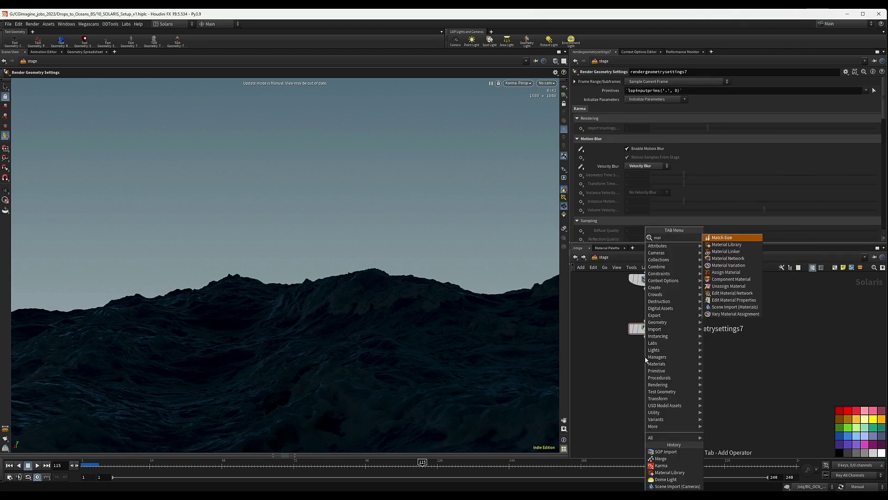
key(Down)
key(Return)
click(647, 363)
drag(600, 342, 712, 396)
drag(651, 340, 647, 357)
Step: Rename the new Material Library node WW_MAIN_SURF_Mat and display its output
key(F2)
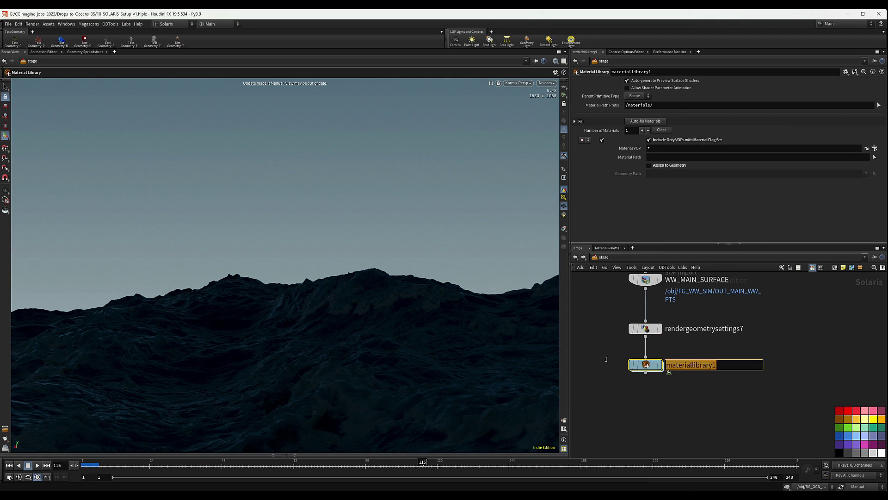
text(WW_)
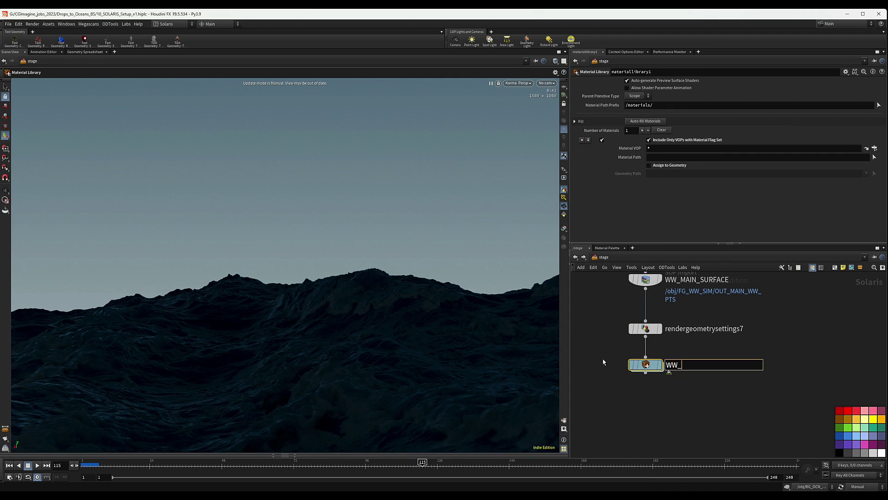
text(MAIN_SURF_Mat)
key(Return)
drag(603, 351, 575, 392)
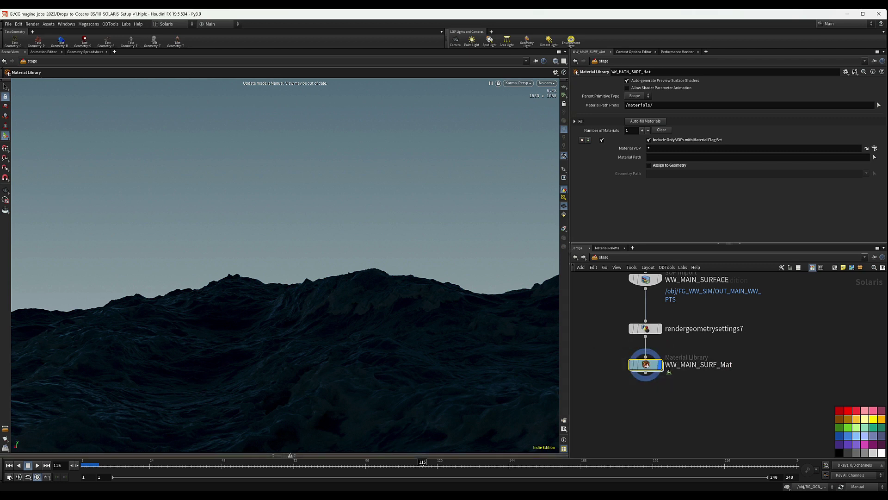
Step: Reveal the scene graph beneath the viewport and switch the update mode to Auto Update
click(294, 456)
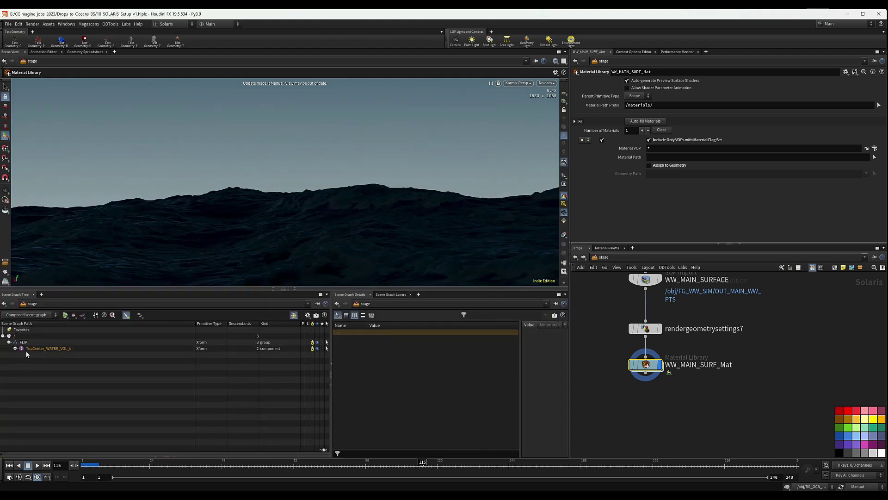
click(863, 488)
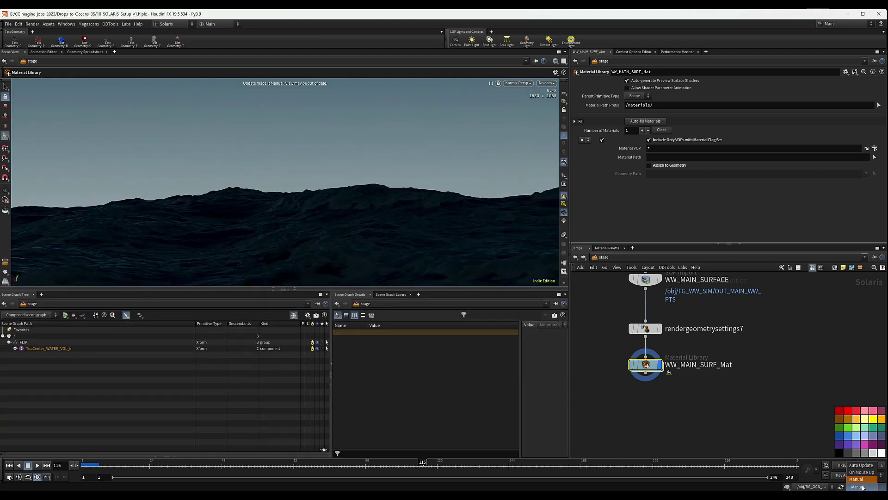
click(862, 465)
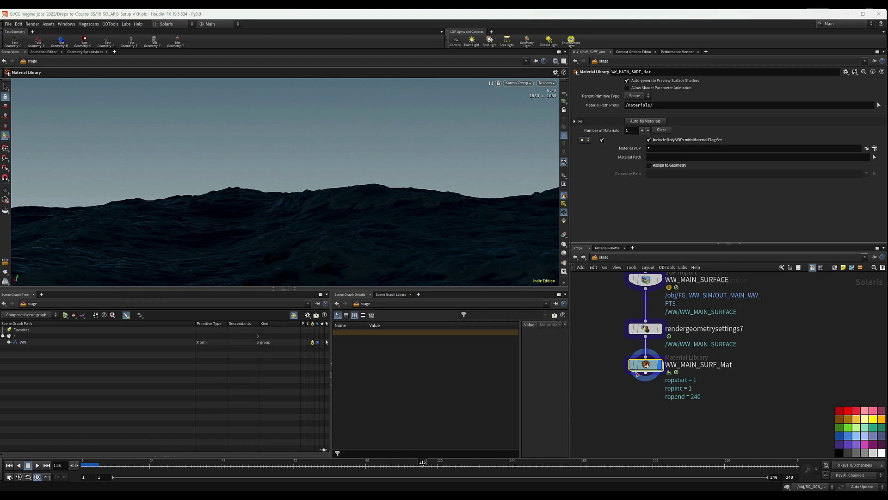
Step: Connect WW_MAIN_SURF_Mat to the merge above the dome light and move the white water branch closer to it
scroll(602, 361, down, 8)
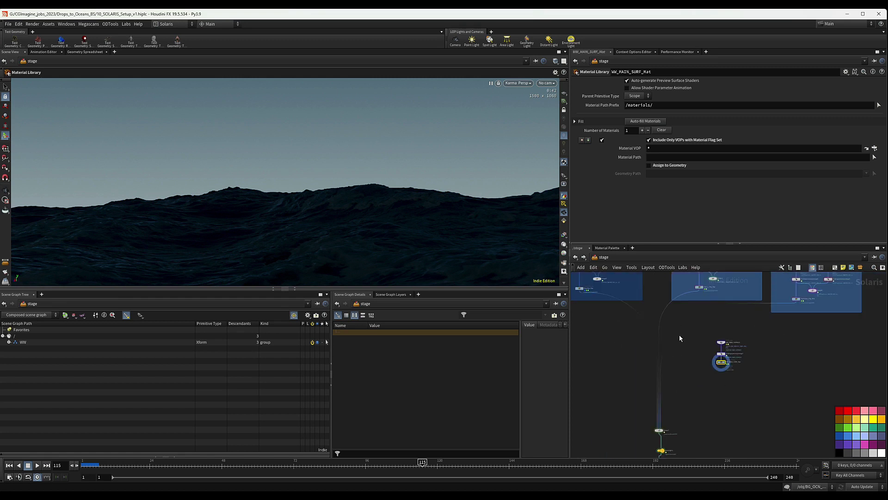
drag(687, 350, 661, 298)
middle_drag(770, 279, 772, 319)
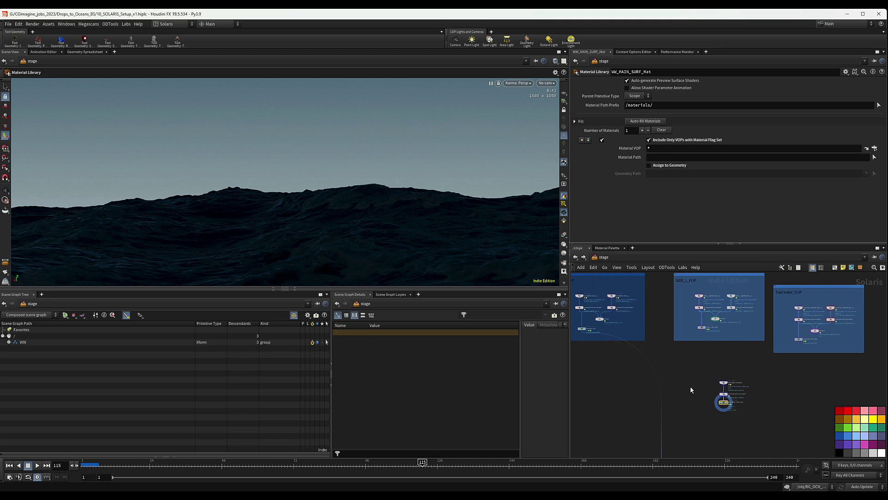
scroll(728, 397, down, 3)
middle_drag(714, 412, 705, 379)
scroll(716, 384, up, 5)
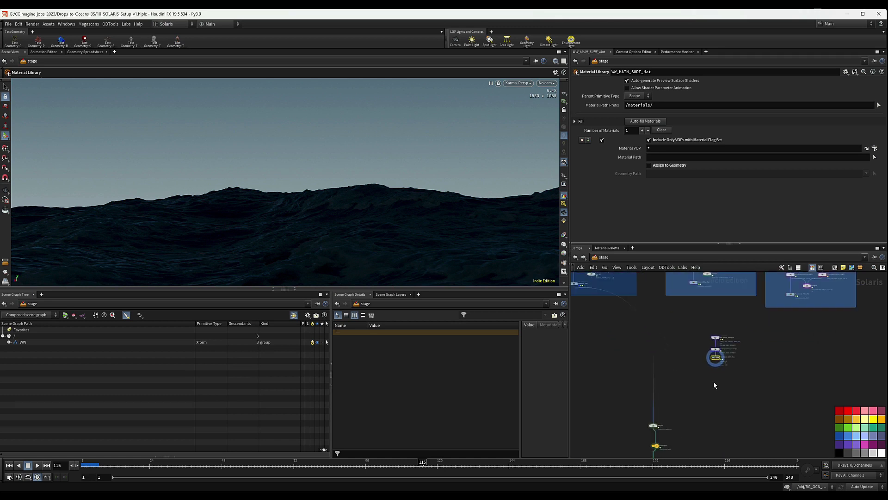
click(716, 357)
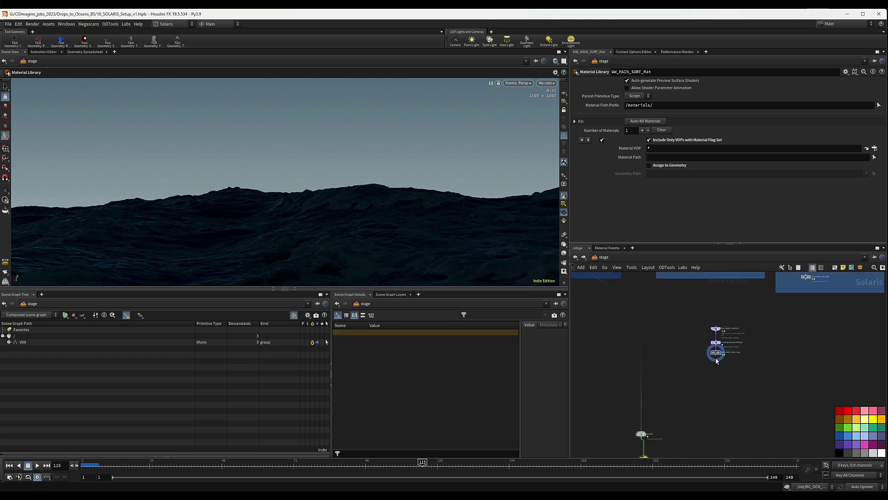
click(642, 430)
middle_drag(729, 375, 704, 393)
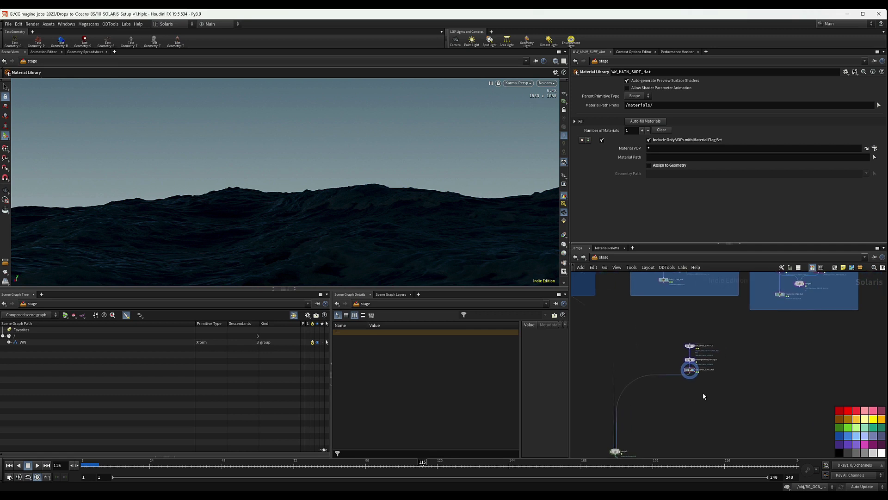
drag(703, 393, 666, 379)
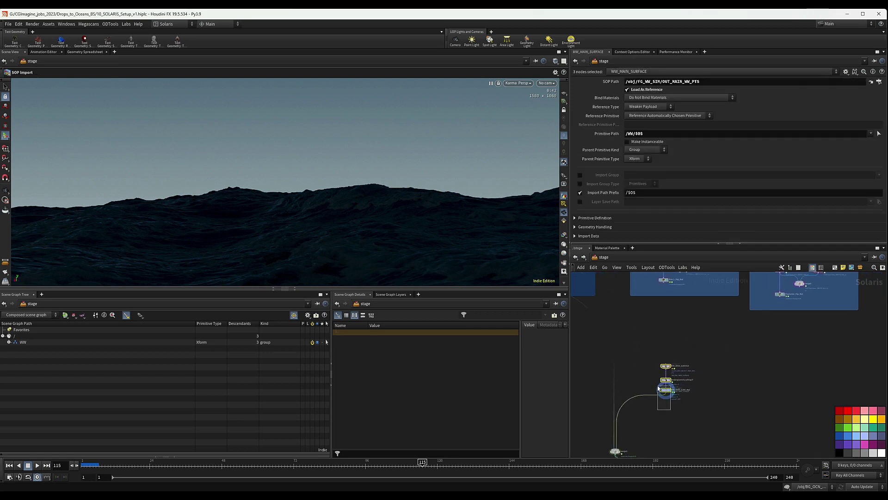
Step: Enable Assign to Geometry on WW_MAIN_SURF_Mat with /WW/WW_MAIN_SURFACE from the scene graph as its Geometry Path
click(665, 389)
click(9, 342)
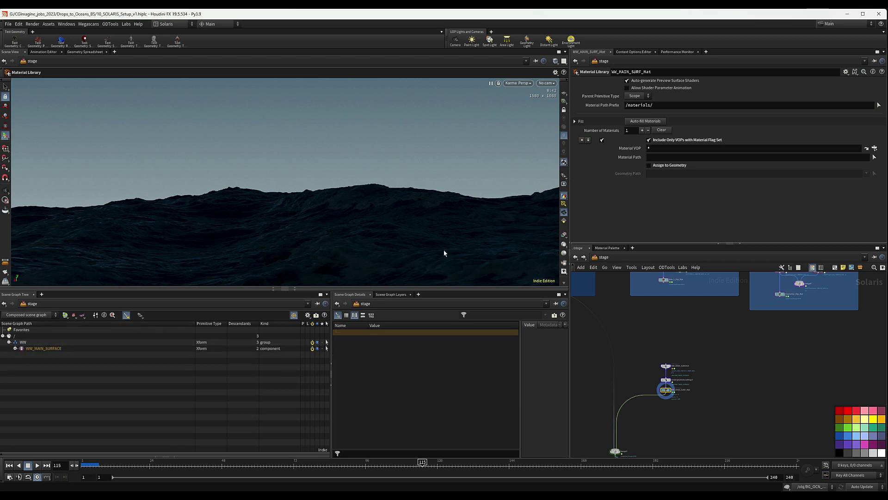
click(651, 165)
drag(48, 349, 680, 178)
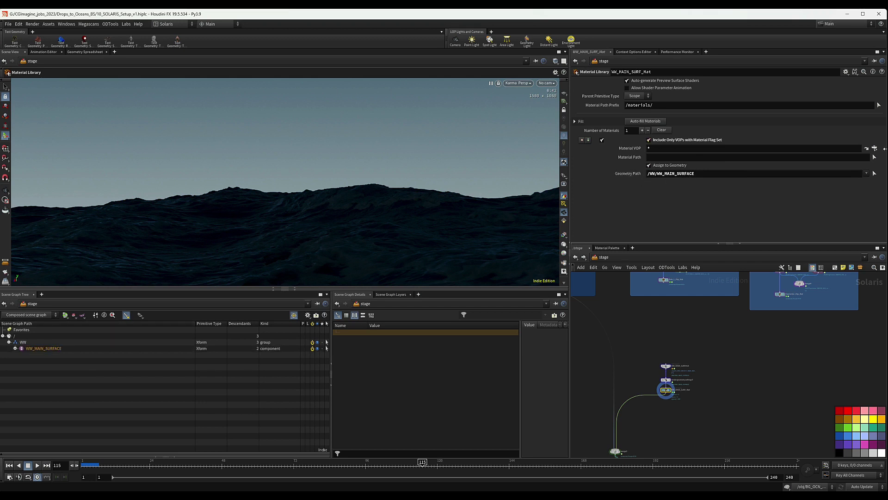
Step: Set the Material VOP of WW_MAIN_SURF_Mat to /mat/basicwhitewater_PTs
click(875, 148)
click(843, 117)
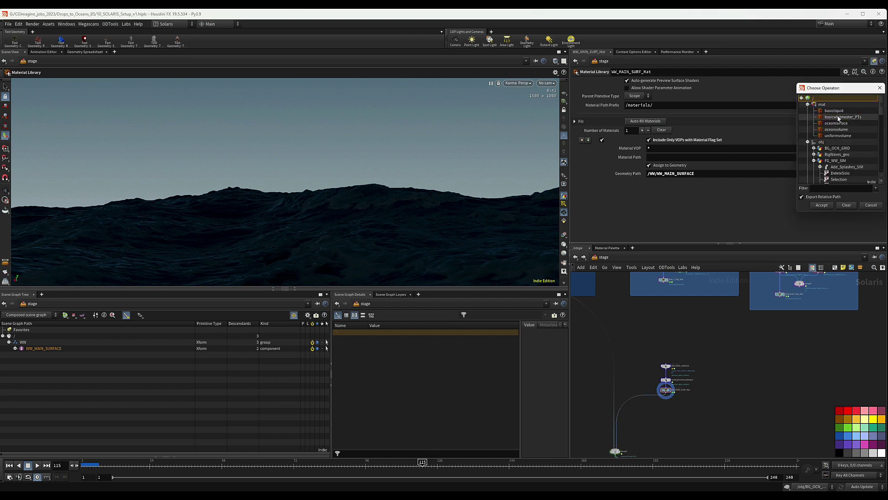
click(822, 205)
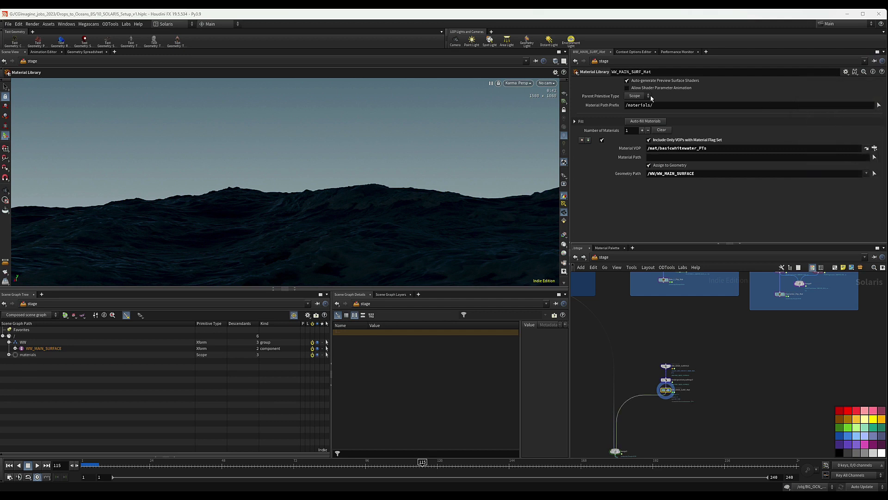
Step: Switch to the mat network and copy the Density Scale parameter of basicwhitewater_PTs
click(604, 257)
click(616, 282)
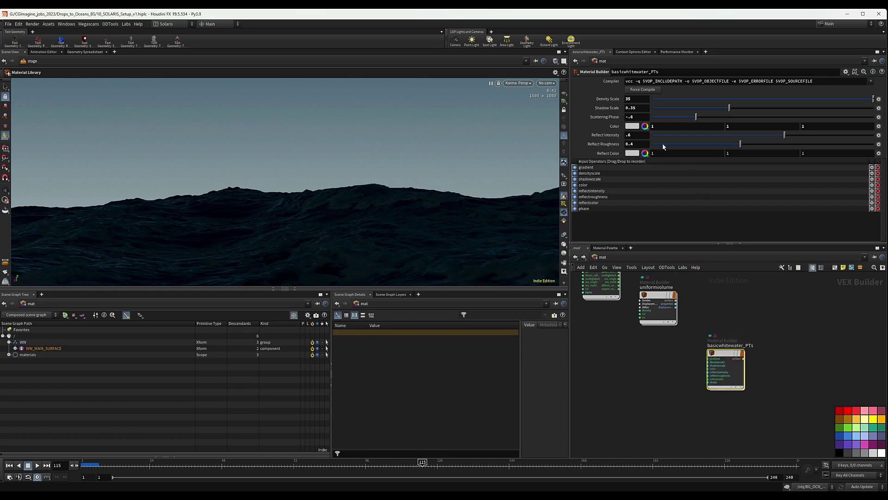
right_click(604, 100)
click(620, 151)
Step: Back in the stage network, paste the copied parameter as a relative reference into the uniform volume density of rendergeometrysettings7
click(603, 257)
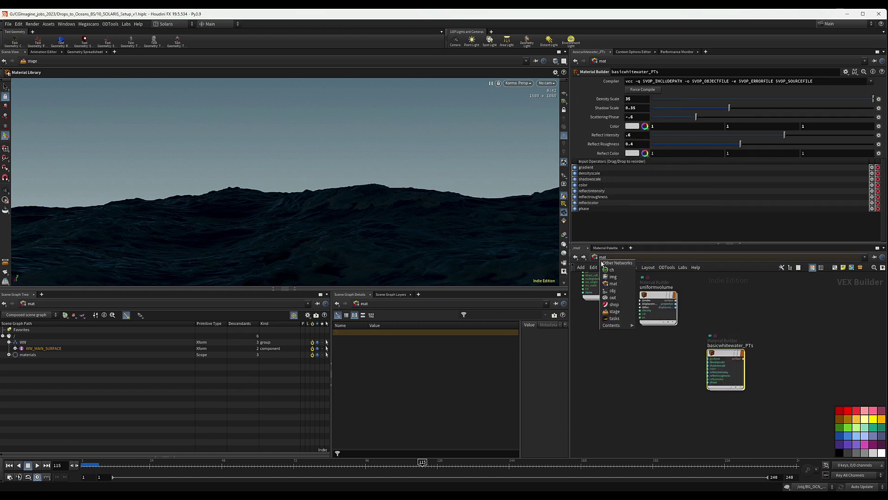
click(615, 314)
click(665, 379)
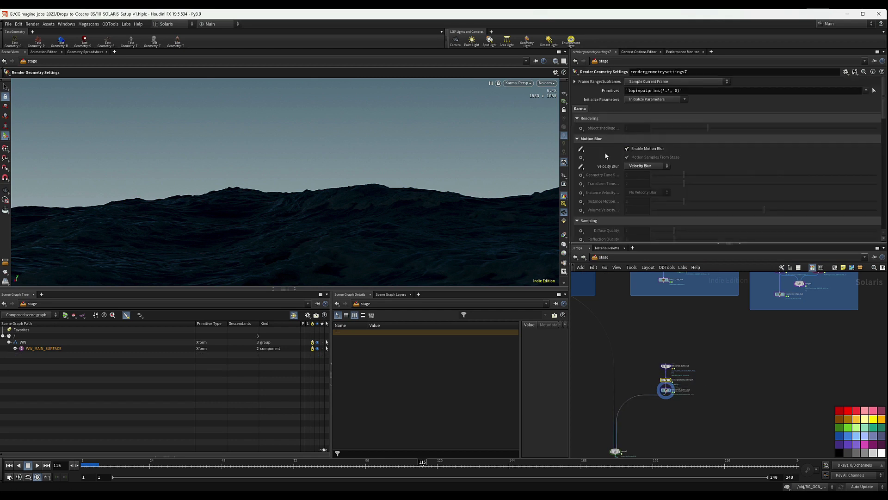
scroll(613, 171, down, 10)
scroll(613, 171, down, 5)
right_click(612, 113)
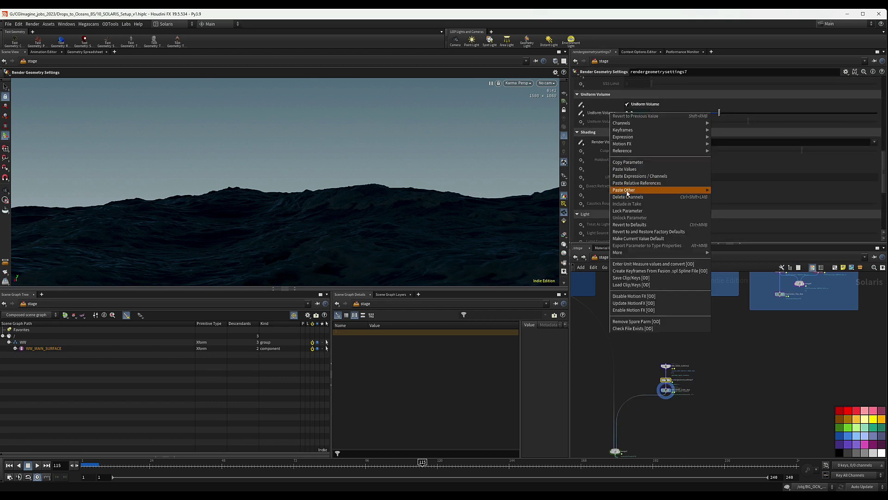
click(637, 183)
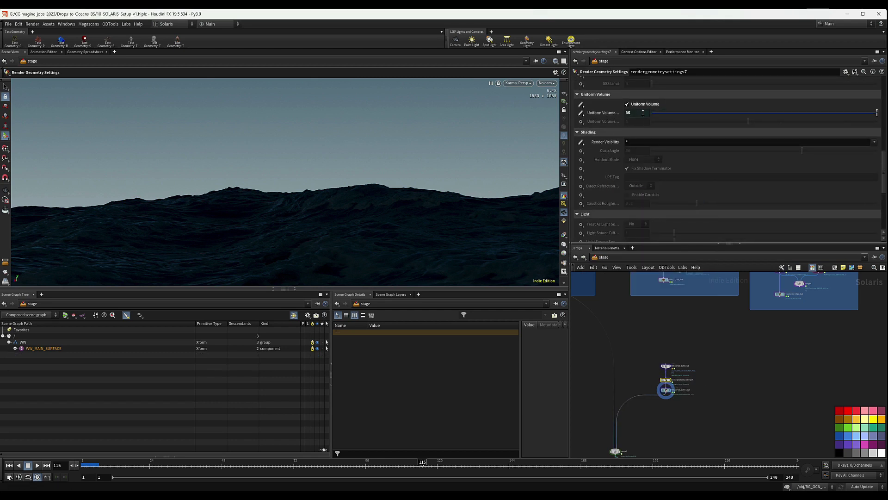
Step: Display the karmarendersettings node and restart the Karma viewport render
scroll(743, 377, down, 4)
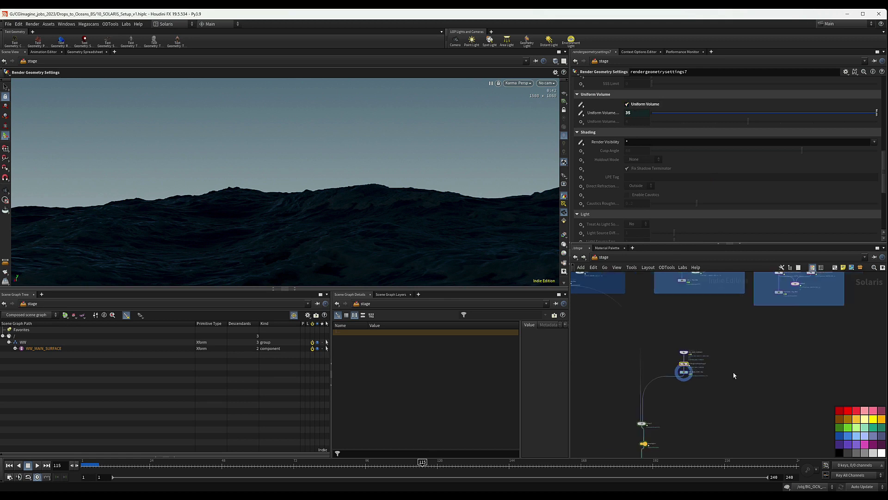
scroll(697, 382, up, 5)
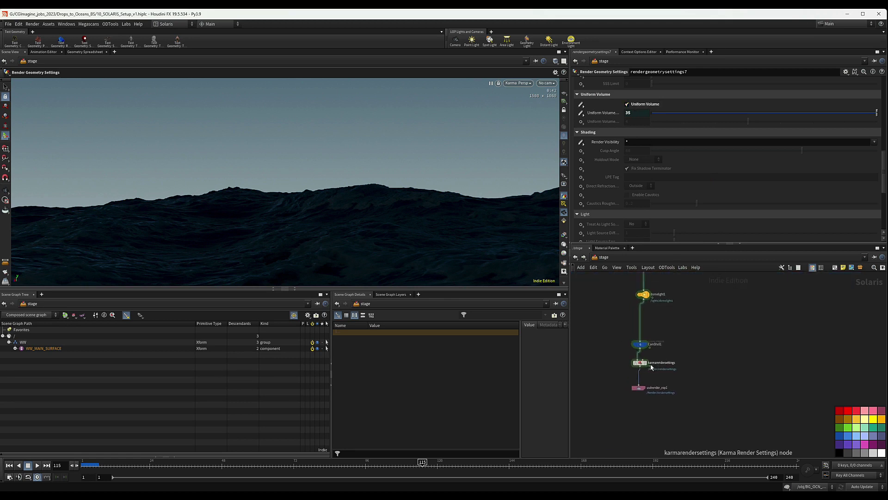
click(649, 366)
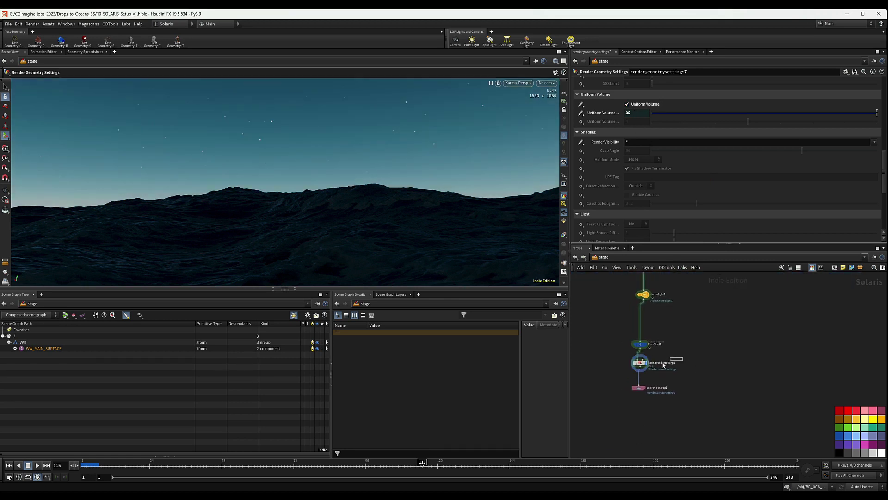
click(517, 85)
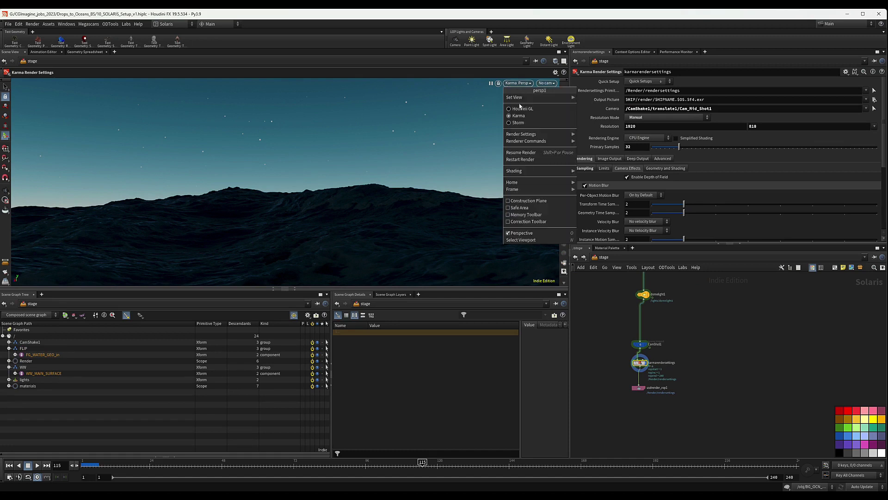
click(523, 160)
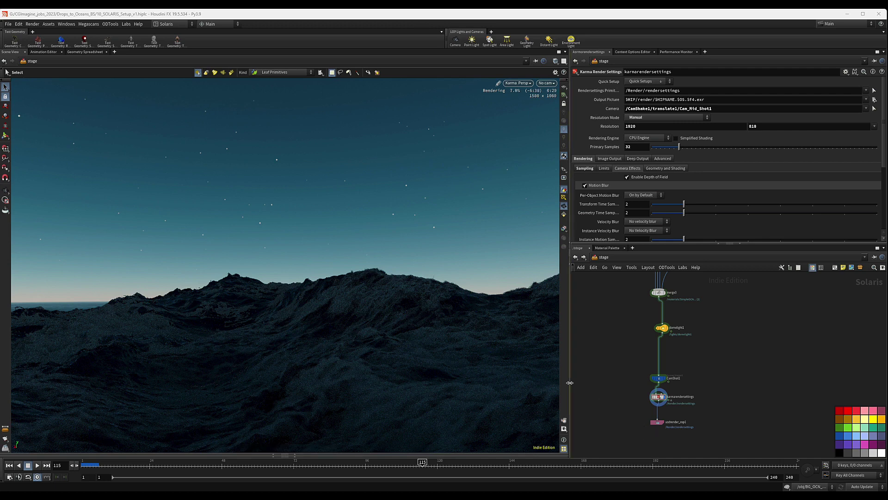
Step: Examine the merged white water branches and the Sailboat_Animated_IN import in the SailBoat network box
scroll(719, 338, down, 4)
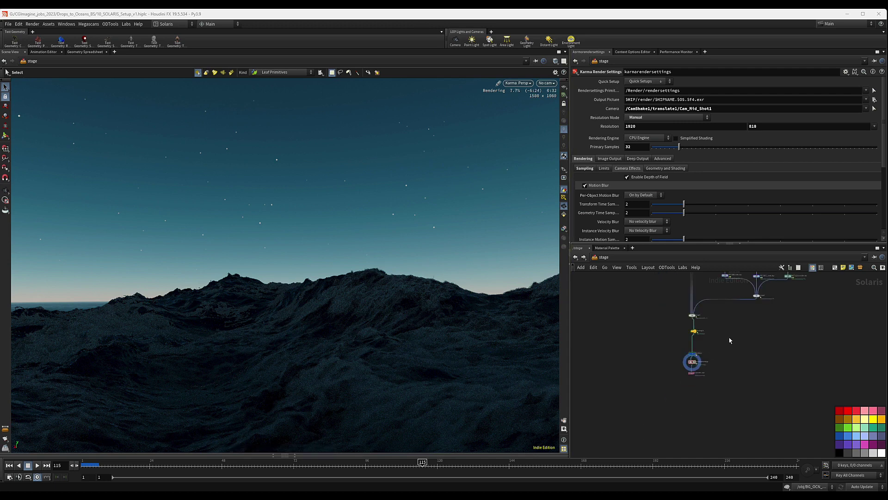
middle_drag(731, 340, 707, 417)
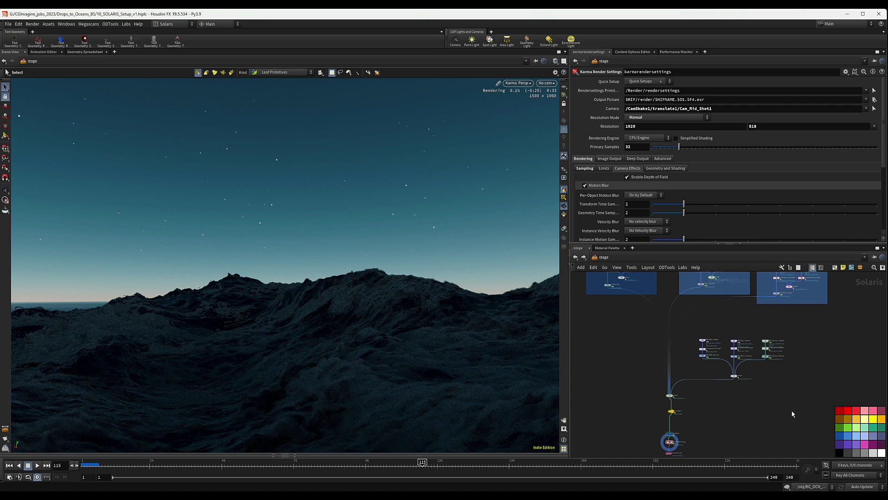
scroll(741, 365, down, 4)
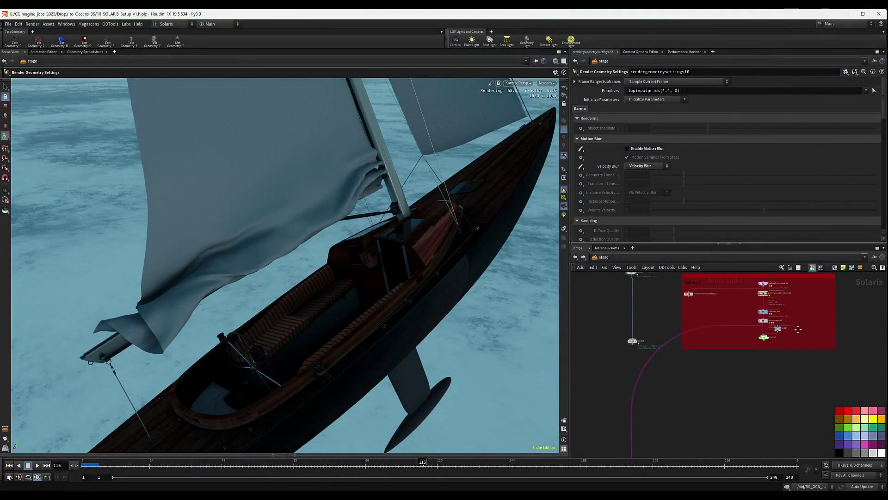
scroll(762, 303, up, 5)
click(711, 293)
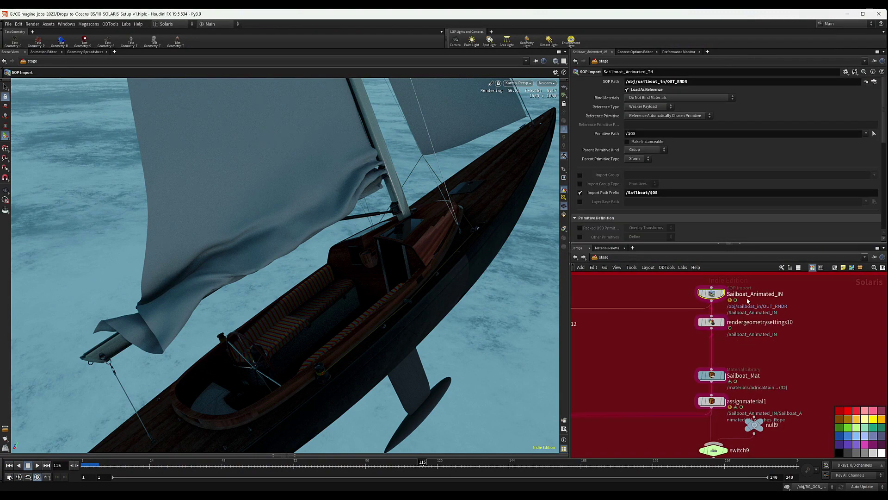
scroll(811, 309, down, 3)
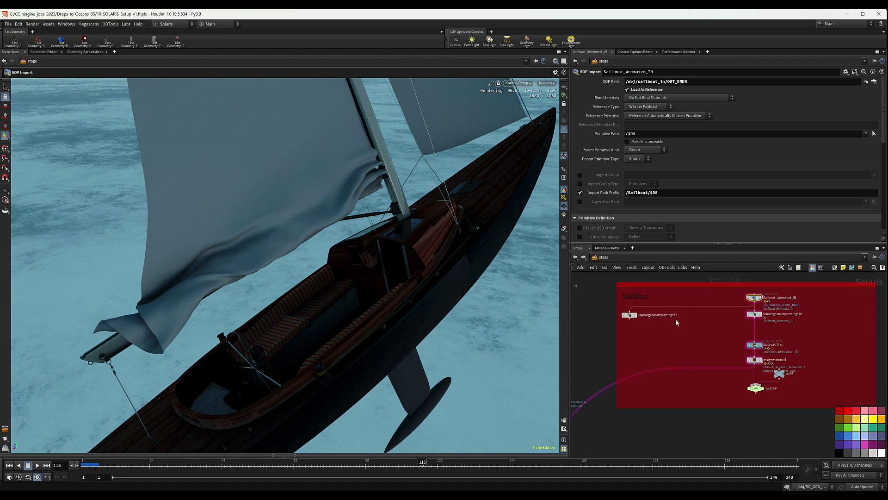
Step: Inspect the motion blur settings of rendergeometrysettings10 in the SailBoat network box
middle_drag(782, 334, 729, 342)
scroll(730, 342, up, 3)
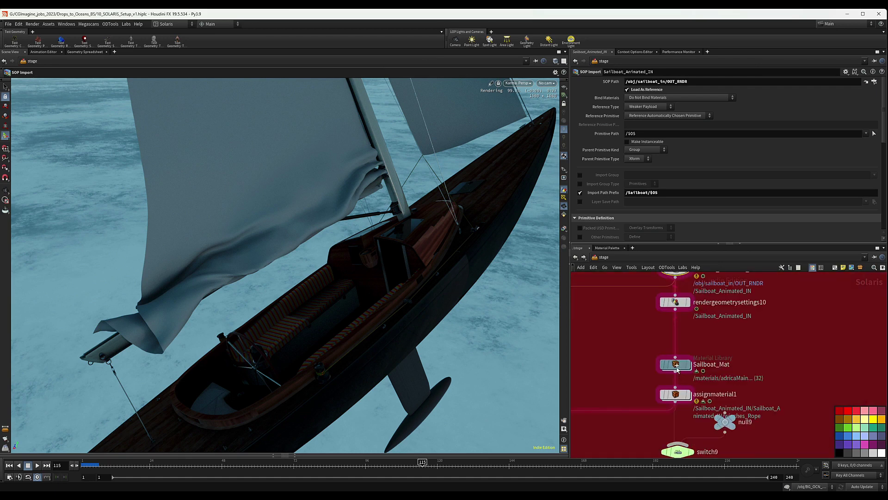
drag(677, 370, 677, 359)
click(676, 302)
scroll(781, 367, down, 2)
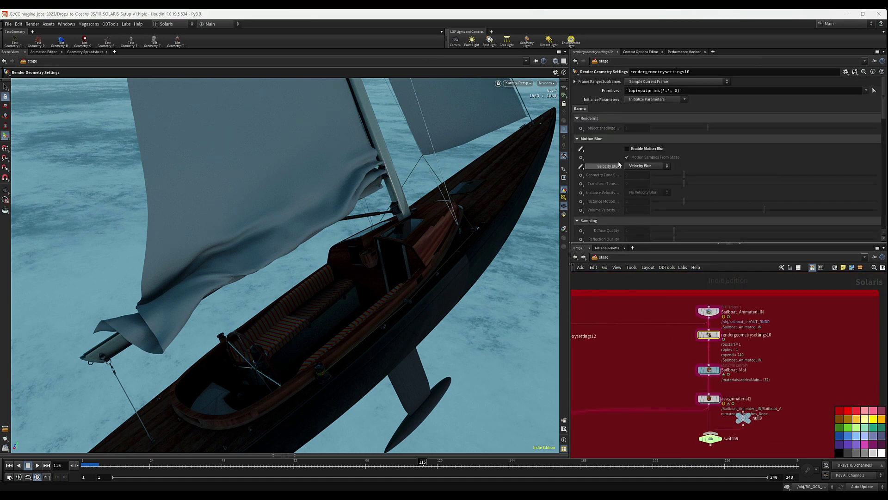
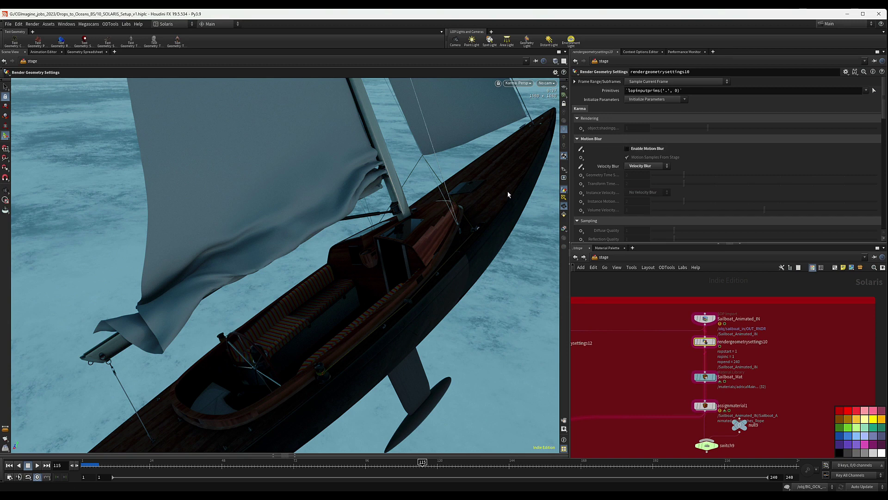
Step: Reframe the Karma viewport to show the whole sailboat against the ocean horizon
scroll(728, 366, down, 3)
middle_drag(729, 371, 720, 354)
alt+right_drag(373, 304, 256, 333)
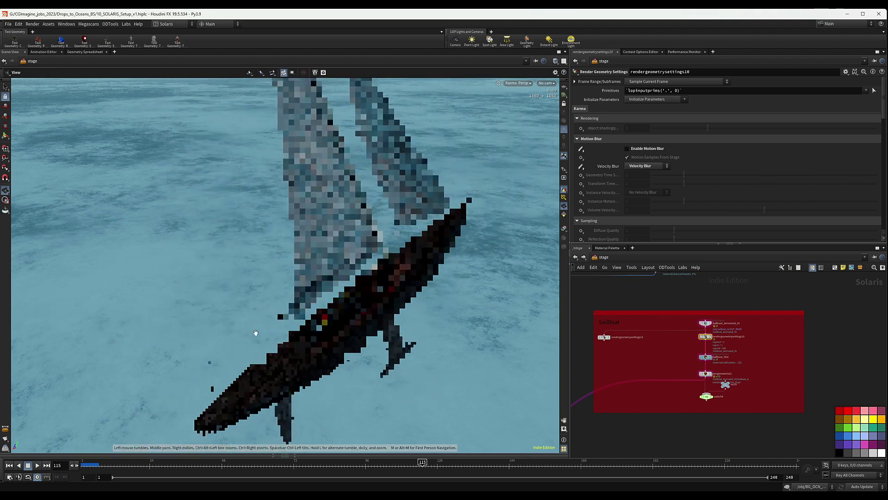
drag(256, 332, 354, 183)
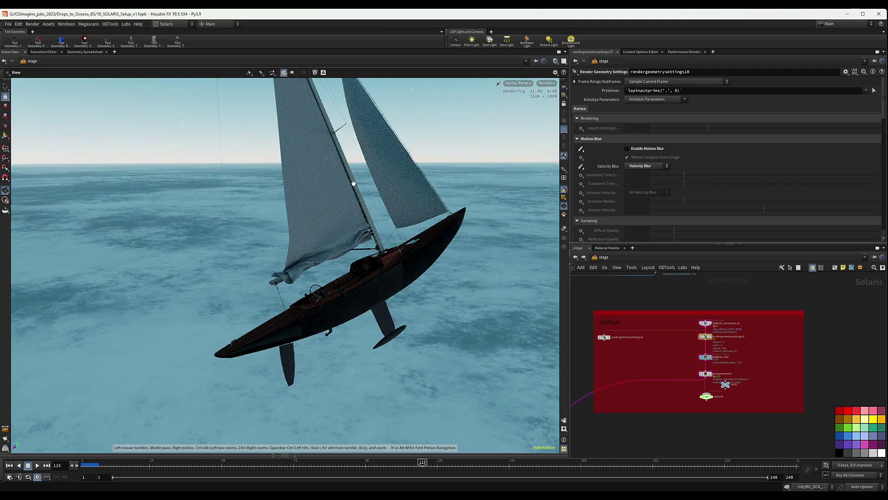
mouse_move(404, 235)
mouse_down()
mouse_move(343, 199)
mouse_move(357, 192)
mouse_move(396, 238)
mouse_up()
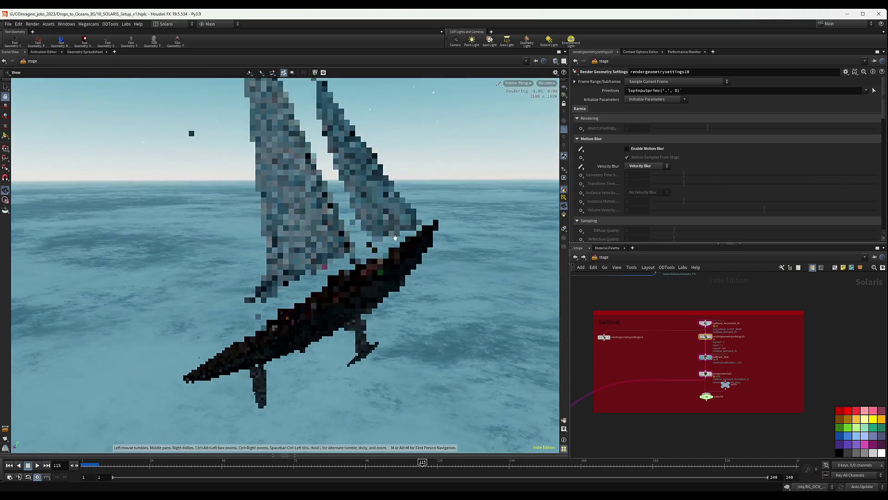
Step: Open the adricaMain material inside Sailboat_Mat and inspect its diffuse, roughness and normal image nodes
scroll(671, 345, up, 3)
click(697, 354)
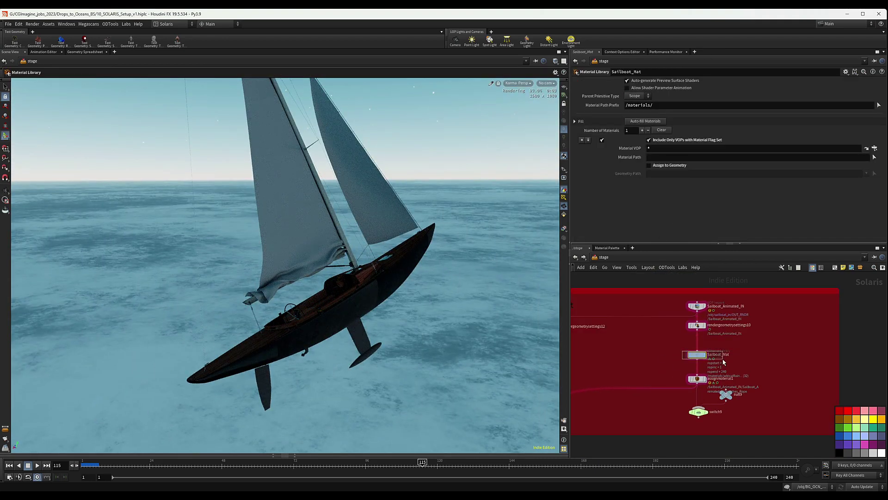
double_click(698, 356)
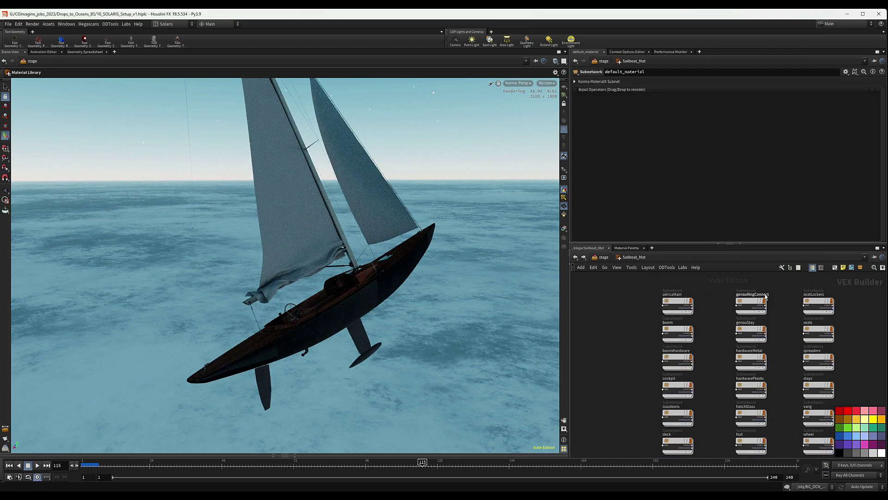
double_click(689, 309)
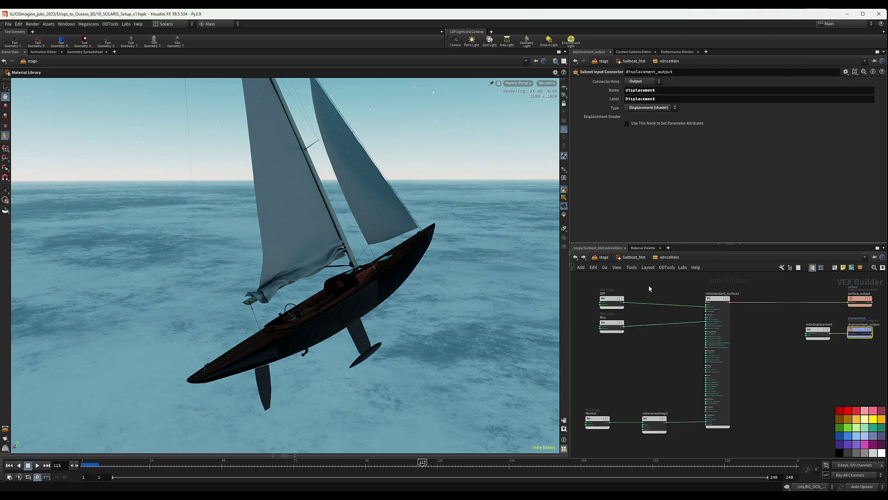
click(612, 300)
click(620, 326)
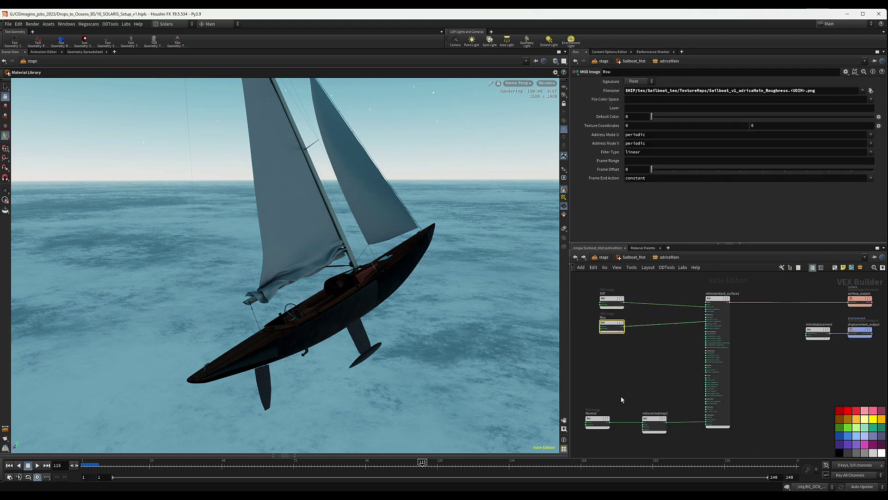
middle_drag(622, 399, 626, 394)
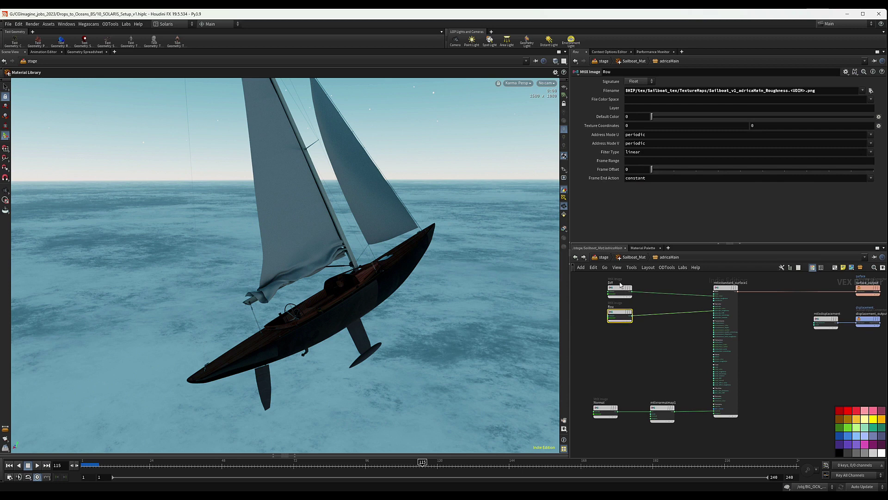
click(605, 410)
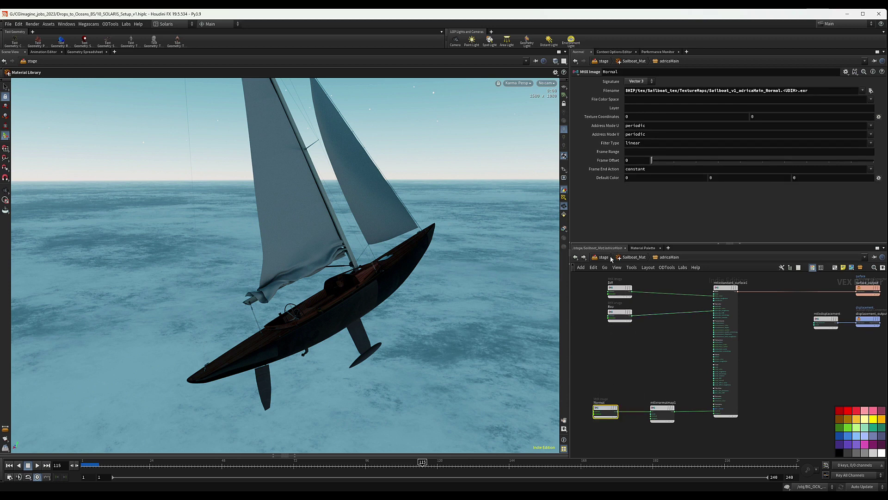
Step: Look over the other material subnetworks in Sailboat_Mat and return to the stage network
click(635, 258)
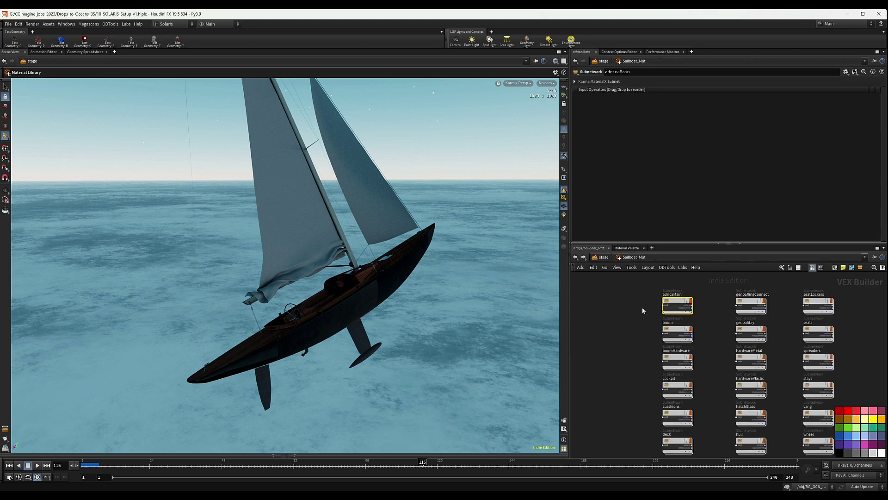
scroll(828, 319, down, 5)
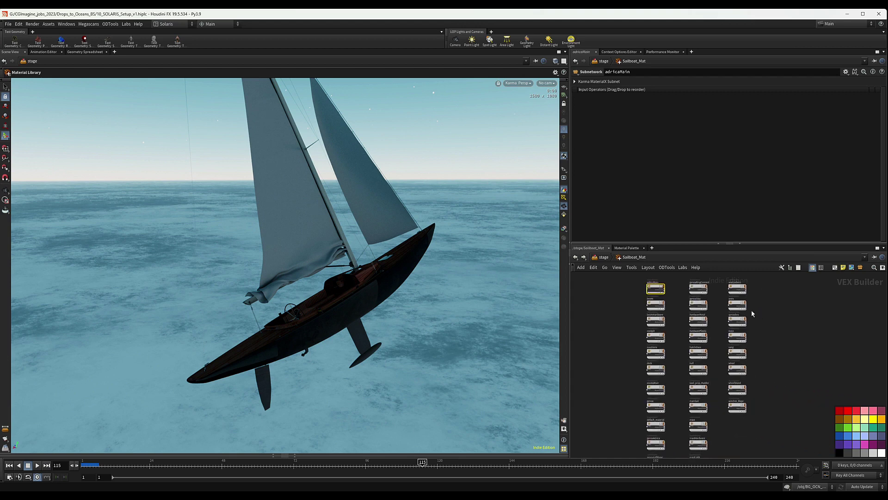
click(603, 257)
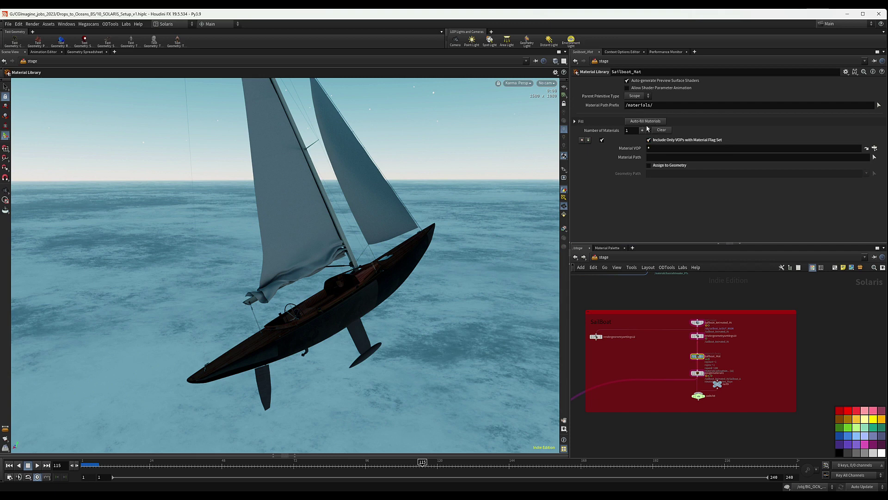
Step: In assignmaterial1, disable the genoa material assignment for the /Sailboat/GenoaSail_Simulated primitive
scroll(697, 386, up, 5)
drag(660, 342, 747, 366)
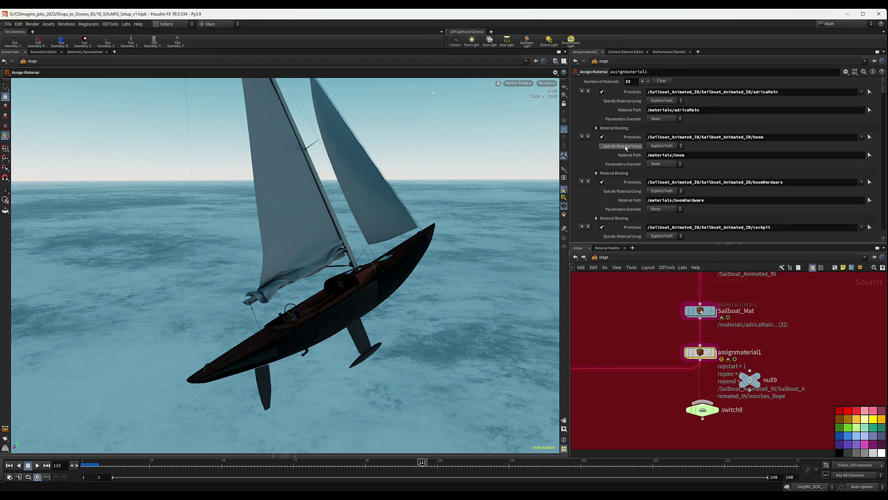
scroll(777, 134, down, 5)
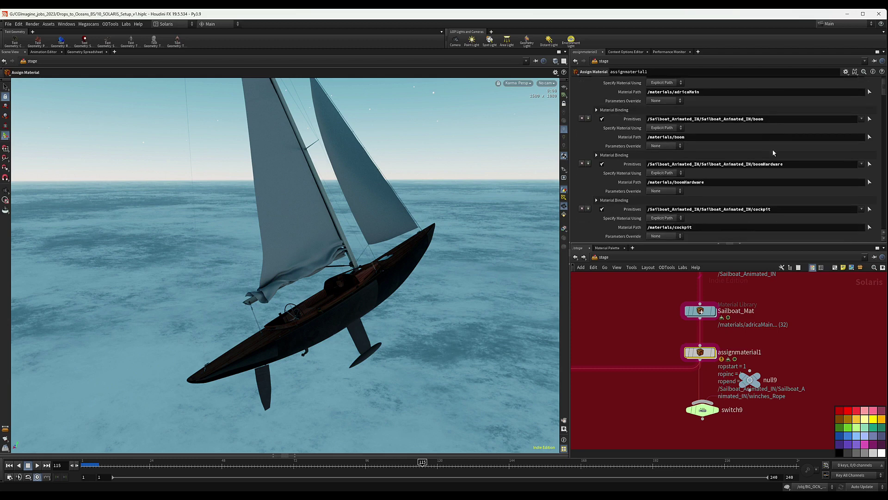
scroll(785, 166, down, 3)
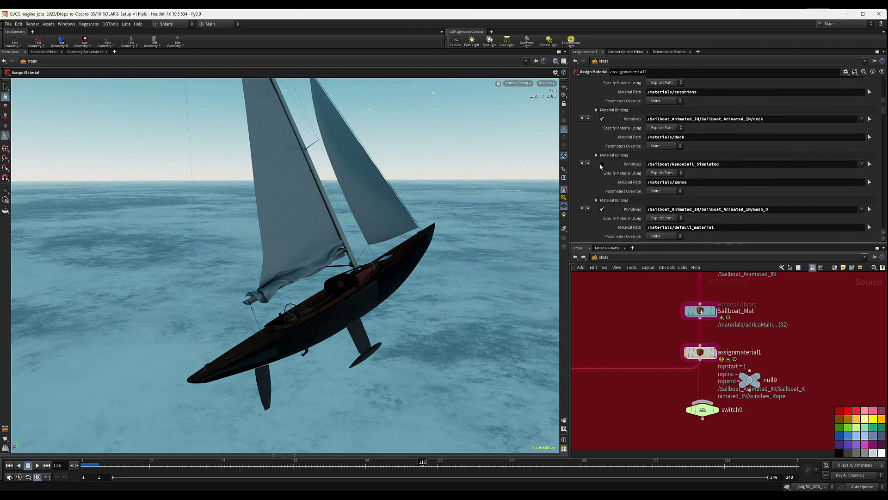
click(602, 164)
scroll(782, 159, down, 2)
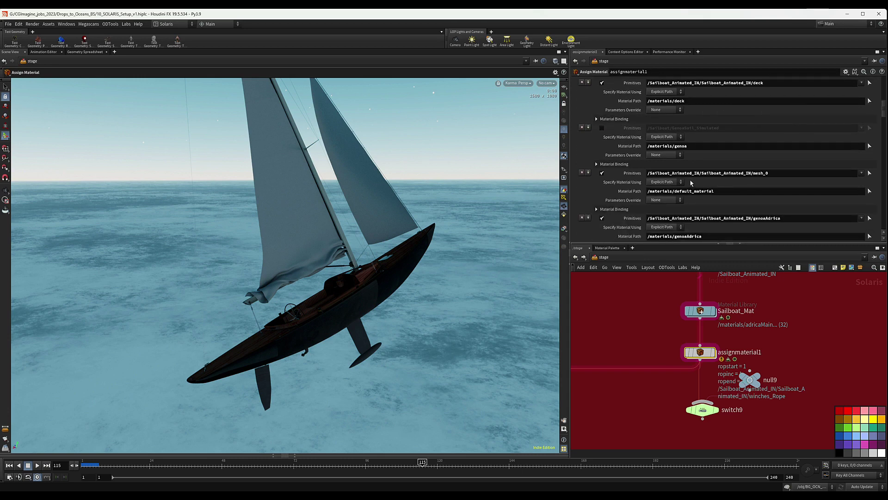
Step: Disable the assignmaterial1 entry that assigns /materials/mainSail to the simulated main sail
scroll(796, 224, up, 3)
scroll(884, 121, down, 5)
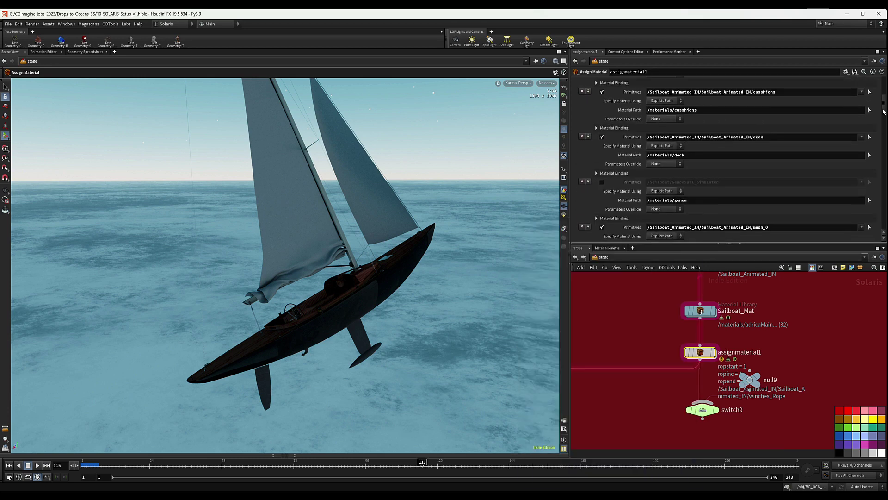
drag(883, 121, 871, 179)
click(601, 163)
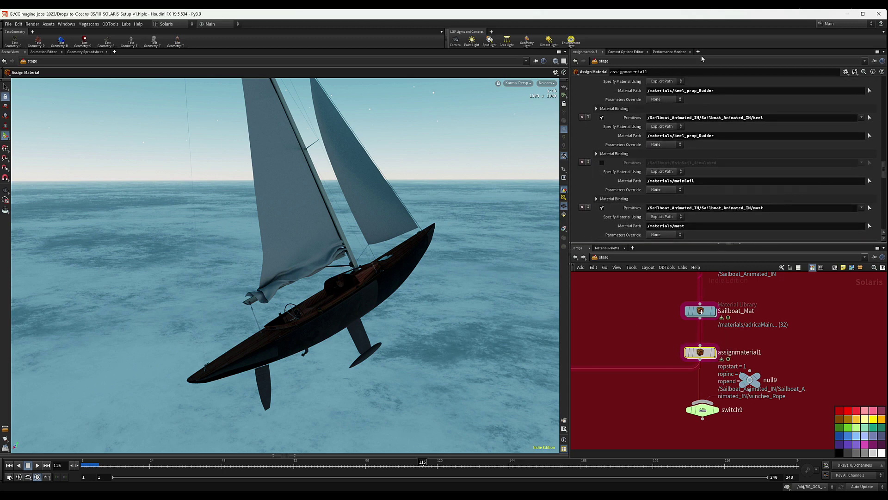
Step: Review the Sailboat_Mat and assignmaterial1 nodes in the SailBoat network box
scroll(794, 347, down, 5)
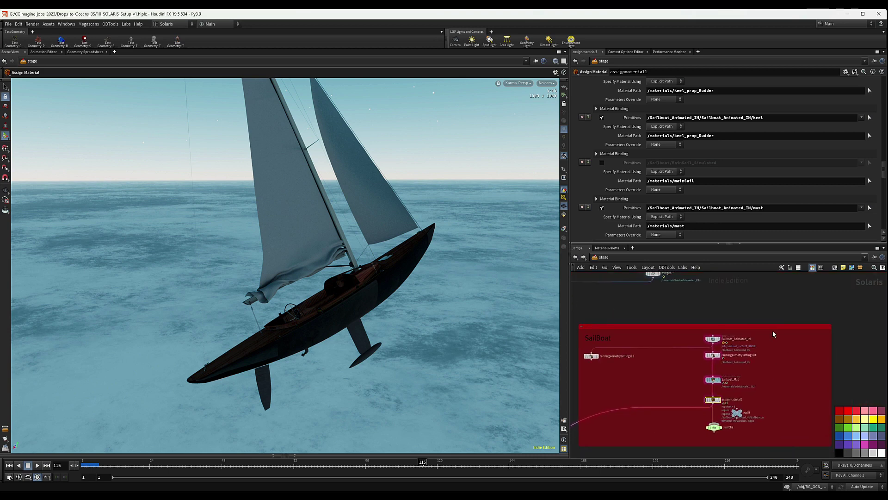
middle_drag(798, 358, 786, 344)
click(783, 350)
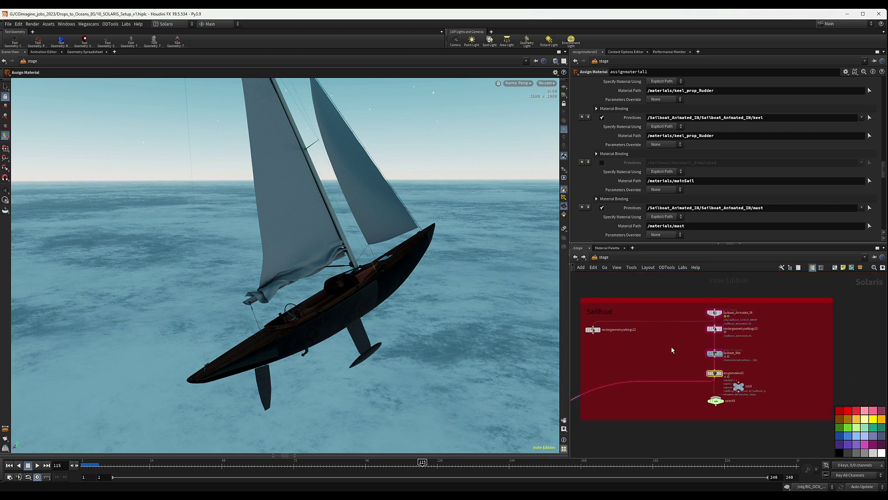
click(717, 353)
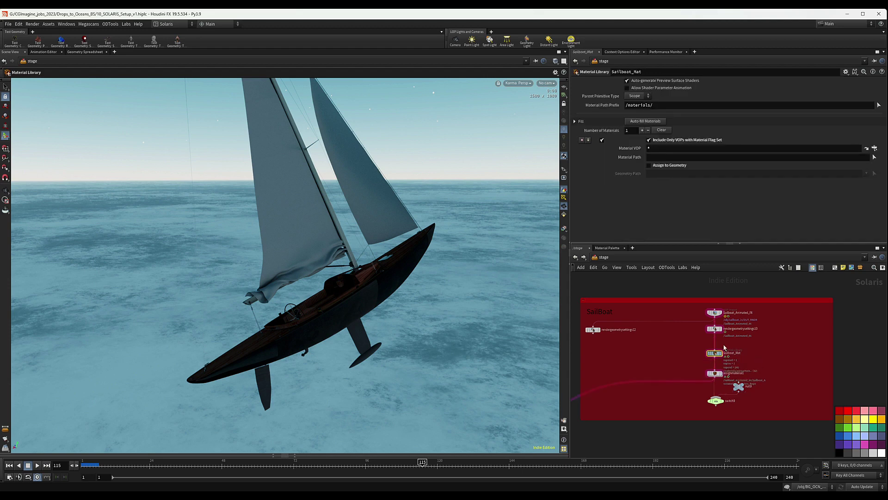
click(715, 373)
scroll(723, 375, up, 5)
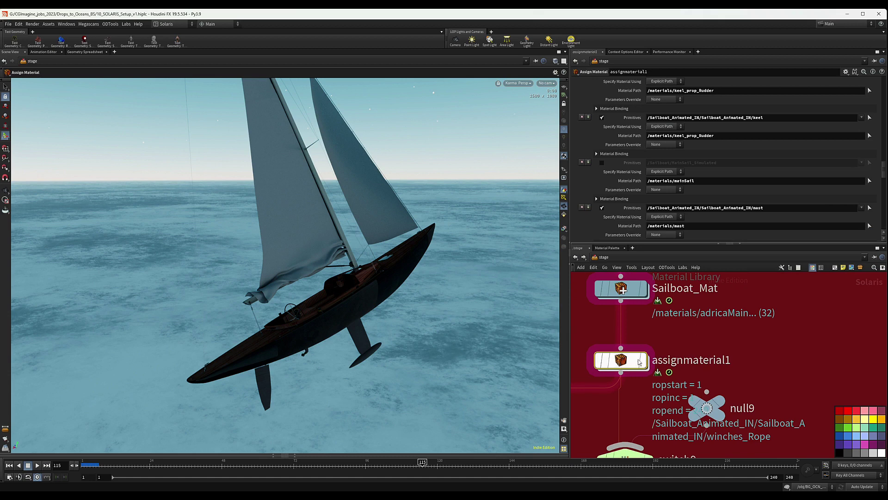
Step: Review the primitive bindings in assignmaterial1 and expand Sailboat_Animated_IN in the scene graph tree to list its meshes
scroll(722, 114, up, 5)
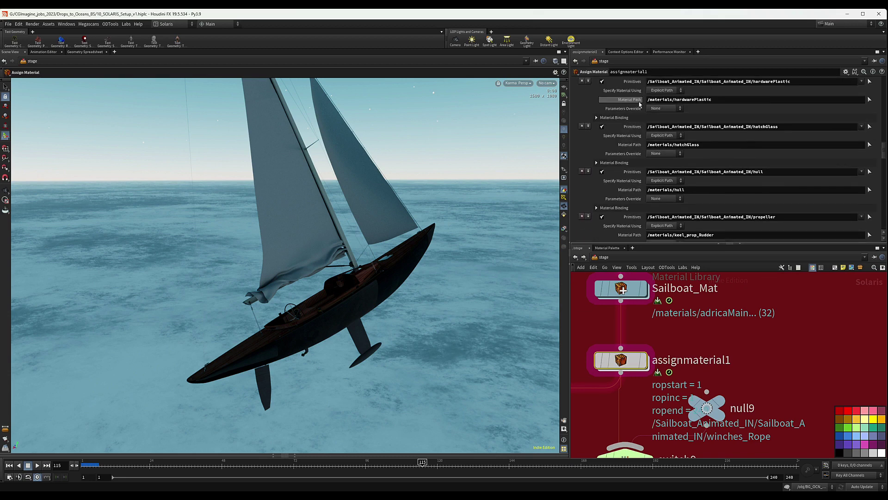
scroll(632, 105, up, 5)
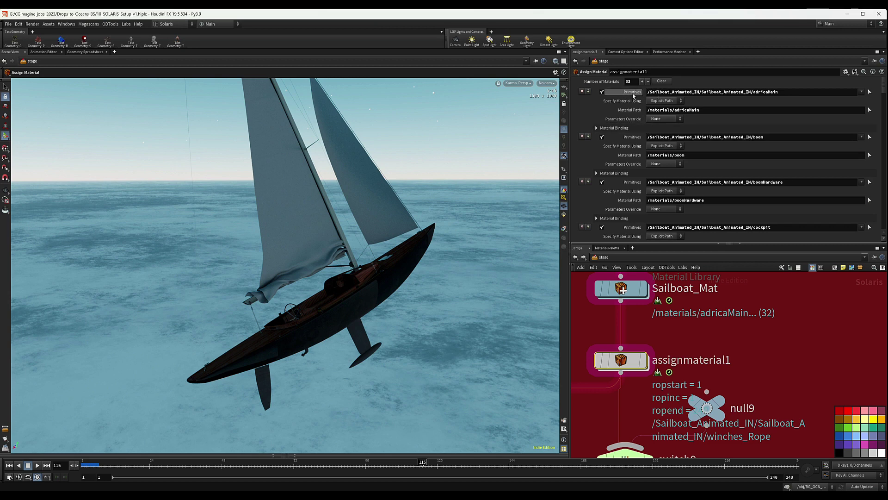
click(295, 456)
click(9, 342)
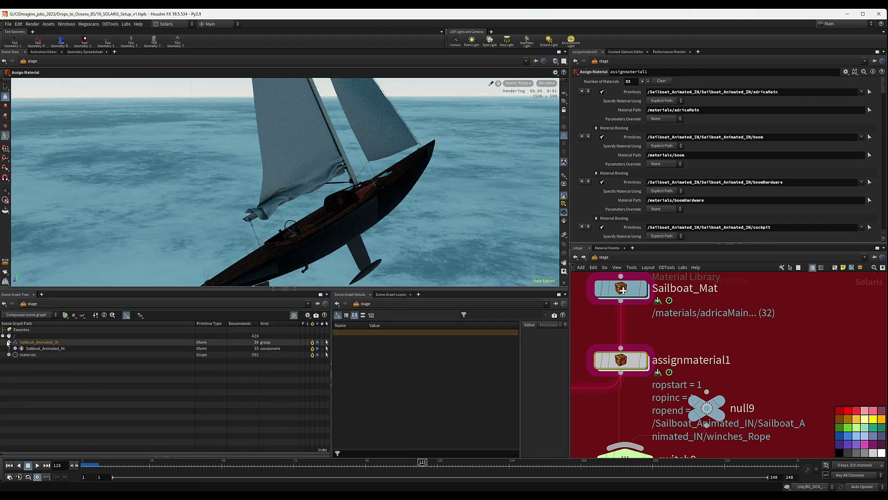
click(16, 349)
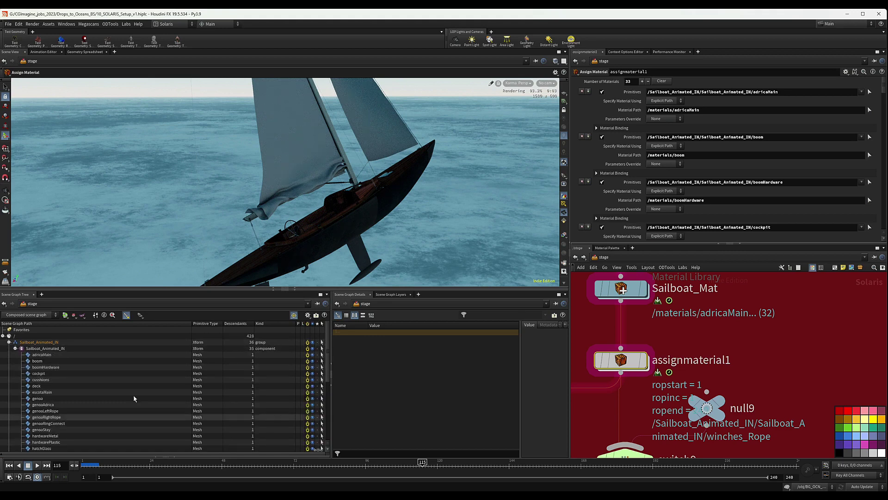
Step: Examine the Path Attributes setting of the Sailboat_Animated_IN SOP Import and compare it with the mesh names in the scene graph tree
scroll(731, 344, down, 3)
middle_drag(732, 278, 724, 372)
click(665, 328)
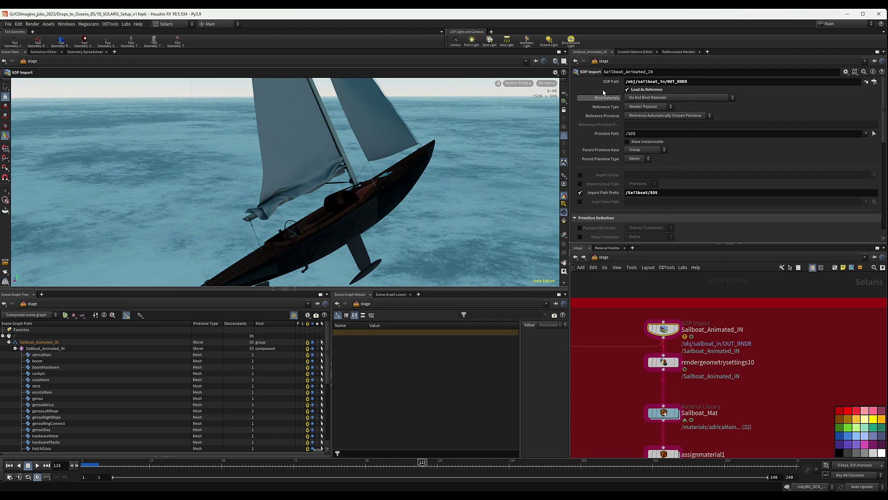
scroll(615, 158, down, 2)
scroll(614, 157, down, 5)
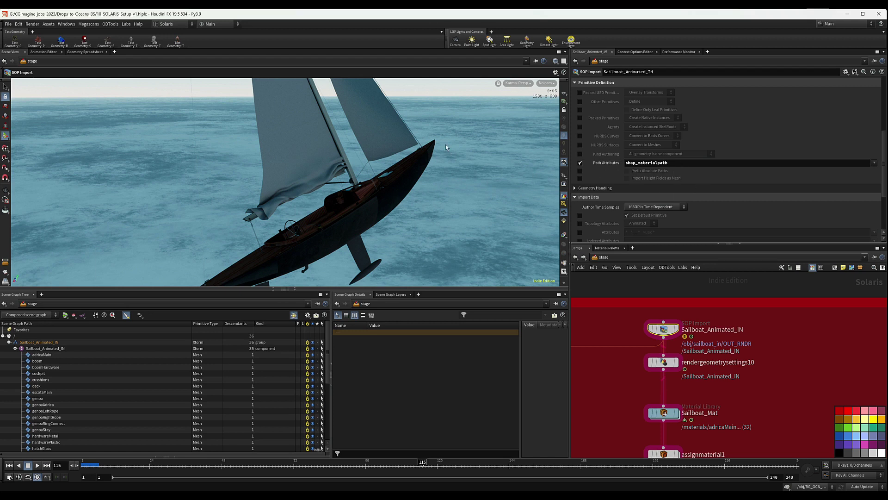
drag(668, 162, 626, 165)
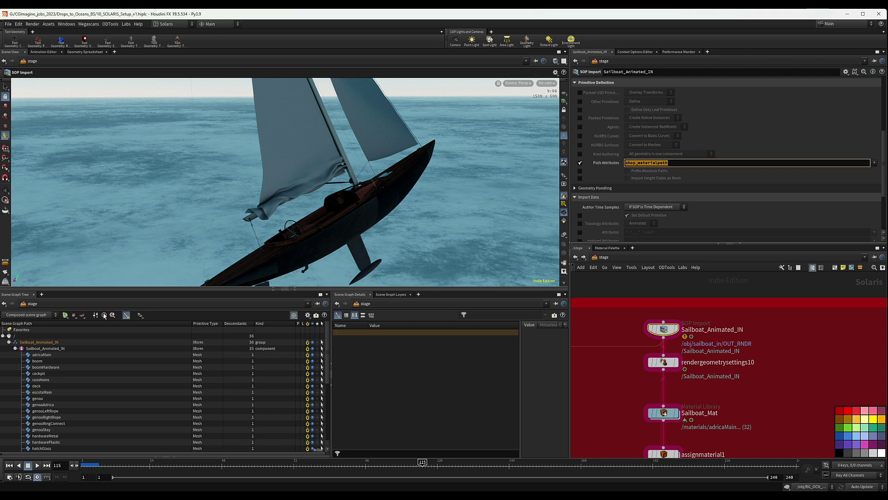
scroll(40, 355, down, 3)
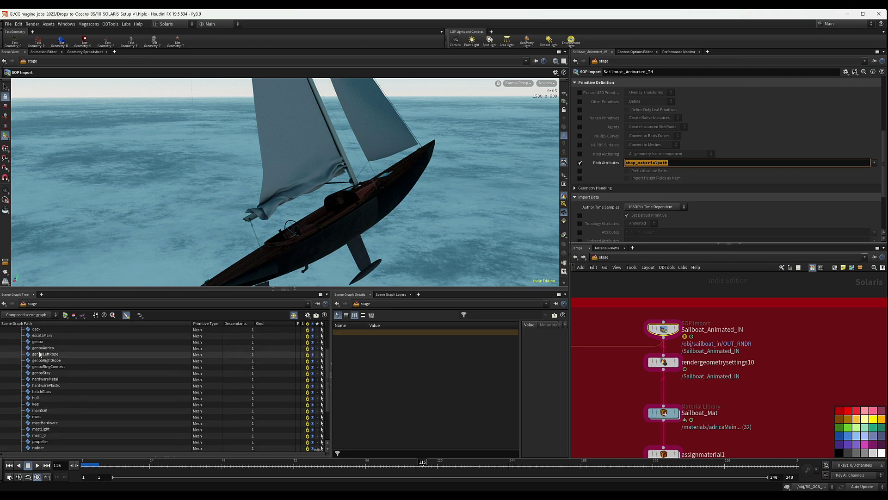
scroll(39, 355, up, 2)
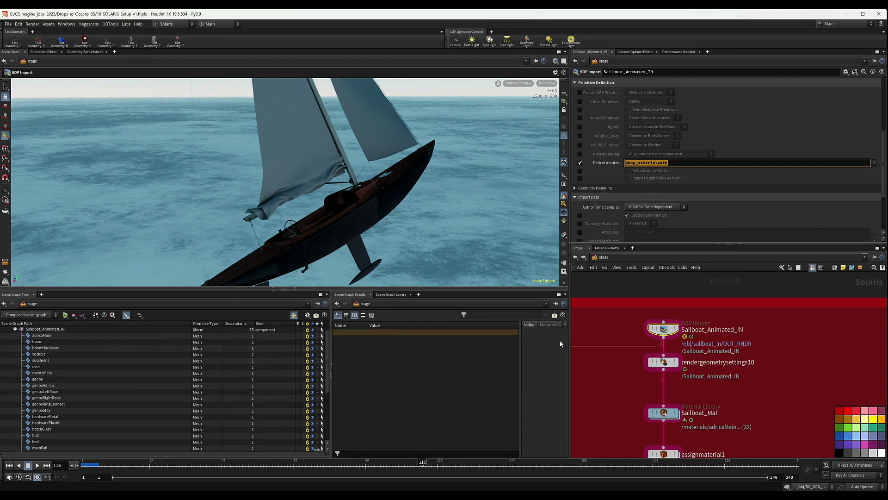
Step: Assign the adricaMain mesh from the scene graph tree to the first Primitives entry of assignmaterial1
middle_drag(699, 402, 680, 318)
drag(606, 362, 671, 392)
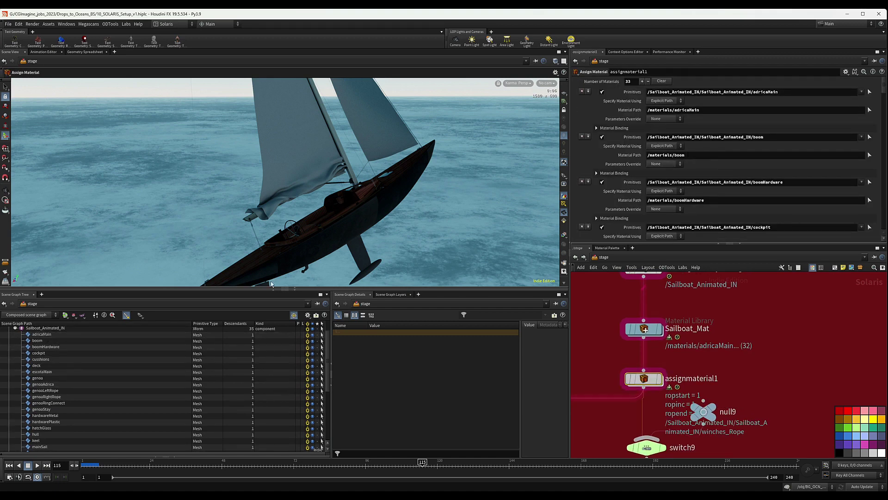
click(42, 334)
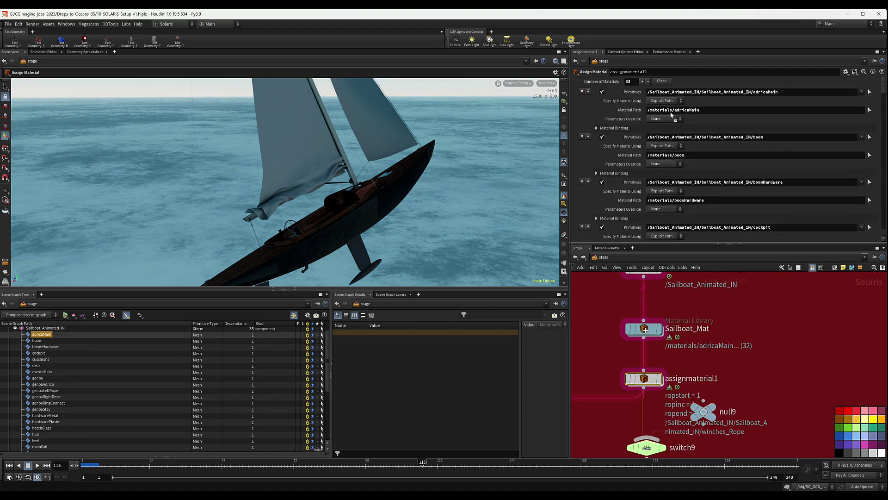
drag(694, 92, 696, 94)
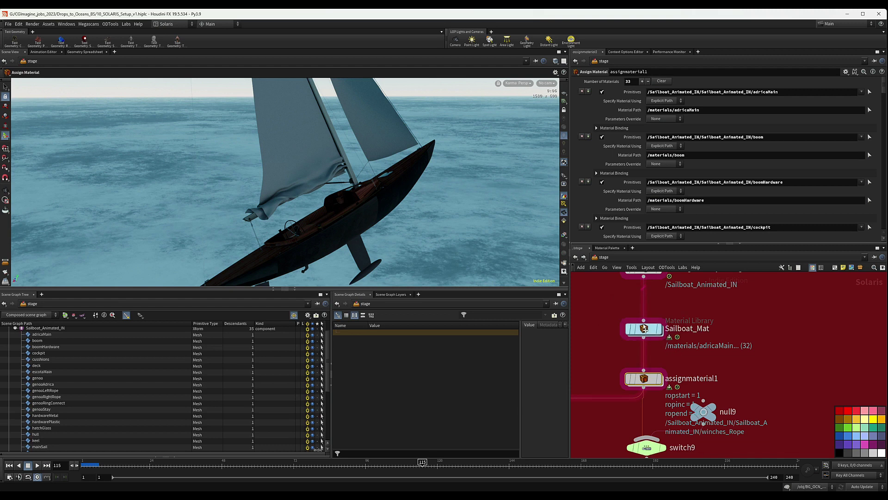
Step: Expand the materials scope in the scene graph tree and use its adricaMain material as the first entry's Material Path
scroll(120, 394, down, 10)
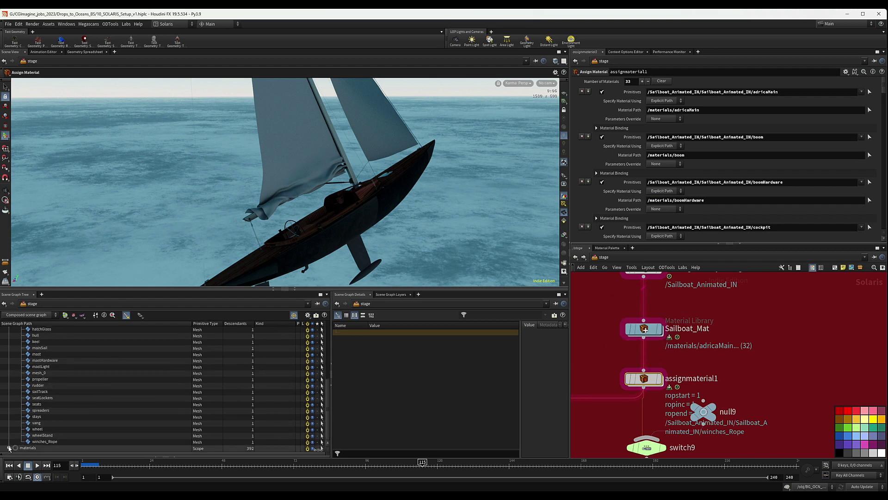
scroll(76, 411, up, 3)
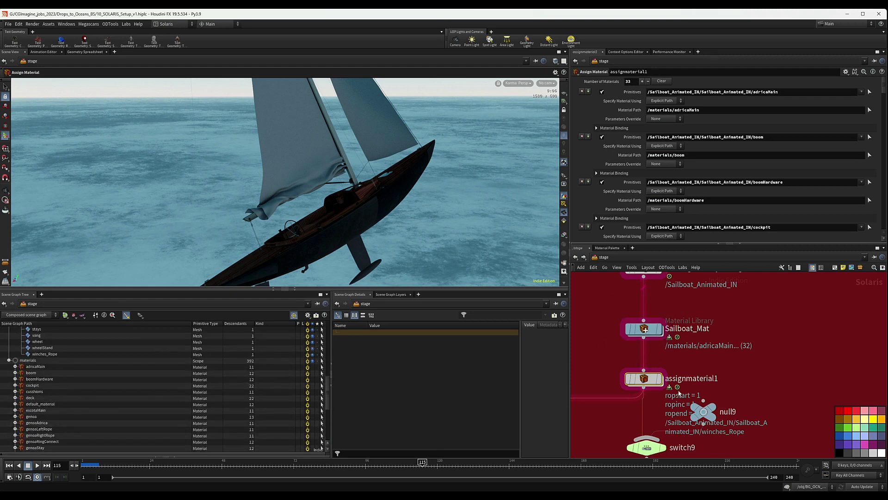
mouse_move(641, 332)
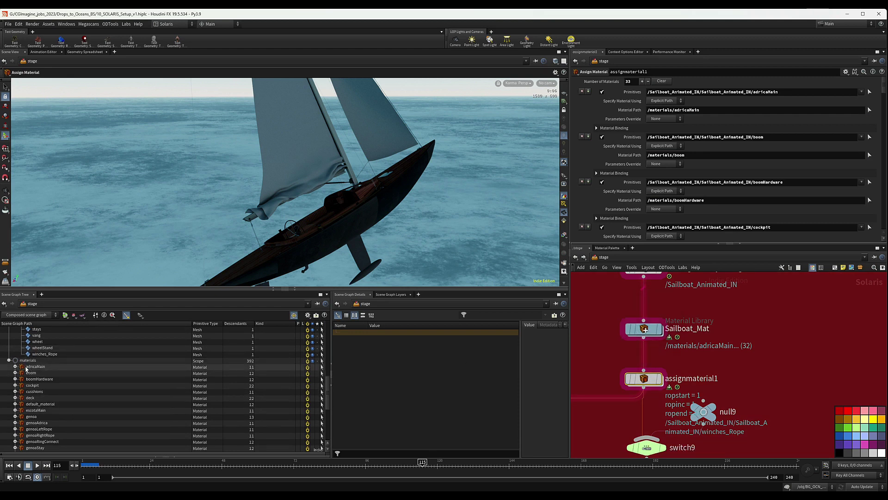
click(15, 366)
click(15, 366)
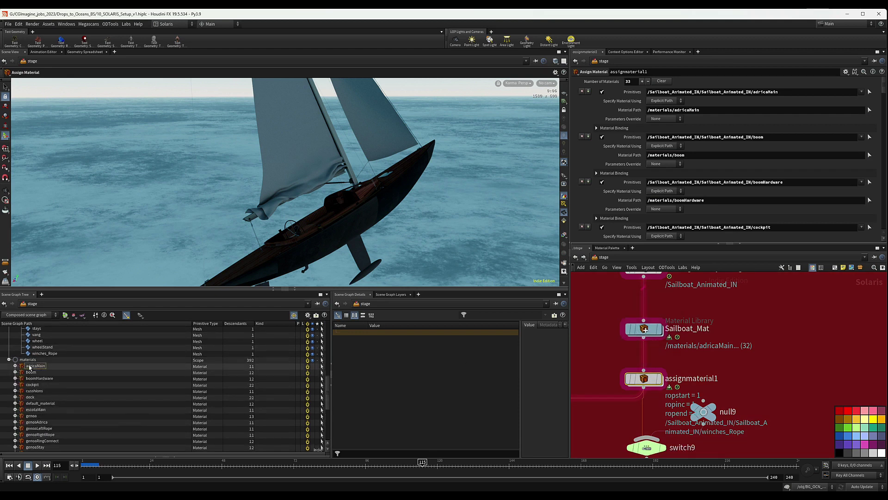
click(92, 366)
drag(688, 110, 689, 110)
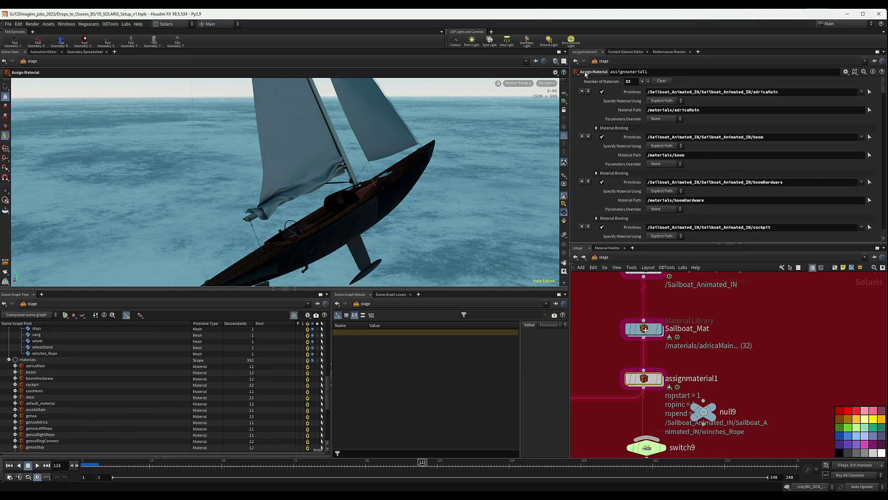
Step: Inspect the rendered sailboat's deck, hull and sails from several angles
scroll(752, 352, down, 5)
middle_drag(782, 365, 813, 375)
scroll(814, 372, up, 1)
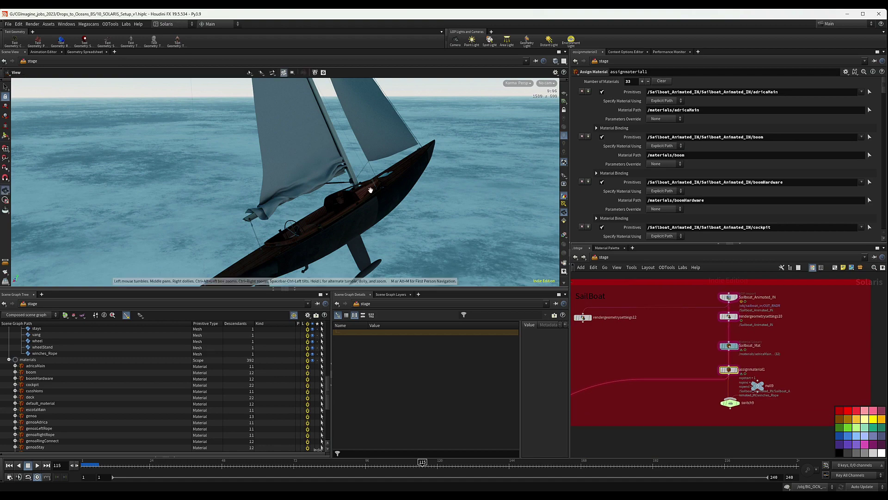
alt+drag(370, 189, 289, 198)
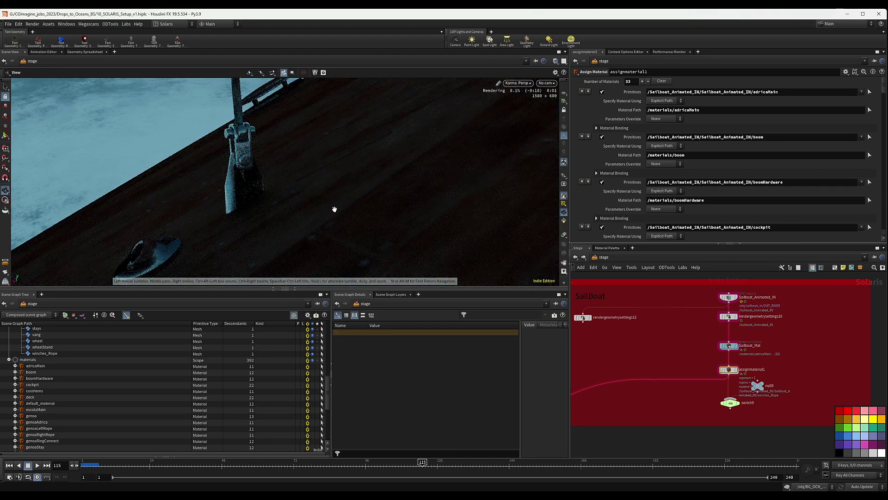
drag(413, 195, 421, 156)
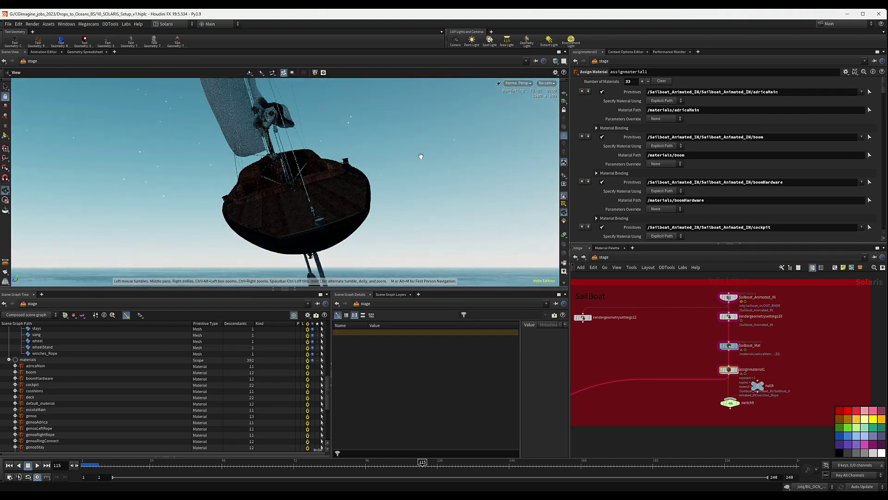
drag(331, 149, 178, 207)
middle_drag(178, 207, 285, 196)
drag(285, 197, 236, 194)
Step: Pause the Karma render in the viewport
scroll(681, 340, down, 5)
middle_drag(677, 351, 745, 326)
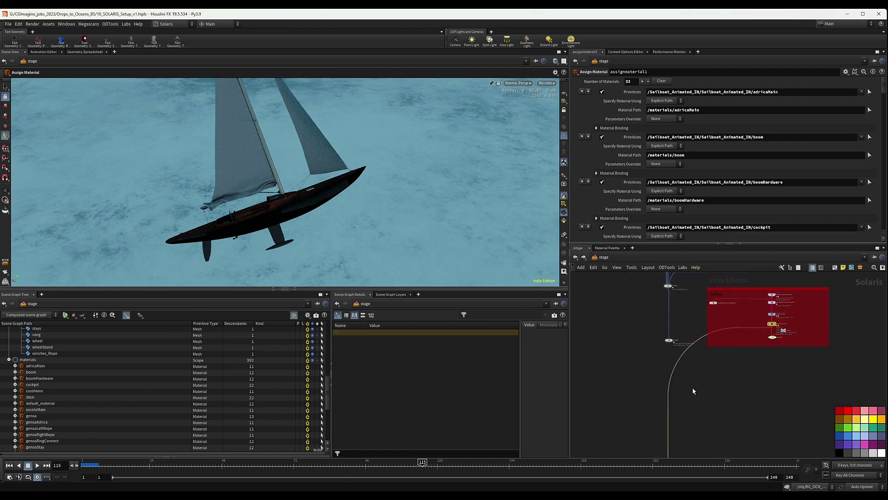
scroll(708, 370, up, 2)
middle_drag(693, 392, 732, 384)
scroll(711, 365, down, 5)
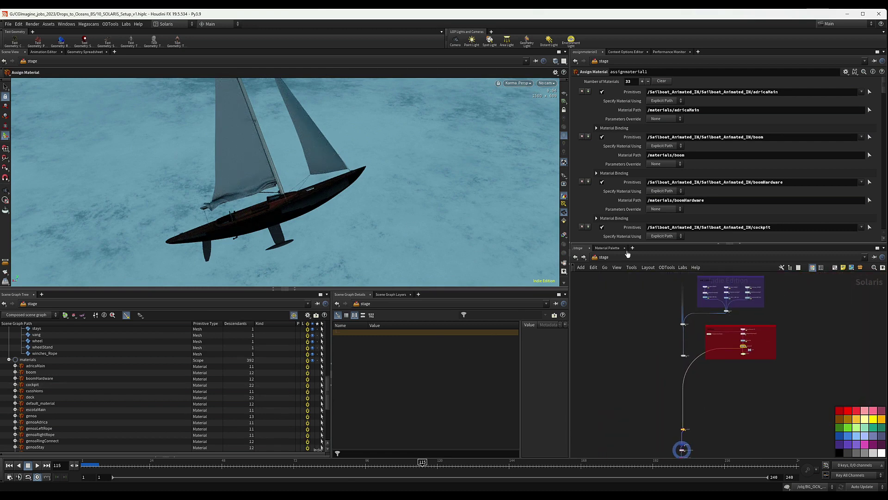
middle_drag(740, 329, 732, 358)
scroll(732, 359, up, 5)
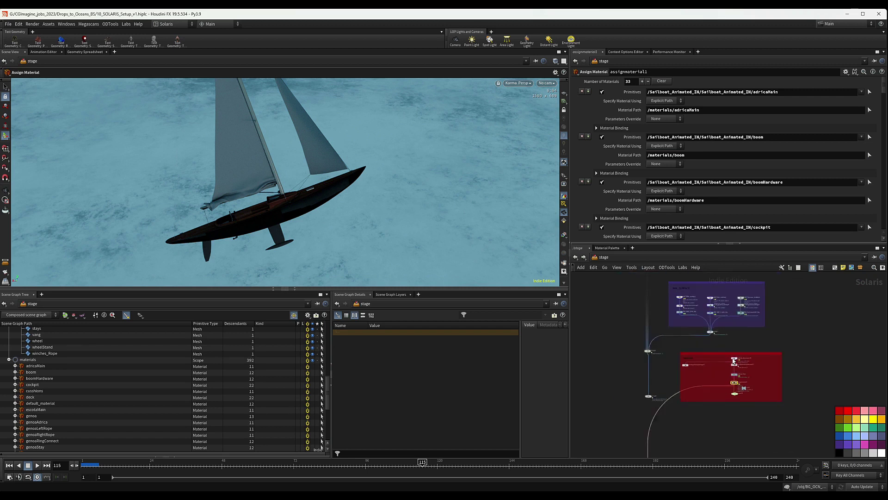
click(517, 83)
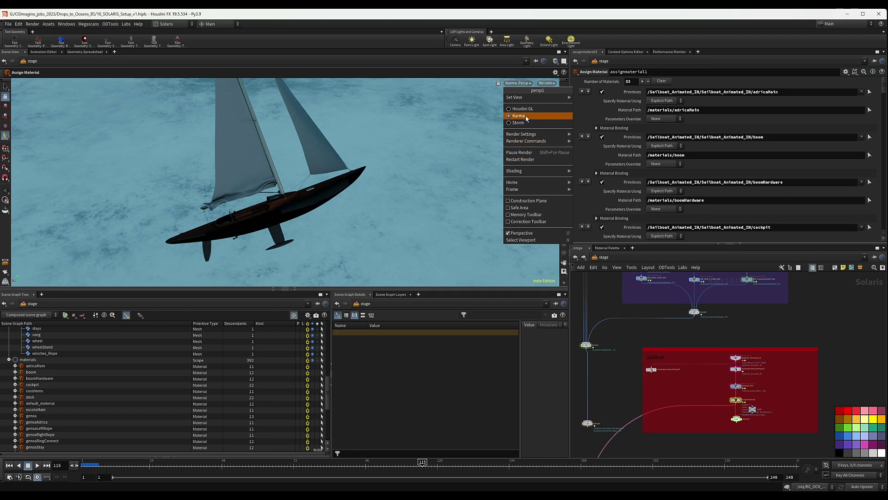
click(528, 159)
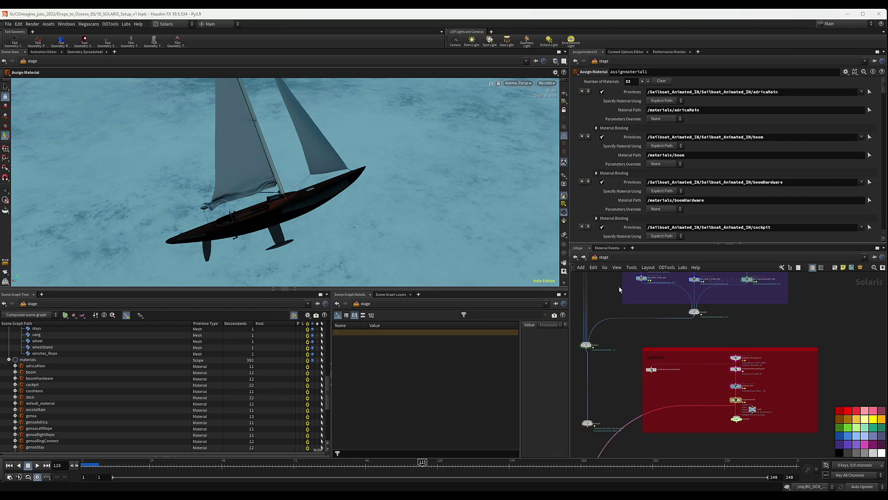
Step: Connect merge6's output to the downstream node of the main chain, replacing the wire from assignmaterial1
scroll(703, 387, up, 2)
click(736, 369)
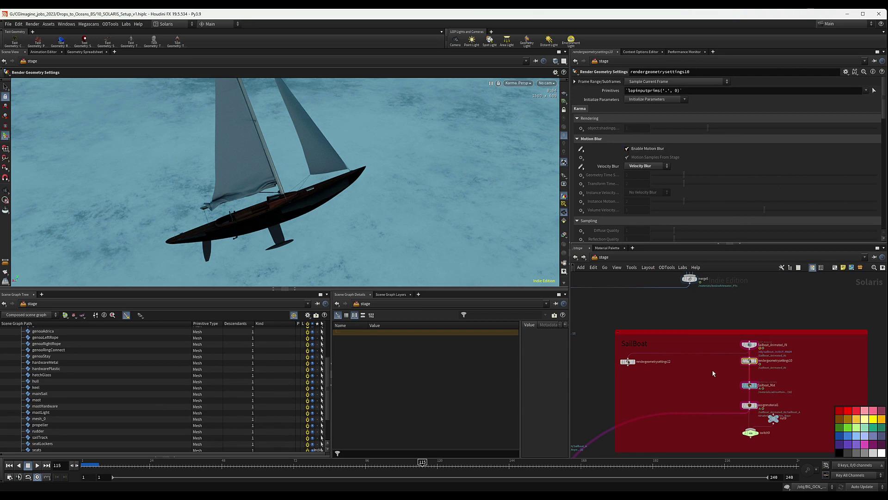
scroll(712, 370, down, 4)
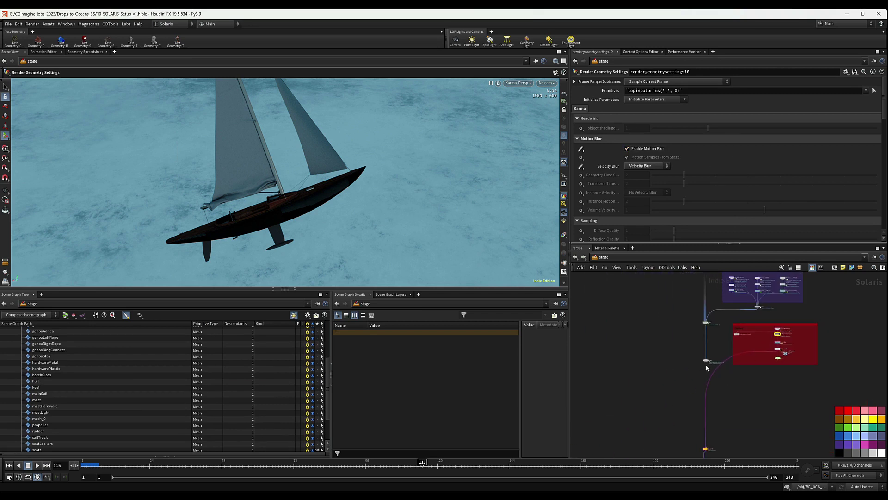
scroll(707, 365, up, 4)
click(707, 361)
middle_drag(699, 431, 686, 286)
click(693, 386)
middle_drag(730, 304, 726, 378)
middle_drag(732, 323, 730, 399)
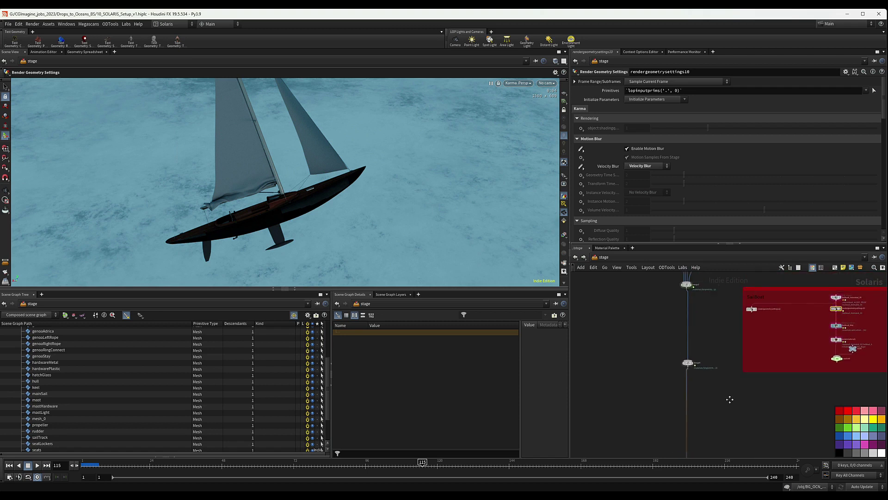
Step: Reposition switch9 just below assignmaterial1 and move null9 farther to the side inside the SailBoat network box
scroll(827, 363, up, 4)
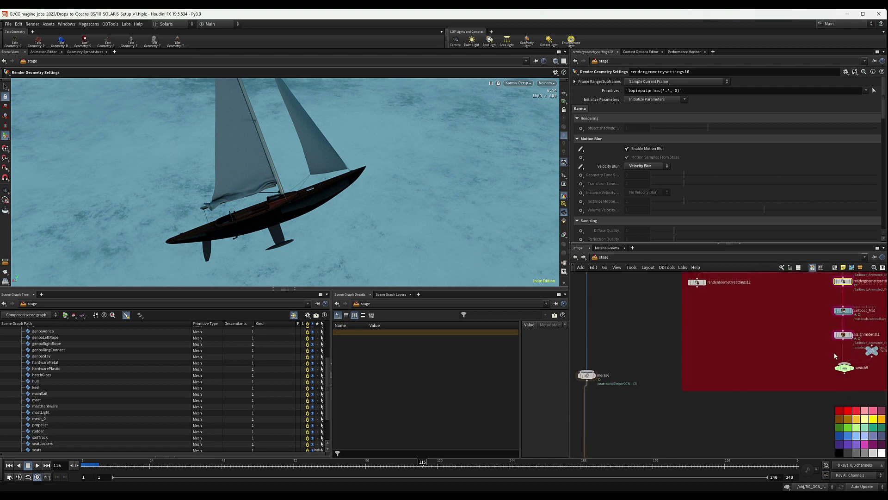
middle_drag(836, 356, 724, 377)
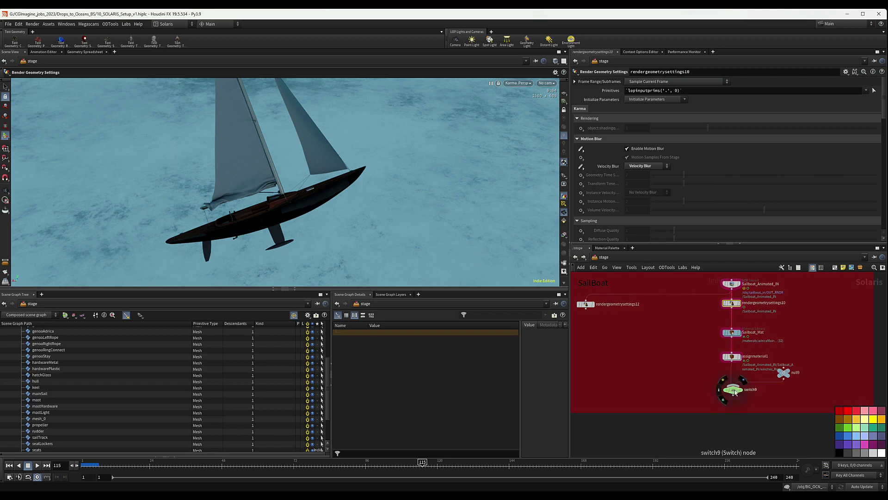
drag(735, 390, 786, 380)
drag(707, 380, 737, 387)
drag(789, 375, 816, 352)
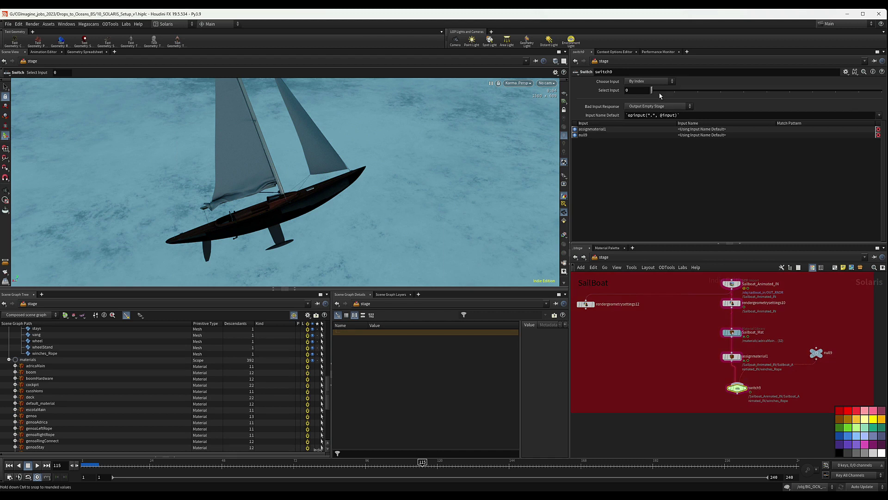
Step: Wire switch9's output into merge6 and move merge6 slightly lower in the network
middle_drag(634, 390, 736, 354)
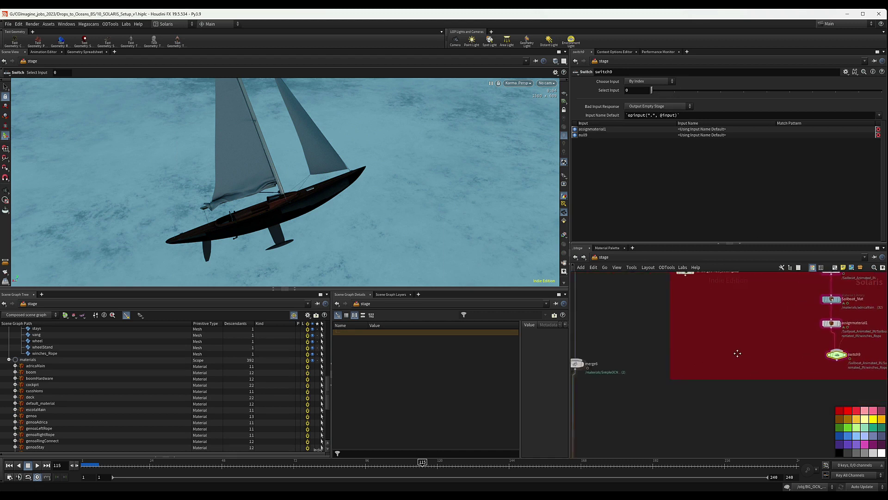
scroll(737, 356, down, 3)
scroll(804, 362, up, 3)
click(790, 357)
middle_drag(651, 359, 754, 354)
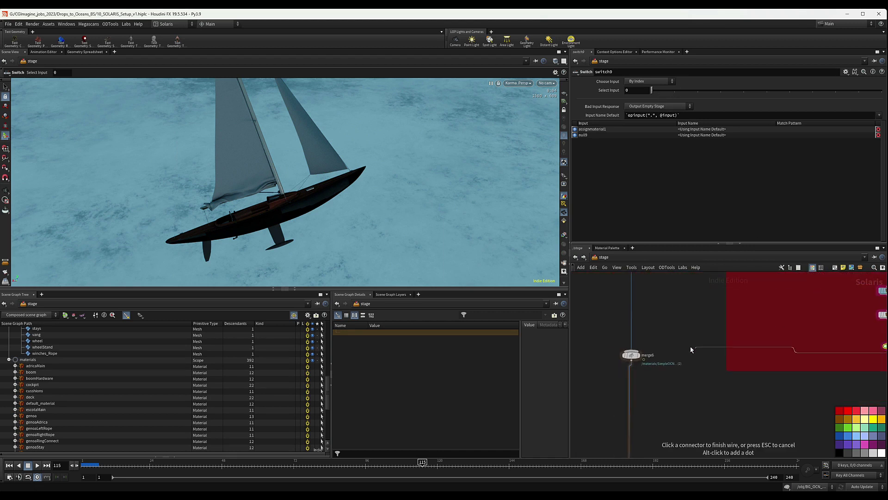
click(629, 351)
drag(624, 356, 622, 374)
scroll(646, 358, down, 3)
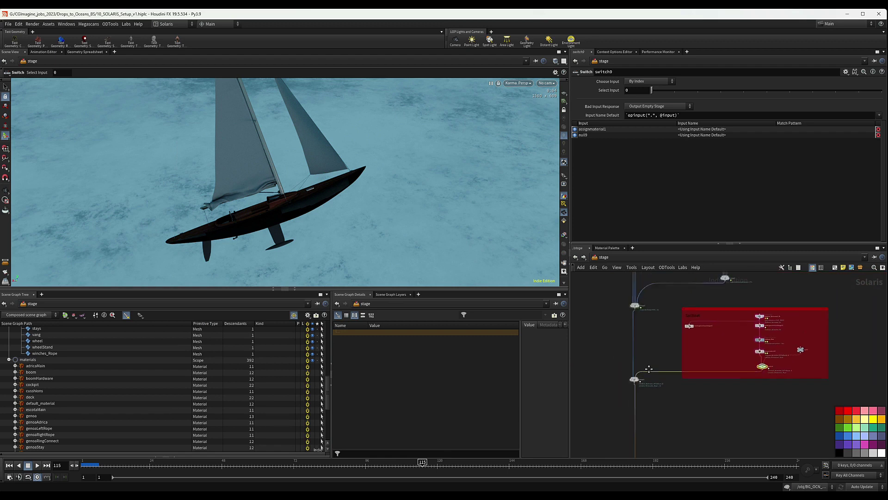
middle_drag(649, 369, 615, 421)
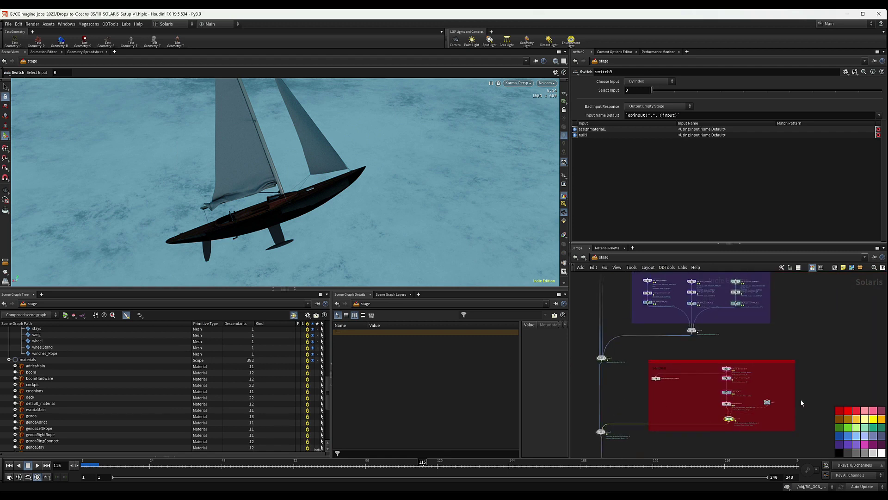
Step: Duplicate switch9 and null9 from the SailBoat box and place the copies near merge5, below the WW_SURFACE box
shift+drag(777, 389, 756, 411)
key(ctrl+c)
key(ctrl+v)
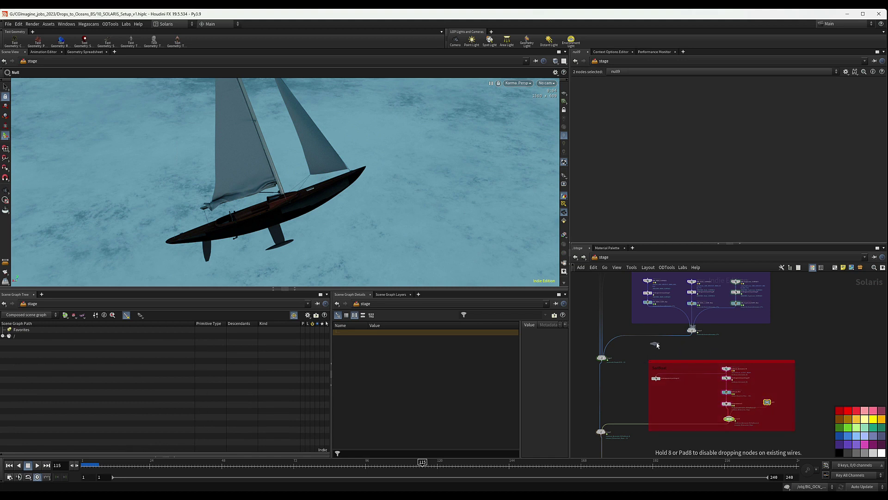
click(687, 348)
scroll(687, 349, up, 4)
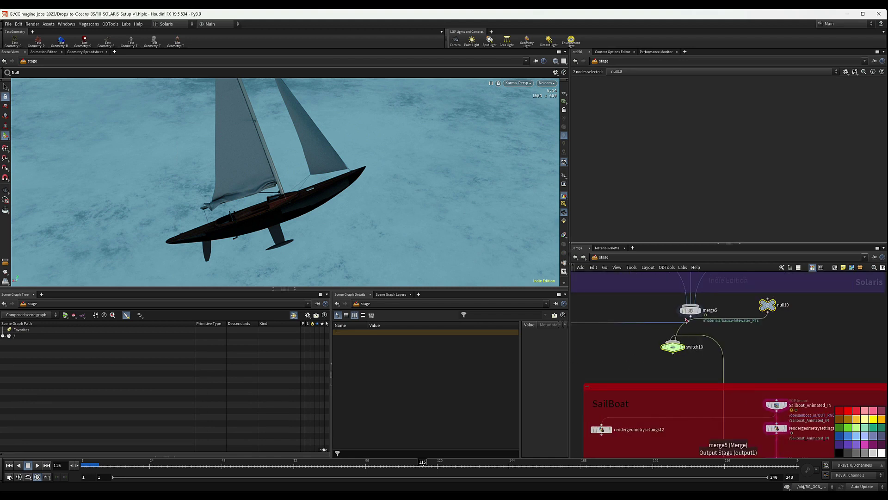
Step: Insert switch10 between merge5 and the main chain, positioned just below merge5 with null10 beside it
drag(691, 337, 691, 317)
drag(771, 302, 783, 307)
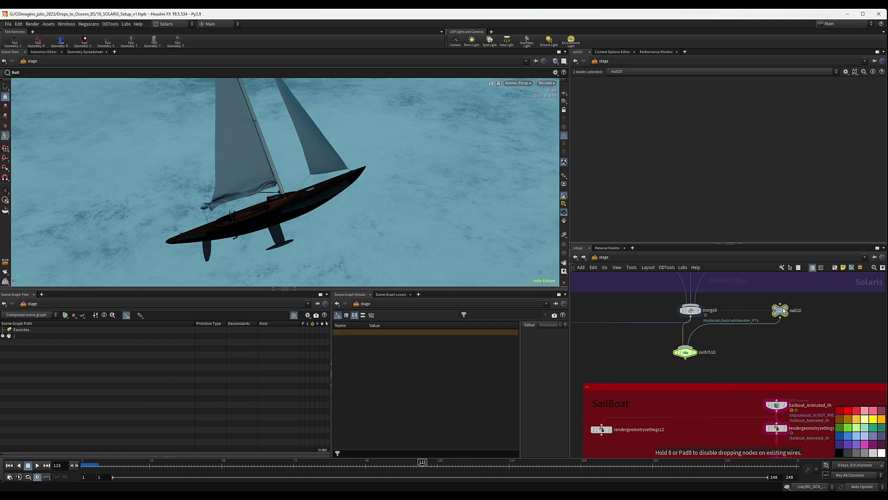
drag(685, 359, 684, 367)
scroll(684, 366, down, 4)
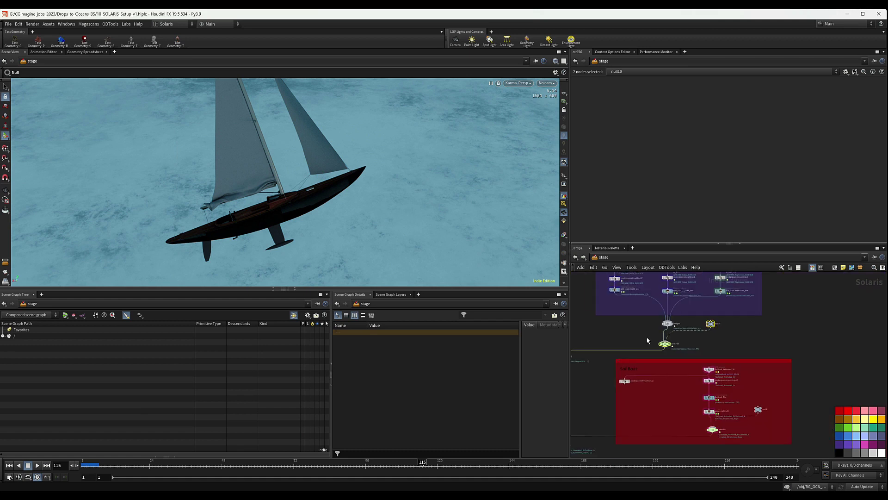
middle_drag(646, 340, 656, 323)
scroll(657, 322, up, 4)
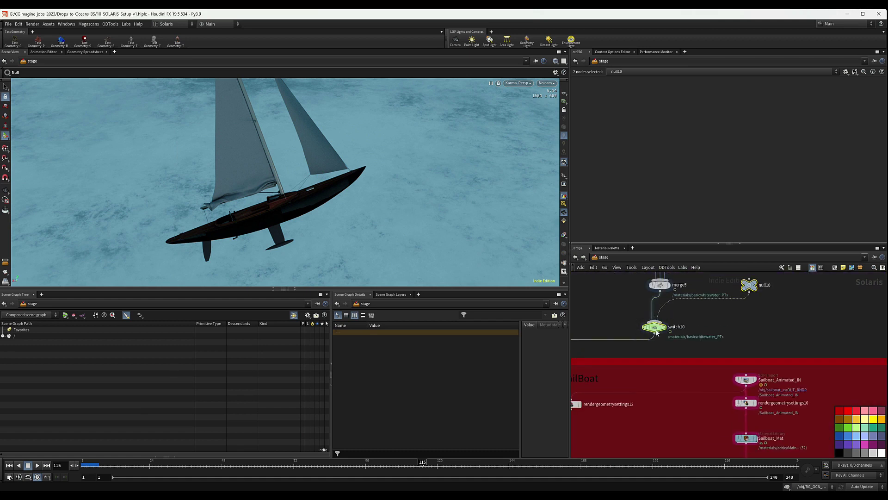
drag(657, 322, 665, 313)
click(662, 315)
Step: Add a Merge node in the empty area between the blue network boxes and the WW_SURFACE box
scroll(701, 315, down, 8)
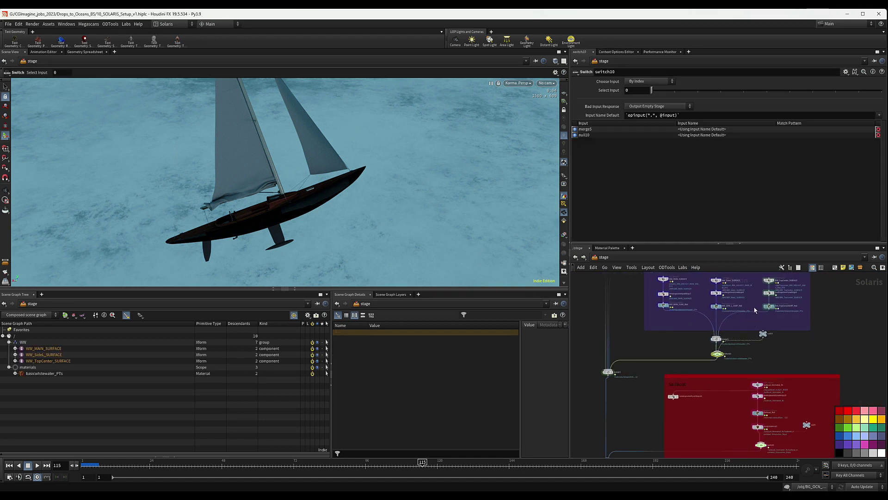
middle_drag(673, 339, 673, 344)
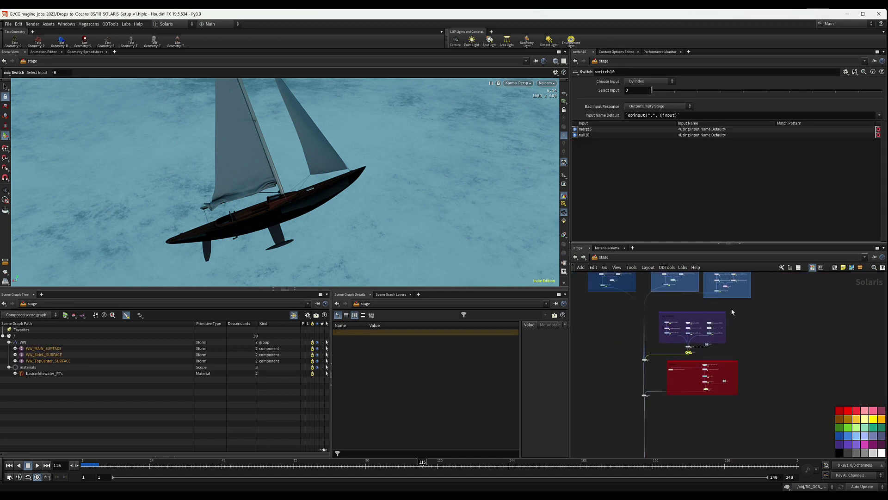
middle_drag(668, 294, 704, 318)
scroll(667, 316, up, 4)
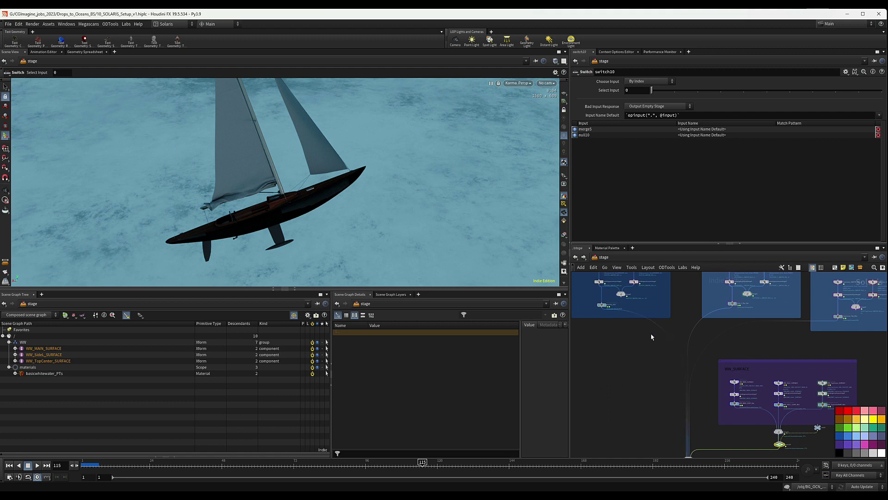
key(Tab)
text(mer)
key(Return)
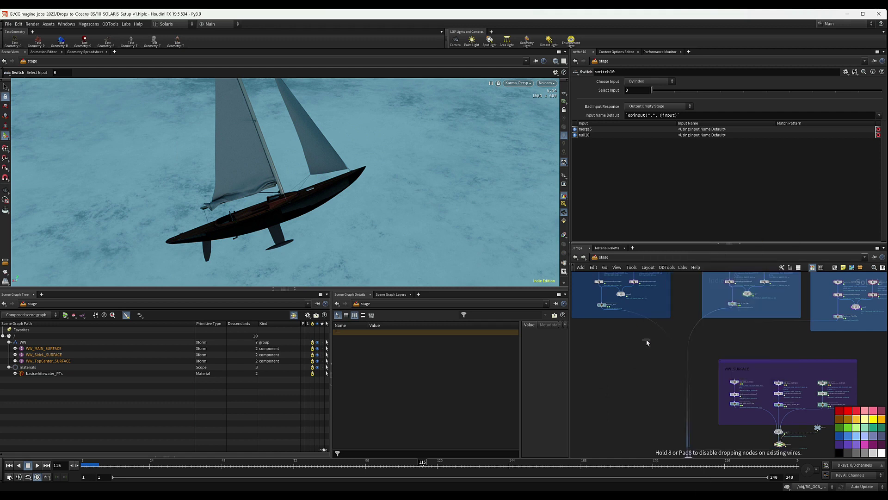
click(647, 343)
Step: Wire MainFlip_Mat, Side_L_Flip_Mat and TopCenter_Flip_Mat into merge7
scroll(644, 335, up, 3)
drag(588, 296, 664, 348)
drag(813, 294, 664, 352)
scroll(587, 343, down, 4)
scroll(794, 336, up, 4)
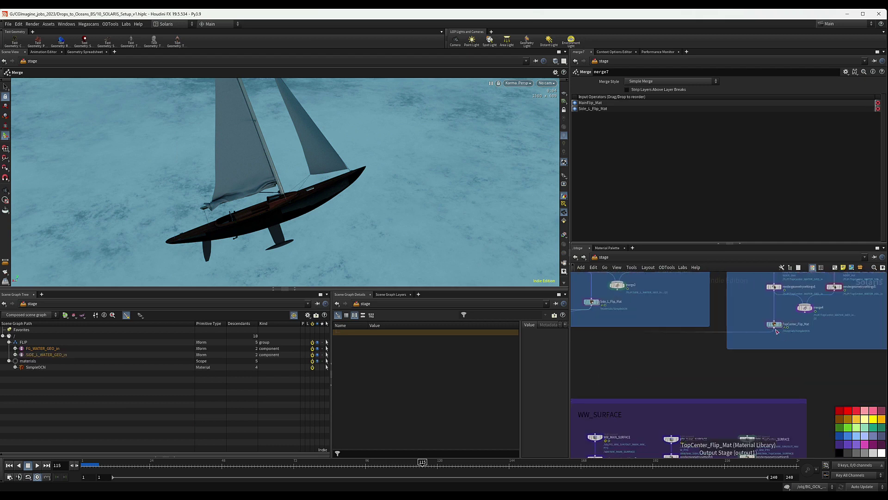
click(776, 329)
middle_drag(629, 363, 829, 313)
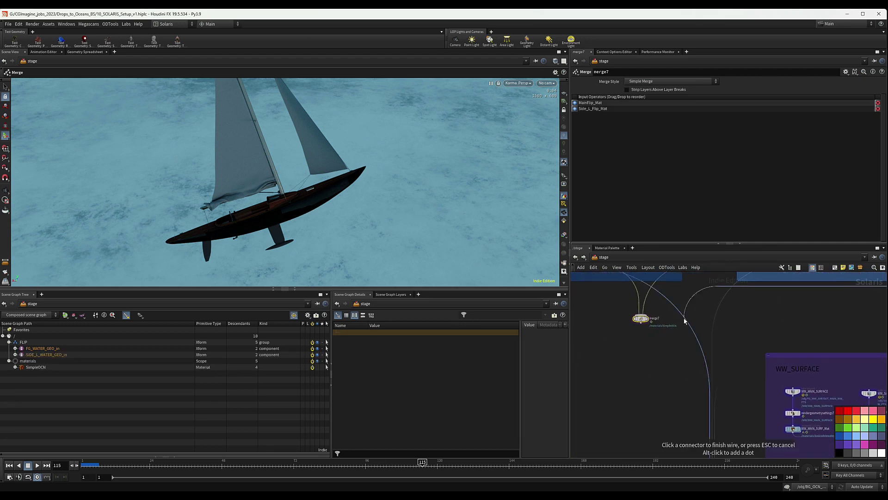
click(642, 304)
Step: Reposition merge7 so that it sits above merge3, in line with the main chain
middle_drag(738, 374, 720, 348)
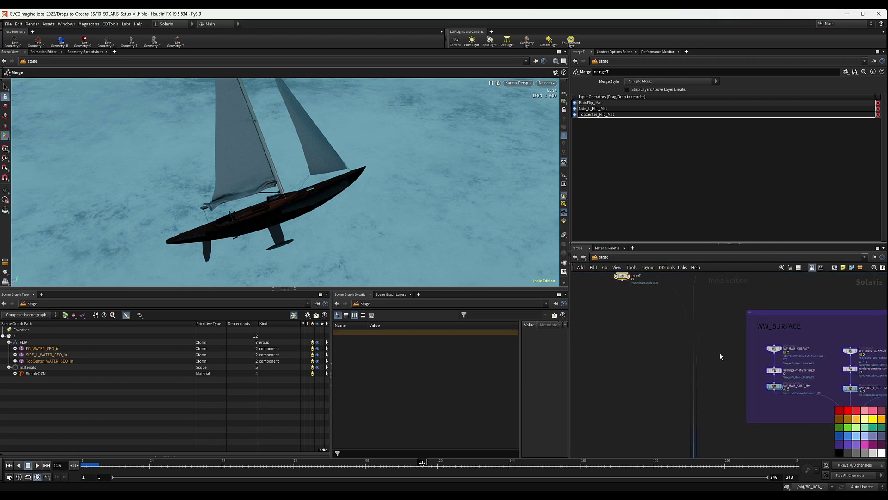
scroll(670, 360, down, 5)
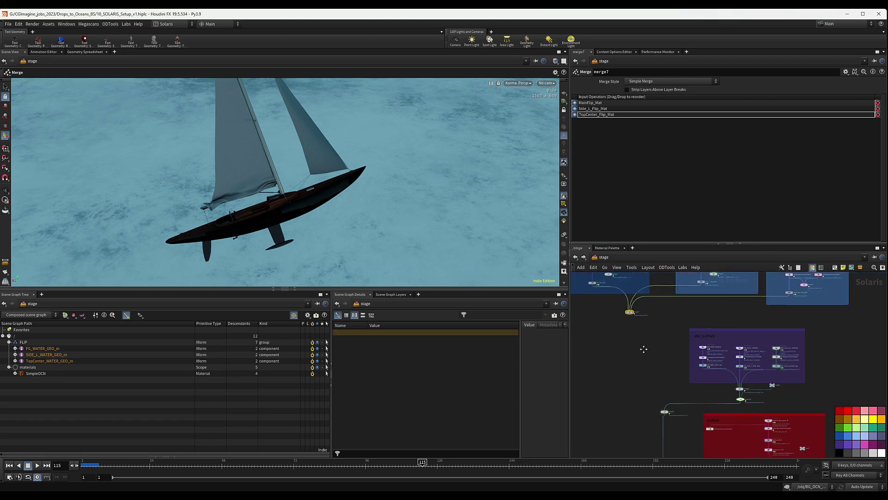
middle_drag(641, 349, 612, 339)
drag(599, 301, 627, 306)
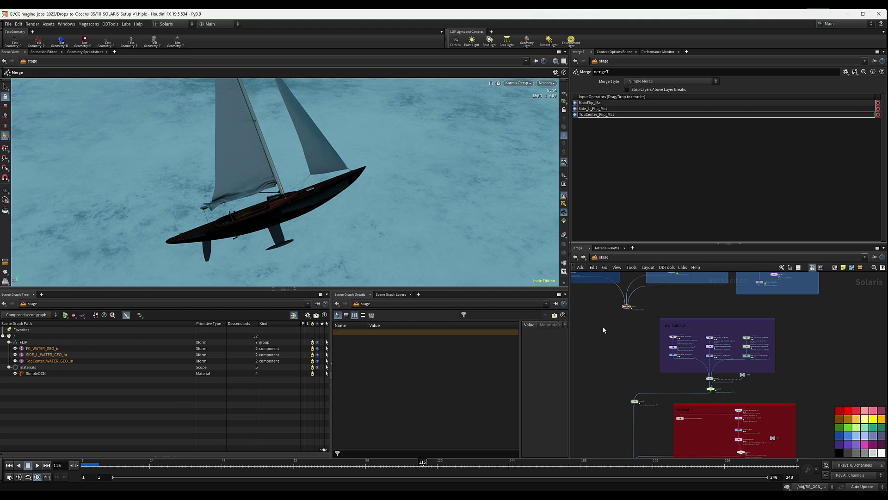
key(ctrl+v)
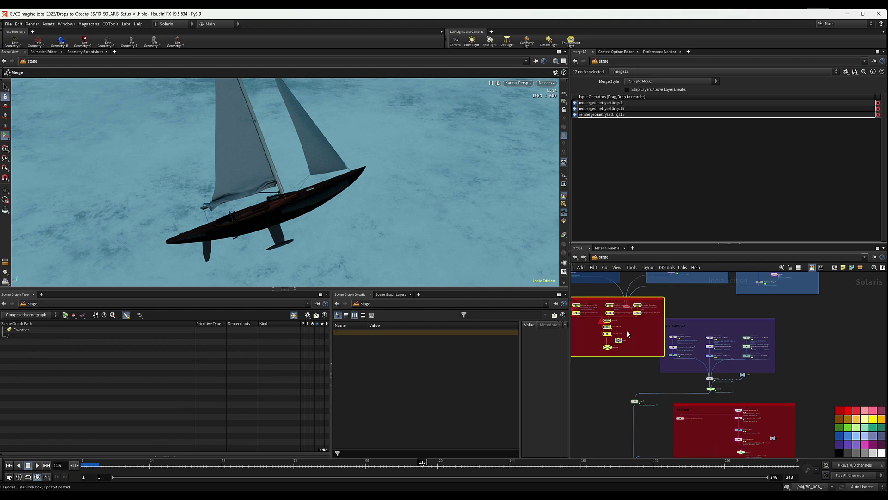
key(ctrl+z)
mouse_move(712, 380)
drag(655, 299, 620, 317)
key(ctrl+z)
key(ctrl+z)
Step: Duplicate switch10 and null10 and place the copies near merge7
click(711, 389)
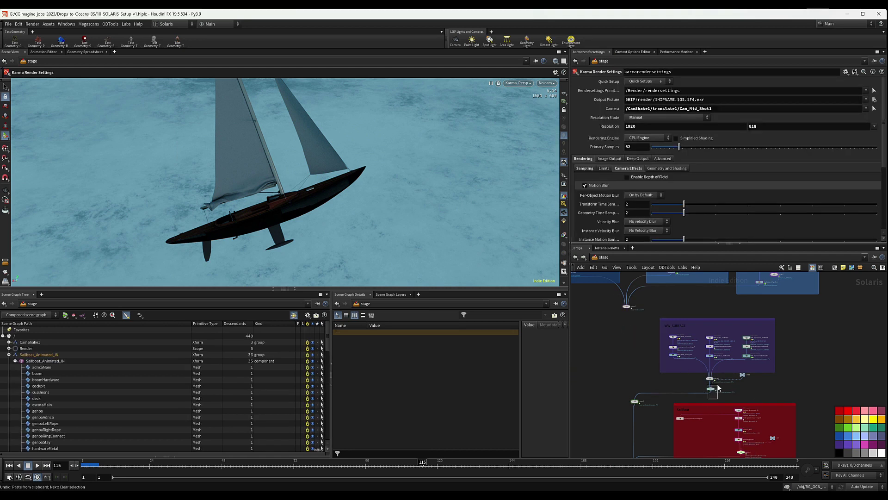
click(740, 374)
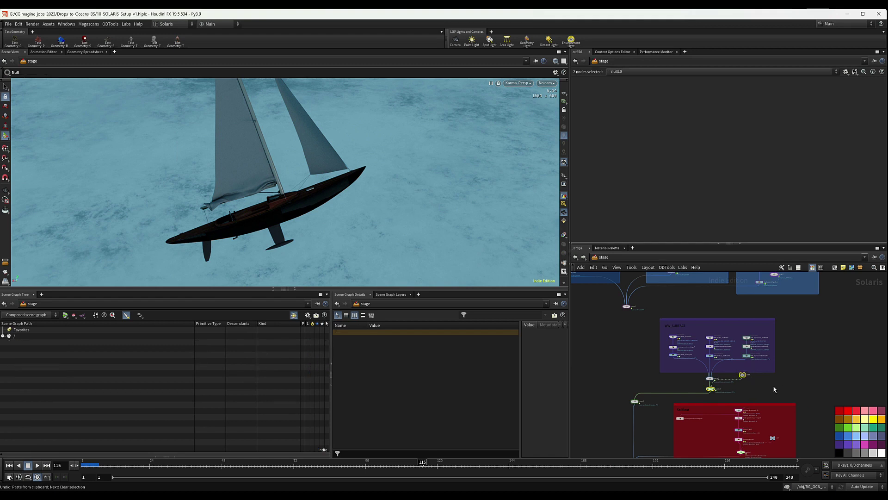
key(ctrl+c)
scroll(628, 325, up, 3)
key(ctrl+v)
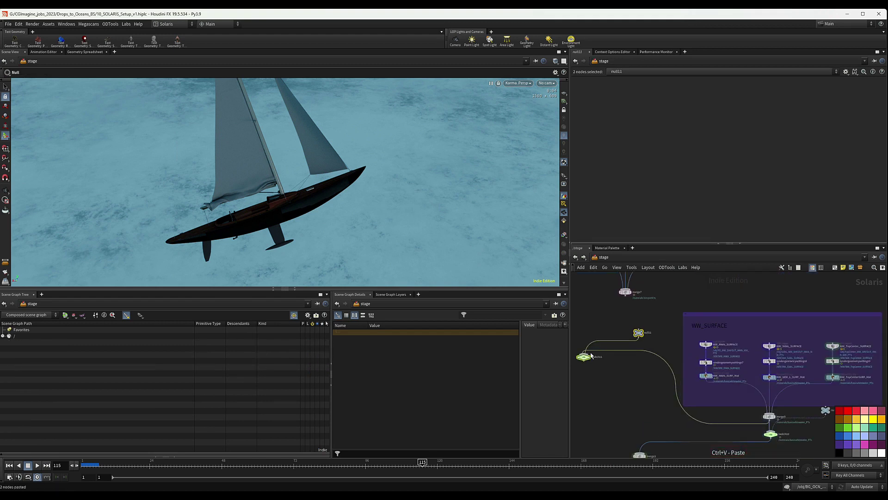
Step: Attach switch11 directly below merge7 and place null11 beside it
drag(586, 357, 626, 296)
middle_drag(633, 355, 639, 318)
click(637, 295)
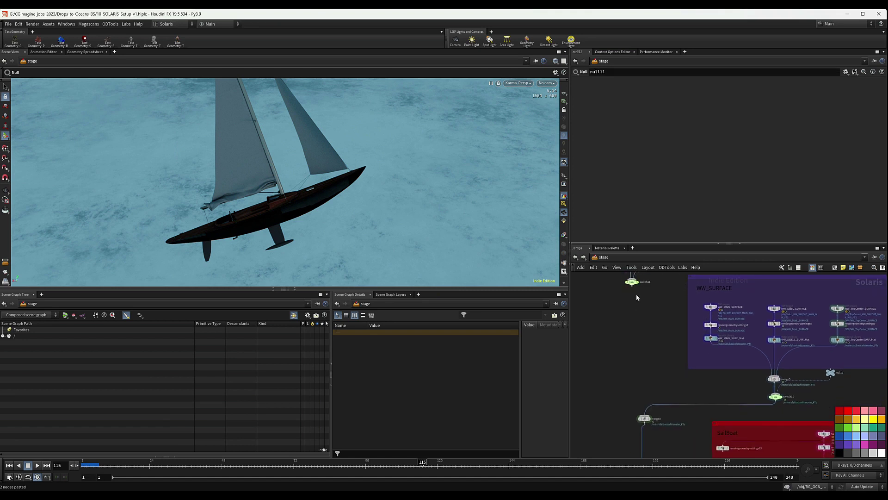
Step: Wire switch11's output into merge3 and order merge3's inputs with switch11 above switch10
drag(632, 286, 639, 409)
drag(632, 286, 643, 415)
middle_drag(664, 346, 657, 366)
click(637, 441)
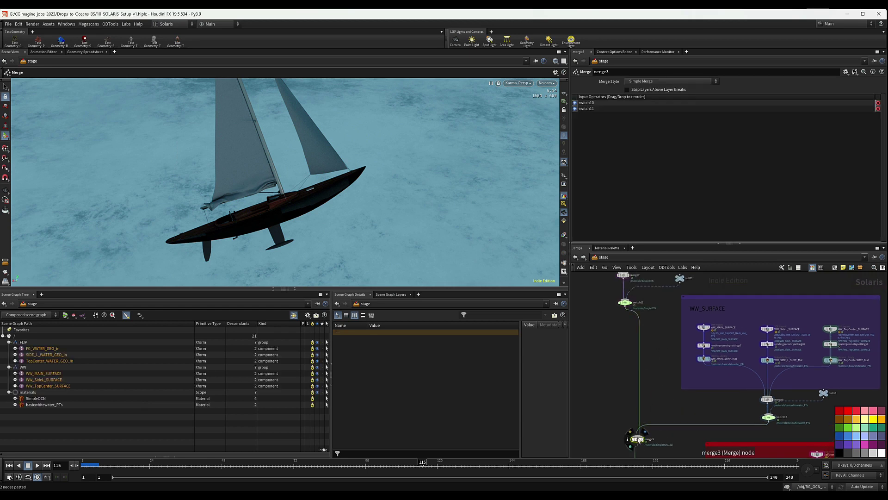
scroll(717, 311, down, 10)
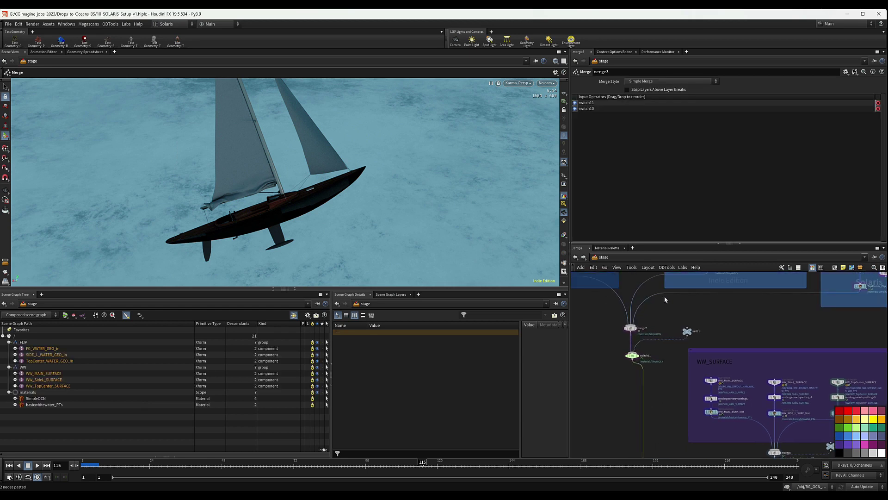
scroll(650, 321, up, 4)
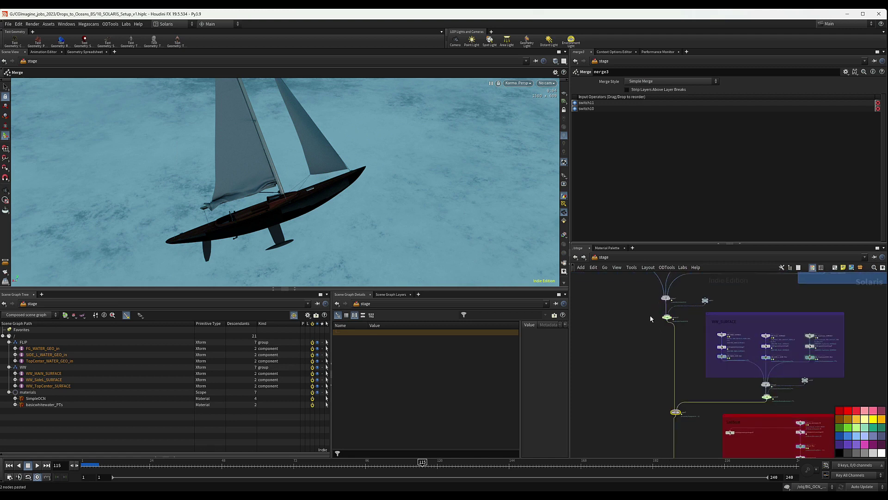
Step: Examine switch11's inputs and the motion blur settings of rendergeometrysettings10 in the SailBoat box
click(667, 318)
scroll(690, 359, down, 3)
middle_drag(689, 358, 682, 302)
mouse_move(684, 408)
middle_down()
mouse_move(666, 332)
mouse_move(683, 398)
middle_up()
scroll(703, 319, up, 5)
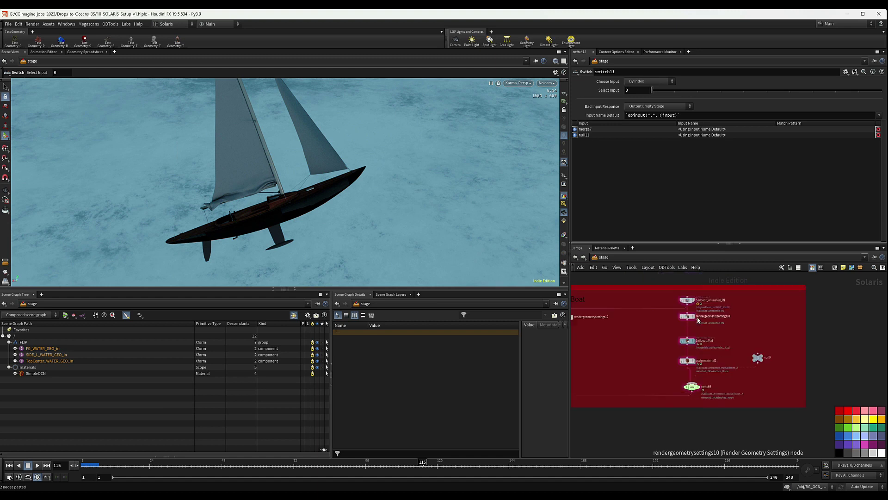
drag(665, 330, 706, 315)
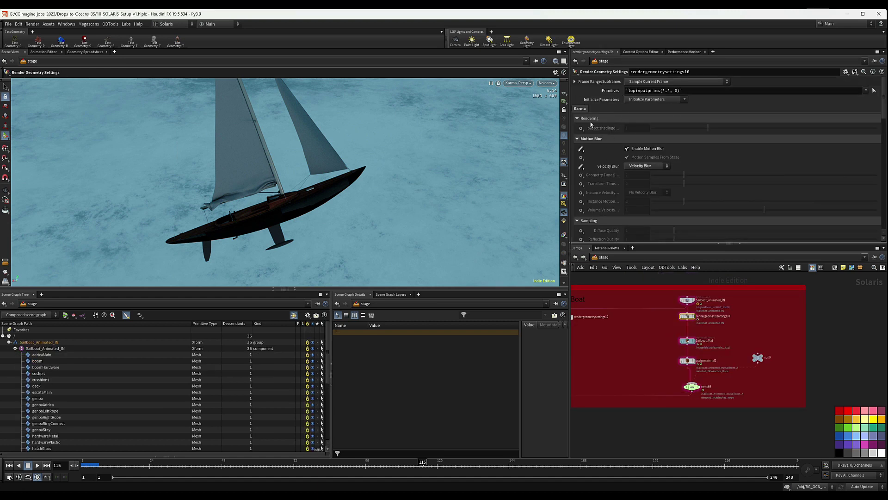
scroll(683, 357, down, 4)
middle_drag(666, 356, 704, 323)
scroll(699, 357, down, 3)
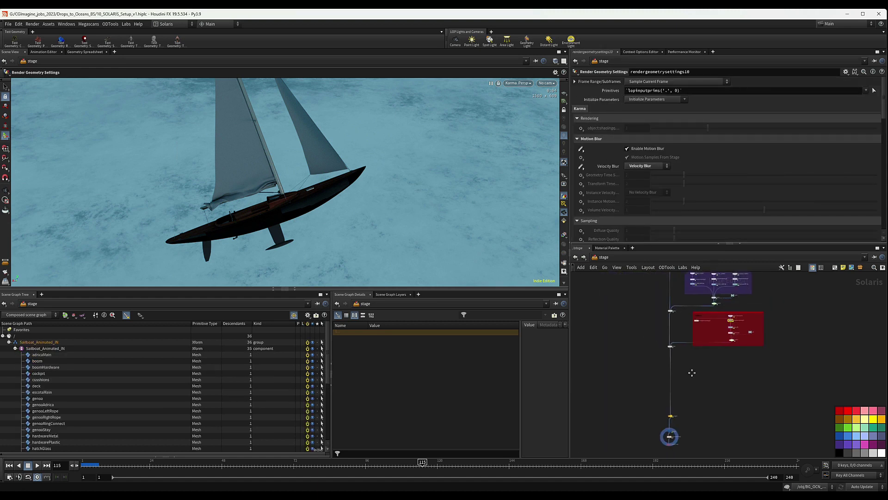
Step: Select the karmarendersettings node and look through the render settings camera Cam_Mid_Shot1 in the viewport
scroll(689, 386, up, 4)
mouse_move(692, 407)
middle_down()
mouse_move(689, 384)
mouse_move(685, 398)
middle_up()
scroll(625, 413, up, 5)
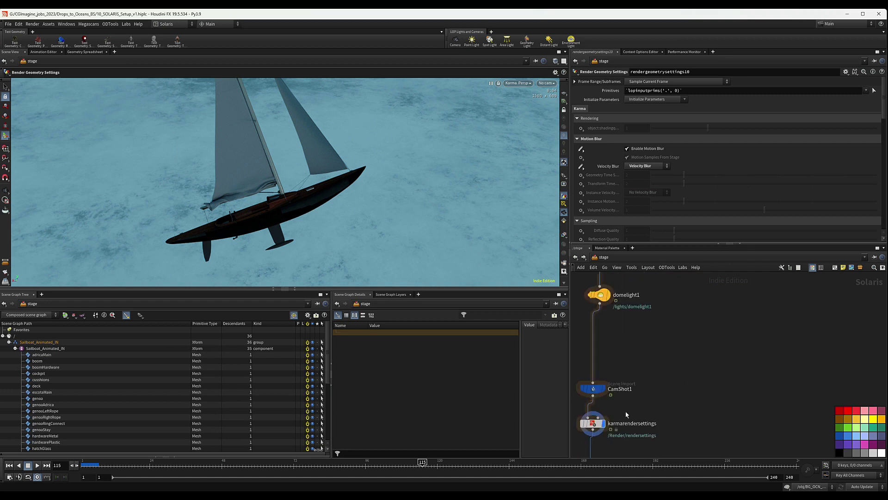
scroll(621, 415, down, 5)
click(703, 413)
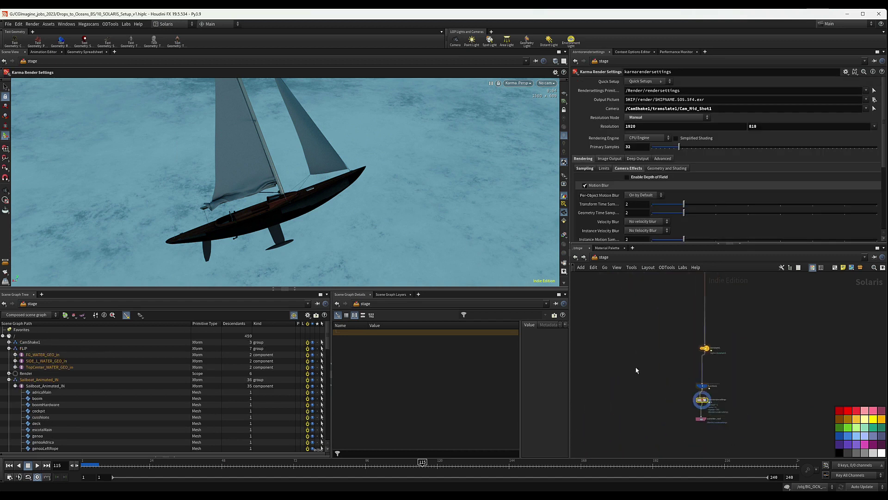
click(546, 83)
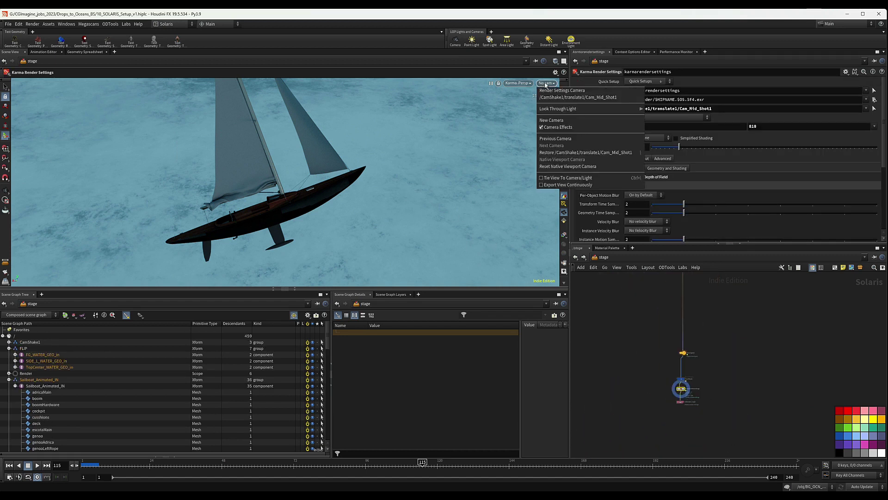
click(579, 93)
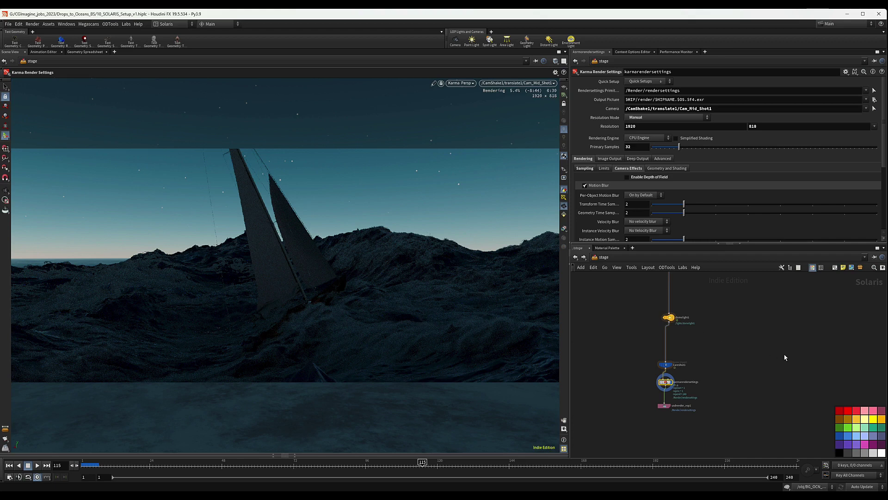
scroll(785, 357, down, 2)
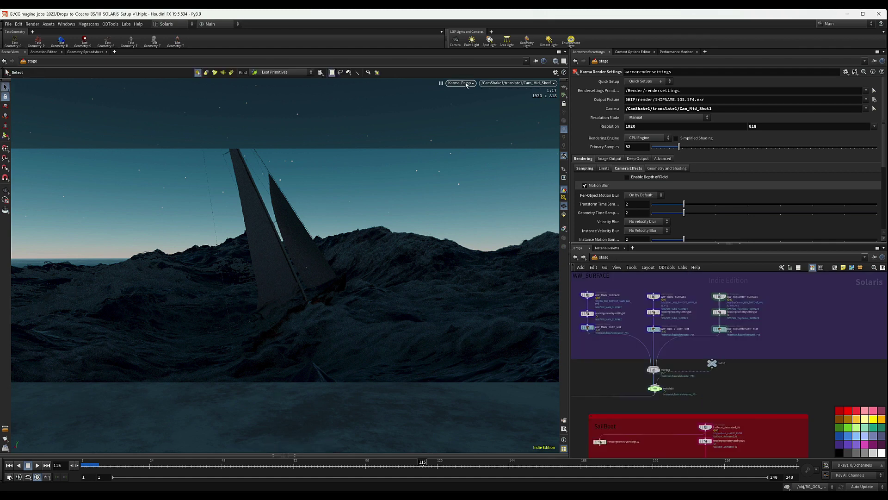
click(461, 83)
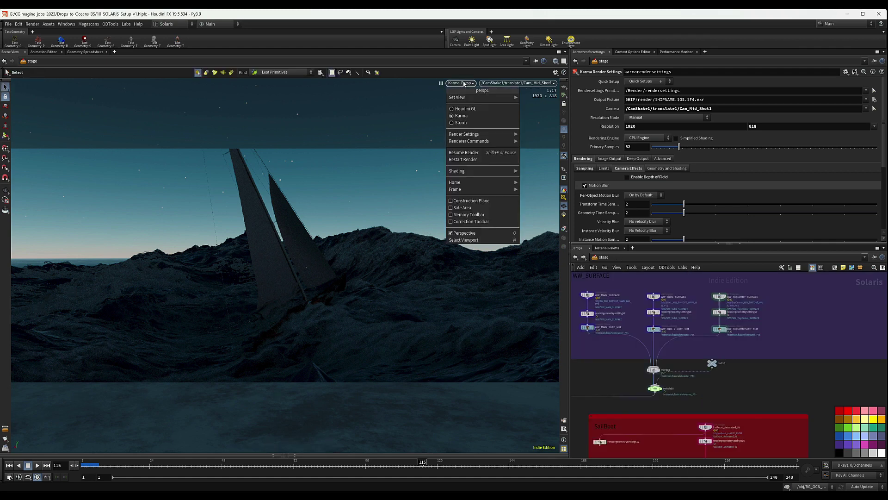
key(Escape)
Step: Duplicate the WW_MAIN_SURFACE import with its render geometry settings and material nodes, placing the copies beyond the TopCenter column in WW_SURFACE
middle_drag(797, 301, 815, 301)
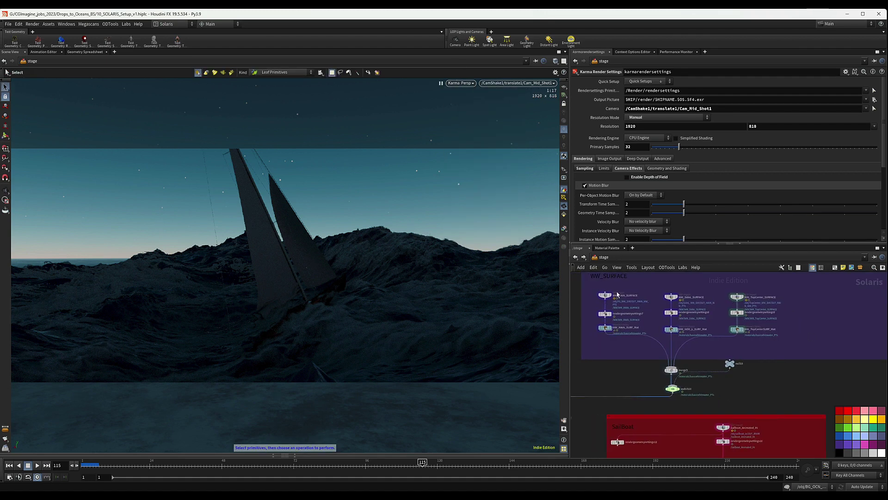
drag(626, 291, 597, 336)
drag(606, 295, 838, 297)
middle_drag(828, 298, 757, 305)
scroll(780, 303, up, 2)
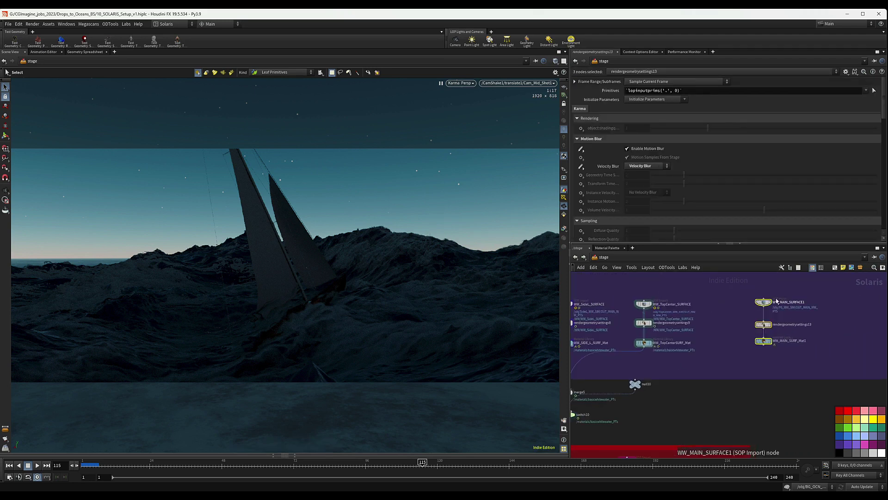
Step: Rename the duplicated SOP Import node WW_BoatSplash_FLIP
drag(782, 288, 787, 307)
click(798, 305)
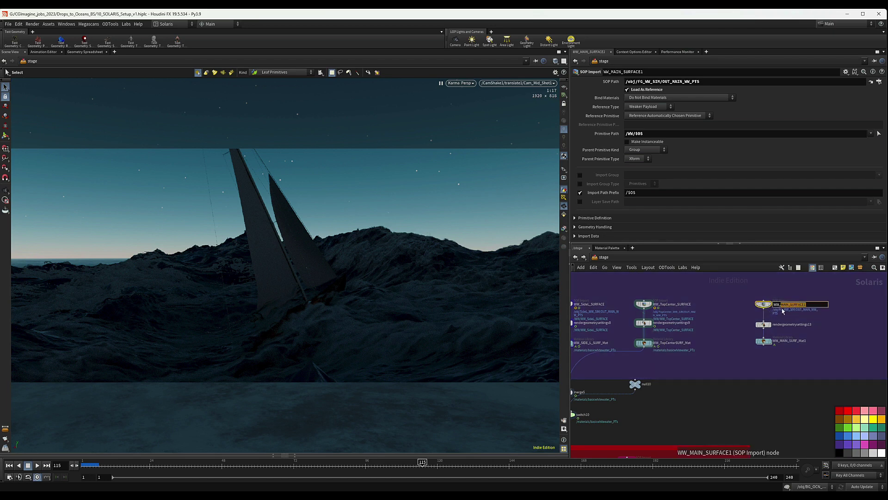
text(Bo)
text(atSplash_FLIP)
key(Return)
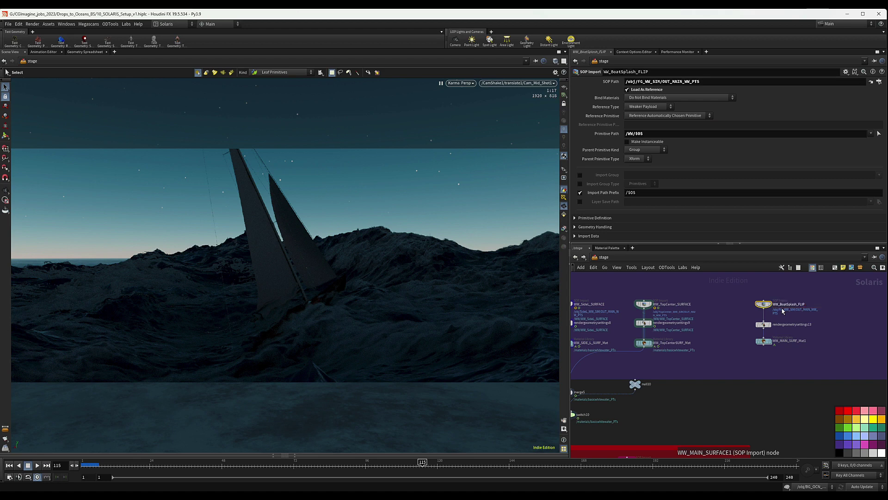
Step: Rename the duplicated material library WW_MAIN_SURF_Mat1 under the boat splash import to BoatSplash_Mat
middle_drag(818, 301, 803, 302)
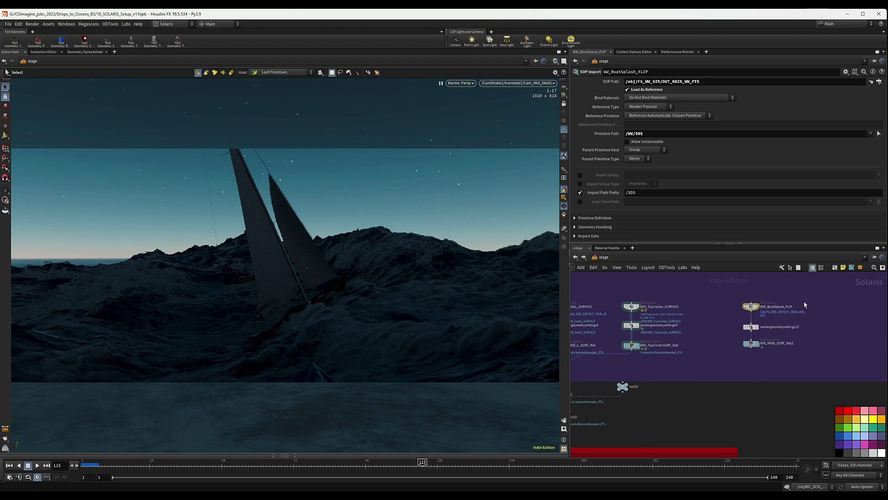
middle_drag(756, 329, 728, 324)
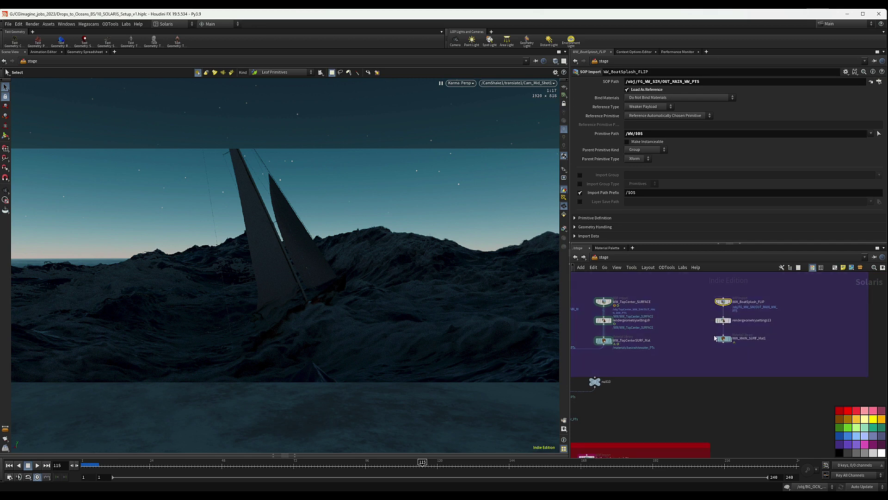
scroll(754, 308, up, 3)
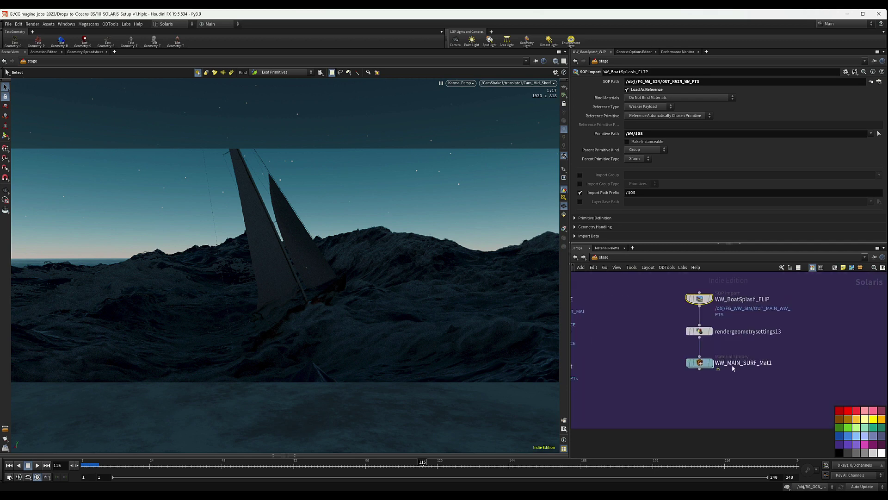
click(741, 363)
mouse_move(742, 364)
mouse_down()
mouse_move(715, 367)
mouse_move(758, 362)
mouse_up()
text(BoatSplash_Flip)
click(776, 363)
key(BackSpace)
key(Return)
click(739, 364)
click(739, 363)
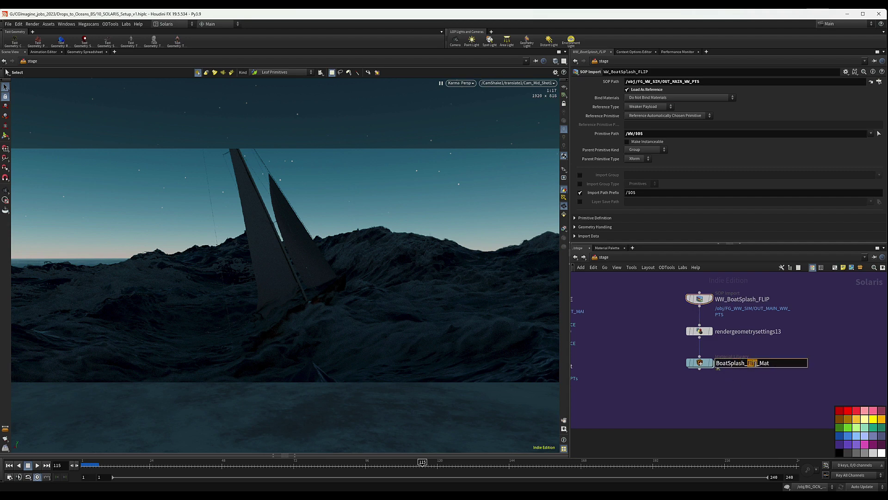
key(BackSpace)
key(BackSpace)
key(Return)
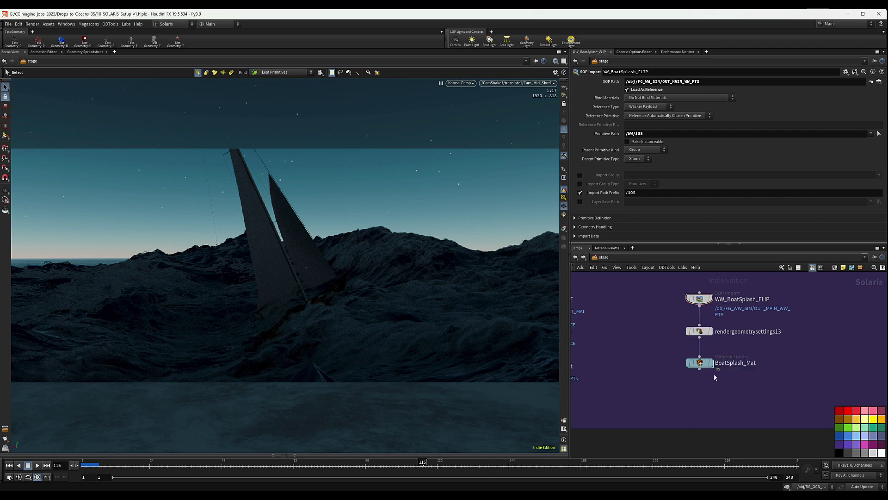
Step: Examine the motion blur, sampling and uniform volume settings of rendergeometrysettings13 in the boat splash branch
click(699, 331)
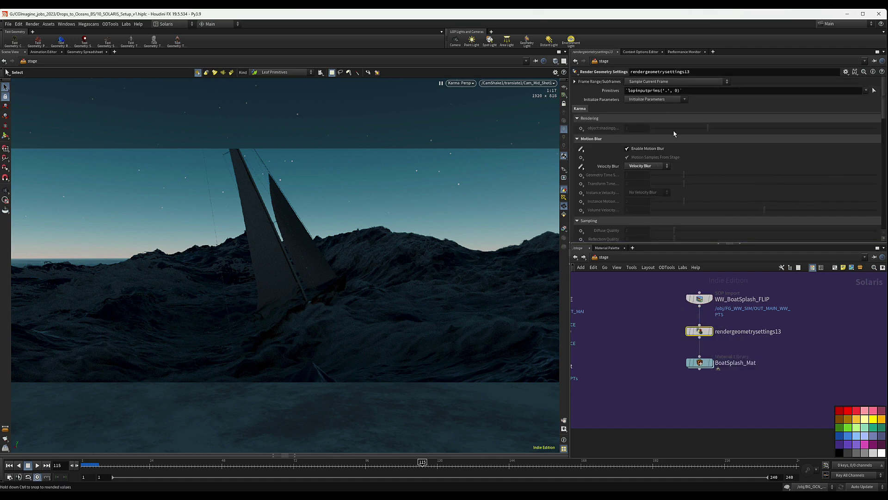
scroll(712, 156, down, 5)
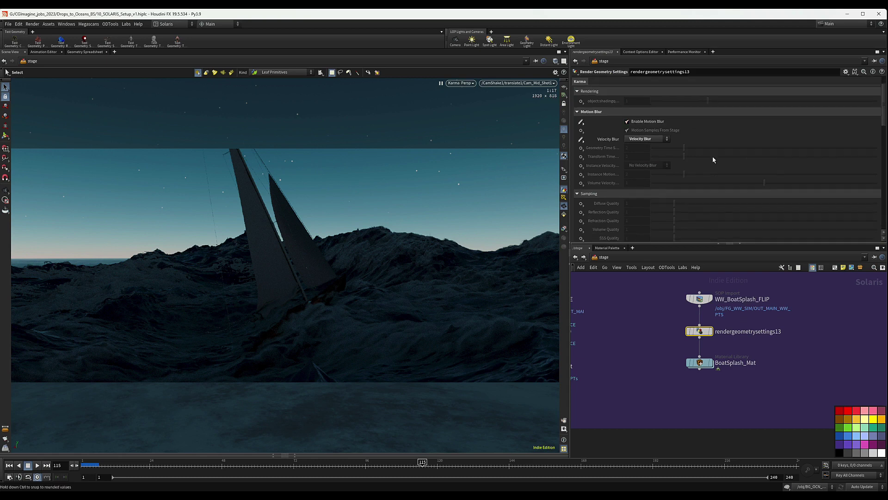
scroll(627, 109, down, 15)
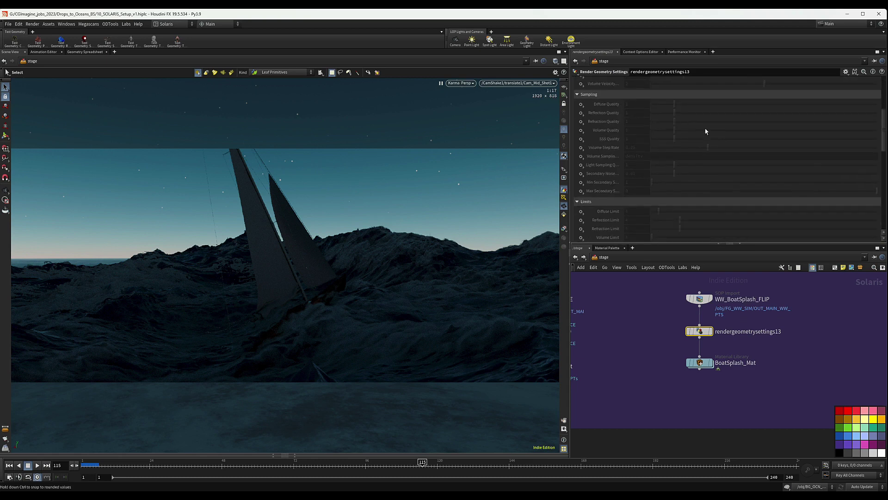
scroll(692, 140, up, 3)
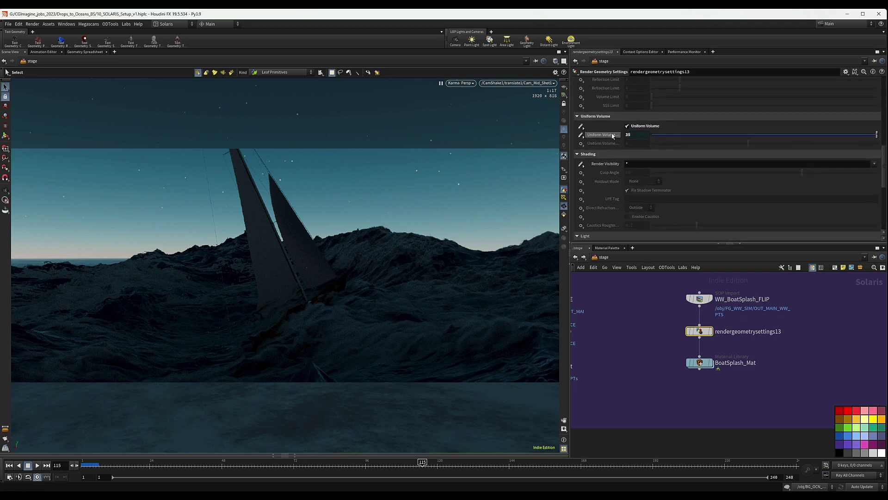
scroll(724, 324, down, 4)
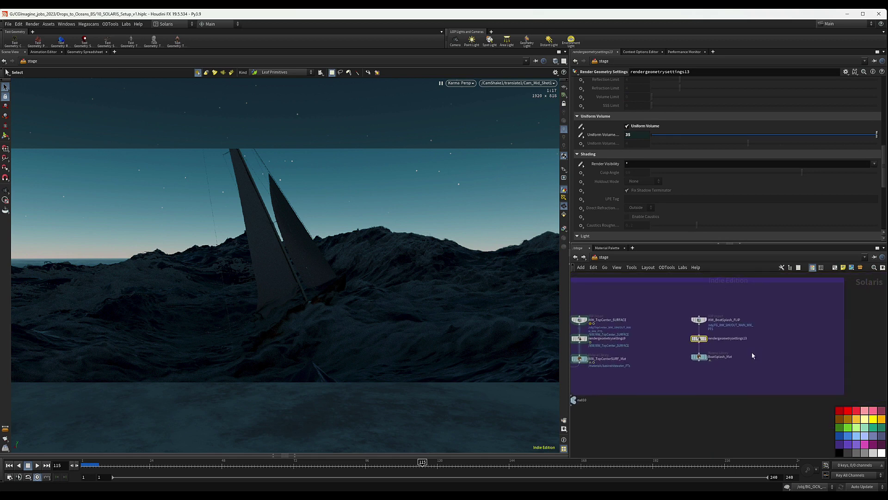
Step: Select the WW_BoatSplash_FLIP import, then go to the object level and open the FG_WW_SIM geometry network
scroll(721, 366, up, 3)
scroll(721, 366, down, 1)
drag(658, 348, 716, 368)
drag(667, 308, 730, 319)
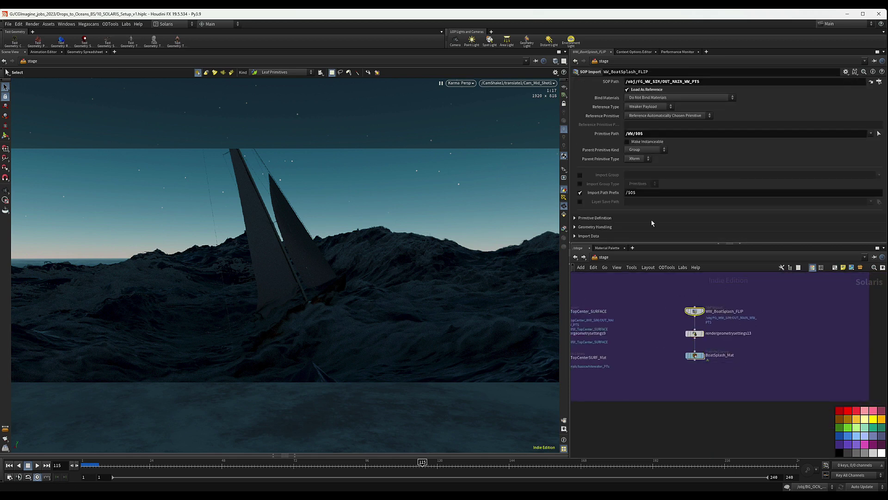
click(602, 259)
click(607, 280)
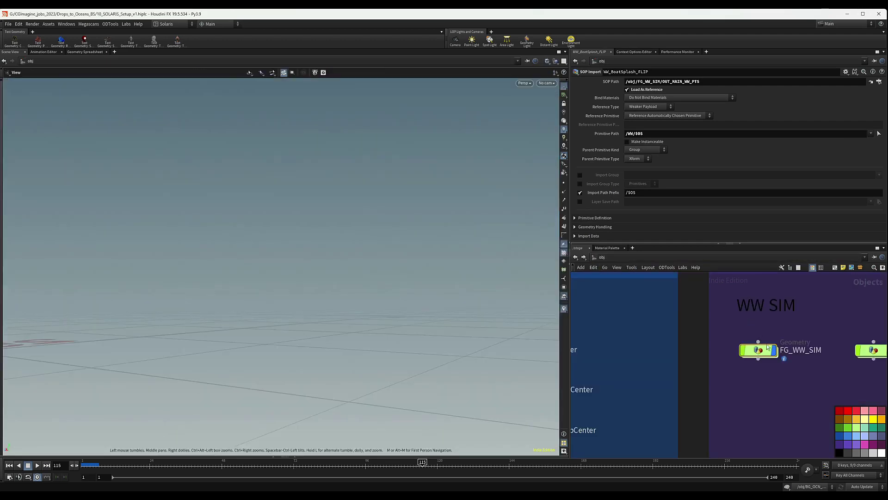
double_click(768, 356)
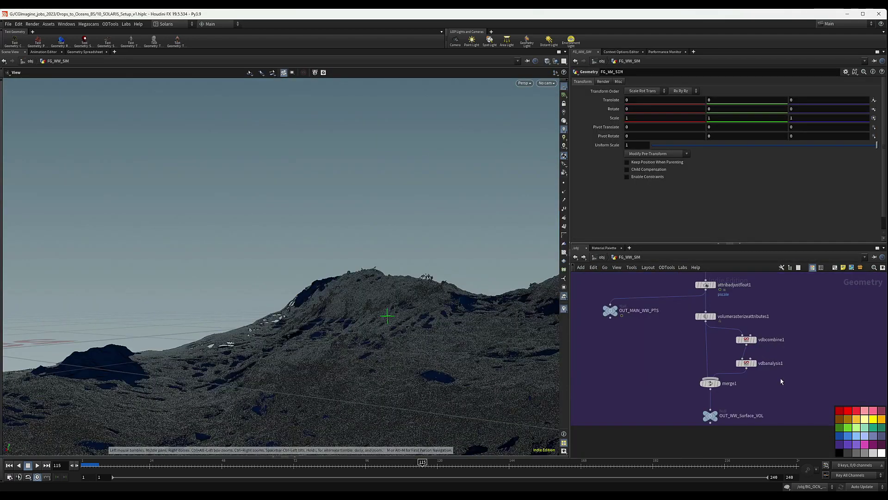
Step: Look through the FG_WW_SIM network for the Add_Splash_FlipSIM cache and the nodes that follow it
middle_drag(750, 385, 653, 410)
scroll(673, 301, up, 5)
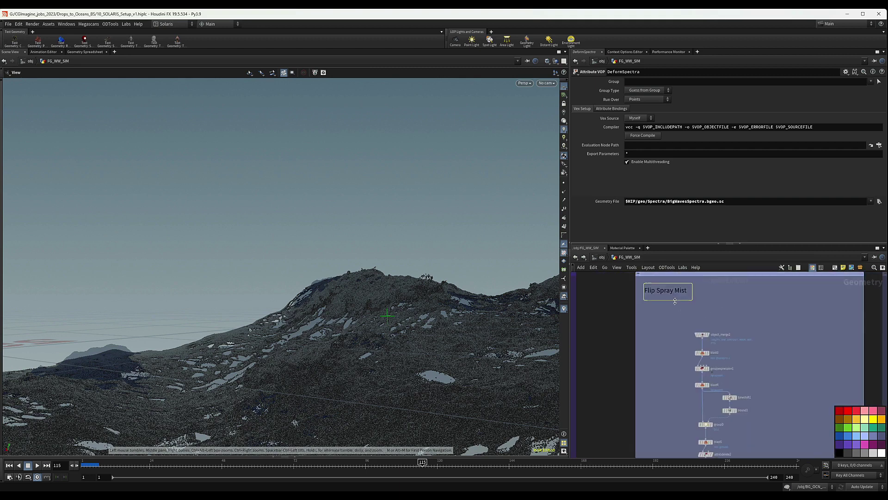
scroll(817, 301, down, 4)
middle_drag(817, 301, 653, 301)
scroll(701, 301, up, 3)
scroll(701, 300, down, 4)
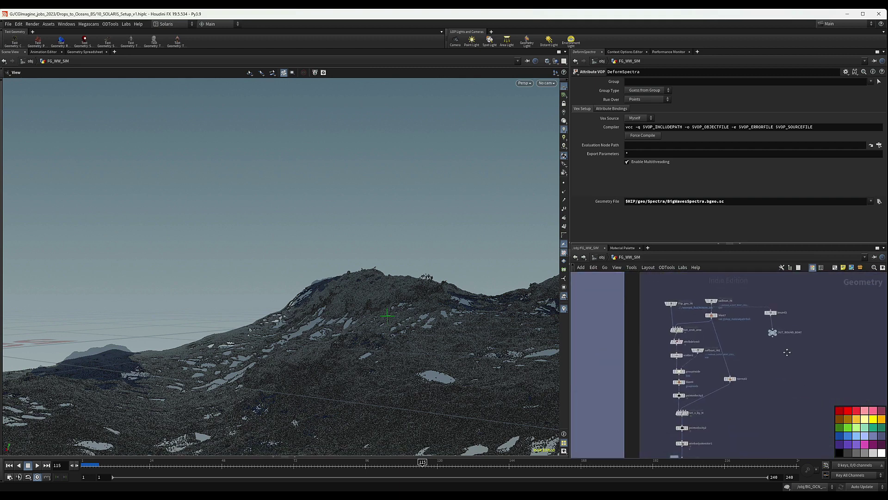
scroll(723, 340, up, 4)
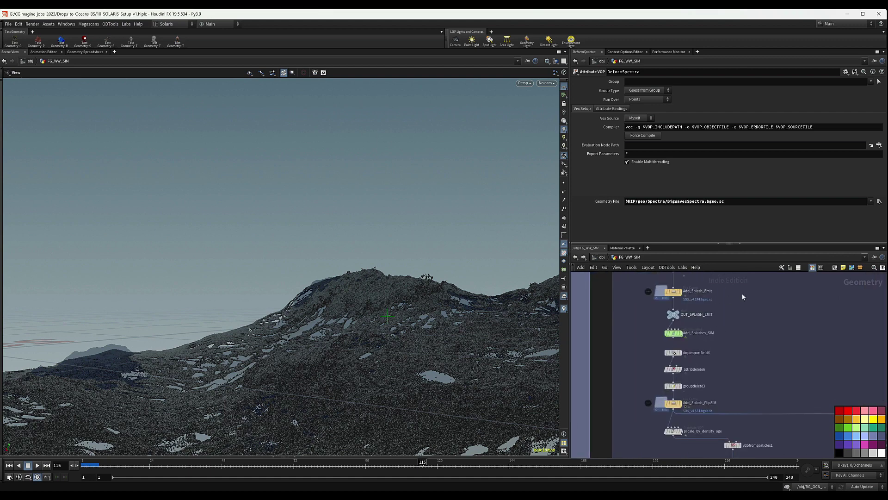
middle_drag(769, 367, 775, 290)
middle_drag(694, 380, 702, 332)
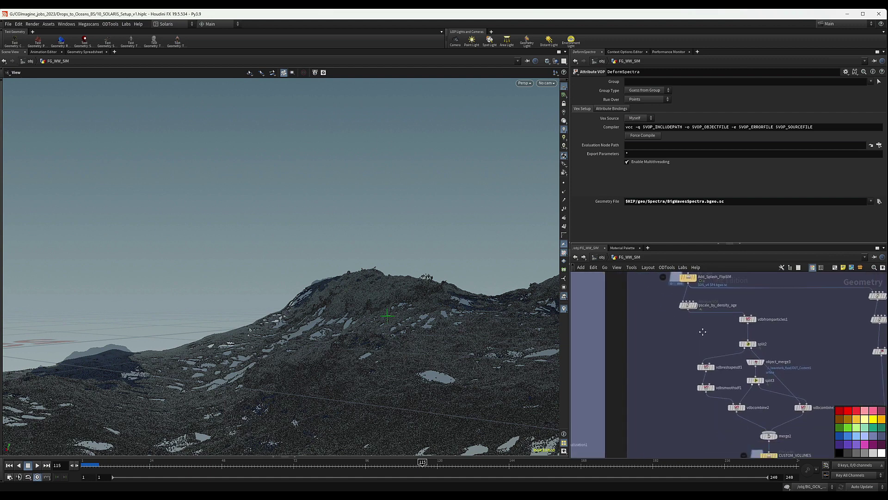
scroll(703, 331, down, 3)
scroll(749, 382, down, 1)
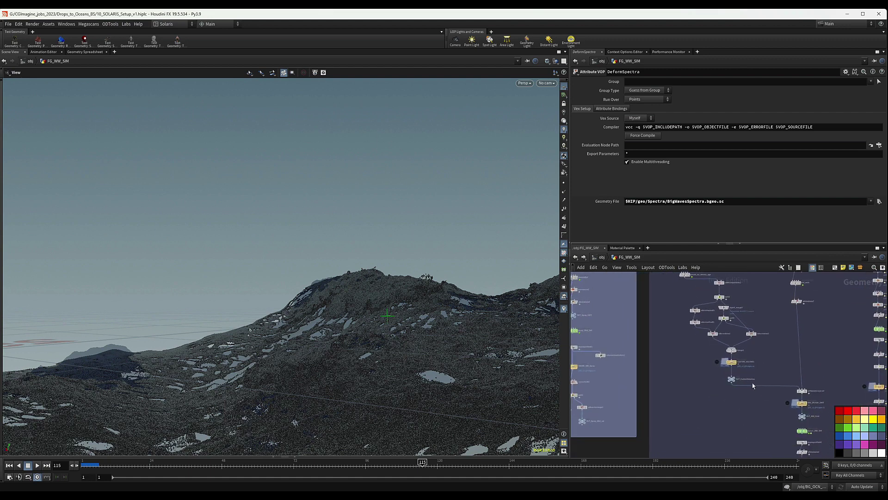
scroll(751, 382, up, 4)
scroll(759, 389, down, 6)
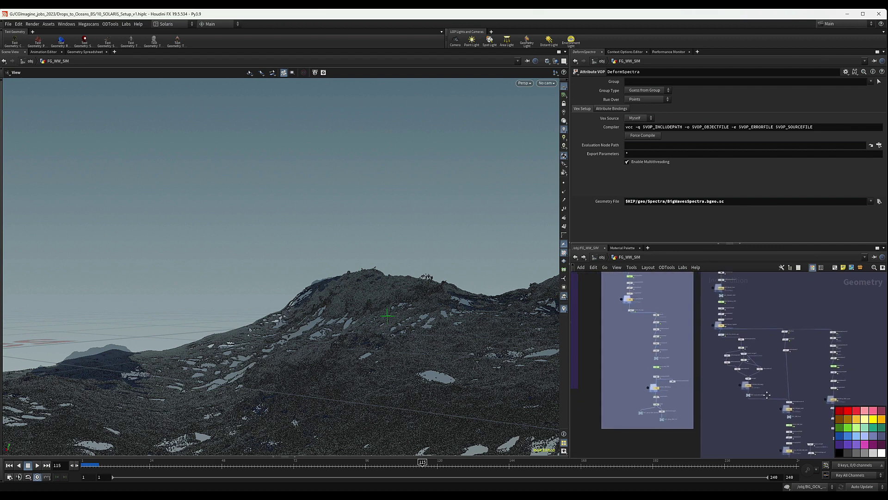
scroll(725, 334, up, 5)
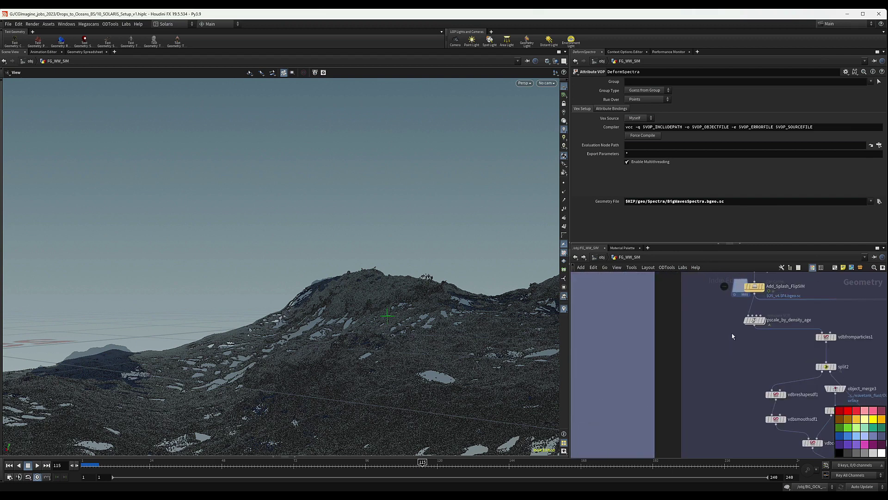
scroll(733, 336, down, 5)
middle_drag(830, 364, 824, 318)
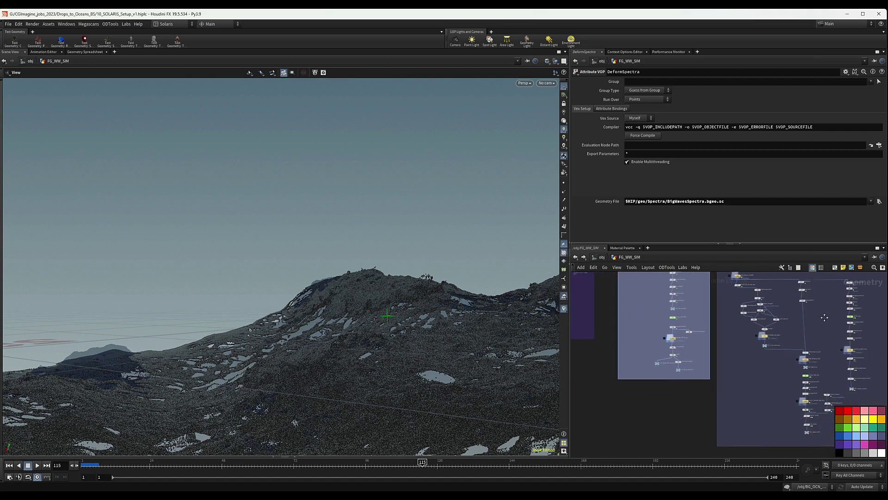
scroll(825, 318, up, 3)
scroll(832, 343, down, 5)
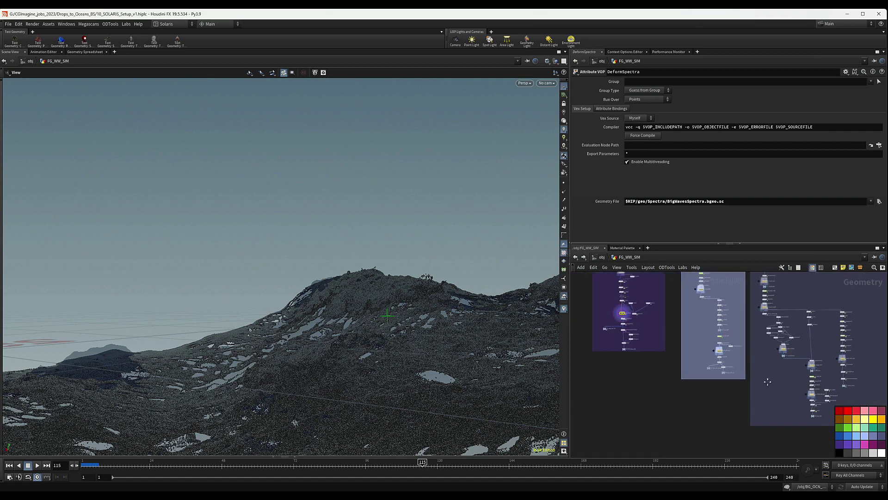
Step: Add a null fed by pscale_by_density_age and name it OUT_BOAT_SPLASH_FLIP
scroll(768, 381, up, 4)
key(Tab)
text(nu)
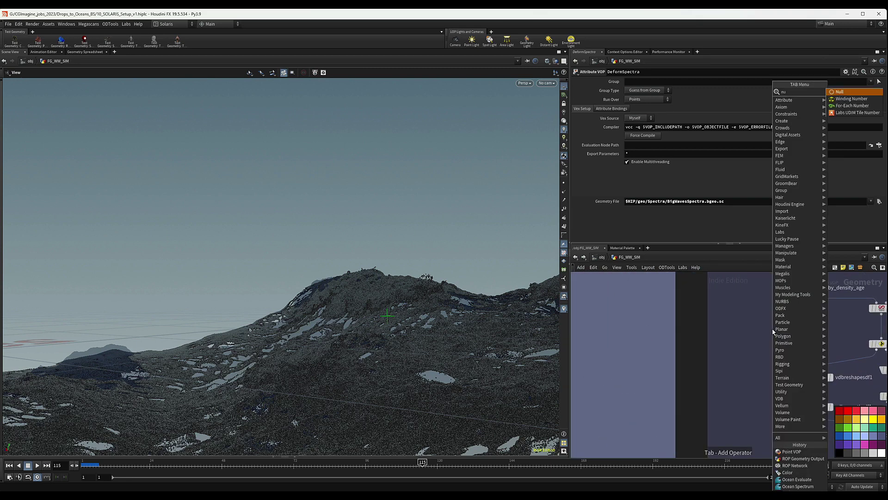
key(Return)
click(772, 328)
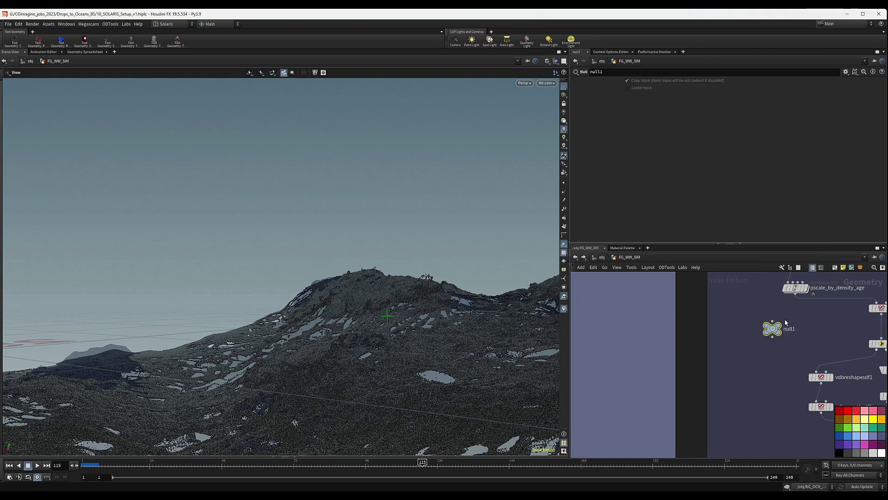
drag(795, 294, 750, 328)
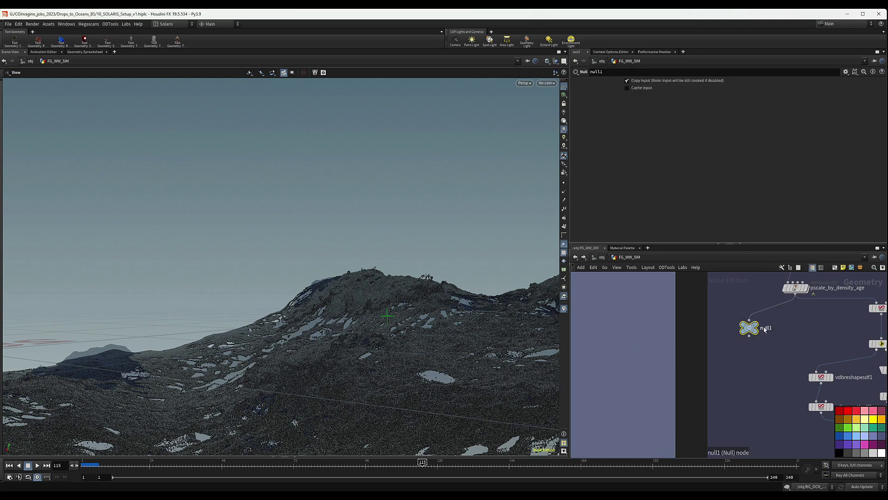
double_click(769, 327)
text(OUT_BOAT)
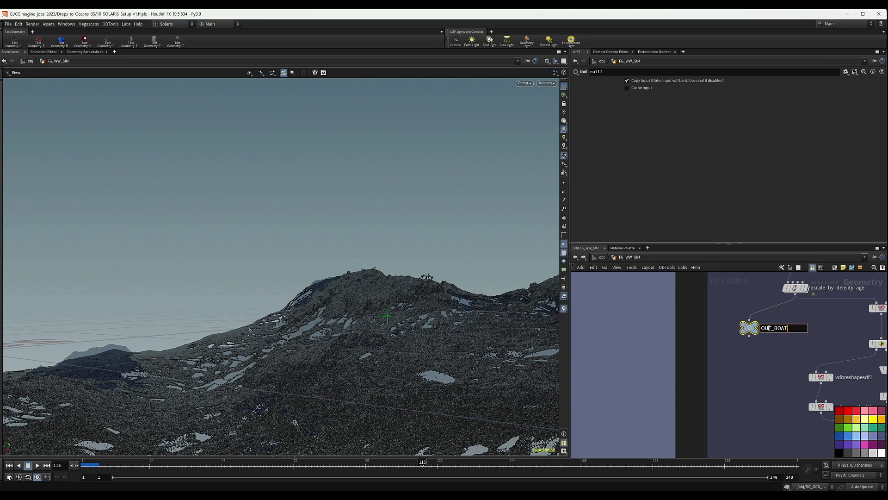
text(_SPLASH_FLIP)
key(Return)
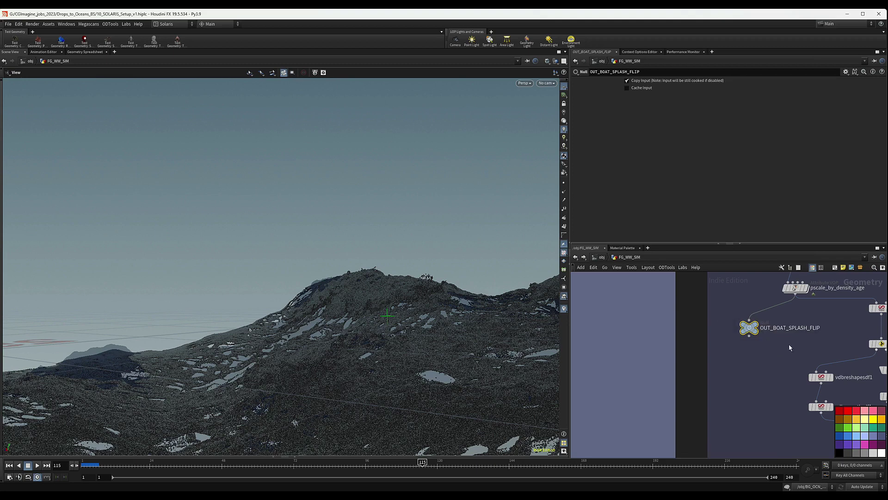
Step: Copy the new null and, back in the stage network, set WW_BoatSplash_FLIP's SOP path to /obj/FG_WW_SIM/OUT_BOAT_SPLASH_FLIP
key(ctrl+c)
click(599, 258)
click(598, 258)
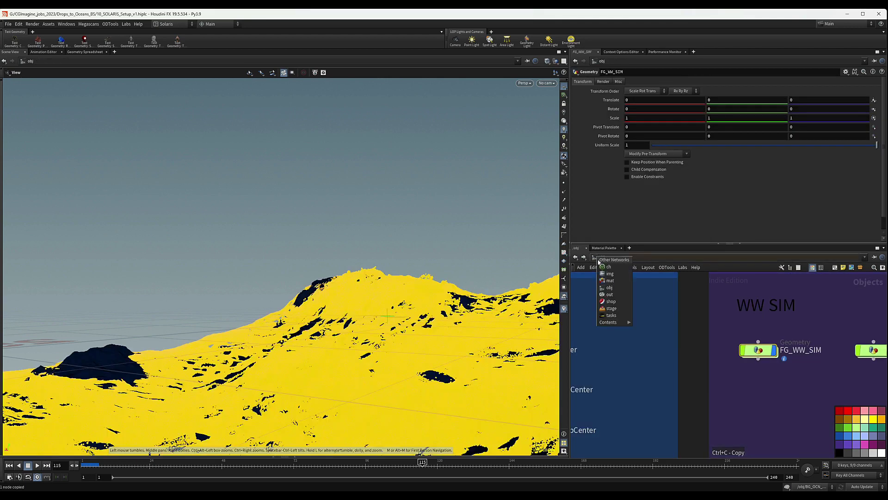
click(610, 309)
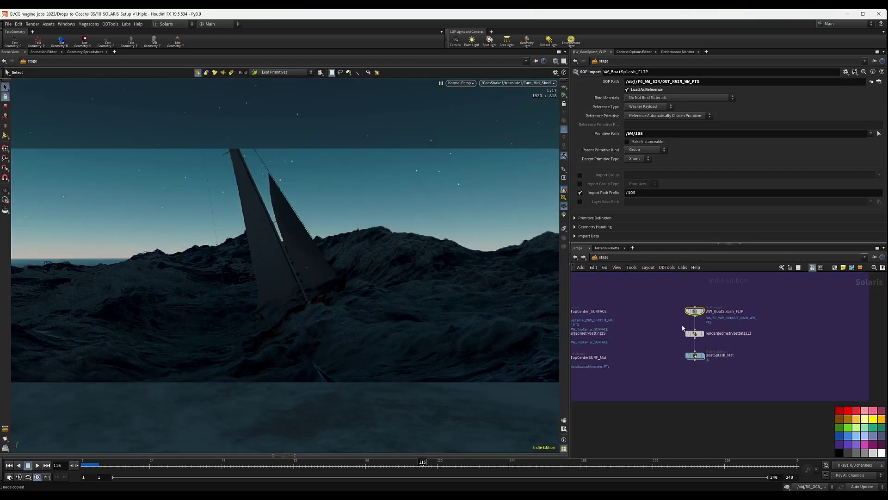
triple_click(706, 81)
key(ctrl+v)
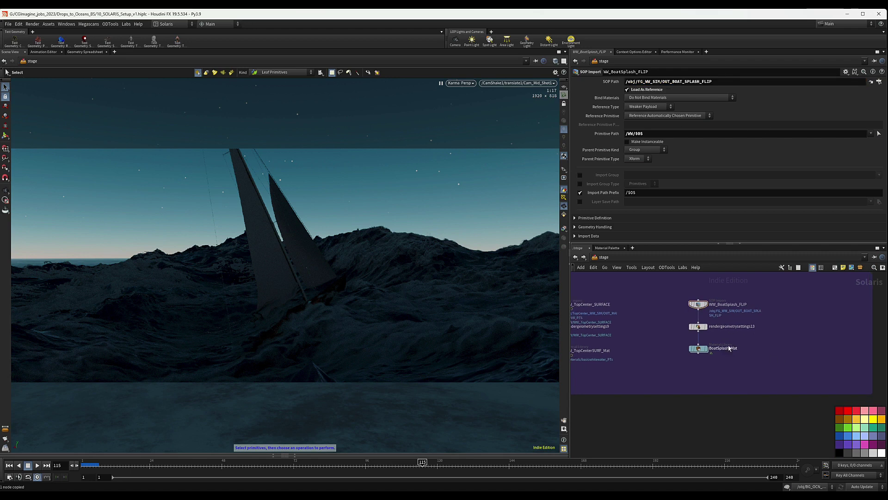
Step: Check the BoatSplash_Mat settings and set Select Input to 1 on switch10 below the WW_SURFACE box
click(699, 348)
scroll(741, 352, down, 5)
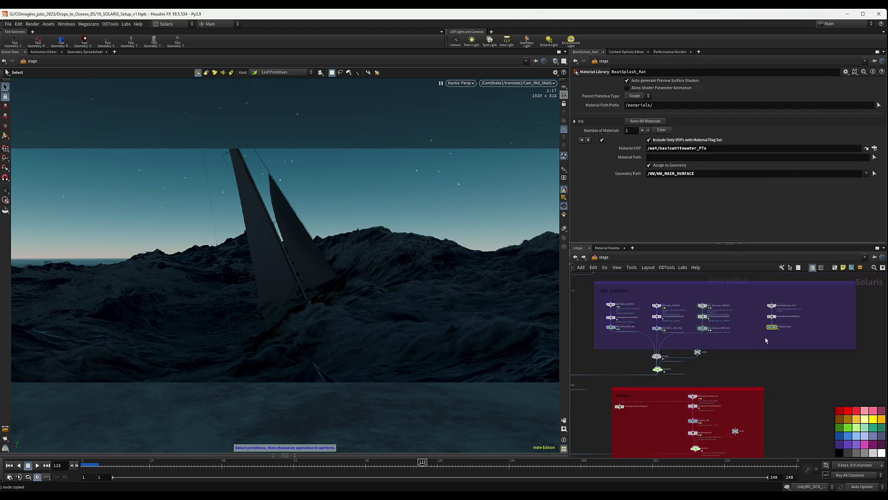
middle_drag(725, 367, 768, 285)
scroll(767, 286, down, 3)
middle_drag(827, 292, 779, 327)
scroll(688, 343, up, 4)
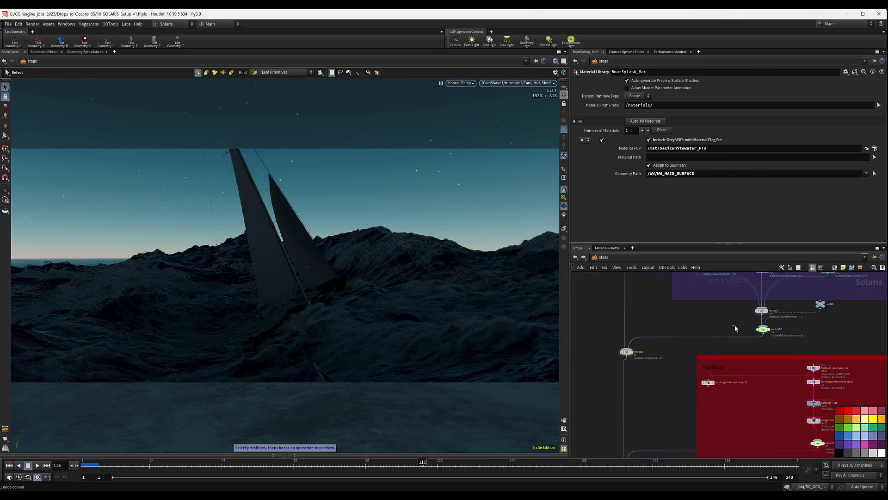
click(763, 329)
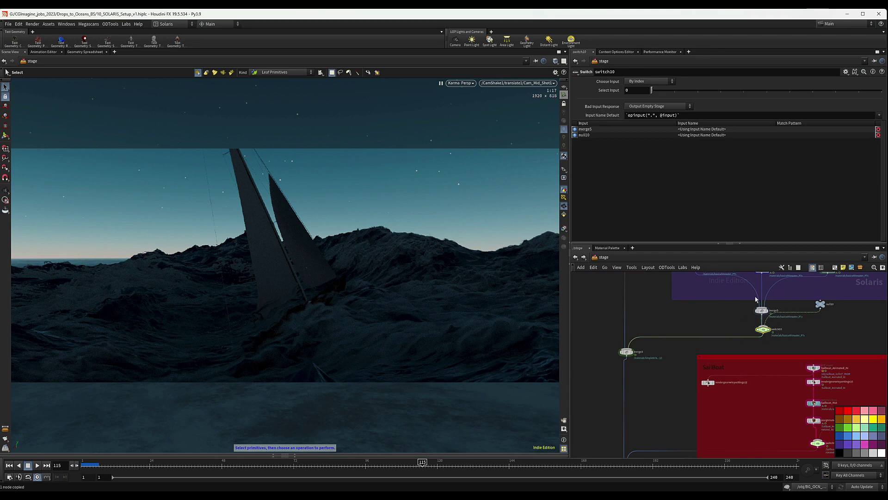
drag(645, 95, 671, 93)
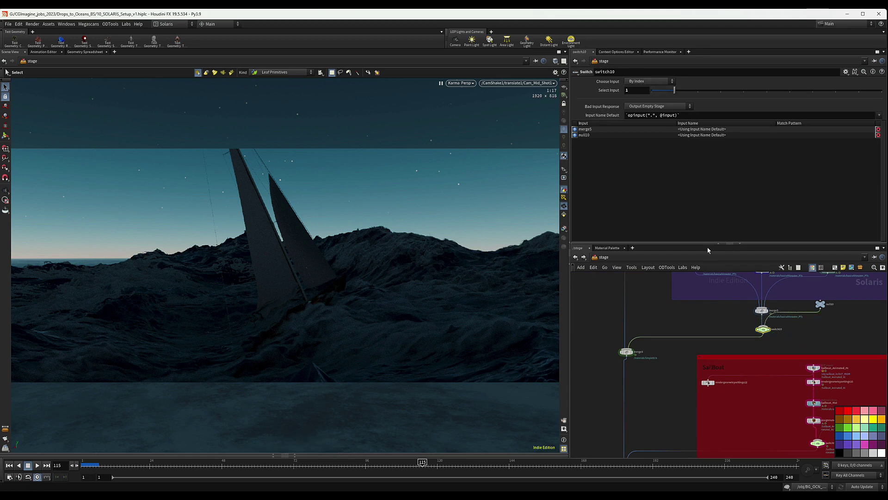
scroll(668, 370, down, 3)
middle_drag(668, 377, 664, 419)
scroll(662, 407, down, 2)
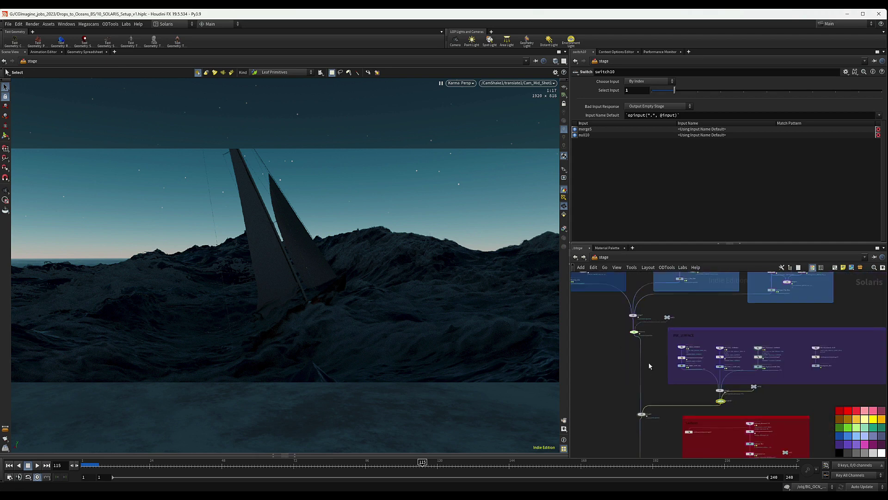
Step: Wire the BoatSplash_Mat output into the main-stream merge that also receives switch10 below the WW_SURFACE box
middle_drag(649, 363, 652, 394)
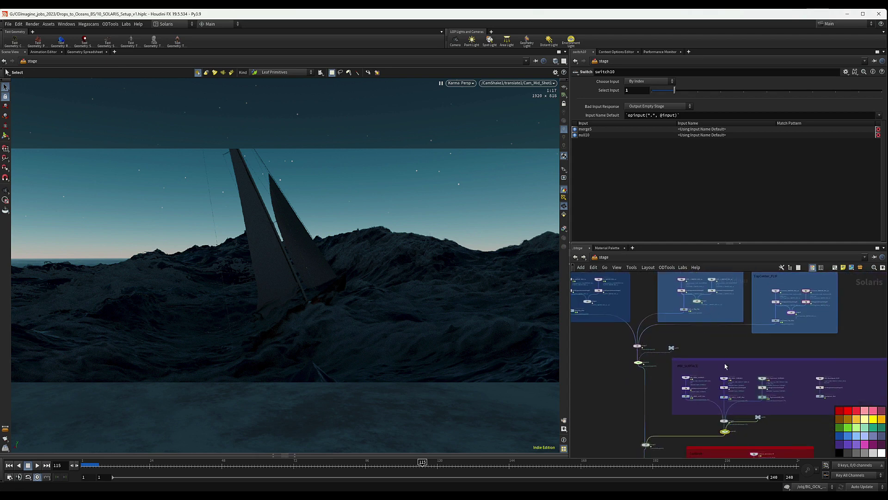
scroll(743, 361, down, 4)
middle_drag(757, 364, 833, 304)
scroll(735, 346, up, 6)
click(757, 321)
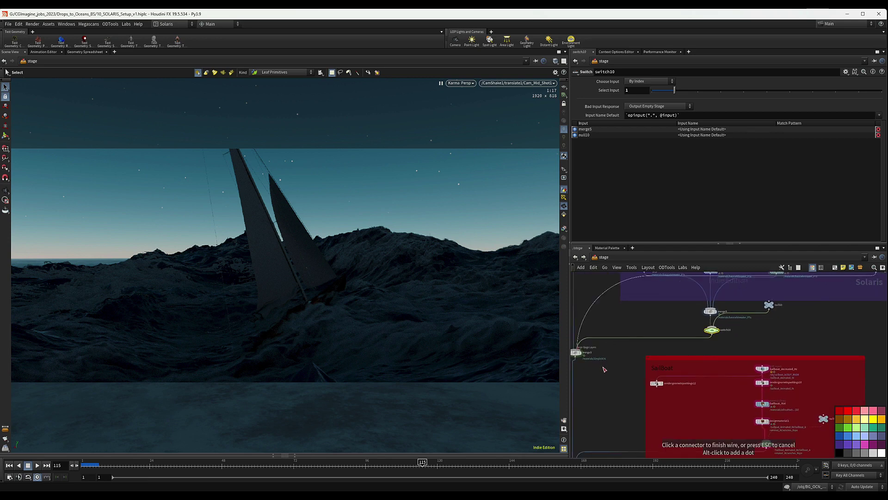
click(579, 357)
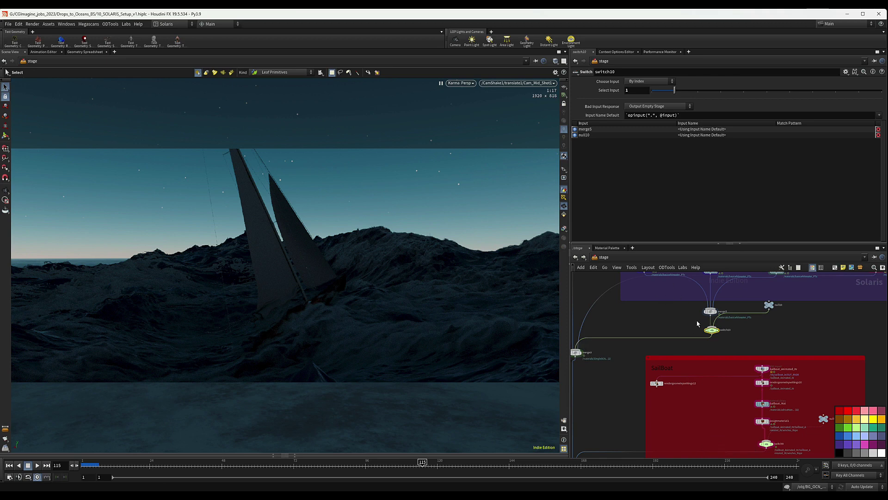
Step: Set the Geometry Path of BoatSplash_Mat to /WW/WW_BoatSplash_FLIP
scroll(843, 323, down, 3)
middle_drag(843, 323, 745, 335)
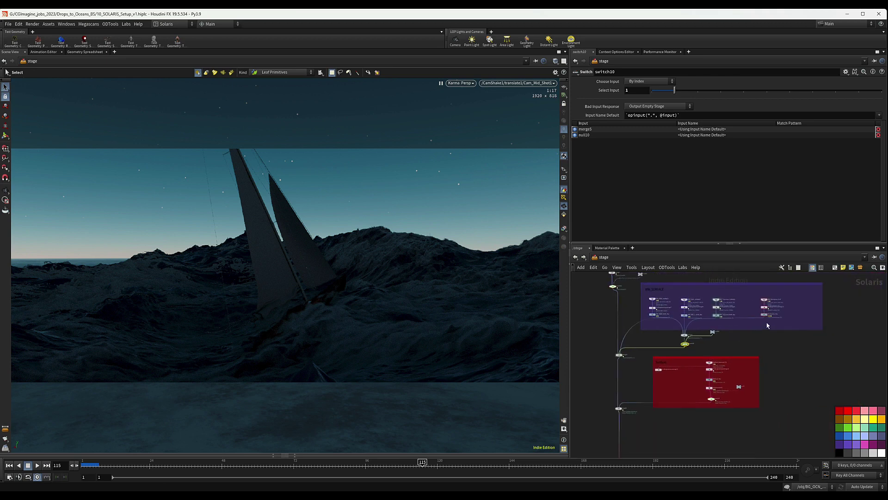
scroll(796, 319, up, 3)
click(758, 307)
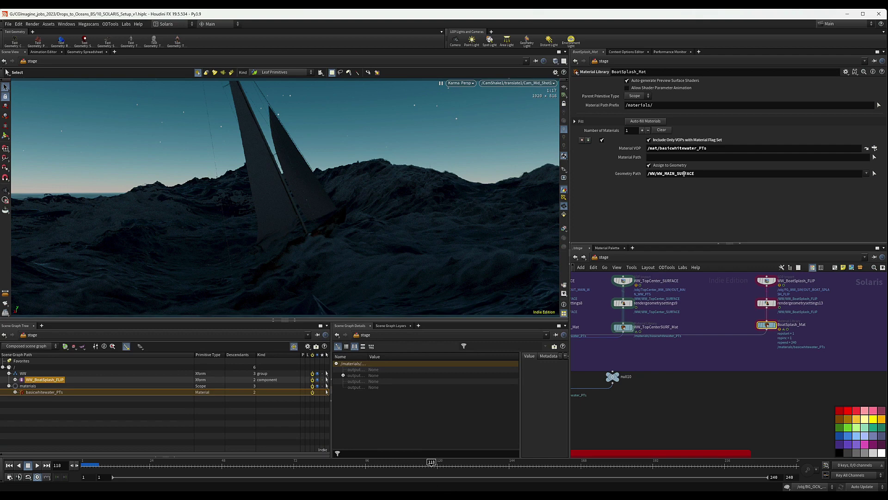
drag(684, 174, 684, 174)
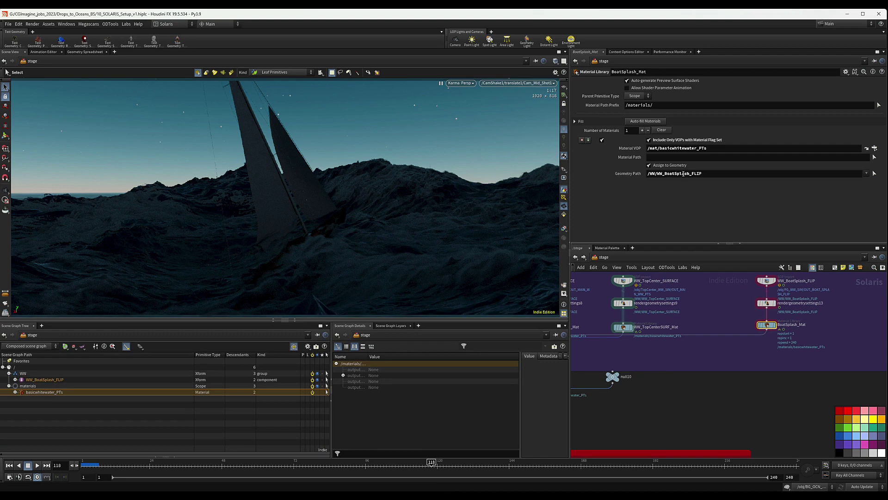
middle_drag(825, 343, 820, 353)
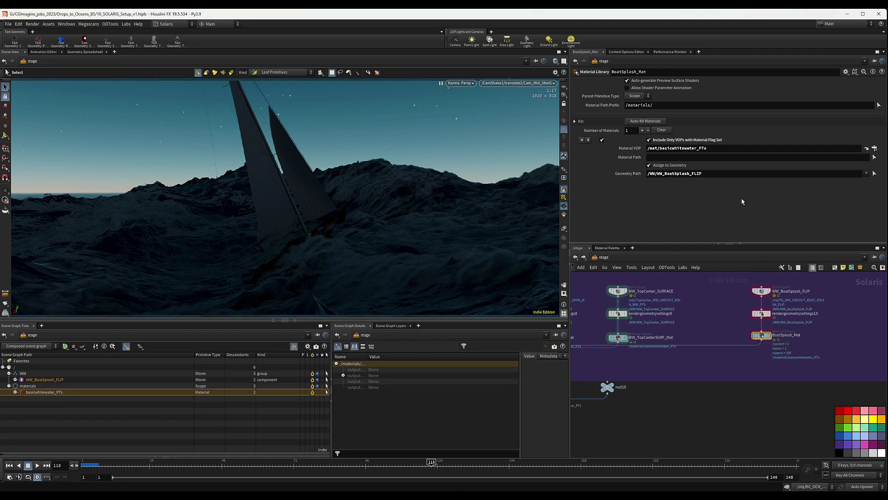
Step: Restart the Karma viewport render with the boat splash FLIP branch included
scroll(745, 347, down, 6)
middle_drag(678, 400, 750, 299)
click(461, 83)
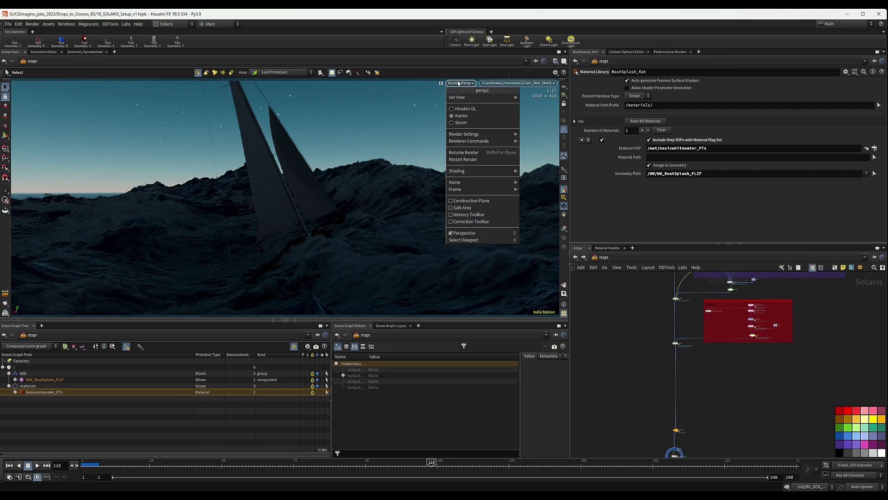
click(473, 159)
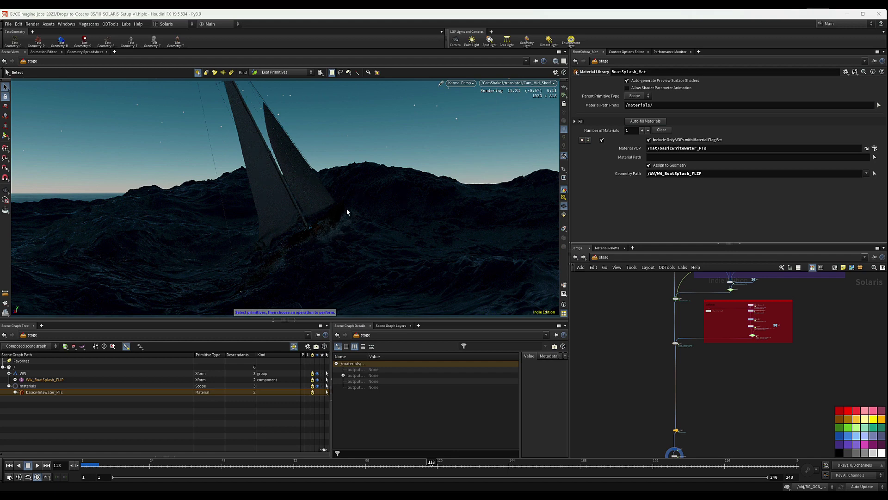
Step: Set the Exposure of domelight1 at the end of the network to 1.5
middle_drag(724, 456, 704, 385)
drag(628, 336, 688, 356)
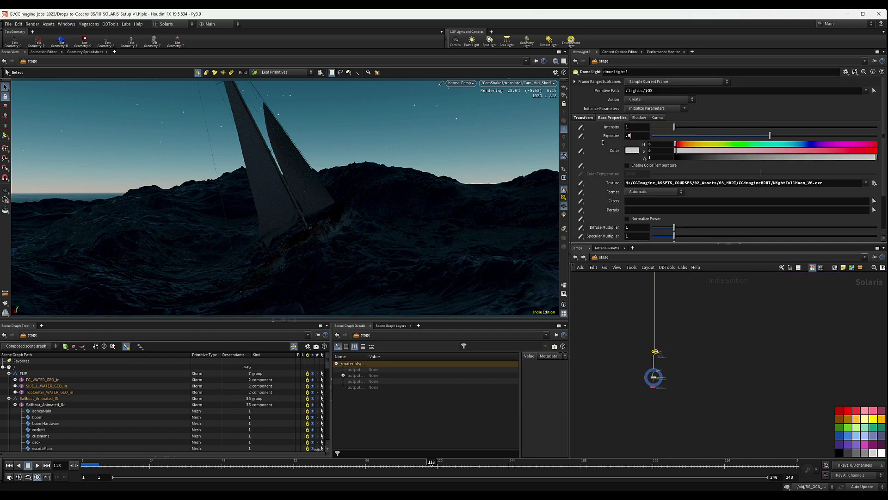
key(Return)
text(.5)
key(Return)
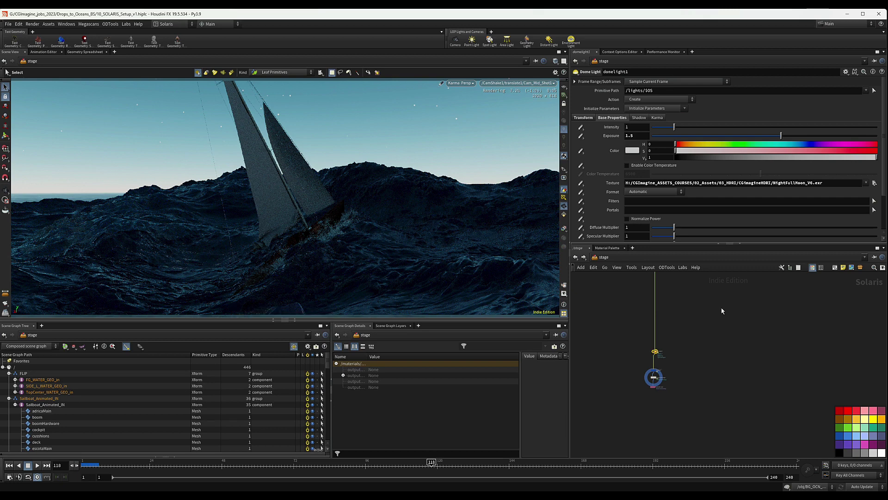
Step: Pause the running Karma render in the viewport
scroll(722, 308, down, 3)
middle_drag(727, 304, 705, 366)
middle_drag(751, 347, 744, 367)
scroll(726, 334, up, 7)
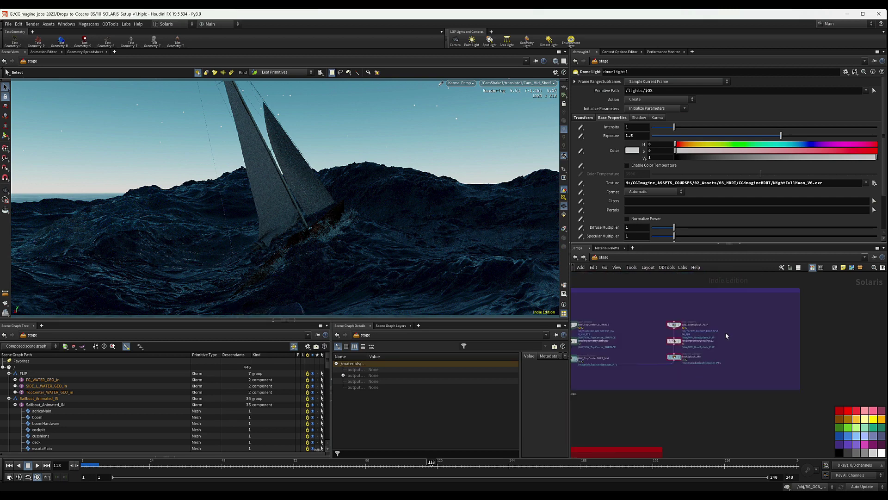
click(472, 84)
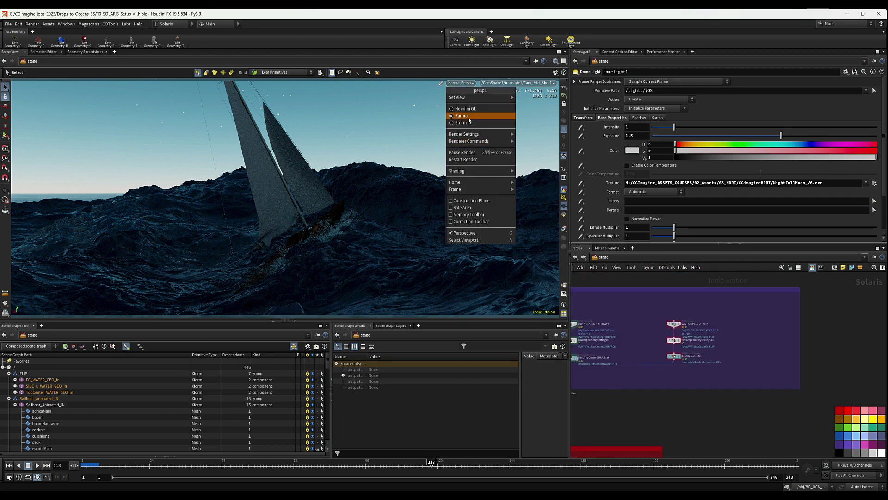
click(461, 159)
Step: Duplicate WW_BoatSplash_FLIP, its render geometry settings and BoatSplash_Mat, placing the copies beside the originals in the WW_SURFACE box
drag(714, 315, 661, 376)
middle_drag(699, 320, 696, 321)
alt+drag(652, 321, 711, 322)
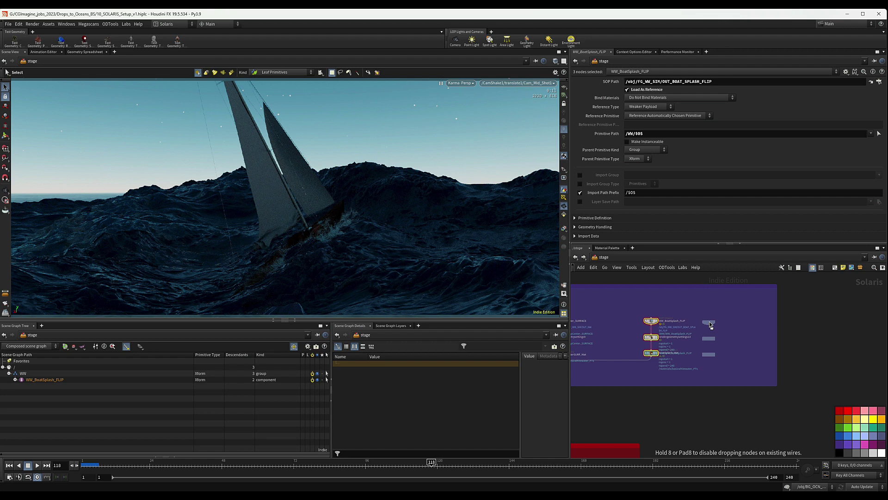
click(711, 325)
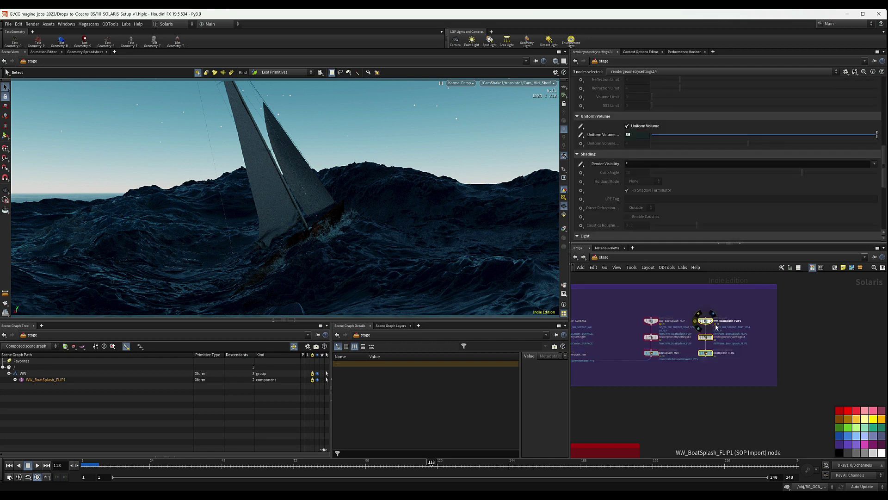
scroll(692, 347, up, 2)
scroll(692, 347, up, 1)
middle_drag(680, 344, 695, 324)
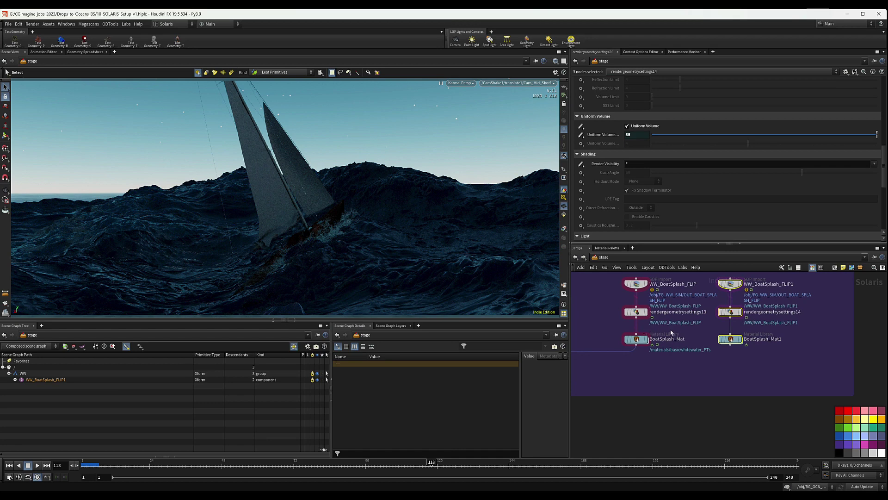
Step: Check the BoatSplash_Mat settings and rename the copied material library BoatSplashWW_Mat
click(637, 339)
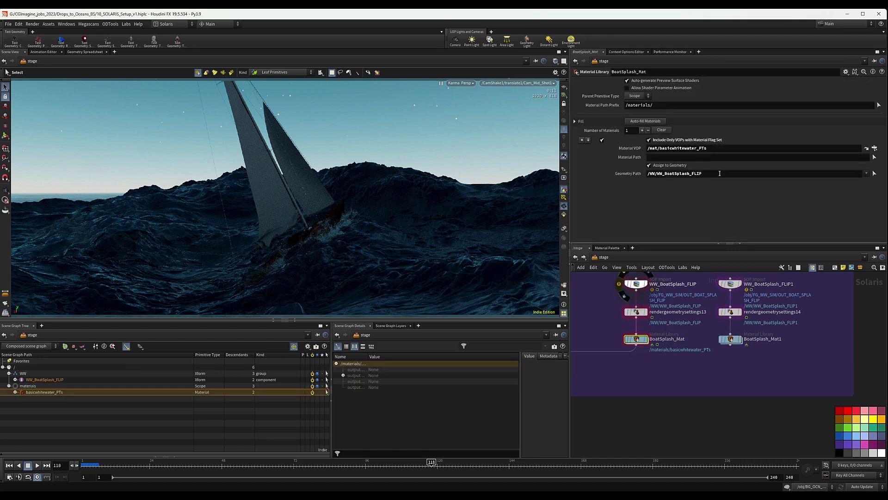
middle_drag(727, 366, 700, 378)
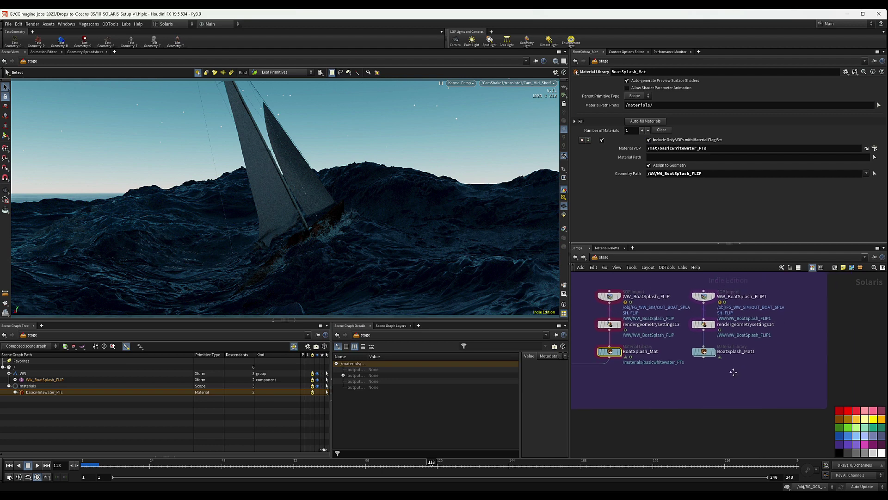
double_click(743, 352)
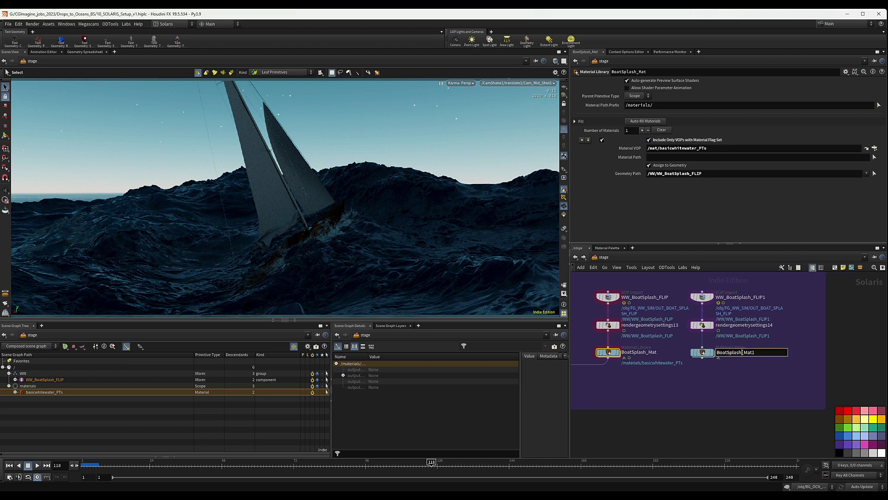
text(WW)
key(BackSpace)
key(Return)
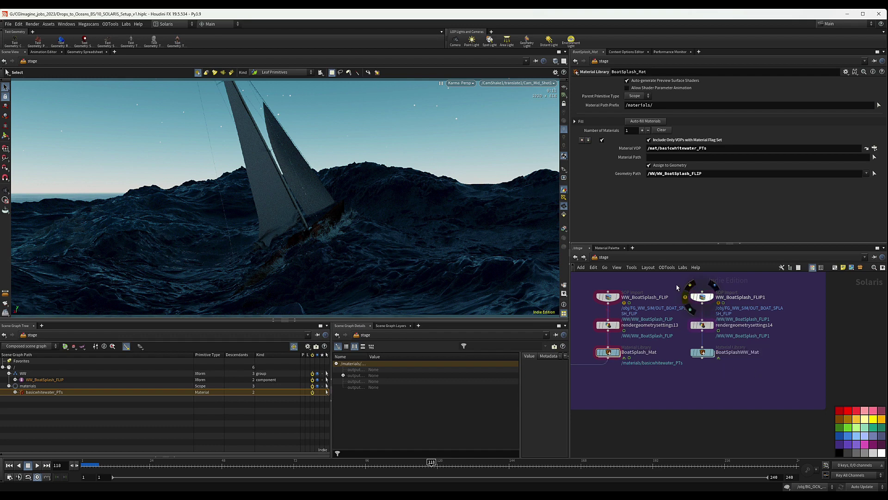
Step: Rename the copied SOP Import node WW_BoatSplash_WW
double_click(747, 297)
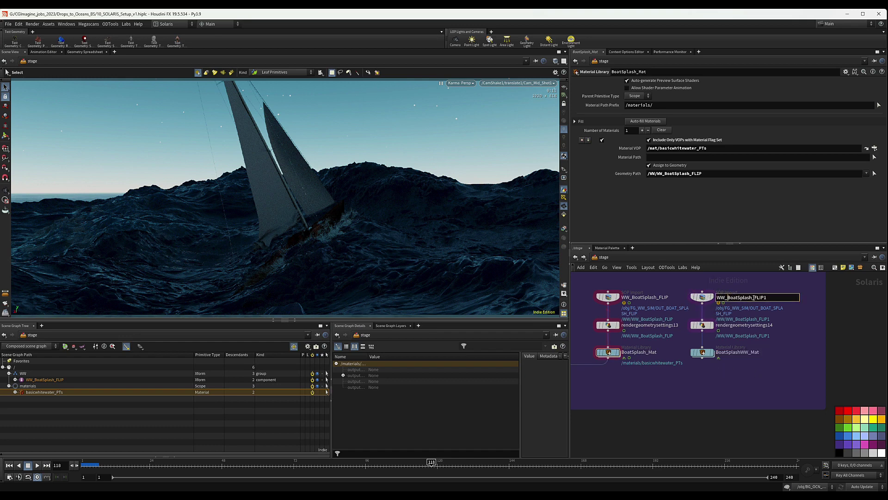
drag(753, 297, 781, 300)
text(WW)
key(Return)
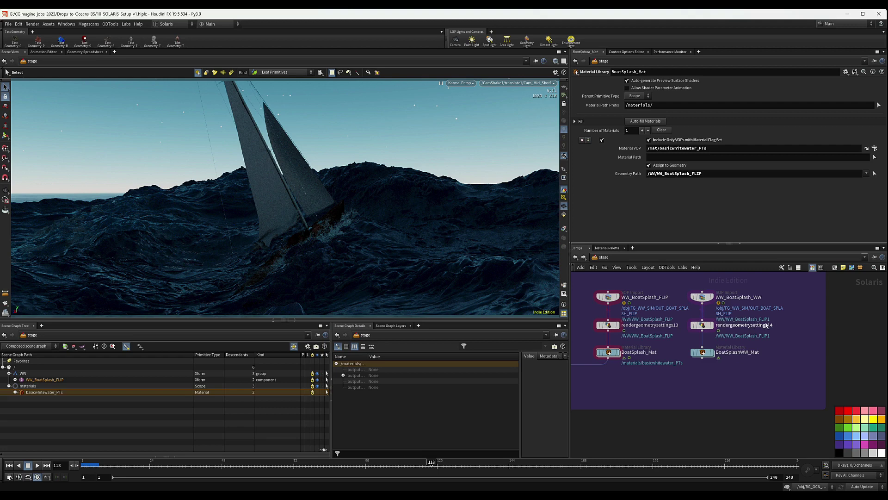
scroll(768, 327, up, 3)
scroll(842, 324, down, 3)
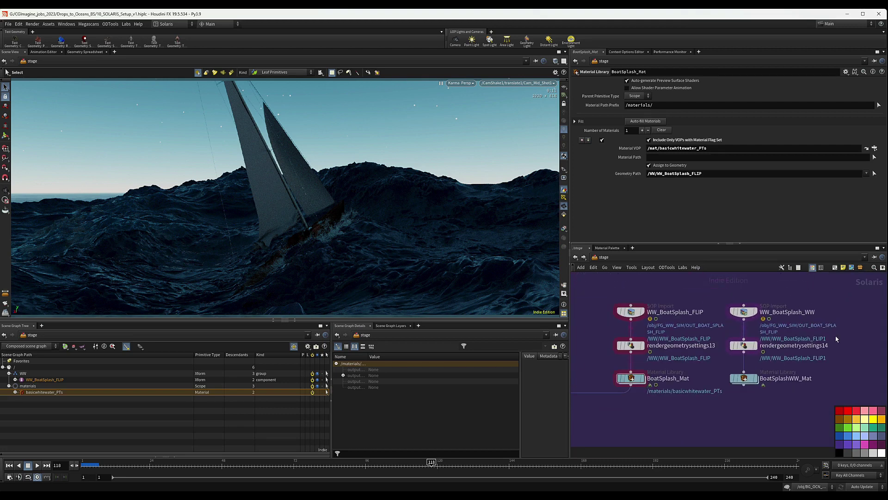
Step: Set the SOP Path of WW_BoatSplash_WW to the OUT_Splash_WW null in FG_WW_SIM
click(740, 311)
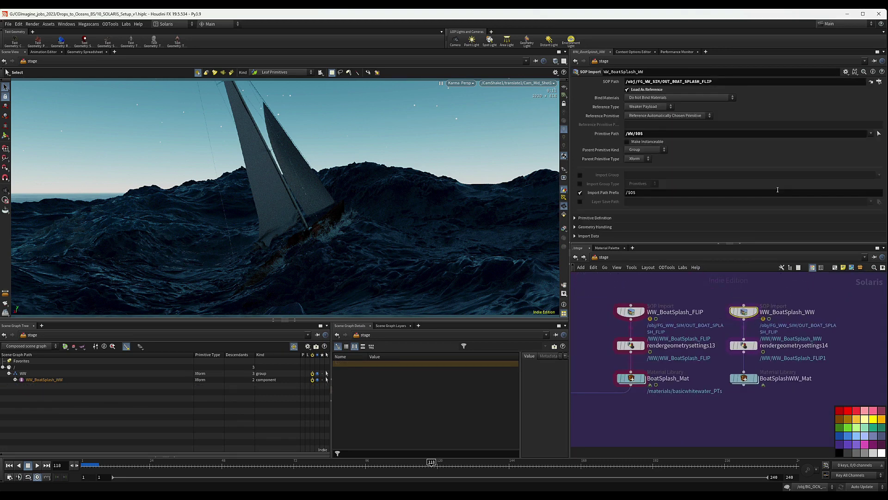
click(879, 82)
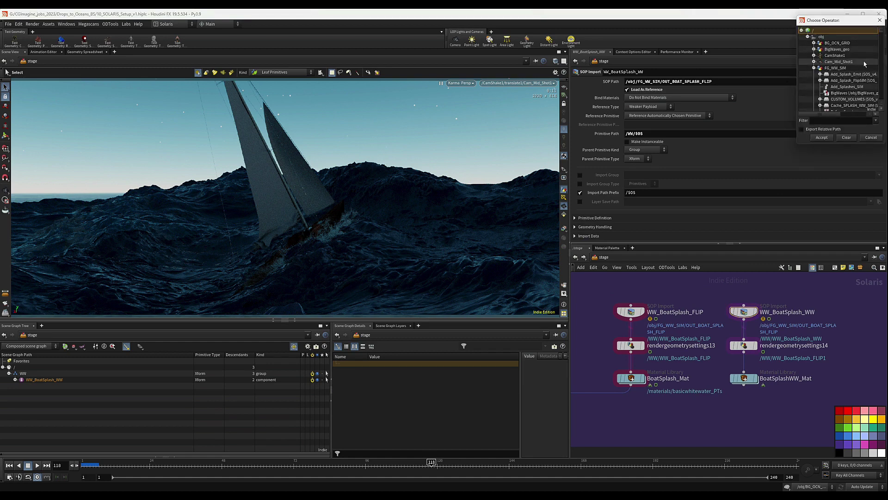
scroll(856, 76, down, 5)
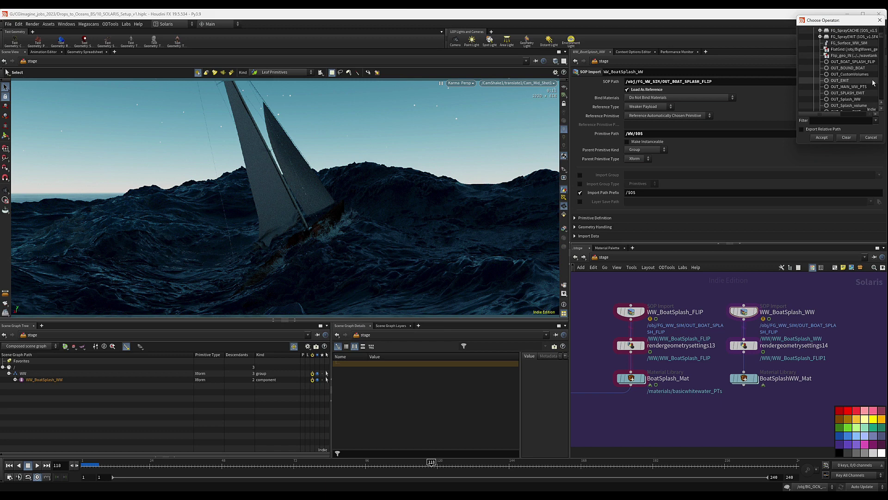
scroll(861, 95, down, 1)
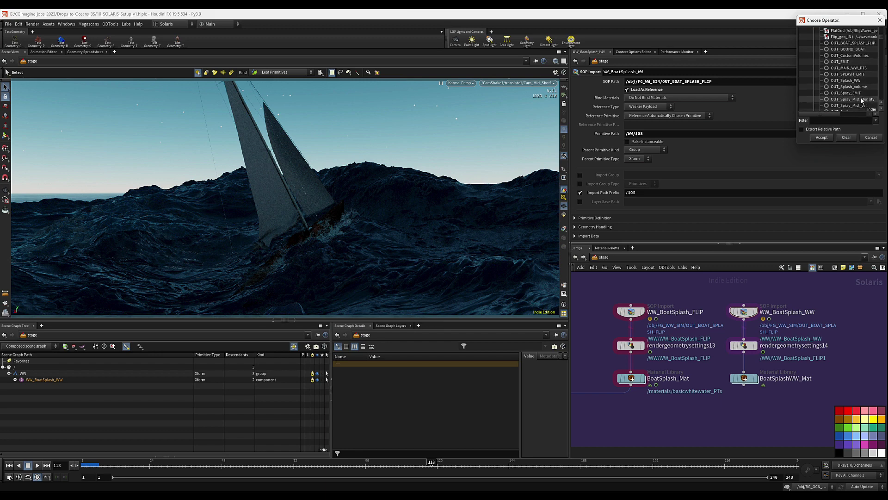
double_click(847, 81)
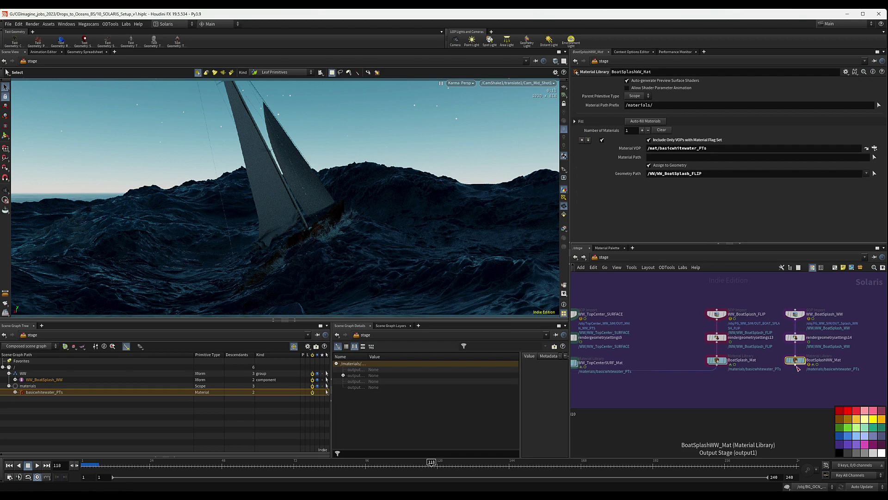
Step: Set the Geometry Path of BoatSplashWW_Mat to the /WW/WW_BoatSplash_WW primitive
click(797, 366)
middle_drag(664, 407, 742, 377)
key(Escape)
middle_drag(856, 350, 780, 376)
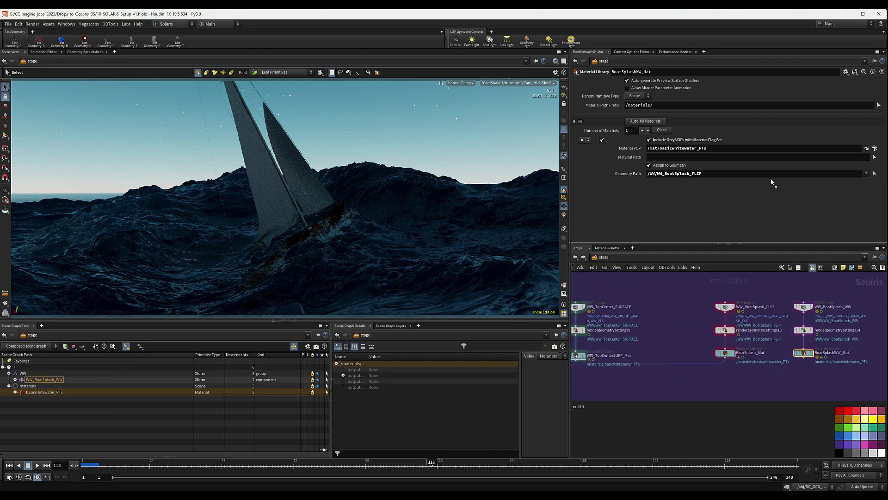
drag(684, 149, 701, 177)
Step: Wire the BoatSplashWW_Mat output into the main-stream merge alongside the FLIP splash branch
scroll(831, 349, down, 4)
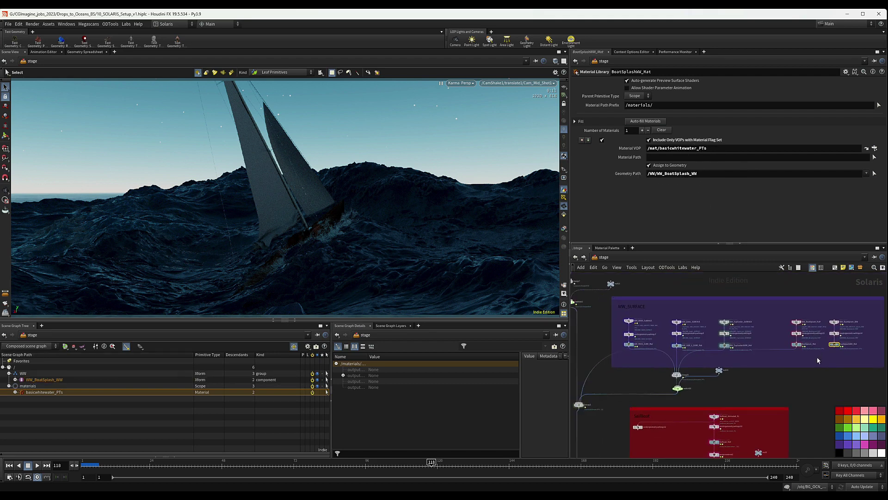
click(835, 348)
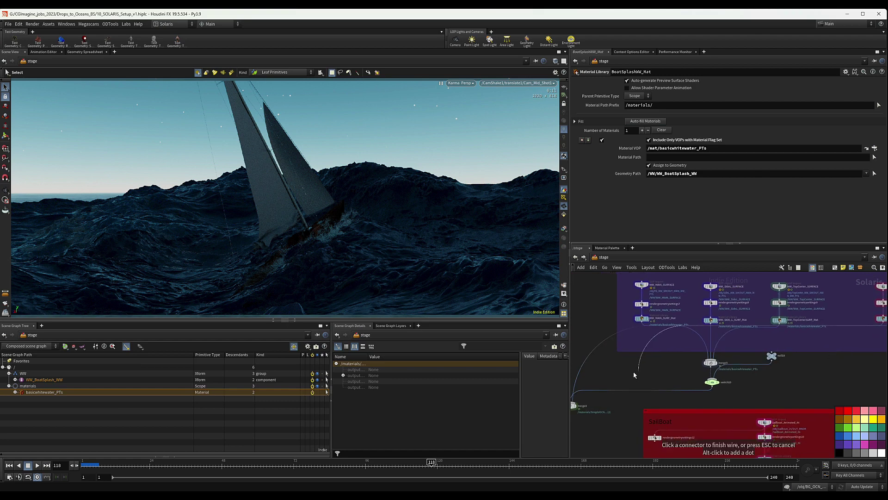
click(646, 388)
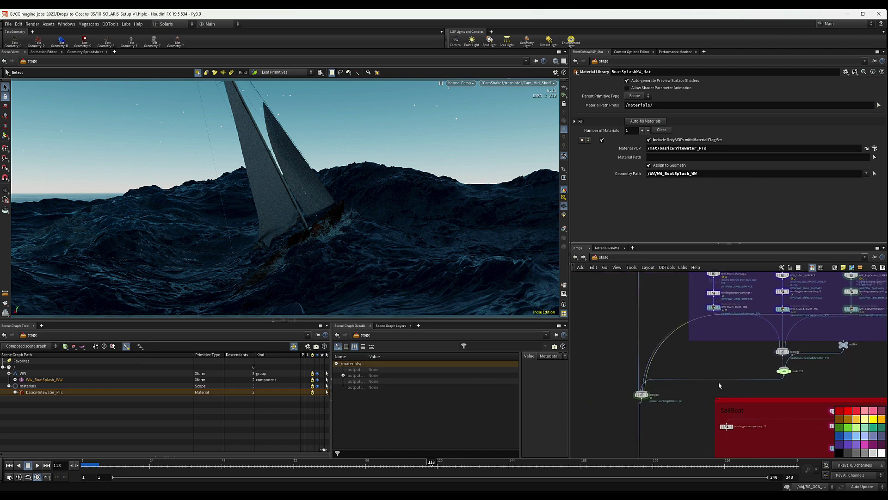
Step: Restart the Karma viewport render to check the boat splash whitewater, and pause it once the splash has resolved
click(471, 84)
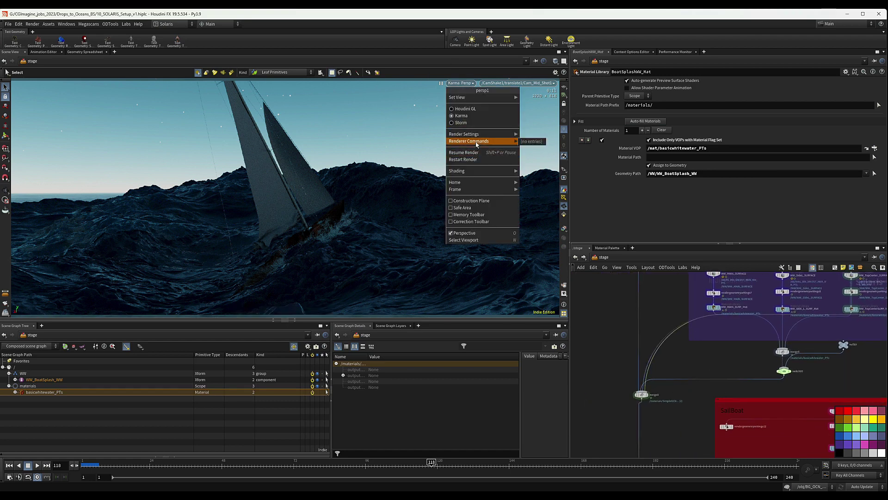
click(463, 160)
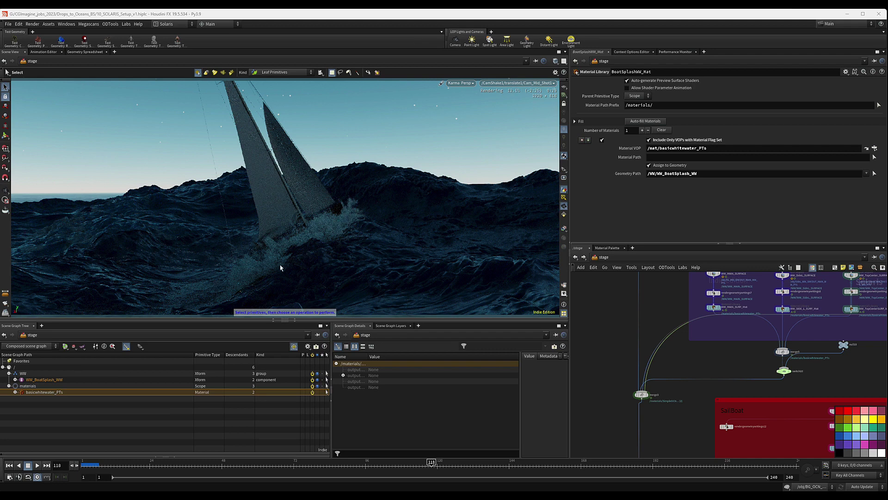
click(472, 84)
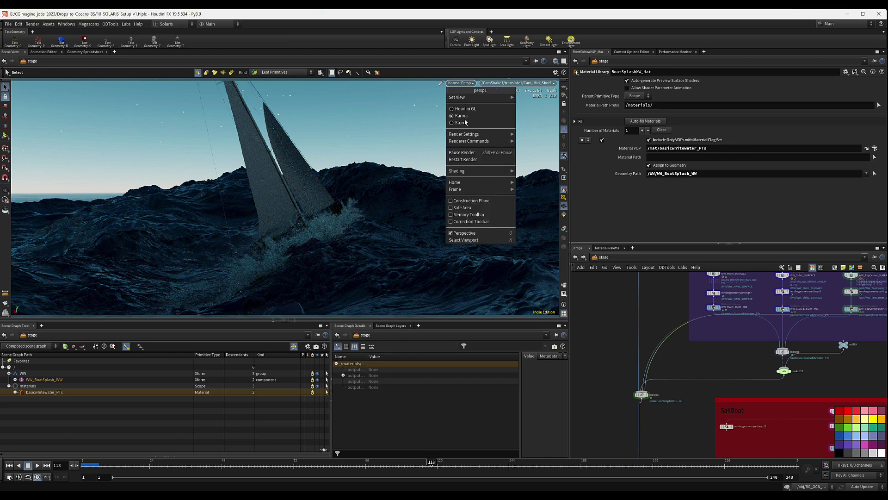
click(466, 153)
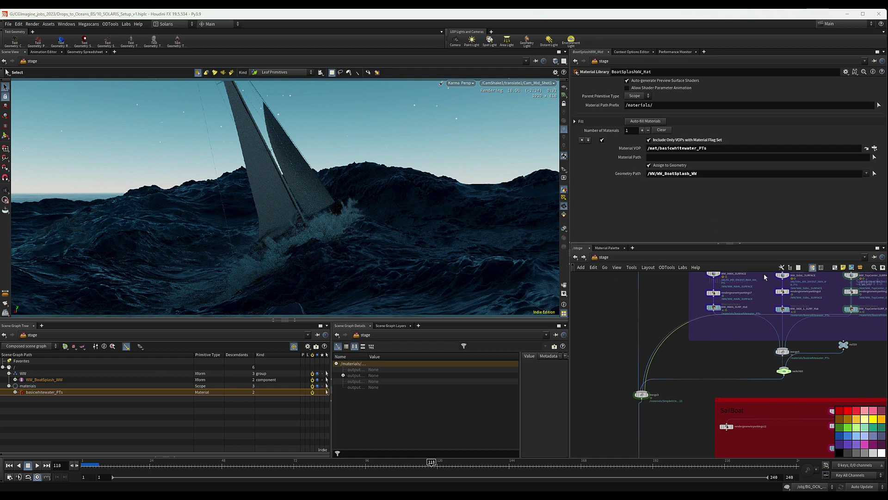
Step: Widen the purple network box to make room for another branch beside the WW_BoatSplash_WW nodes
key(f)
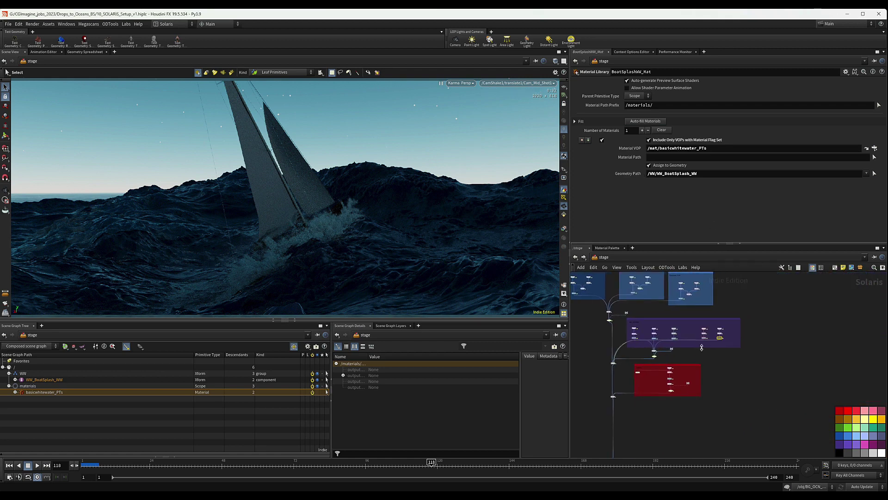
scroll(711, 330, up, 3)
drag(745, 306, 780, 309)
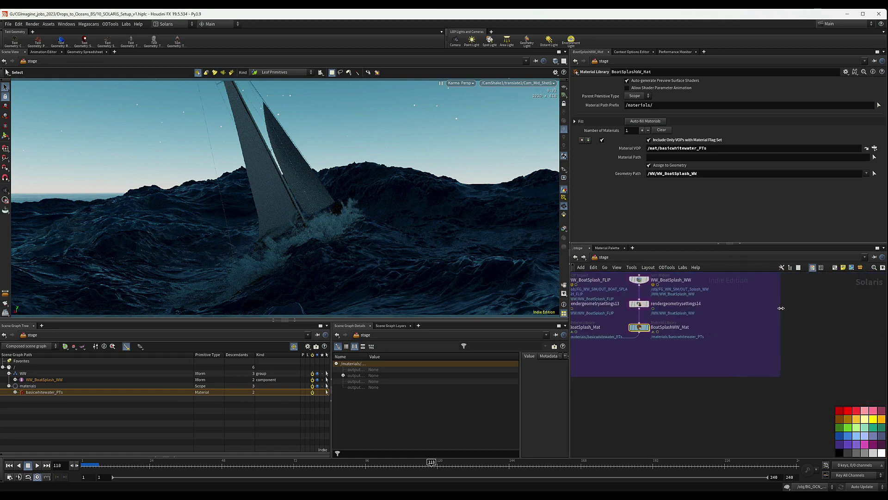
middle_drag(759, 313, 757, 359)
scroll(757, 359, down, 1)
middle_drag(724, 335, 693, 333)
Step: Duplicate the WW_BoatSplash_WW import, render geometry settings and material library nodes beside the originals
drag(680, 324, 611, 398)
alt+drag(628, 336, 704, 339)
scroll(731, 326, up, 4)
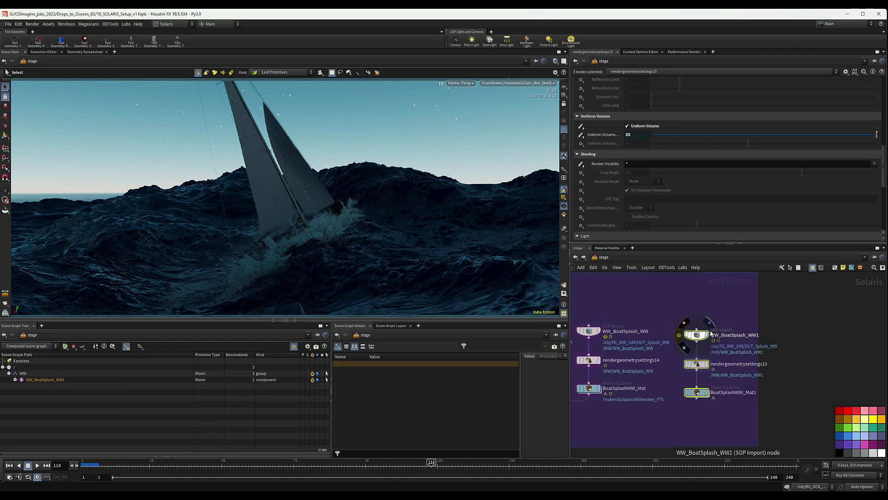
Step: Rename the copied SOP Import node WW_BoatSplash_MIST
double_click(741, 332)
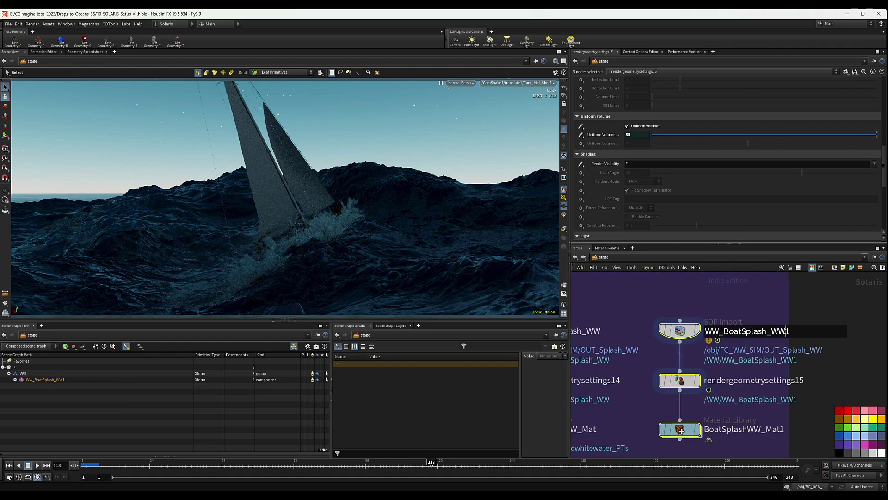
drag(791, 331, 773, 332)
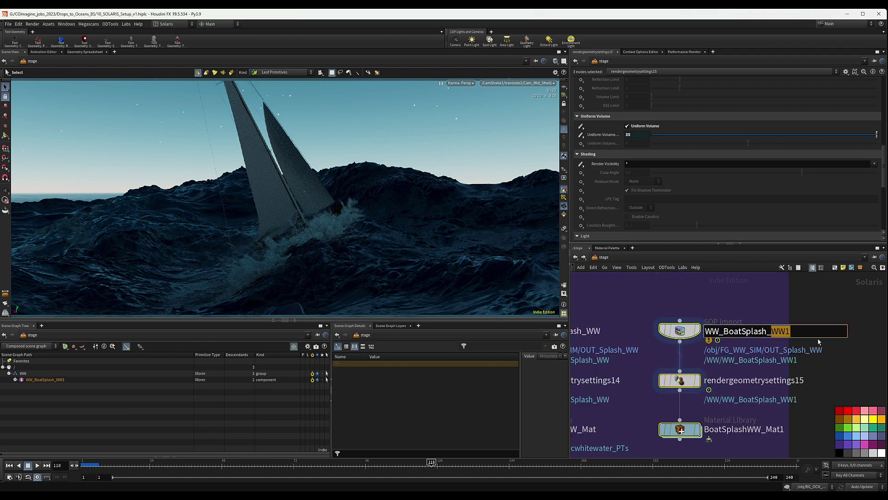
text(MIST)
key(Return)
scroll(773, 315, down, 3)
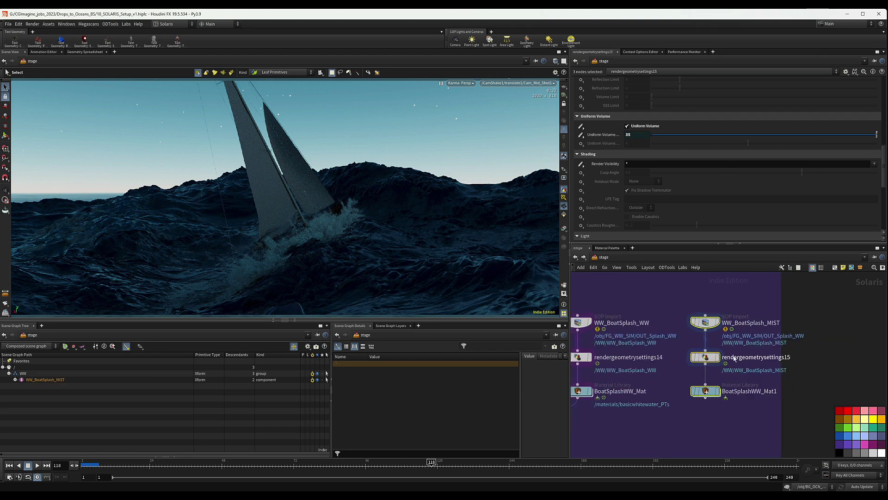
Step: Turn off Uniform Volume on the mist branch's render geometry settings and set the parameter beneath it to Do Nothing
click(705, 356)
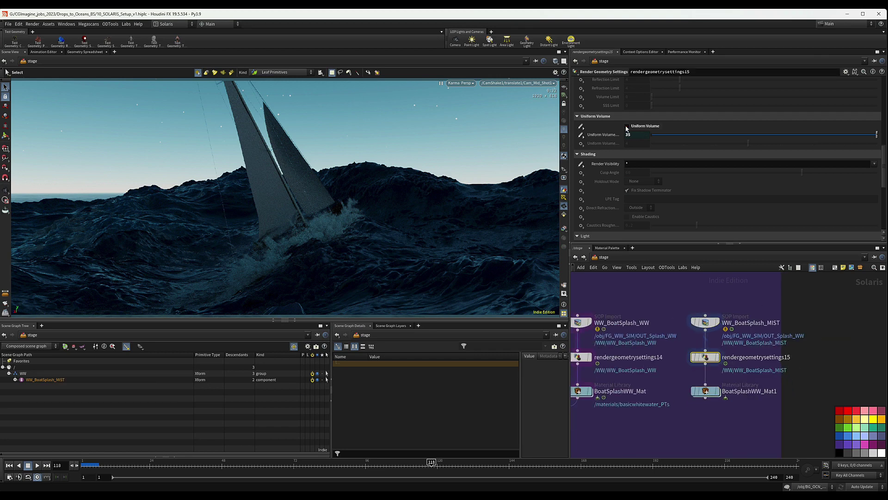
right_click(609, 135)
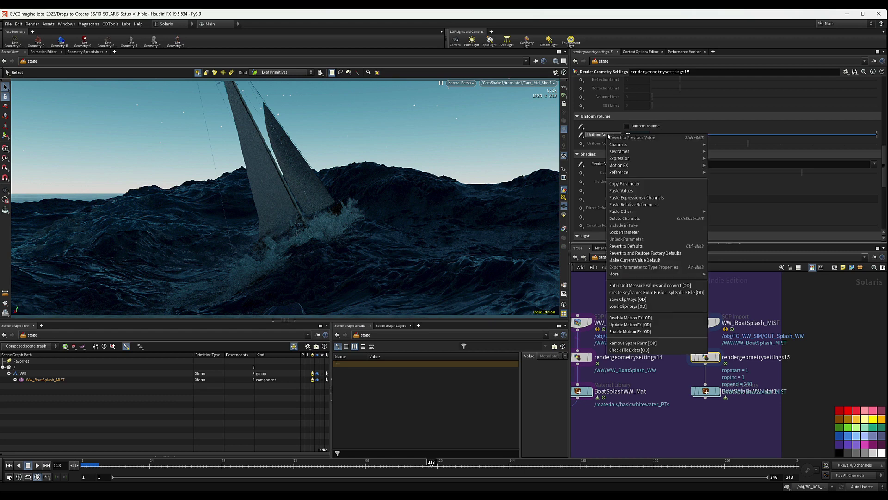
click(581, 134)
click(581, 135)
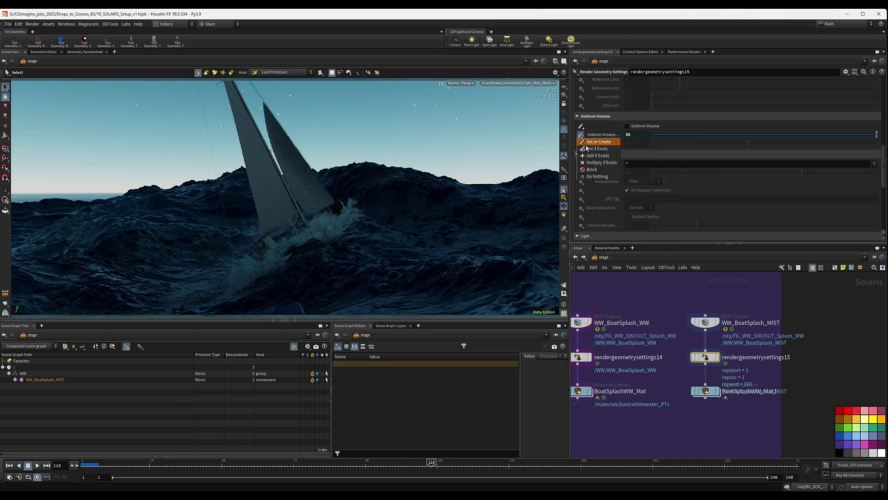
click(594, 176)
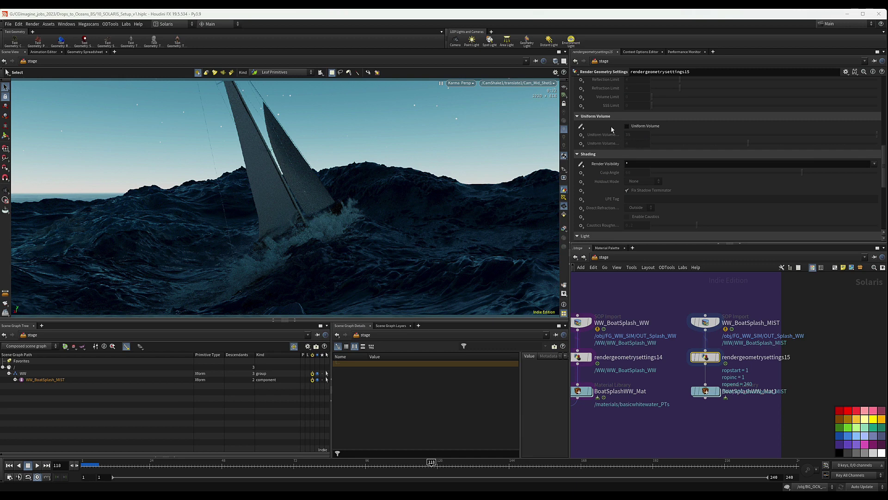
Step: Replace the mist branch's render geometry settings node with a fresh Render Geometry Settings node between the import and the material library
key(Delete)
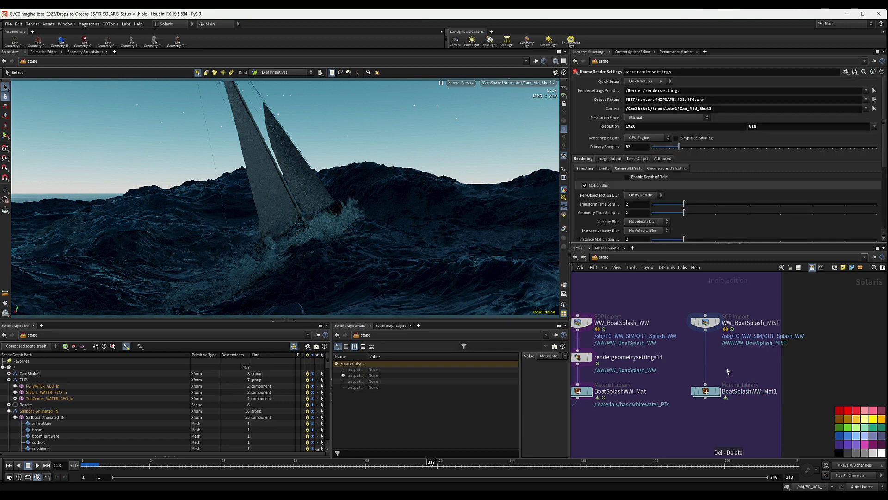
key(Tab)
text(geo)
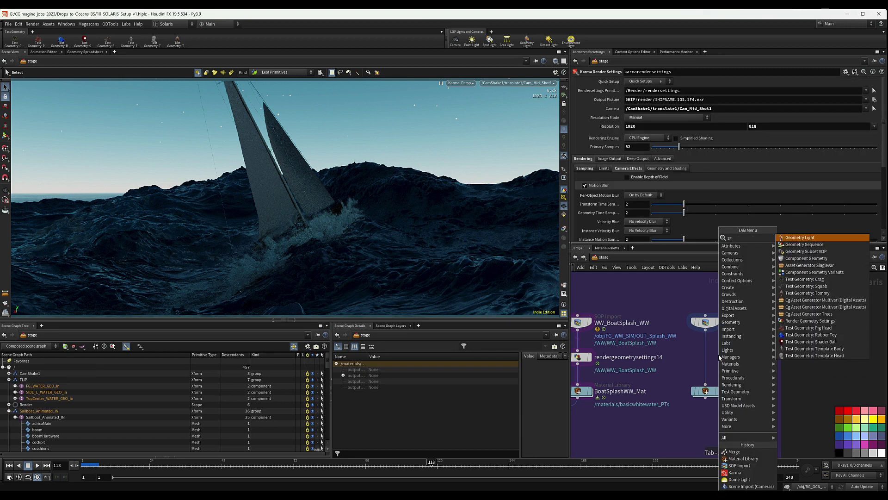
key(Down)
key(Down)
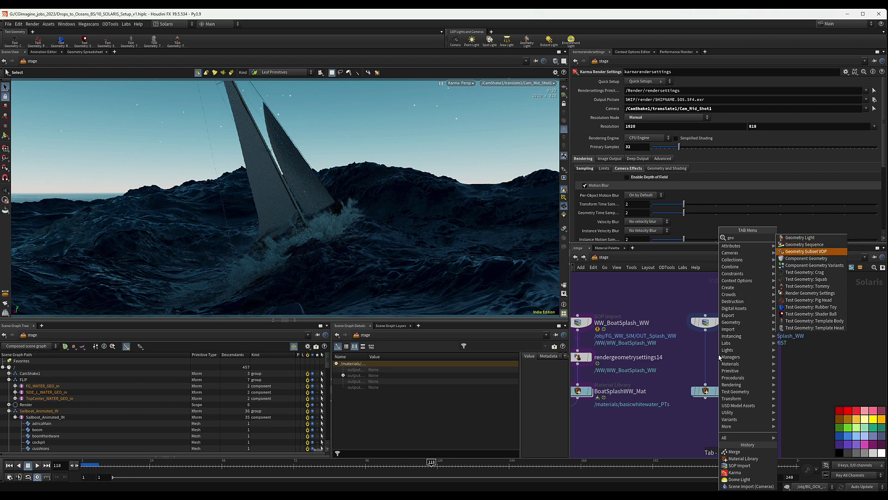
key(Down)
key(Down)
key(Down)
key(Down)
key(Down)
key(Down)
key(Down)
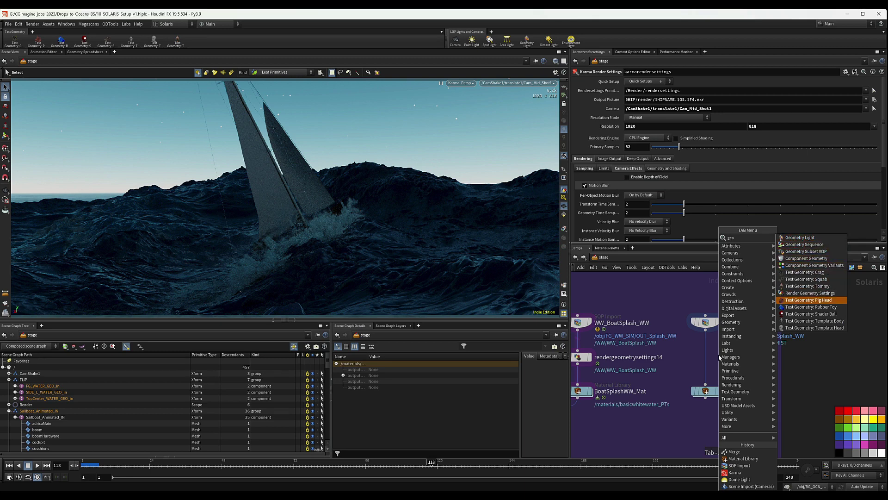
key(Up)
key(Return)
click(719, 356)
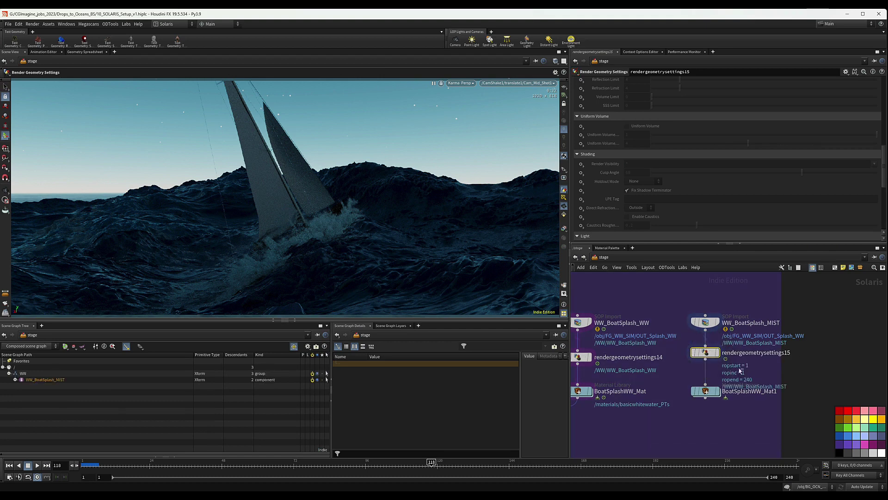
Step: Look through the render geometry settings of the mist branch and delete that node
scroll(658, 141, up, 10)
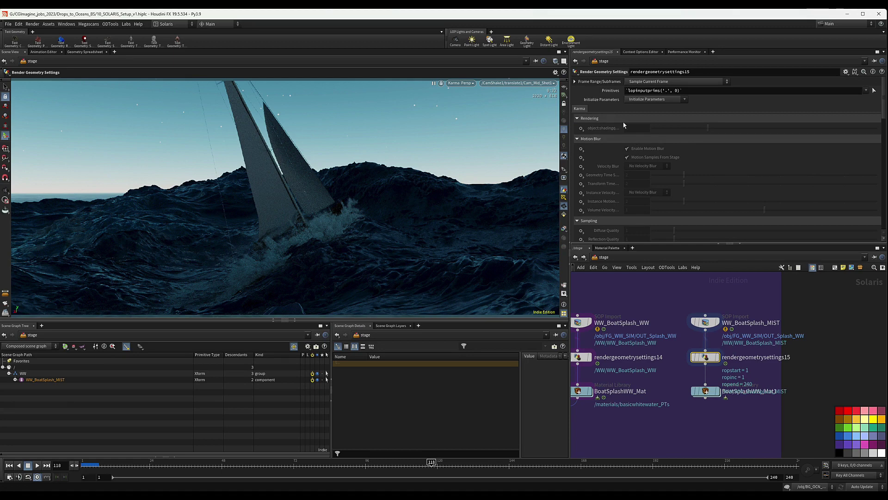
key(Delete)
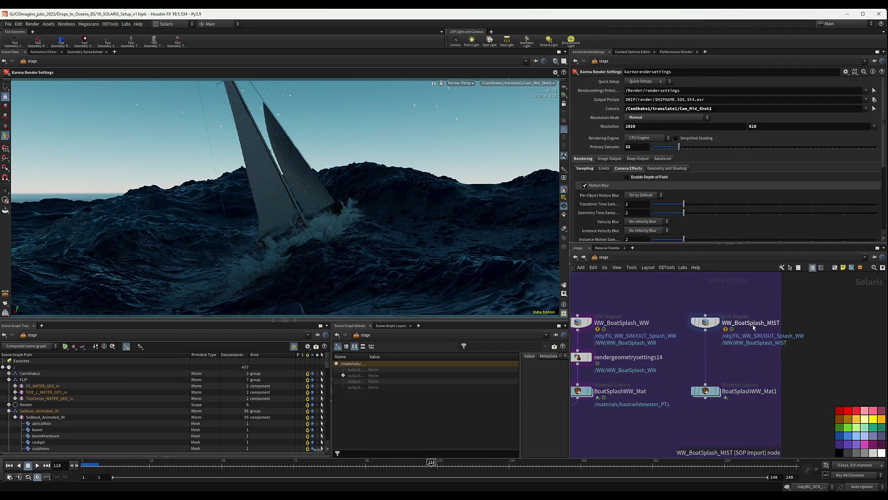
Step: Rename the mist branch's copied Material Library node BoatSplashMist_Mat
click(749, 391)
double_click(755, 391)
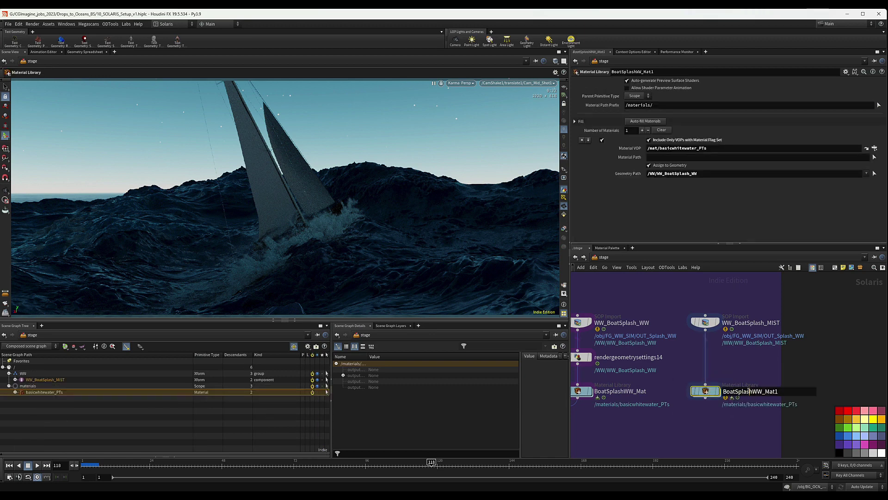
drag(763, 392, 752, 392)
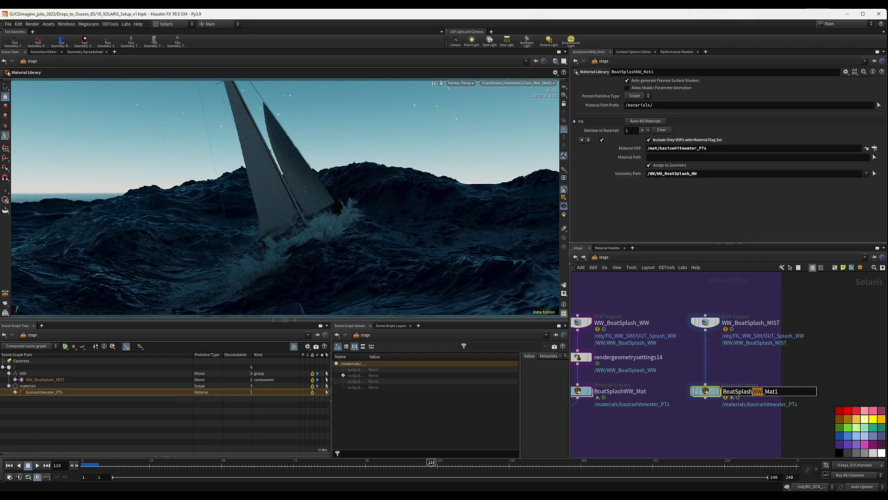
text(Mist)
key(Return)
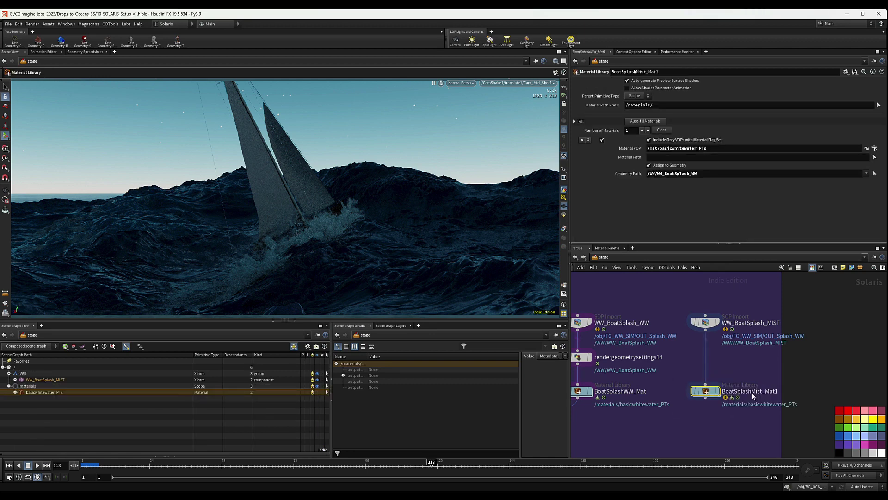
double_click(780, 392)
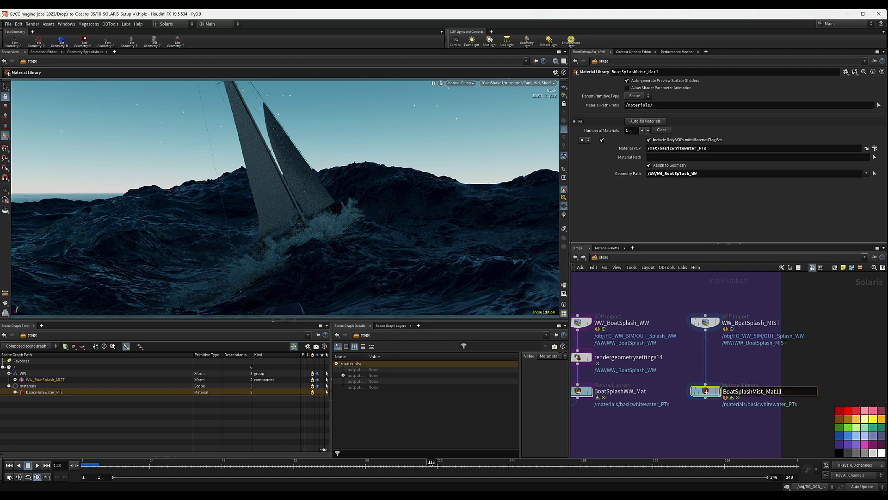
key(Return)
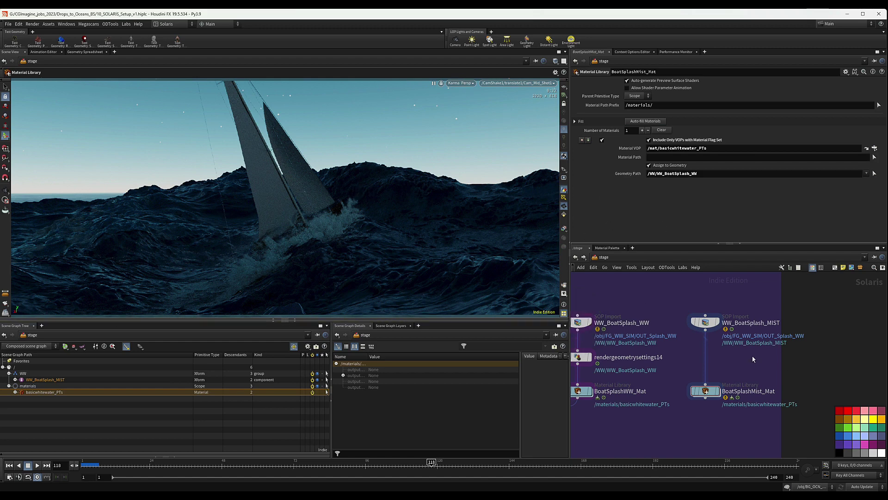
Step: Align the mist branch nodes and set the Geometry Path of BoatSplashMist_Mat to the /WW/WW_BoatSplash_MIST primitive
scroll(718, 347, down, 1)
scroll(717, 346, down, 3)
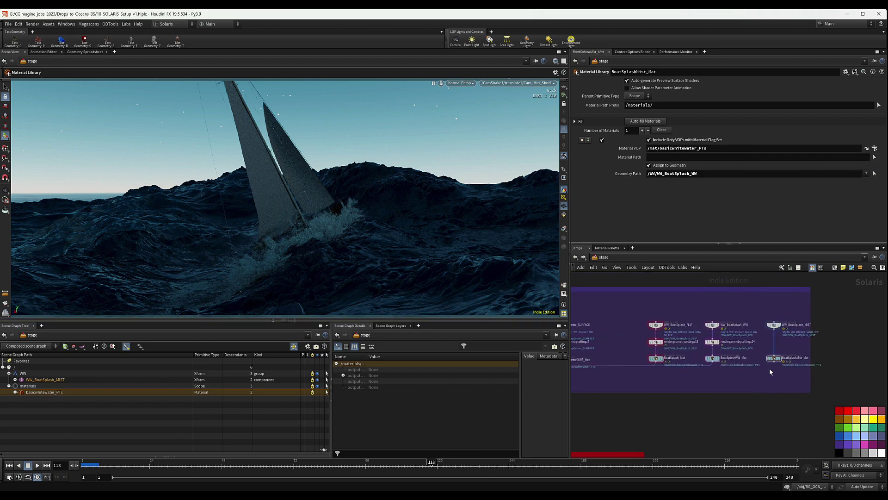
drag(771, 361, 774, 362)
drag(774, 326, 769, 327)
drag(46, 380, 692, 174)
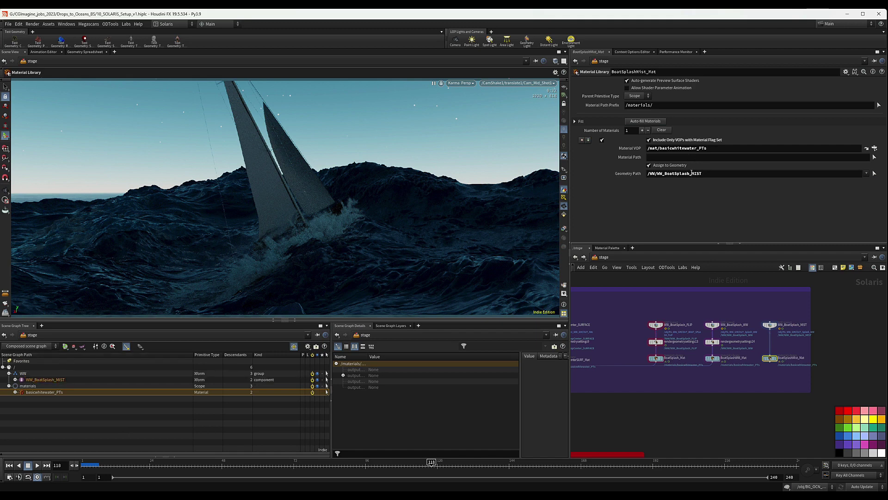
click(602, 258)
click(593, 255)
scroll(765, 359, up, 4)
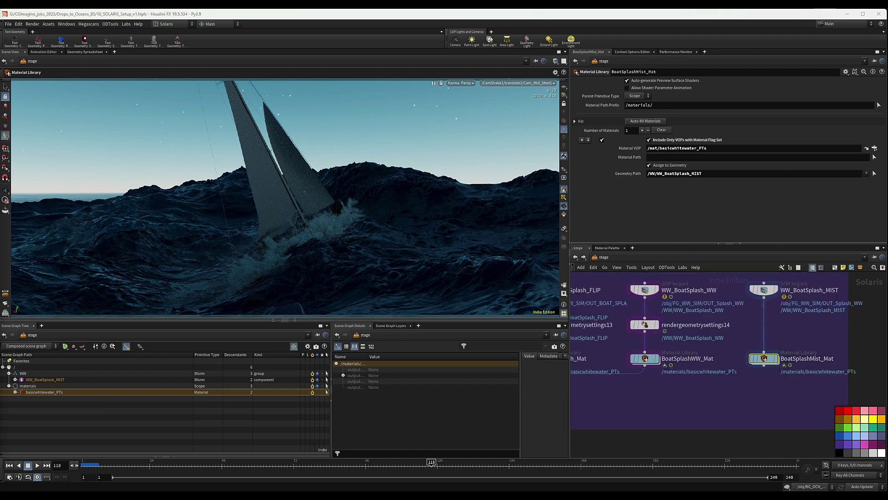
Step: Add an XPU Pyro Preview shader inside BoatSplashMist_Mat and name it mist
scroll(765, 360, down, 3)
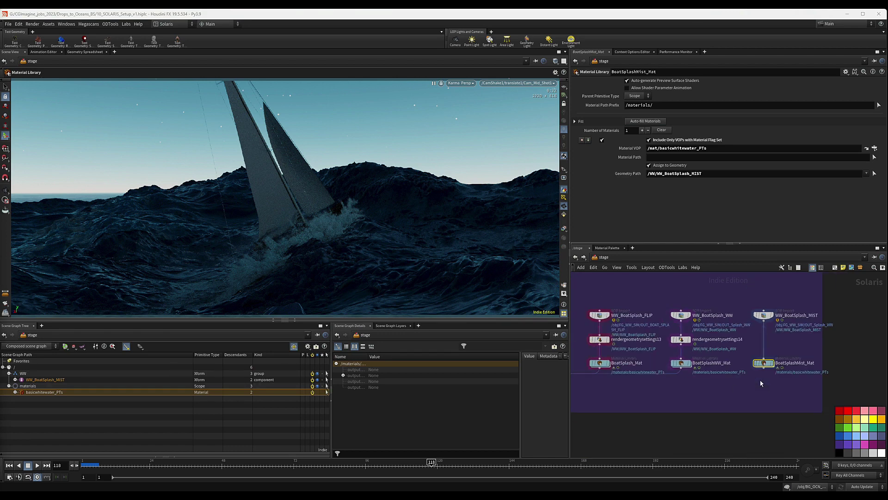
double_click(763, 364)
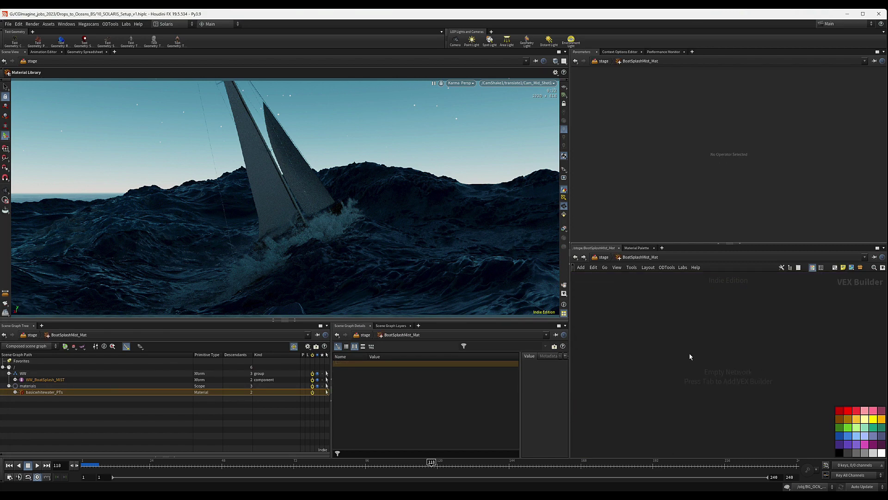
key(Tab)
text(xpu)
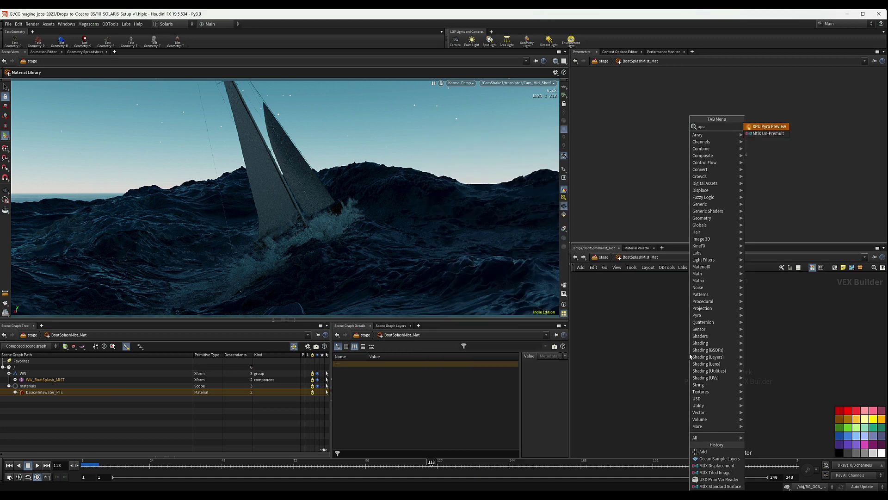
key(Return)
click(690, 354)
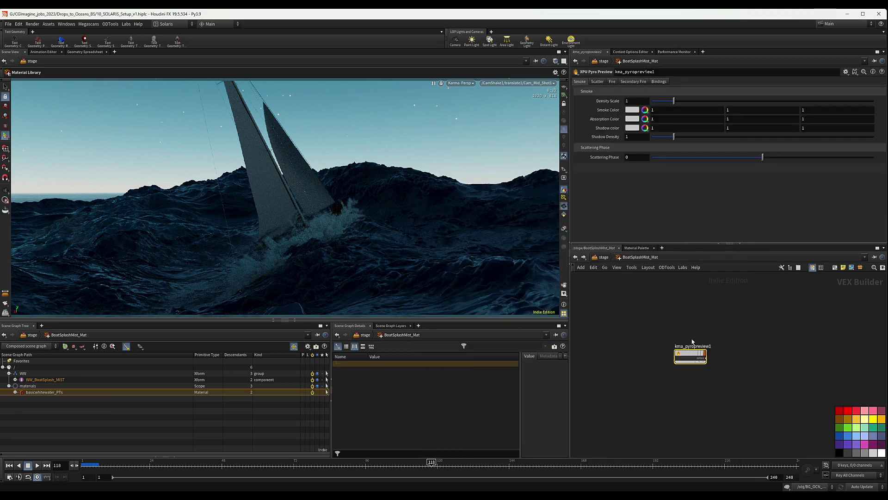
click(697, 339)
text(mist)
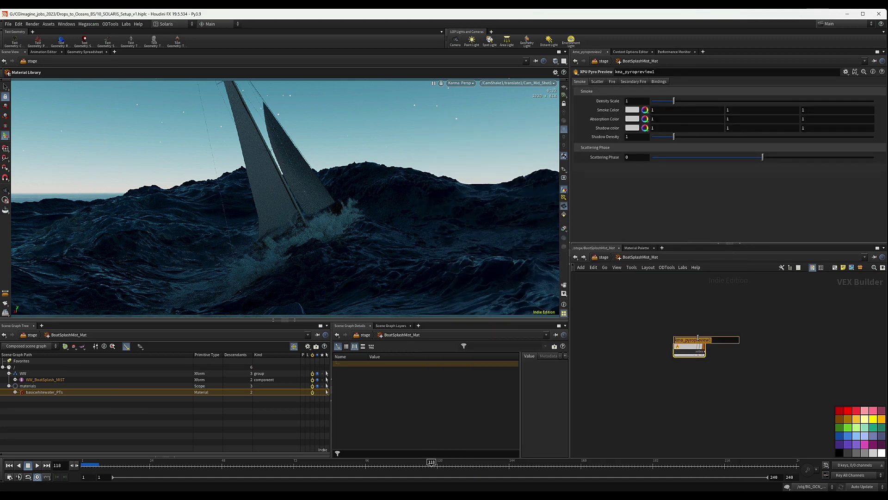
key(Return)
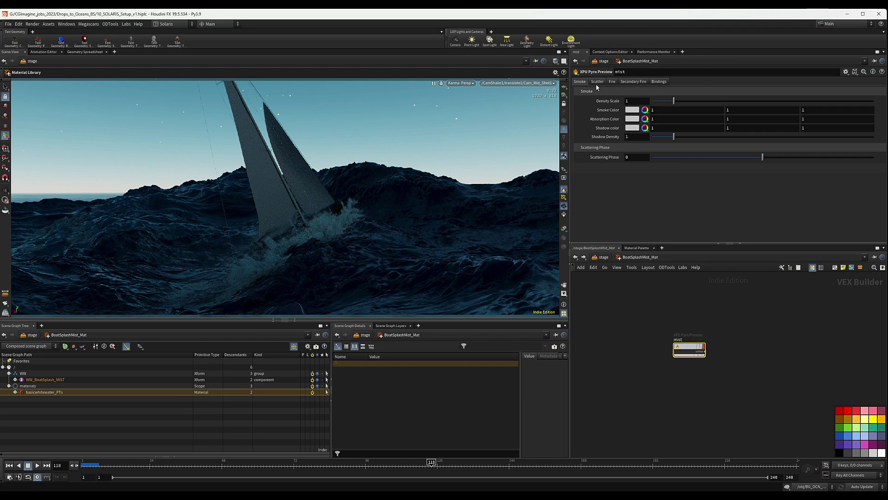
Step: Point the Material VOP of BoatSplashMist_Mat to its own shader, /stage/BoatSplashMist_Mat/mist
click(634, 100)
click(597, 81)
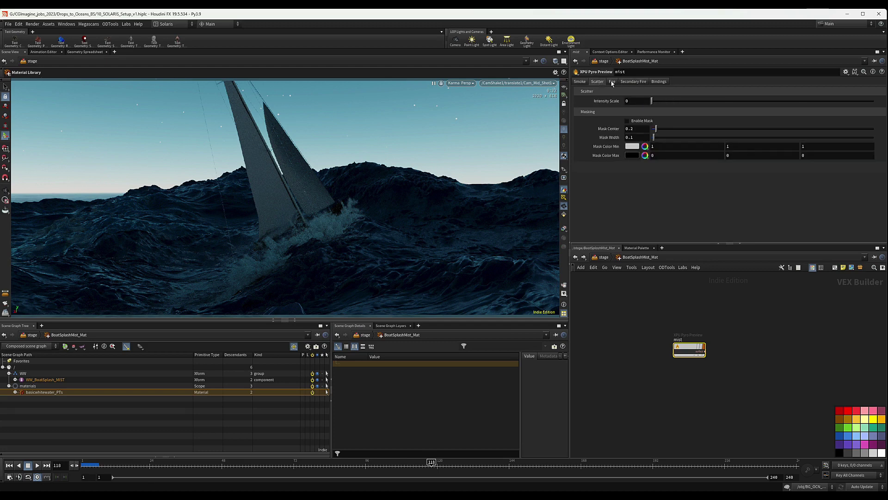
click(612, 82)
click(579, 82)
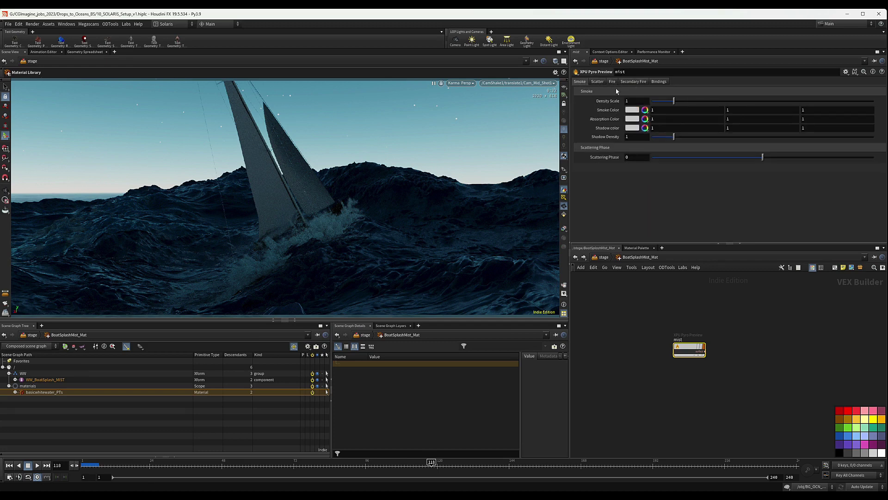
click(603, 257)
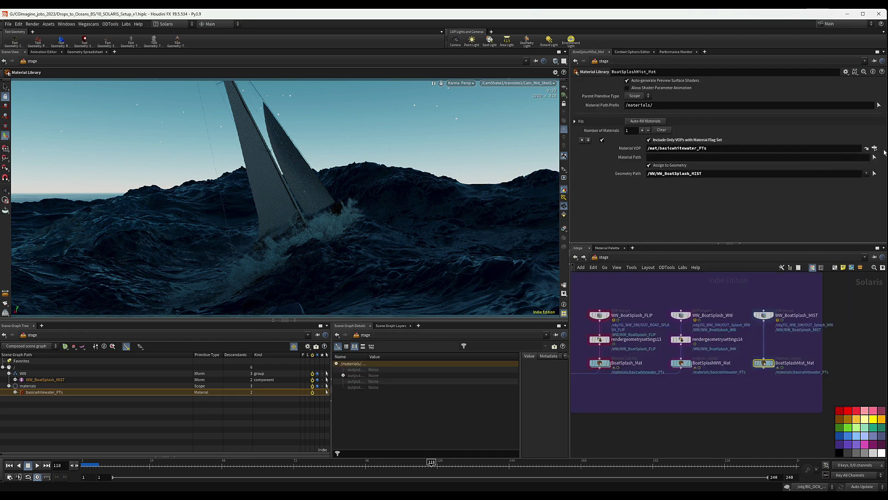
click(875, 148)
scroll(843, 157, down, 3)
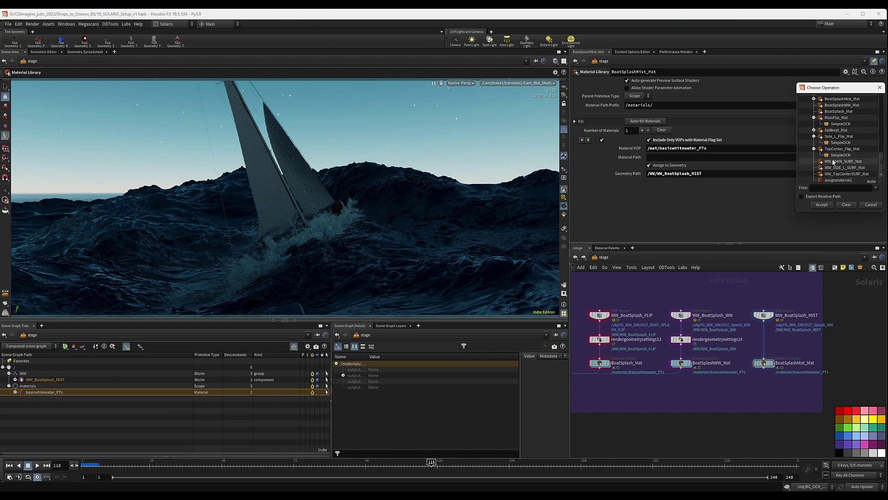
scroll(833, 130, up, 1)
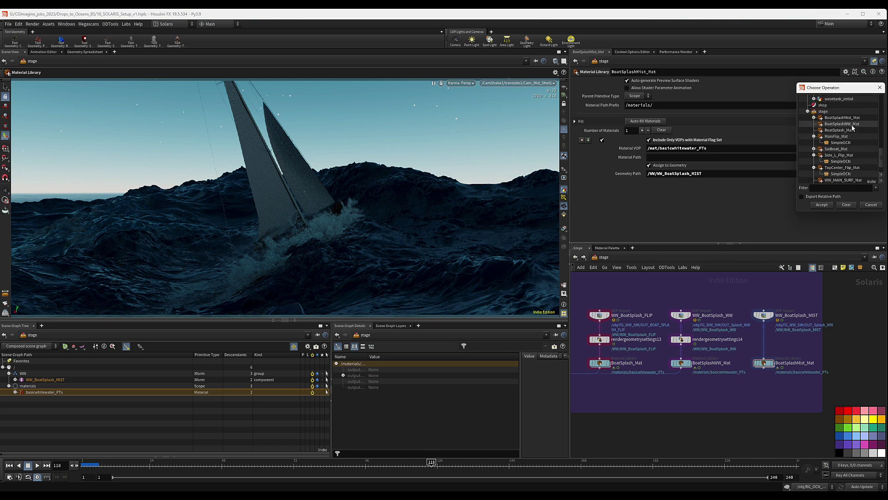
click(814, 118)
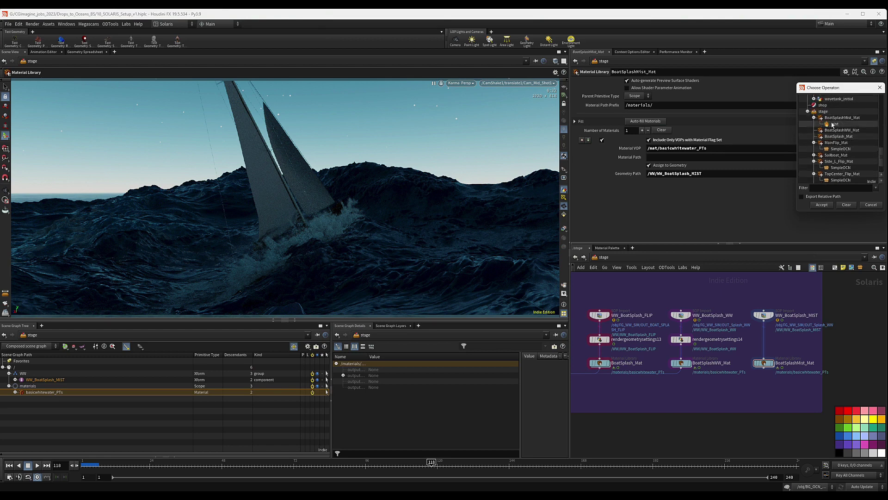
double_click(835, 125)
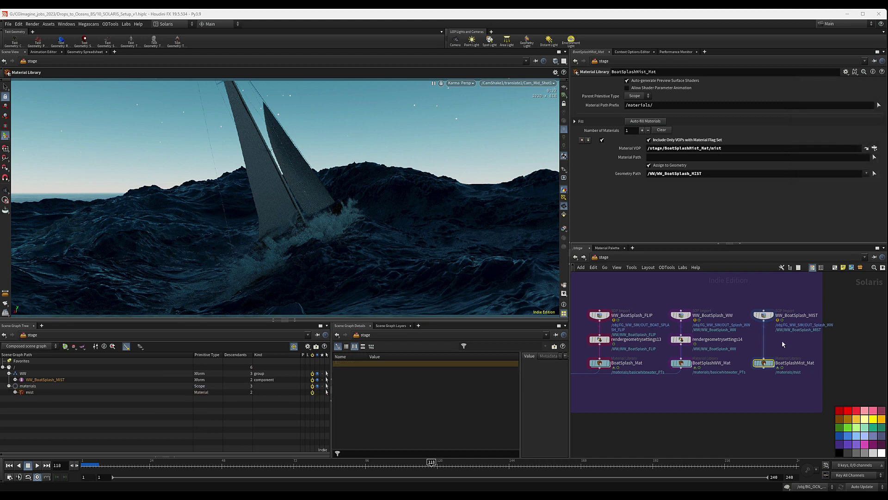
Step: Wire BoatSplashMist_Mat into merge3 on the main stream and restart the viewport's Karma render
scroll(782, 340, down, 5)
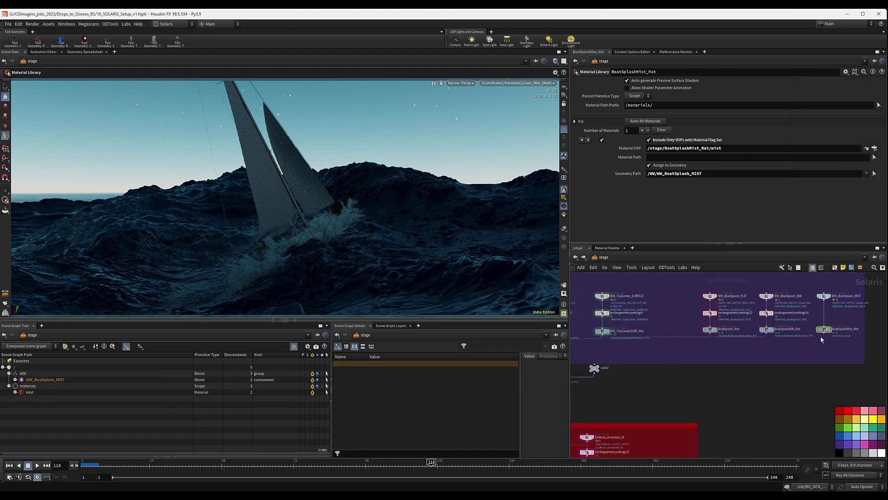
scroll(779, 352, up, 2)
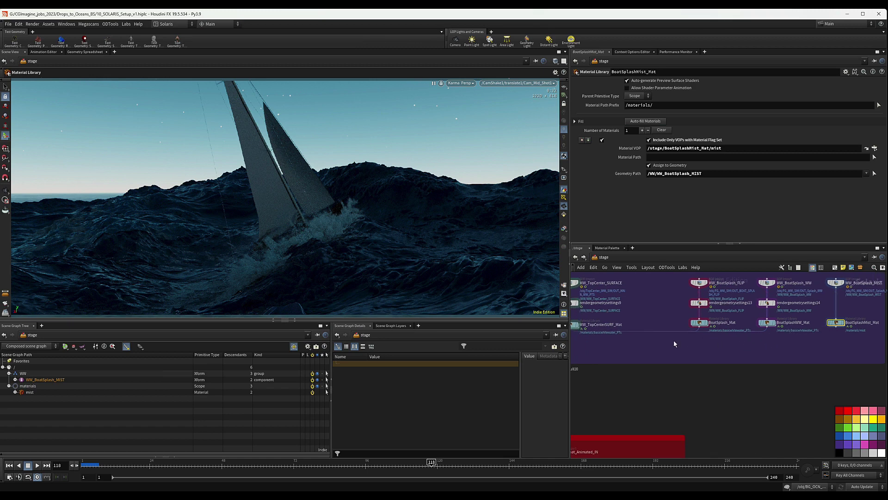
scroll(781, 360, down, 1)
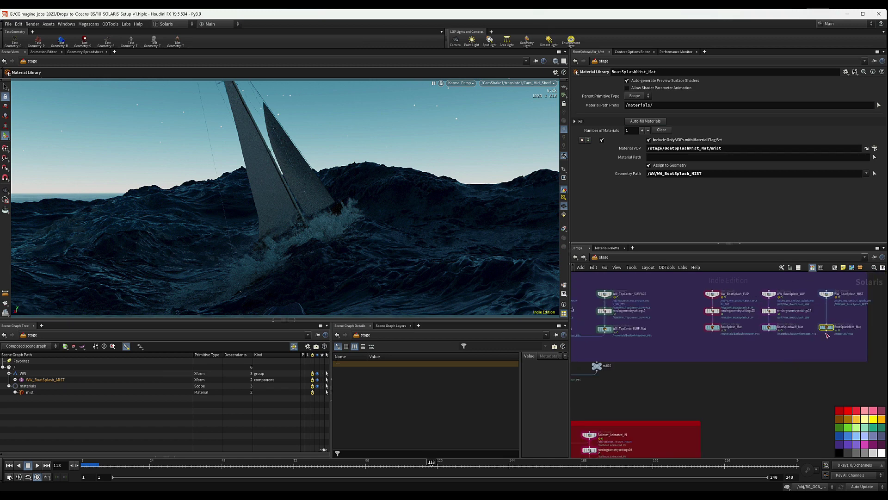
click(827, 331)
middle_drag(647, 360, 669, 367)
click(630, 386)
middle_drag(721, 389, 685, 358)
scroll(685, 357, down, 3)
middle_drag(856, 325, 799, 339)
scroll(799, 333, up, 4)
drag(782, 321, 781, 329)
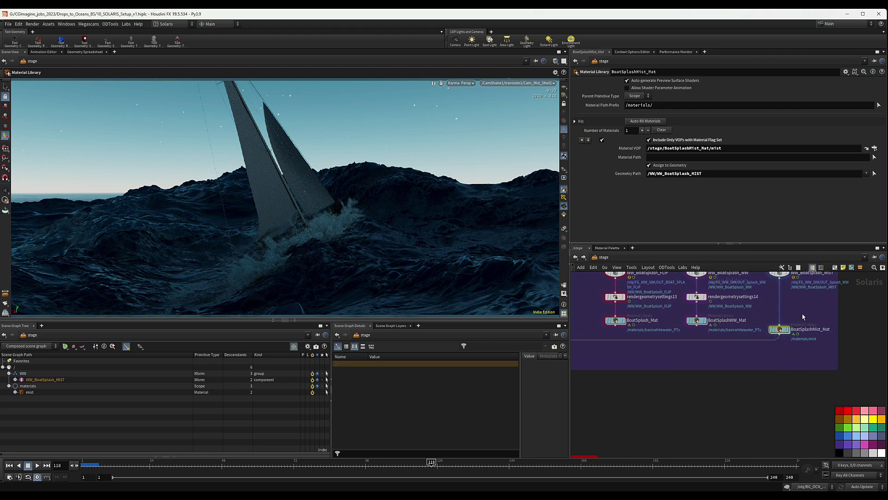
click(467, 83)
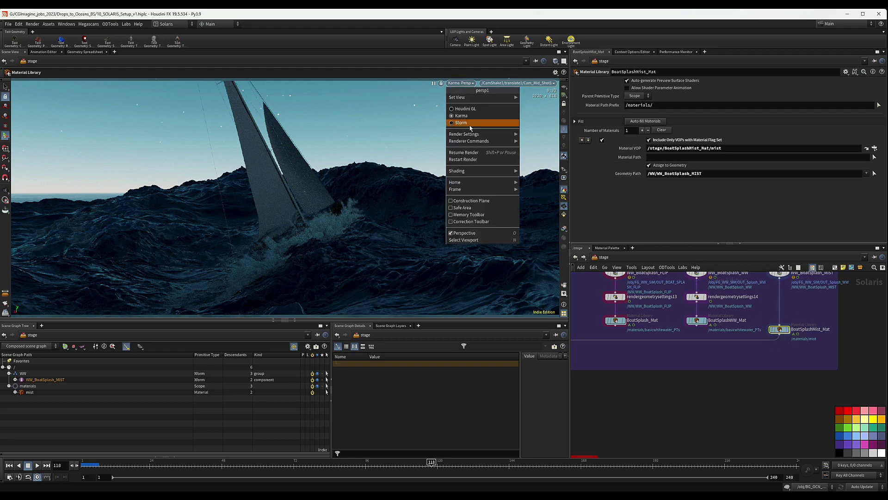
click(469, 160)
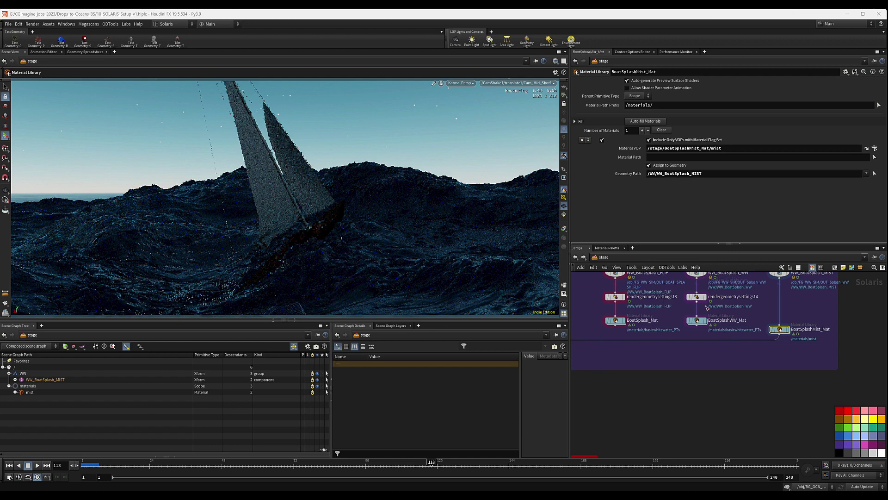
Step: Set the SOP Path of the WW_BoatSplash_MIST import to /obj/FG_WW_SIM/OUT_Splash_volume
middle_drag(806, 325, 795, 349)
click(769, 297)
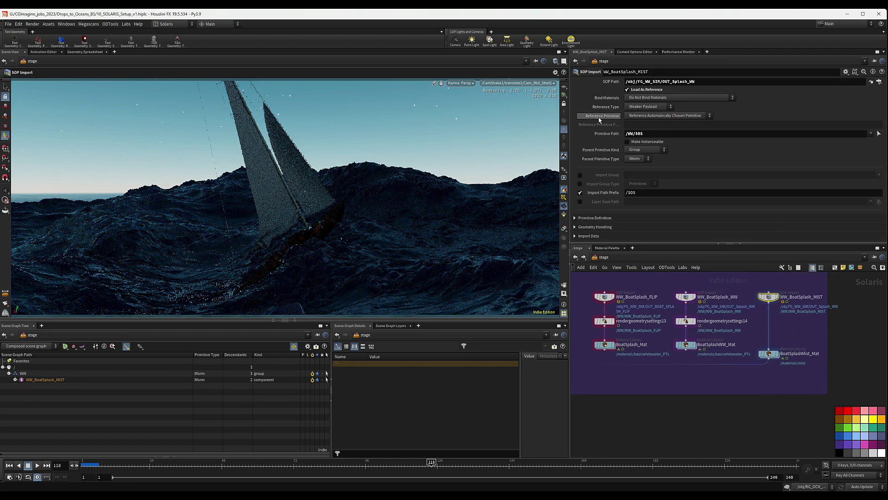
click(880, 81)
scroll(859, 90, up, 3)
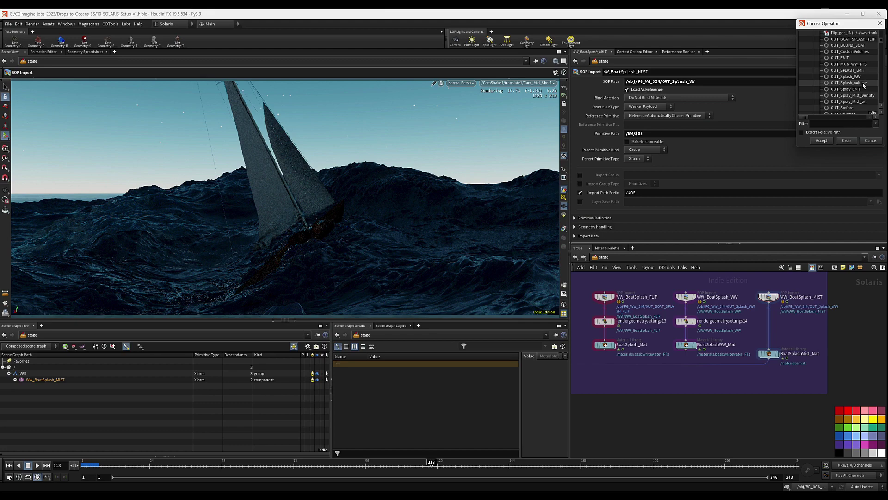
double_click(864, 85)
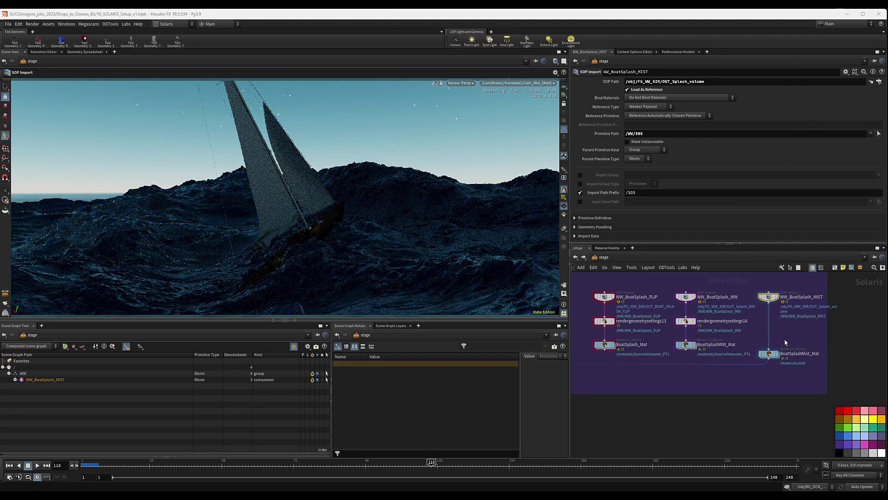
Step: Examine the volume of the OUT_Splash_volume node inside FG_WW_SIM at object level and return to the stage network
click(769, 354)
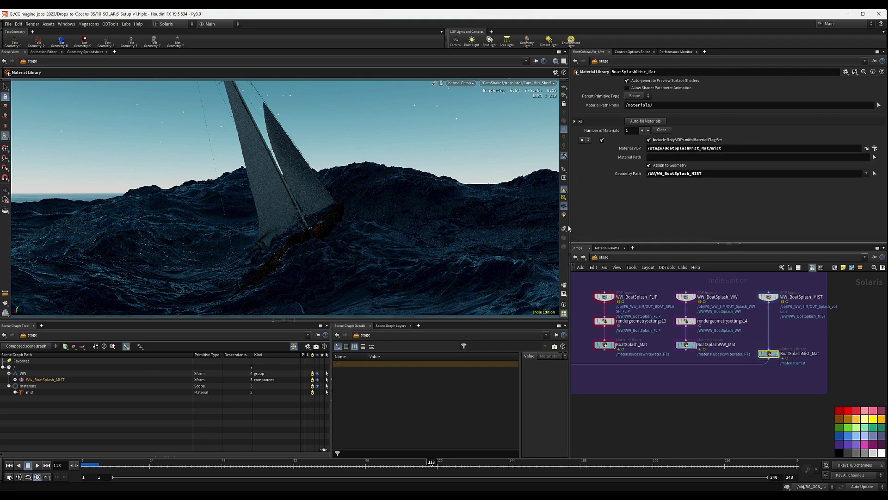
click(604, 258)
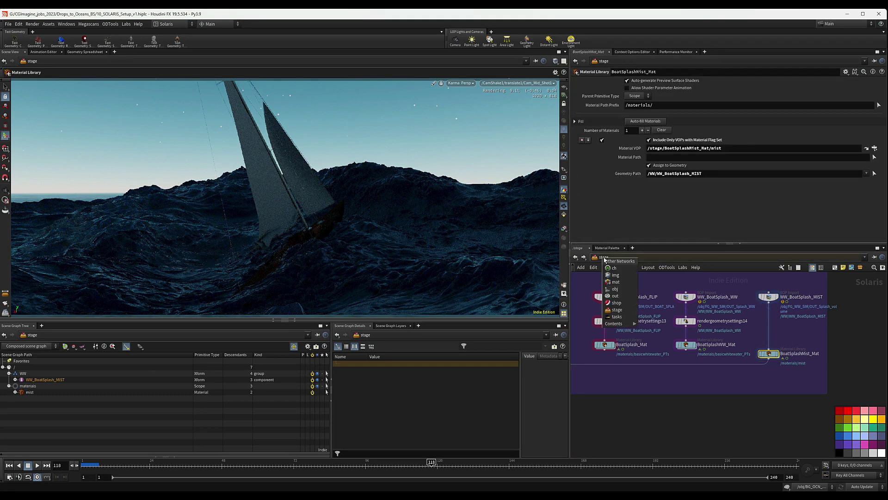
click(616, 289)
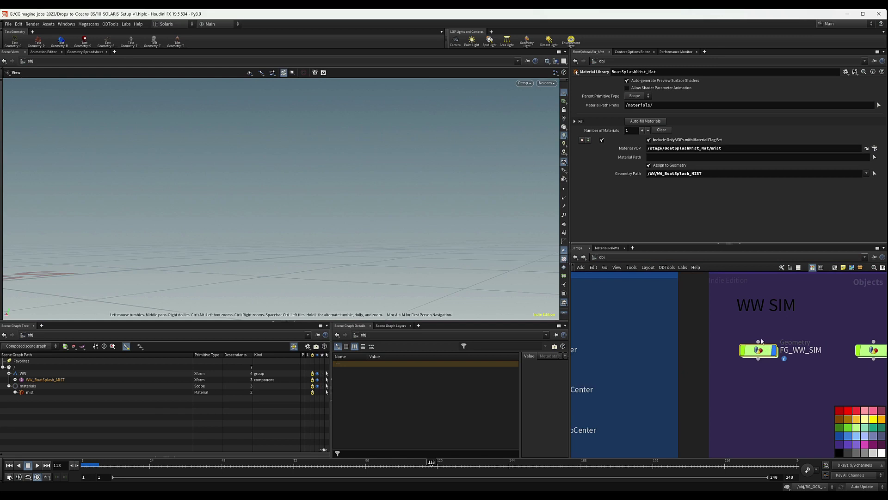
click(768, 350)
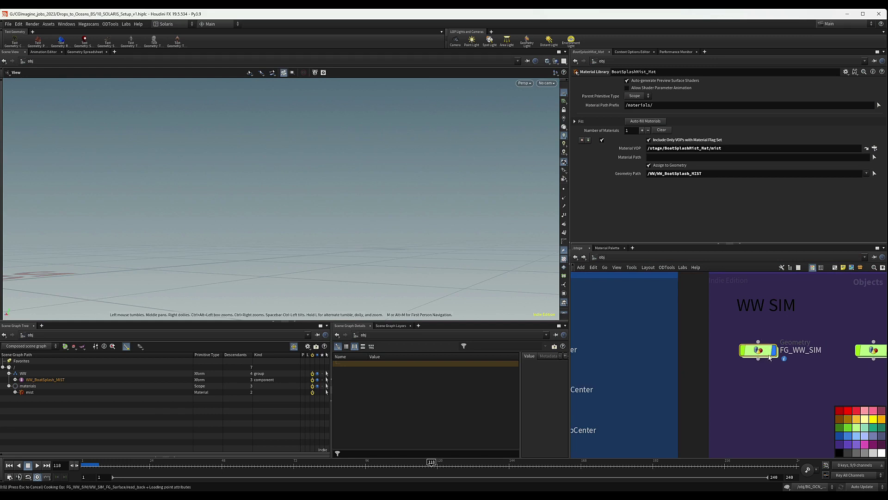
double_click(769, 353)
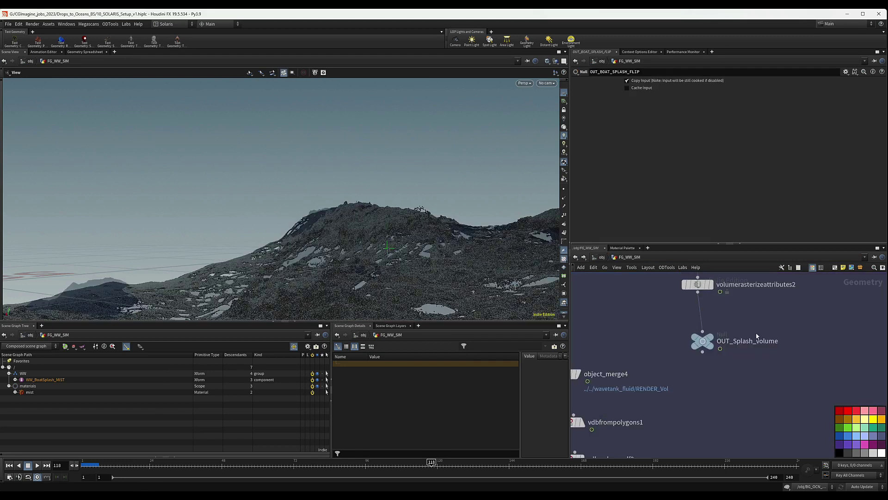
drag(661, 324, 756, 366)
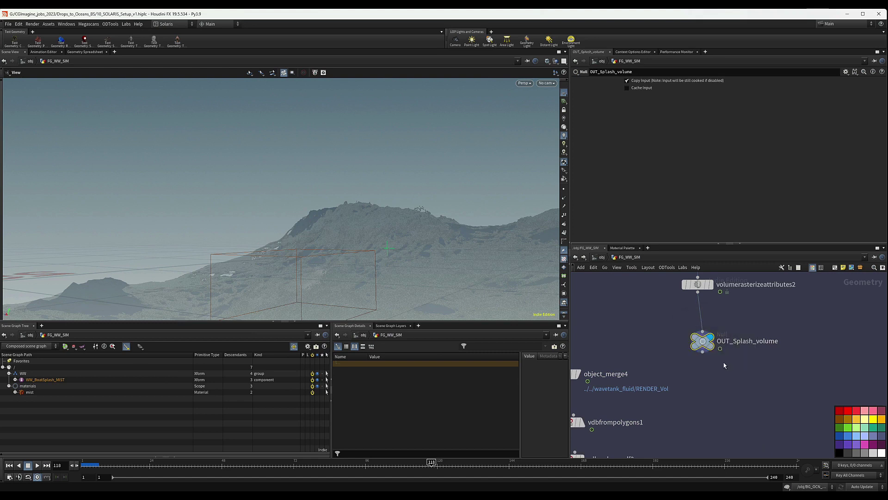
click(704, 343)
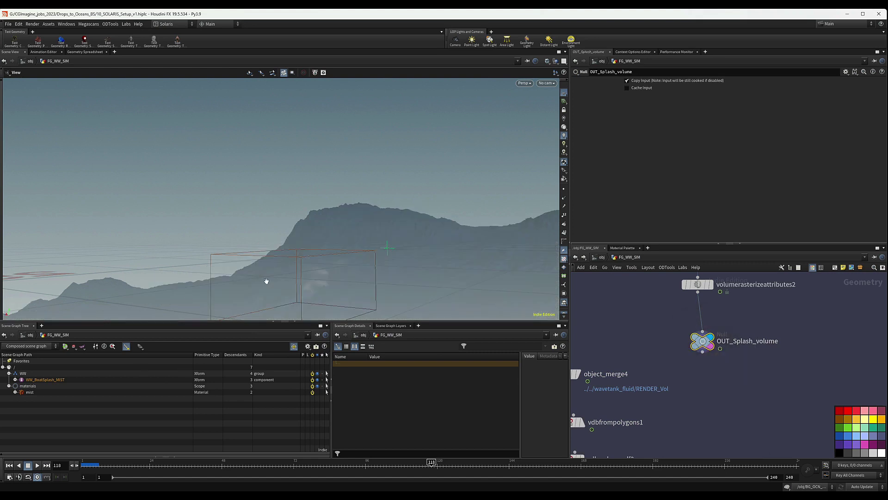
drag(642, 312, 735, 370)
click(603, 258)
click(612, 311)
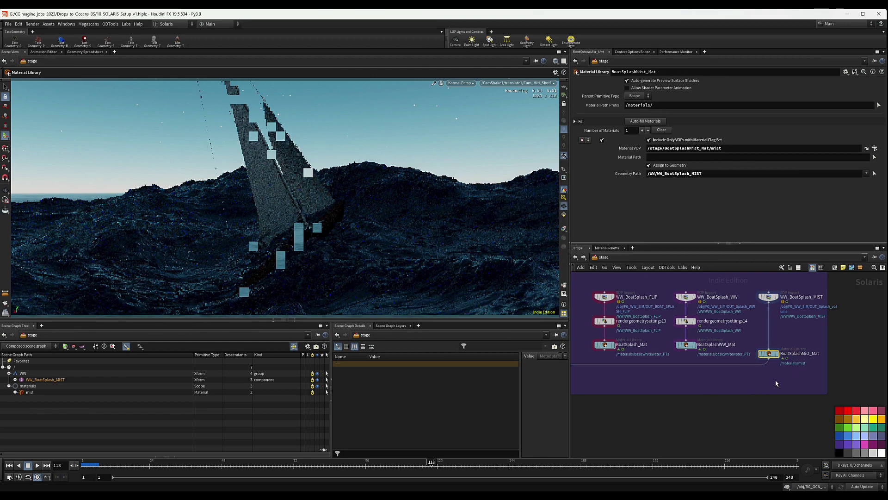
Step: Try a smoke Density Scale of 50 on the mist shader inside BoatSplashMist_Mat and settle on 5
double_click(768, 354)
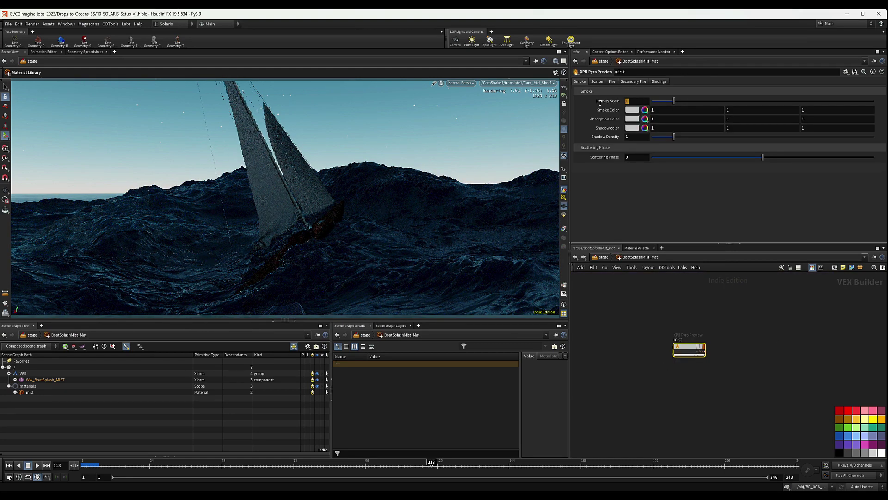
text(50)
key(Return)
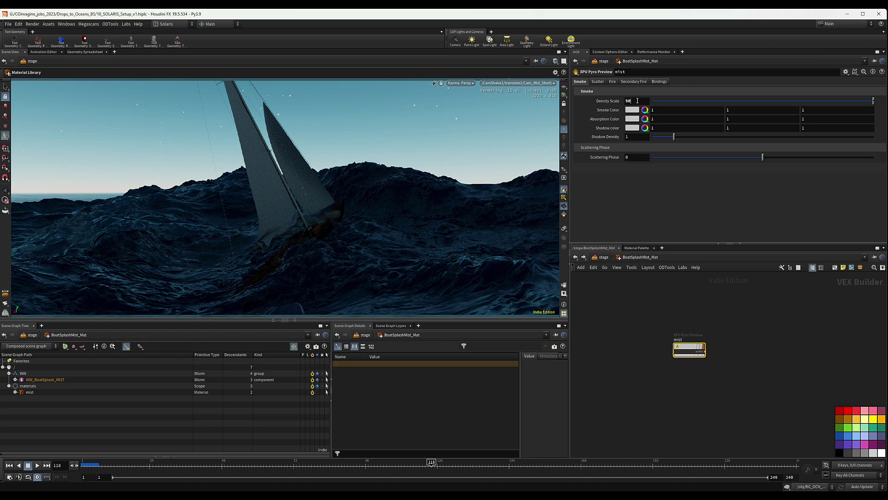
key(Return)
text(5)
key(Return)
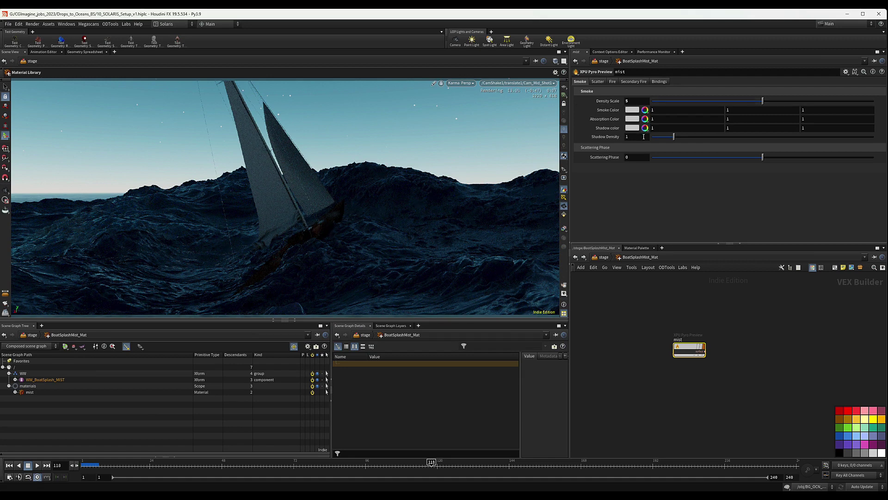
Step: Set the mist shader's Shadow Density to .25
drag(632, 137, 596, 138)
key(BackSpace)
text(.)
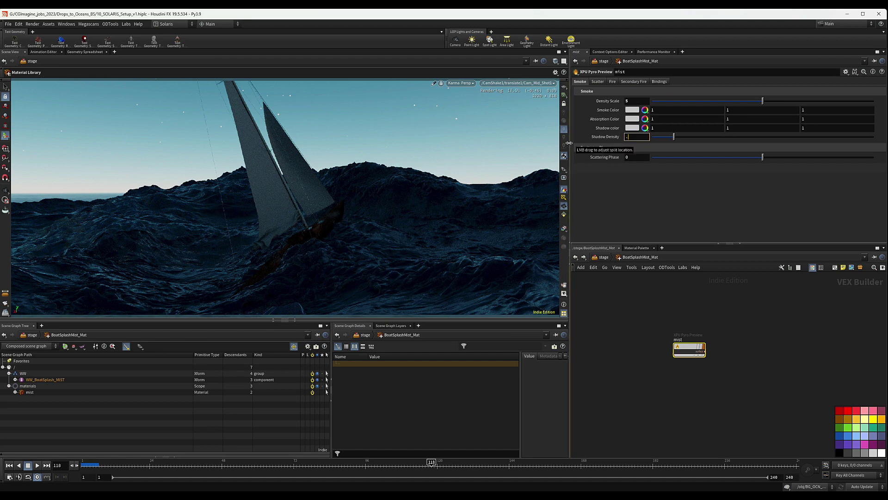
text(25)
key(Return)
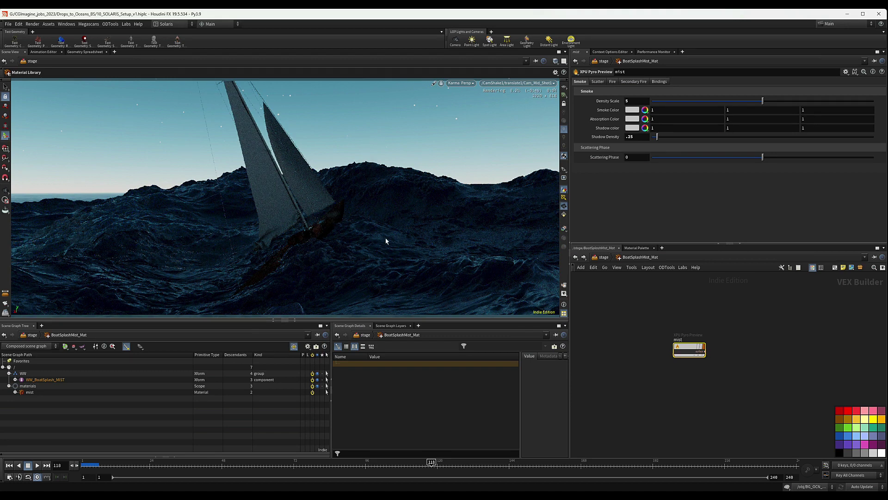
Step: Reroute the BoatSplashMist_Mat output from merge3 to a lower node on the main stream, just above the displayed output node
click(603, 257)
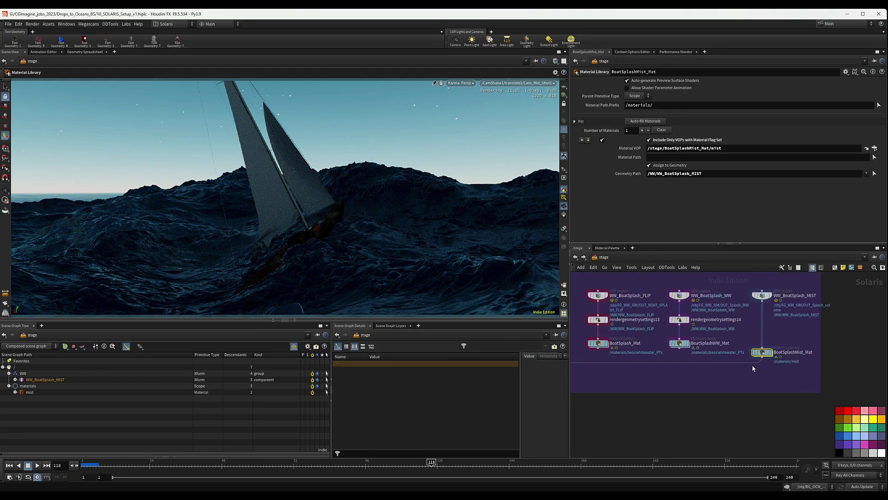
scroll(753, 369, down, 5)
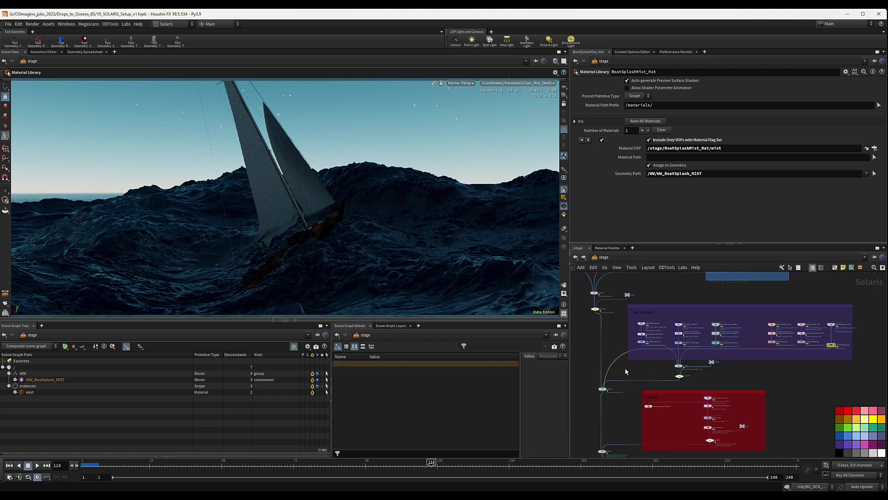
middle_drag(626, 368, 621, 330)
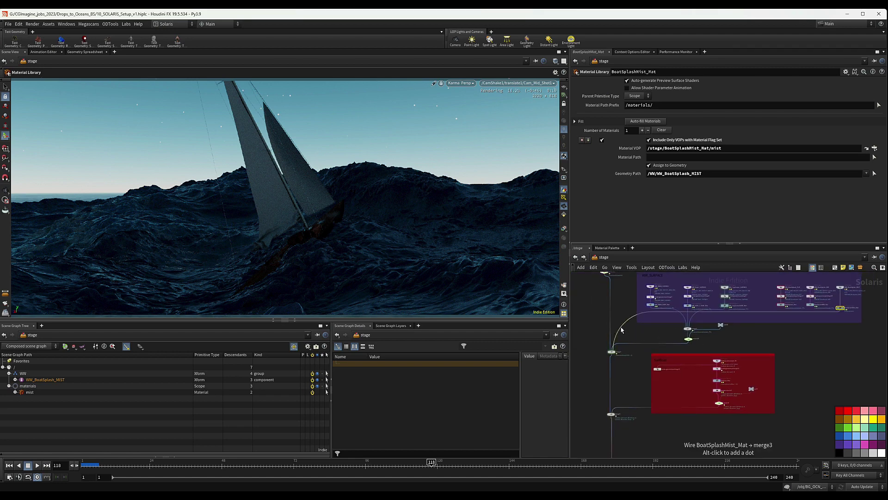
drag(621, 330, 810, 418)
scroll(801, 416, down, 4)
middle_drag(796, 401, 748, 352)
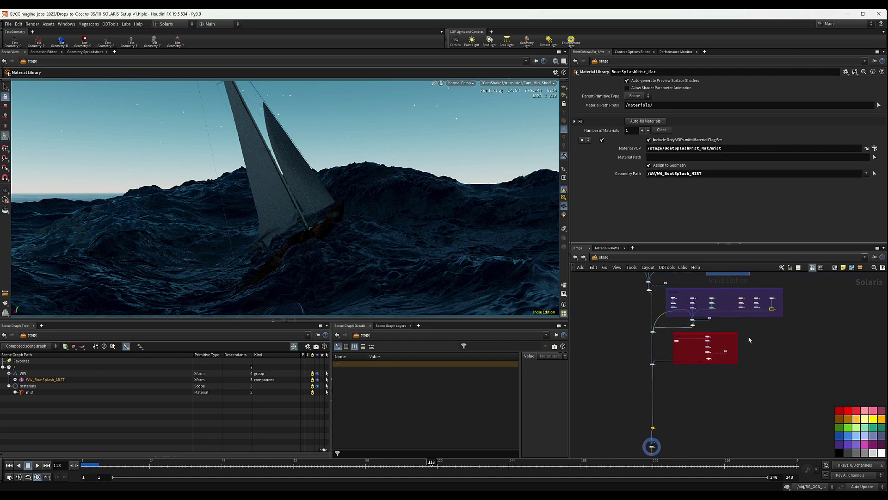
drag(763, 311, 734, 419)
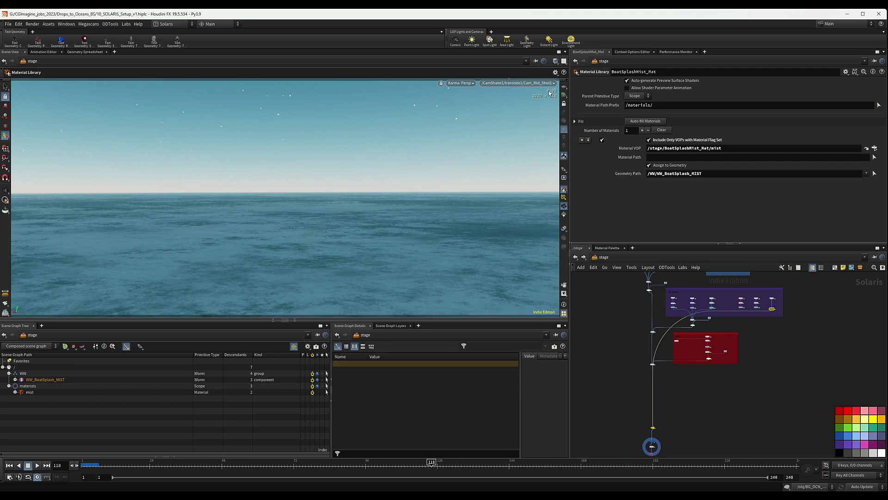
key(Escape)
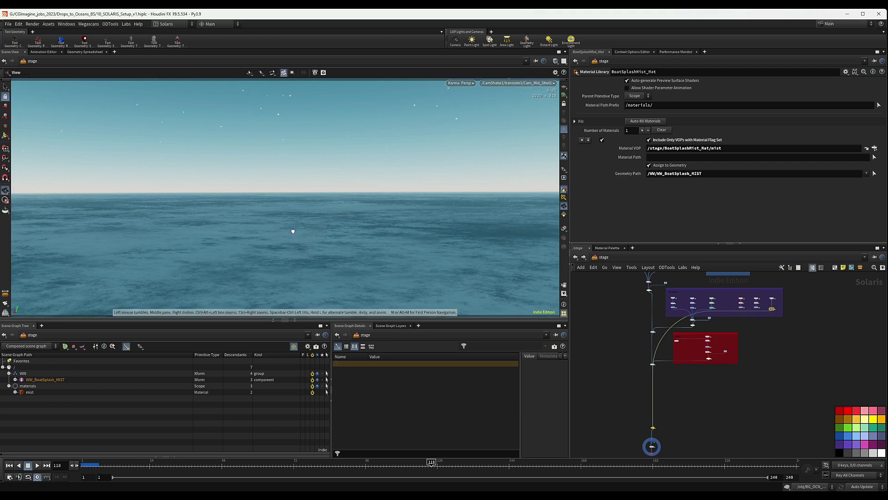
Step: Inspect the mist render at frame 131 from a free view and return to the /CamShake1/translate1/Cam_Mid_Shot1 camera
drag(293, 231, 294, 214)
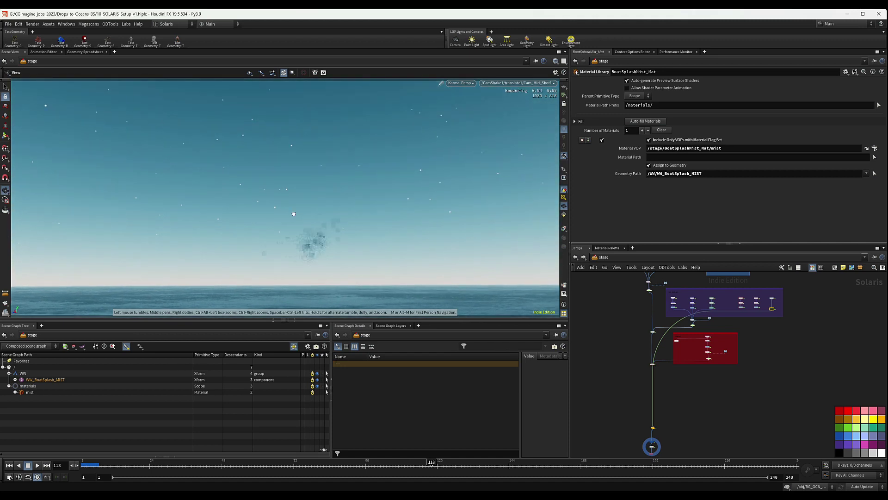
key(Return)
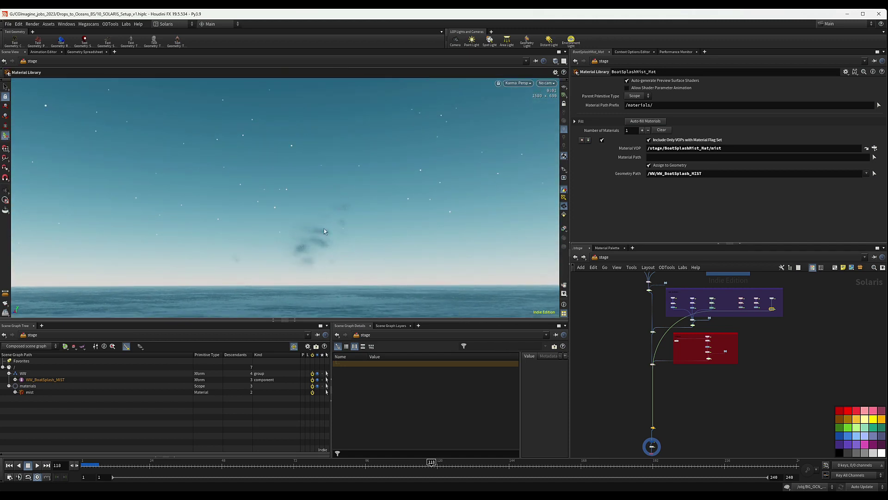
key(h)
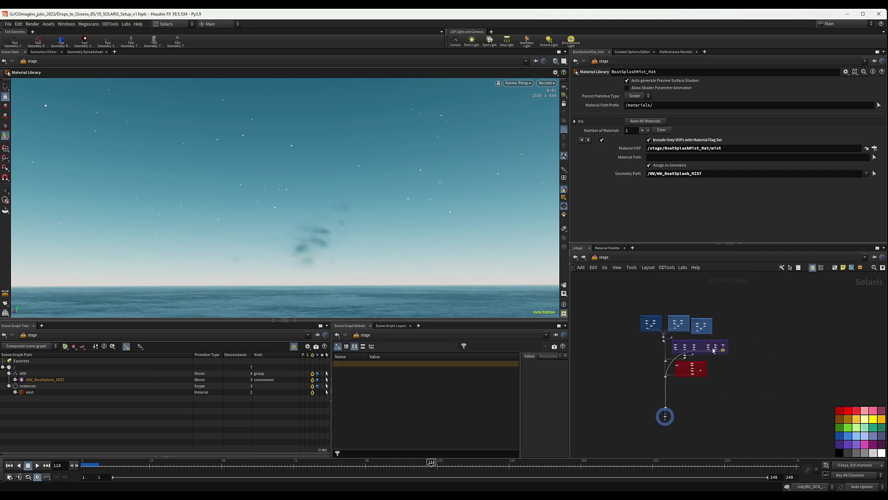
click(470, 462)
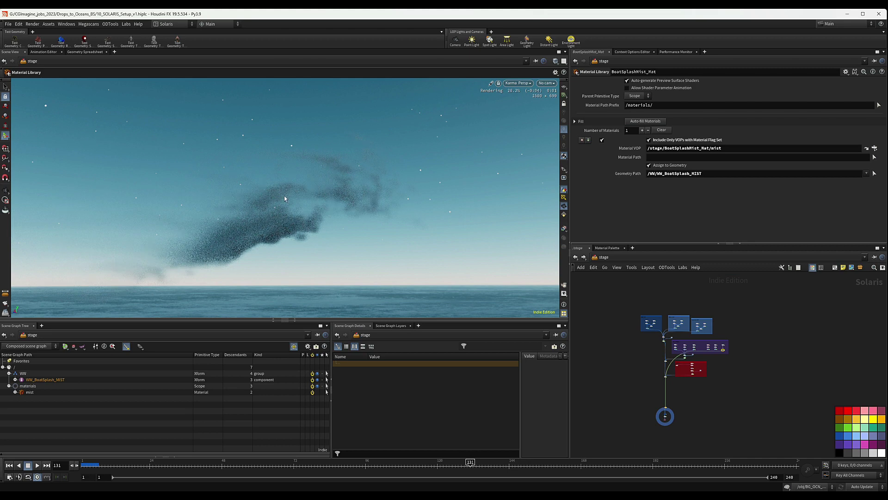
alt+drag(283, 190, 271, 172)
key(Escape)
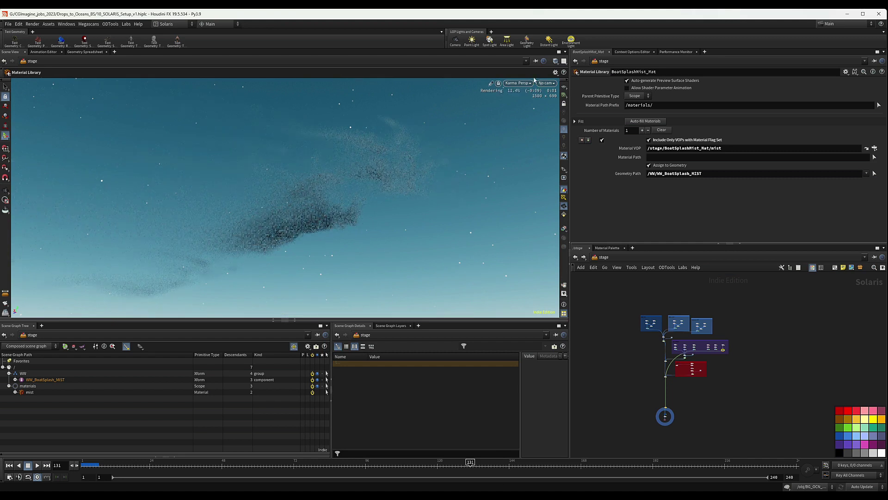
click(546, 83)
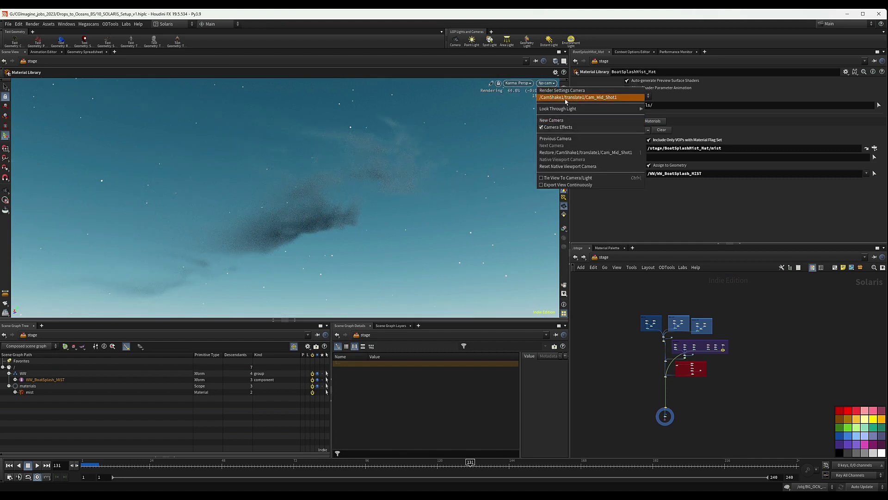
click(565, 98)
Step: Reconnect the merge6 output to the dome light node so that the complete boat and ocean scene feeds the render
scroll(651, 382, down, 2)
scroll(651, 382, up, 4)
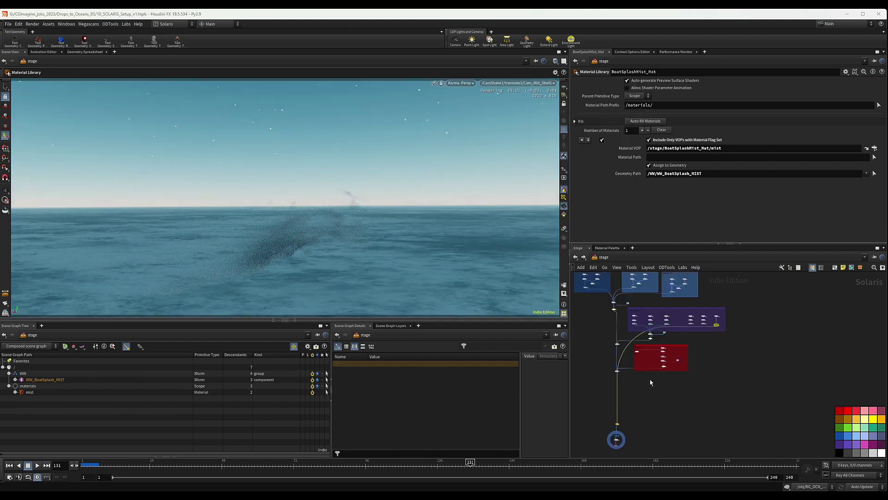
scroll(647, 382, up, 4)
middle_drag(612, 382, 677, 362)
scroll(653, 338, up, 4)
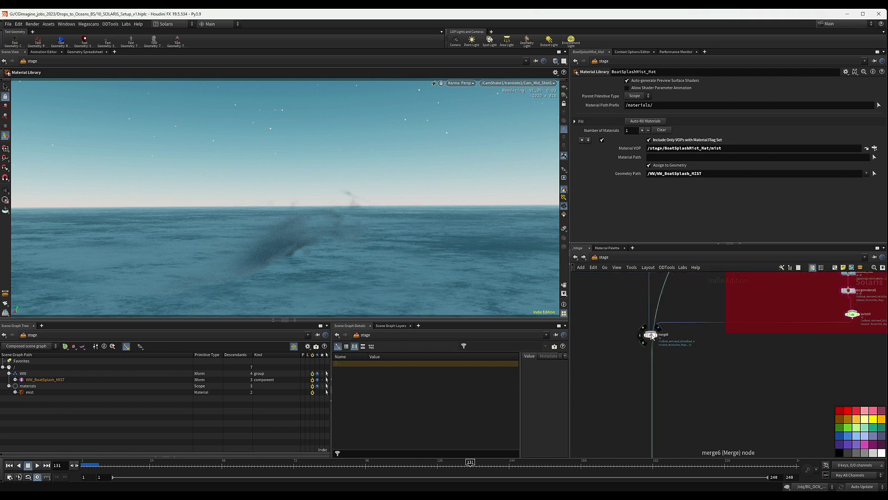
drag(652, 337, 635, 339)
click(634, 342)
middle_drag(634, 428, 642, 296)
click(658, 393)
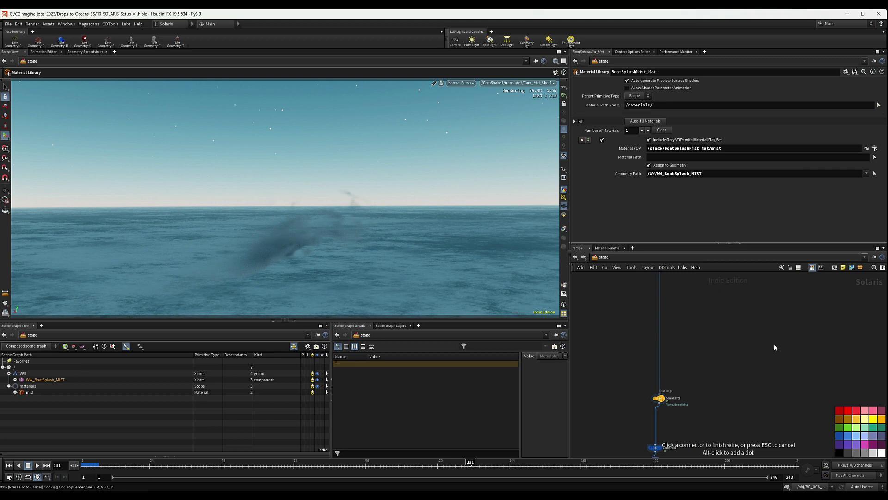
key(Escape)
Step: Wire the BoatSplashMist_Mat output into the main-stream merge node above merge6
scroll(696, 330, down, 4)
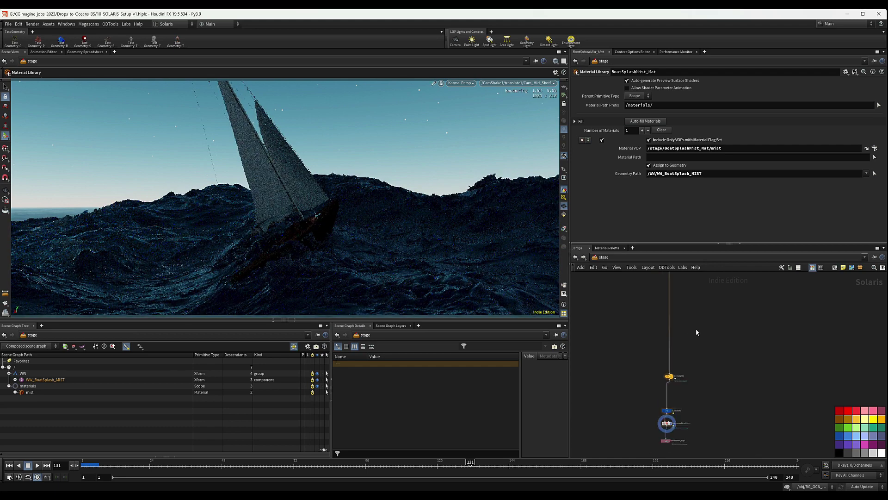
middle_drag(730, 305, 712, 423)
scroll(845, 316, up, 4)
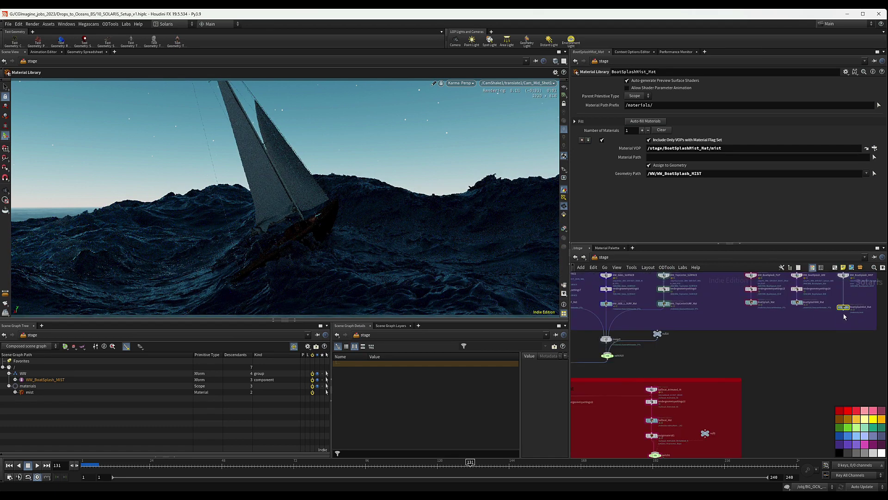
click(844, 313)
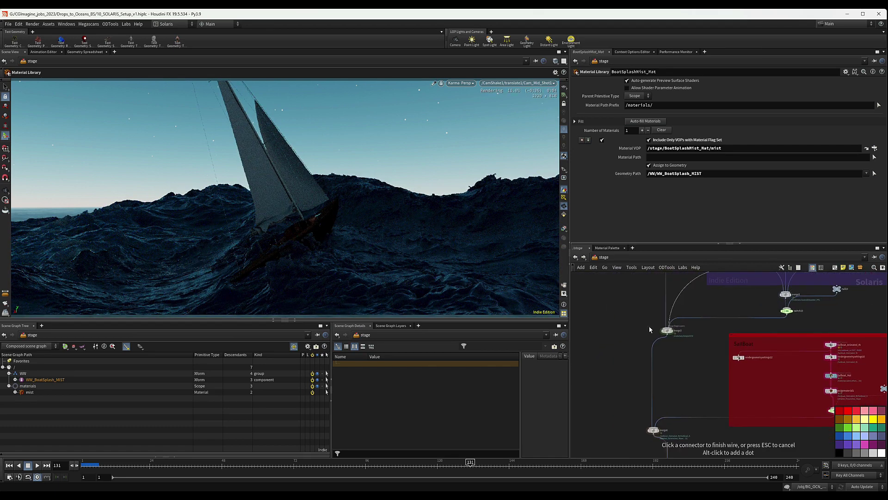
click(739, 357)
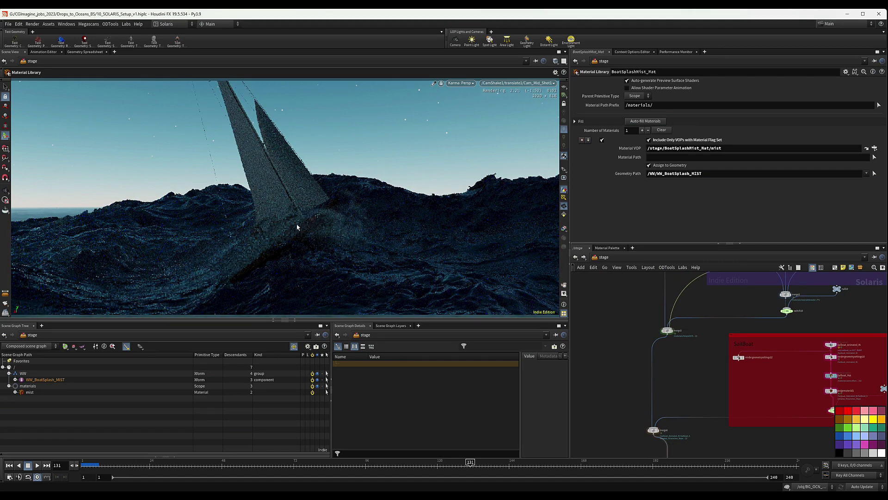
Step: Set the Density Scale of the mist shader inside BoatSplashMist_Mat to 2.5 and return to the stage network
scroll(826, 330, down, 6)
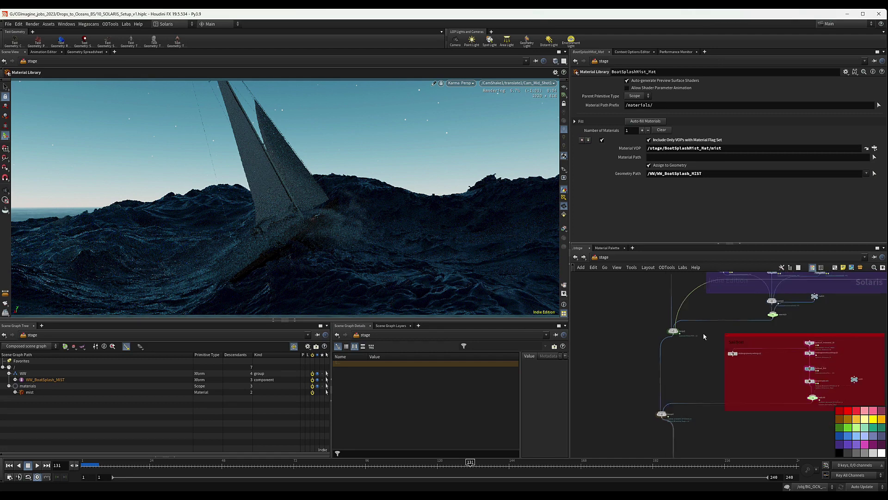
middle_drag(826, 330, 734, 365)
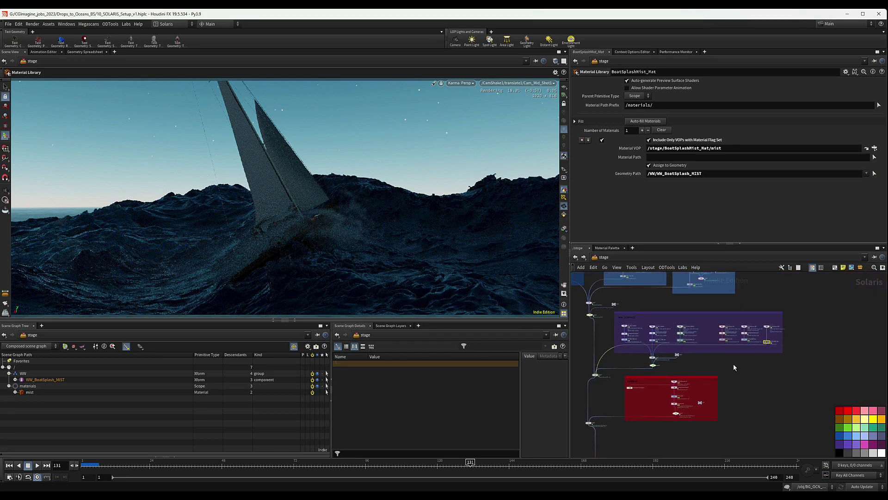
scroll(771, 342, up, 5)
double_click(765, 344)
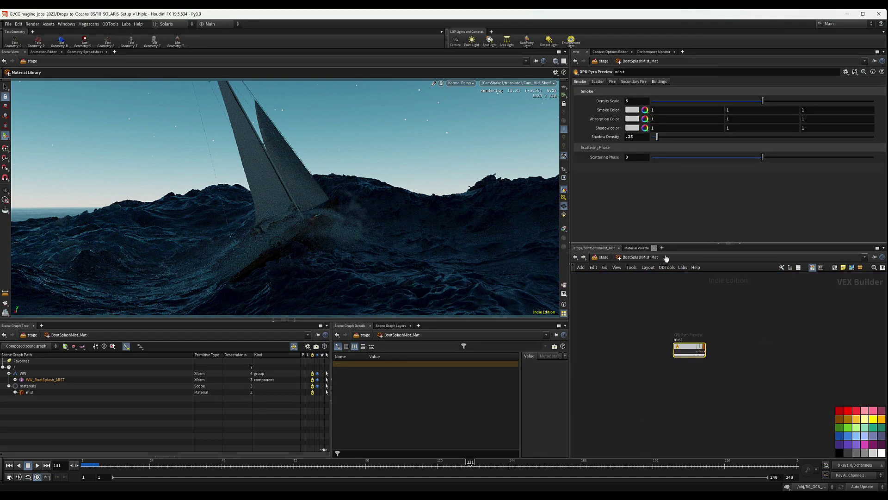
click(631, 102)
text(2.5)
key(Return)
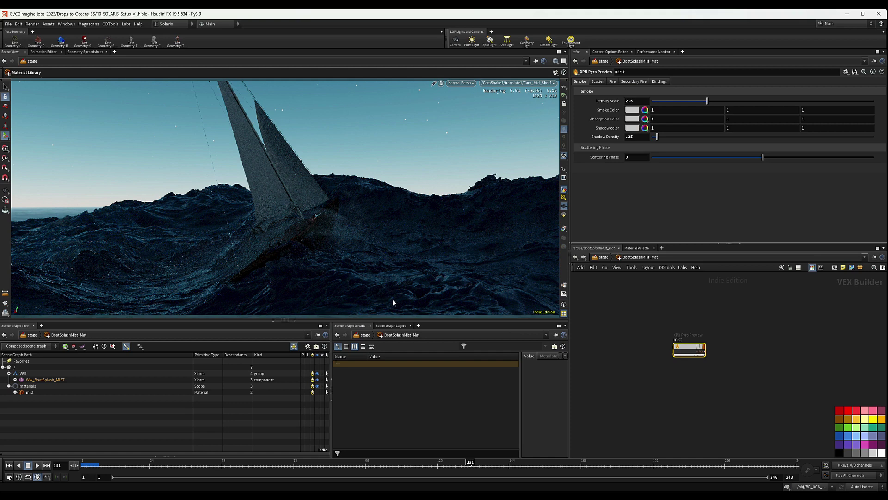
click(607, 257)
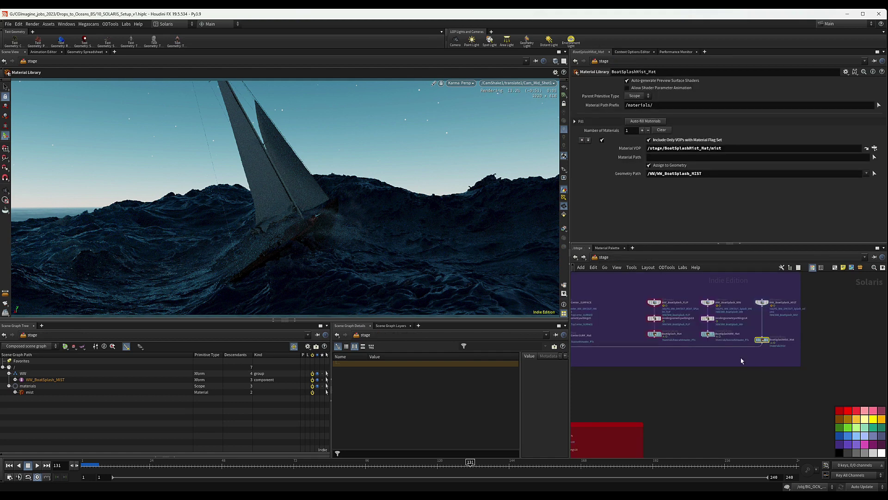
Step: Examine the whitewater and sailboat branches and their merges on the stage network while Karma renders frame 131
scroll(767, 362, up, 4)
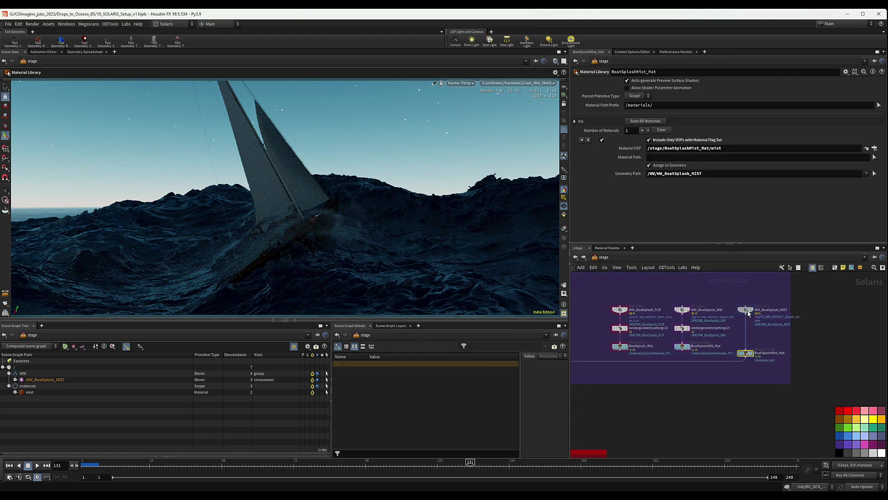
scroll(750, 353, down, 4)
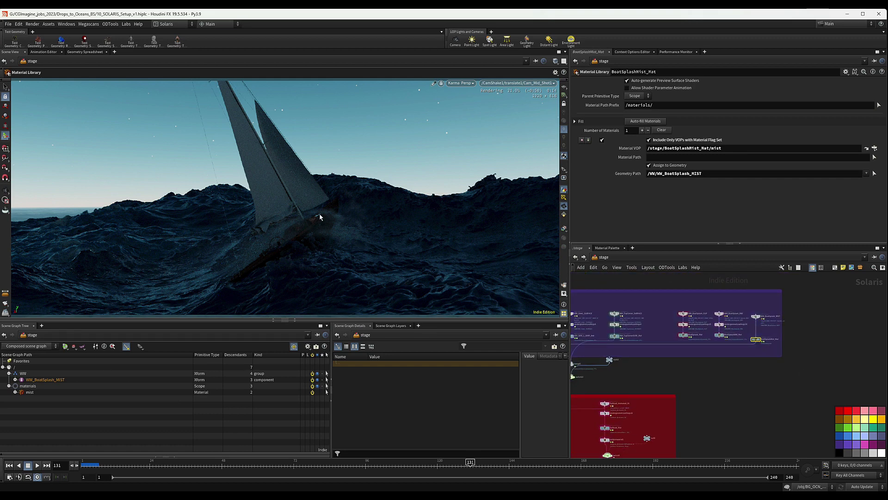
middle_drag(700, 373, 779, 356)
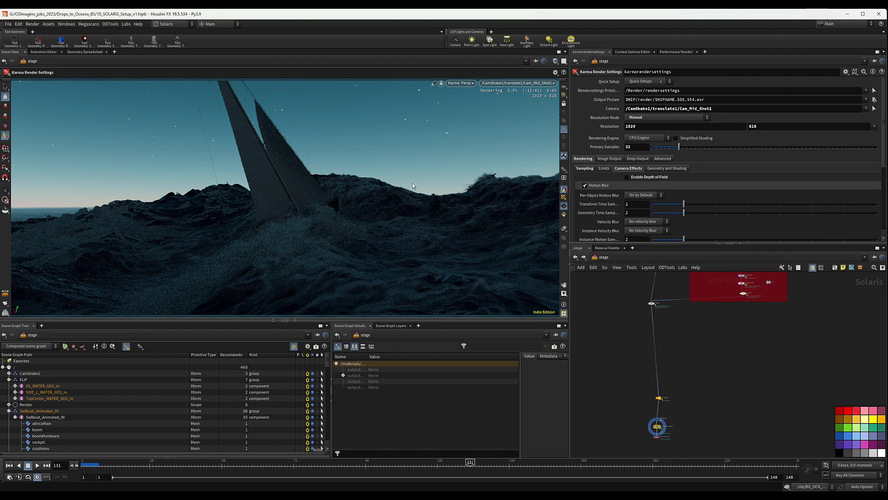
scroll(731, 329, down, 3)
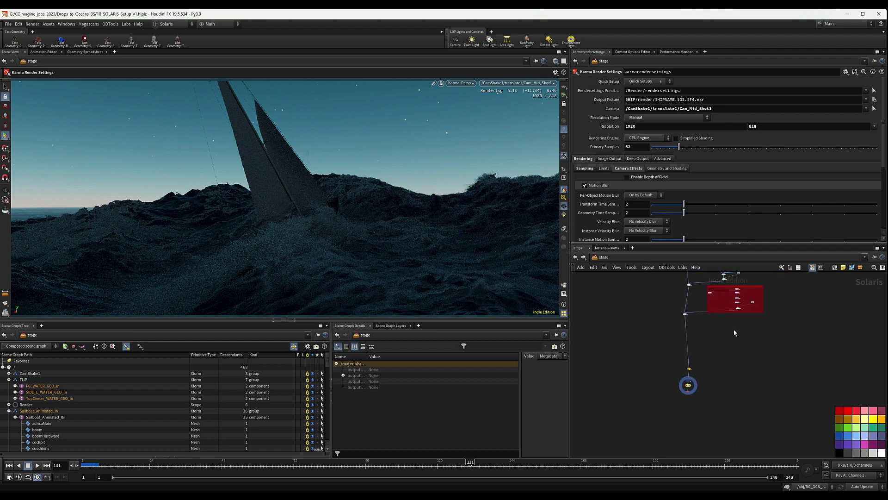
middle_drag(728, 345, 692, 377)
middle_drag(731, 344, 715, 352)
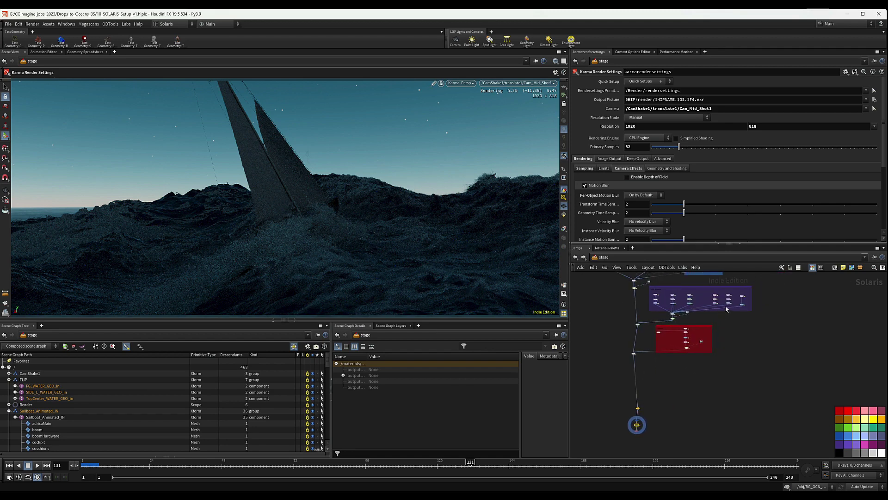
middle_drag(785, 336, 787, 349)
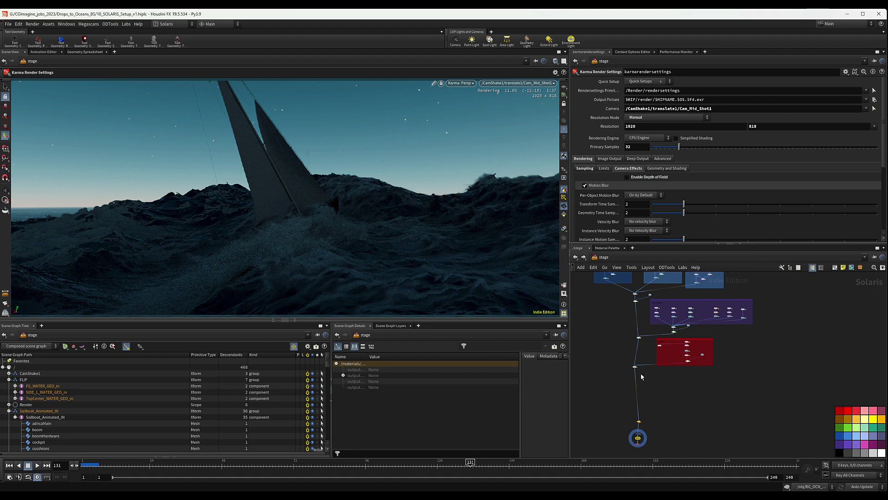
drag(636, 368, 639, 367)
middle_drag(668, 378, 640, 396)
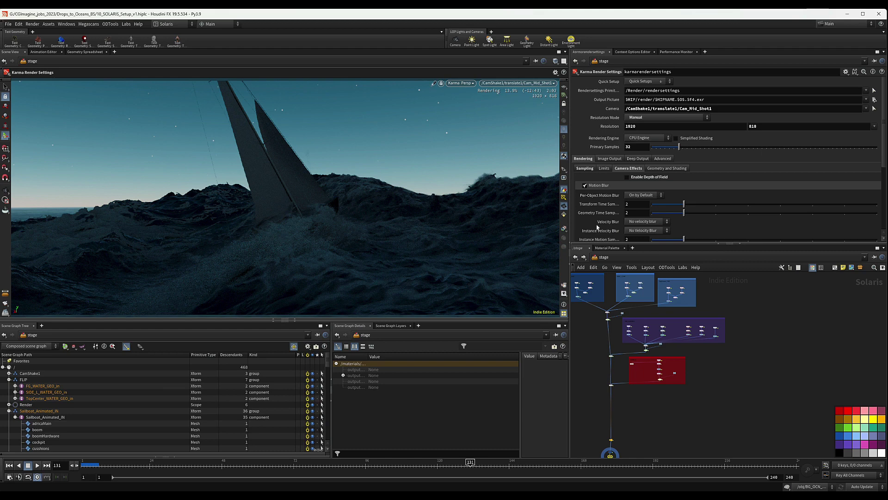
scroll(765, 354, down, 3)
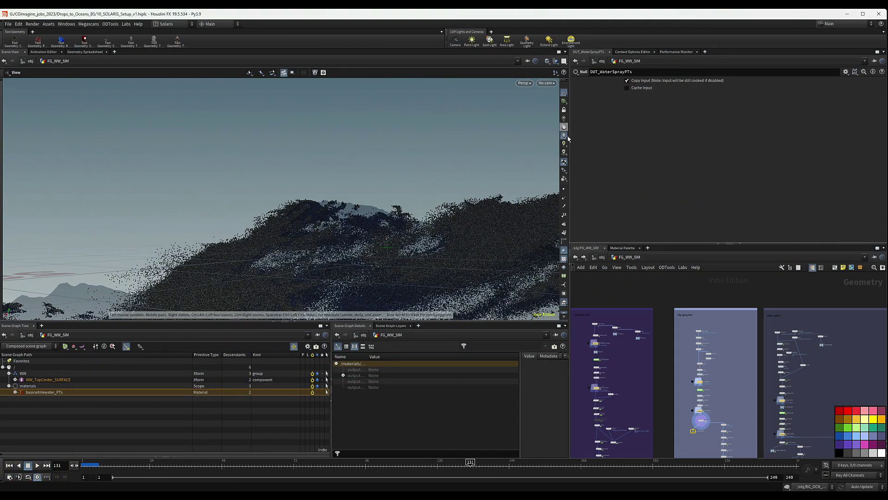
Step: Hide the viewport's reference grid and display the FG_WW_SIM spray particles as Discs
middle_drag(718, 368, 715, 340)
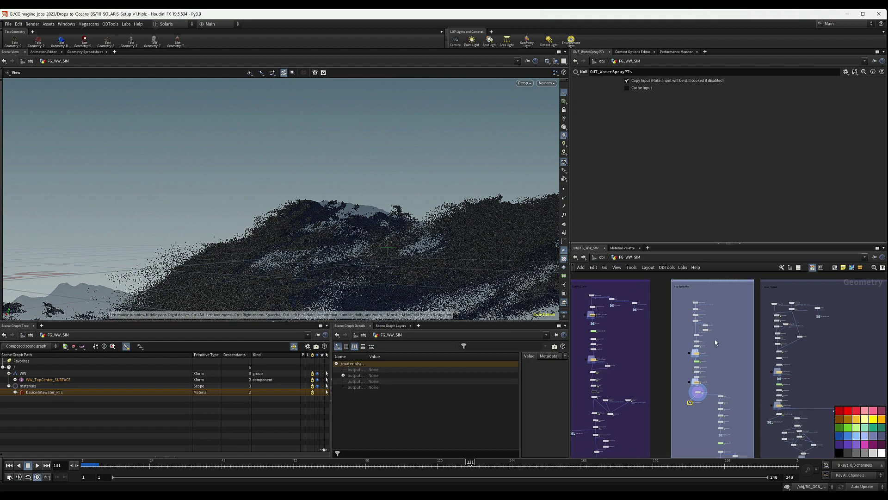
click(564, 94)
middle_drag(487, 254, 483, 207)
drag(483, 207, 478, 218)
right_drag(478, 218, 359, 206)
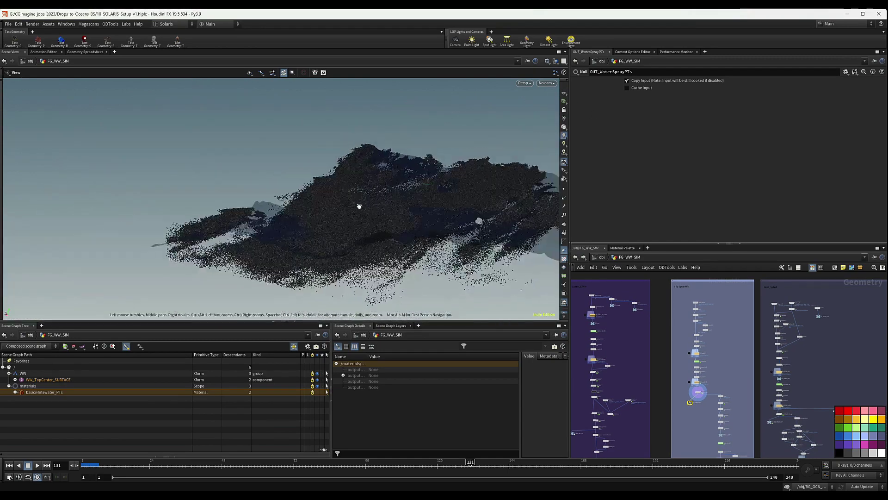
drag(359, 206, 396, 180)
scroll(688, 387, up, 6)
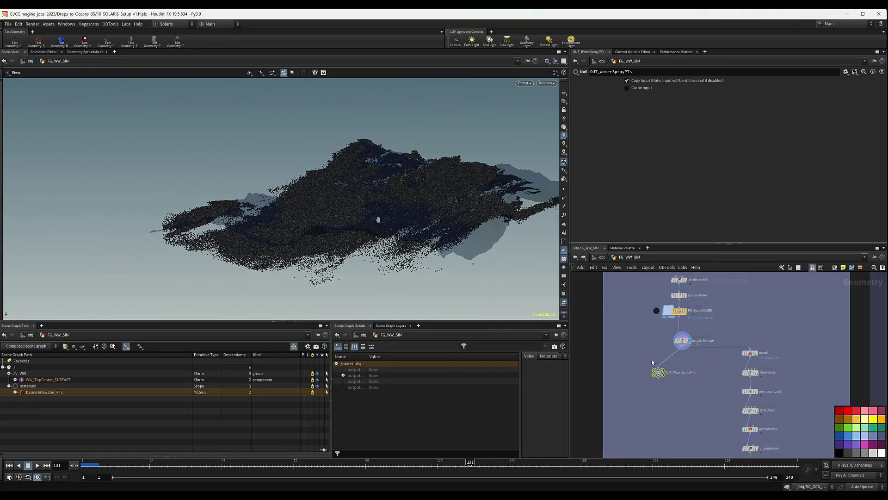
click(566, 163)
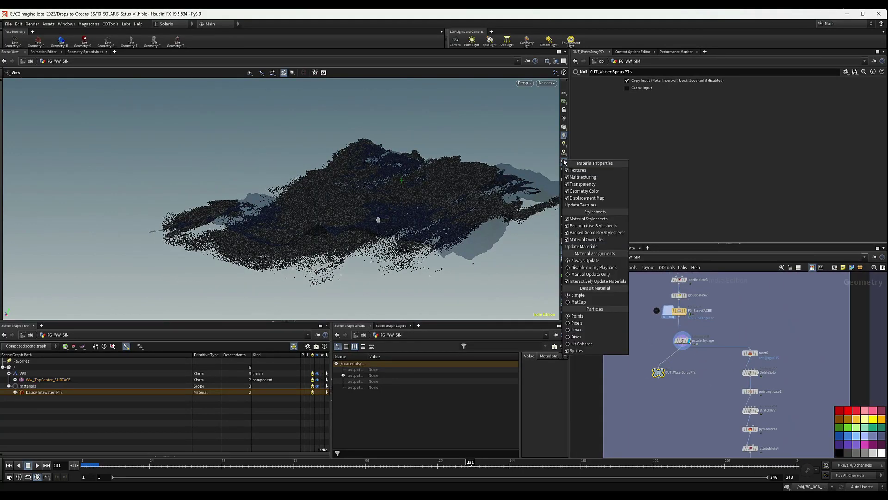
click(588, 338)
drag(446, 184, 436, 176)
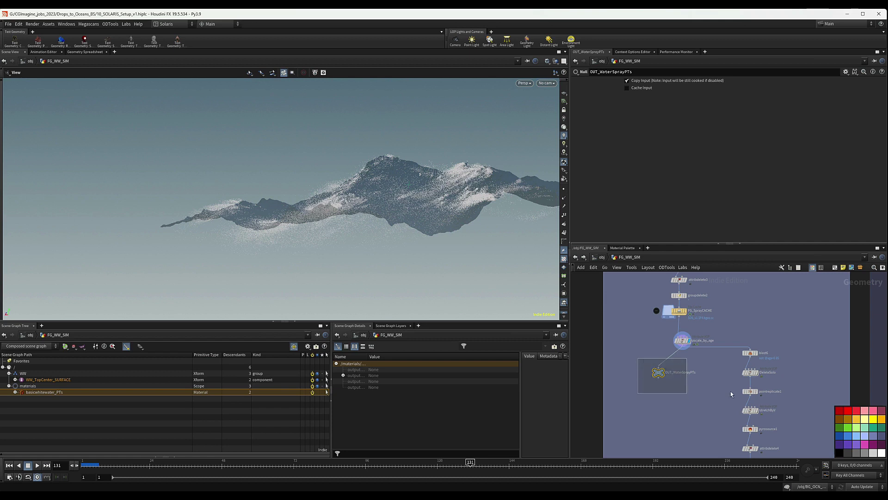
Step: Display the OUT_Spray_Mist_Density node in FG_WW_SIM and examine its mist volume over the waves and its source nodes
scroll(694, 395, down, 5)
scroll(685, 393, up, 5)
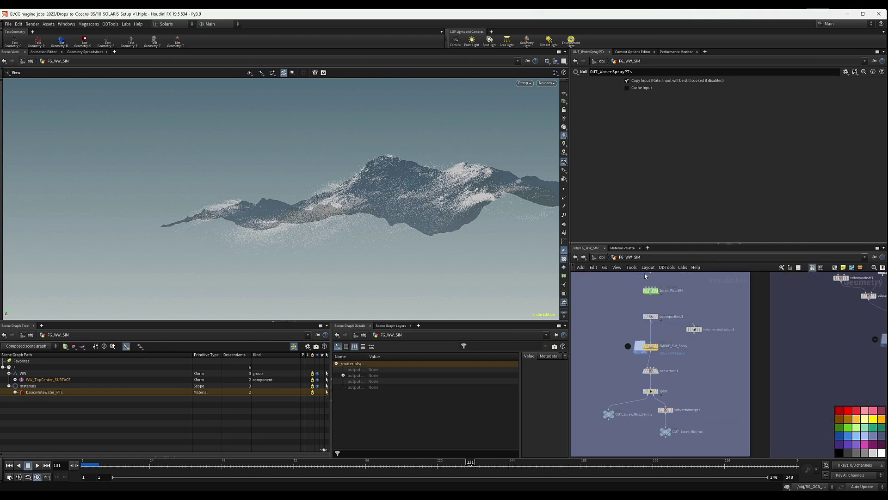
middle_drag(692, 419, 692, 369)
scroll(628, 372, up, 3)
middle_drag(602, 356, 640, 363)
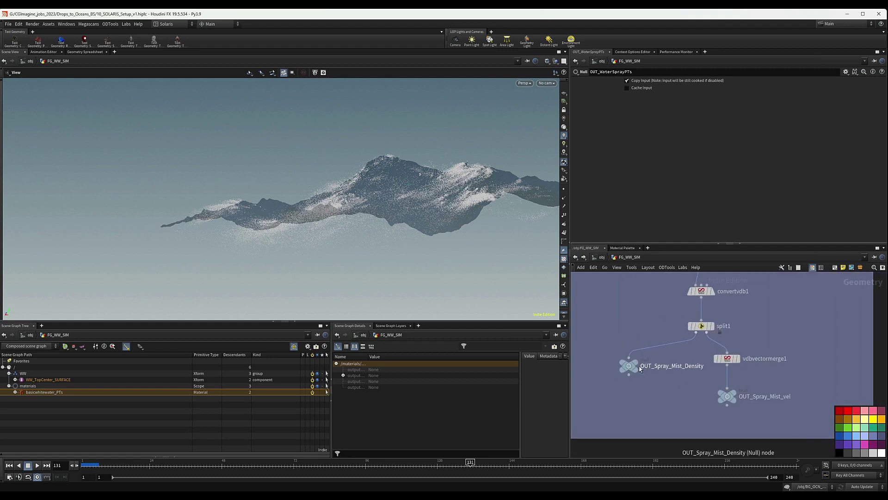
mouse_move(639, 363)
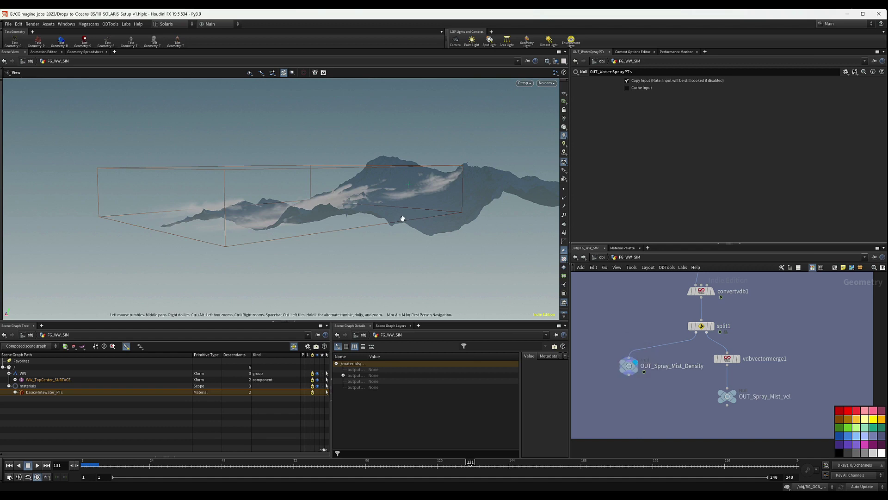
alt+drag(403, 218, 341, 194)
alt+right_drag(341, 195, 509, 165)
alt+drag(510, 164, 351, 222)
scroll(607, 337, down, 5)
middle_drag(584, 309, 724, 449)
middle_drag(745, 403, 739, 419)
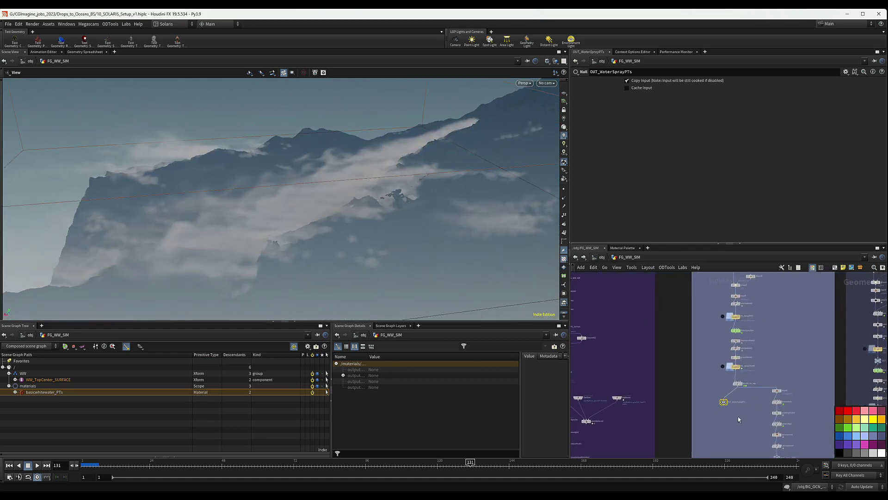
Step: Copy OUT_WaterSprayPTs from FG_WW_SIM, and duplicate the three-node WW_BoatSplash_WW branch beside the WW_BoatSplash box on the stage network
key(ctrl+c)
click(602, 257)
click(617, 313)
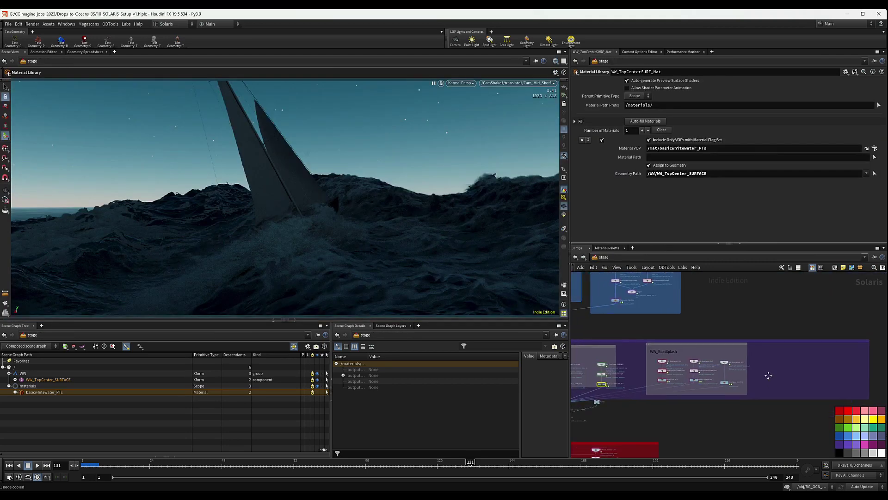
middle_drag(723, 355, 708, 347)
drag(707, 342, 674, 404)
middle_drag(720, 379, 672, 374)
alt+drag(629, 350, 824, 347)
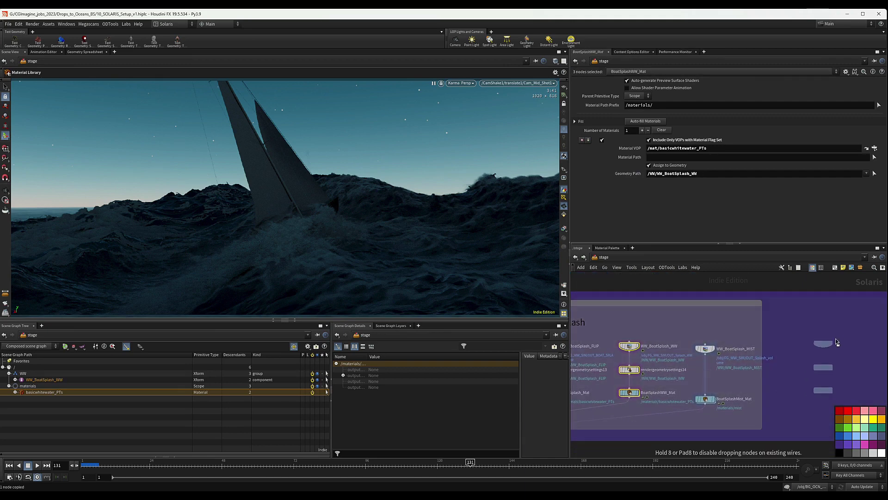
Step: Rename the duplicated SOP Import node as Water_Spray_PTs
middle_drag(836, 326, 790, 323)
scroll(805, 373, down, 1)
click(781, 347)
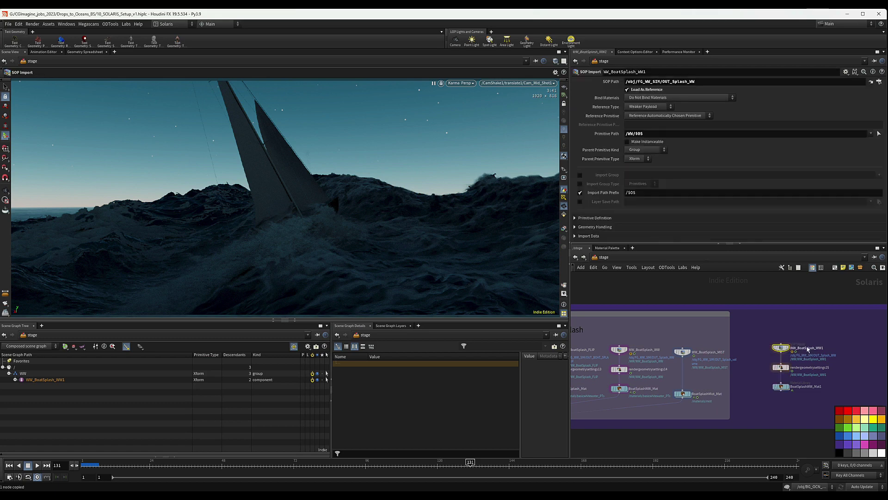
click(807, 348)
drag(826, 348, 778, 352)
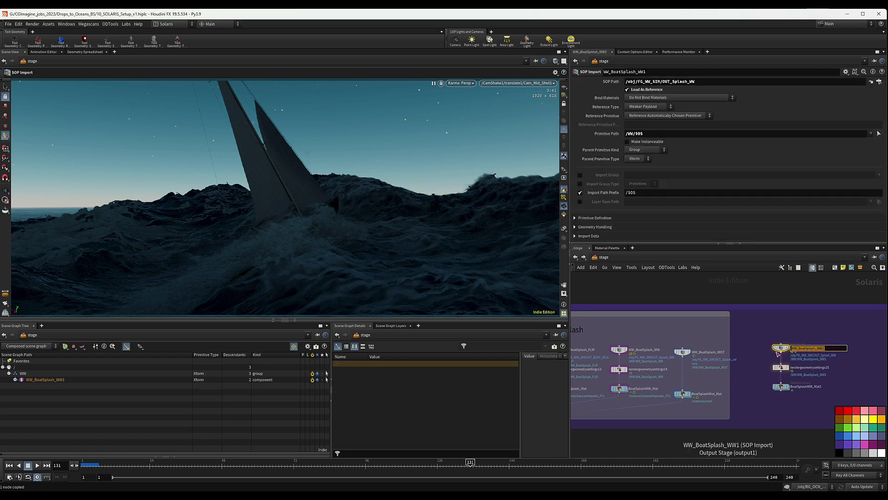
text(Spl)
text(er_Sp)
text(ray_PTS)
text(s)
key(Return)
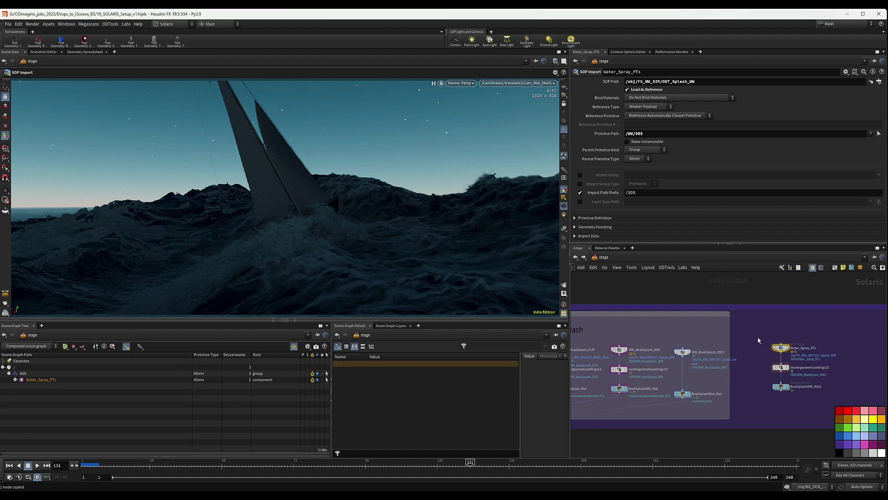
Step: Set the SOP Path of Water_Spray_PTs to /obj/FG_WW_SIM/OUT_WaterSprayPTs
click(703, 81)
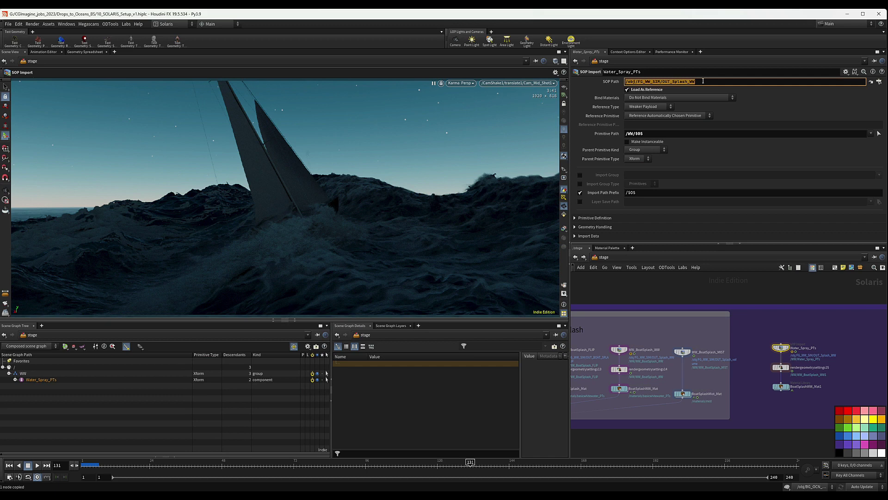
key(ctrl+v)
key(Return)
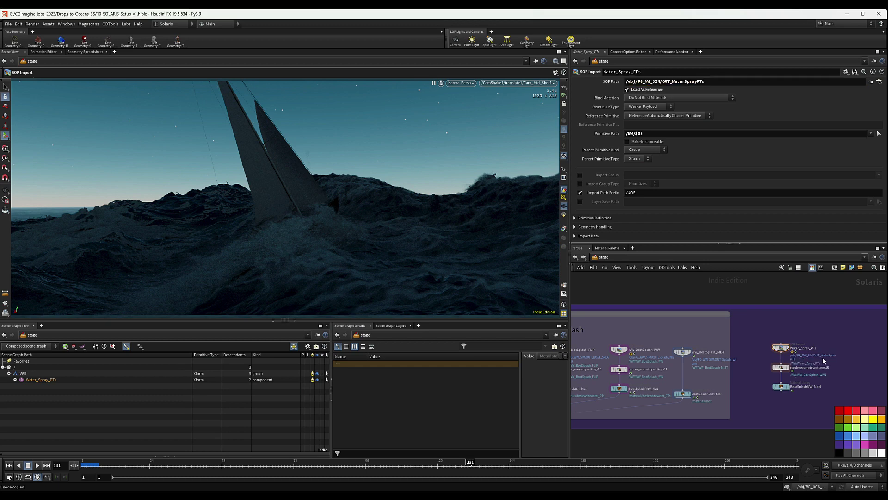
scroll(840, 370, up, 3)
click(740, 343)
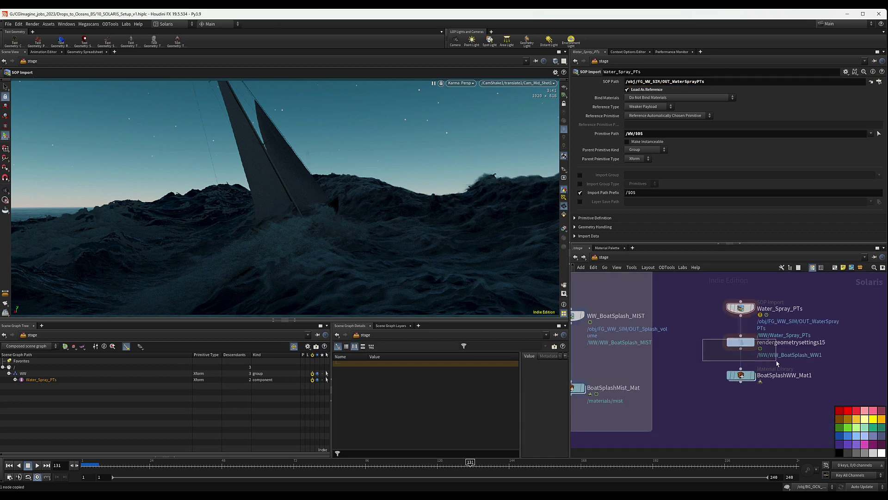
Step: Rename the duplicated material library as WaterSprayPts_Mat and assign its material to the Water_Spray_PTs primitive
click(741, 375)
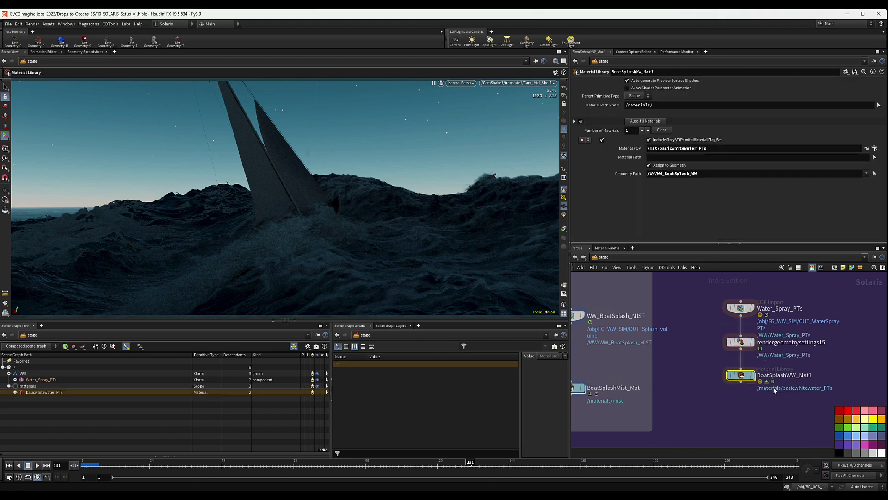
double_click(771, 375)
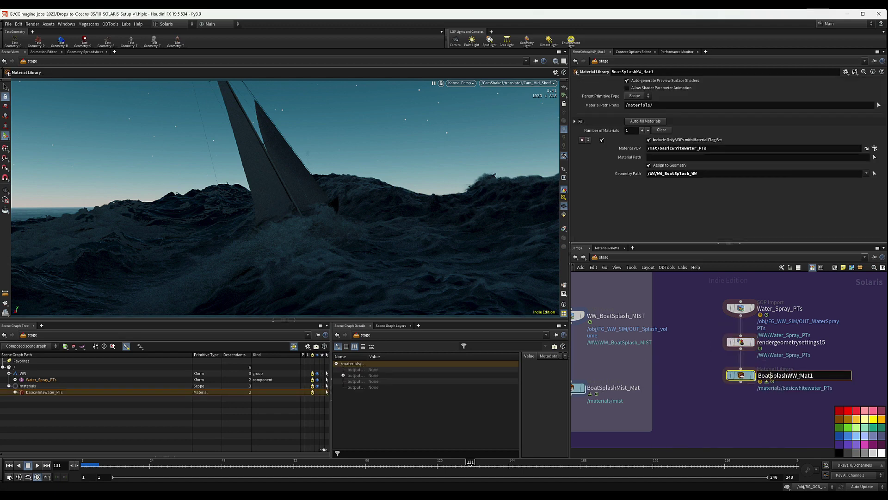
drag(796, 375, 758, 376)
text(Wa)
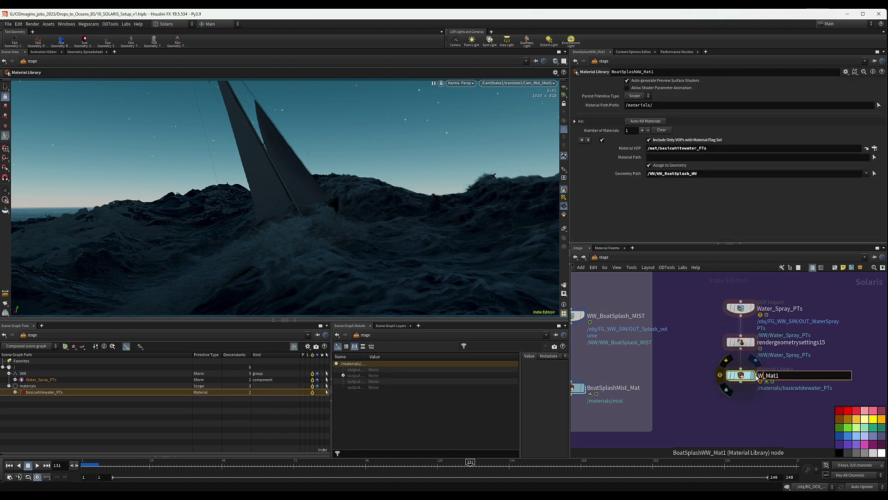
text(terSpray)
click(806, 377)
key(BackSpace)
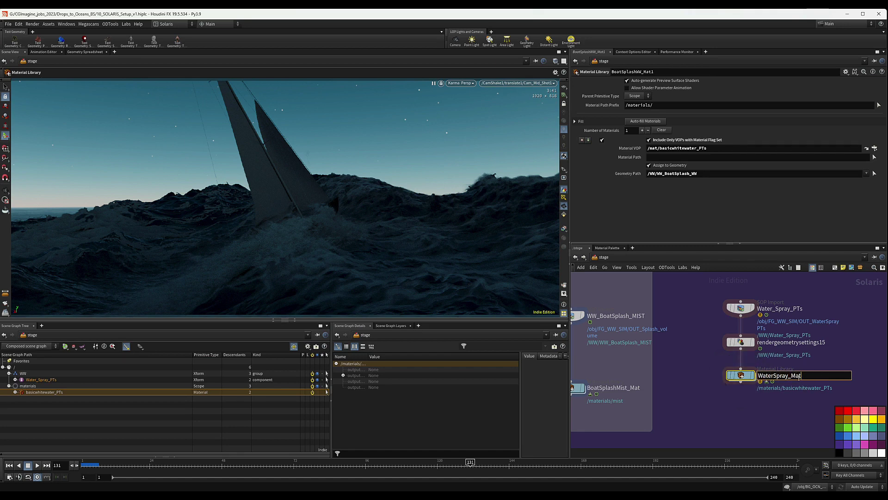
text(Pts)
key(Return)
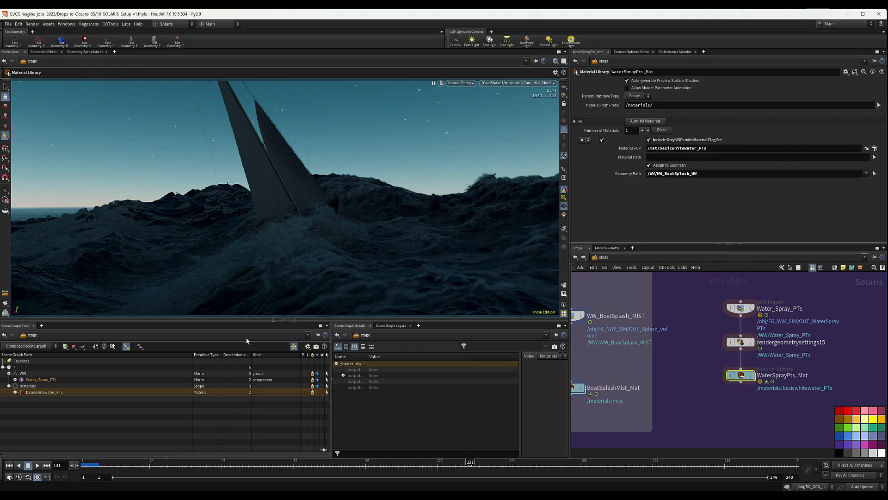
drag(37, 383, 682, 176)
Step: Move the SailBoat network box with its nodes and merge further down to make room below the whitewater box
scroll(736, 362, down, 5)
drag(781, 363, 768, 320)
scroll(777, 344, down, 3)
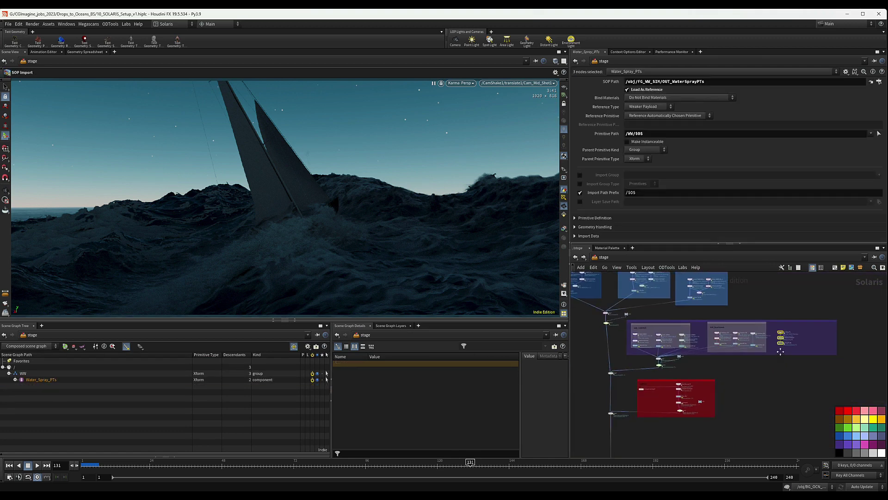
middle_drag(786, 347, 787, 332)
scroll(787, 335, up, 2)
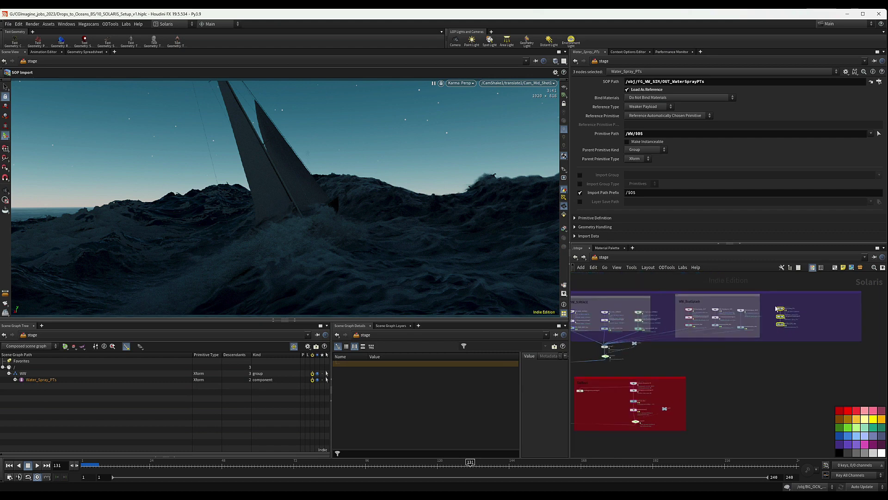
scroll(780, 333, up, 2)
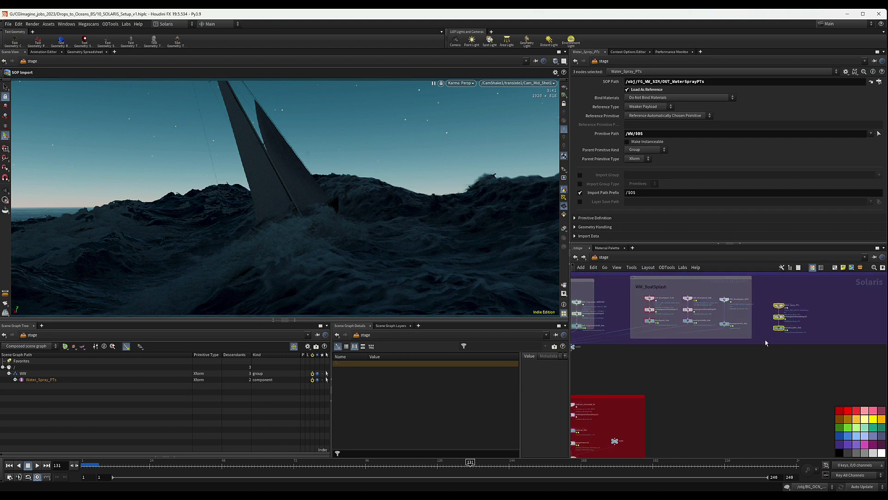
middle_drag(776, 341, 807, 312)
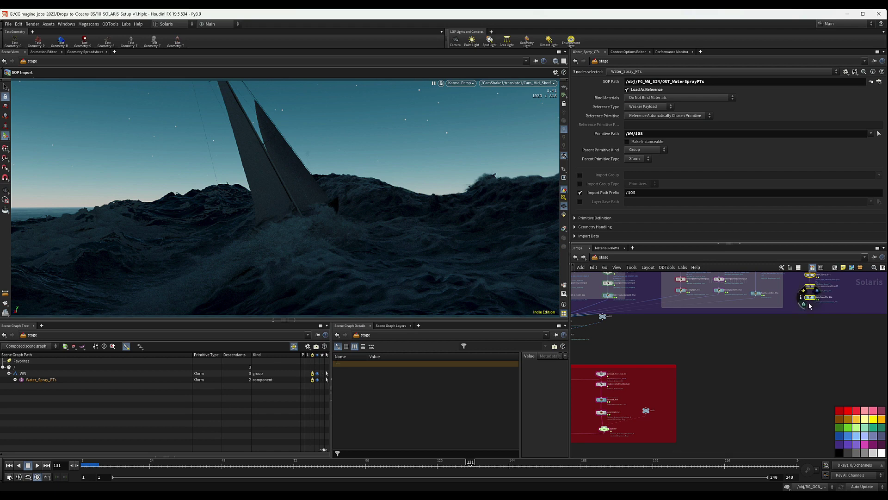
scroll(800, 324, down, 3)
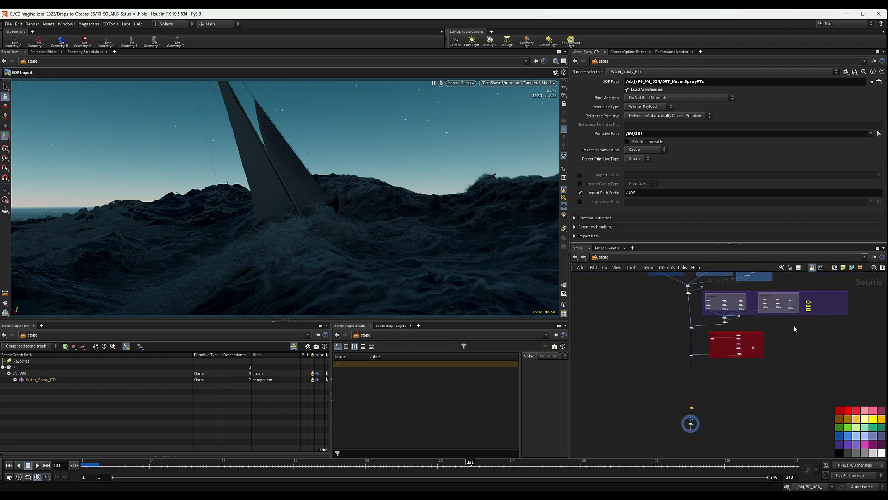
drag(677, 394, 807, 328)
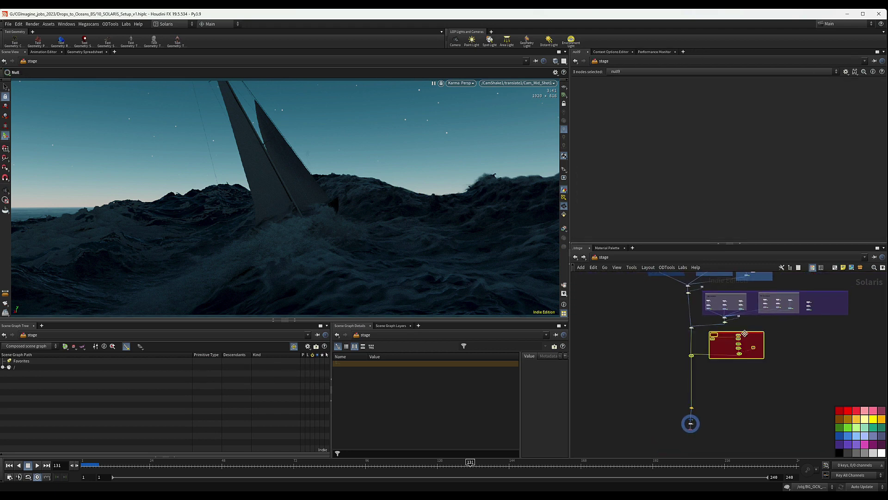
key(l)
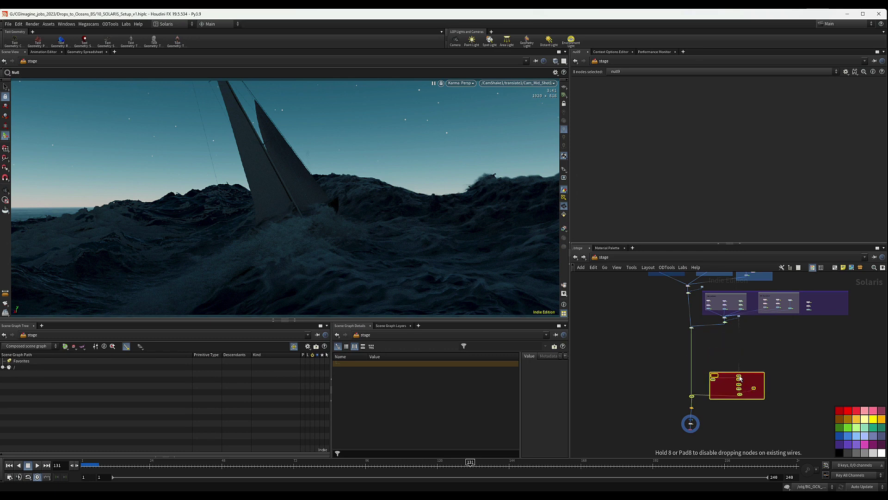
Step: Move the three water spray nodes out of the whitewater box into the free space above the SailBoat box
scroll(820, 340, up, 3)
drag(822, 338, 671, 364)
drag(855, 320, 792, 319)
scroll(666, 368, up, 3)
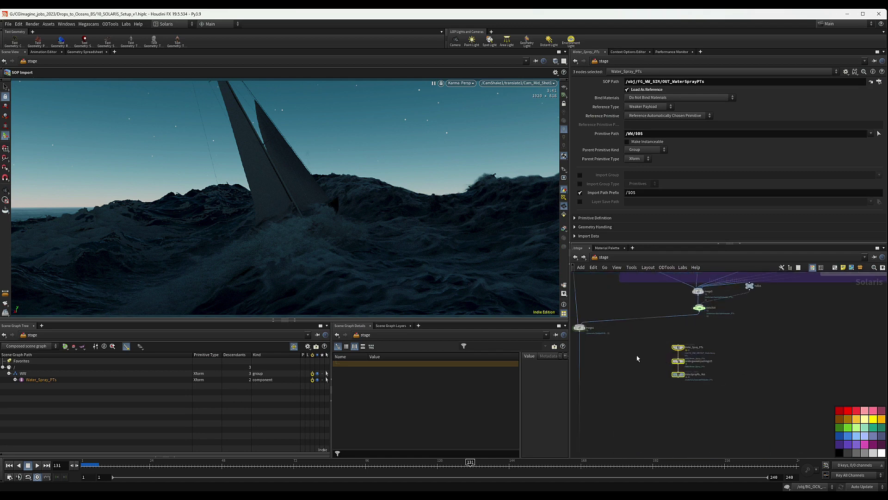
Step: Enclose the three water spray nodes in an enlarged network box and colour the box magenta
scroll(676, 340, down, 3)
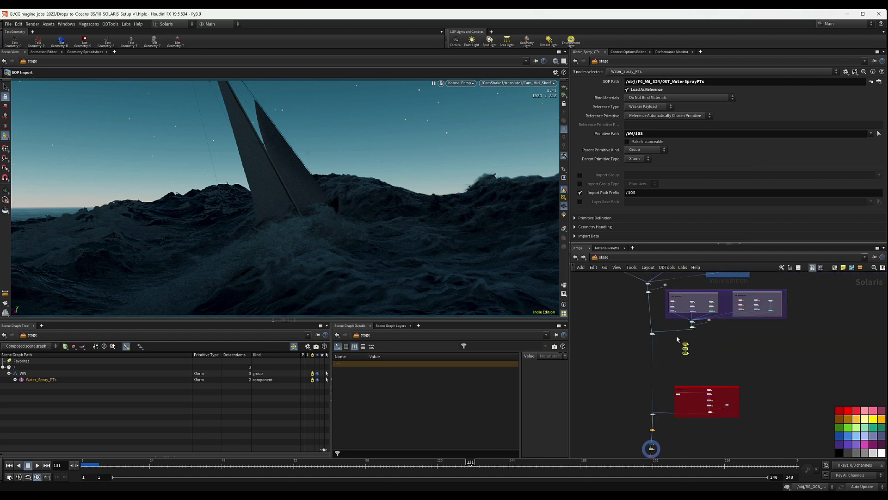
scroll(668, 343, up, 2)
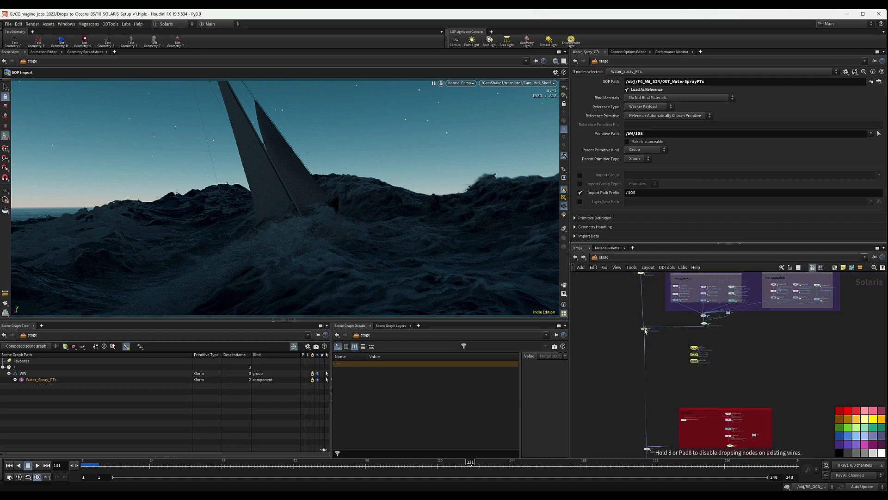
scroll(682, 354, up, 2)
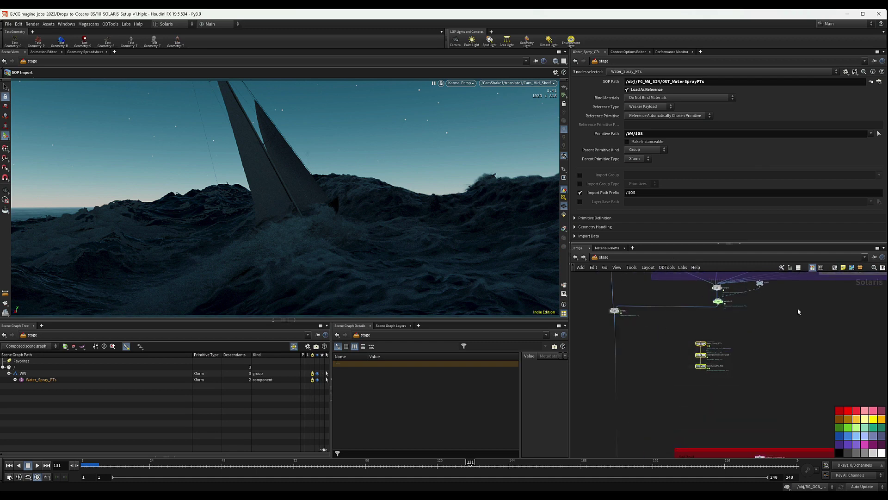
key(shift+o)
drag(695, 337, 666, 327)
drag(719, 369, 811, 399)
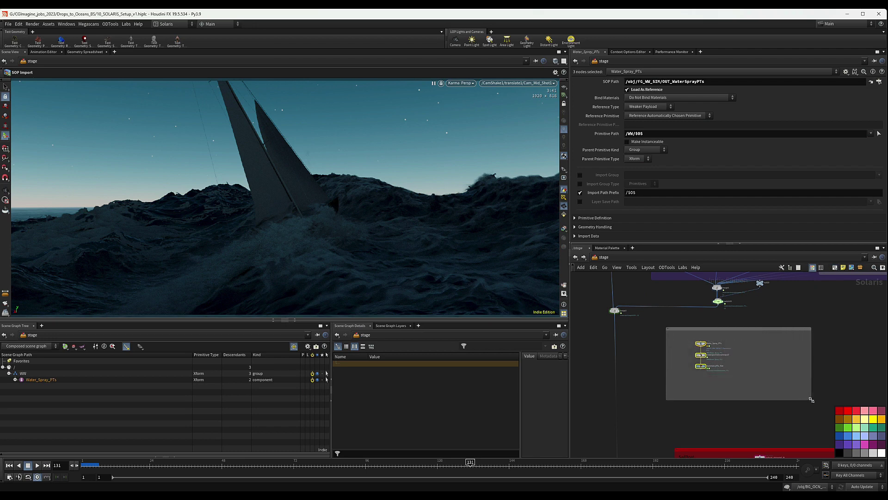
click(721, 330)
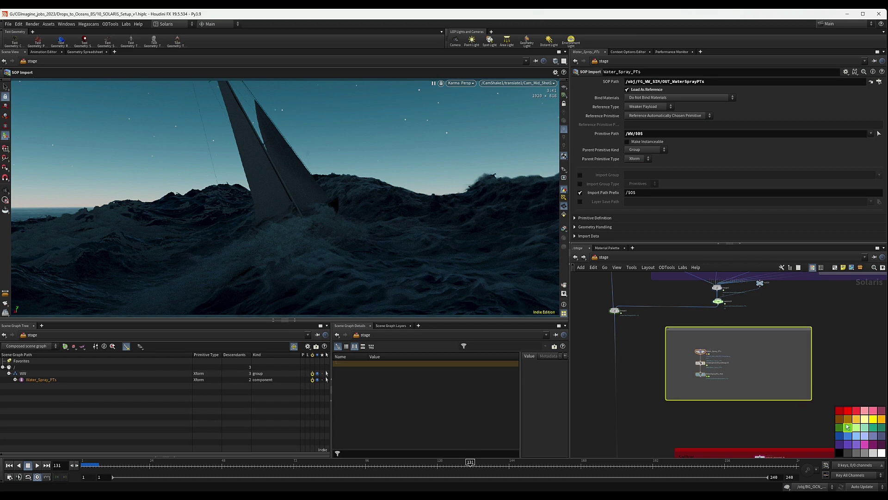
click(873, 448)
drag(707, 354, 691, 339)
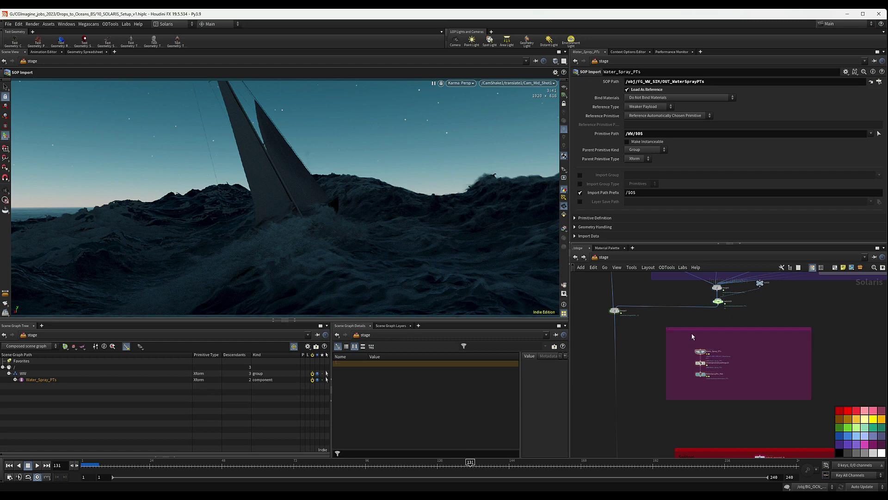
Step: Place a sticky note in the corner of the magenta network box and label it WaterSpray
middle_drag(706, 299, 705, 354)
alt+drag(686, 281, 686, 391)
scroll(685, 392, up, 3)
double_click(686, 391)
text(W)
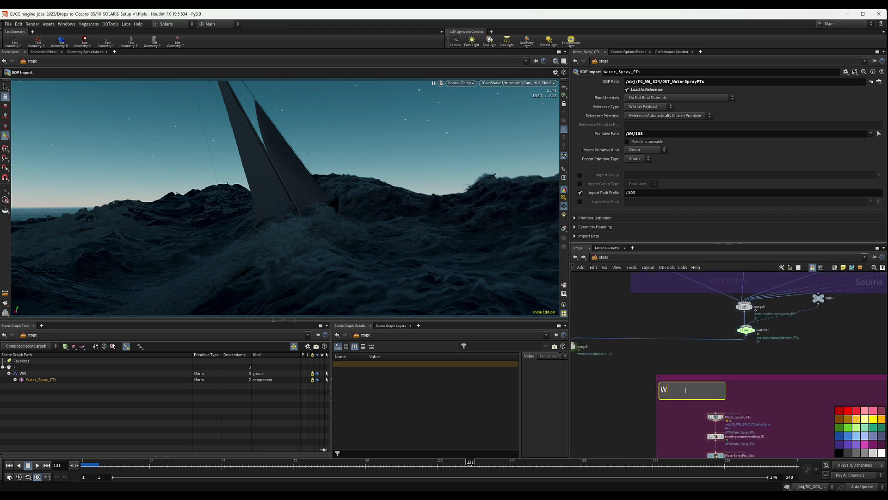
text(aterSpray)
key(ctrl+BackSpace)
text(WaterSpray)
scroll(680, 379, down, 4)
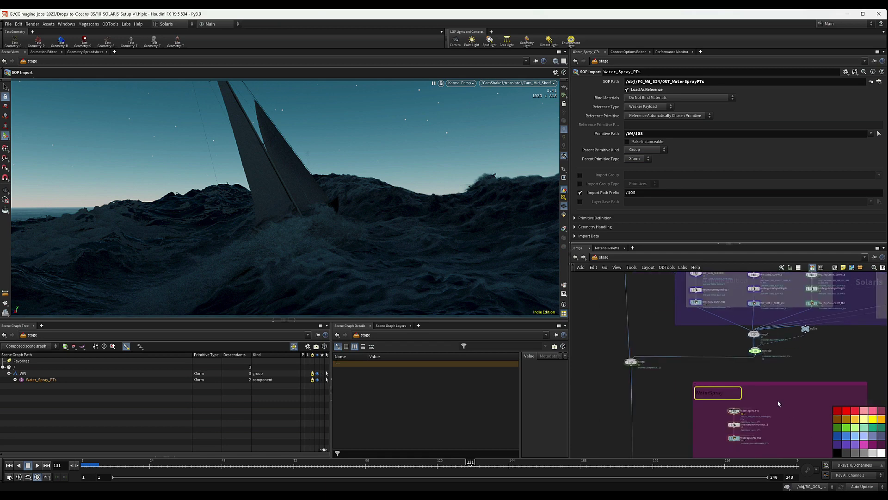
key(Return)
Step: Add a Merge node beside the WaterSpray box and connect merge3 and WaterSprayPts_Mat to its inputs
scroll(672, 369, up, 4)
middle_drag(679, 396, 721, 370)
scroll(701, 370, down, 2)
key(Tab)
text(mer)
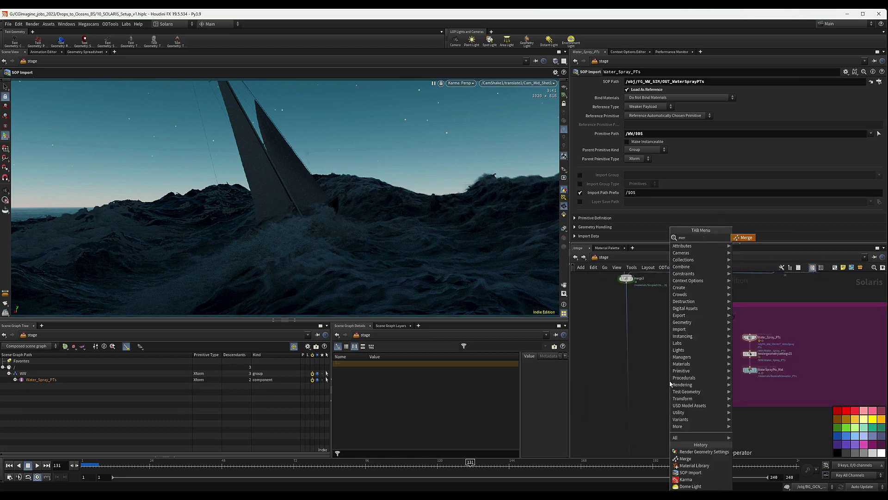
key(Return)
click(662, 399)
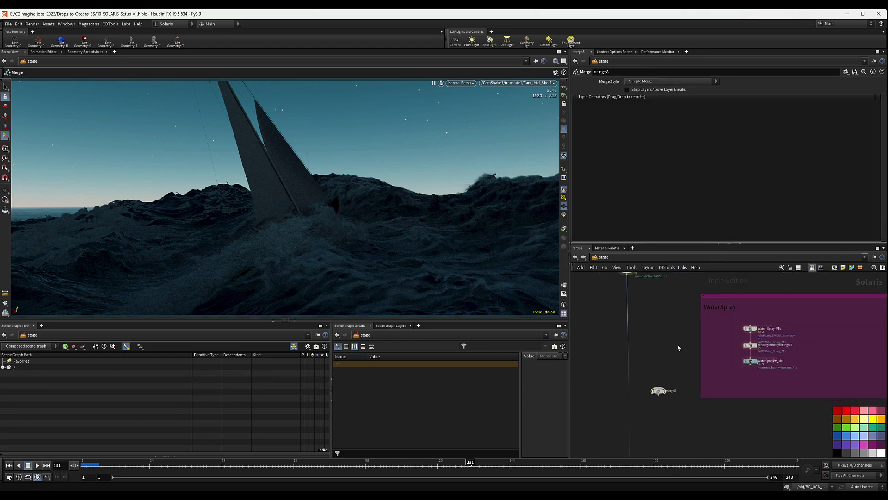
drag(627, 273, 658, 389)
drag(750, 365, 661, 388)
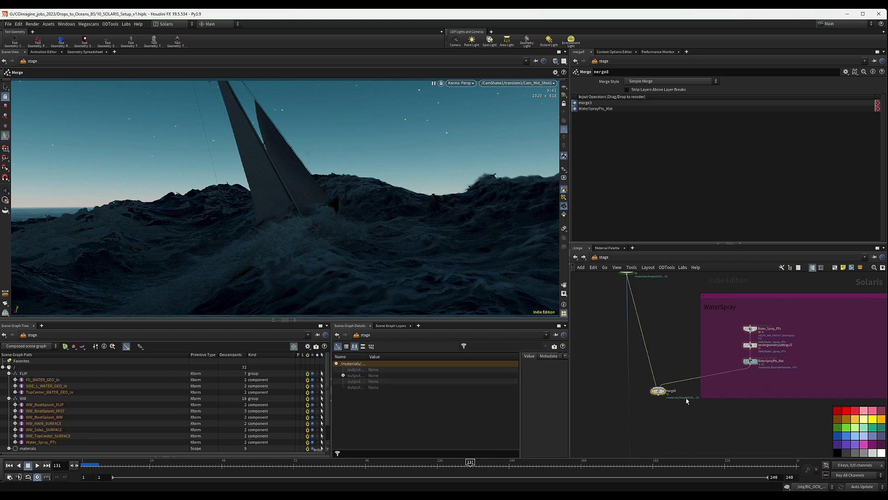
Step: Connect the output of WaterSprayPts_Mat directly to the dome light node below the SailBoat merge
scroll(689, 389, down, 3)
scroll(718, 383, up, 3)
middle_drag(719, 383, 706, 327)
click(706, 294)
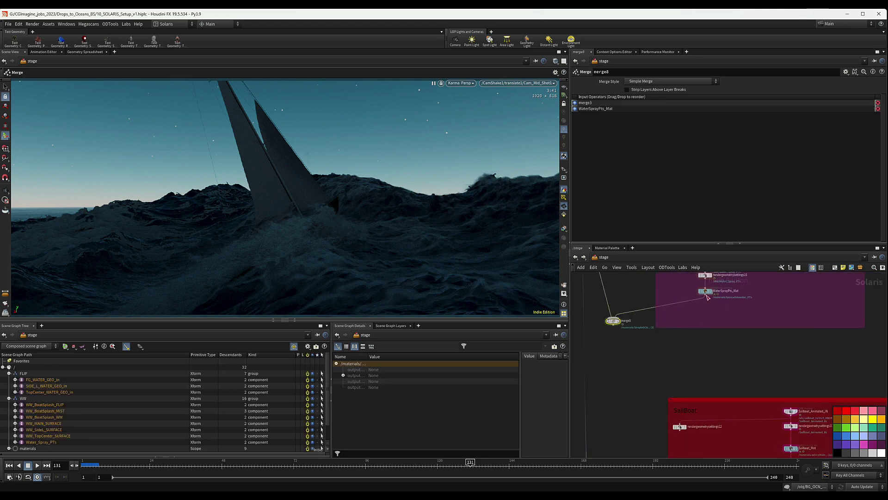
middle_drag(641, 390, 688, 224)
click(635, 384)
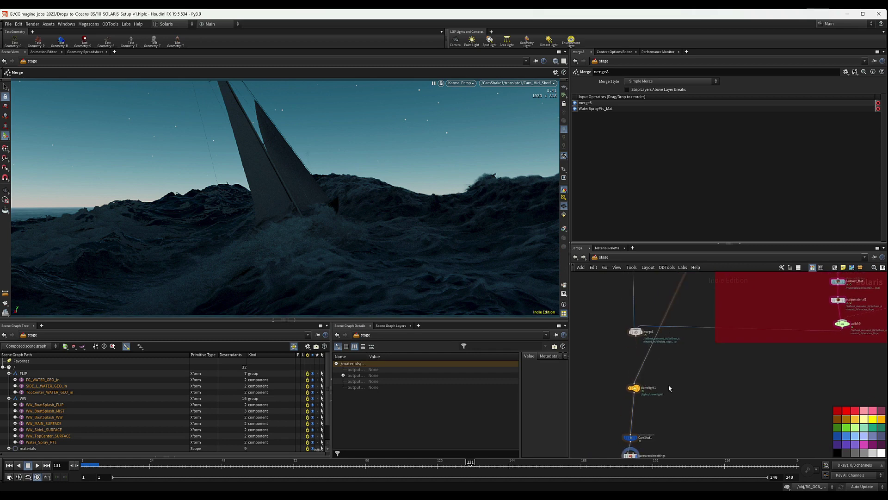
Step: Copy the null and switch node pair from the branch above the WaterSpray box
scroll(680, 387, down, 4)
middle_drag(680, 387, 634, 437)
middle_drag(686, 337, 707, 398)
scroll(672, 345, up, 5)
scroll(674, 356, down, 3)
scroll(708, 398, down, 2)
drag(705, 321, 746, 294)
key(ctrl+c)
middle_drag(699, 395, 704, 363)
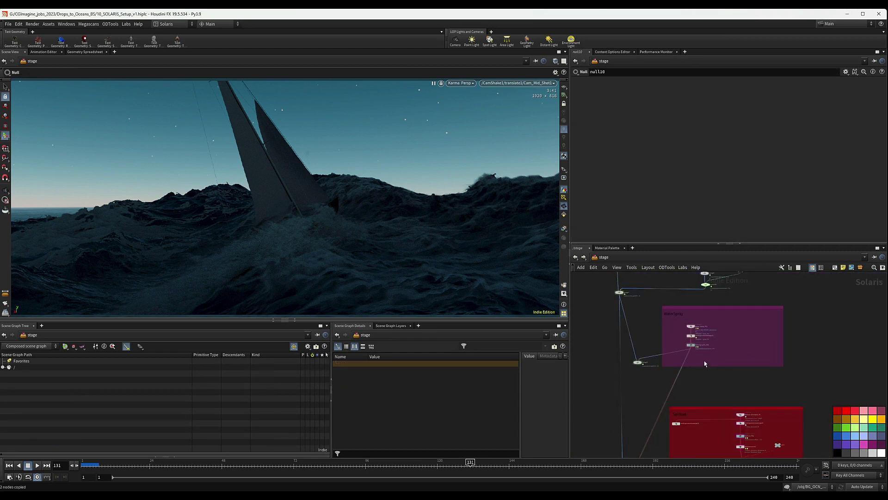
Step: Paste the null and switch into the WaterSpray box and wire the switch between WaterSprayPts_Mat and the dome light
scroll(703, 357, up, 3)
key(ctrl+v)
drag(748, 342, 726, 354)
mouse_move(687, 365)
mouse_down()
mouse_move(684, 339)
mouse_move(688, 374)
mouse_up()
drag(688, 370, 682, 365)
drag(725, 354, 708, 350)
scroll(759, 346, down, 1)
Step: Restart the viewport render with Karma as the active renderer
click(462, 83)
click(466, 160)
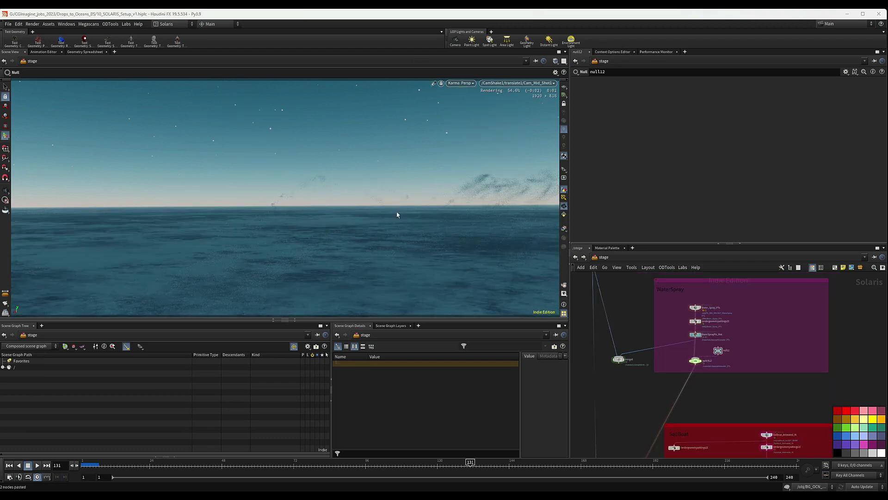
click(457, 83)
click(462, 153)
Step: Copy the WW_BoatSplash_MIST import and its BoatSplashMist_Mat material library from the WW_BoatSplash box
scroll(745, 309, down, 2)
middle_drag(744, 309, 685, 369)
scroll(726, 310, up, 1)
scroll(772, 299, down, 3)
middle_drag(772, 299, 749, 311)
scroll(799, 276, up, 3)
middle_drag(800, 276, 724, 312)
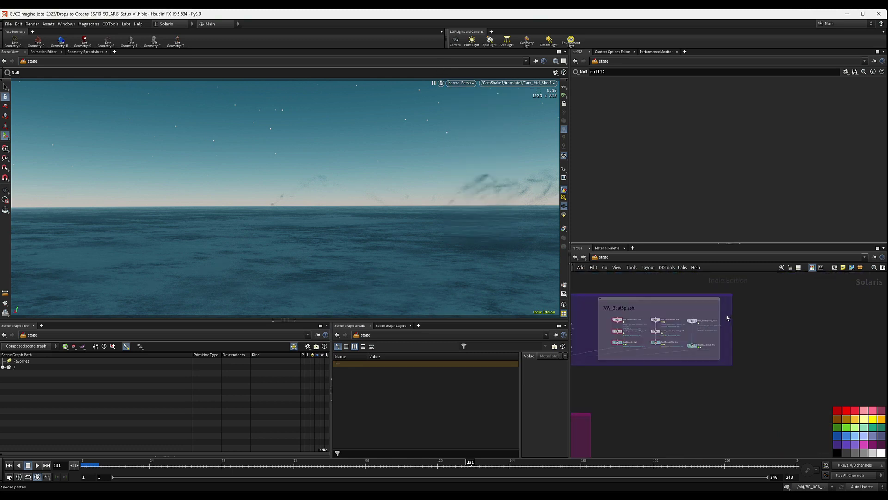
scroll(723, 311, up, 3)
drag(697, 306, 661, 380)
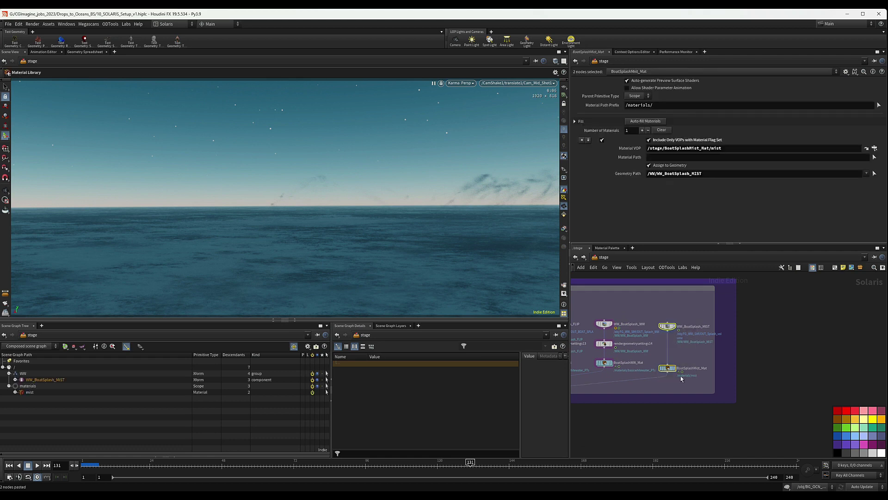
key(ctrl+c)
Step: Paste the copied mist import and material library beside the spray points chain in the WaterSpray box
scroll(638, 378, down, 4)
middle_drag(637, 377, 672, 352)
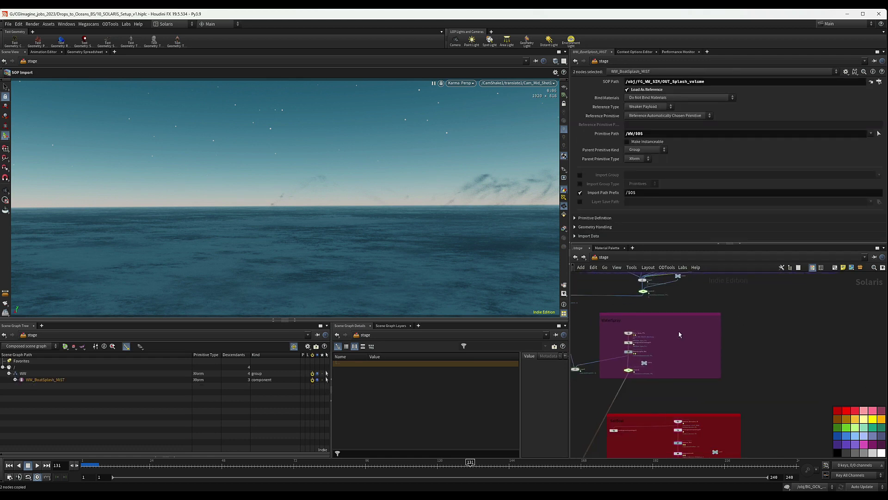
key(ctrl+v)
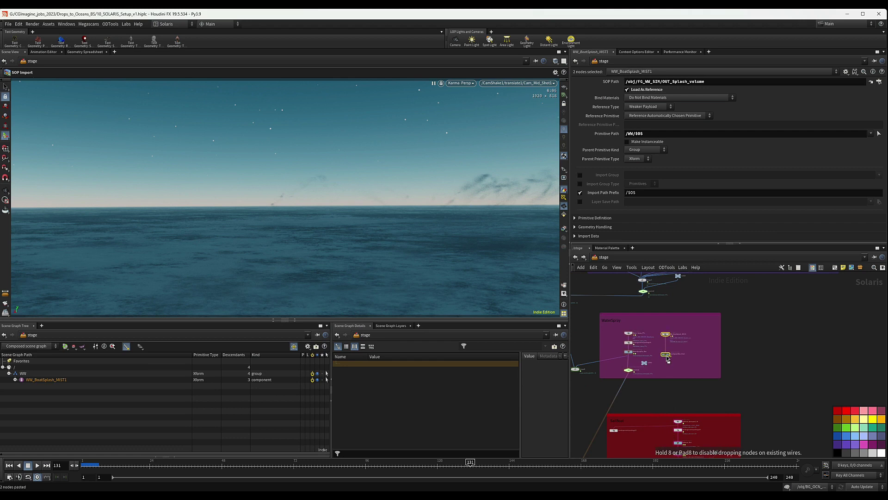
click(666, 360)
scroll(691, 334, up, 2)
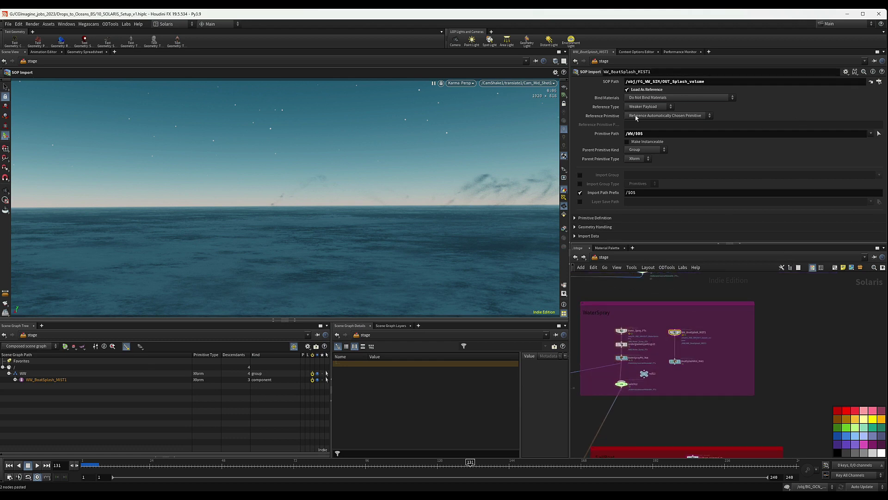
Step: Go to the object network and copy the OUT_Spray_Mist_Density null inside FG_WW_SIM
click(603, 257)
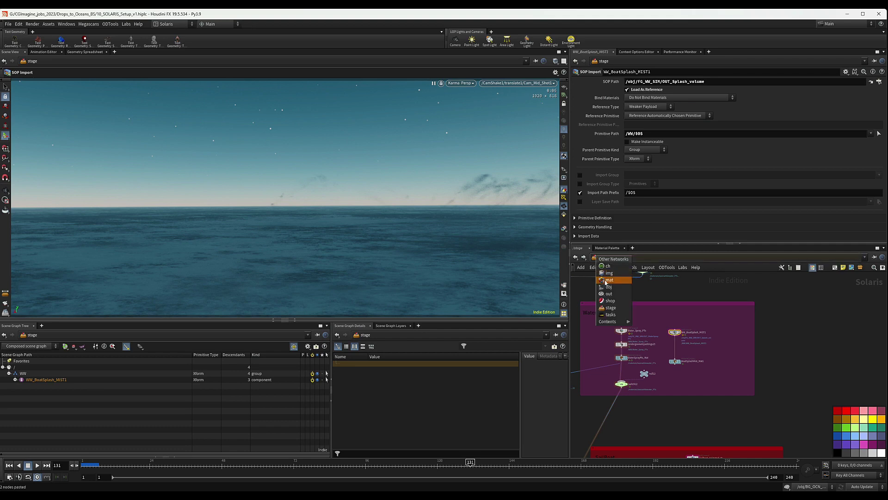
click(609, 287)
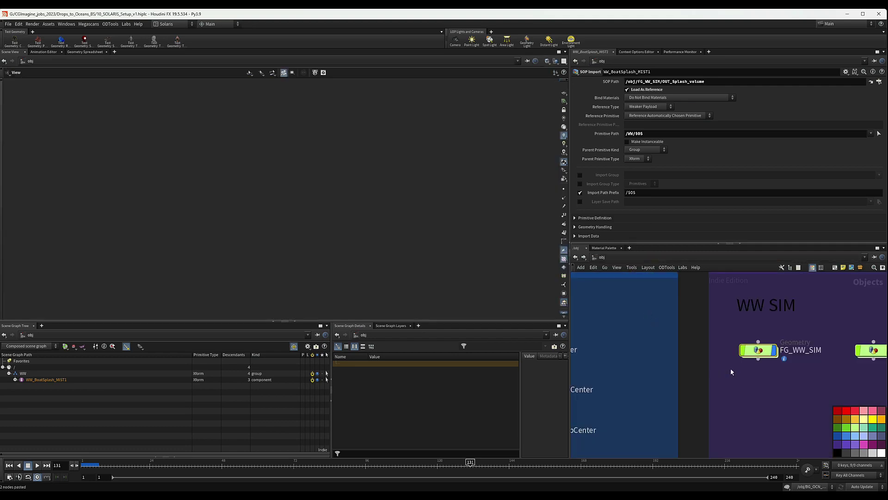
double_click(764, 352)
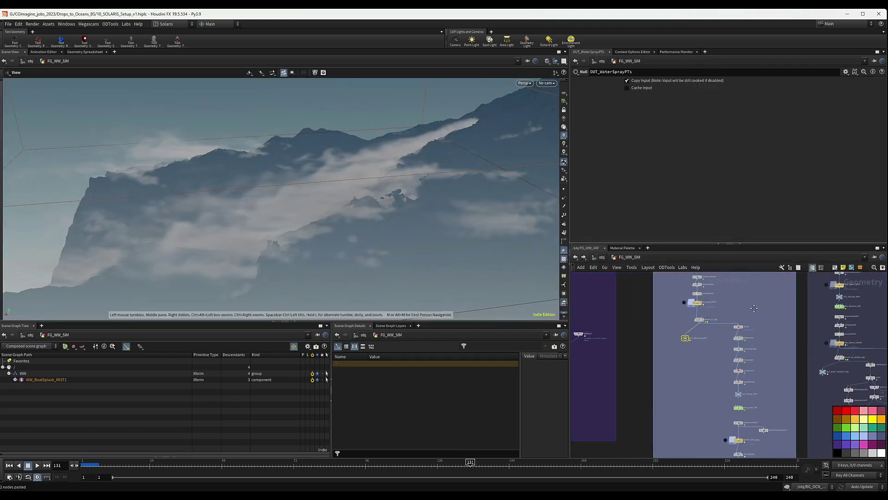
click(671, 354)
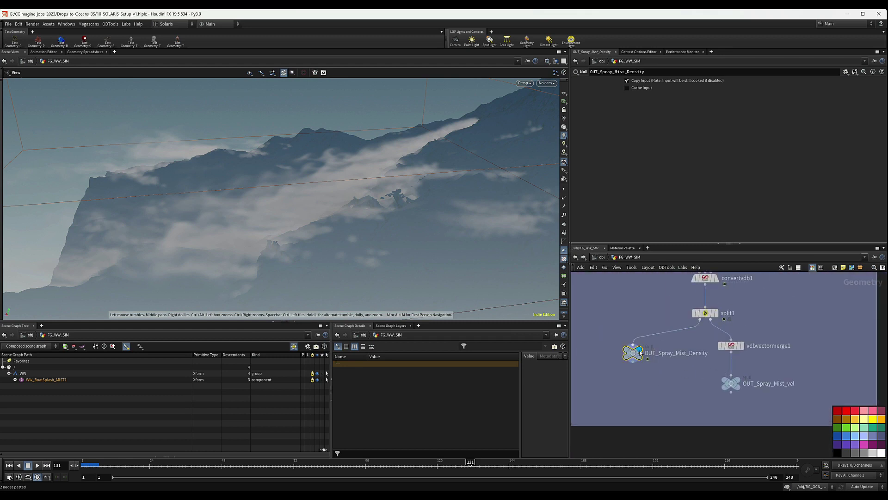
key(ctrl+c)
Step: Return to the stage and set the pasted mist import's SOP path to /obj/FG_WW_SIM/OUT_Spray_Mist_Density
click(602, 259)
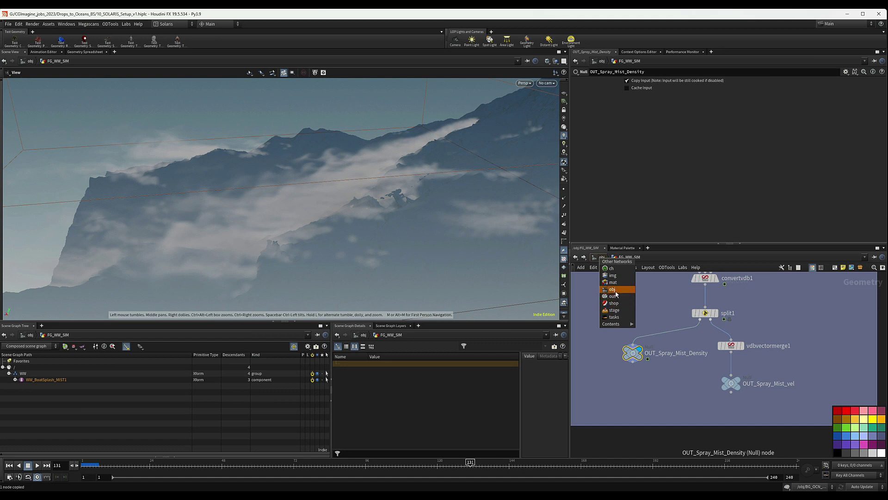
click(614, 311)
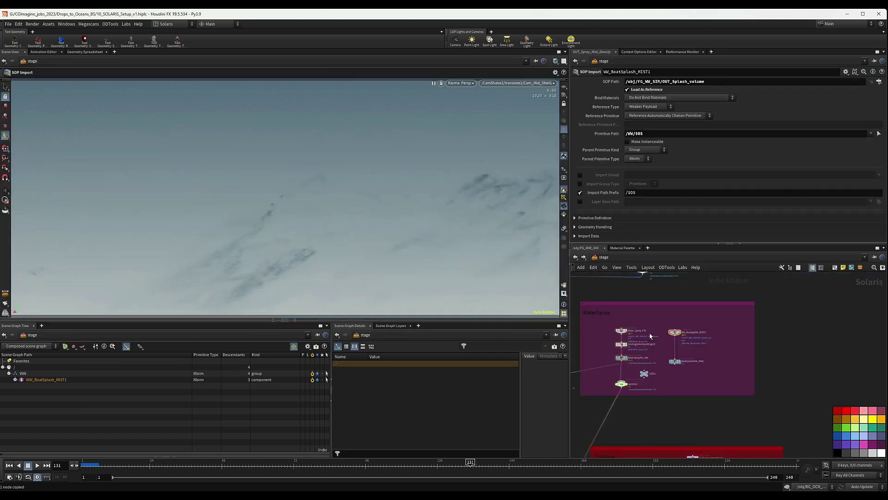
click(716, 82)
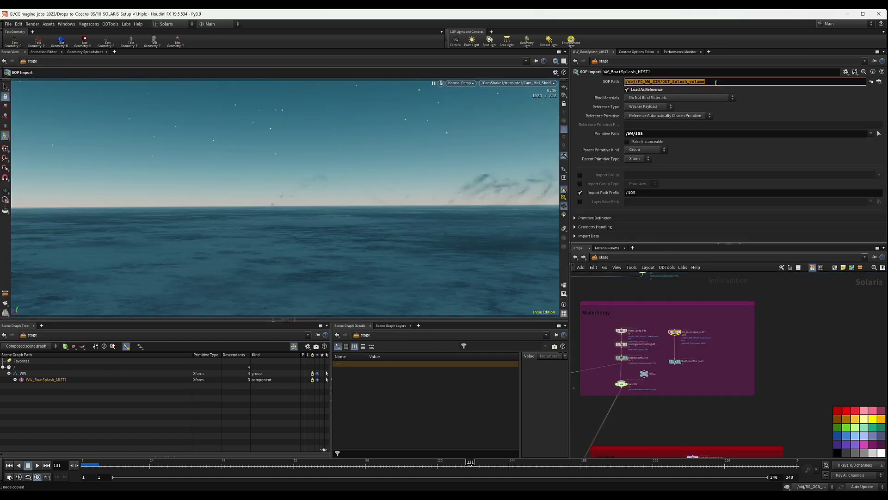
key(ctrl+v)
click(708, 355)
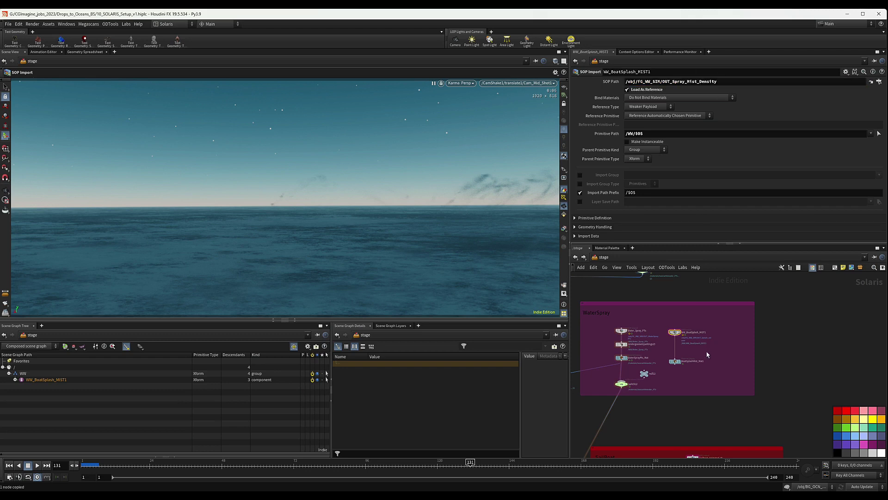
Step: Rename the pasted mist material library to WaterSprayMist_Mat
scroll(686, 368, up, 4)
click(691, 356)
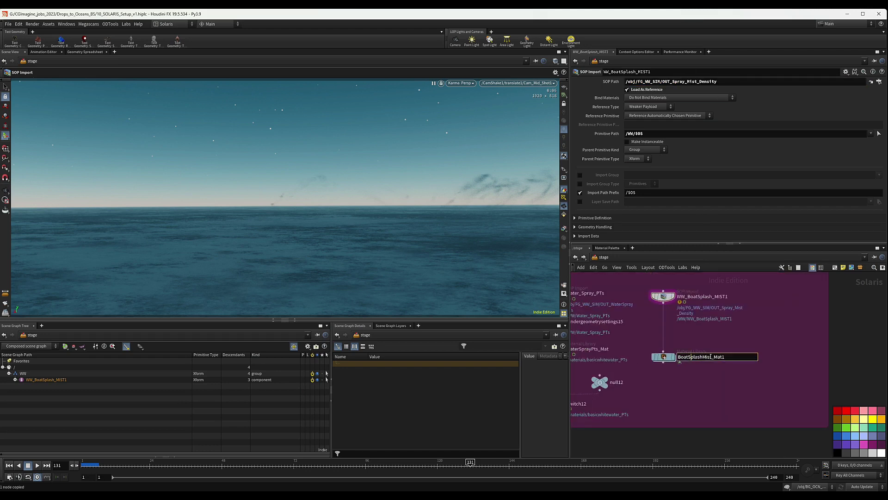
drag(711, 357, 650, 361)
text(WaterSprayMist)
key(Return)
Step: Set the mist material's geometry path to /WW/WW_BoatSplash_MIST1 and rename the mist import node to WaterSprayMist
click(664, 356)
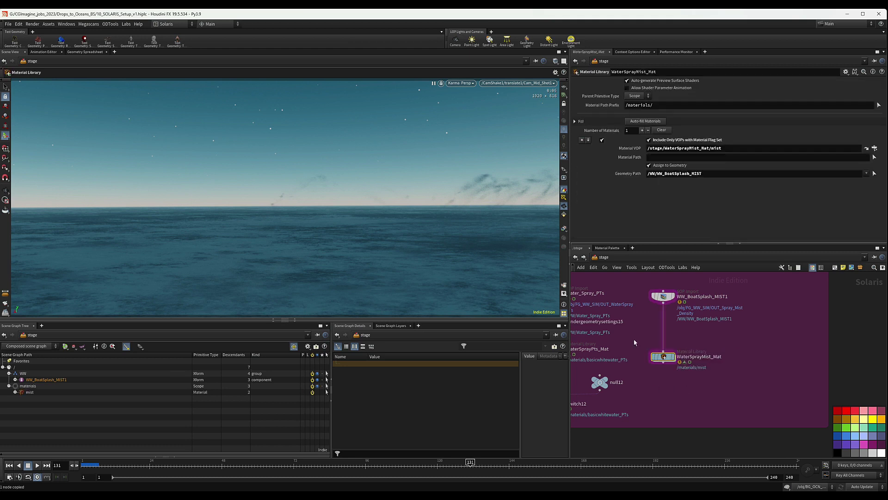
drag(48, 383, 686, 174)
double_click(699, 296)
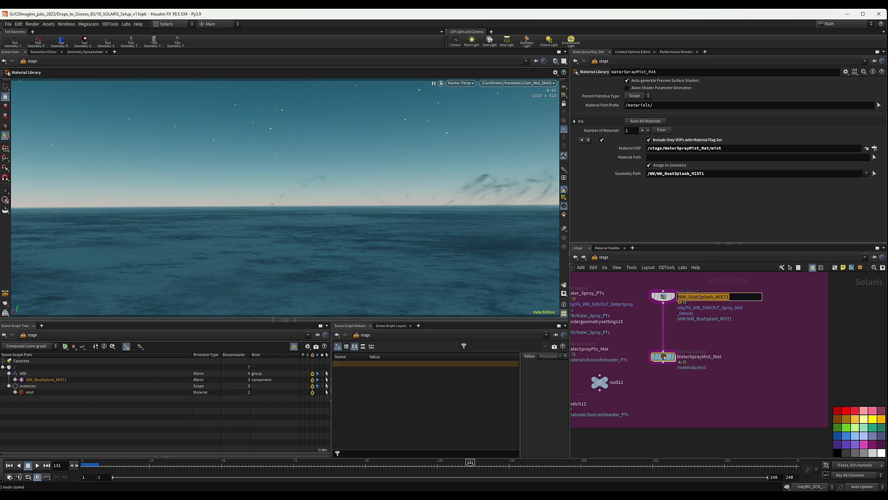
text(WaterSprayMist)
key(Return)
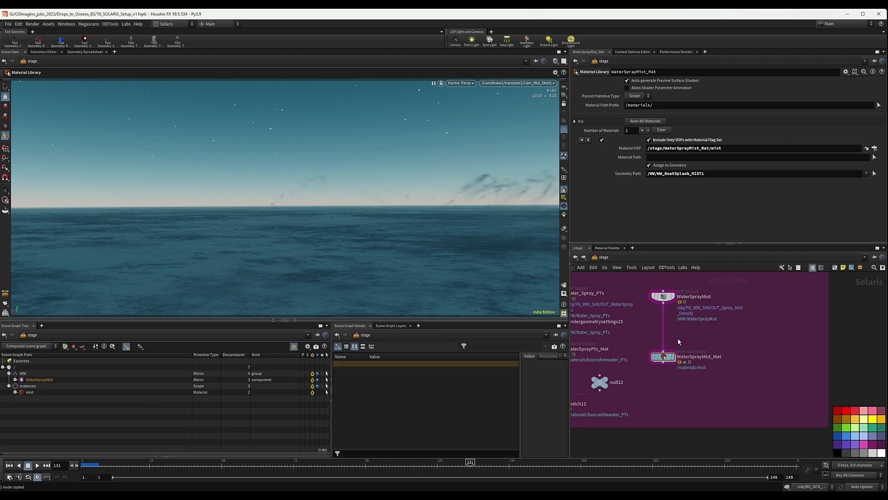
Step: Reassign WaterSprayMist_Mat to the geometry /WW/WaterSprayMist and choose the mist shader inside WaterSprayMist_Mat as its Material VOP
click(664, 355)
drag(38, 380, 619, 209)
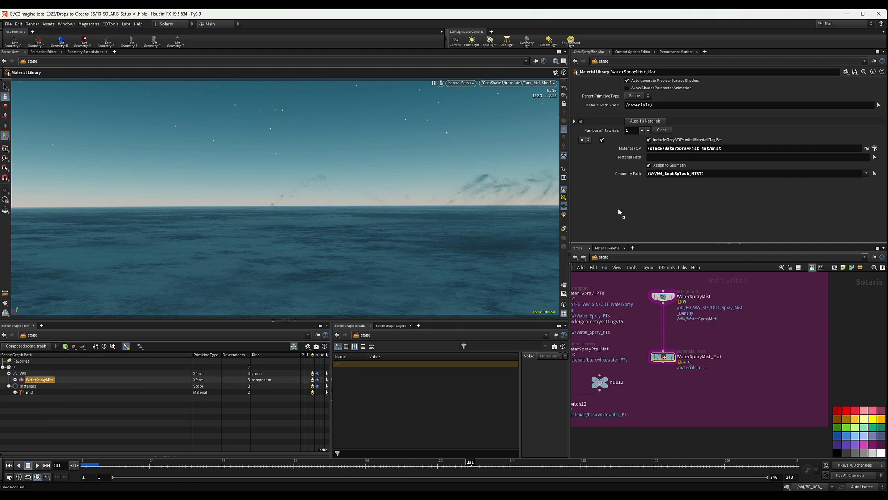
drag(676, 178, 676, 178)
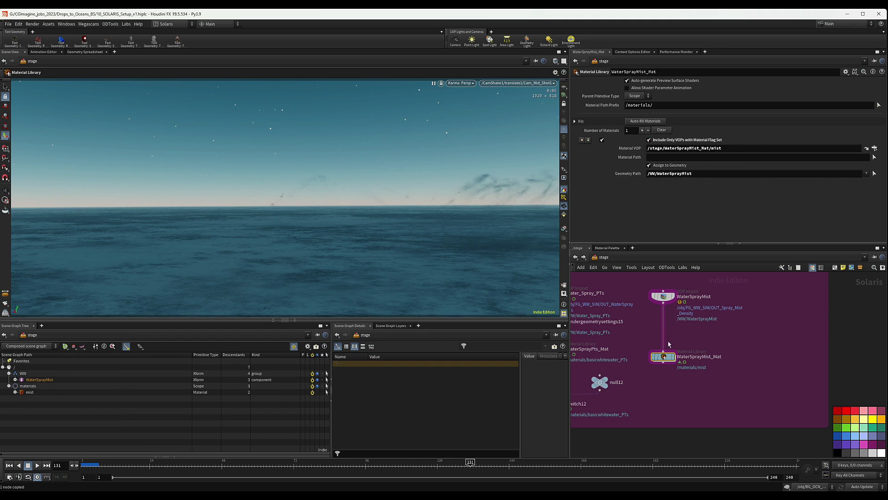
click(875, 148)
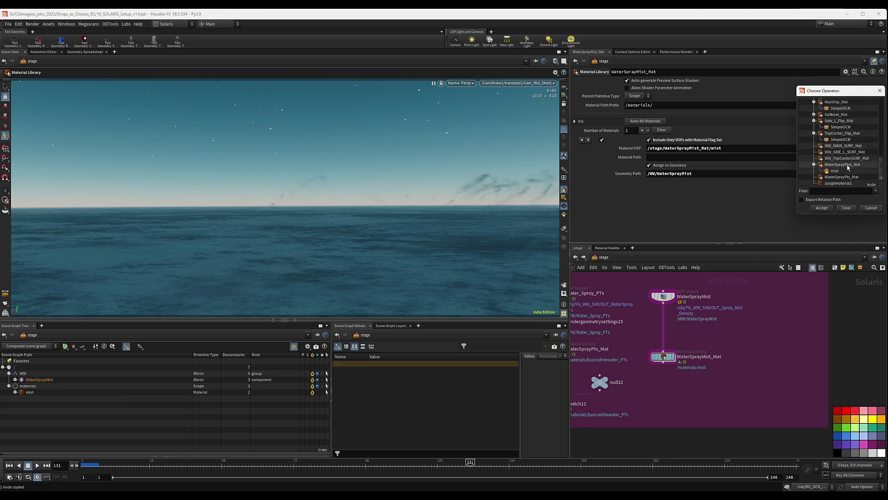
double_click(836, 172)
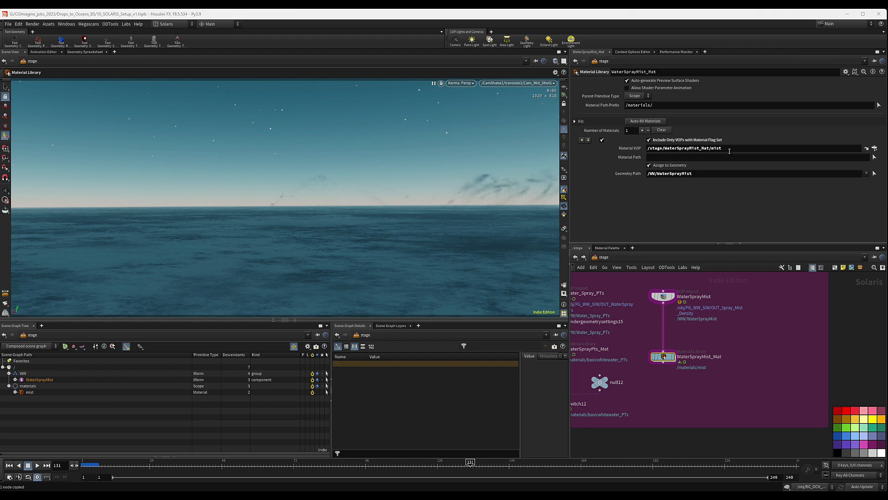
Step: Move the null and switch lower in the WaterSpray box to leave room below the material nodes
middle_drag(706, 342, 774, 310)
scroll(748, 341, down, 3)
middle_drag(741, 351, 754, 333)
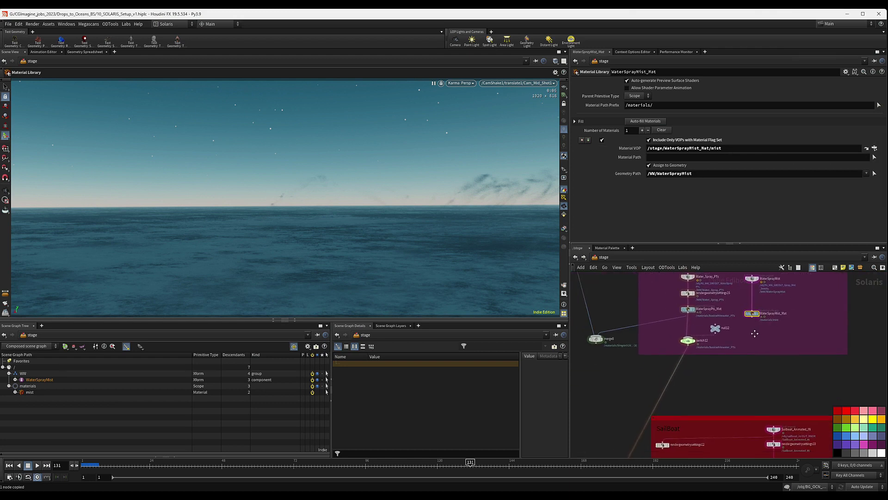
scroll(707, 350, down, 2)
drag(695, 358, 723, 367)
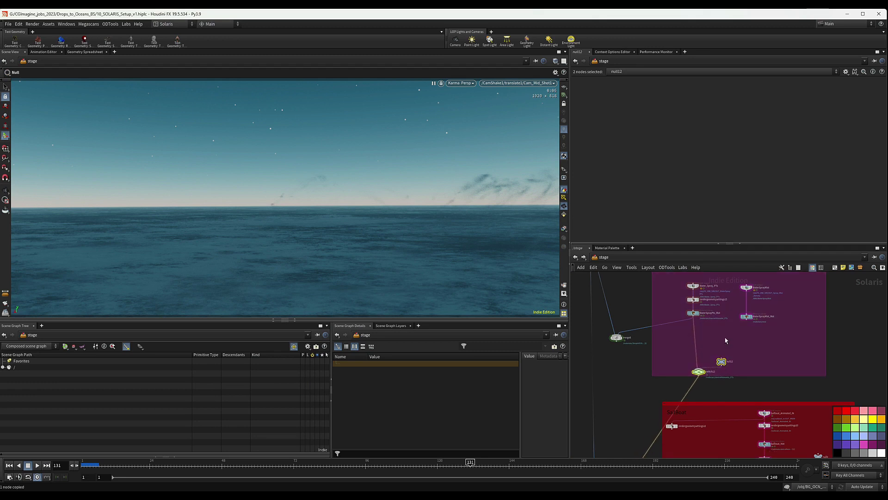
Step: Add a Merge node in the WaterSpray box and connect WaterSprayPts_Mat and WaterSprayMist_Mat to its inputs
key(Tab)
text(mer)
key(Return)
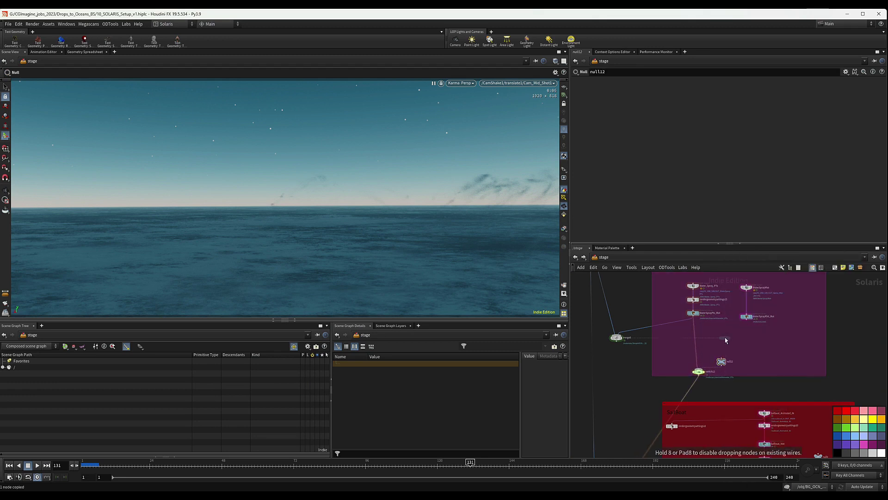
click(726, 340)
scroll(699, 324, up, 3)
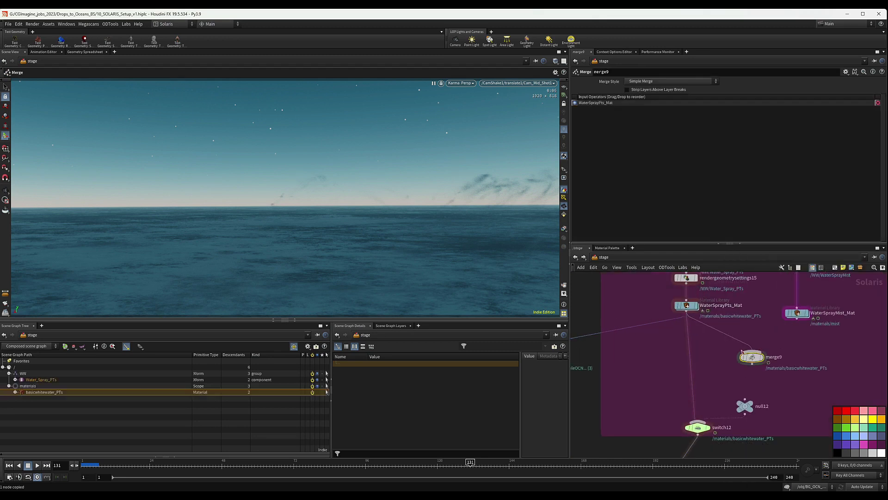
drag(752, 350, 797, 319)
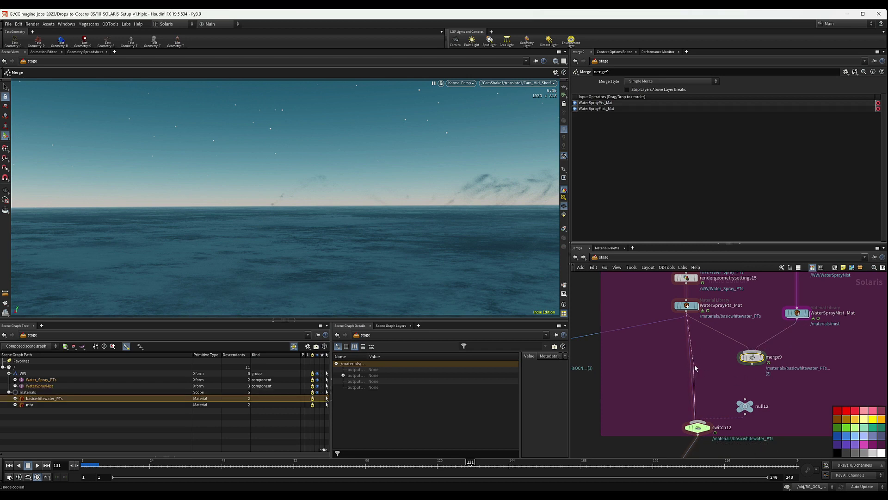
Step: Insert the new merge on the wire feeding the WaterSpray switch and align the switch beneath it
drag(695, 365, 723, 350)
middle_drag(746, 377, 743, 353)
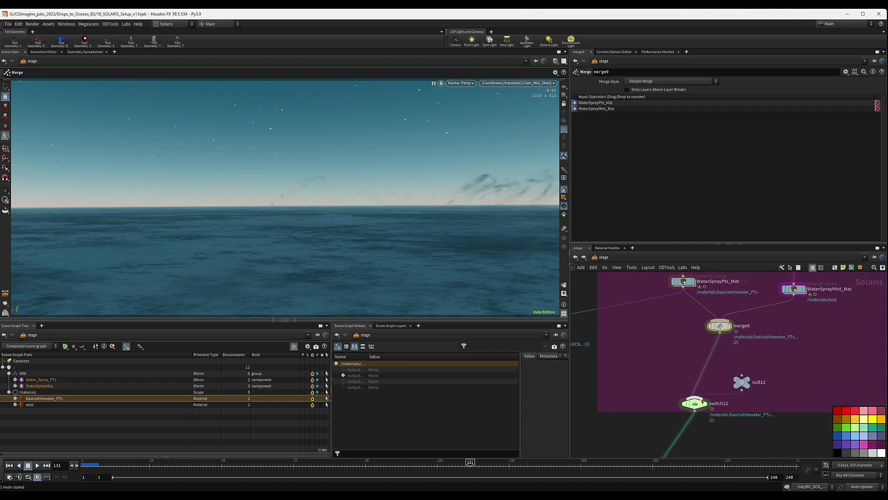
drag(703, 402, 788, 348)
middle_drag(667, 352, 746, 342)
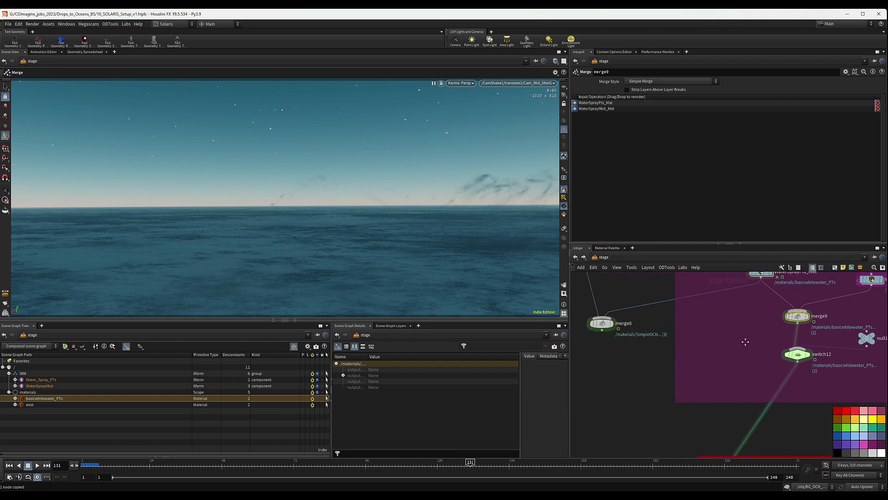
Step: Move merge8 lower and reroute its spray input to come from switch12 instead of WaterSprayPts_Mat
scroll(746, 342, down, 4)
drag(665, 334, 657, 390)
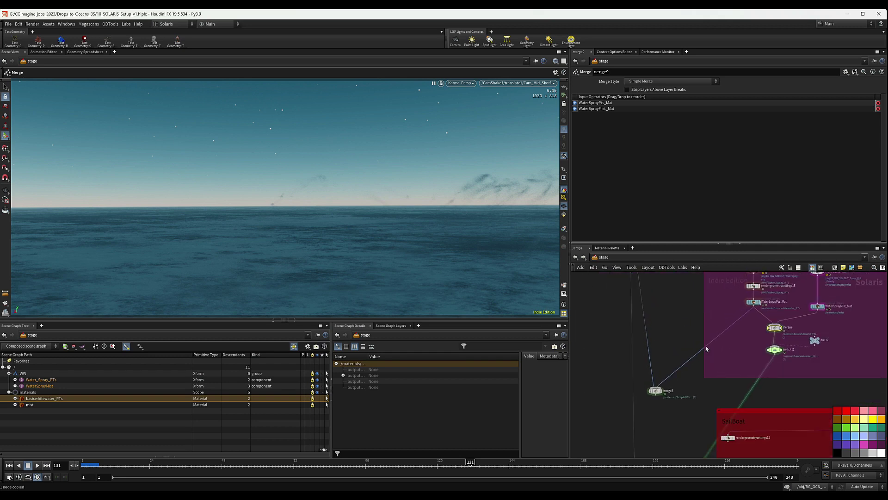
drag(706, 349, 775, 354)
middle_drag(733, 349, 759, 281)
scroll(732, 327, down, 3)
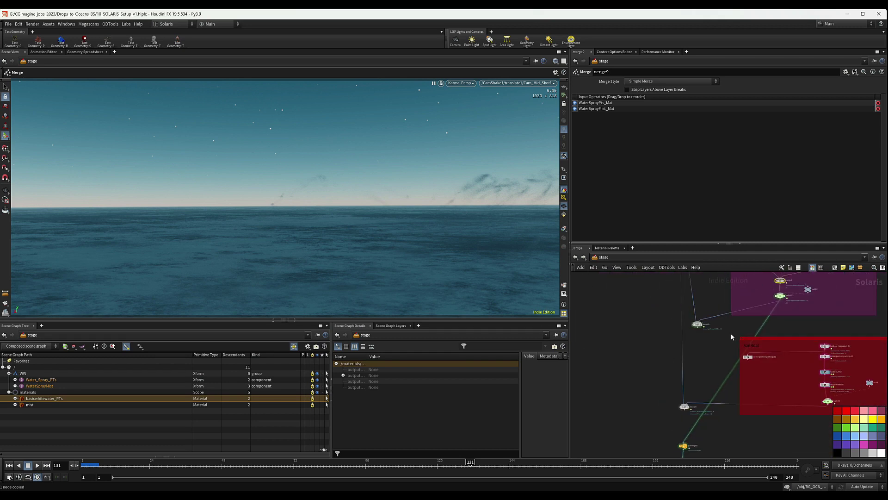
middle_drag(726, 338, 710, 329)
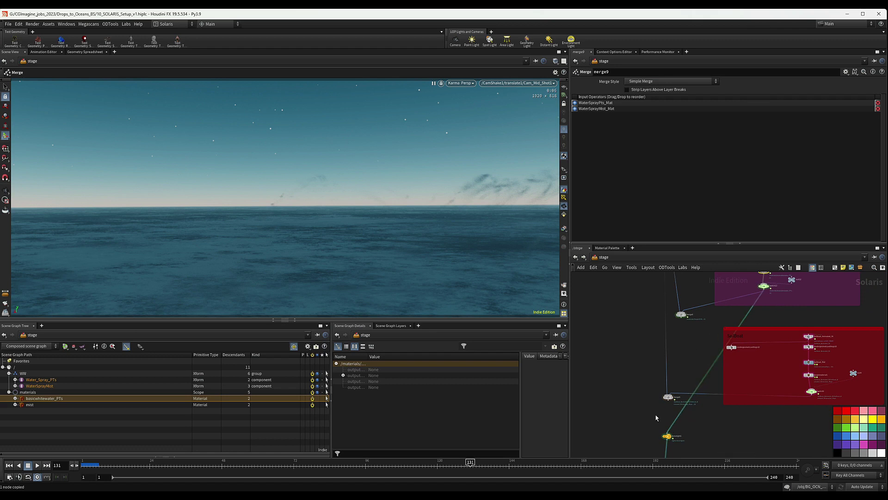
Step: Align the WaterSpray and SailBoat merge nodes in one vertical column above the dome light
middle_drag(667, 326, 654, 401)
click(667, 396)
drag(666, 395, 654, 389)
scroll(677, 346, down, 4)
middle_drag(677, 346, 656, 304)
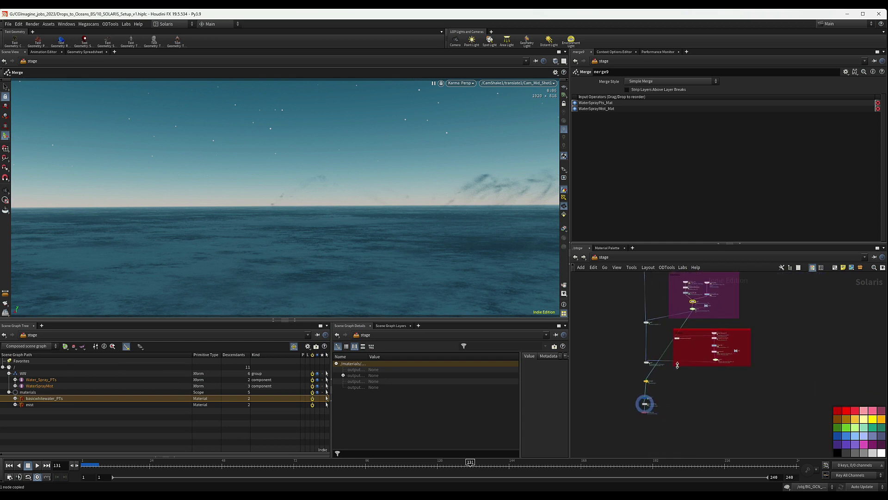
scroll(672, 382, up, 1)
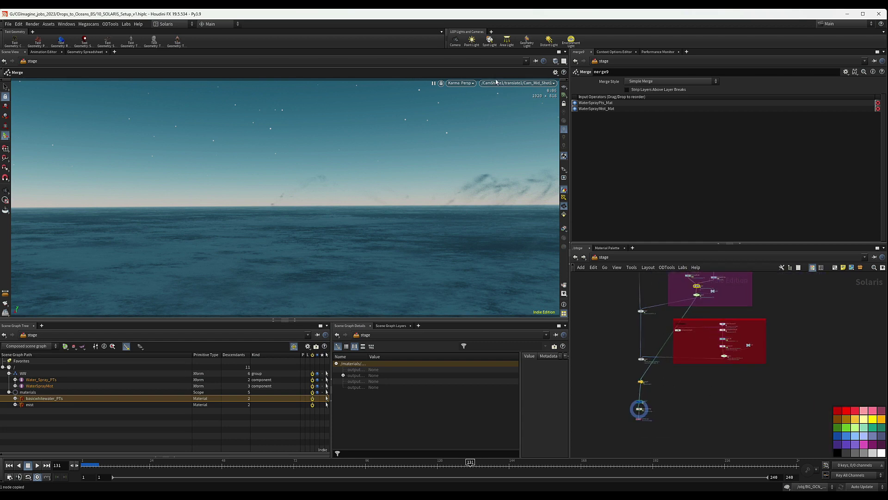
Step: Restart the Karma render in the viewport to test the merged water spray branch
click(461, 83)
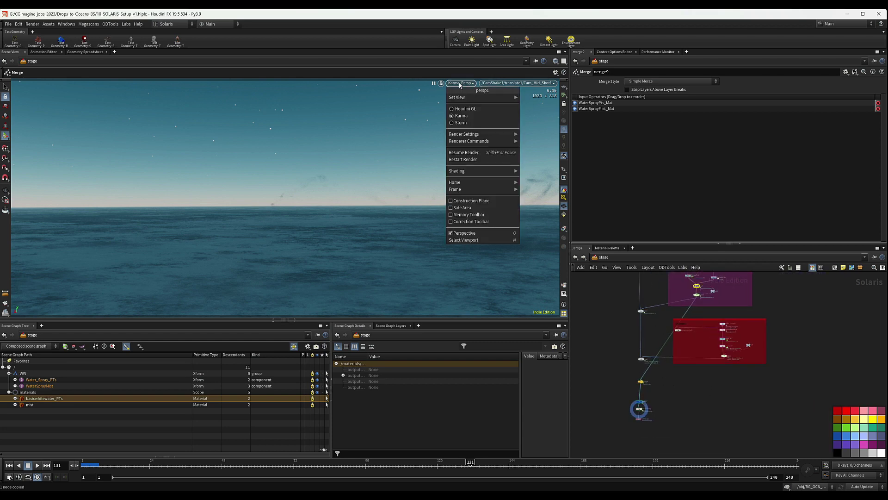
click(464, 160)
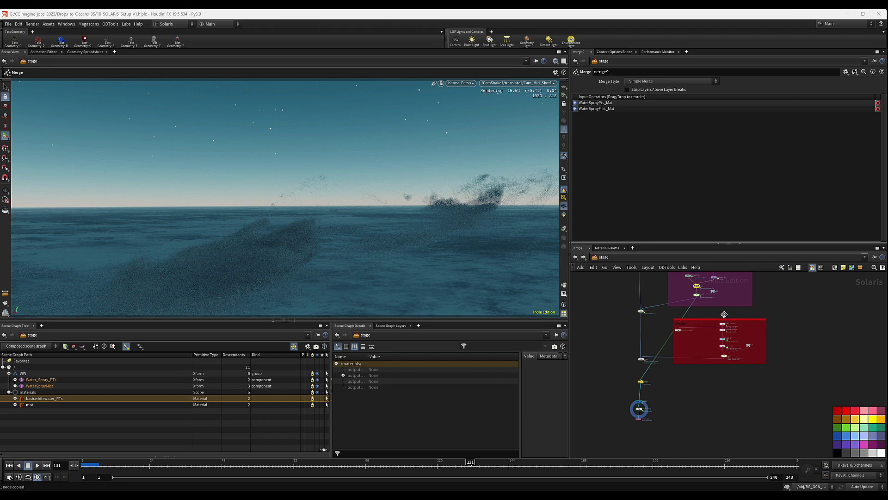
Step: Open the mist shader inside WaterSprayMist_Mat and set its Density Scale to .35
scroll(720, 343, up, 5)
scroll(720, 342, down, 8)
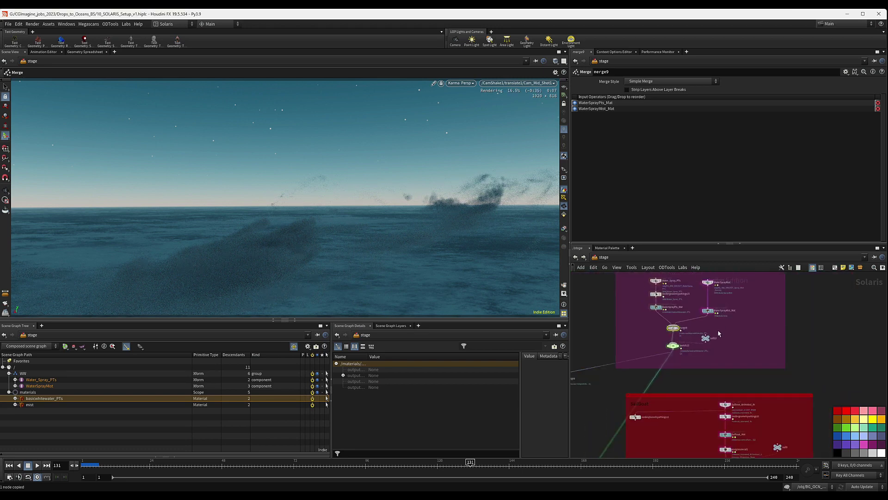
scroll(721, 364, up, 6)
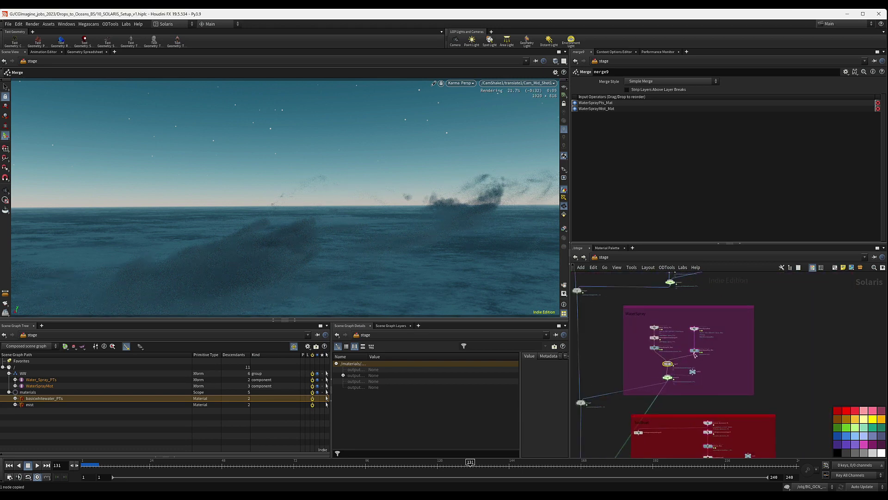
scroll(703, 368, up, 4)
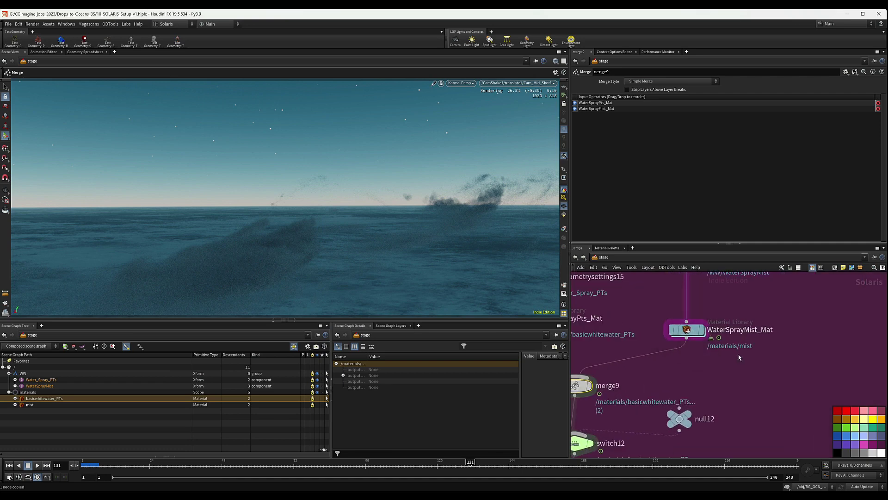
scroll(768, 372, down, 3)
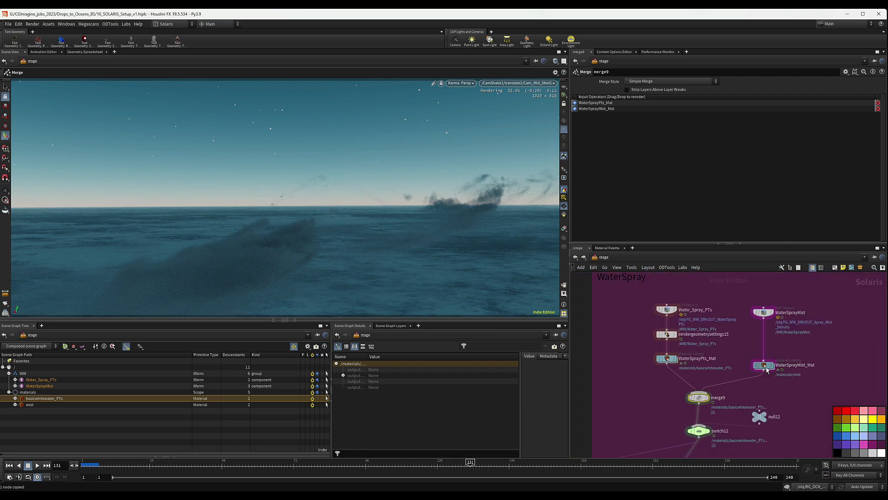
double_click(764, 367)
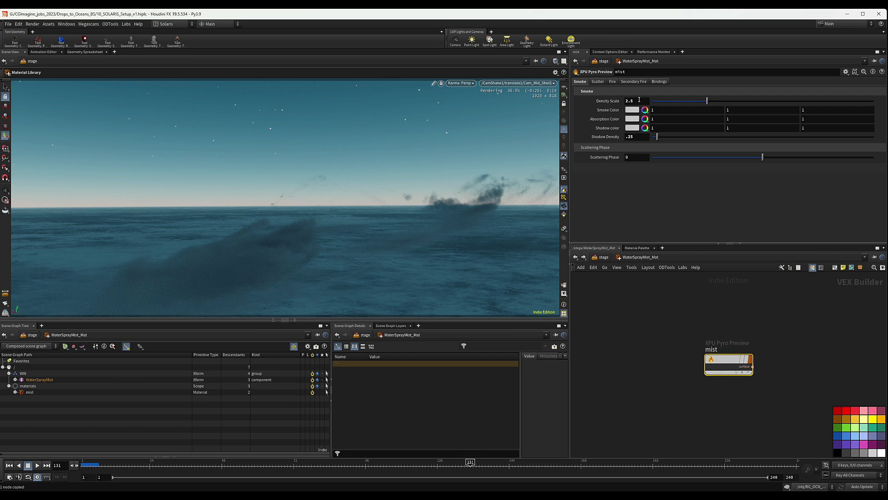
click(639, 101)
text(.3)
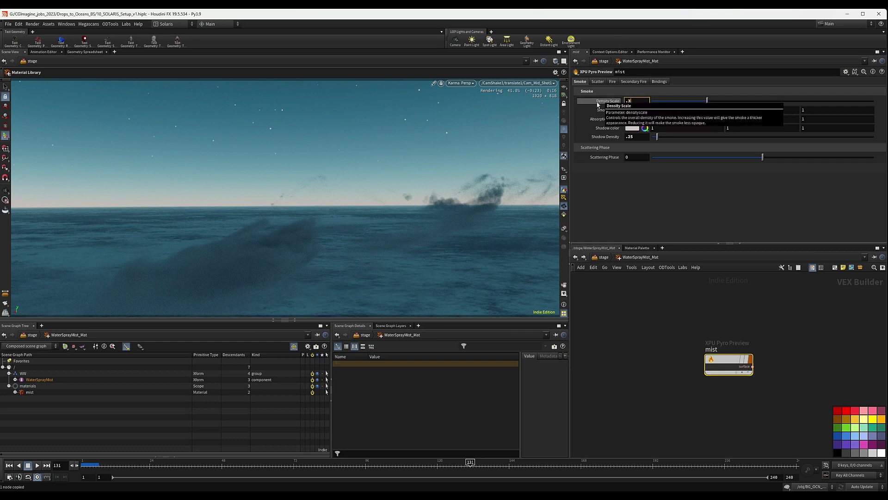
key(Return)
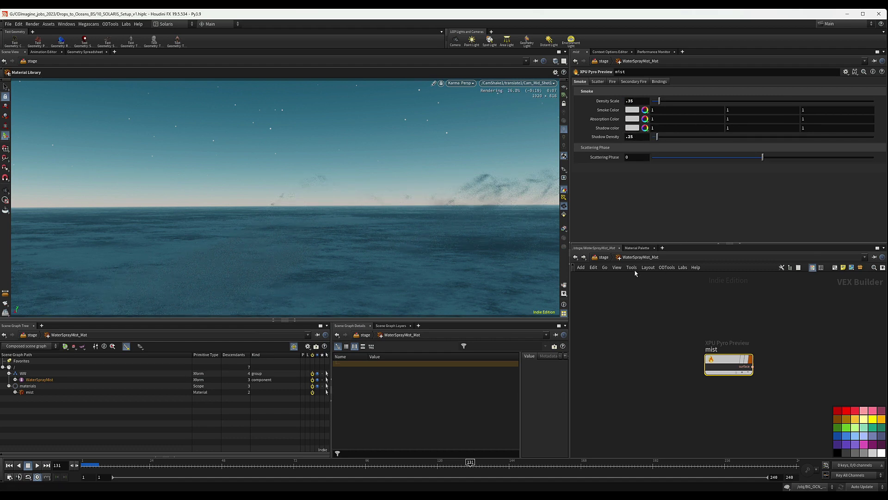
Step: Return to the stage network and rewire the dome light's input from the WaterSpray switch to the SailBoat merge
click(603, 258)
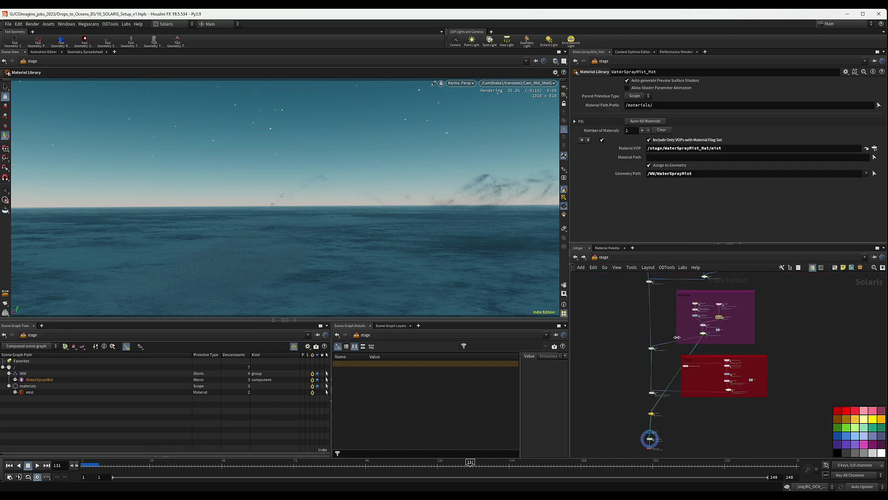
middle_drag(674, 340, 684, 318)
scroll(669, 379, up, 3)
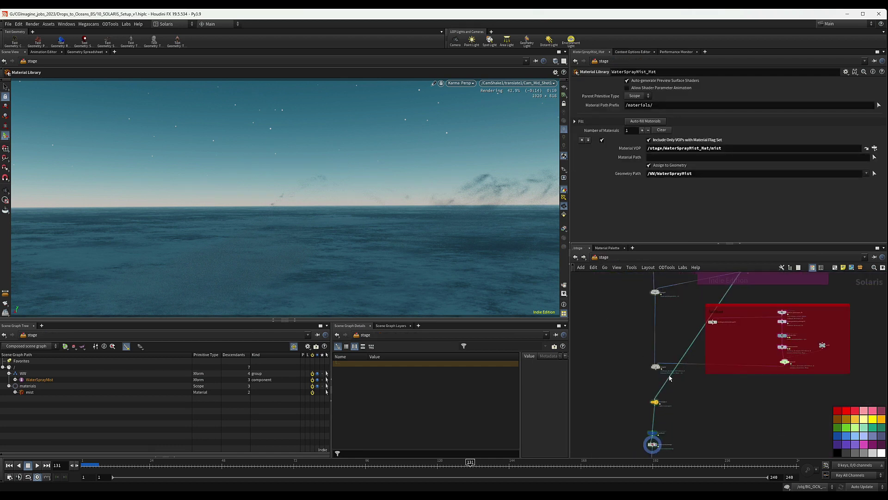
drag(654, 399, 656, 370)
scroll(695, 425, down, 1)
middle_drag(703, 339, 696, 377)
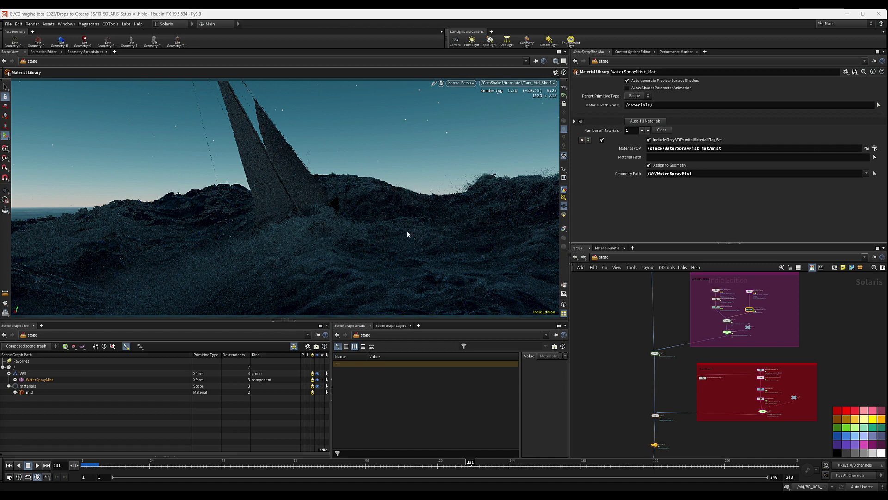
Step: Collapse the scene graph panes beneath the viewport to enlarge the Karma render view
click(293, 320)
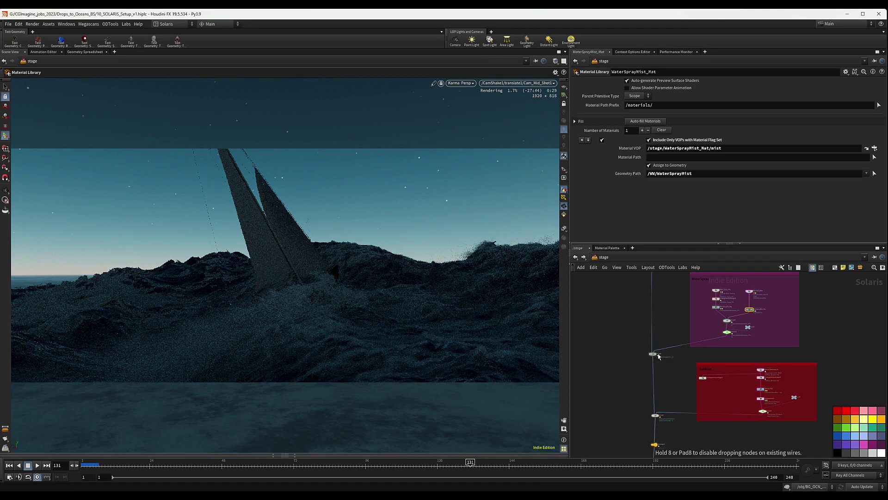
scroll(841, 359, down, 3)
middle_drag(841, 355, 770, 352)
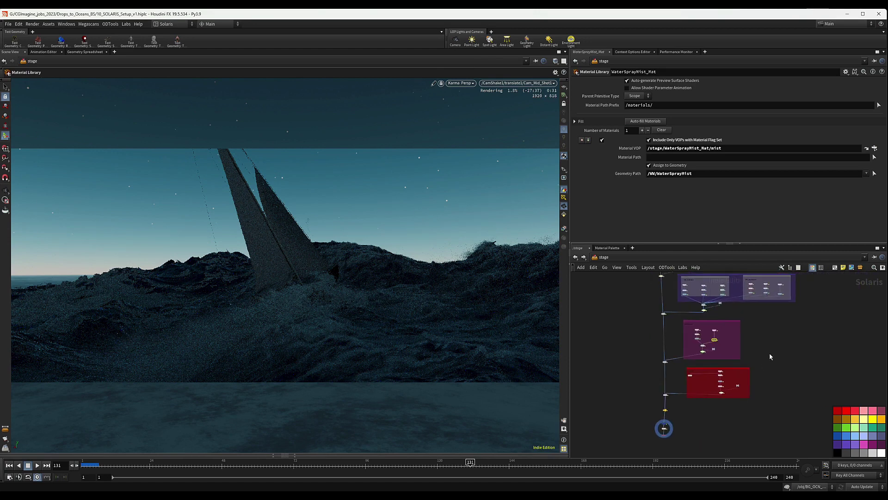
scroll(713, 375, up, 2)
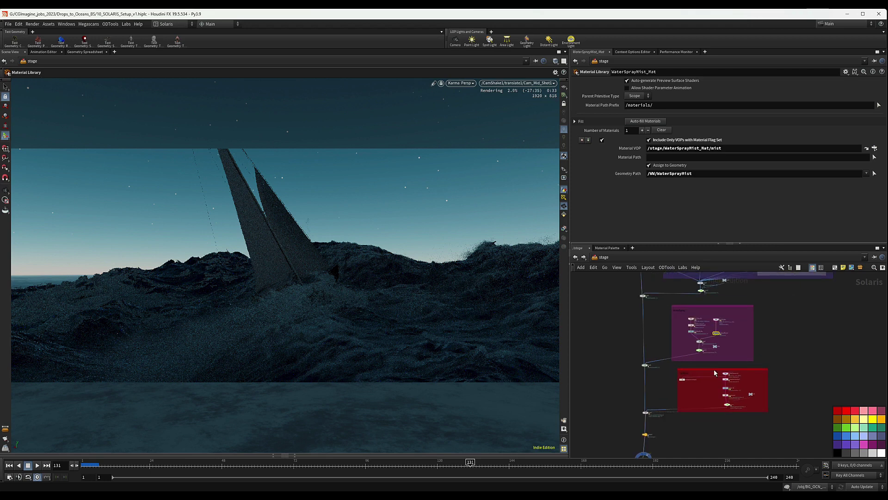
Step: Extend the outer whitewater network box downward to enclose the merge, switch and null, and select those three nodes
key(h)
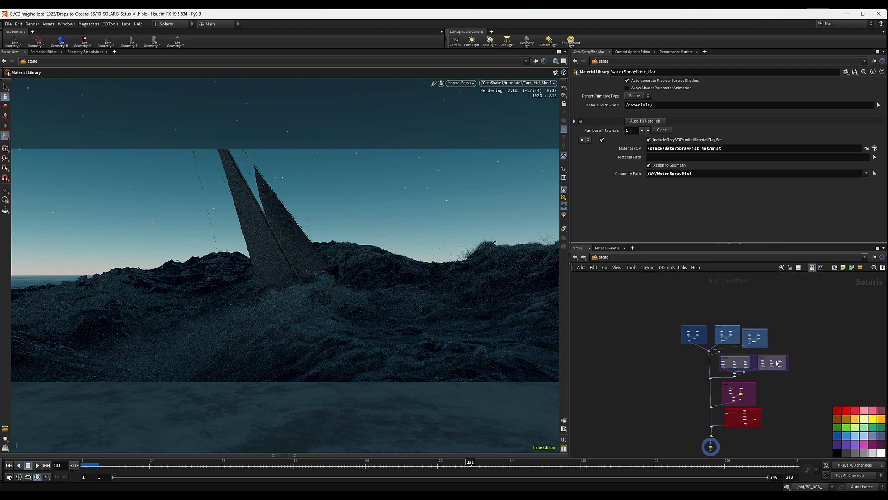
scroll(758, 392, up, 4)
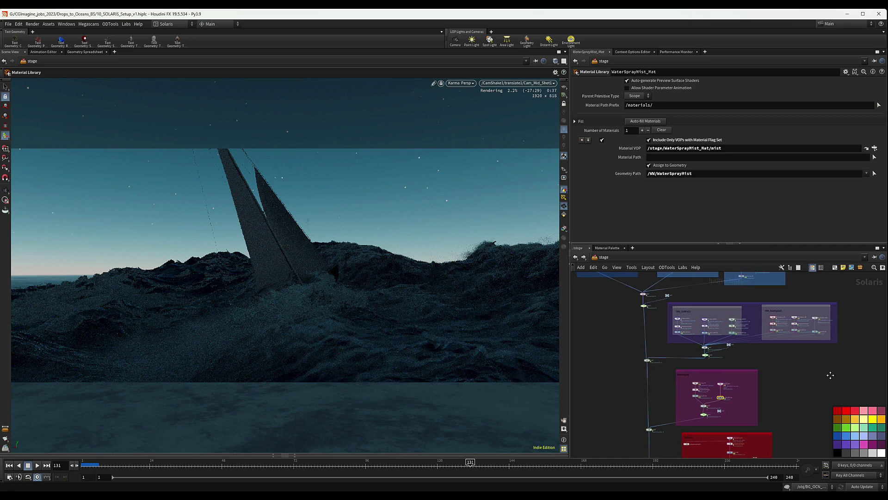
middle_drag(801, 378, 779, 403)
scroll(752, 384, down, 2)
scroll(751, 384, up, 5)
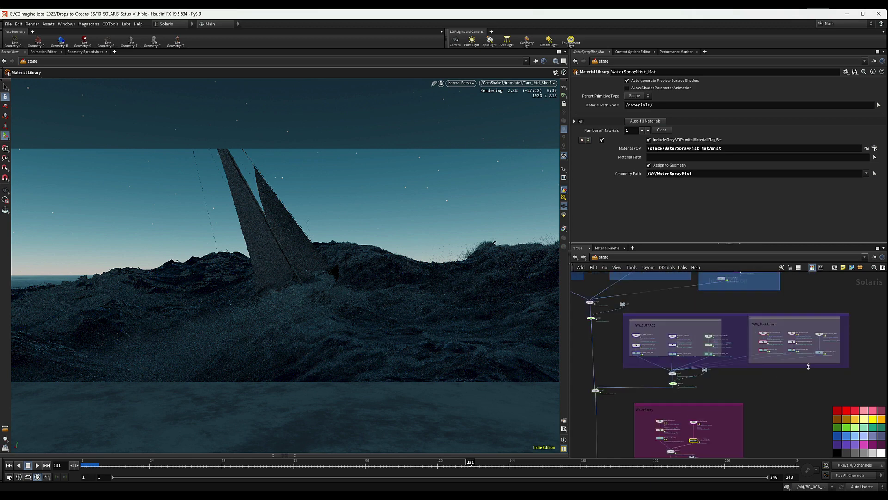
drag(808, 367, 806, 391)
scroll(700, 388, up, 2)
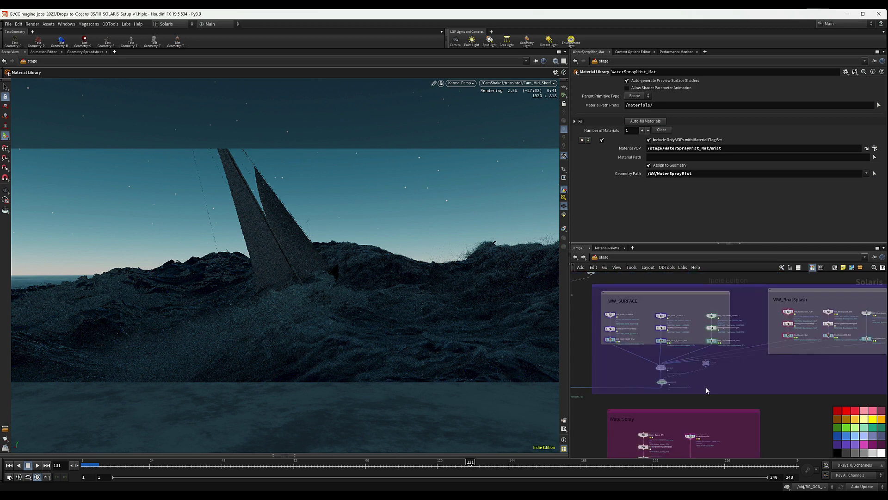
drag(729, 387, 648, 360)
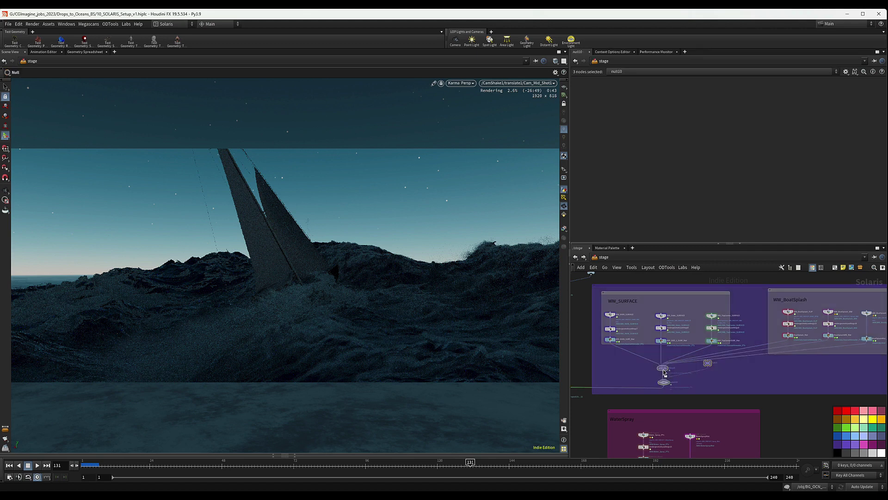
scroll(720, 387, down, 5)
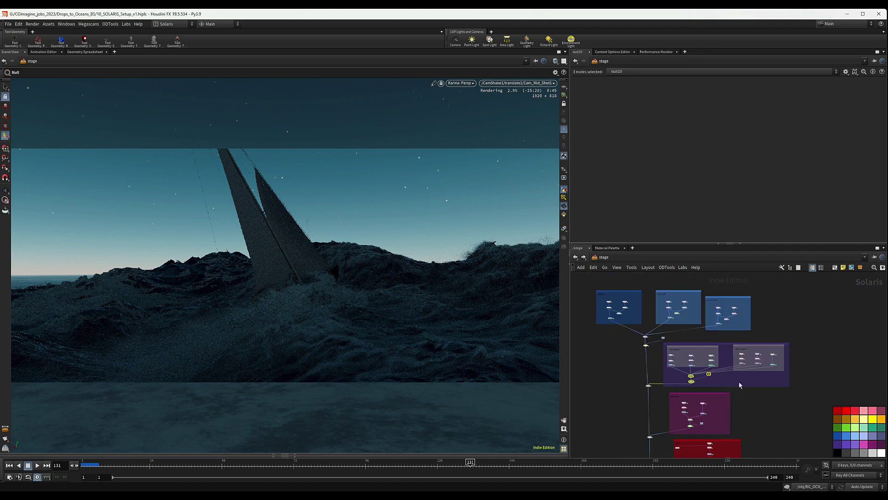
middle_drag(811, 378, 835, 313)
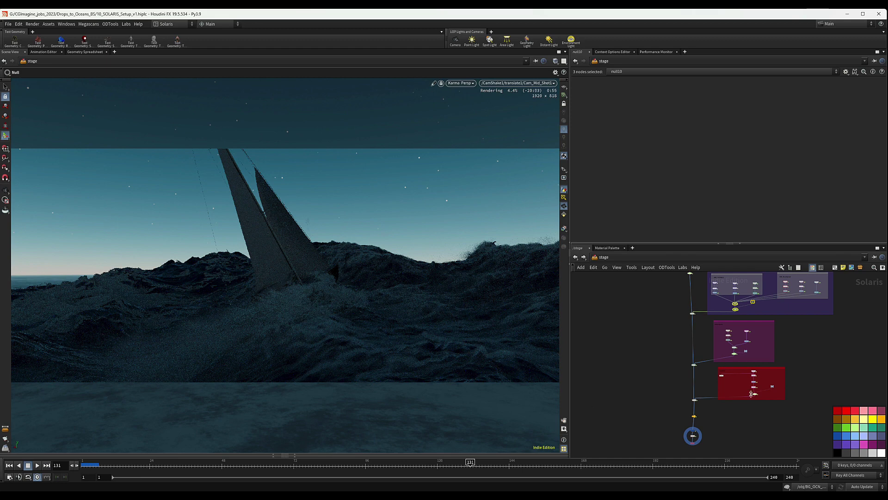
middle_drag(672, 340, 682, 407)
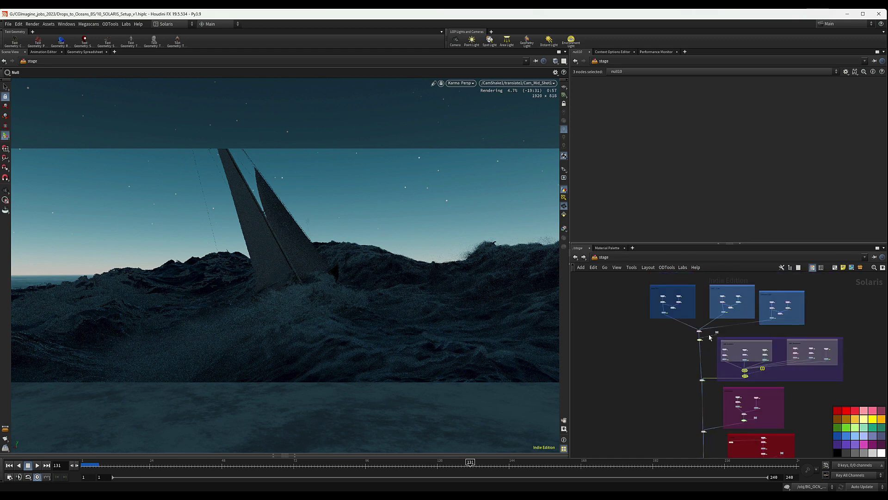